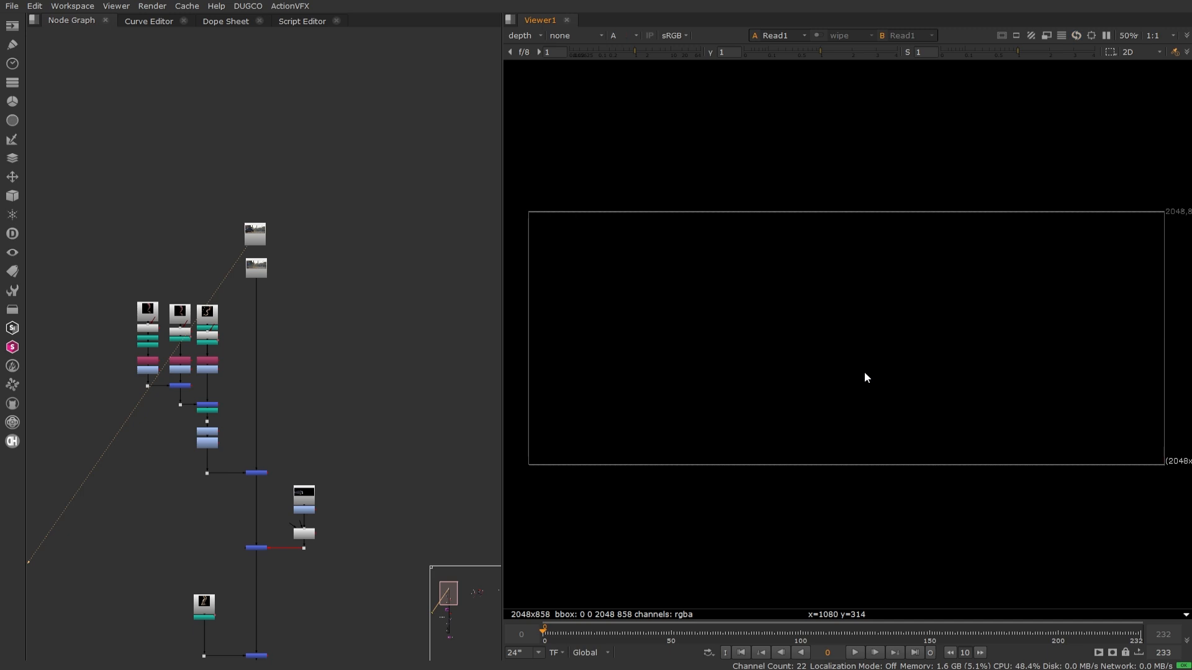
# - Switch the viewer layer from depth to rgba and select the Read1 plate node
pyautogui.click(524, 36)
pyautogui.click(529, 60)
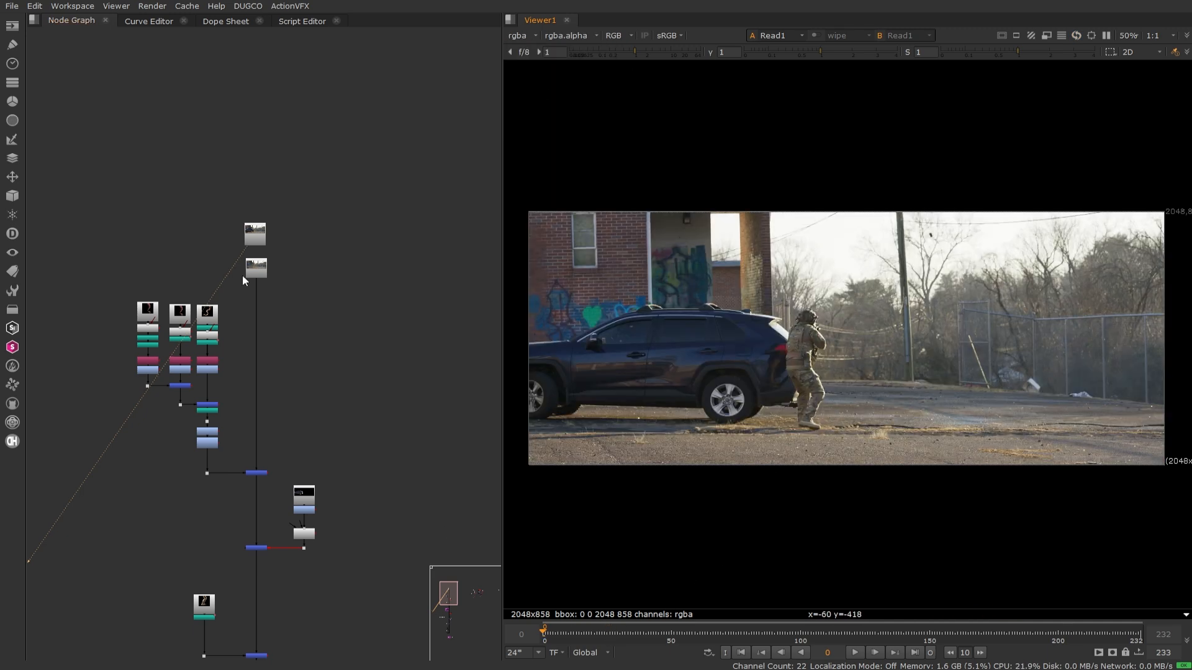
pyautogui.click(255, 240)
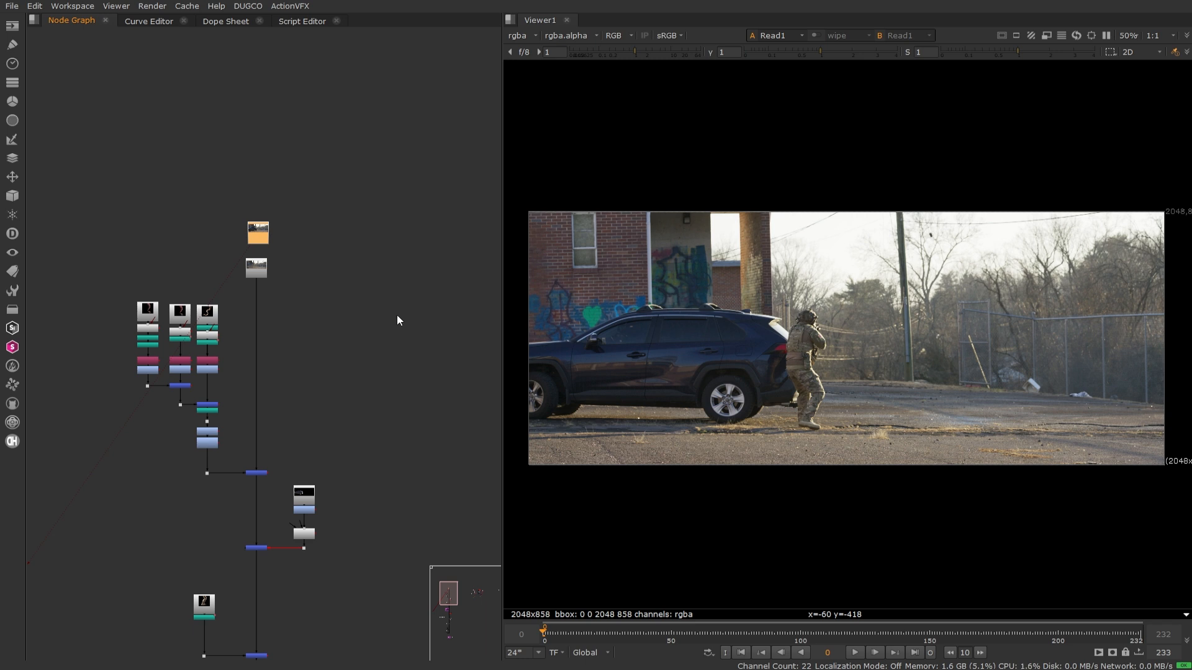
pyautogui.moveTo(254, 235); pyautogui.dragTo(253, 233)
pyautogui.scroll(3, 323, 273)
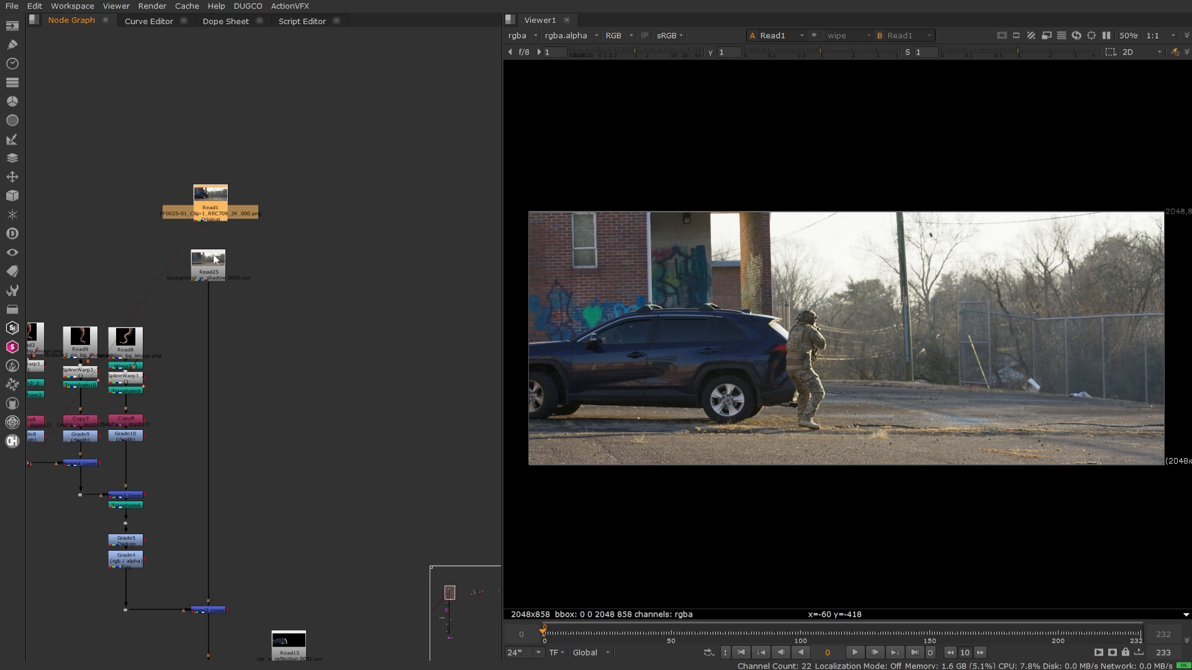
# - View the background plate from the Read25 node in the viewer
pyautogui.click(221, 279)
pyautogui.press('1')
pyautogui.scroll(-3, 261, 341)
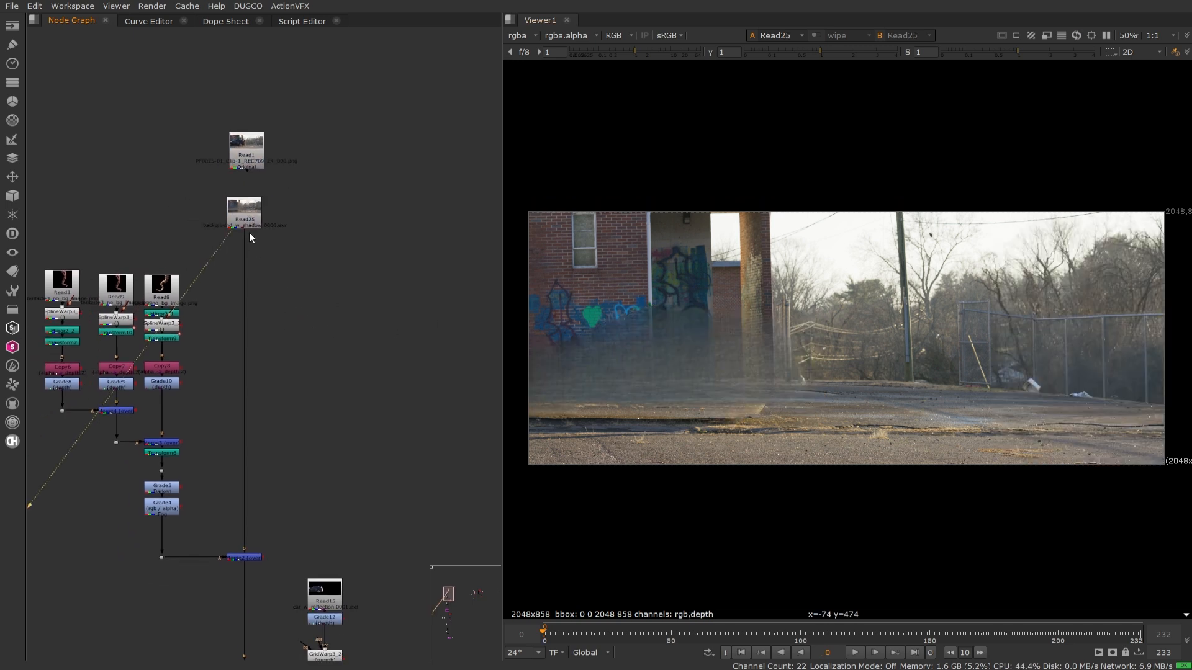
# - Locate the clean plate bg group and view its Read14 background image in the viewer
pyautogui.moveTo(253, 234); pyautogui.dragTo(402, 358, button='middle')
pyautogui.moveTo(478, 358); pyautogui.dragTo(31, 347, button='middle')
pyautogui.moveTo(487, 386); pyautogui.dragTo(318, 356, button='middle')
pyautogui.scroll(3, 306, 319)
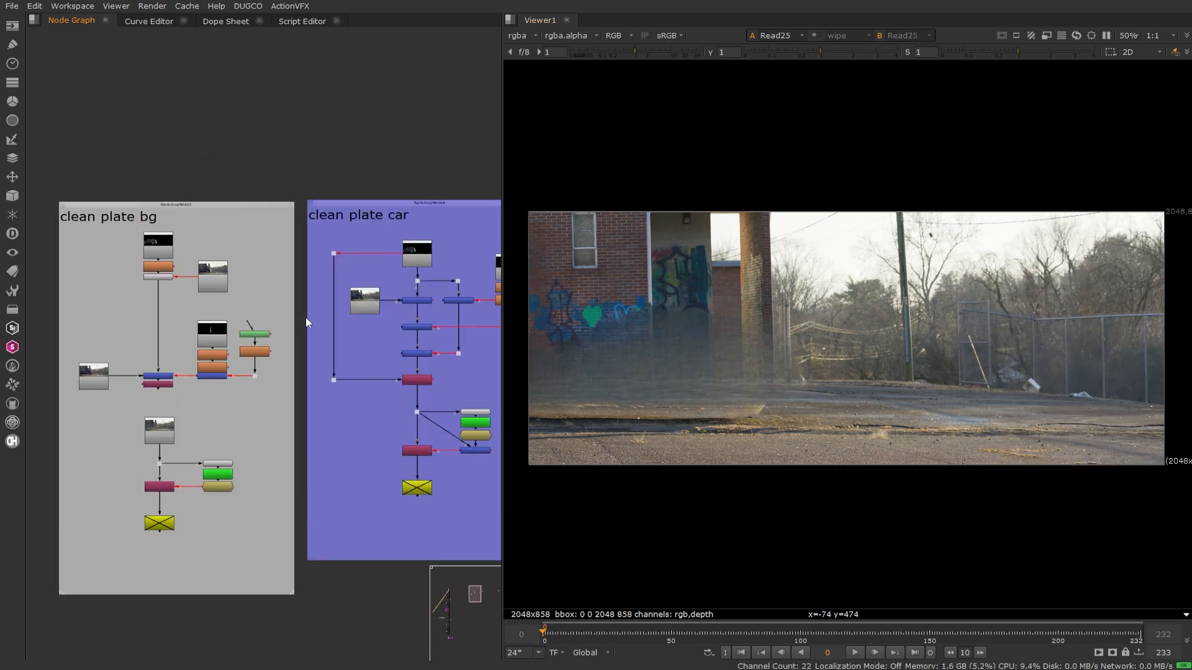
pyautogui.click(340, 204)
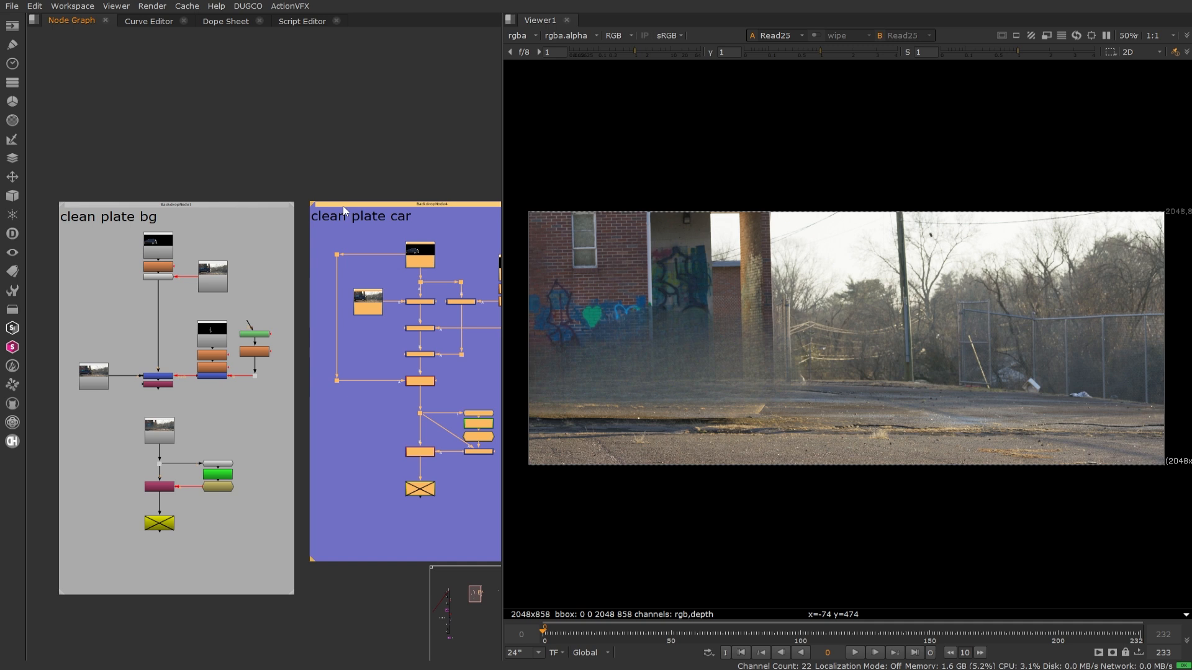
pyautogui.scroll(-3, 304, 162)
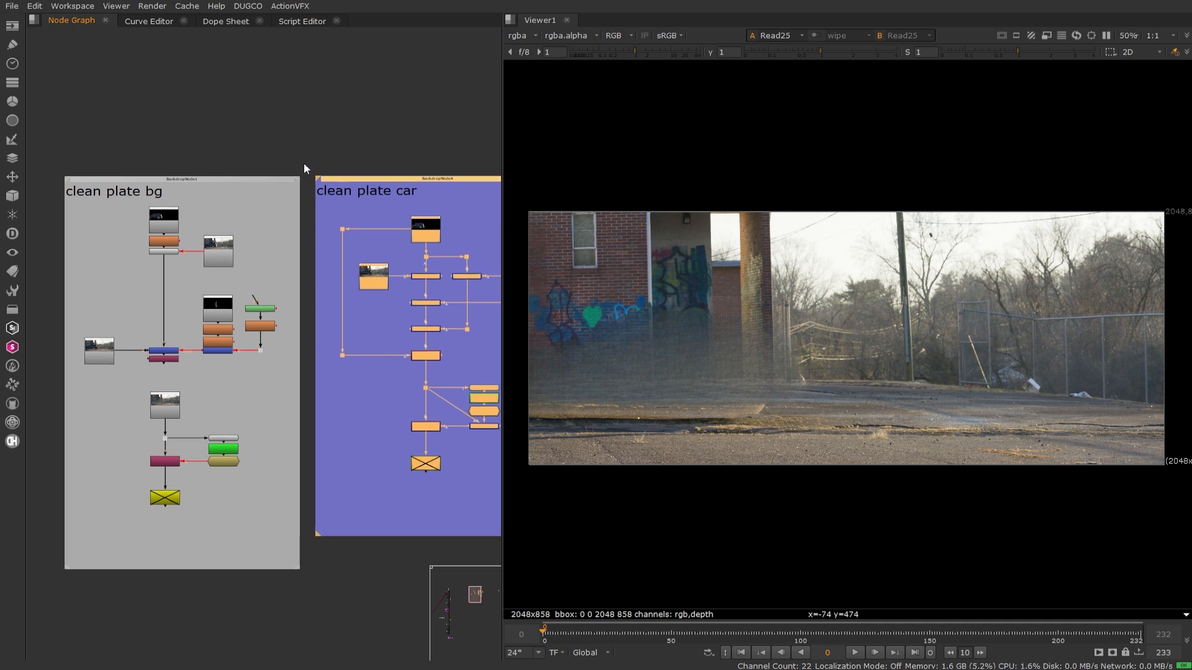
pyautogui.click(247, 368)
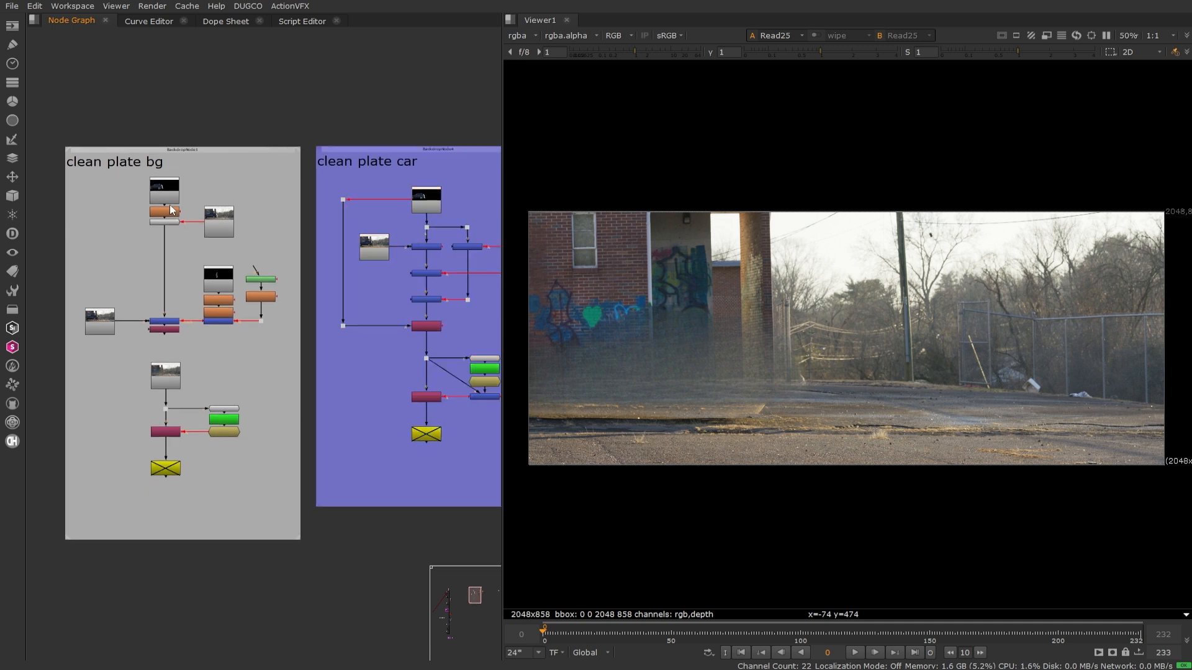
pyautogui.scroll(2, 171, 375)
pyautogui.click(173, 384)
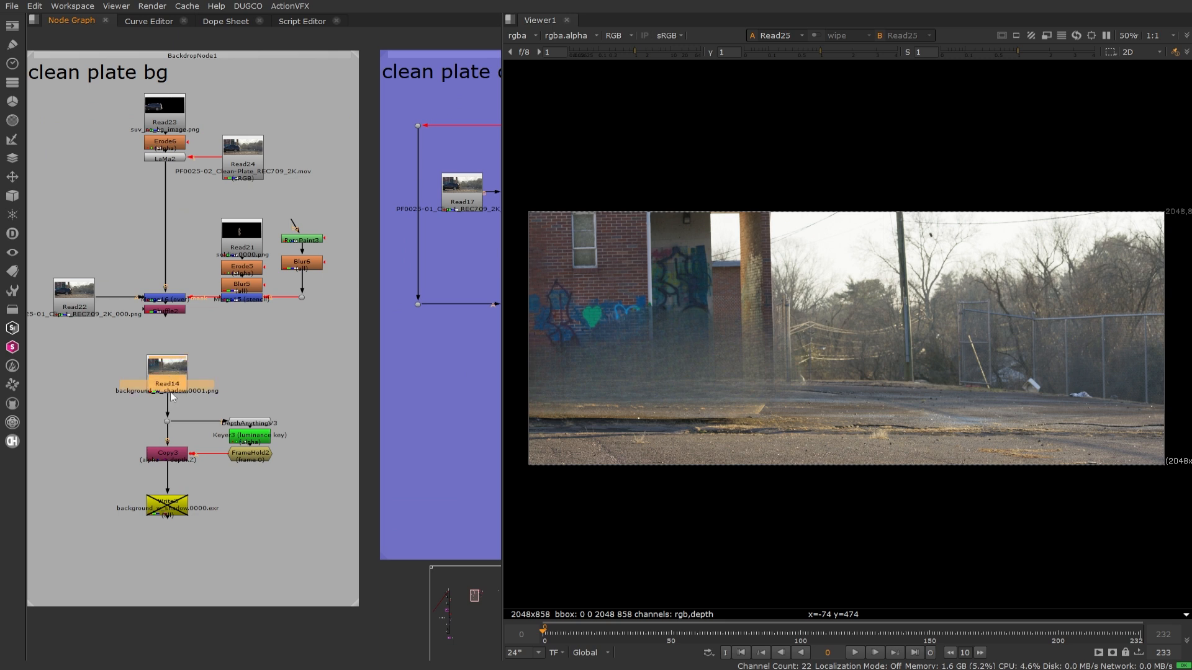
pyautogui.press('1')
pyautogui.click(242, 393)
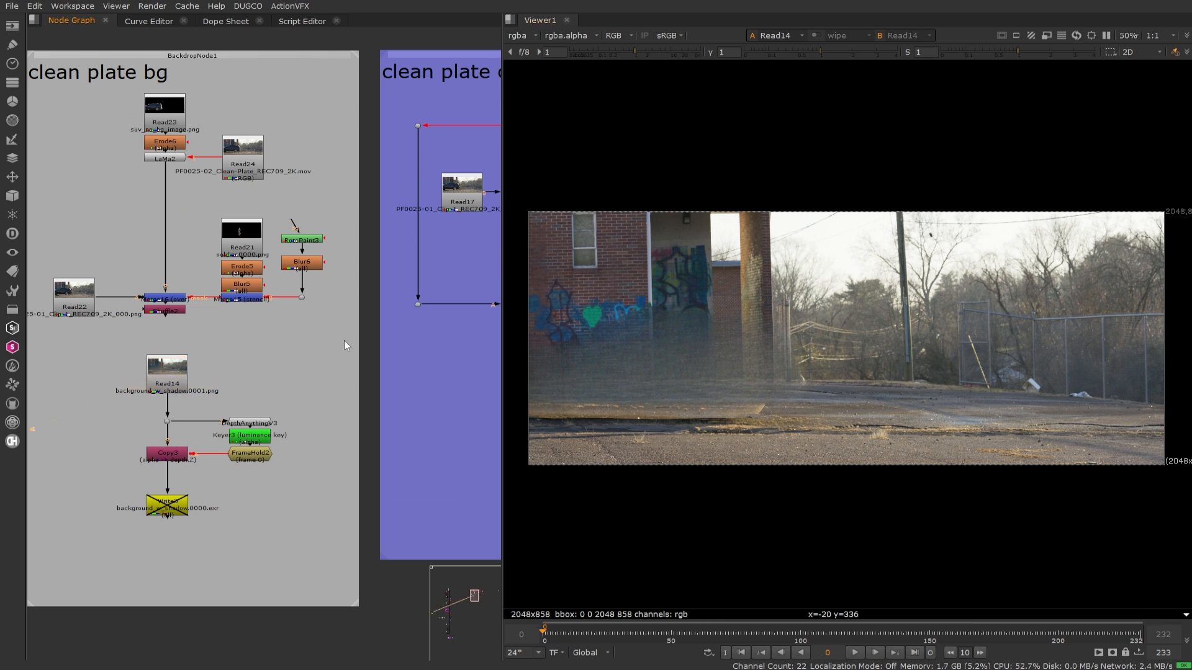
# - View the car cutout from the Copy1 node in the clean plate car group
pyautogui.moveTo(408, 368); pyautogui.dragTo(192, 370, button='middle')
pyautogui.click(323, 306)
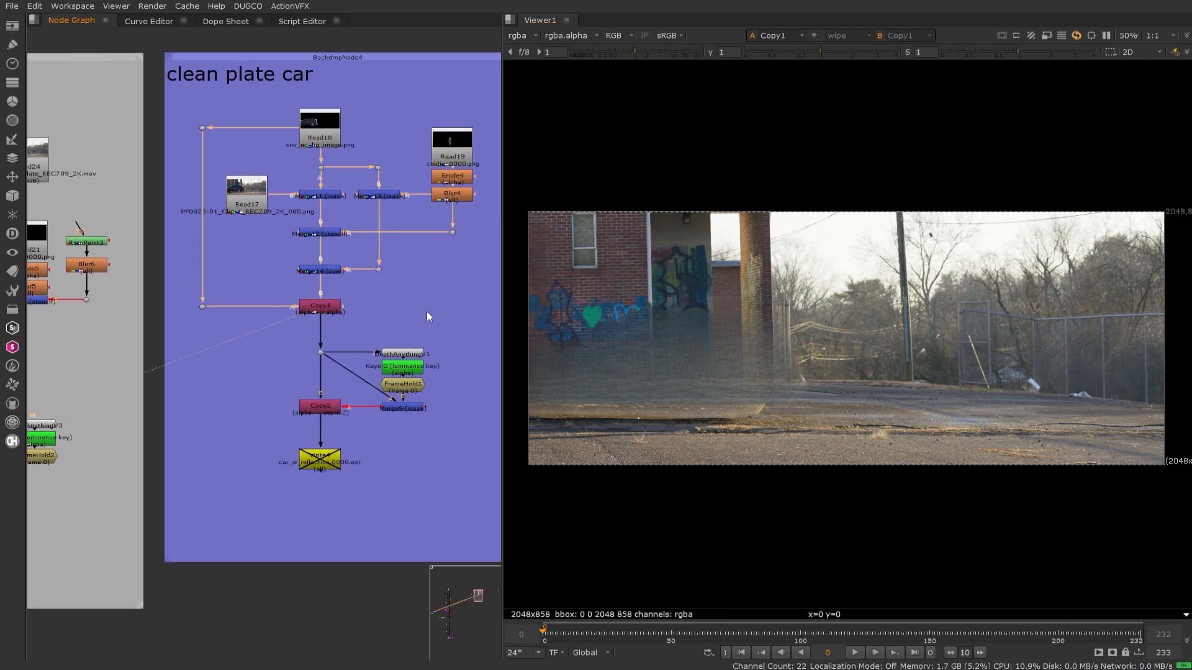
pyautogui.press('1')
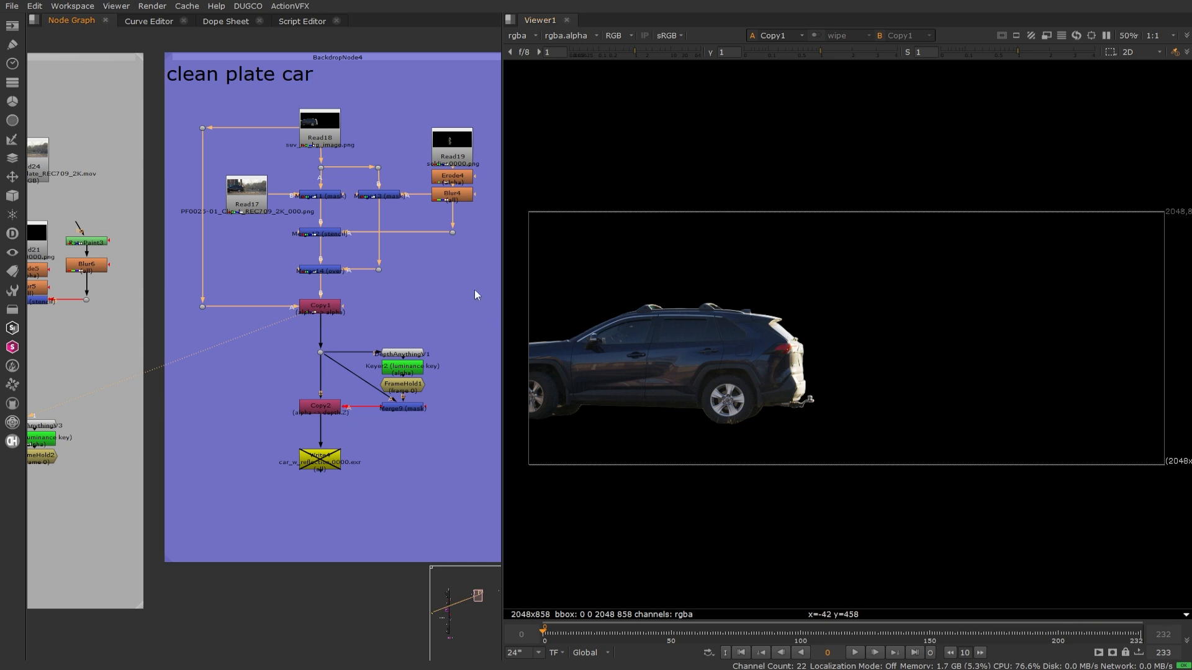
pyautogui.scroll(3, 343, 285)
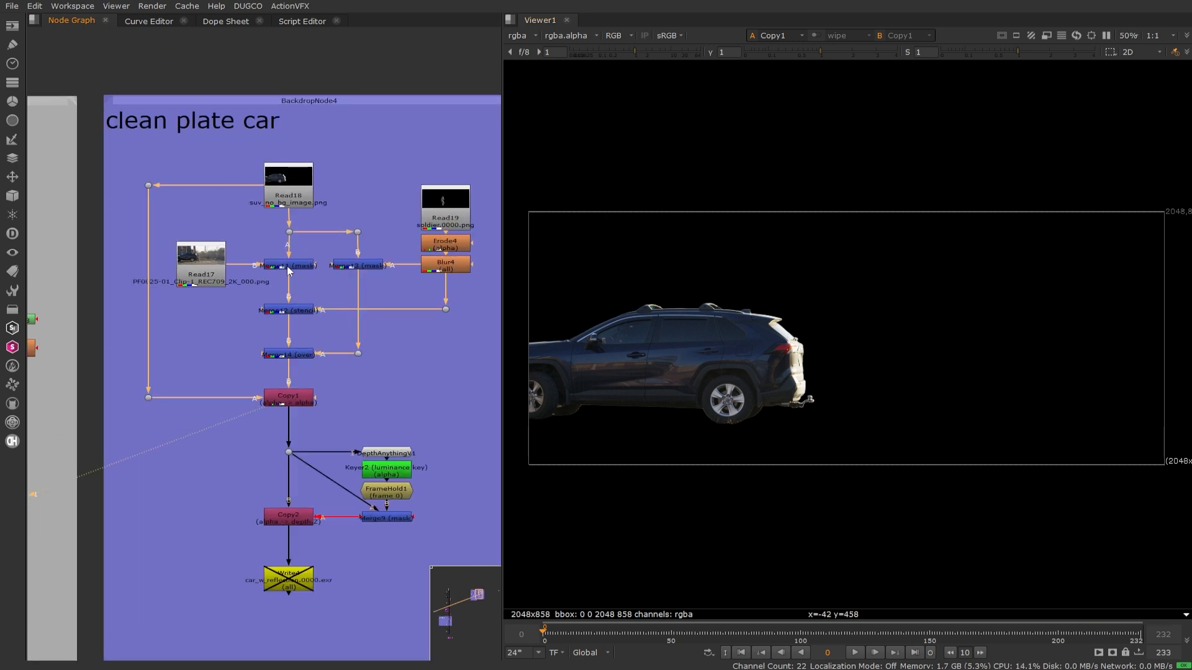
# - View the original clip from Read17 and inspect the soldier near the car's rear at different frames, ending at frame 67
pyautogui.click(300, 187)
pyautogui.click(227, 280)
pyautogui.press('1')
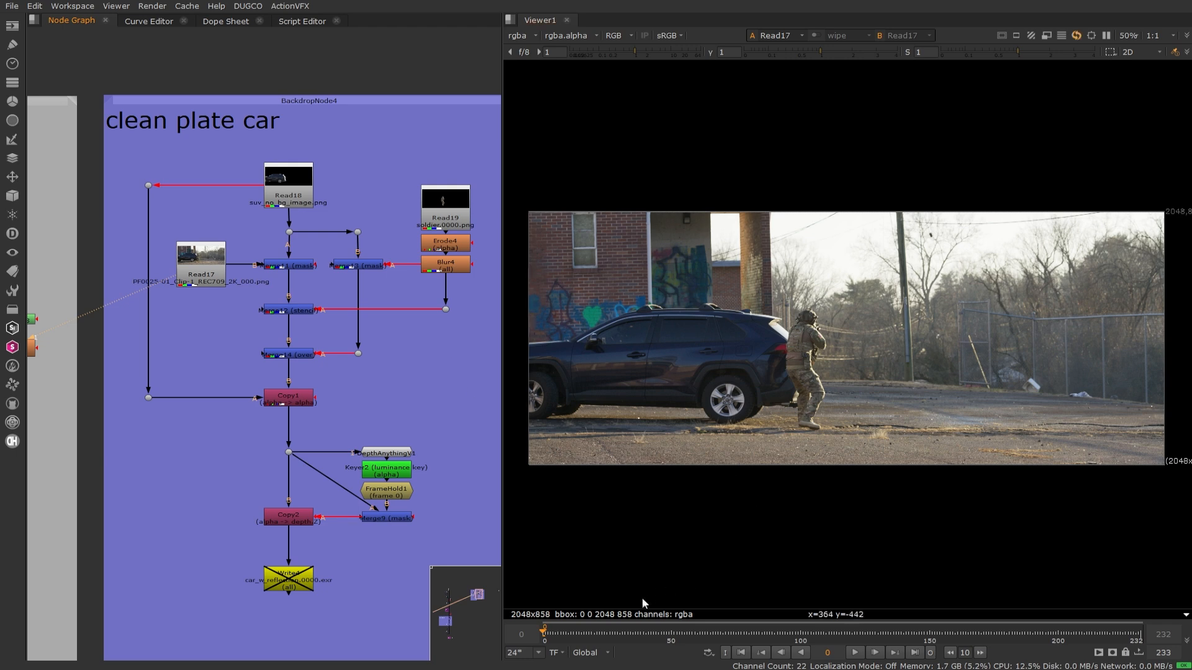
pyautogui.moveTo(640, 631); pyautogui.dragTo(772, 633)
pyautogui.scroll(5, 783, 367)
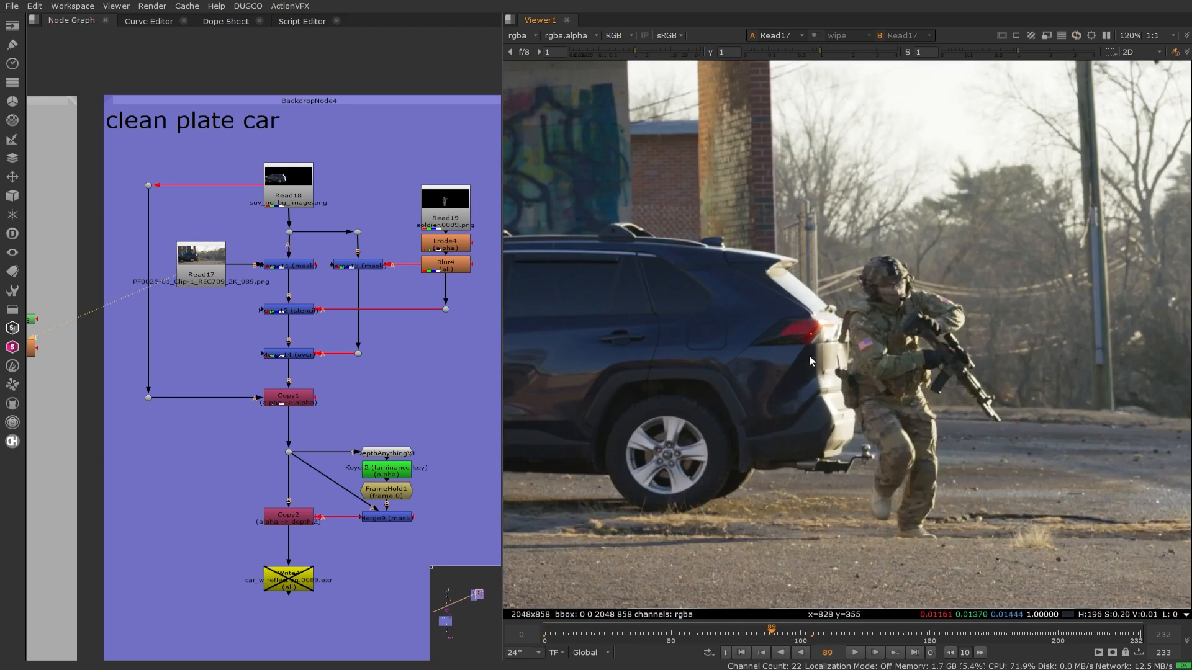
pyautogui.click(718, 641)
# - Compare the Read18 car image with the Merge11 mask result in the viewer
pyautogui.click(289, 186)
pyautogui.press('1')
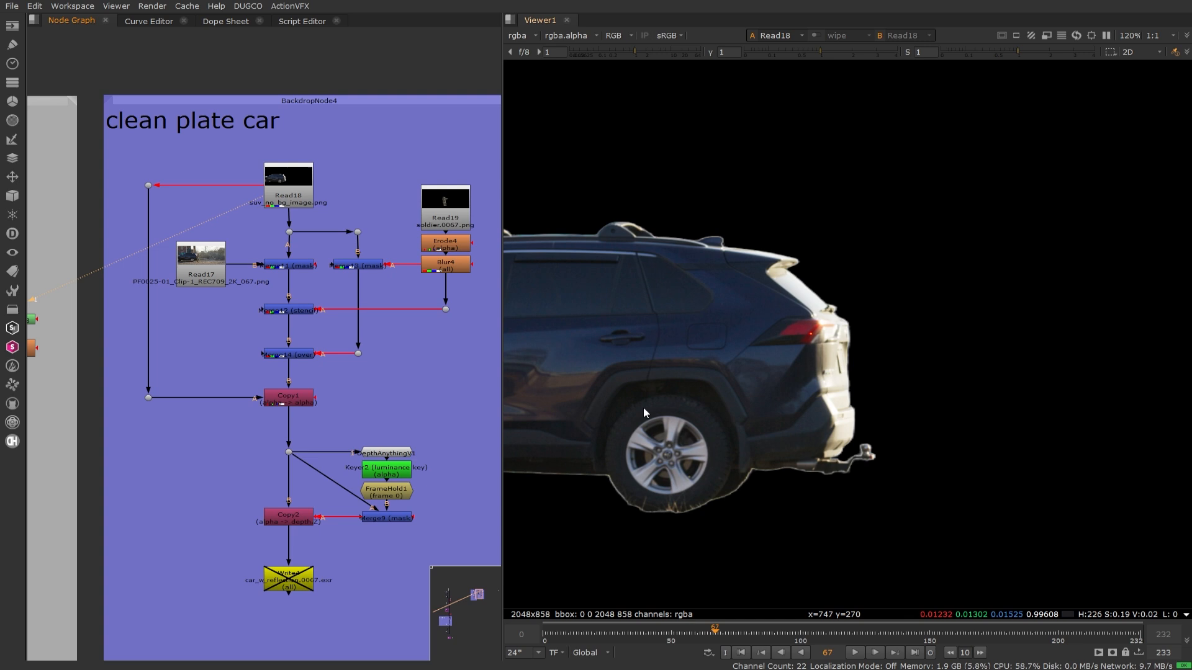
pyautogui.click(370, 266)
pyautogui.click(307, 267)
pyautogui.press('1')
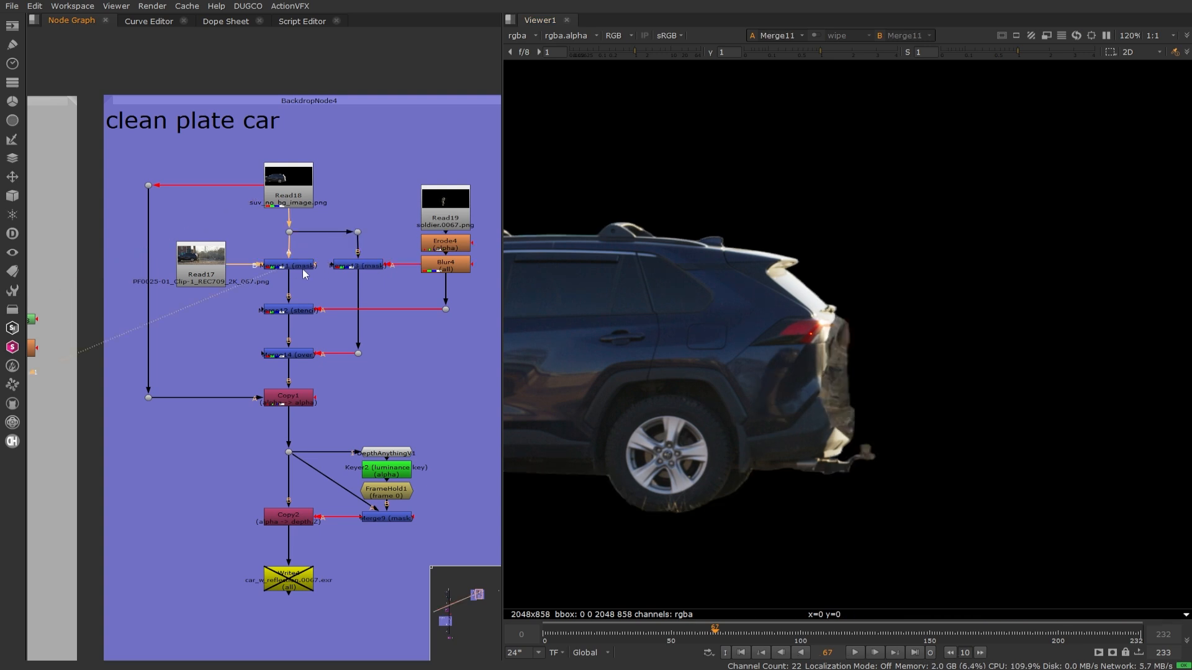
# - View the Merge12 stencil, the mask merge beside Merge11, and the combined Merge14 result in turn
pyautogui.click(290, 309)
pyautogui.press('1')
pyautogui.click(368, 267)
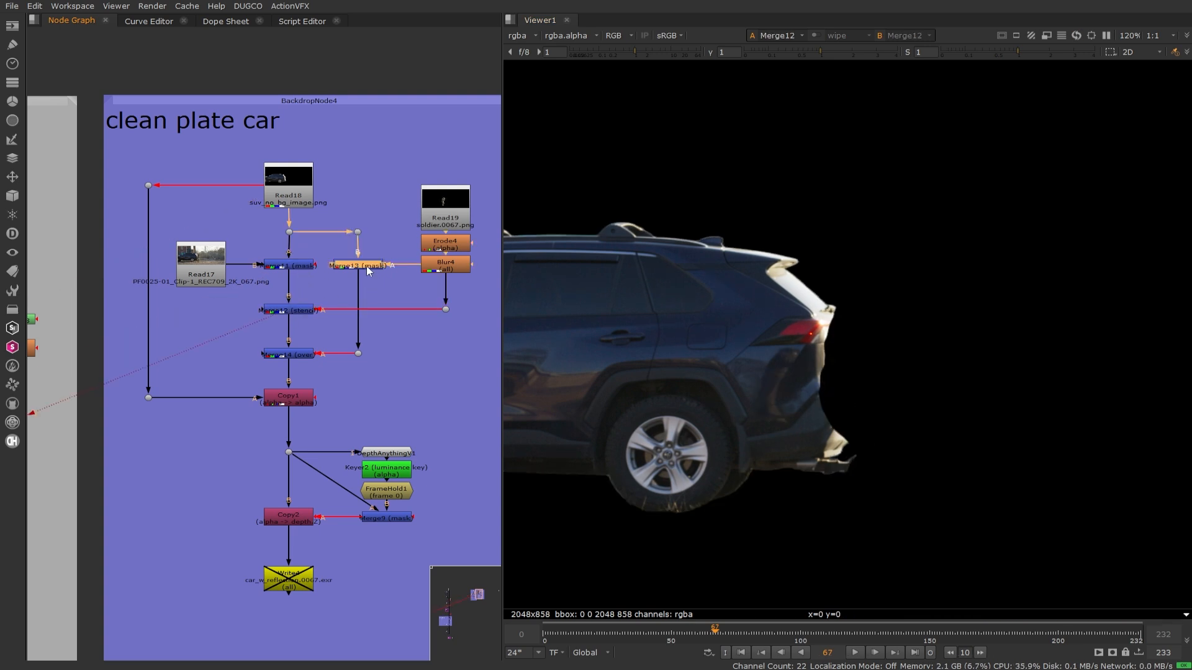
pyautogui.press('1')
pyautogui.click(288, 355)
pyautogui.press('1')
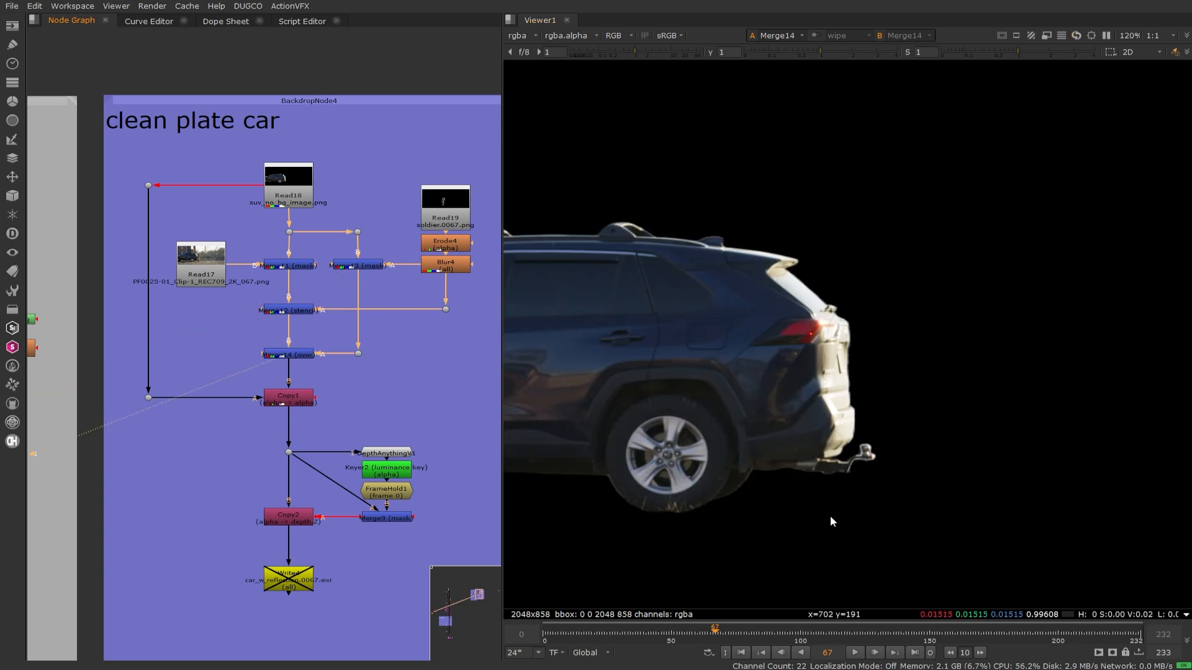
# - Check the Merge14 car clean plate at several frames along the timeline, ending at frame 52
pyautogui.click(733, 635)
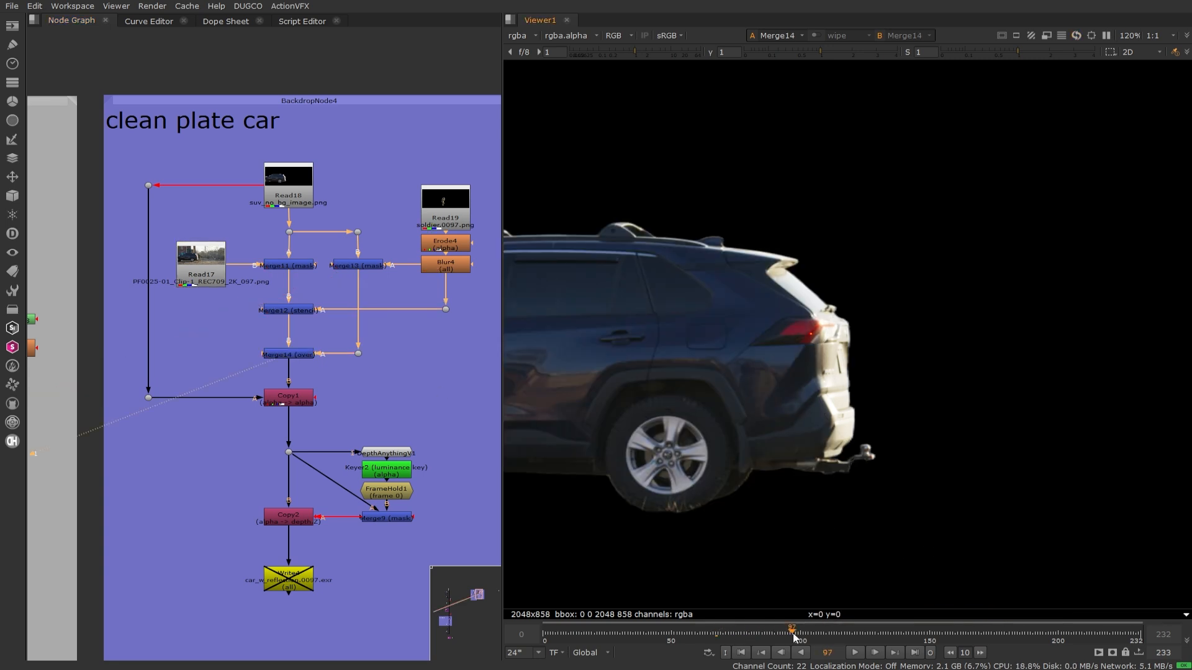
pyautogui.click(698, 633)
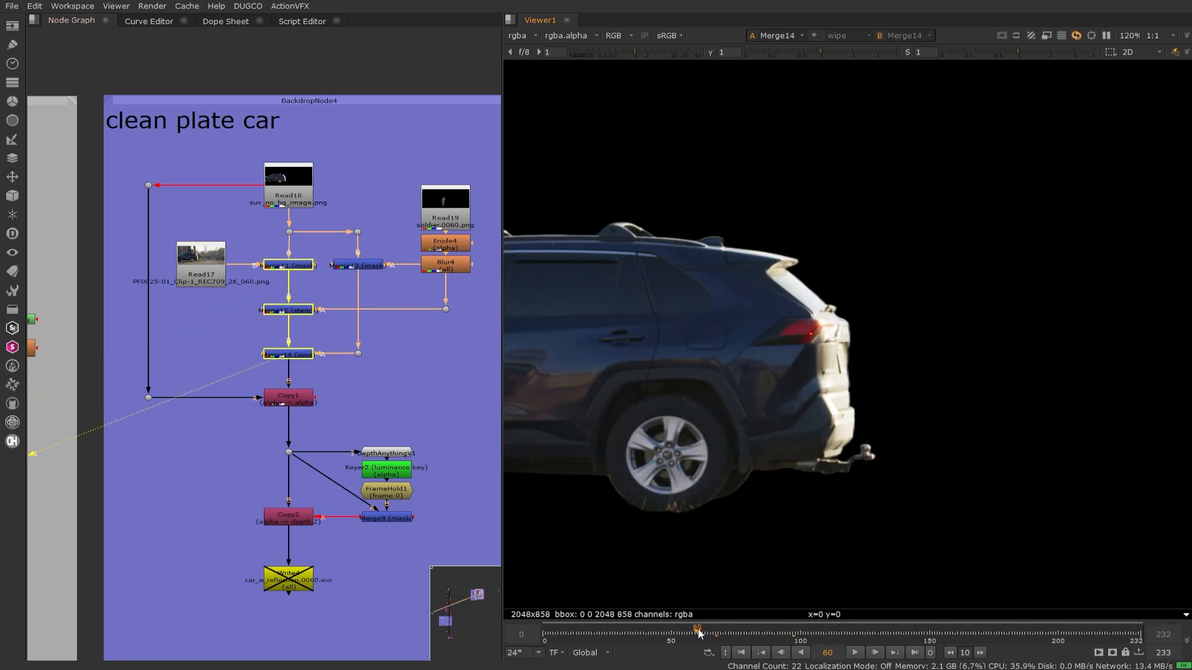
pyautogui.click(631, 633)
pyautogui.click(613, 634)
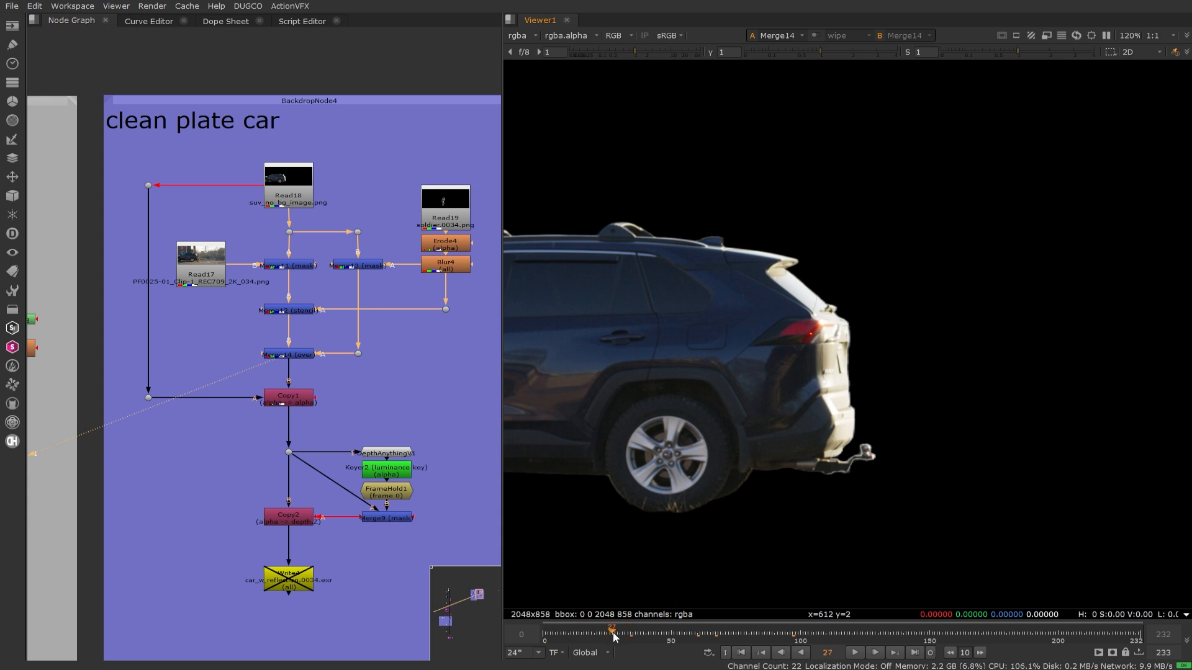
pyautogui.click(592, 634)
pyautogui.click(677, 633)
pyautogui.scroll(-3, 329, 467)
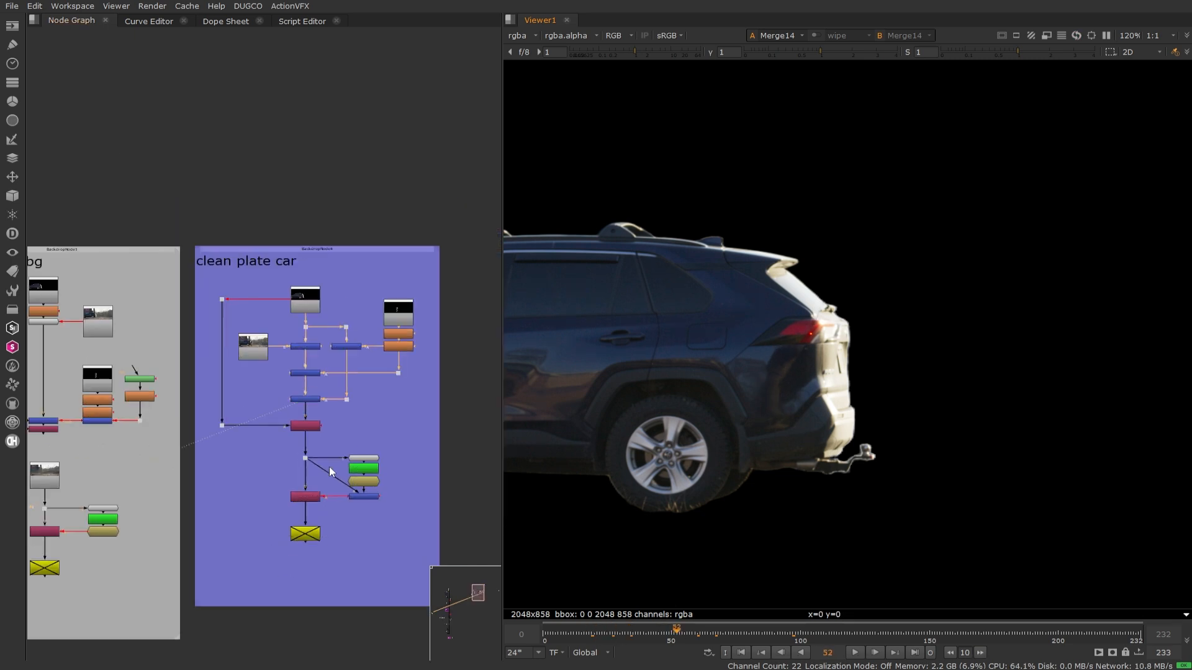
# - View the depth map produced by the DepthAnythingV1 node below the car's Copy1 node
pyautogui.moveTo(310, 418); pyautogui.dragTo(377, 323, button='middle')
pyautogui.moveTo(431, 409); pyautogui.dragTo(390, 411, button='middle')
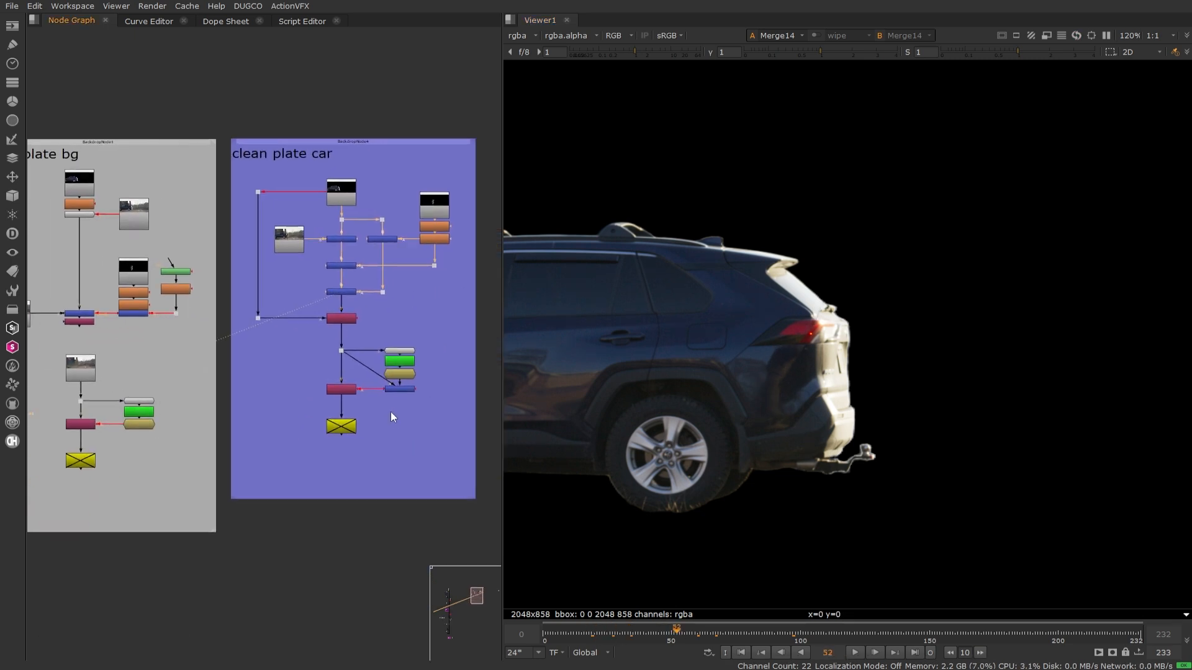
pyautogui.scroll(3, 392, 366)
pyautogui.click(403, 342)
pyautogui.press('1')
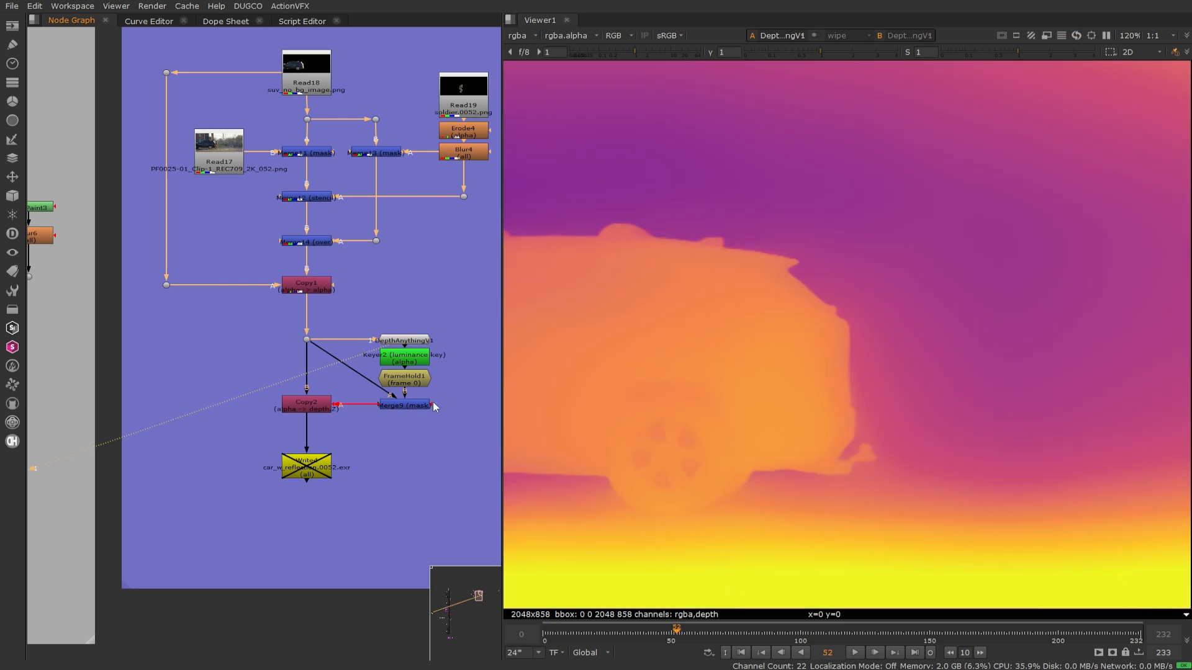
# - View the mask merge below FrameHold1 and the final Copy2 car output in the viewer
pyautogui.keyDown('ctrl'); pyautogui.keyDown('shift'); pyautogui.click(401, 407); pyautogui.keyUp('shift'); pyautogui.keyUp('ctrl')
pyautogui.keyDown('ctrl'); pyautogui.keyDown('shift'); pyautogui.click(312, 407); pyautogui.keyUp('shift'); pyautogui.keyUp('ctrl')
pyautogui.scroll(-2, 712, 409)
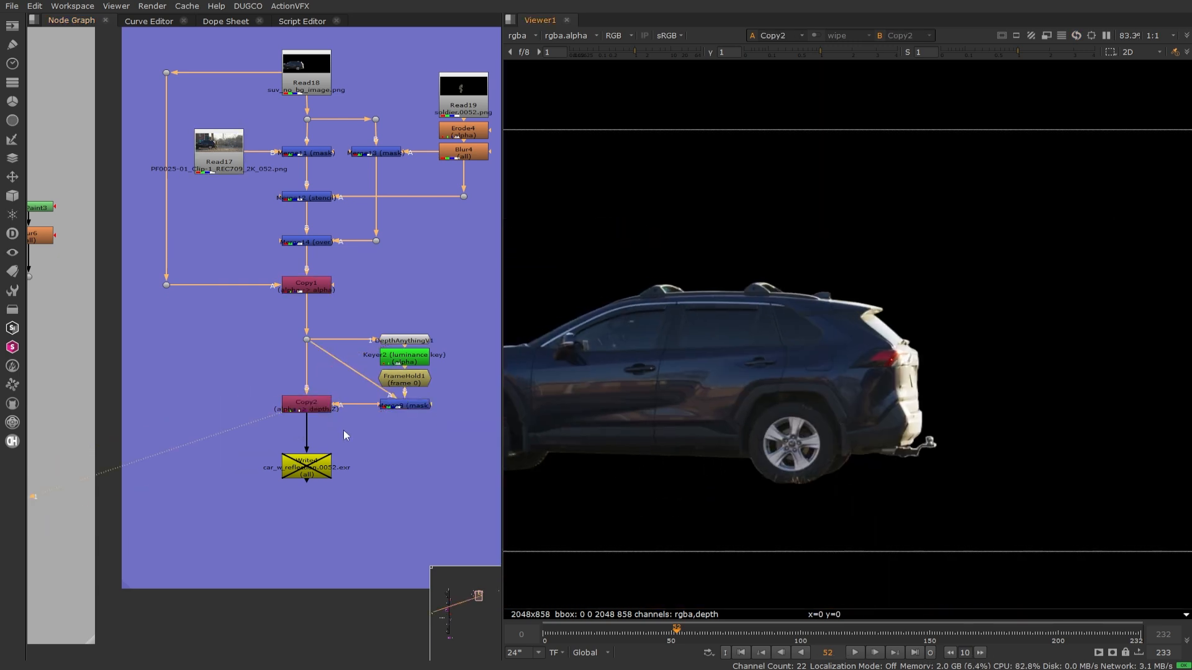
pyautogui.moveTo(326, 454); pyautogui.dragTo(326, 466)
pyautogui.scroll(-3, 326, 465)
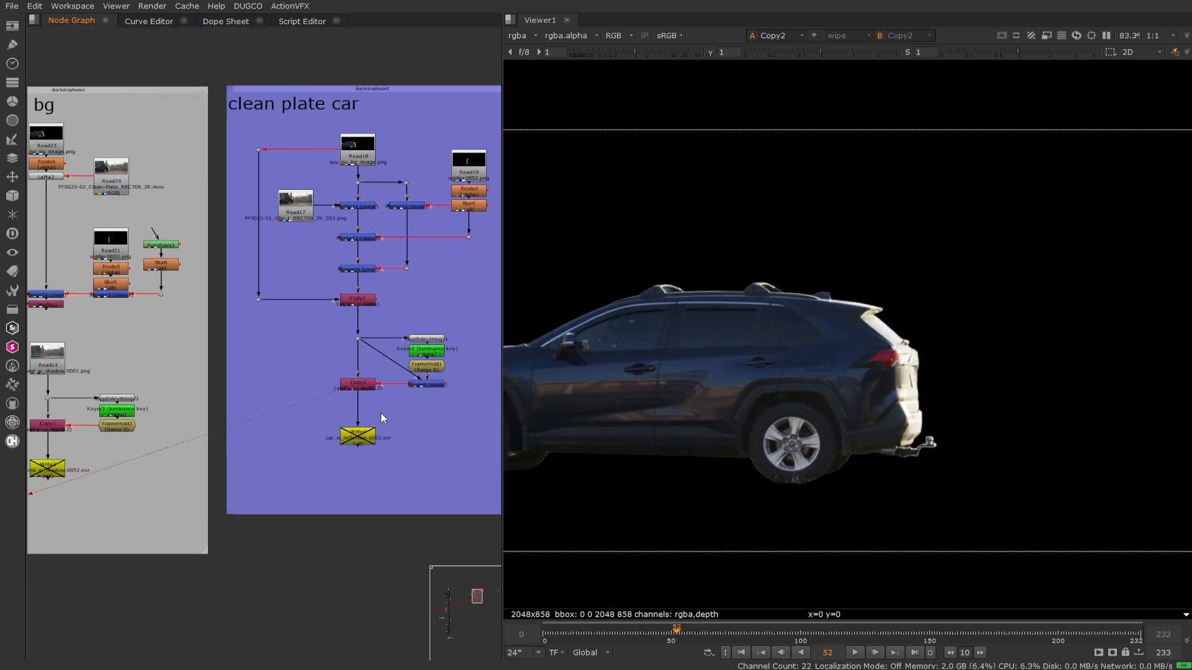
pyautogui.scroll(1, 381, 417)
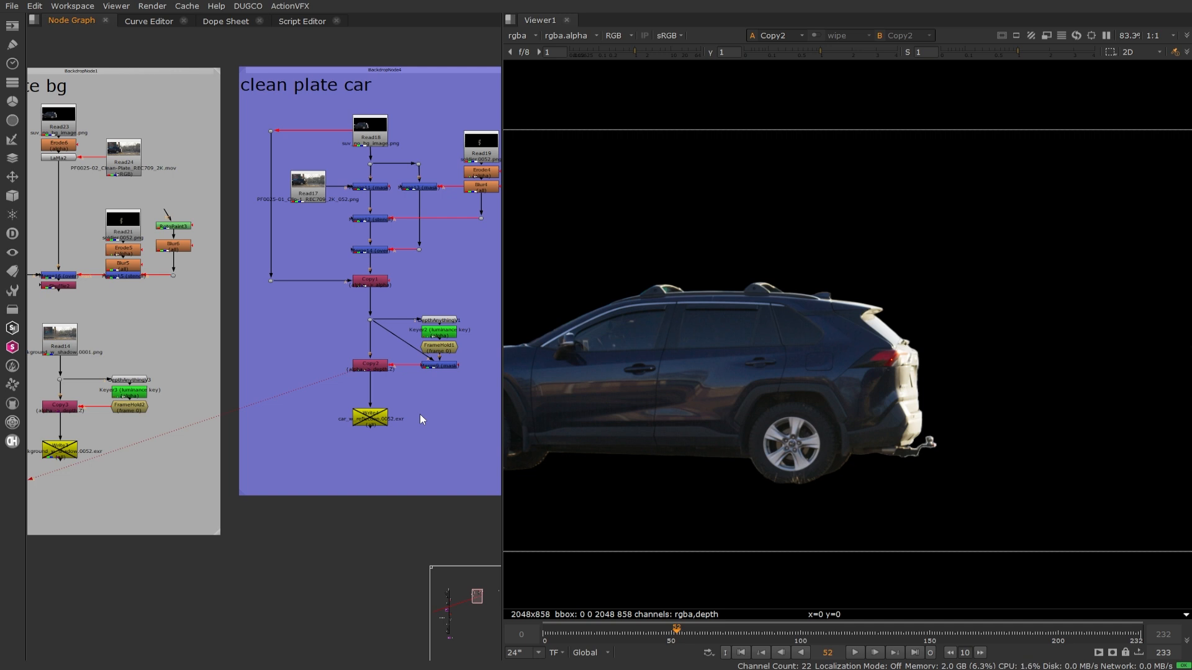
pyautogui.click(525, 35)
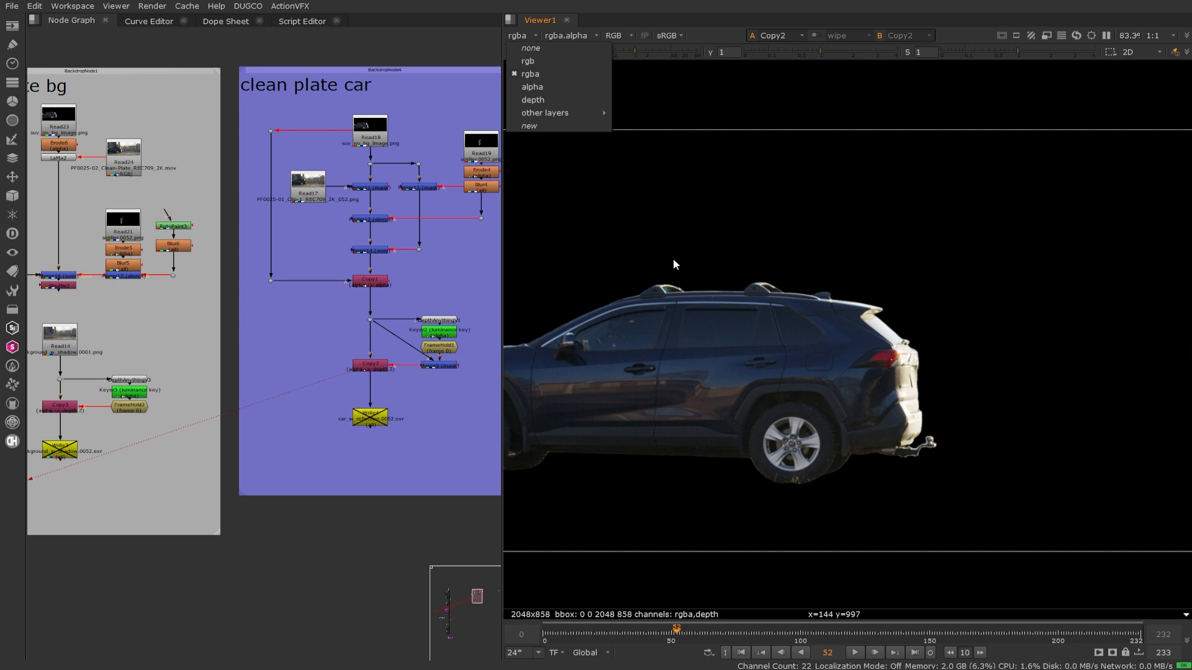
pyautogui.click(728, 280)
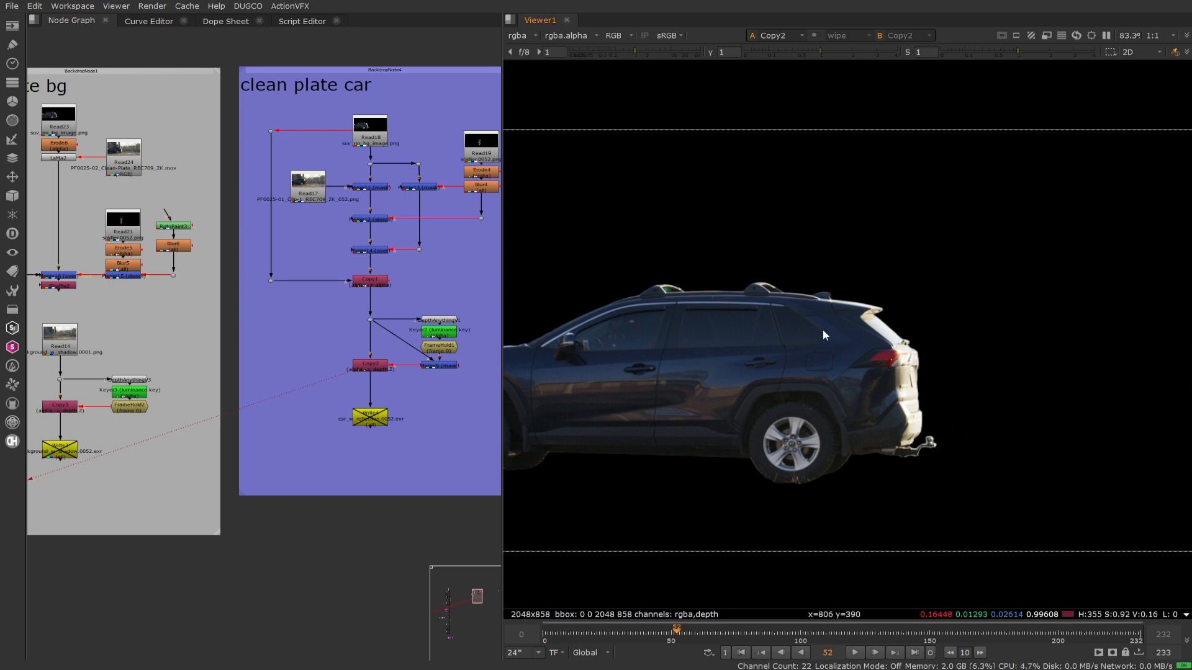
pyautogui.moveTo(698, 303); pyautogui.dragTo(800, 278, button='middle')
pyautogui.moveTo(894, 299); pyautogui.dragTo(832, 298, button='middle')
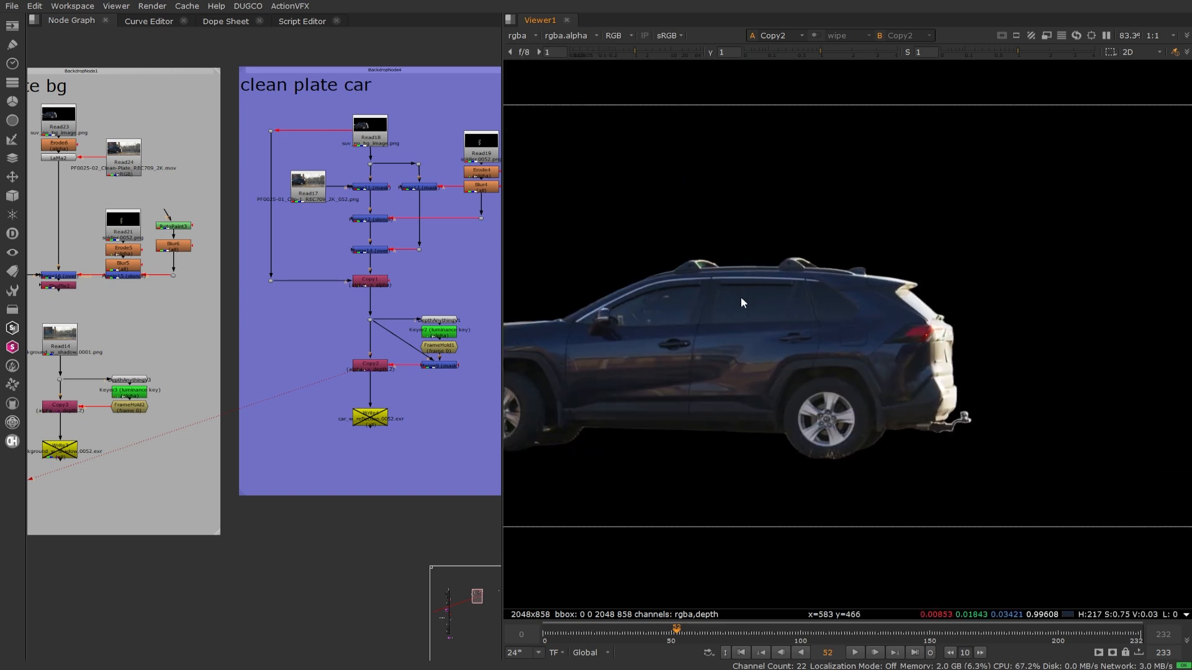
# - Show the DepthAnythingV1 depth map of the car fitted to the viewer
pyautogui.scroll(2, 343, 421)
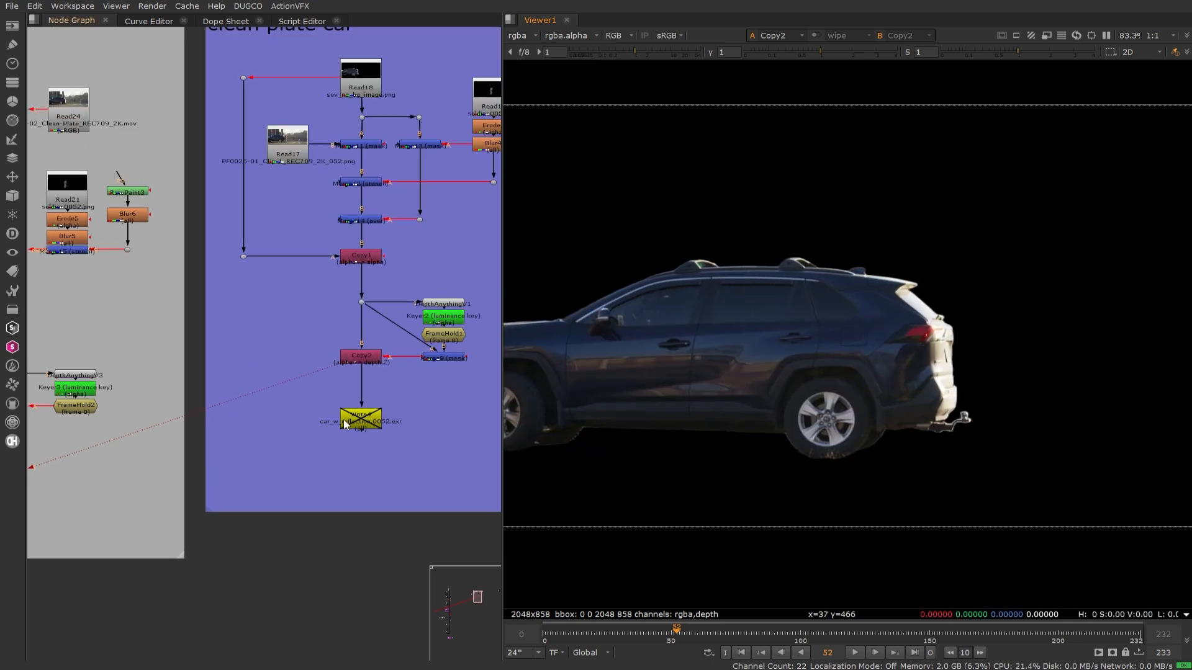
pyautogui.click(442, 305)
pyautogui.press('1')
pyautogui.press('f')
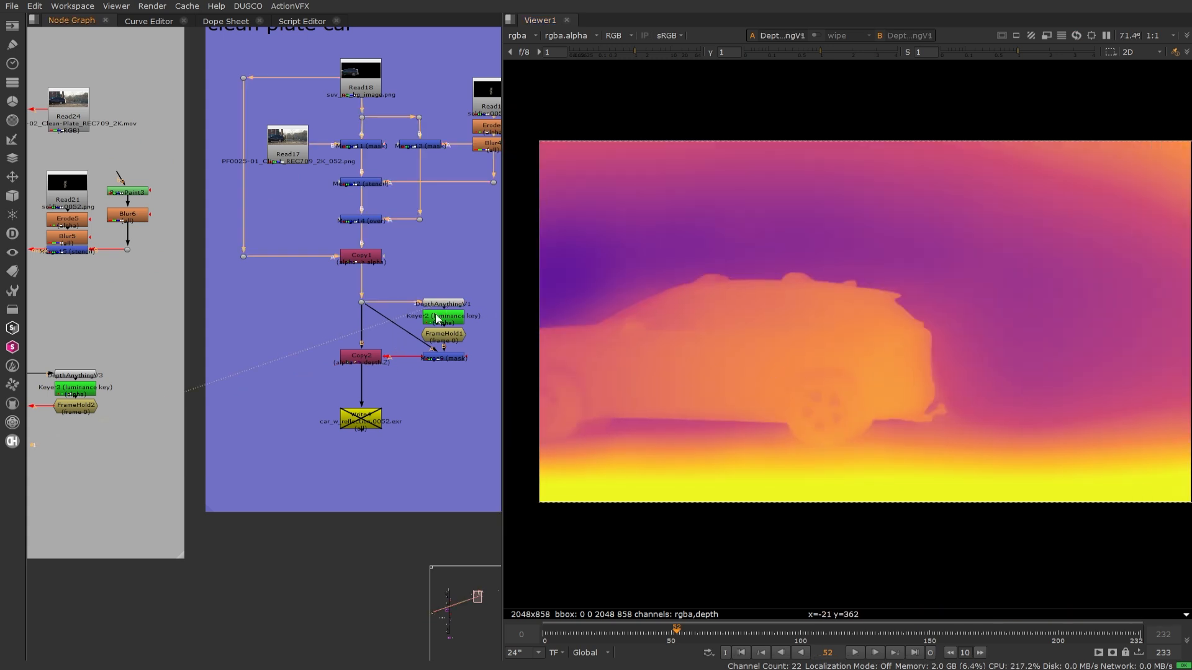
# - View the frame-held depth map from the FrameHold1 node
pyautogui.click(441, 336)
pyautogui.press('1')
pyautogui.click(441, 338)
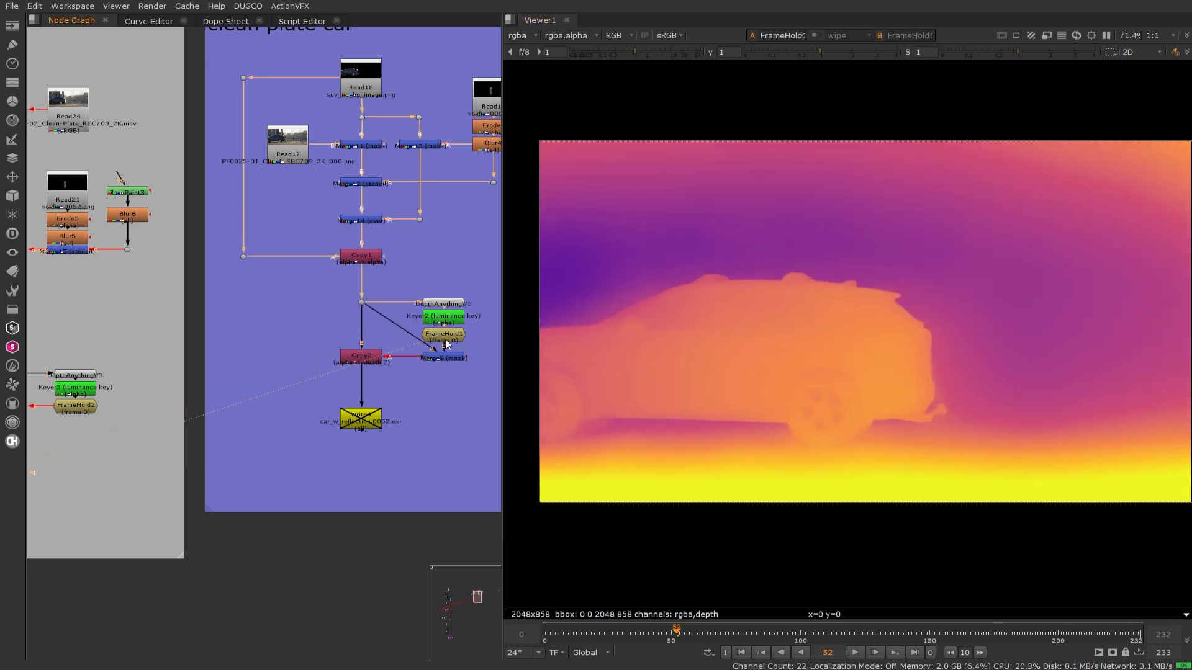
pyautogui.scroll(1, 713, 318)
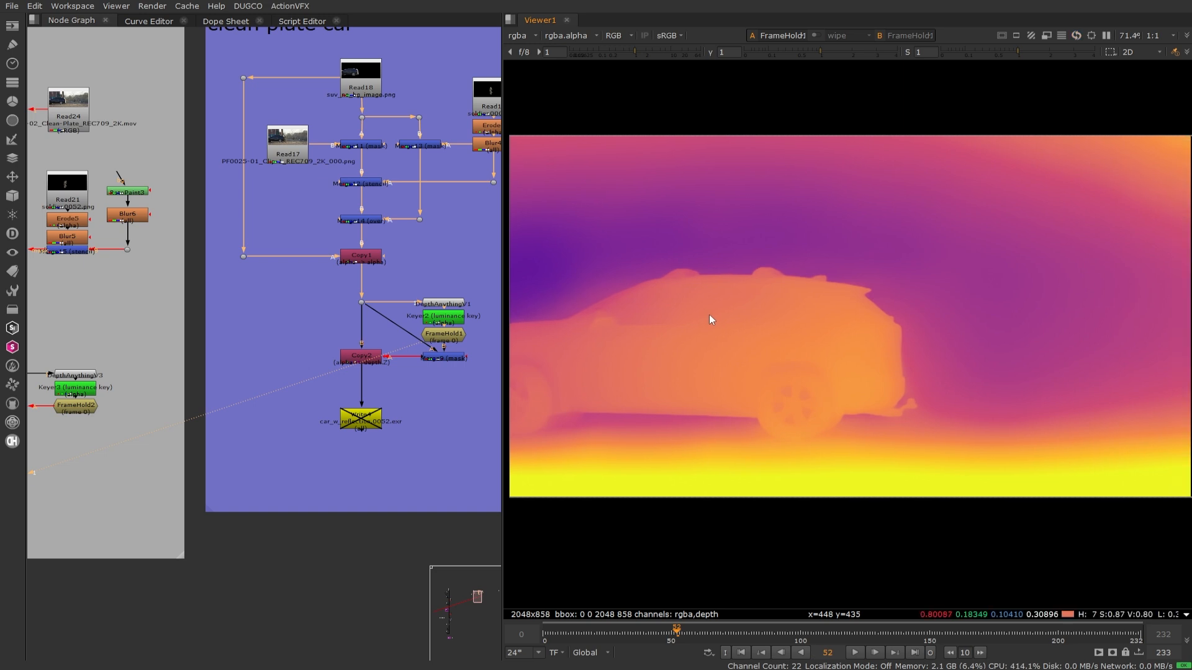
# - View the masked car depth map from the Merge9 node below FrameHold1
pyautogui.scroll(-2, 709, 314)
pyautogui.moveTo(716, 316); pyautogui.dragTo(682, 314, button='middle')
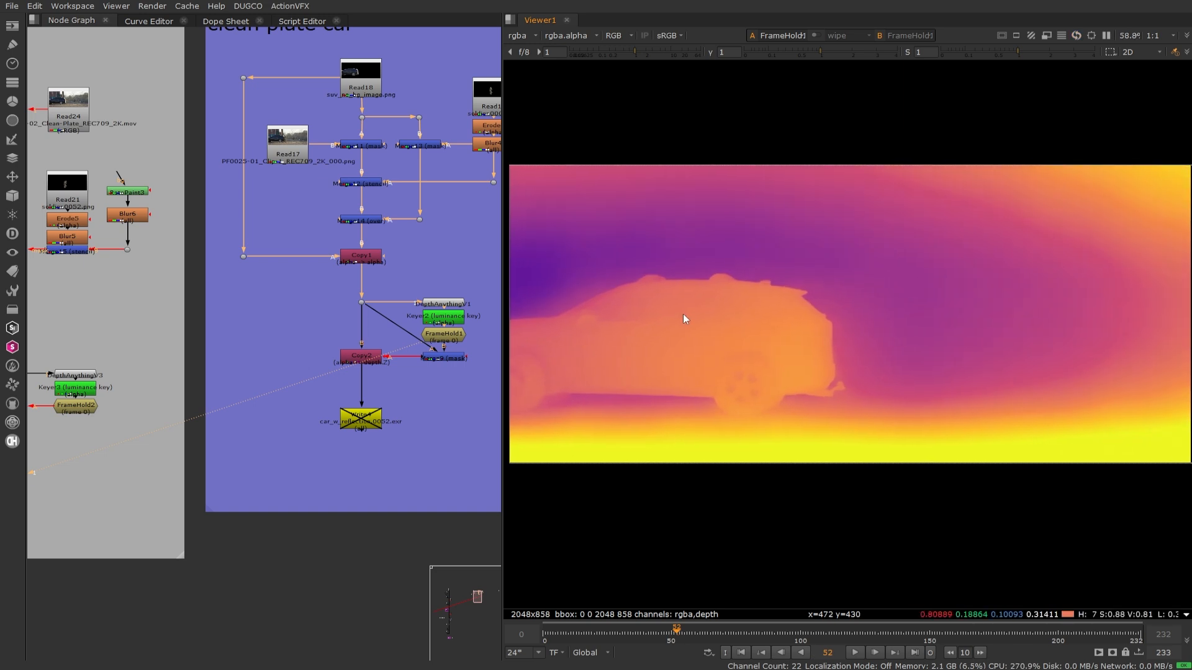
pyautogui.click(453, 309)
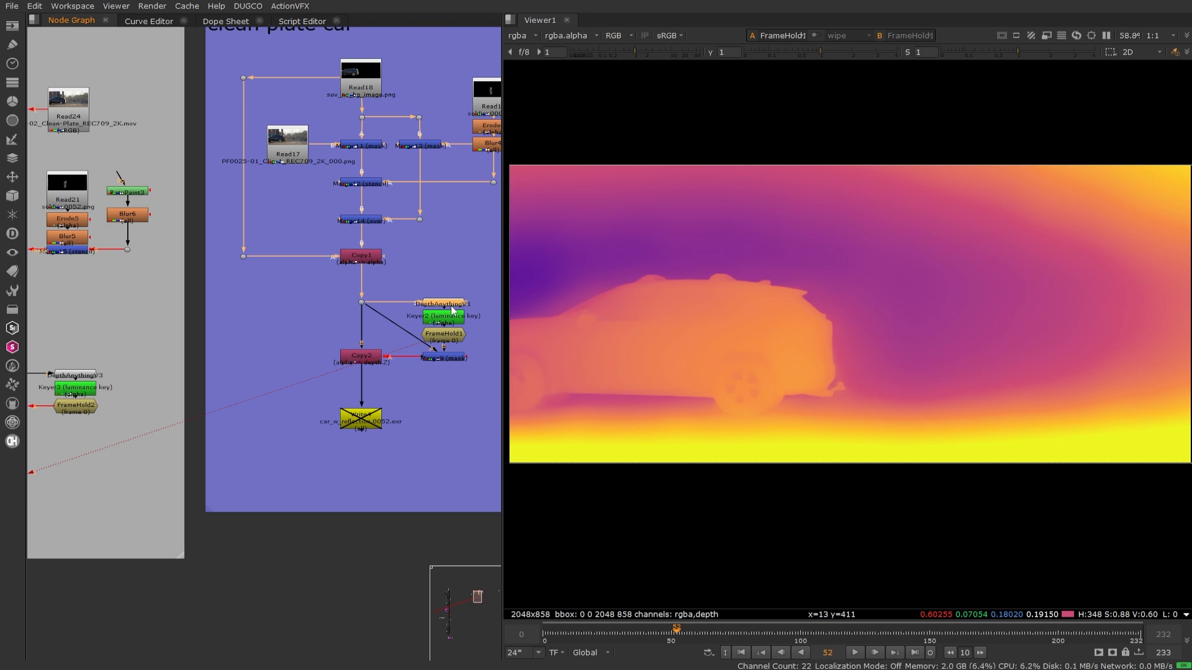
pyautogui.click(443, 358)
pyautogui.press('1')
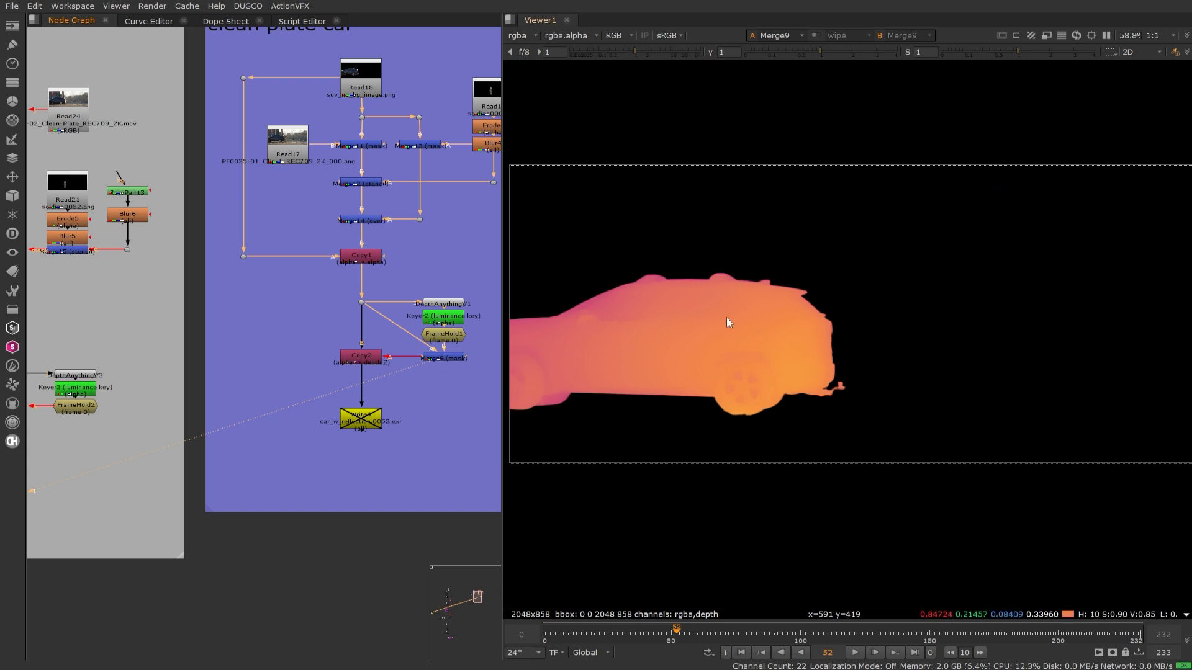
# - Open the Copy2 node's properties to examine its channel copy from rgba.alpha to depth.Z
pyautogui.click(371, 364)
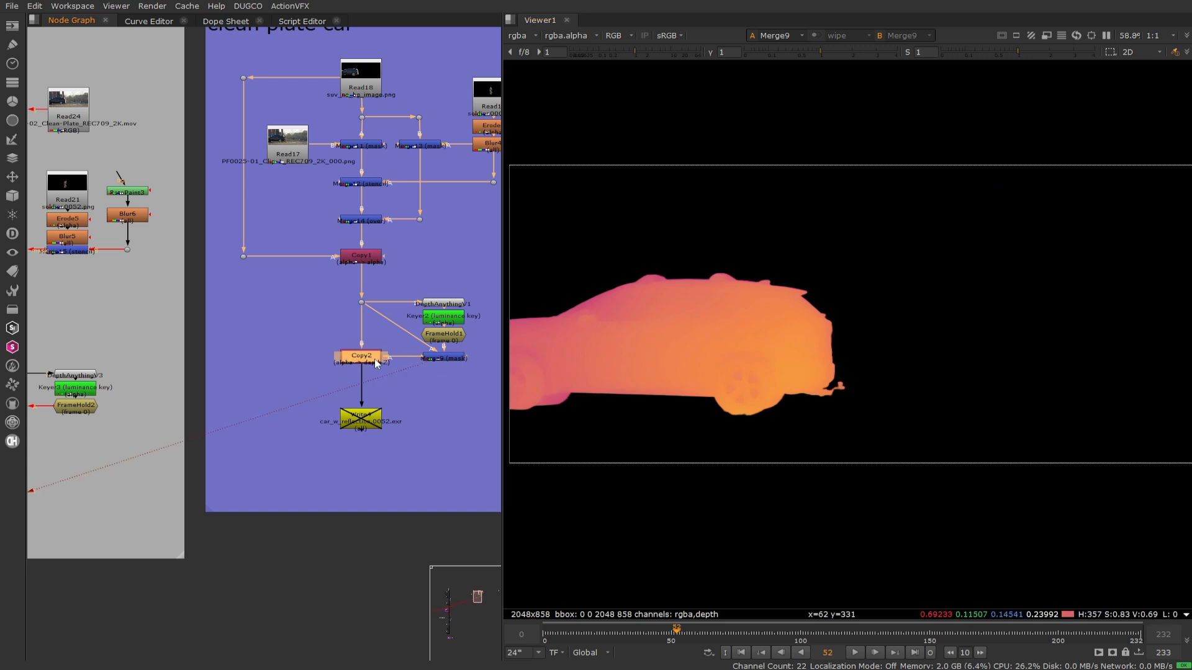
pyautogui.scroll(3, 399, 359)
pyautogui.click(385, 381)
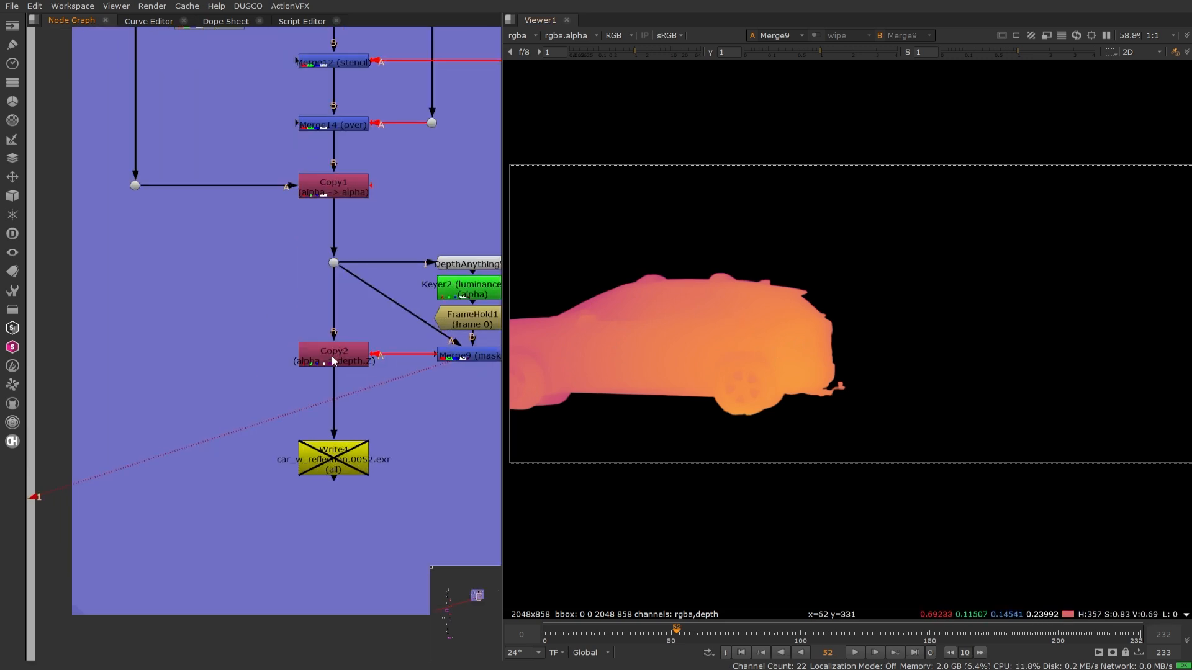
pyautogui.doubleClick(327, 355)
pyautogui.moveTo(384, 281); pyautogui.dragTo(270, 46)
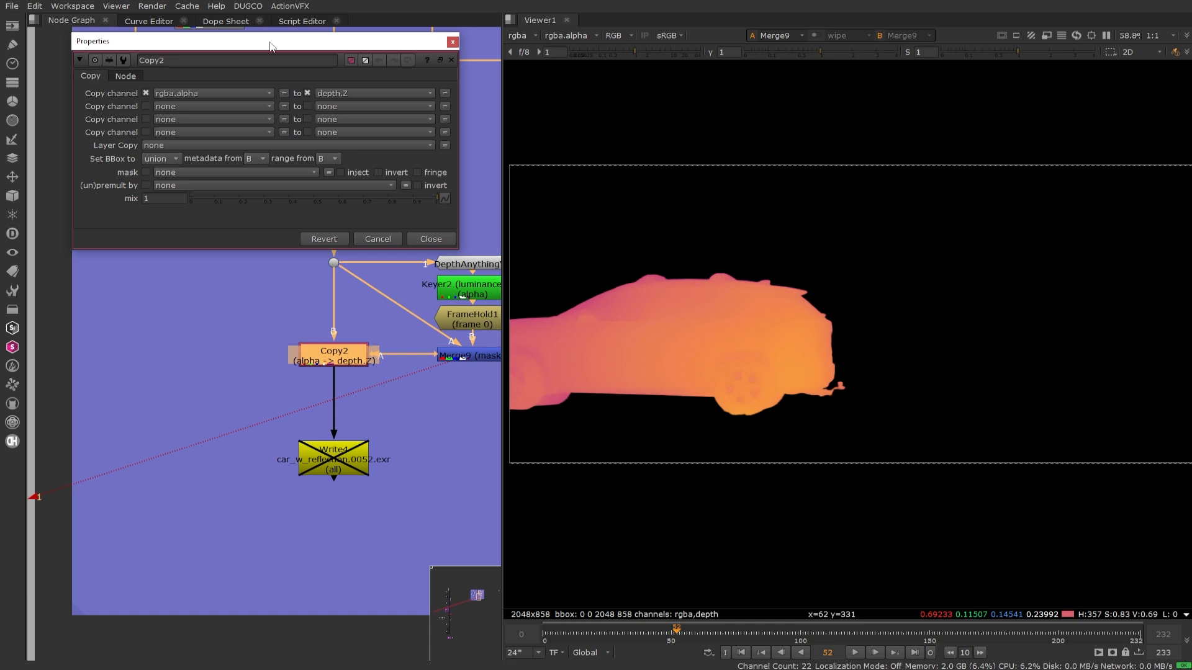
pyautogui.moveTo(285, 33); pyautogui.dragTo(287, 35)
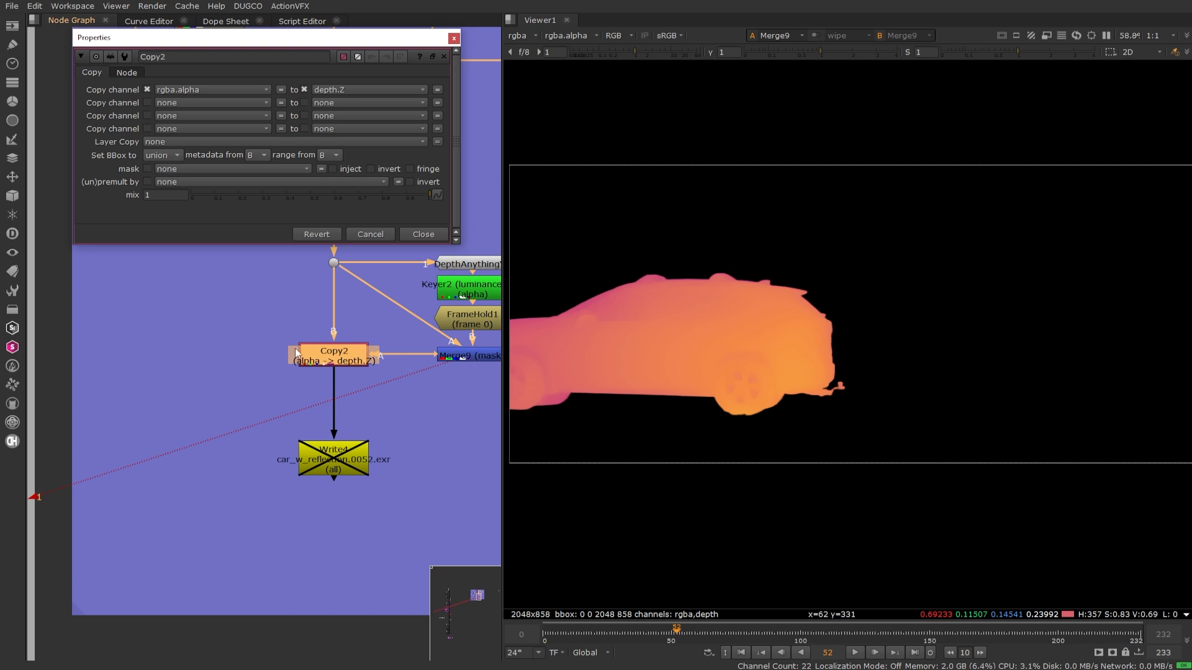
# - Trace the depth branch from DepthAnythingV1 to Merge9, then view Copy2's output and close its properties
pyautogui.moveTo(436, 401); pyautogui.dragTo(340, 402, button='middle')
pyautogui.click(384, 267)
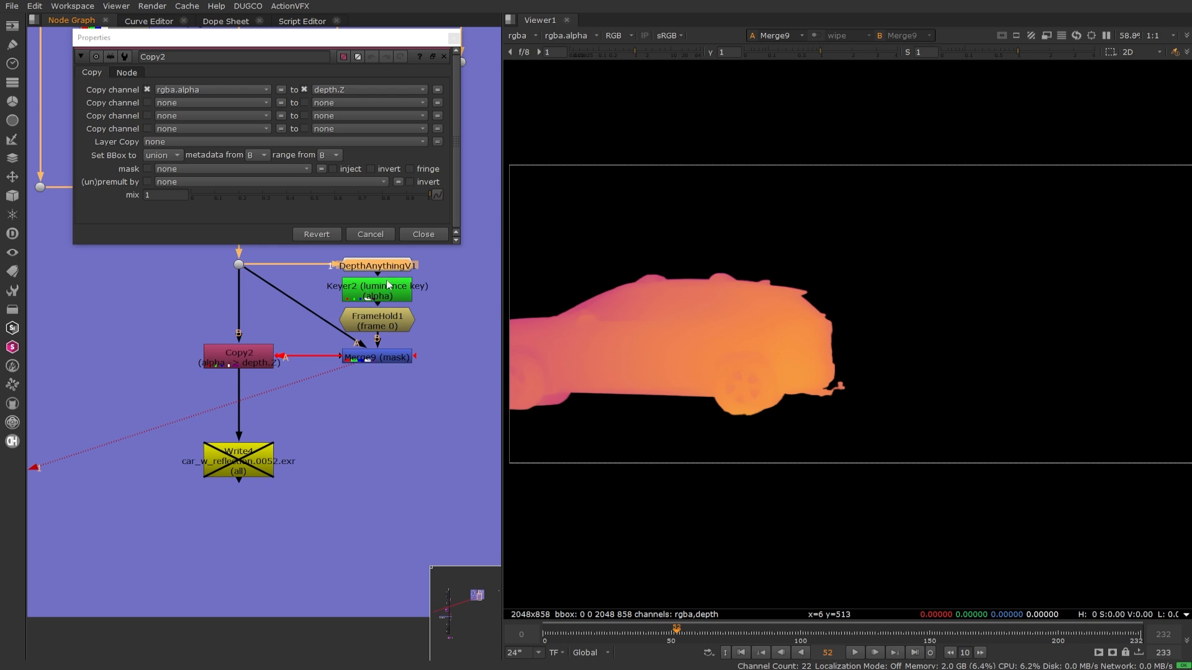
pyautogui.click(386, 286)
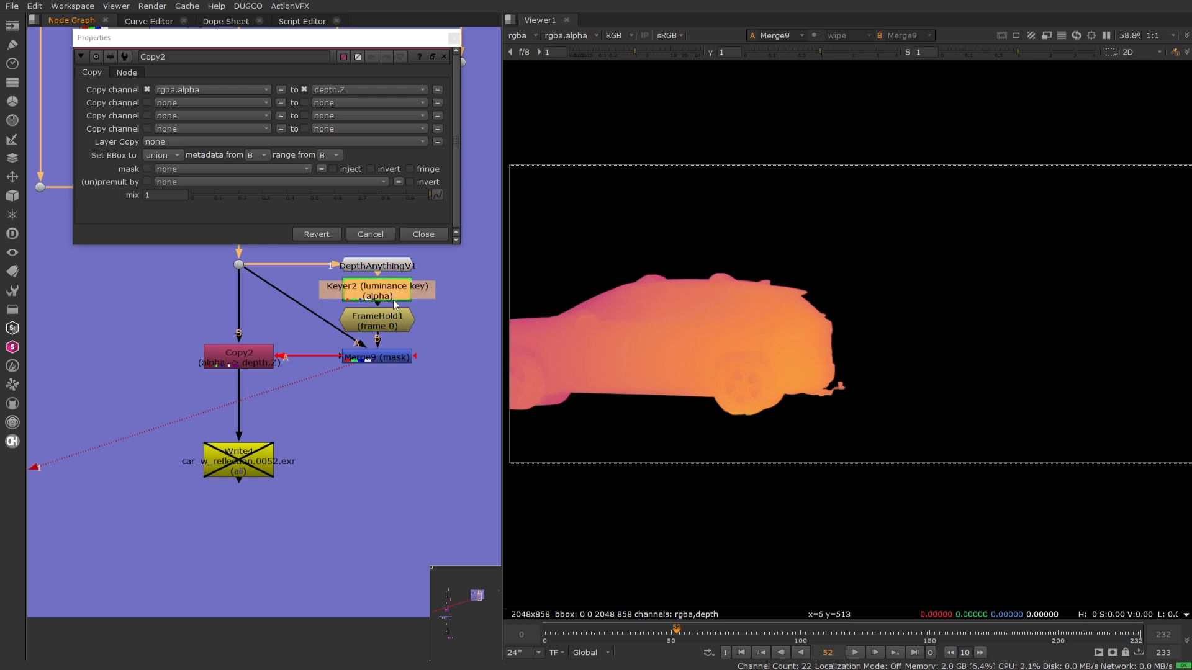
pyautogui.click(386, 358)
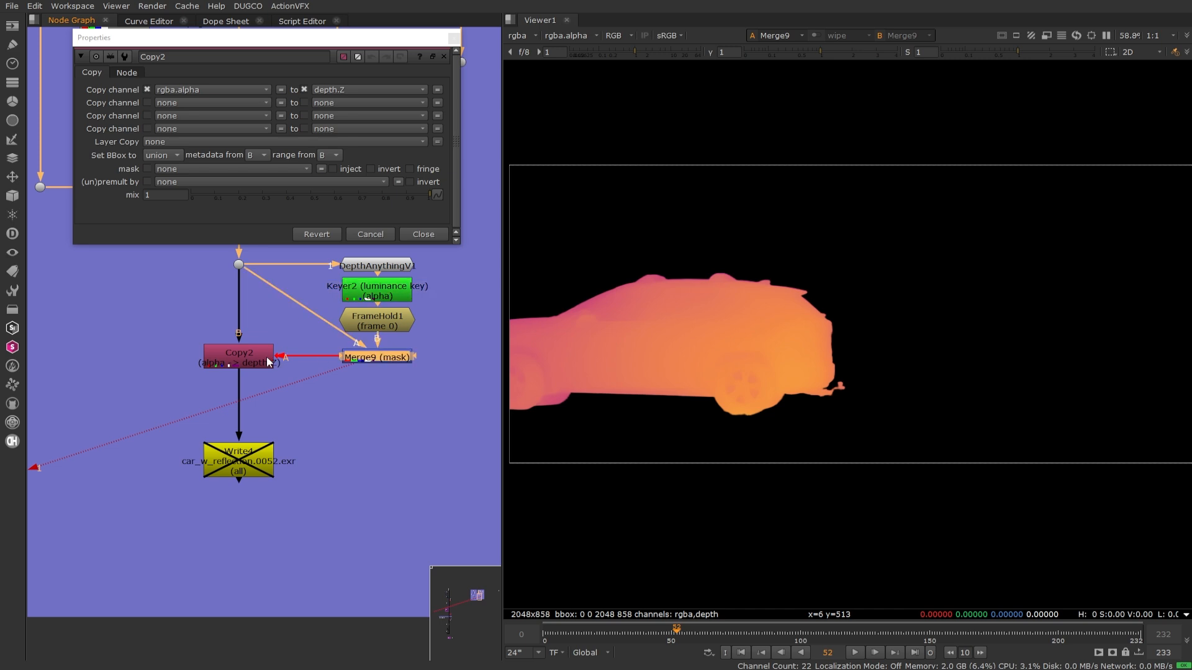
pyautogui.click(255, 354)
pyautogui.press('1')
pyautogui.click(384, 380)
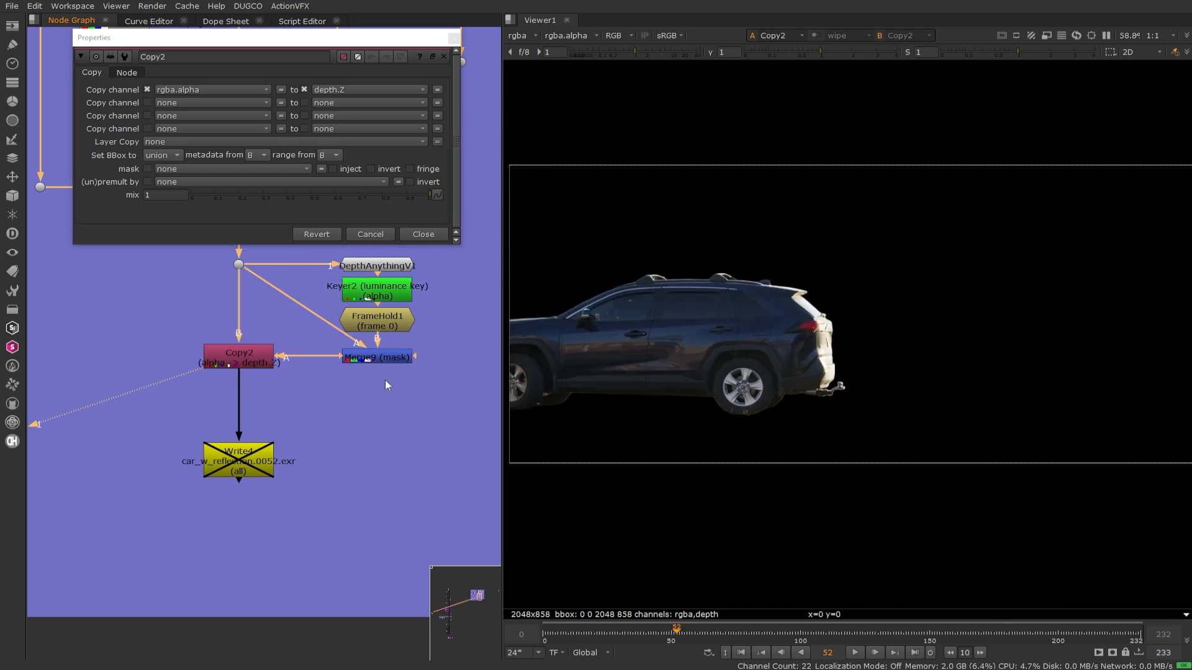
pyautogui.click(429, 234)
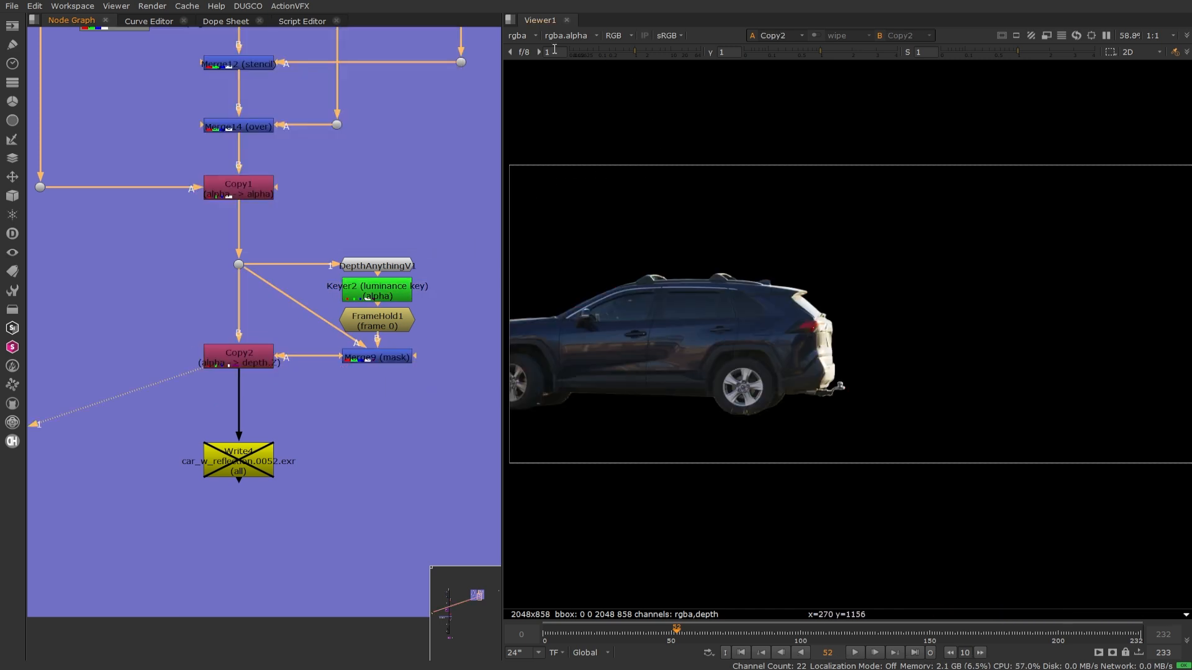
# - Show the depth layer of the Copy2 output in the viewer, then return to the rgba layer
pyautogui.click(523, 36)
pyautogui.click(532, 99)
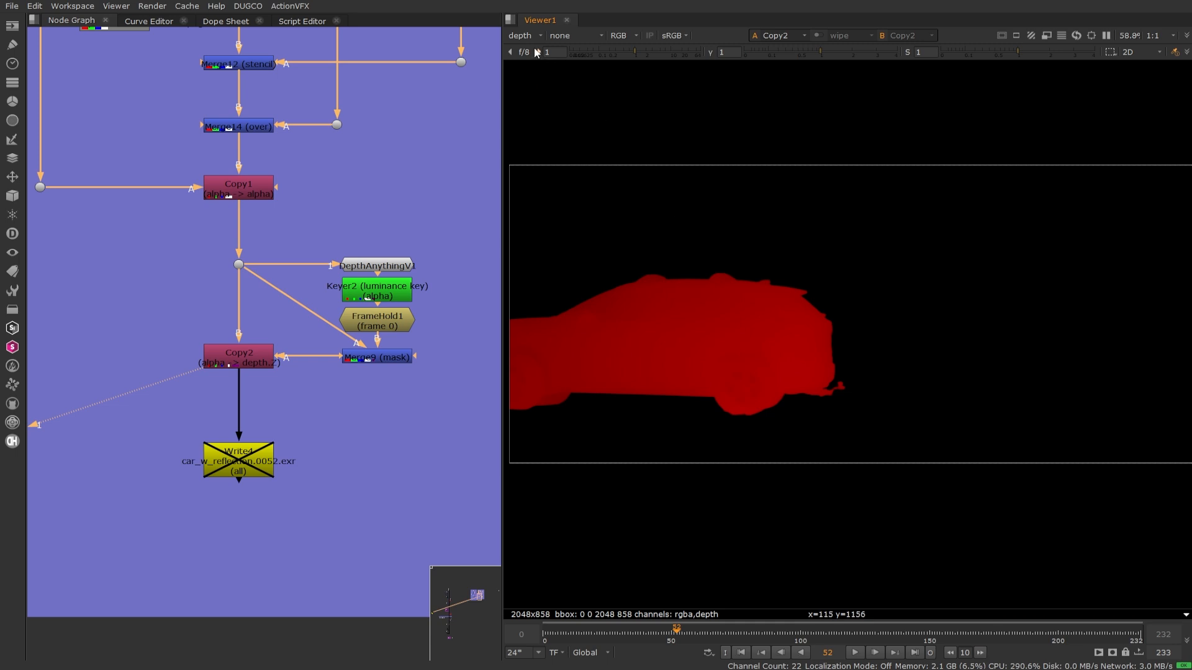
pyautogui.click(525, 36)
pyautogui.click(530, 74)
# - Enable the Write4 node below Copy2 and check the EXR output path in its properties
pyautogui.click(260, 470)
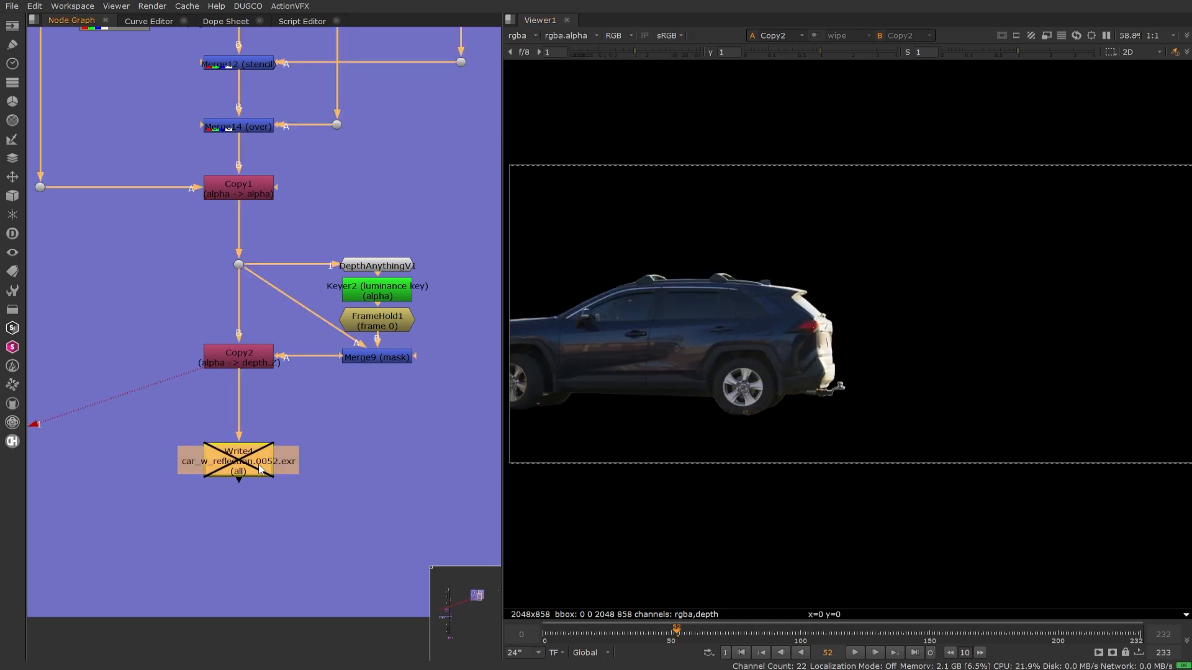
pyautogui.press('d')
pyautogui.doubleClick(248, 463)
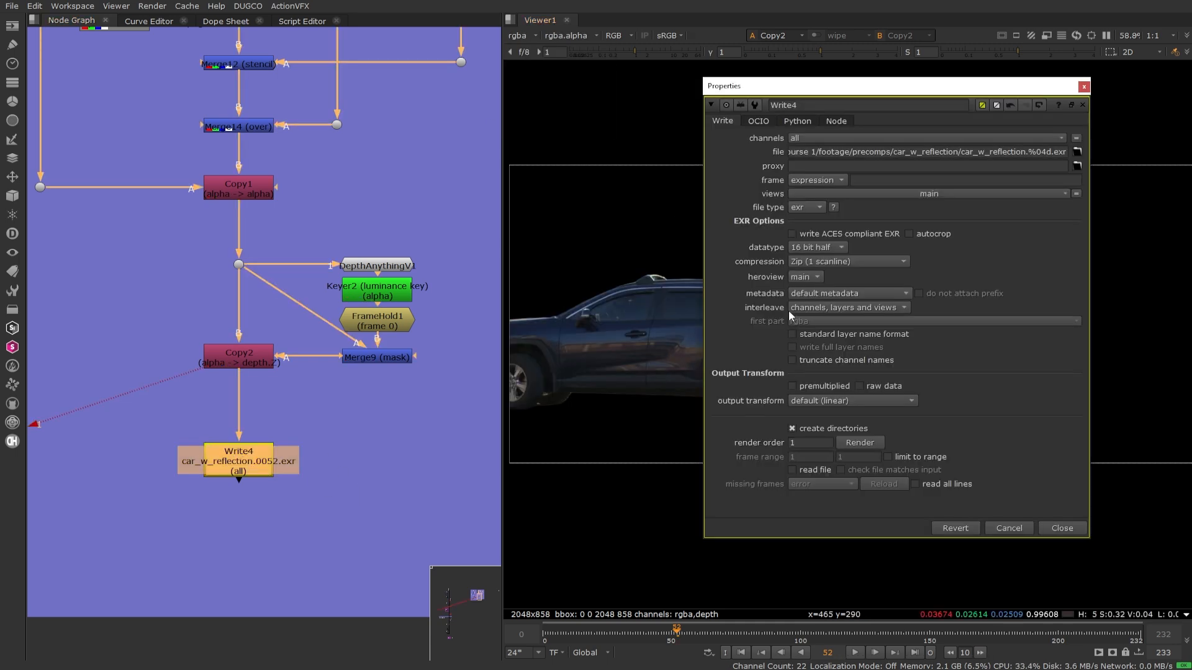
pyautogui.doubleClick(1059, 151)
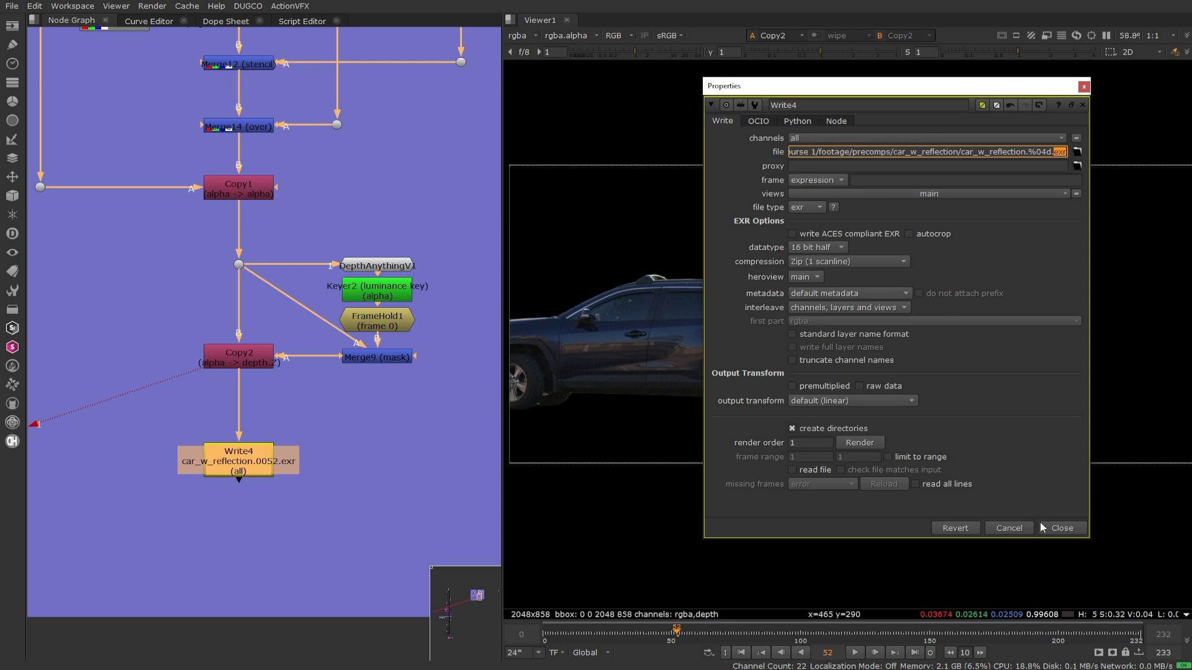
pyautogui.click(1062, 529)
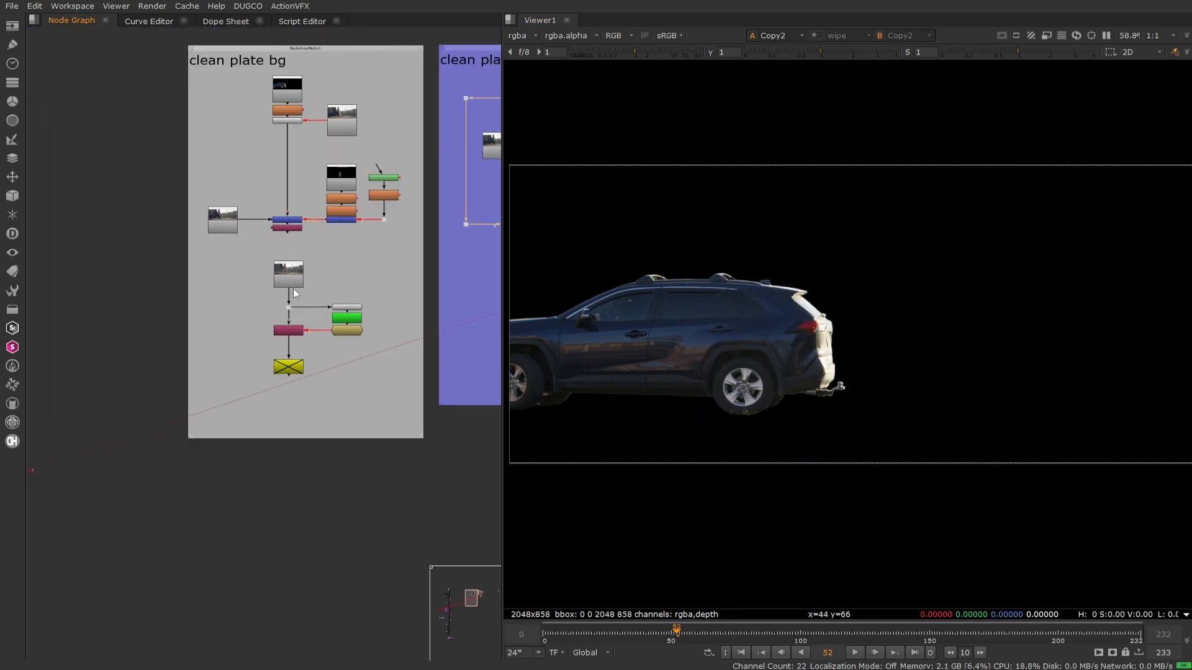
# - View the Read14 background in the clean plate bg group and scrub through its frames
pyautogui.scroll(2, 291, 288)
pyautogui.scroll(-4, 264, 277)
pyautogui.click(265, 277)
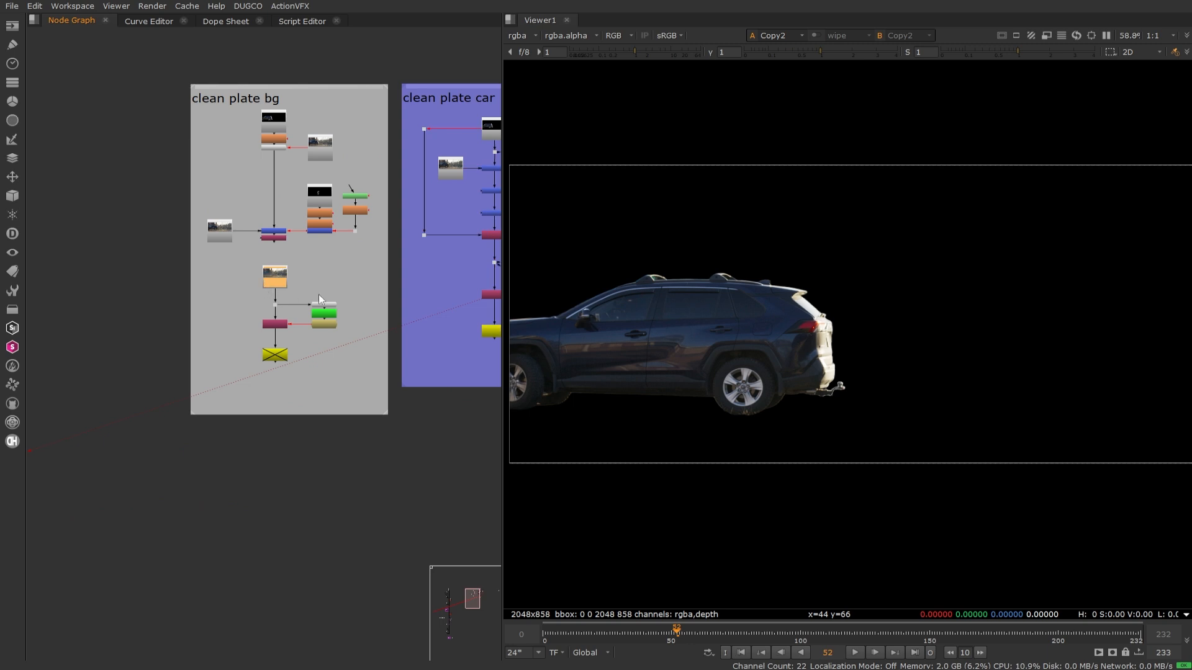
pyautogui.press('1')
pyautogui.click(320, 296)
pyautogui.moveTo(665, 641); pyautogui.dragTo(805, 638)
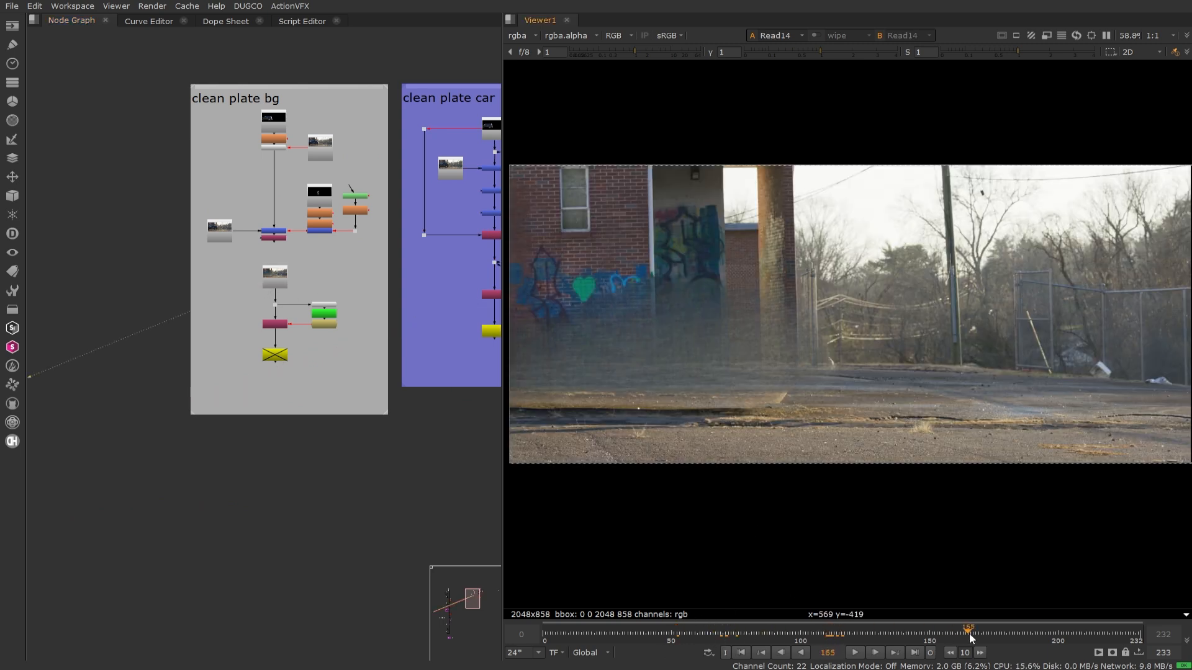
pyautogui.moveTo(969, 633); pyautogui.dragTo(806, 635)
# - View the Shuffle2 output above Read14 and scrub the timeline to frame 136
pyautogui.scroll(3, 334, 256)
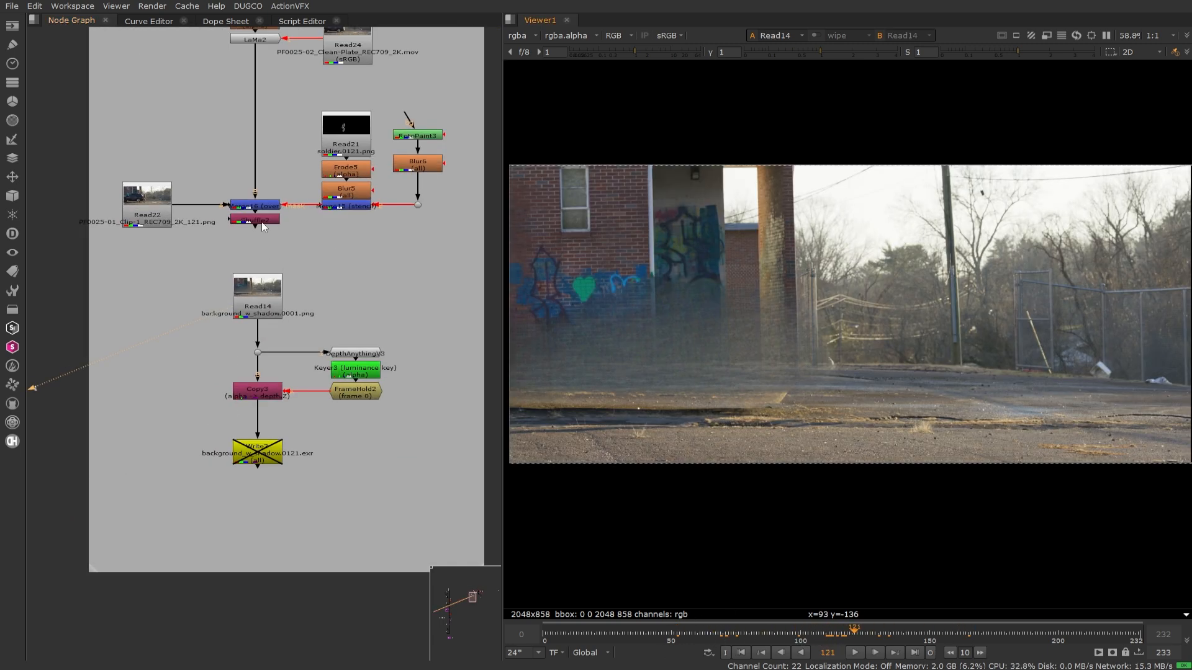
pyautogui.click(254, 219)
pyautogui.press('1')
pyautogui.moveTo(917, 638); pyautogui.dragTo(894, 631)
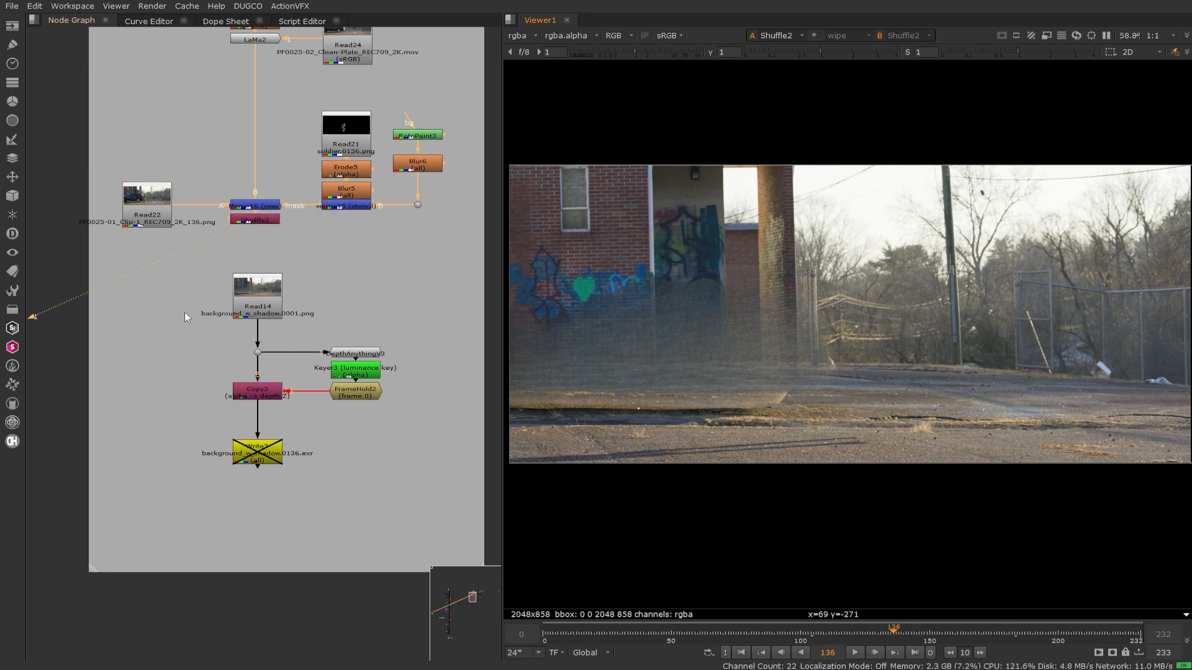
# - Check the Read14 file path and frame range in its properties, then select the Copy3 node below it
pyautogui.click(239, 295)
pyautogui.doubleClick(252, 296)
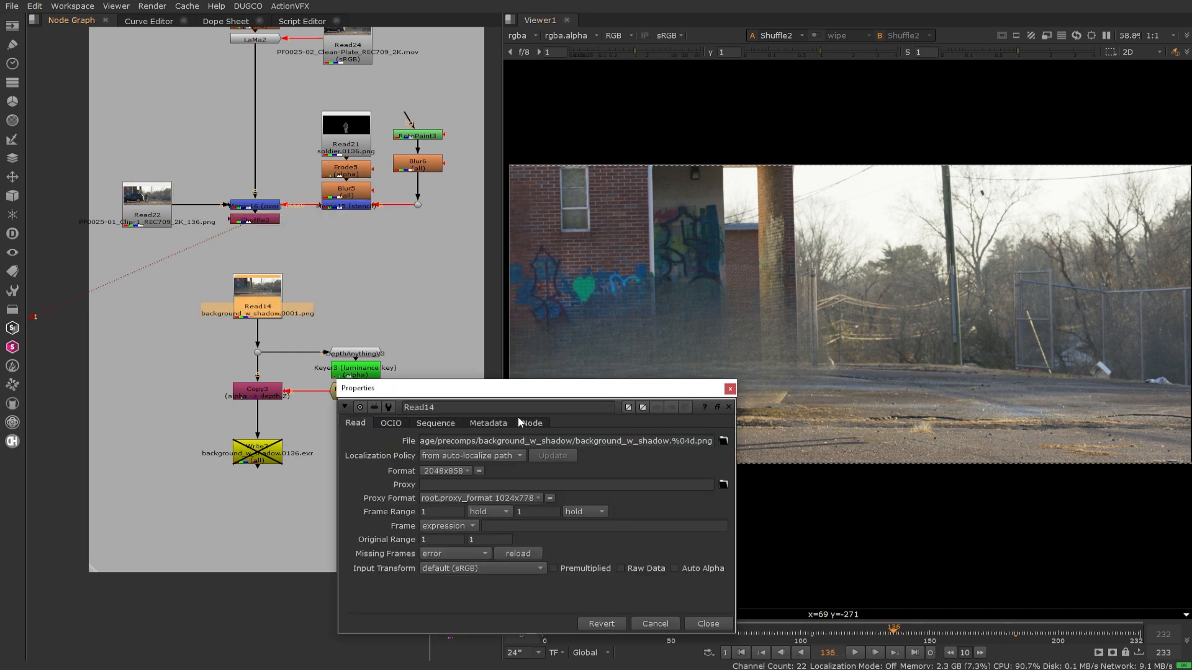
pyautogui.click(707, 624)
pyautogui.click(255, 390)
# - View the Read25 background plate at the head of the main comp tree and return to frame 0
pyautogui.scroll(-2, 411, 462)
pyautogui.scroll(-4, 272, 448)
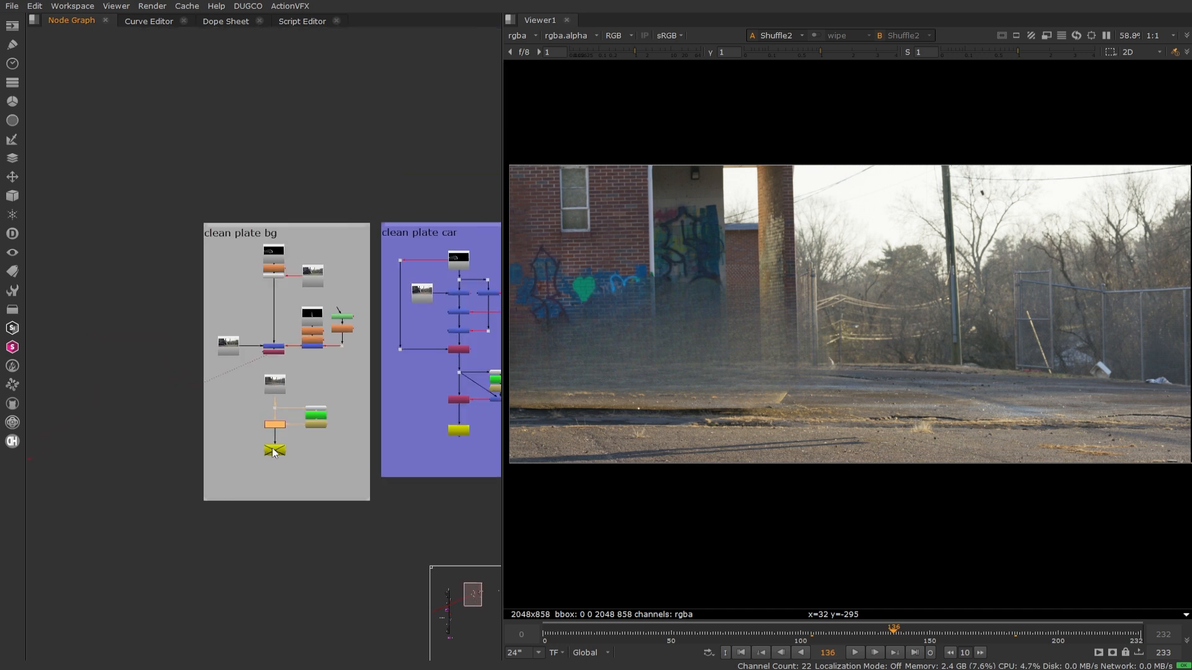
pyautogui.moveTo(99, 409); pyautogui.dragTo(461, 377, button='middle')
pyautogui.moveTo(50, 250); pyautogui.dragTo(346, 220, button='middle')
pyautogui.click(293, 164)
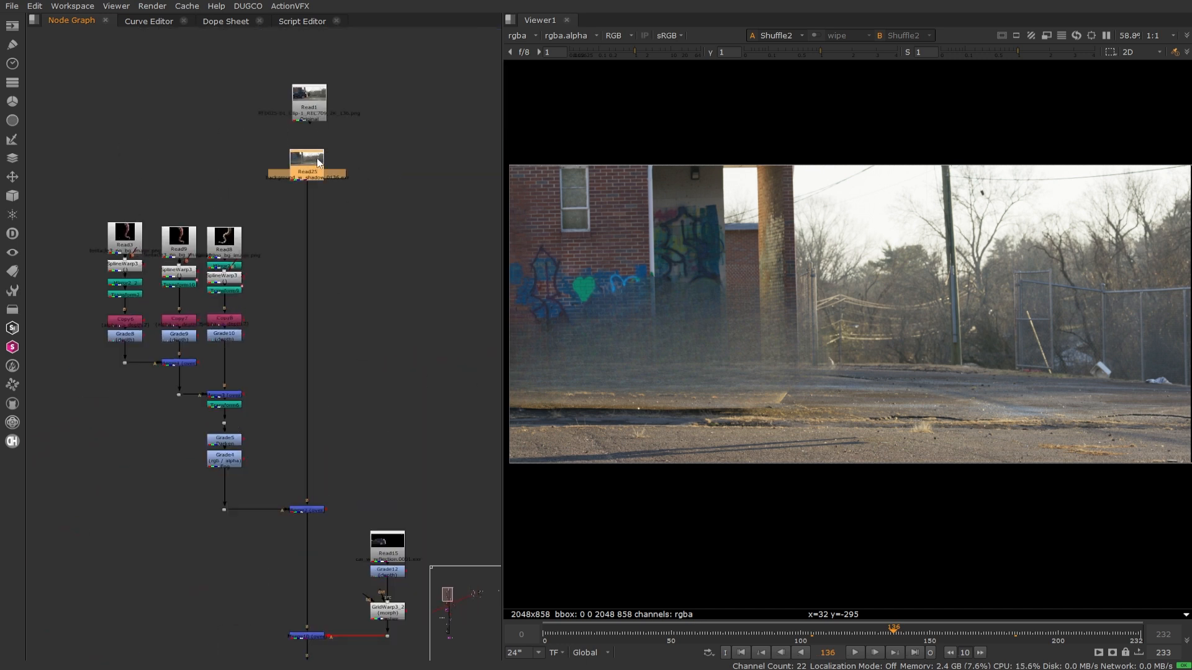
pyautogui.press('1')
pyautogui.click(382, 284)
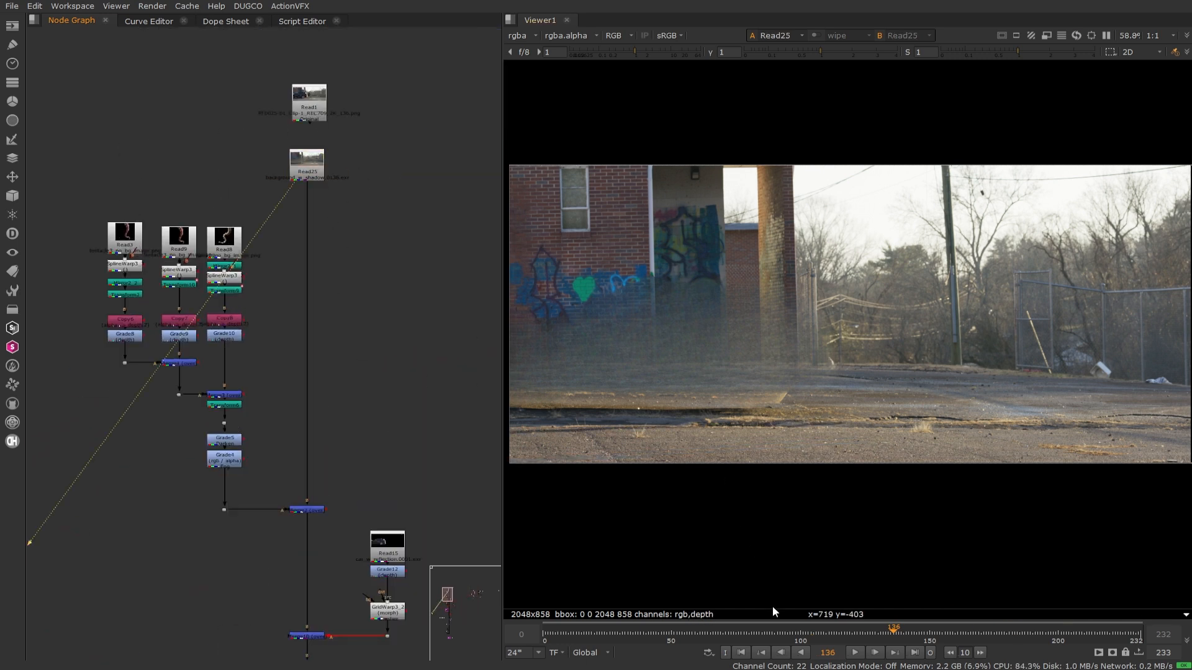
pyautogui.click(741, 653)
# - View the Merge2 result combining the background tentacles with the clean plate
pyautogui.moveTo(362, 614); pyautogui.dragTo(285, 390, button='middle')
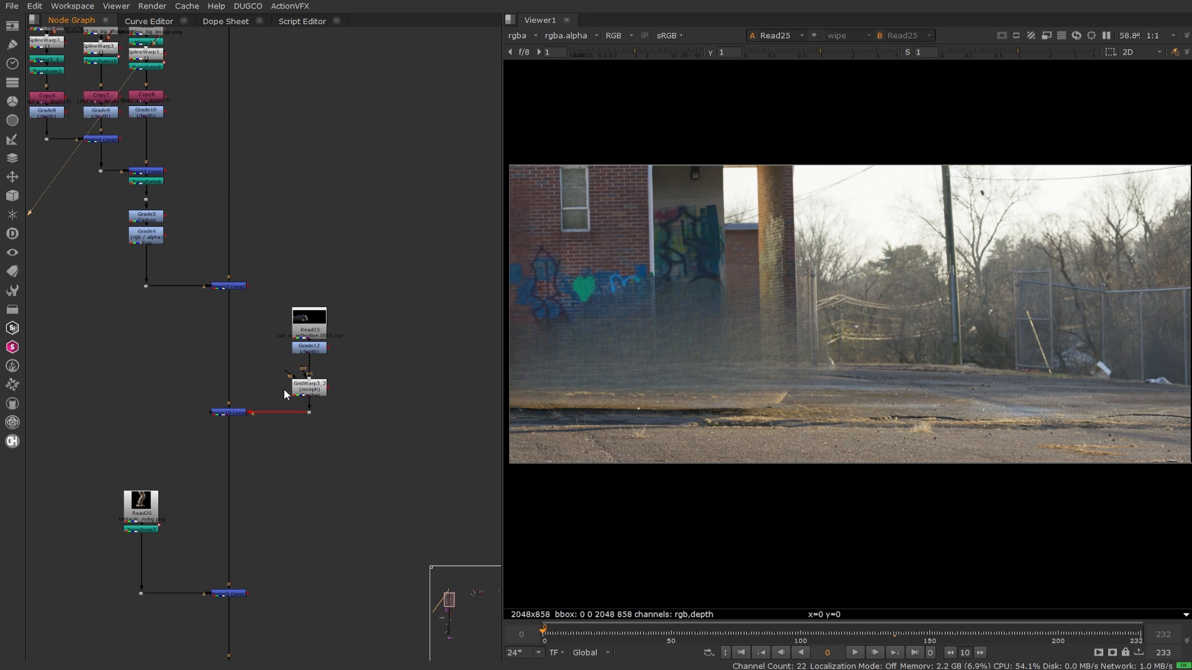
pyautogui.click(229, 411)
pyautogui.moveTo(222, 259); pyautogui.dragTo(284, 352, button='middle')
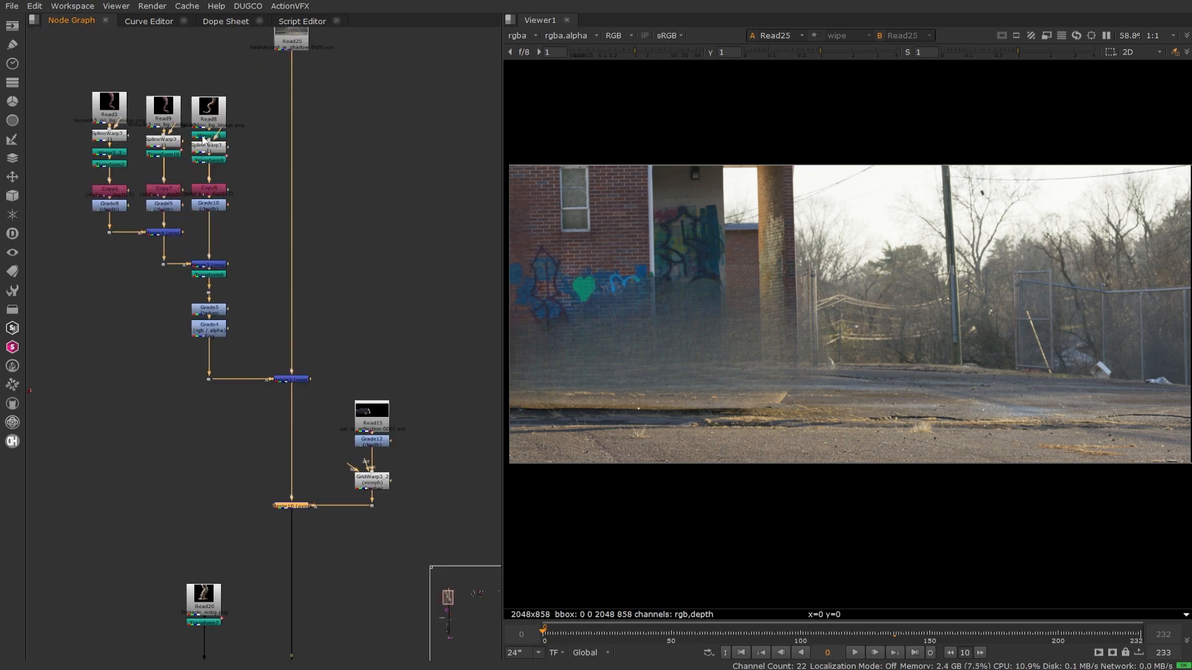
pyautogui.click(290, 380)
pyautogui.press('1')
pyautogui.scroll(-1, 825, 323)
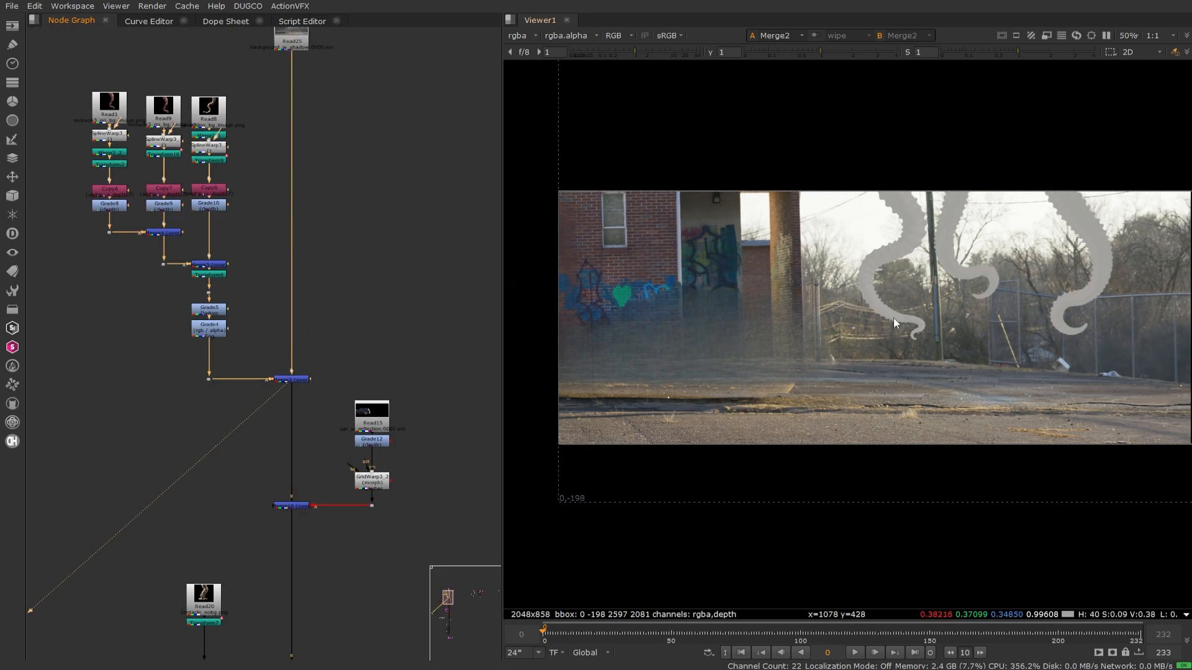
pyautogui.moveTo(893, 317); pyautogui.dragTo(832, 336, button='middle')
# - Disable the Grade5 darken and Grade4 fog nodes on the tentacle branch and shift them slightly down
pyautogui.scroll(3, 215, 301)
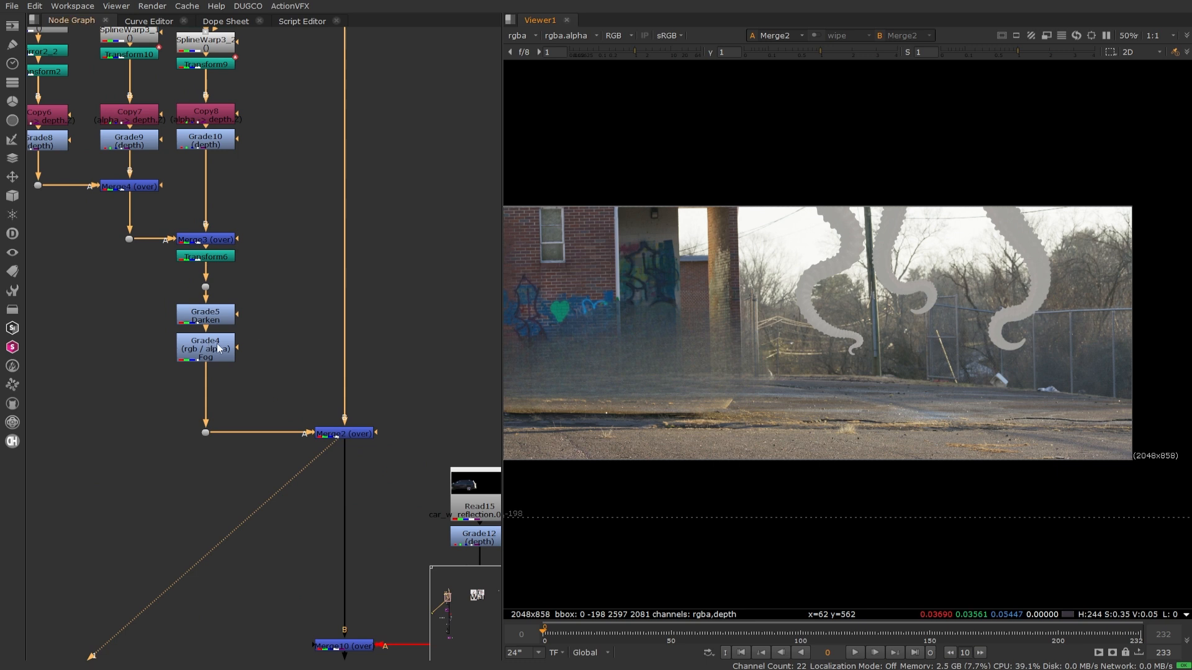
pyautogui.moveTo(283, 293); pyautogui.dragTo(139, 382)
pyautogui.press('d')
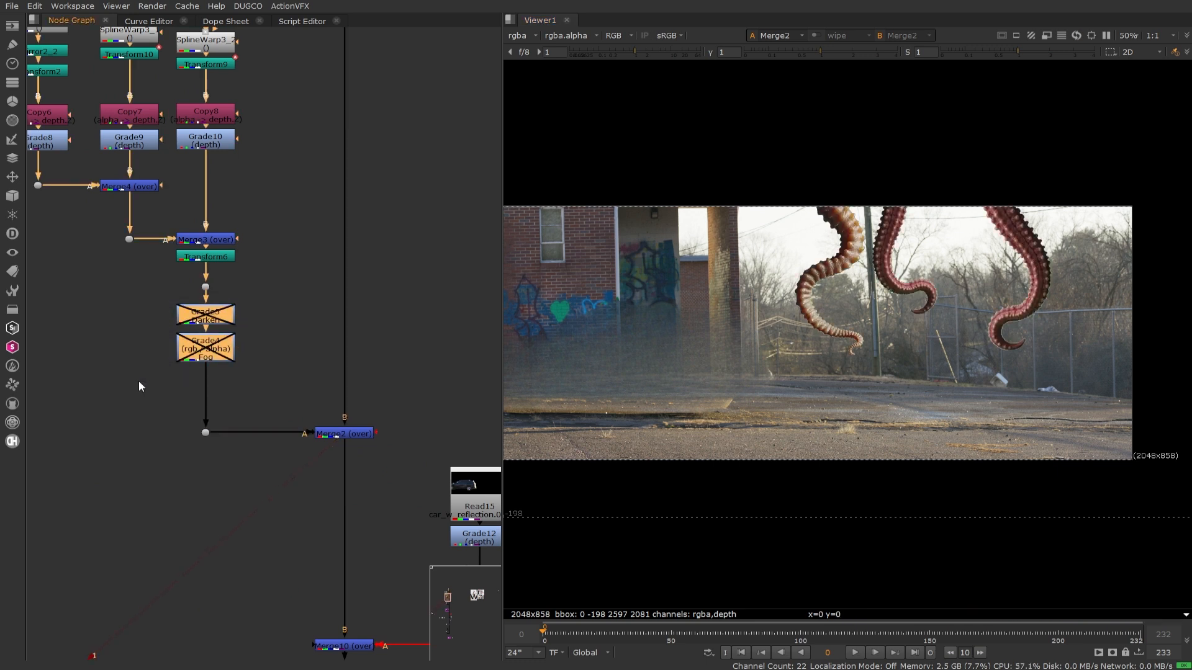
pyautogui.moveTo(202, 351); pyautogui.dragTo(204, 369)
pyautogui.click(278, 374)
# - View the Merge10 result that places the car over the background and tentacles
pyautogui.moveTo(353, 587); pyautogui.dragTo(277, 392, button='middle')
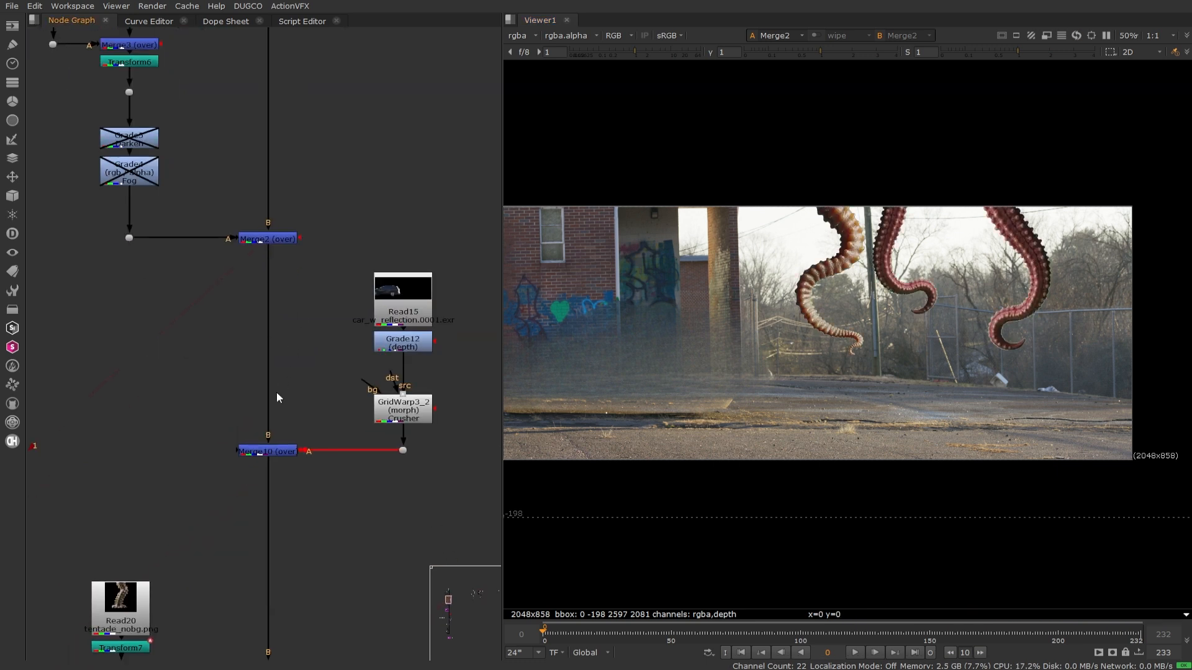
pyautogui.click(422, 345)
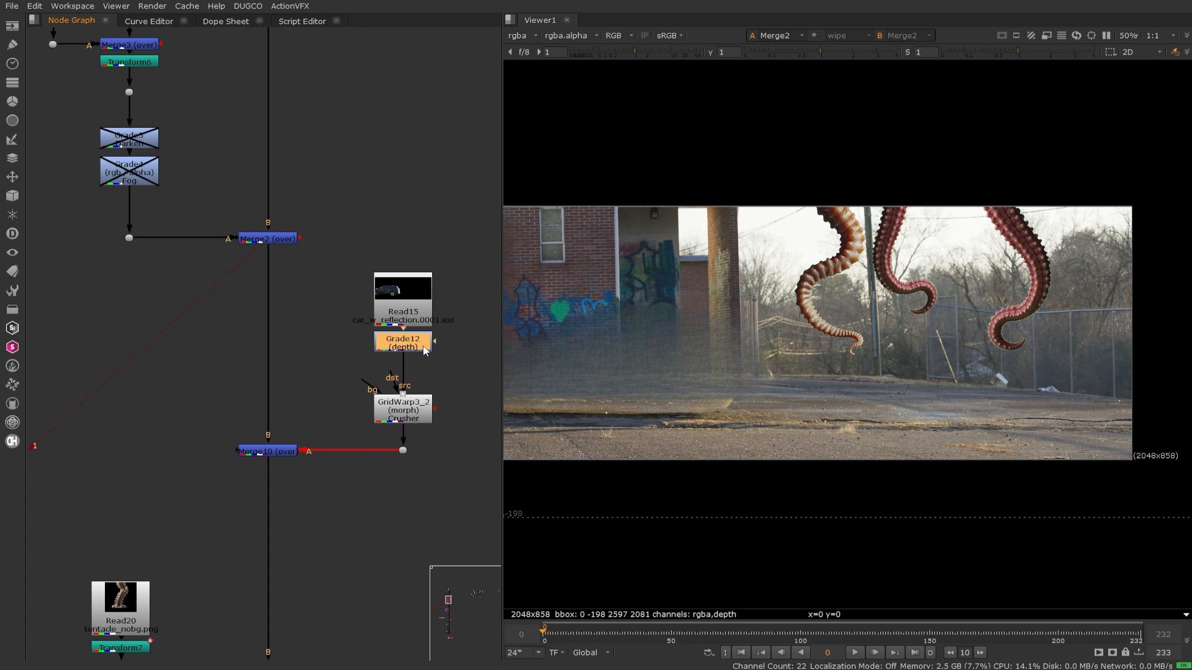
pyautogui.click(280, 452)
pyautogui.press('1')
pyautogui.moveTo(649, 360); pyautogui.dragTo(705, 356, button='middle')
pyautogui.moveTo(794, 386); pyautogui.dragTo(770, 385, button='middle')
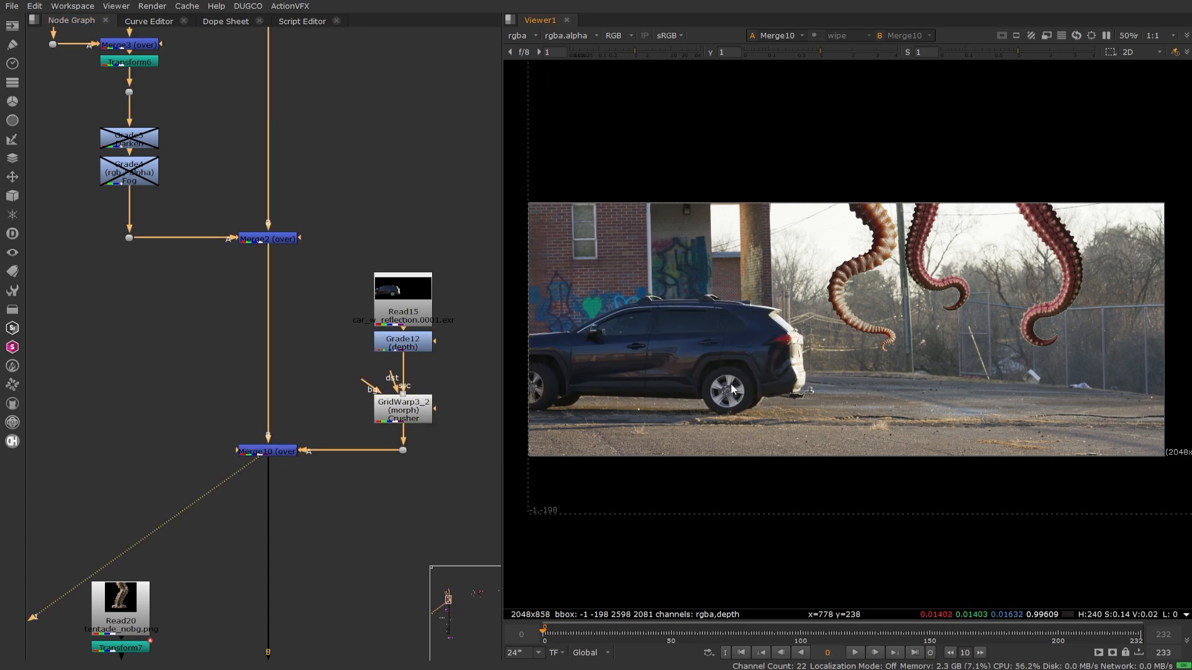
# - Auto-arrange the Read20 tentacle node and its Transform node above the lower merge's input
pyautogui.moveTo(305, 551); pyautogui.dragTo(298, 315, button='middle')
pyautogui.scroll(-2, 286, 335)
pyautogui.click(273, 470)
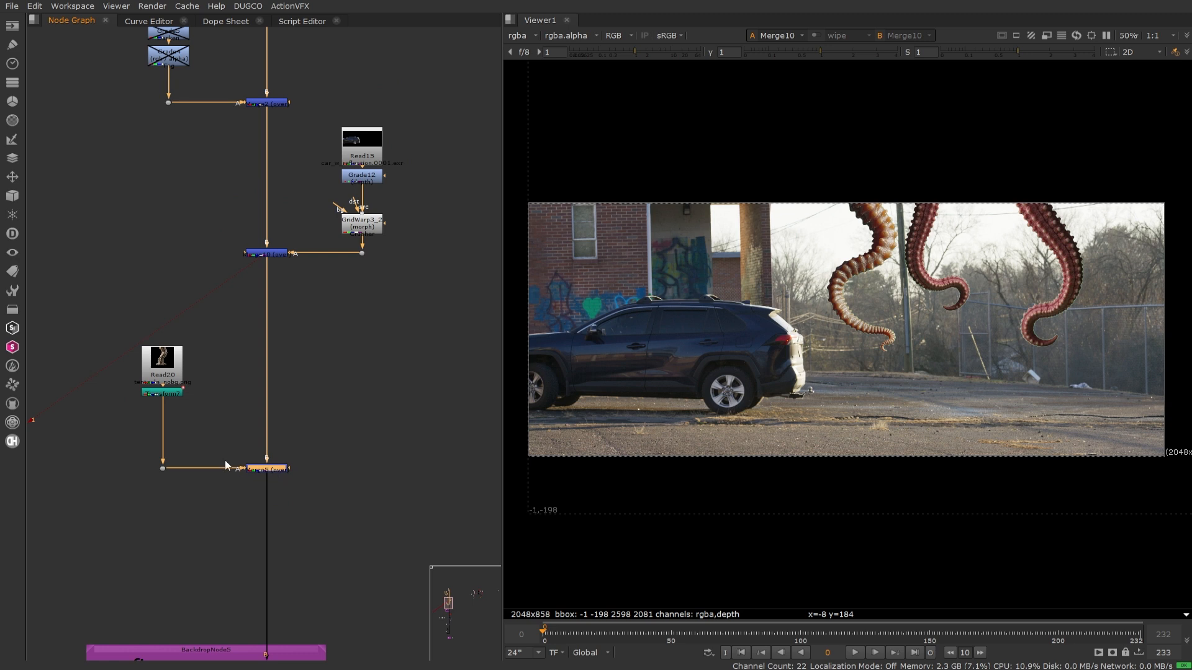
pyautogui.moveTo(119, 359); pyautogui.dragTo(226, 428)
pyautogui.press('l')
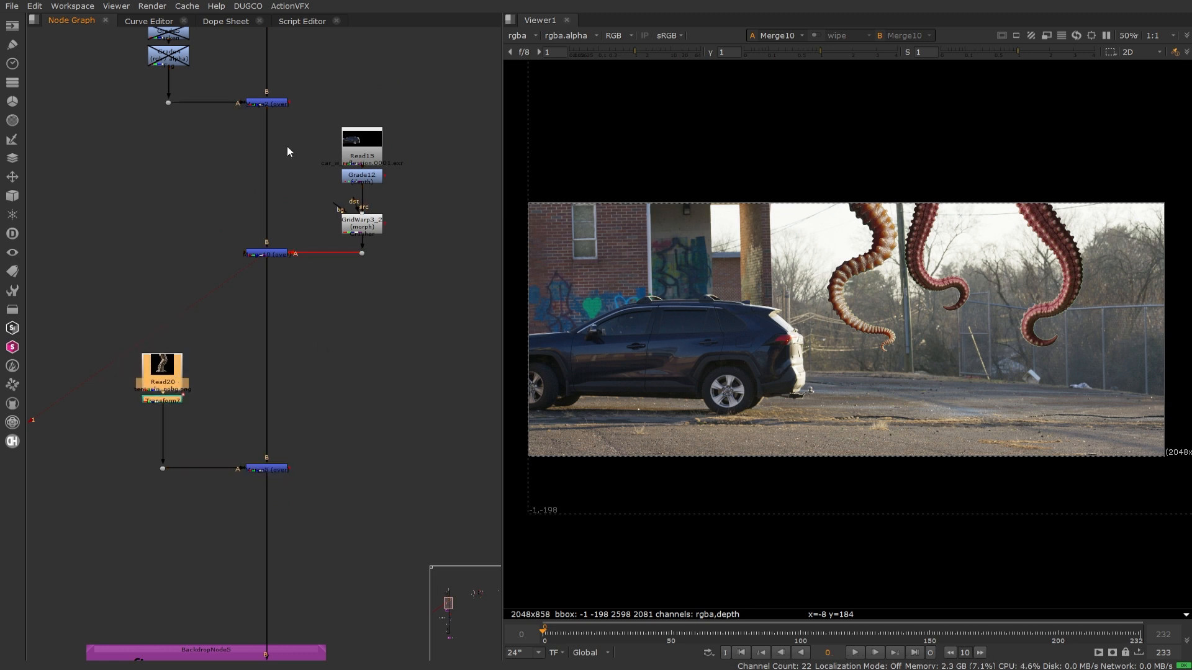
# - View the gun fire section's Merge6 result and scrub to frame 5 to check the muzzle flash
pyautogui.scroll(-7, 287, 151)
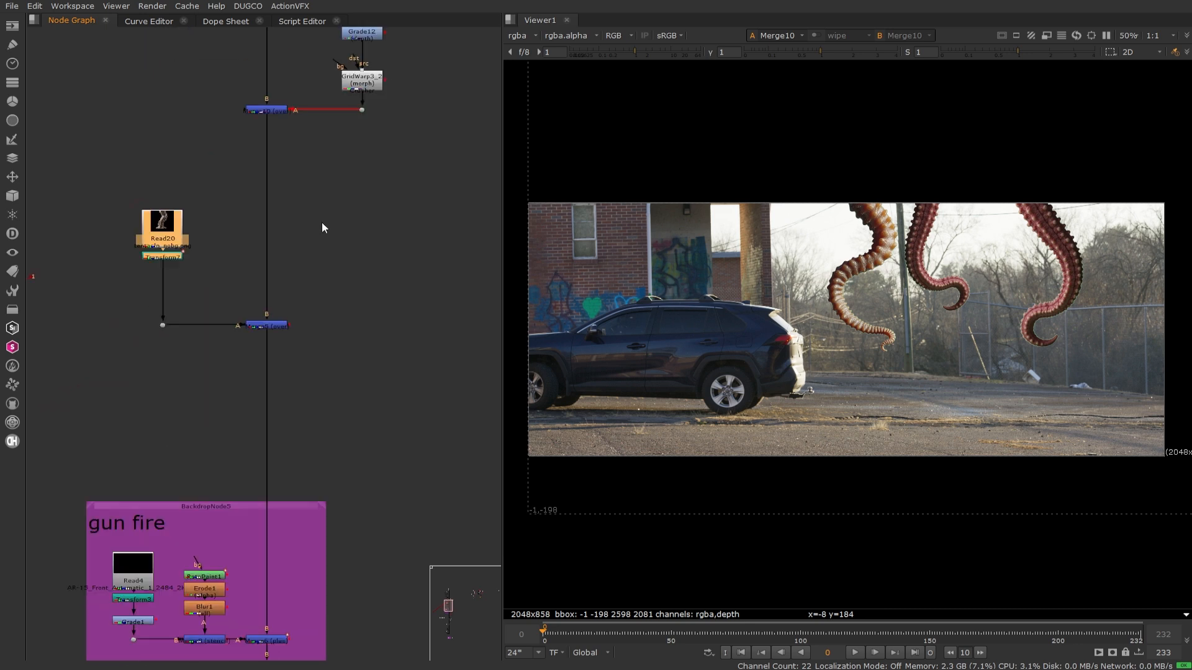
pyautogui.moveTo(361, 279); pyautogui.dragTo(332, 174, button='middle')
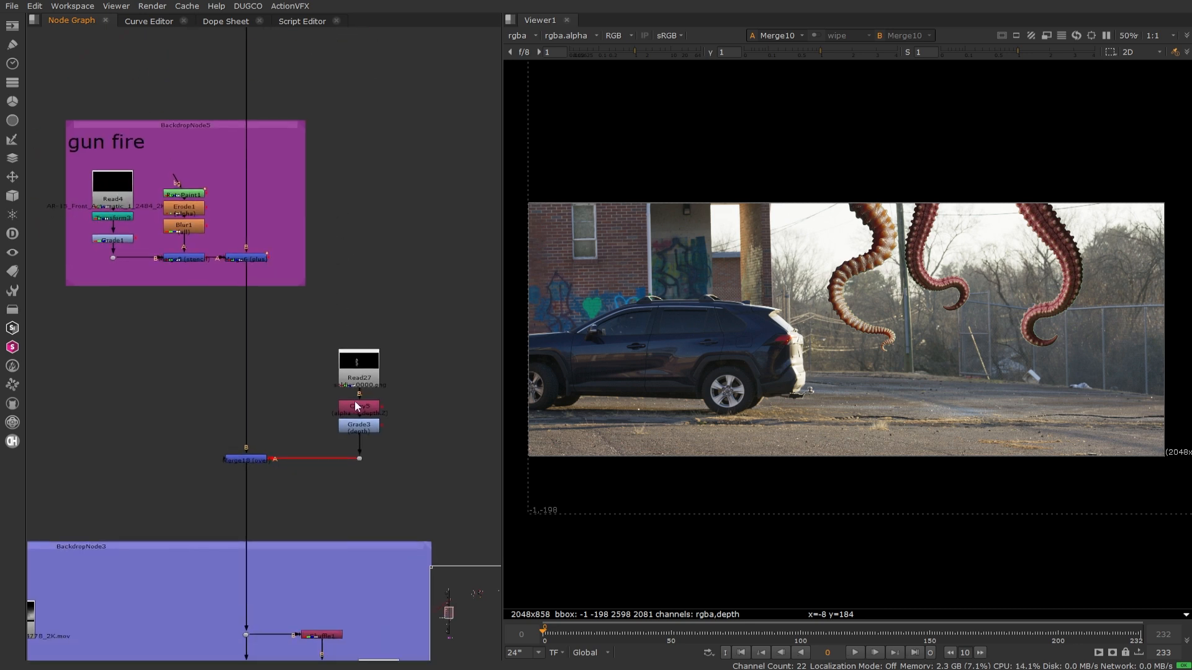
pyautogui.click(254, 261)
pyautogui.press('1')
pyautogui.click(401, 336)
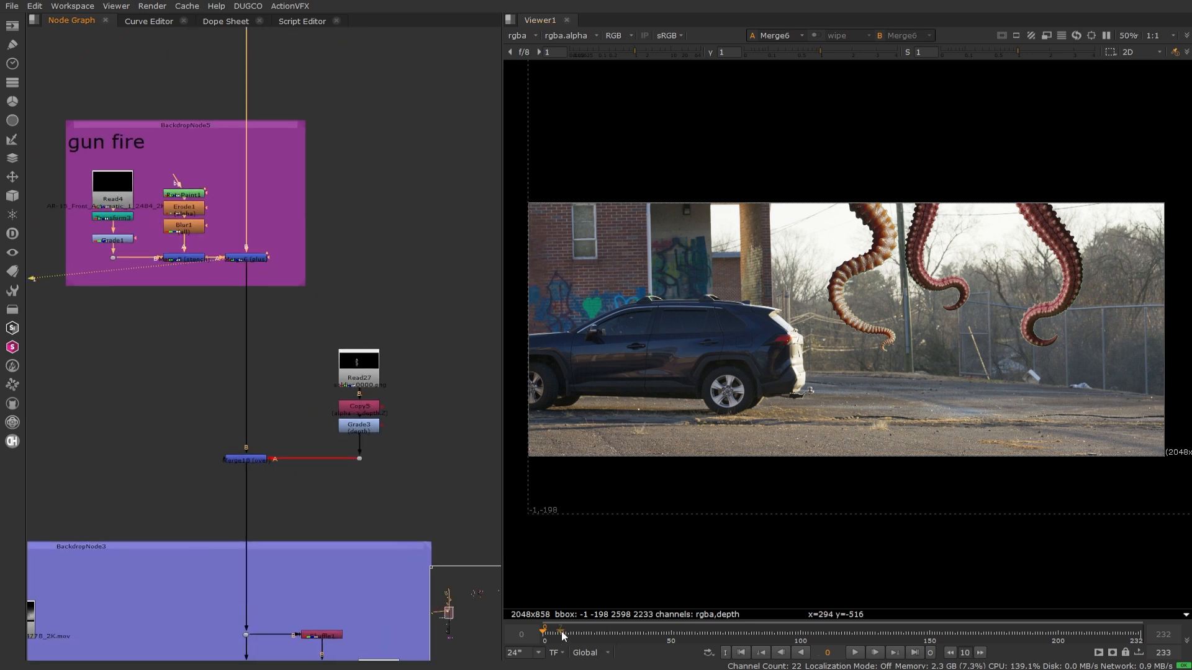
pyautogui.moveTo(548, 631); pyautogui.dragTo(556, 631)
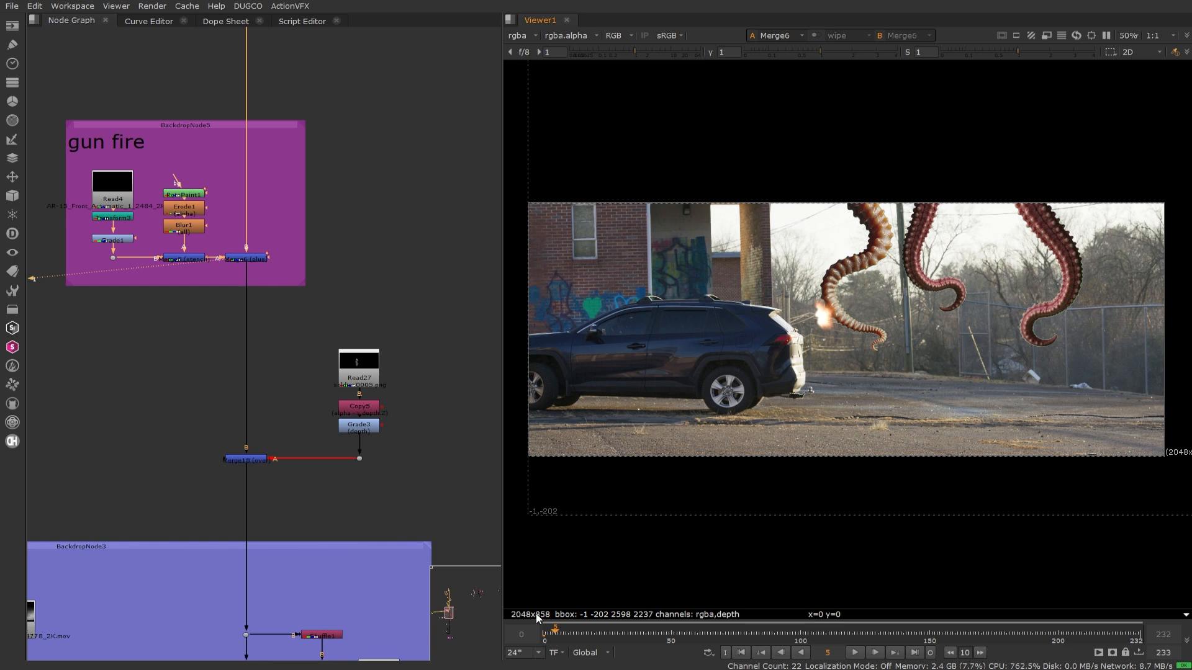
# - View the Merge18 result that places the soldier over the car, tentacles and gun fire
pyautogui.click(243, 461)
pyautogui.press('1')
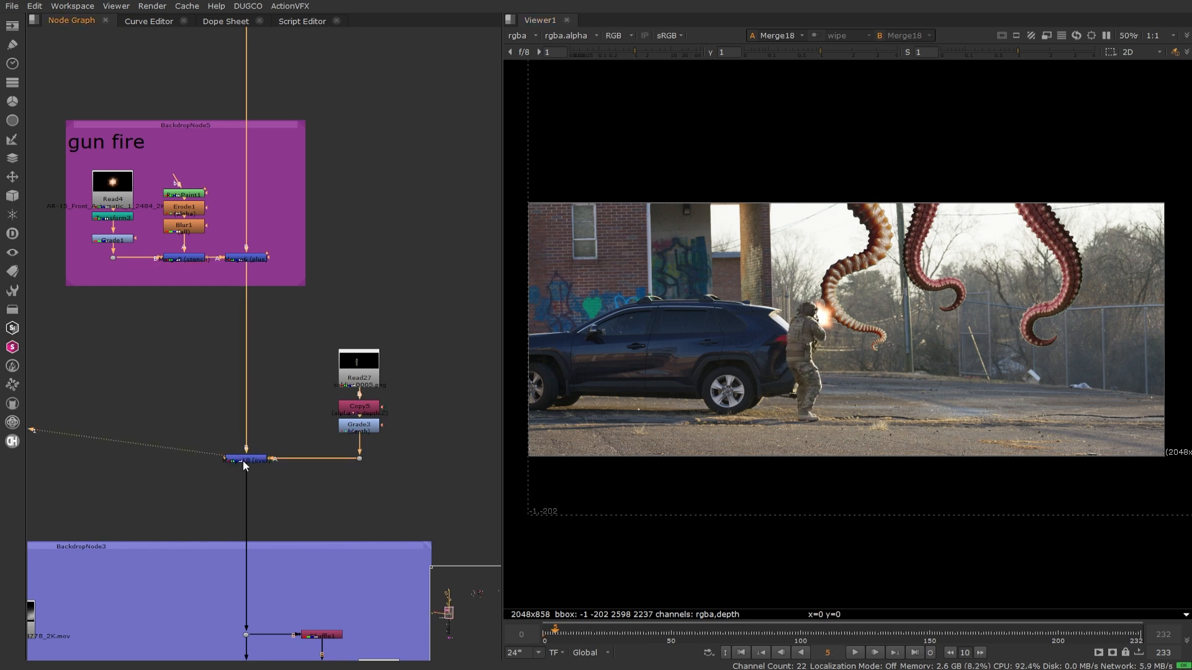
pyautogui.moveTo(912, 331); pyautogui.dragTo(902, 337, button='middle')
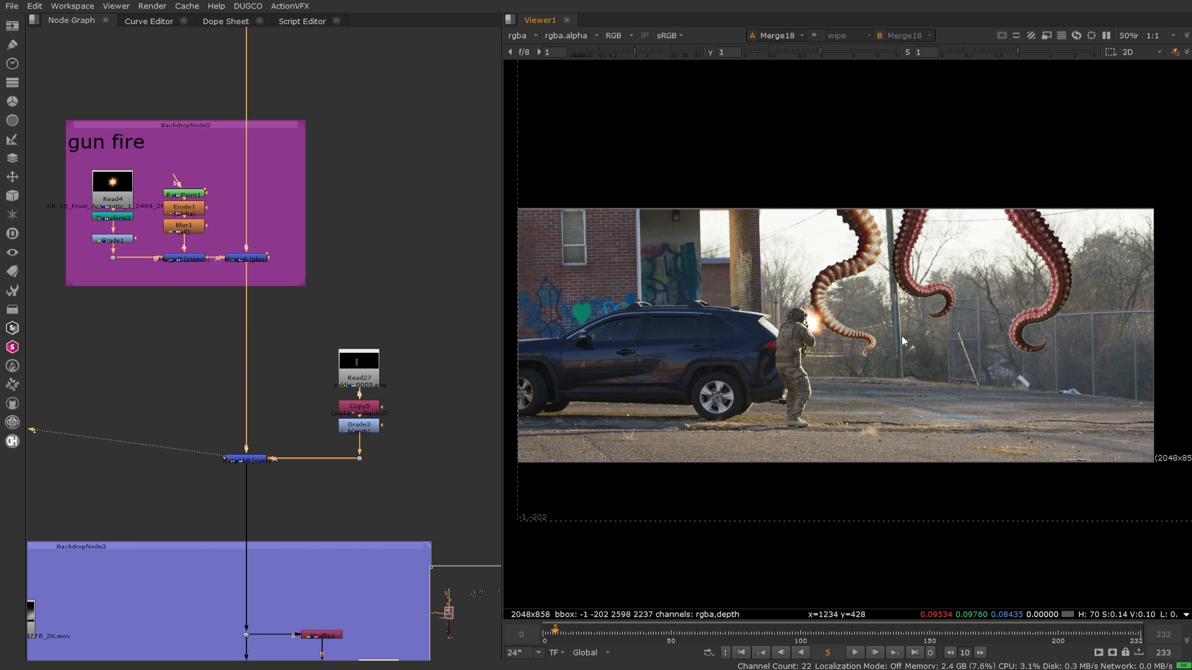
# - Show the depth channel of Merge18 and scrub to frame 34 to inspect the soldier's depth
pyautogui.moveTo(228, 610); pyautogui.dragTo(220, 358, button='middle')
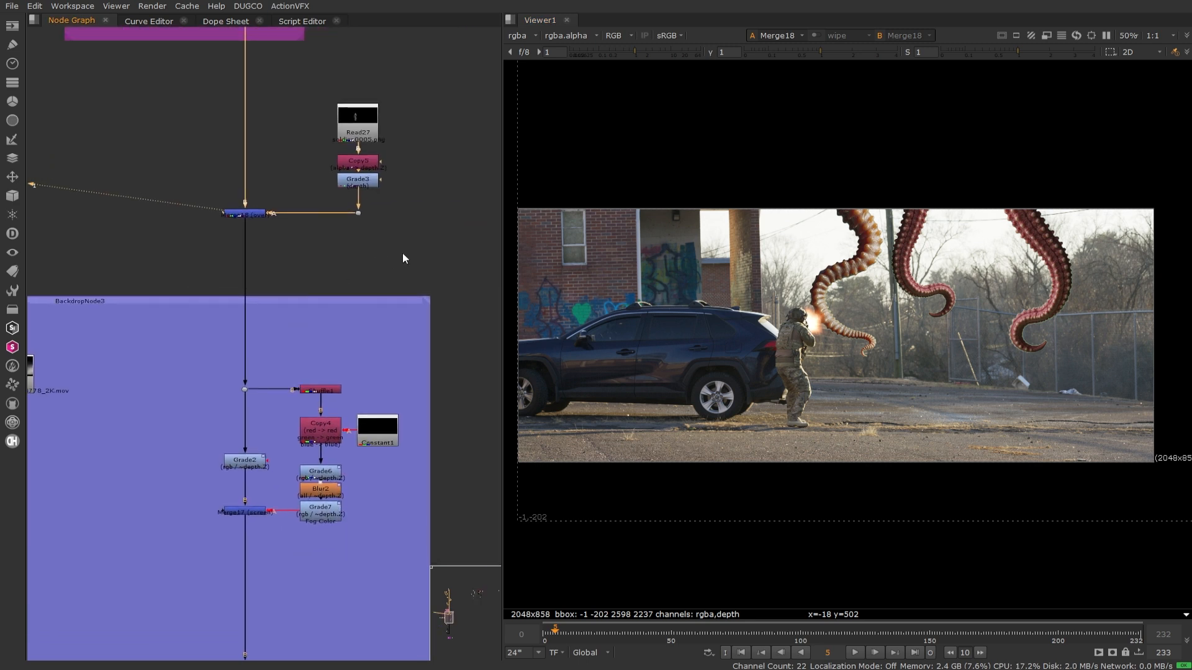
pyautogui.click(525, 36)
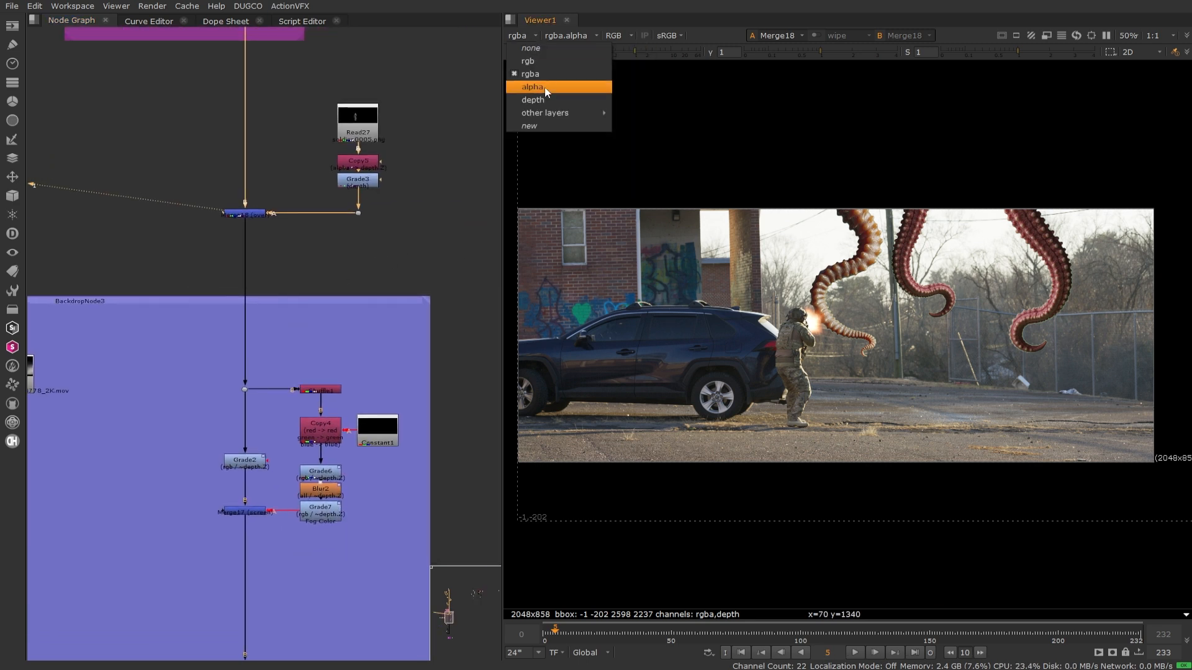
pyautogui.click(549, 102)
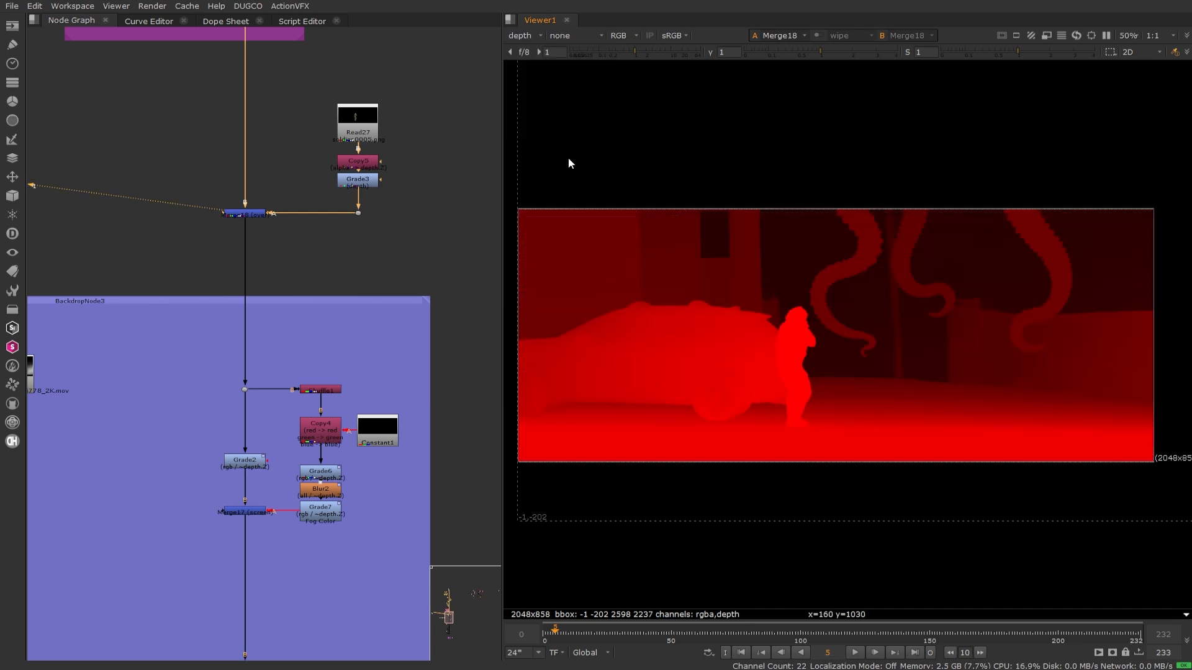
pyautogui.click(564, 632)
pyautogui.moveTo(563, 632); pyautogui.dragTo(631, 632)
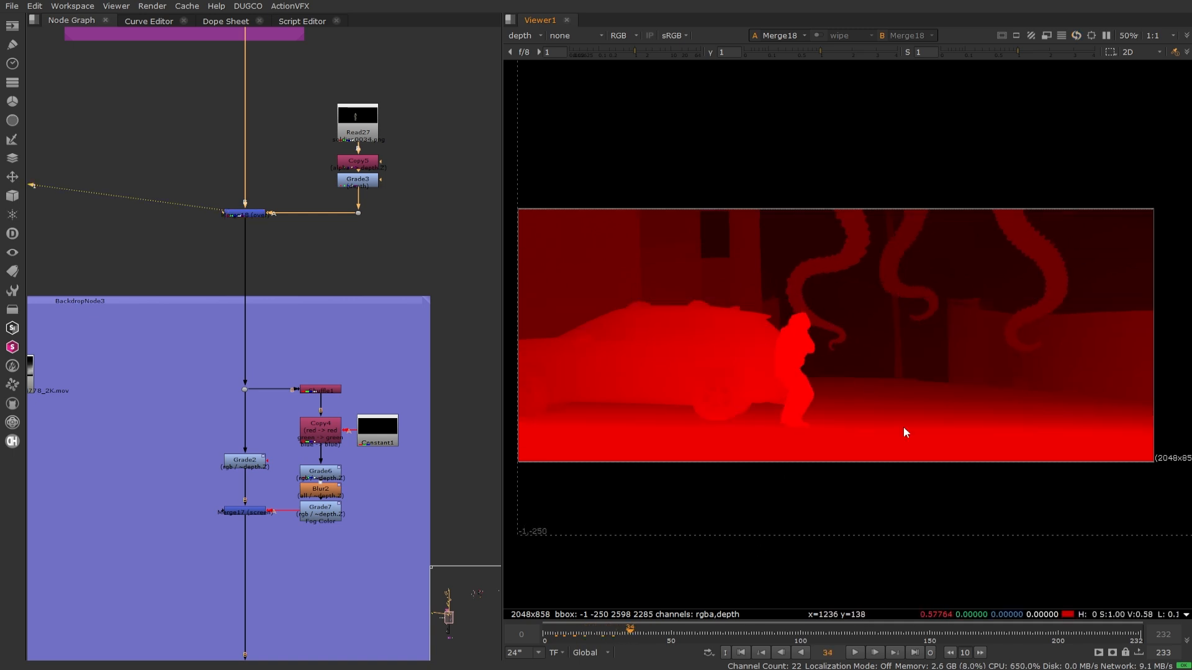
pyautogui.scroll(1, 993, 222)
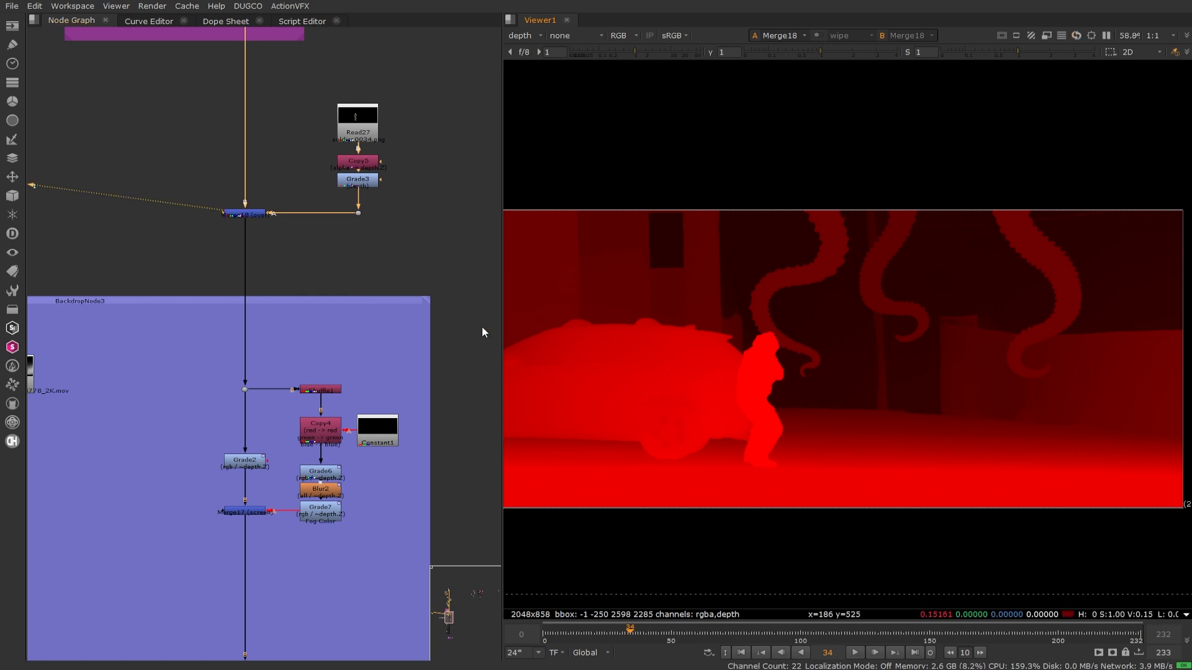
# - Line up the Read3, Read9 and Read8 tentacle nodes and highlight the Copy and Grade depth nodes beneath them
pyautogui.scroll(-3, 442, 328)
pyautogui.moveTo(393, 231); pyautogui.dragTo(398, 497, button='middle')
pyautogui.moveTo(322, 280); pyautogui.dragTo(329, 470, button='middle')
pyautogui.moveTo(306, 221); pyautogui.dragTo(322, 419, button='middle')
pyautogui.scroll(3, 260, 247)
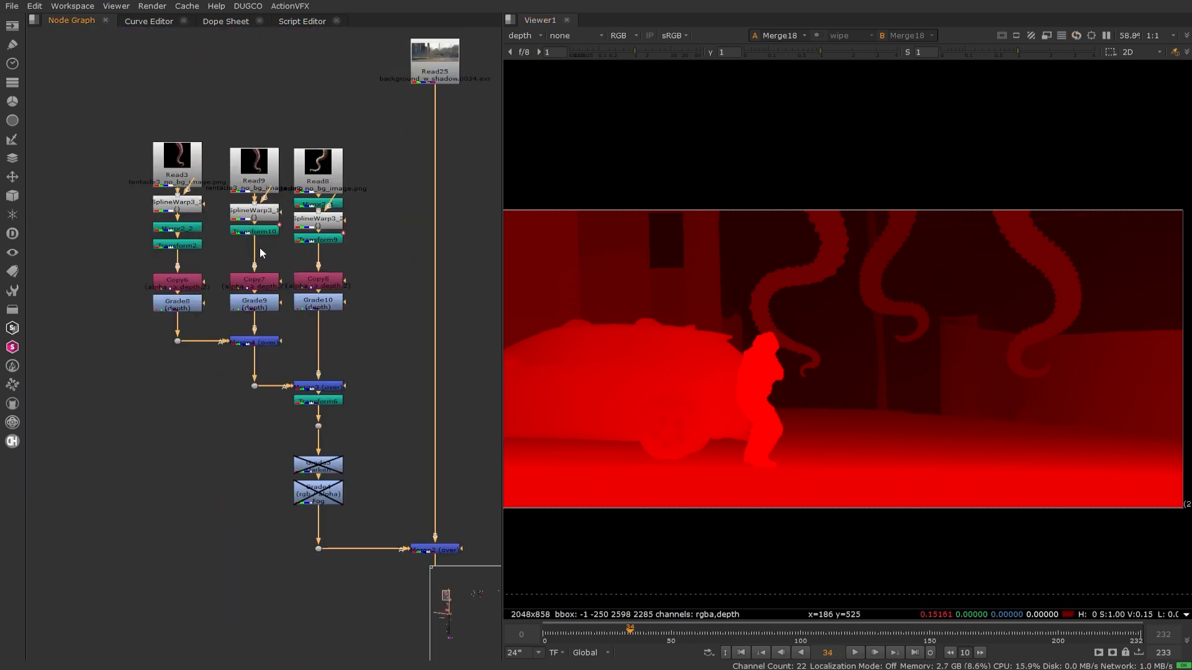
pyautogui.click(187, 210)
pyautogui.click(178, 177)
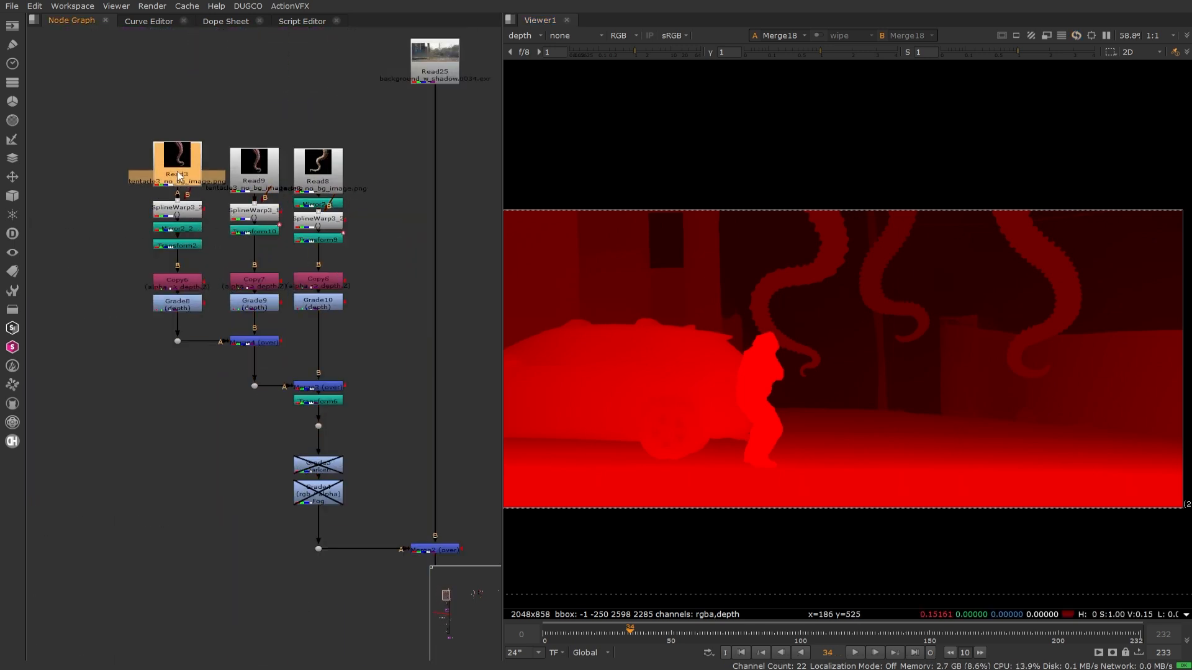
pyautogui.moveTo(251, 165); pyautogui.dragTo(312, 157)
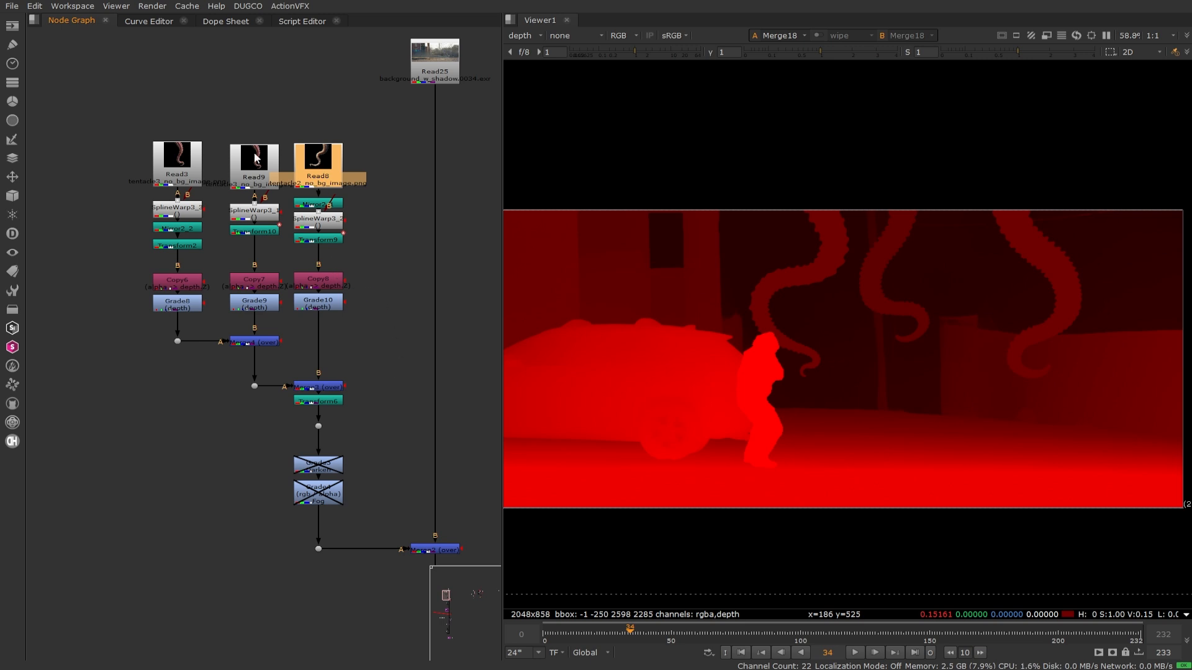
pyautogui.click(198, 158)
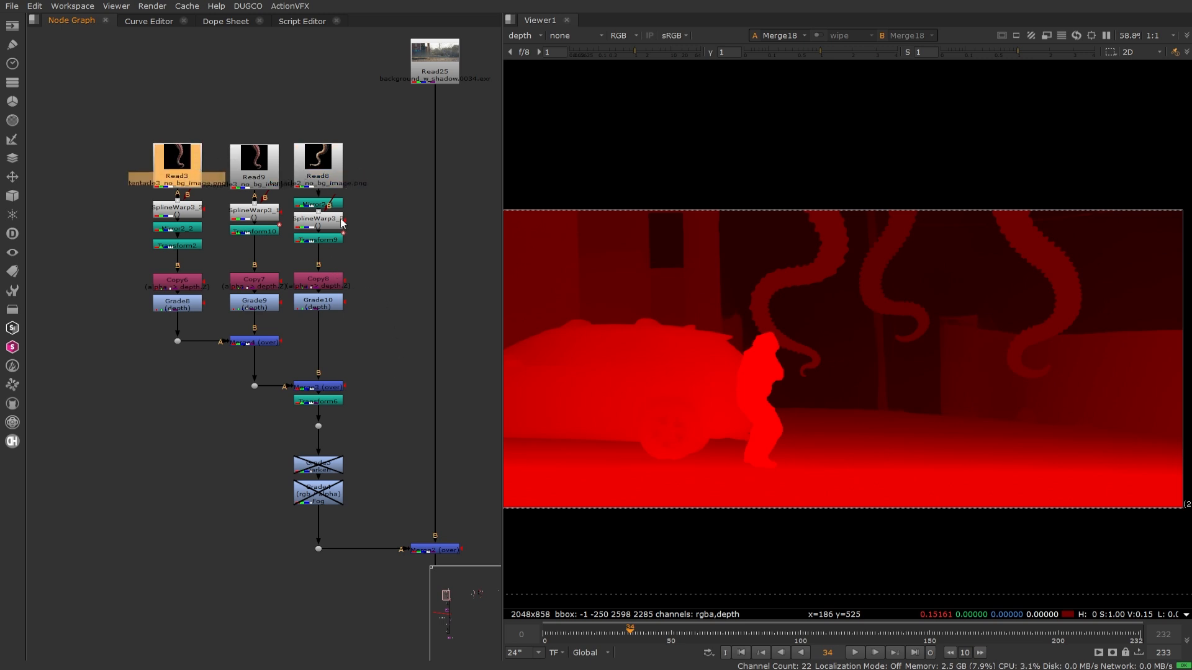
pyautogui.moveTo(381, 260); pyautogui.dragTo(136, 316)
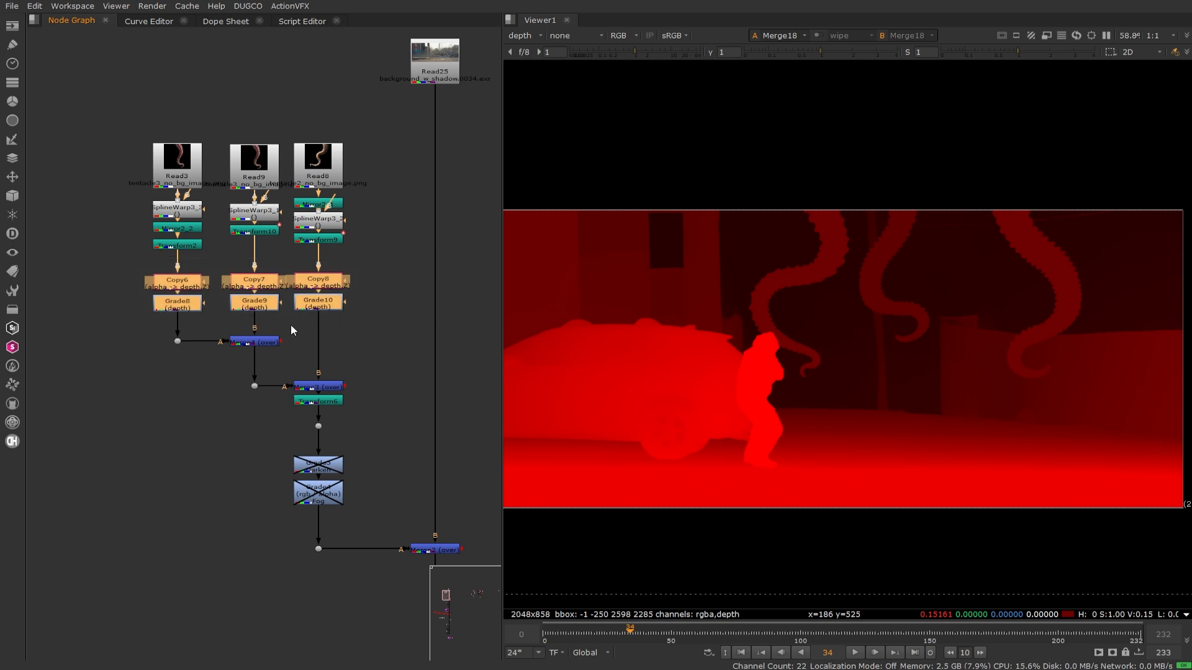
pyautogui.click(290, 325)
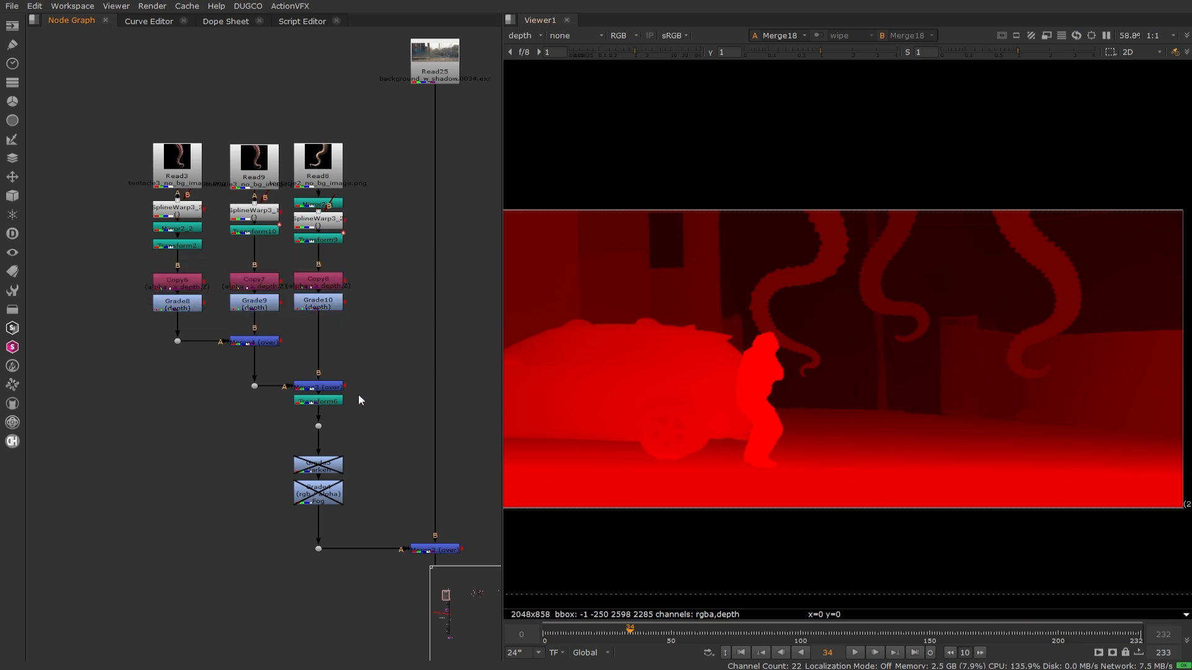
# - Open the soldier branch's Grade3 node, choose depth as its channels and set multiply to 0.84
pyautogui.scroll(-3, 358, 396)
pyautogui.moveTo(359, 438); pyautogui.dragTo(338, 129, button='middle')
pyautogui.scroll(4, 382, 379)
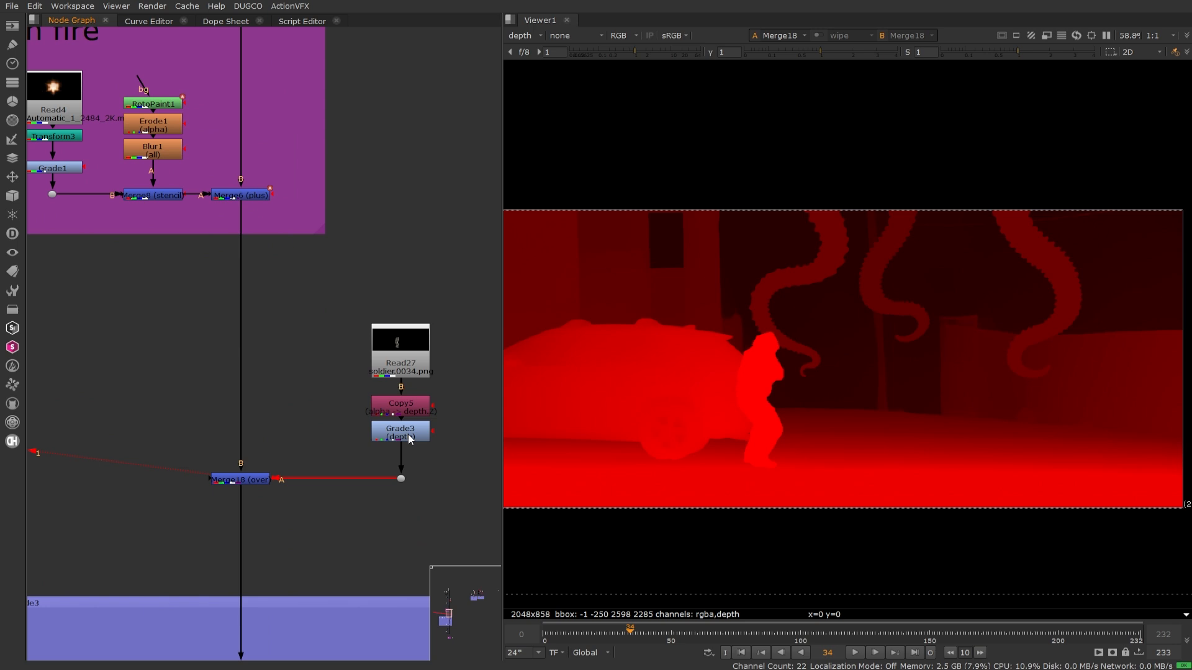
pyautogui.doubleClick(408, 434)
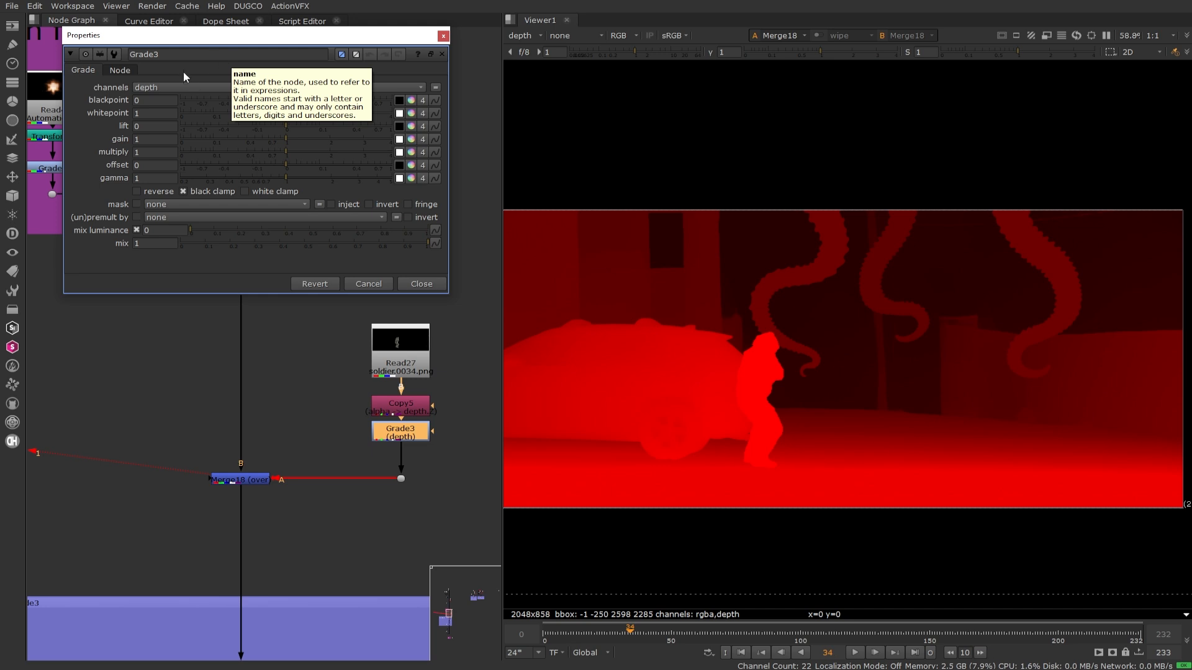
pyautogui.click(160, 88)
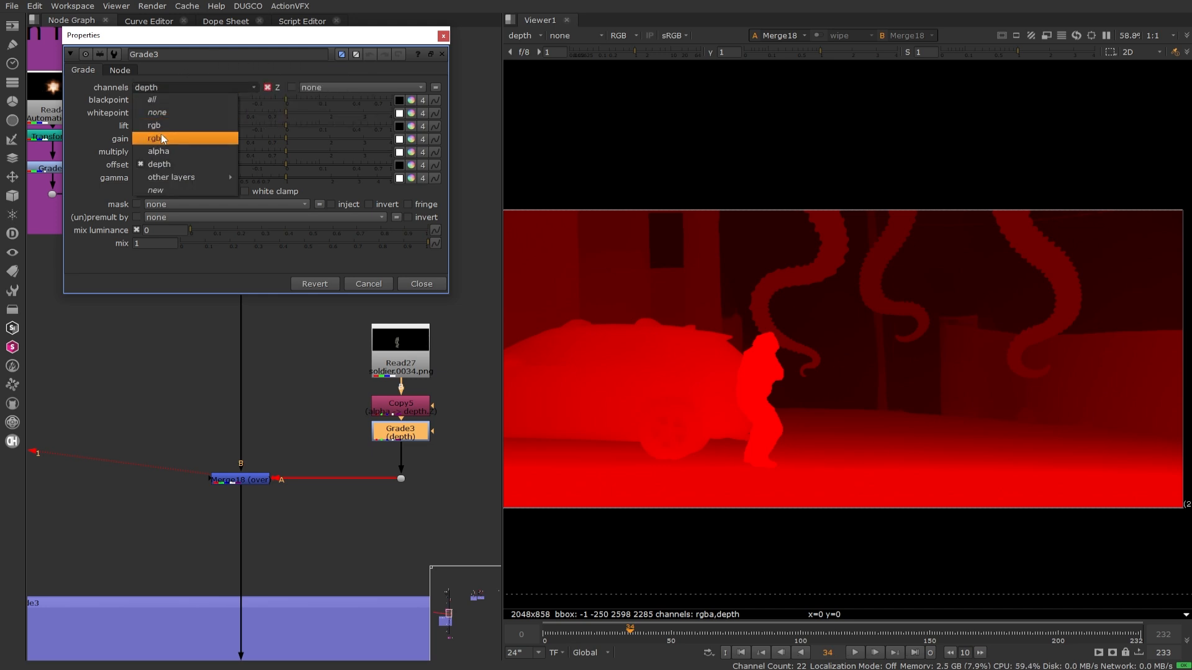
pyautogui.click(175, 163)
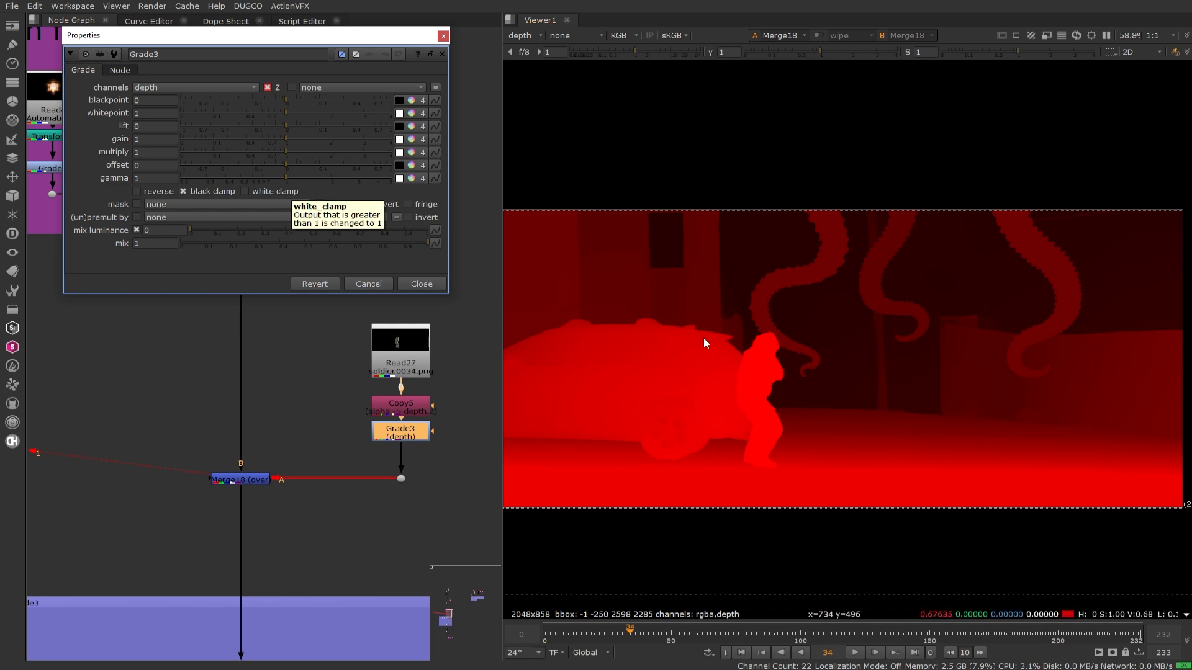
pyautogui.scroll(4, 763, 390)
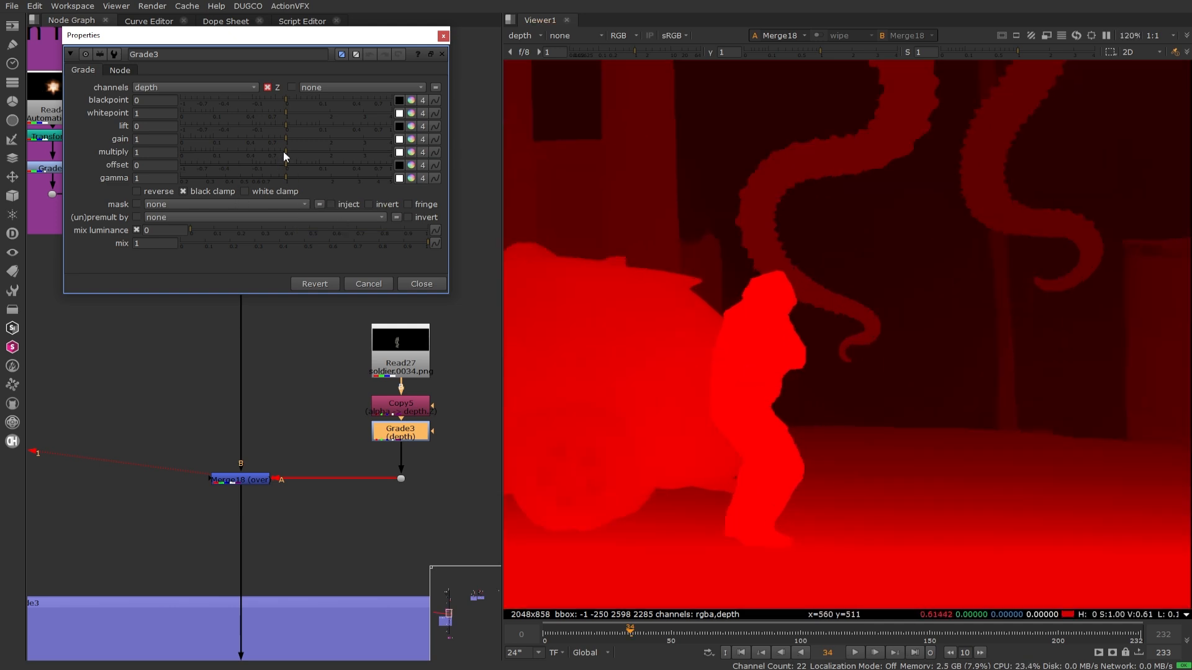
pyautogui.moveTo(283, 152)
pyautogui.mouseDown()
pyautogui.moveTo(263, 151)
pyautogui.moveTo(277, 154)
pyautogui.mouseUp()
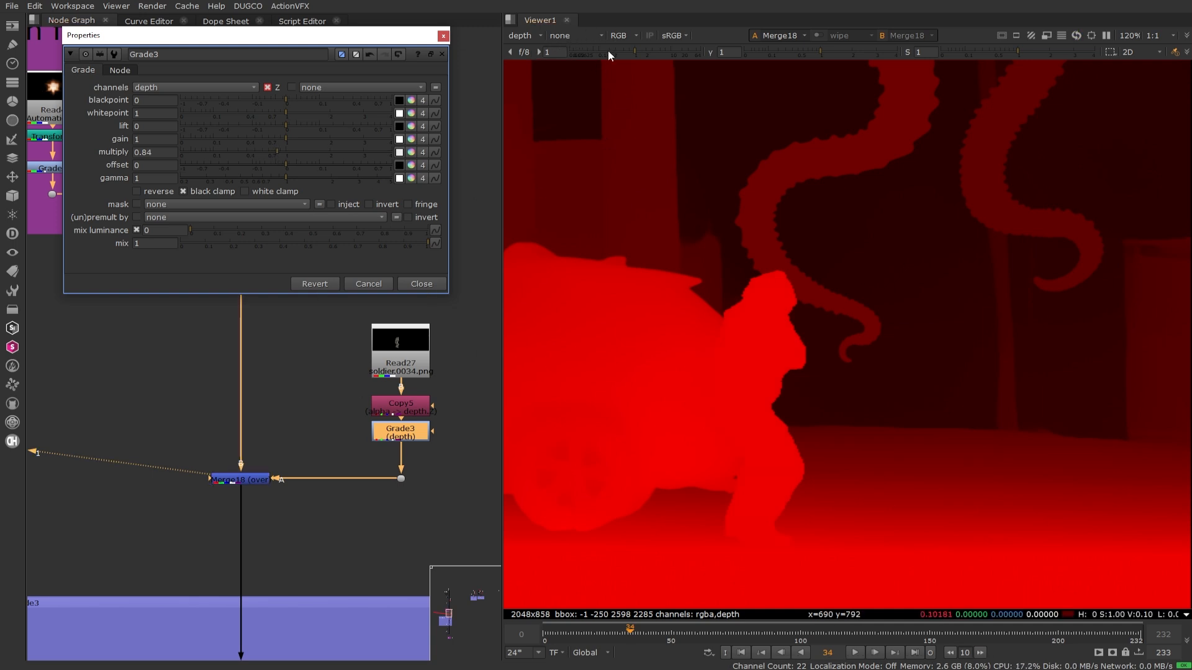
# - Test the viewer gain up to 4, lower it to 0.44, and set Grade3's multiply to 0.9
pyautogui.moveTo(627, 51)
pyautogui.mouseDown()
pyautogui.moveTo(651, 51)
pyautogui.moveTo(634, 51)
pyautogui.mouseUp()
pyautogui.click(524, 53)
pyautogui.moveTo(829, 52); pyautogui.dragTo(701, 53)
pyautogui.click(711, 52)
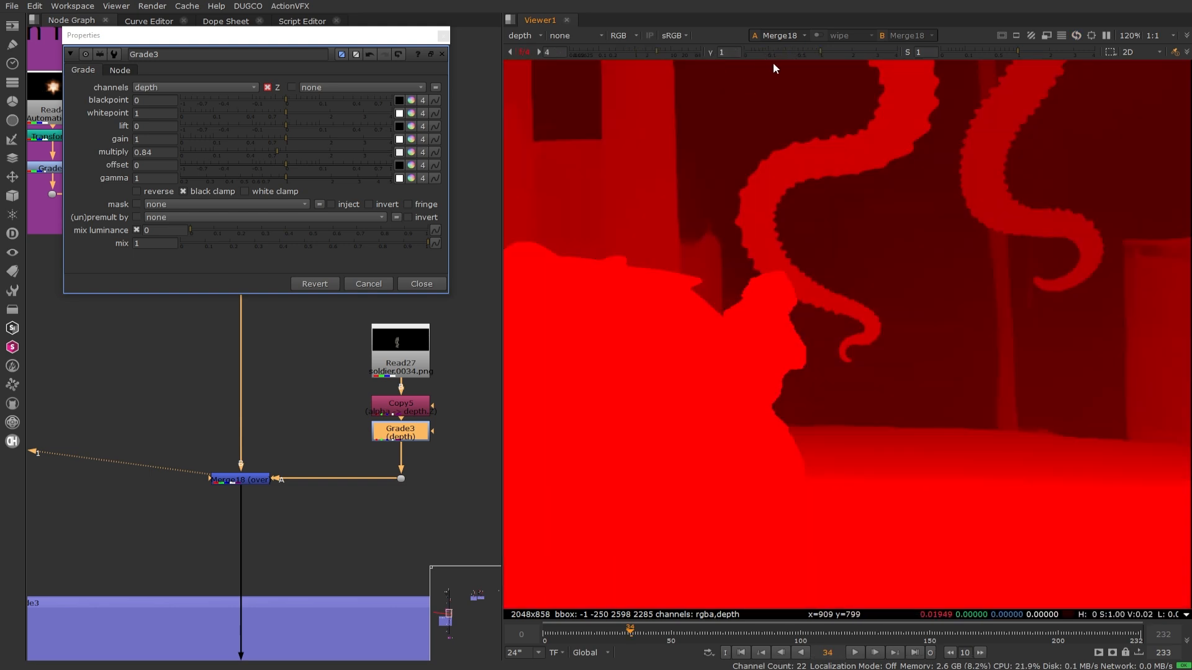
pyautogui.moveTo(654, 51); pyautogui.dragTo(621, 51)
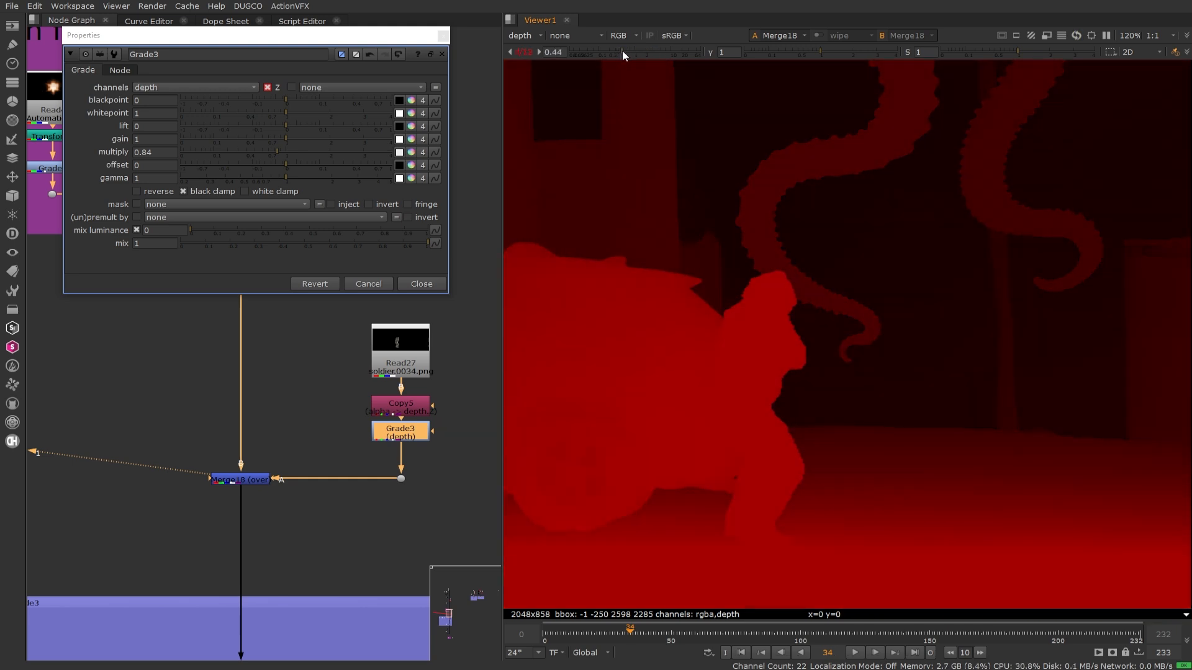
pyautogui.moveTo(278, 151); pyautogui.dragTo(280, 152)
pyautogui.scroll(-3, 690, 329)
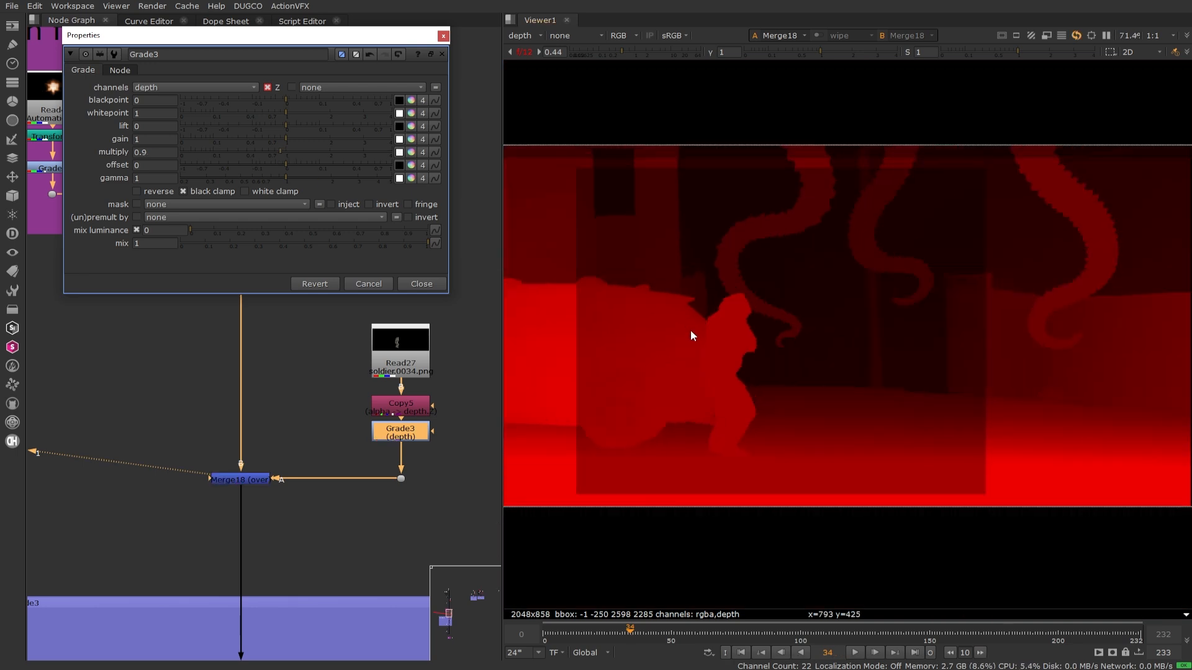
# - Scrub between frames 61 and 97 to compare the soldier's depth with the car's, ending on frame 70
pyautogui.click(700, 634)
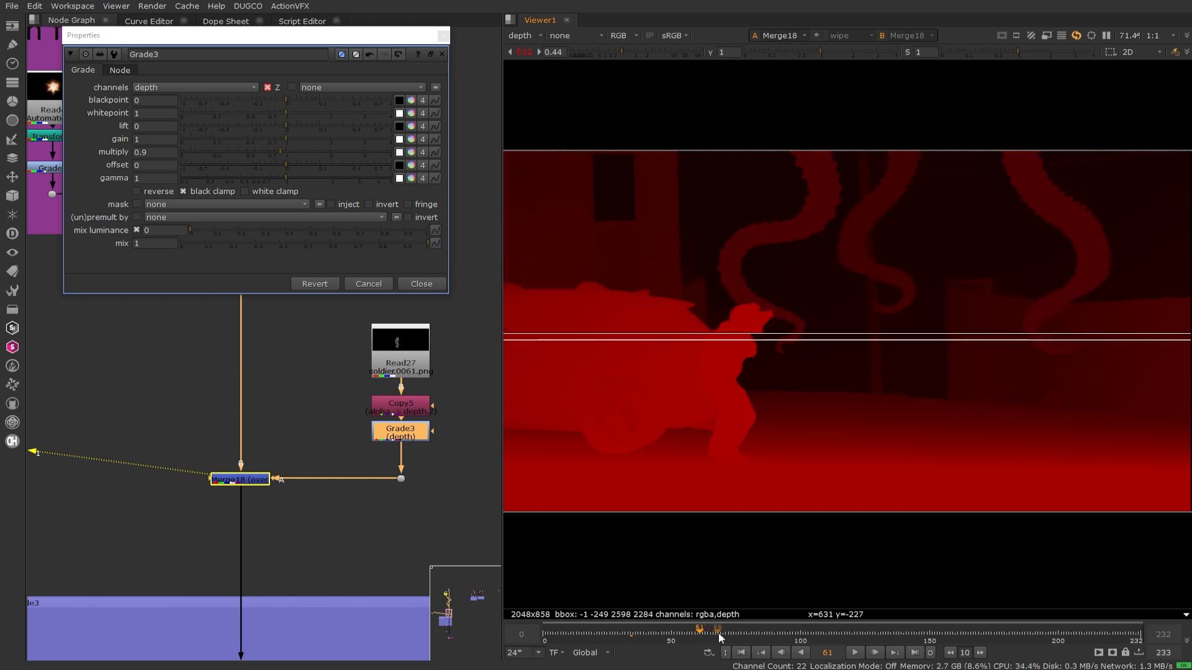
pyautogui.click(744, 634)
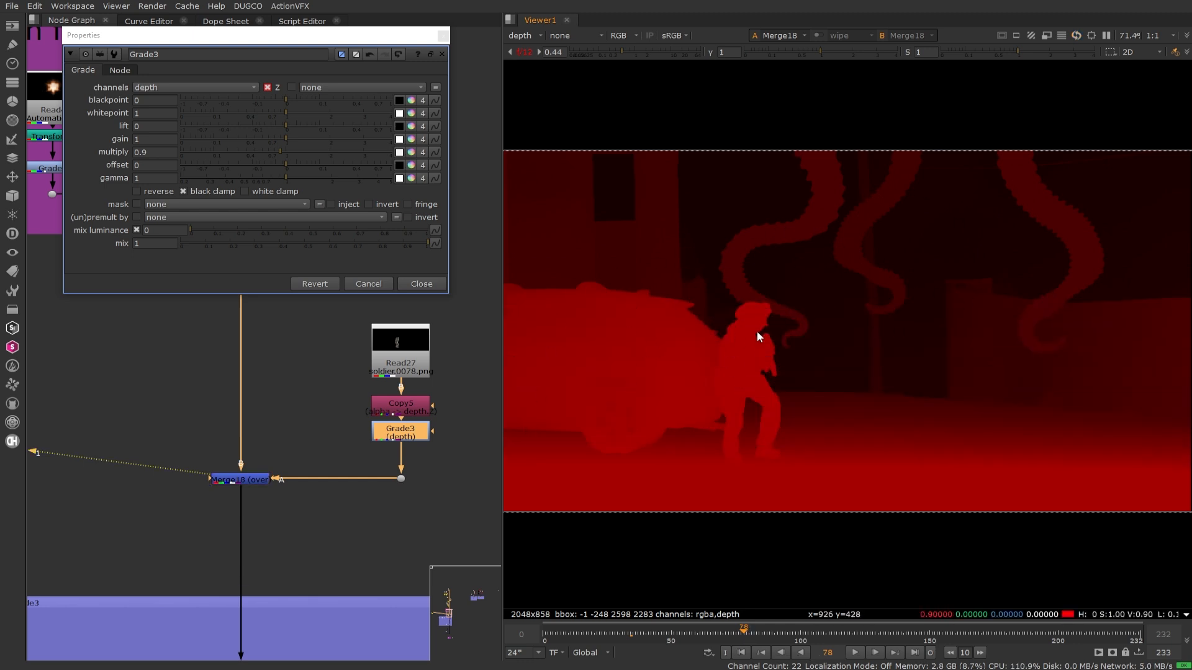
pyautogui.click(760, 633)
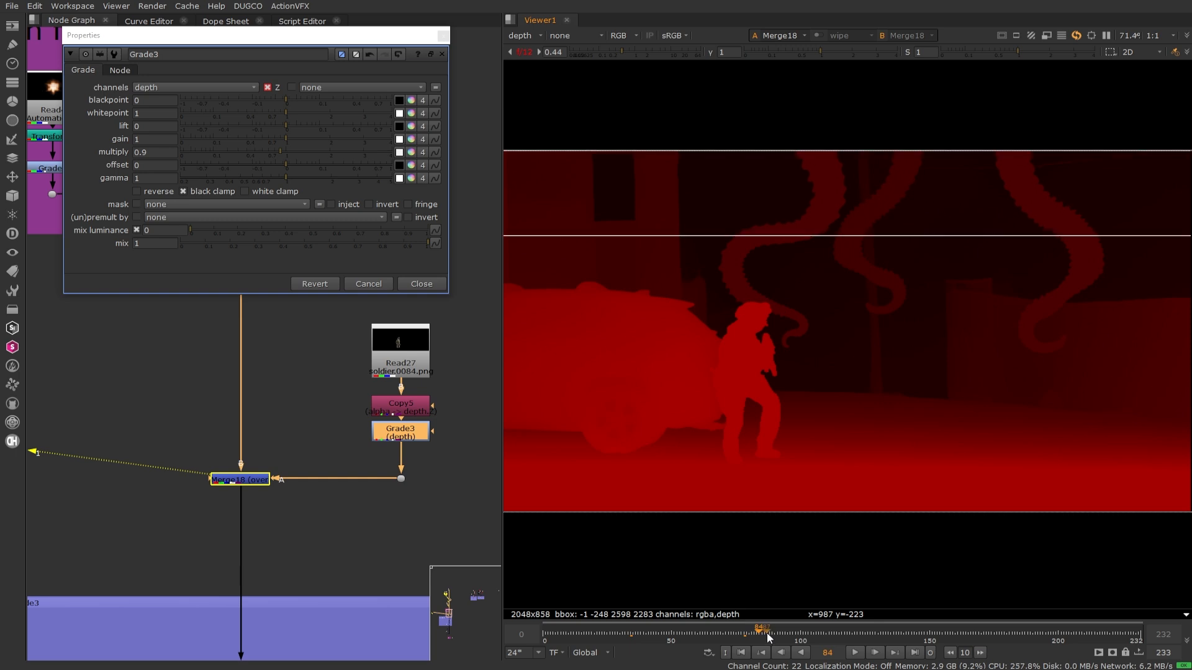
pyautogui.click(770, 633)
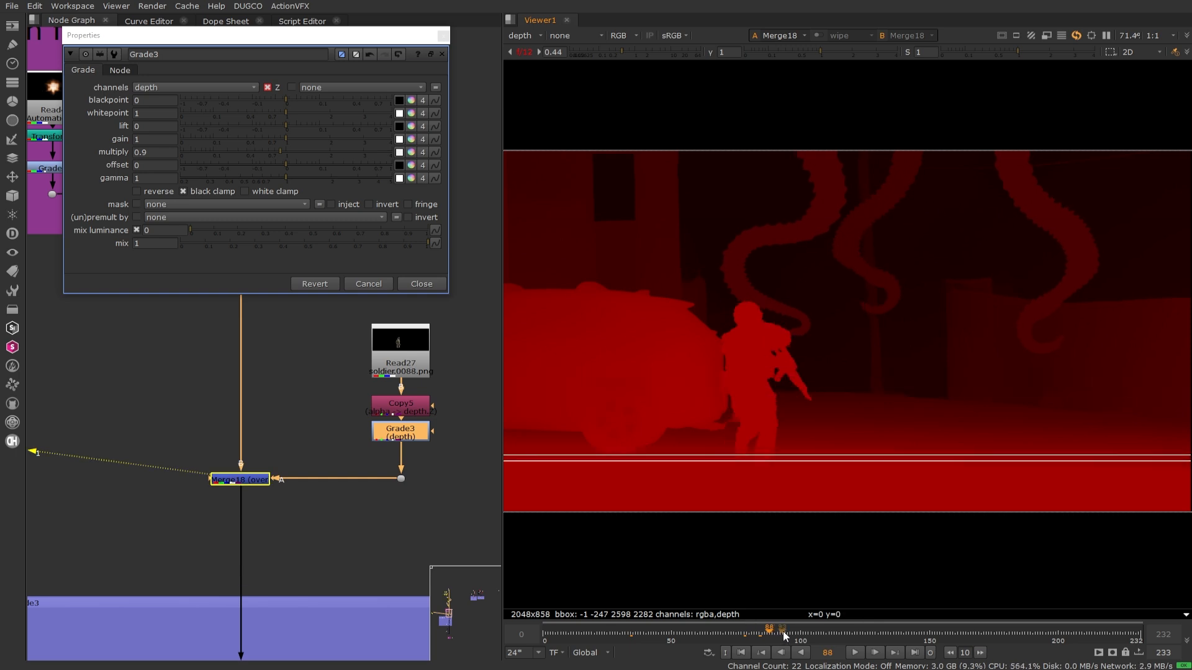
pyautogui.click(776, 633)
pyautogui.moveTo(775, 632); pyautogui.dragTo(765, 632)
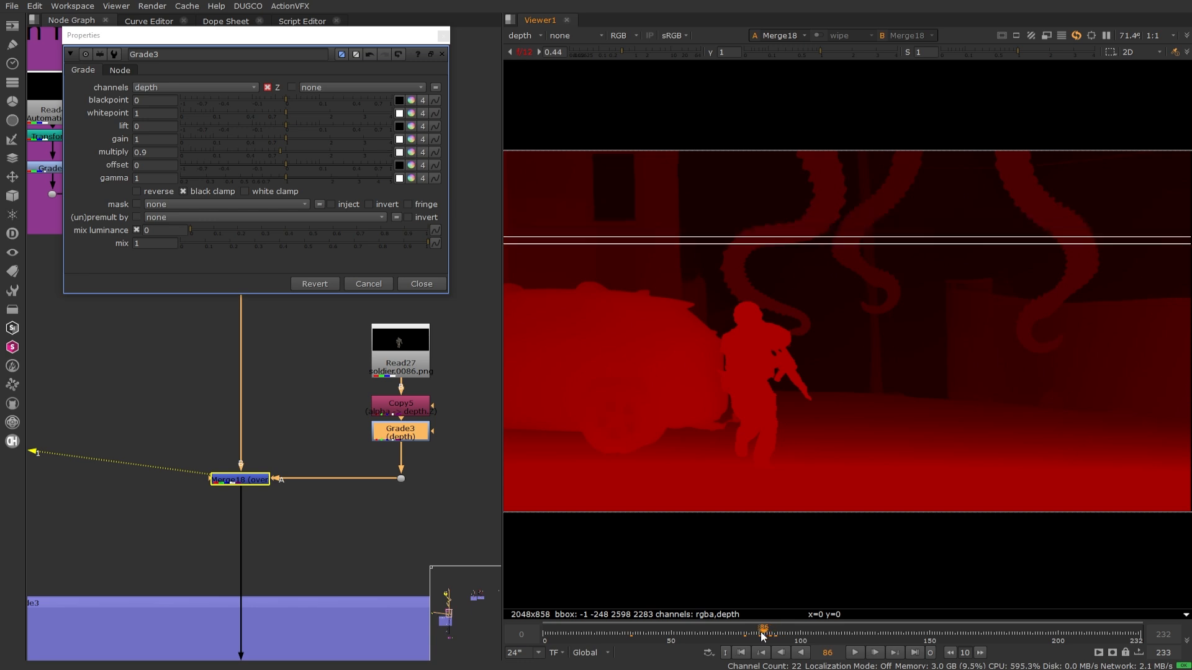
pyautogui.click(793, 633)
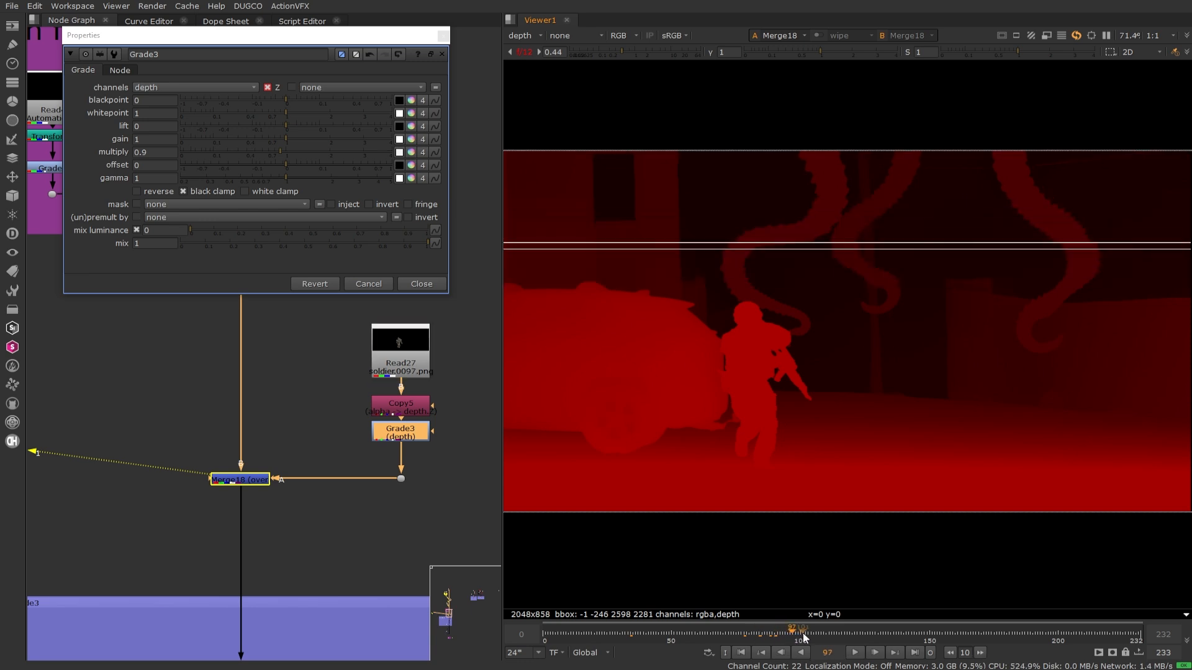
pyautogui.moveTo(751, 632); pyautogui.dragTo(723, 631)
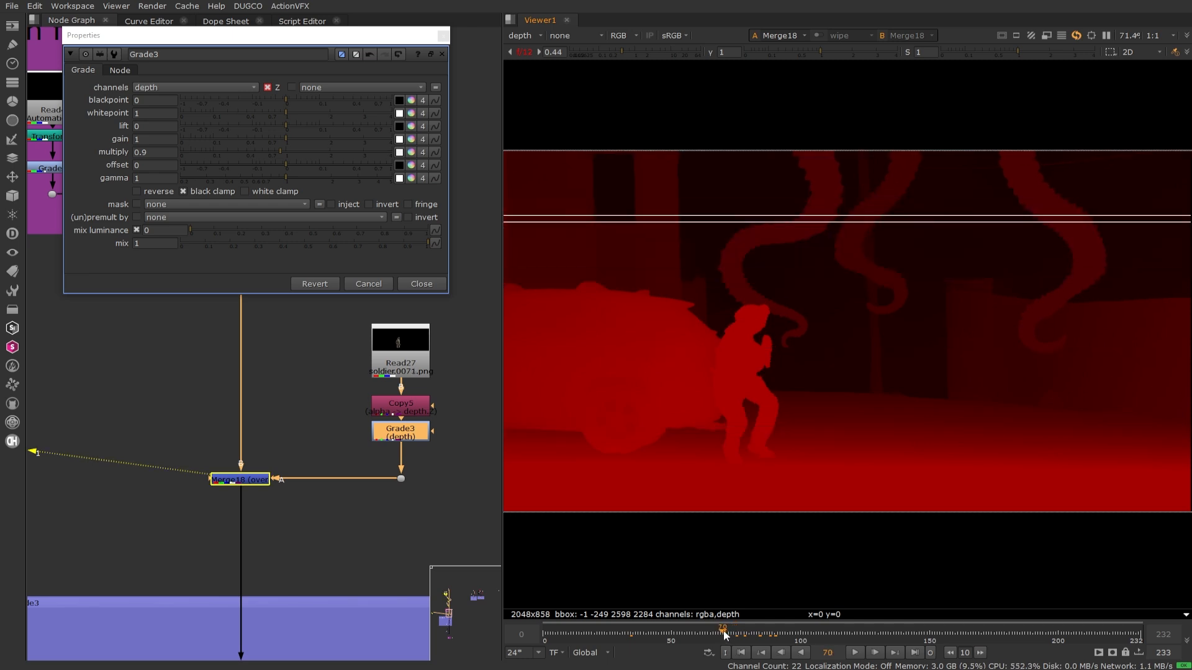
# - Set a keyframe on Grade3's multiply value at frame 70, and move to frame 198
pyautogui.click(151, 151)
pyautogui.rightClick(152, 152)
pyautogui.click(168, 156)
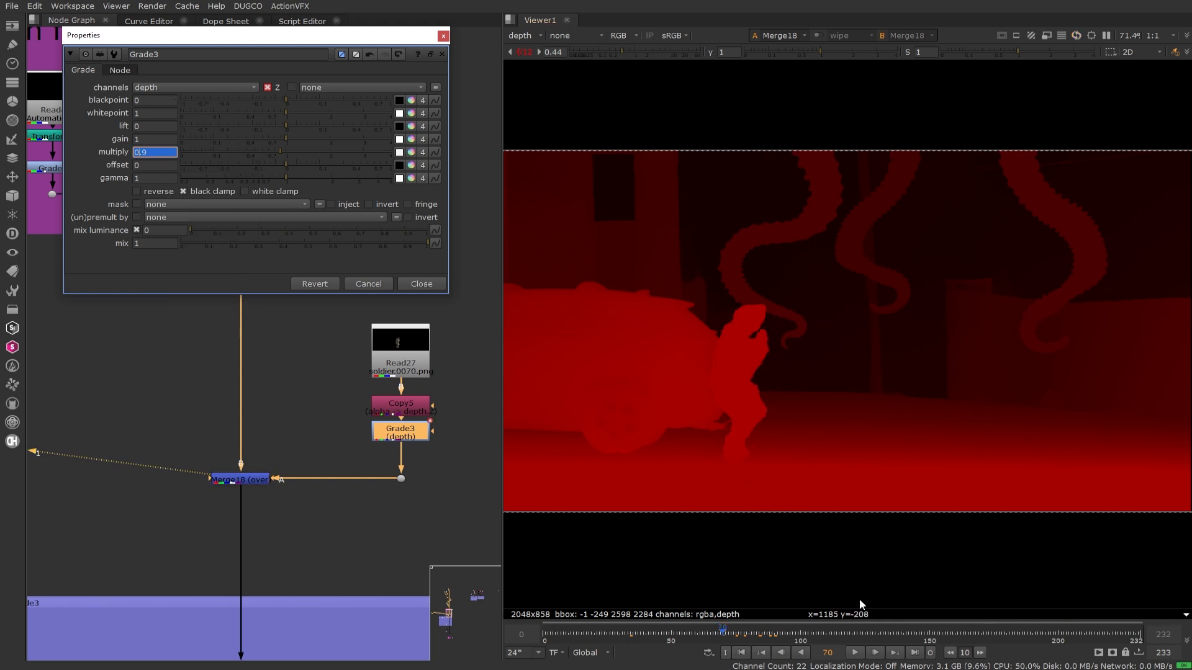
pyautogui.click(1052, 631)
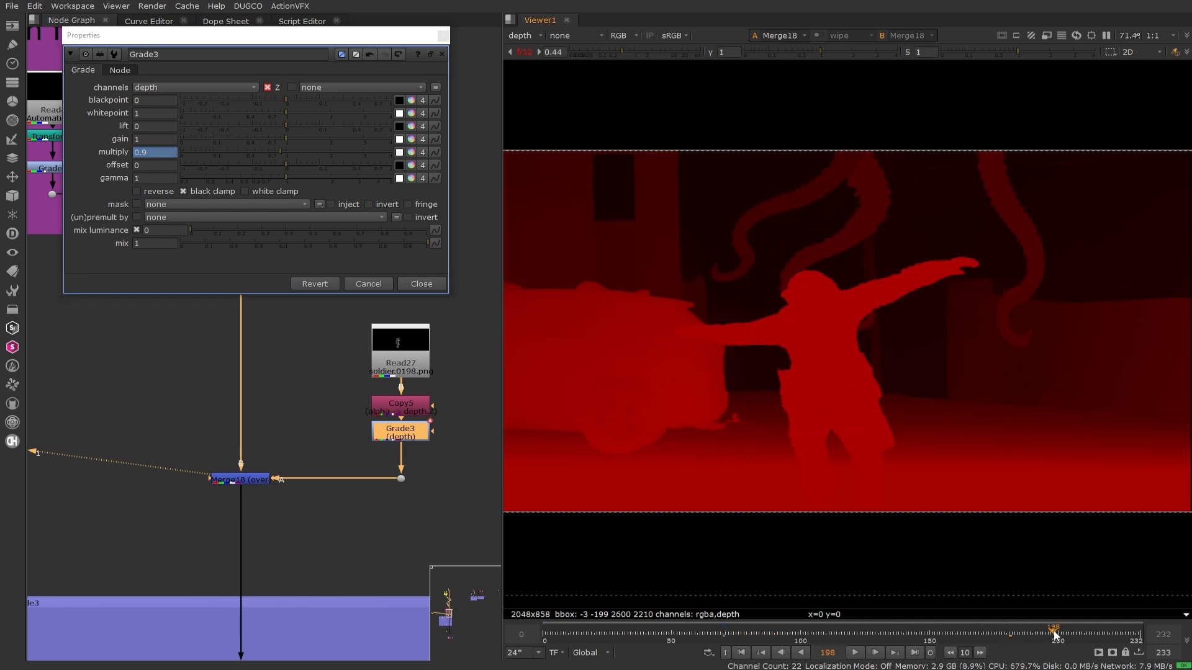
# - At frame 200, raise Grade3's multiply value to 1.1 as a second keyframe
pyautogui.click(1058, 632)
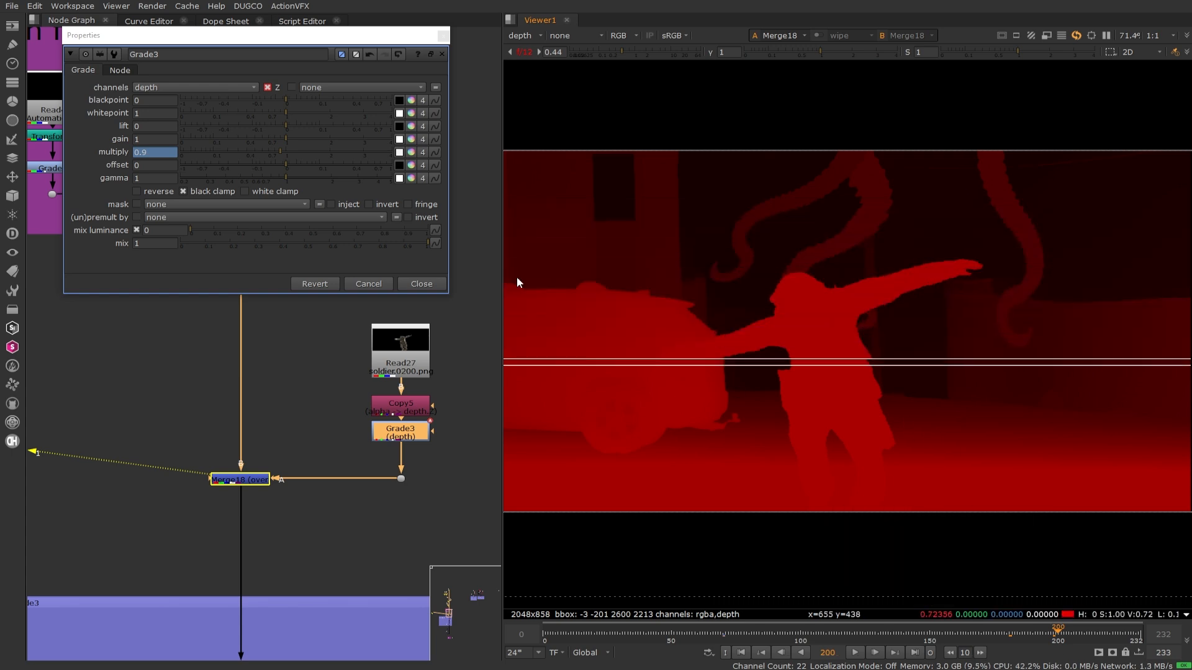
pyautogui.click(285, 153)
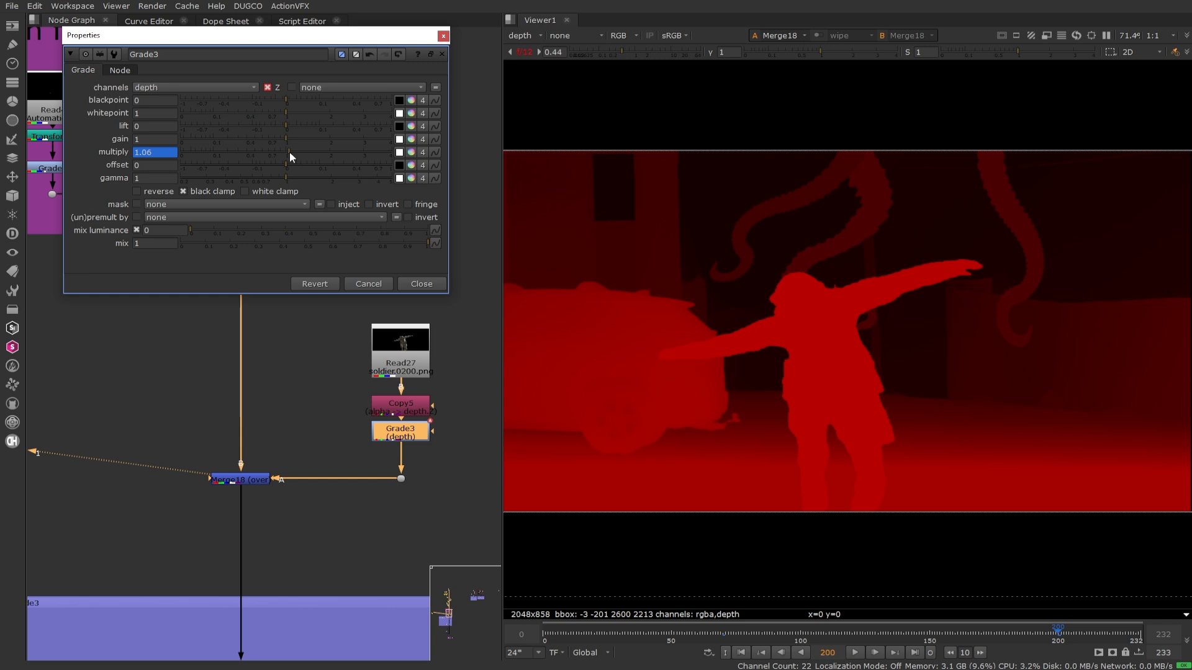
pyautogui.moveTo(289, 151); pyautogui.dragTo(292, 151)
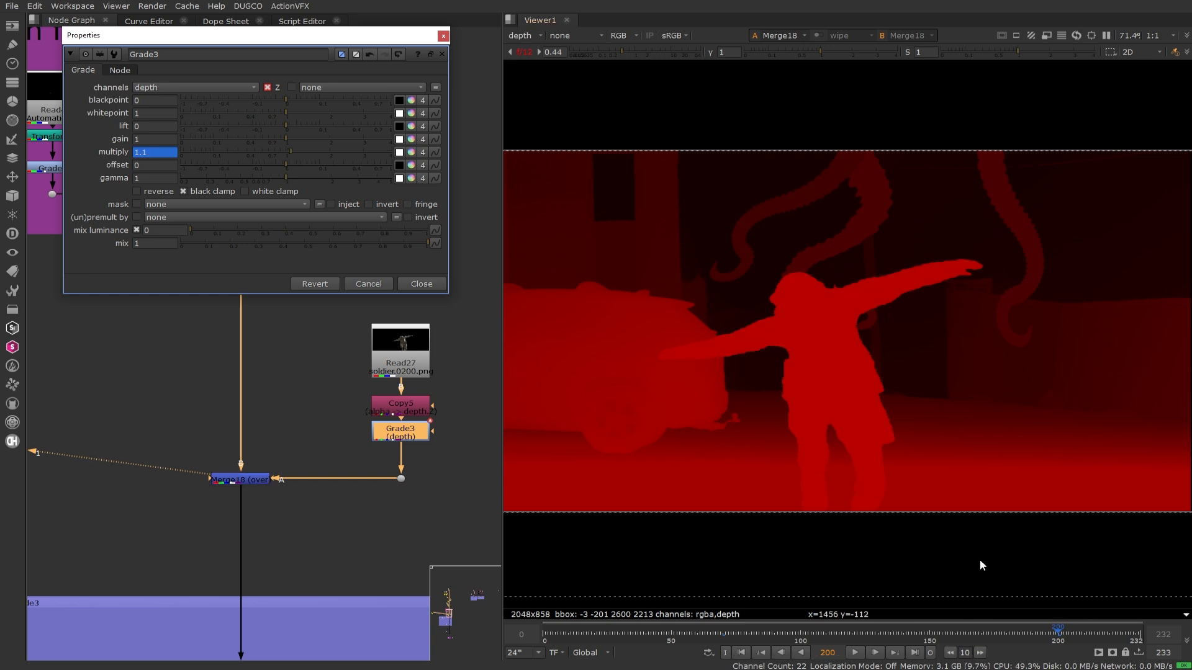
# - Scrub back to frame 134 and set Grade3's multiply to 0.888462 so the soldier's feet blend with the ground depth
pyautogui.moveTo(1031, 630); pyautogui.dragTo(959, 630)
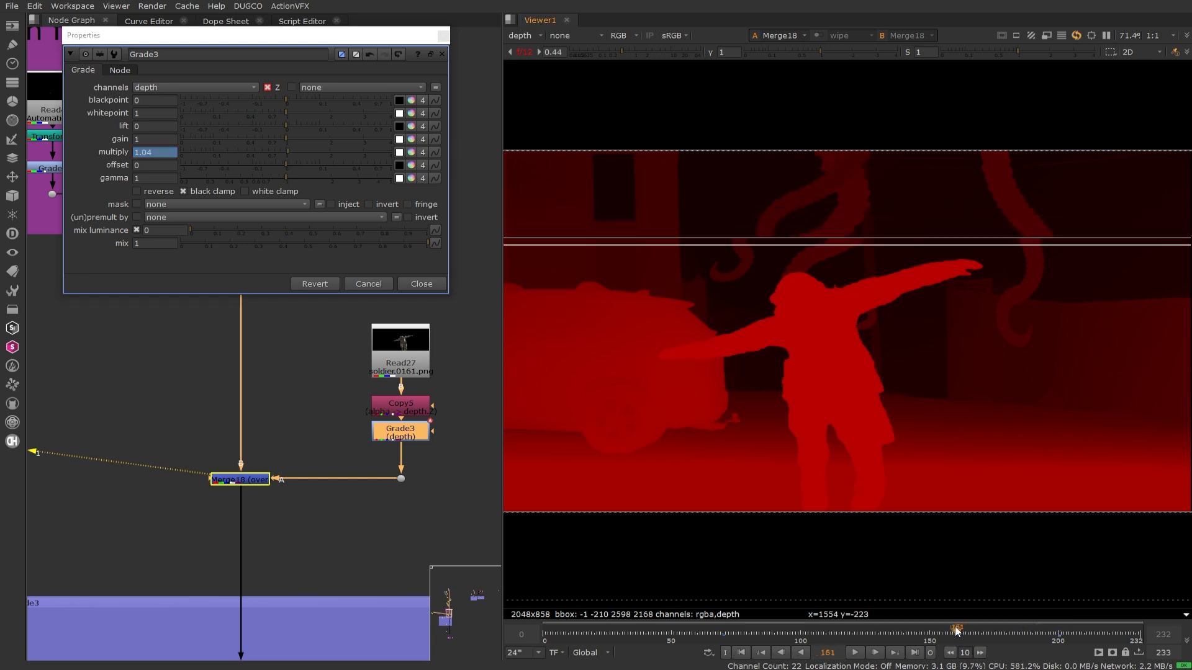
pyautogui.click(878, 629)
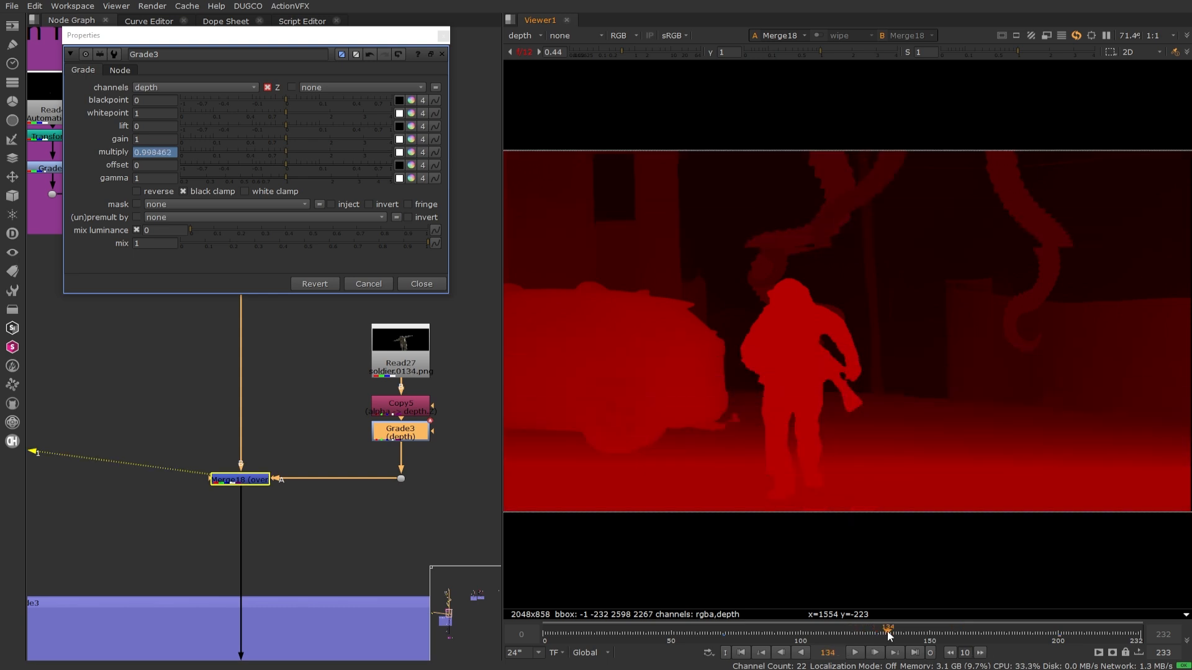
pyautogui.scroll(3, 771, 480)
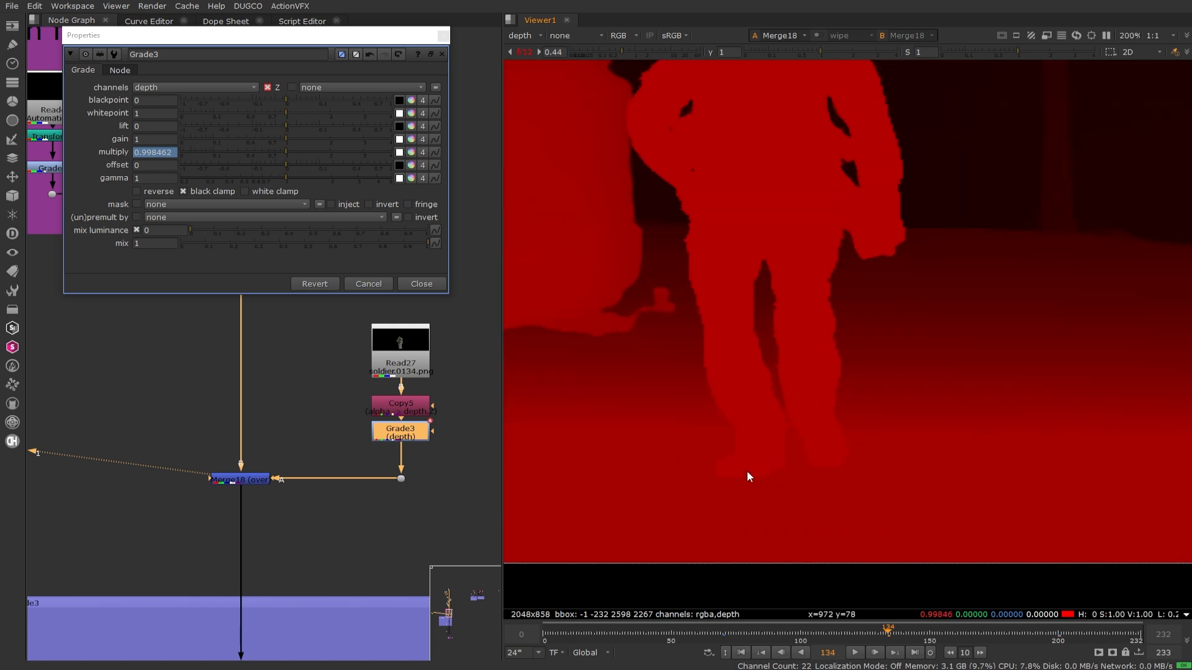
pyautogui.click(149, 152)
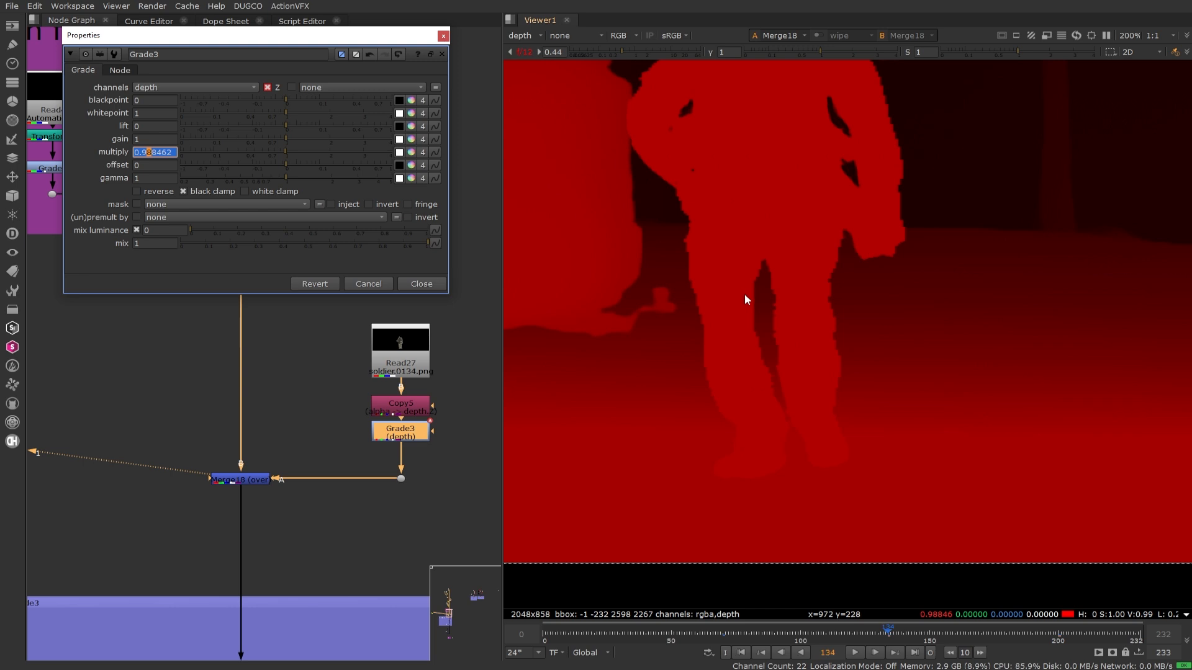
pyautogui.press('Down')
pyautogui.press('Down')
pyautogui.press('Down')
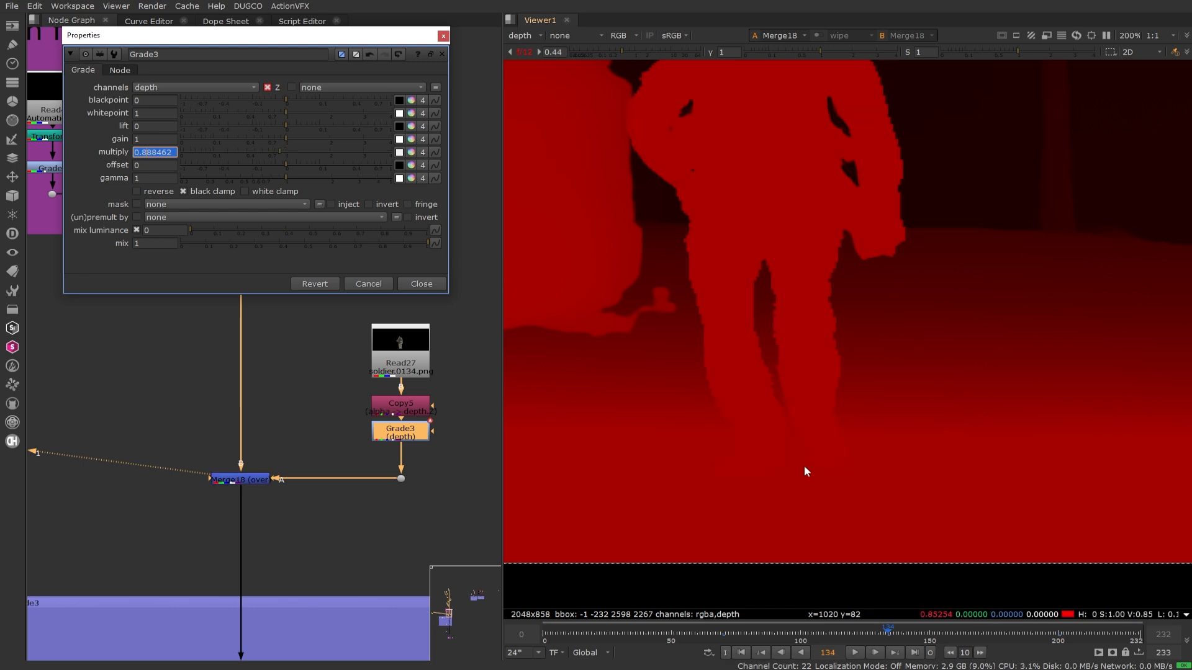
pyautogui.press('Up')
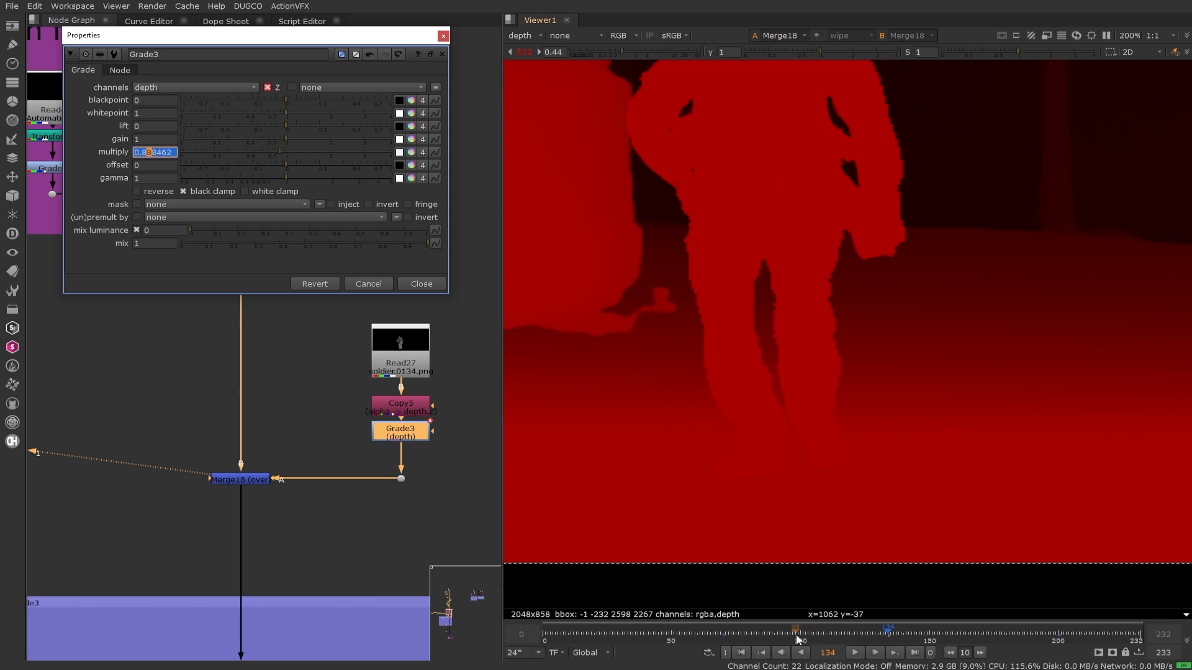
# - Scrub through frames 99, 78, 85 and 182 to check the soldier's depth against the ground, ending on frame 173
pyautogui.click(798, 636)
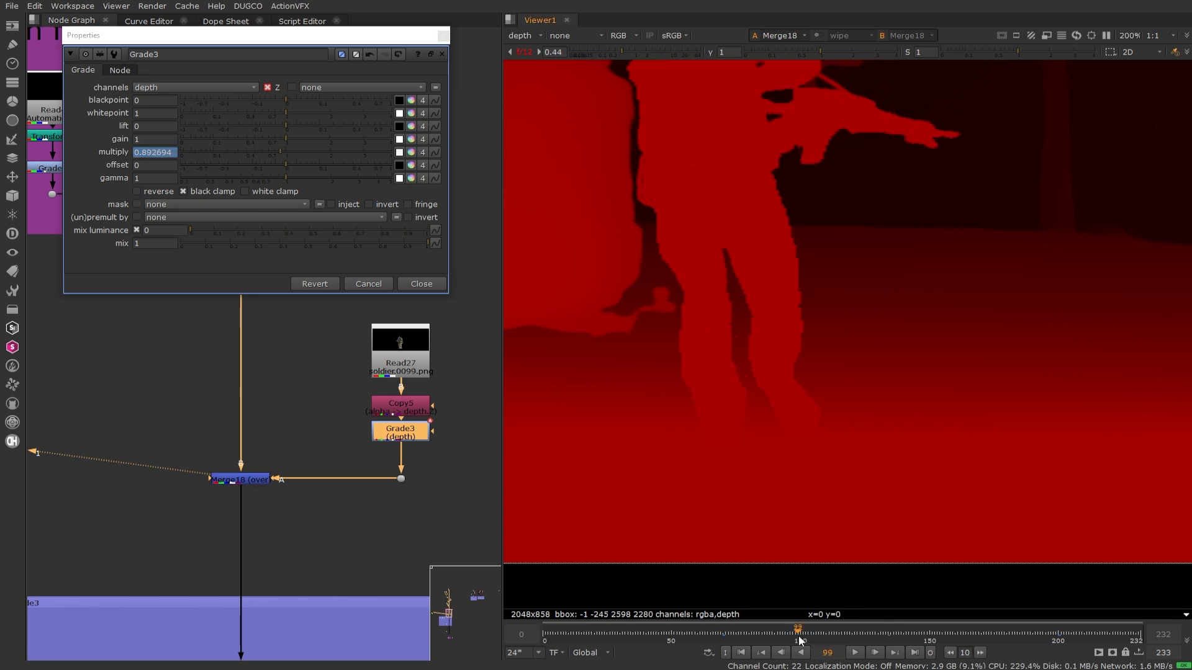
pyautogui.click(762, 631)
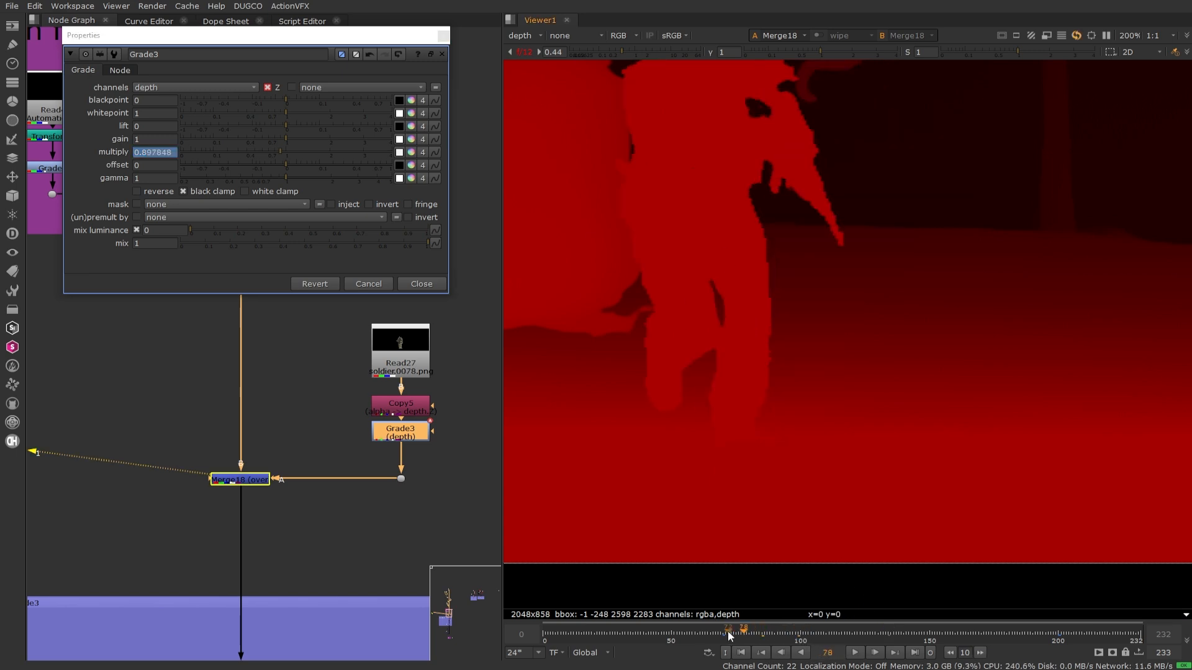
pyautogui.click(739, 631)
pyautogui.click(761, 631)
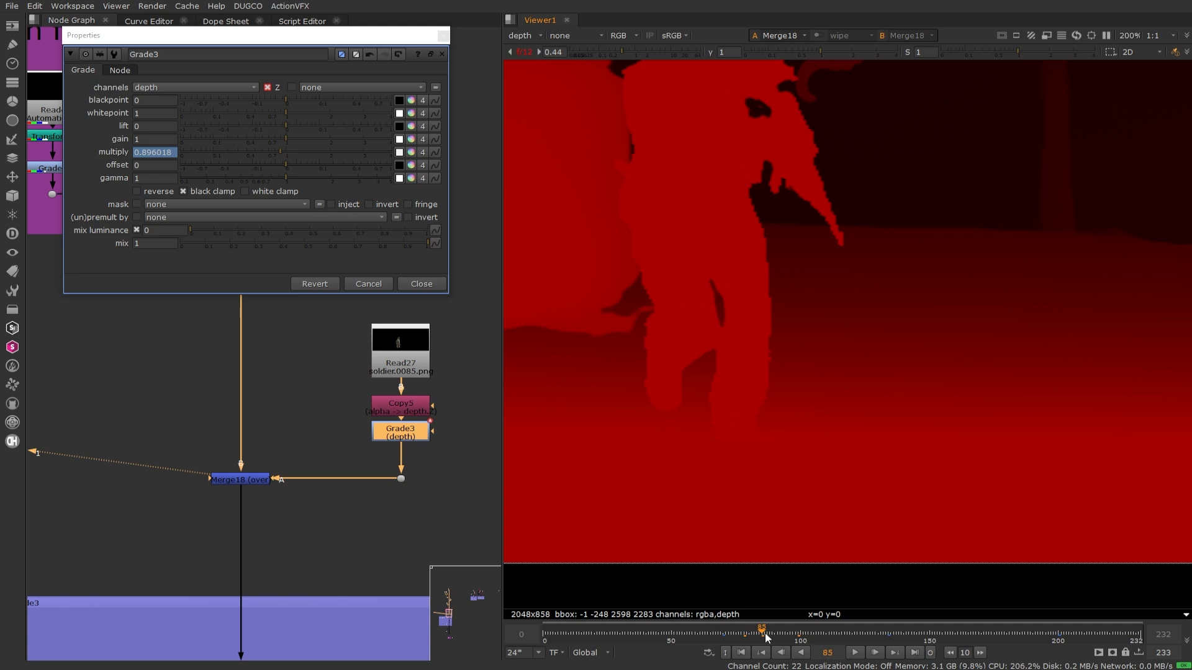
pyautogui.click(988, 631)
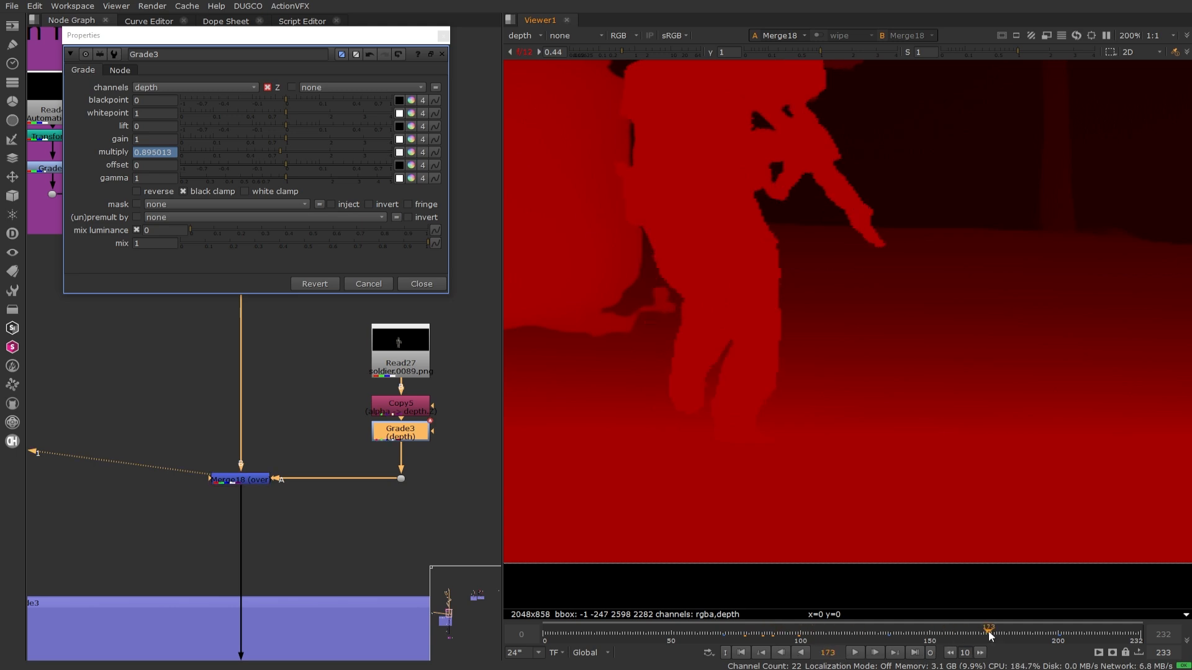
pyautogui.click(1009, 632)
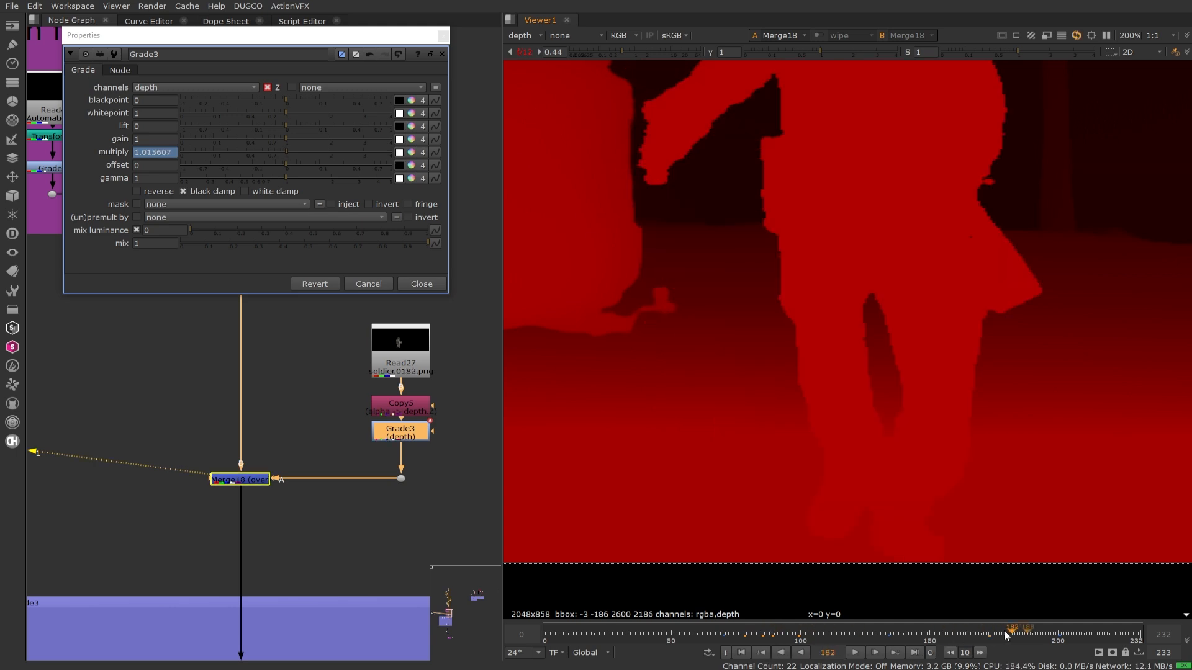
pyautogui.moveTo(1001, 631); pyautogui.dragTo(989, 632)
# - Lower Grade3's multiply to 0.857434 at frame 173
pyautogui.click(146, 152)
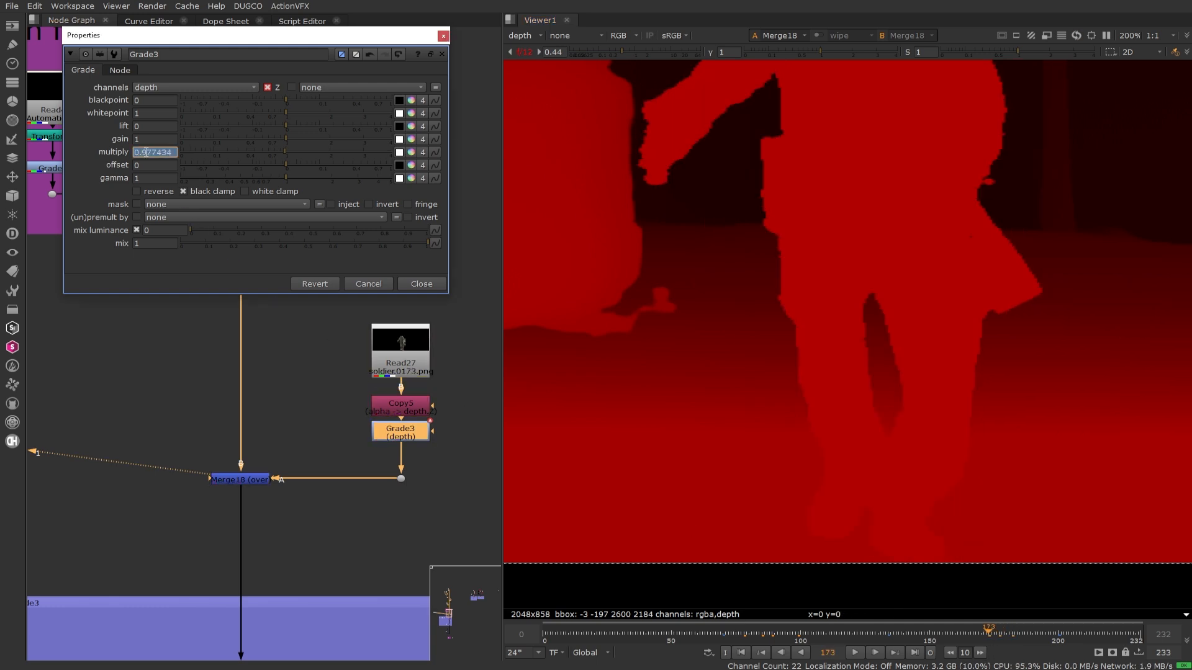
pyautogui.press('Down')
pyautogui.press('Down')
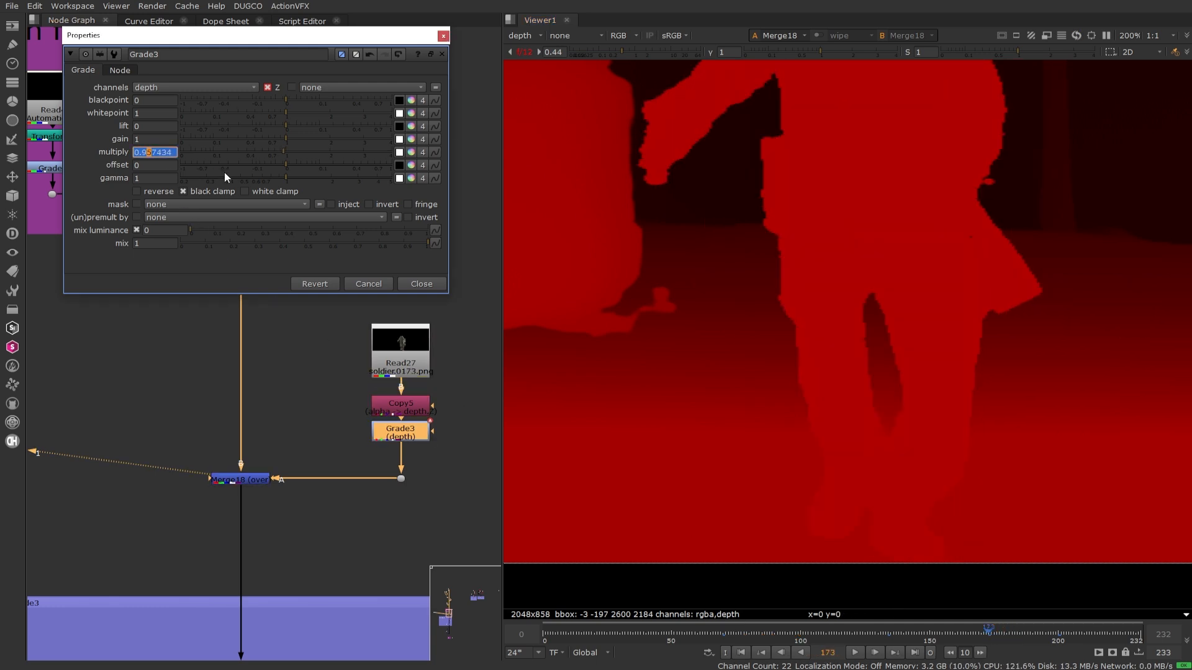
pyautogui.press('Down')
pyautogui.press('Right')
pyautogui.press('Right')
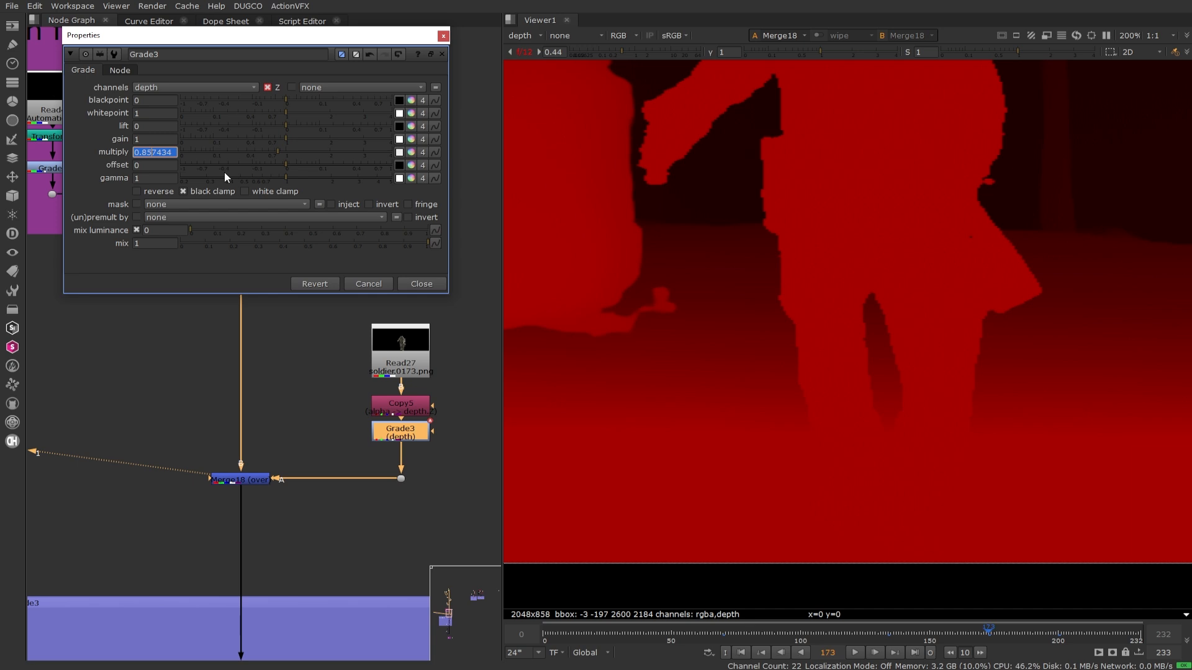
# - Raise Grade3's multiply at frame 173 in fine and then coarser increments, and close the node's properties
pyautogui.press('Up')
pyautogui.press('Up')
pyautogui.press('Up')
pyautogui.press('Up')
pyautogui.press('Up')
pyautogui.press('Up')
pyautogui.press('Up')
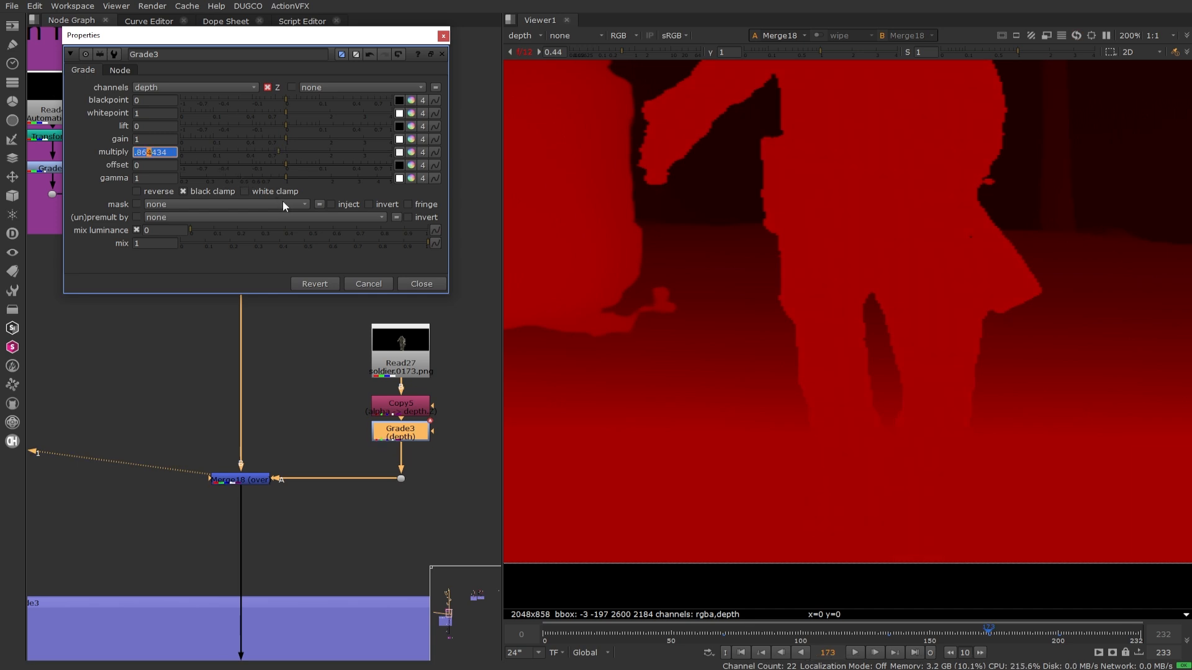
pyautogui.press('Left')
pyautogui.press('Up')
pyautogui.press('Up')
pyautogui.press('Up')
pyautogui.press('Up')
pyautogui.press('Up')
pyautogui.click(421, 283)
# - Inspect the soldier's depth in the full frame at frames 100 and 112
pyautogui.click(800, 633)
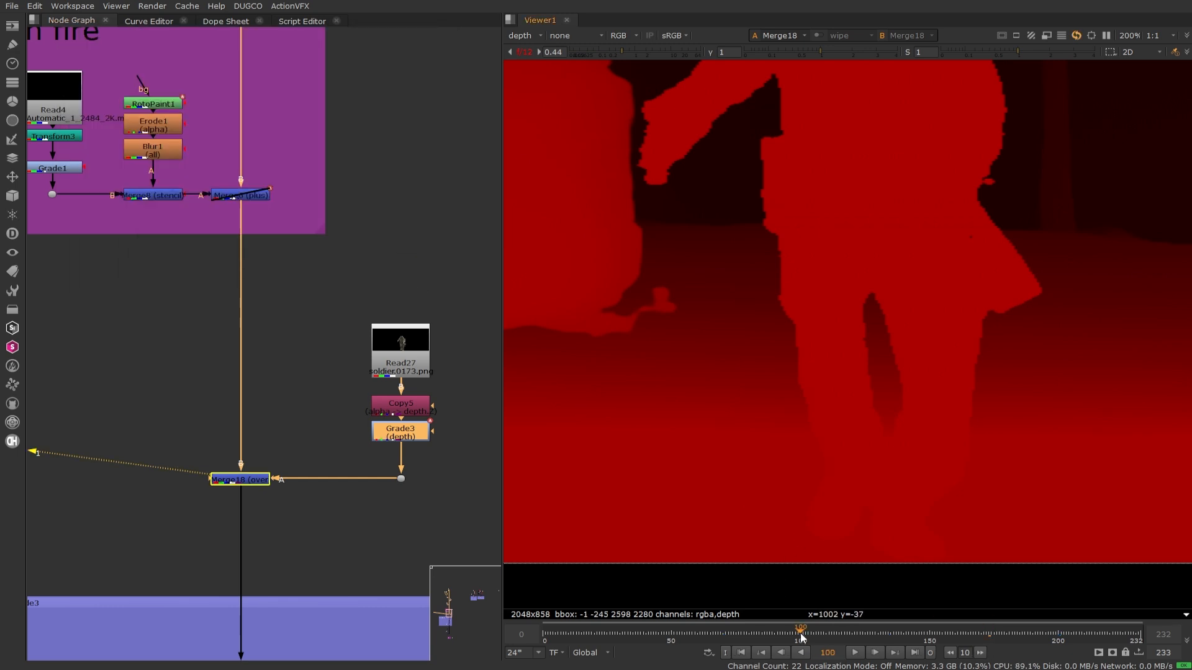
pyautogui.scroll(-4, 830, 520)
pyautogui.click(830, 632)
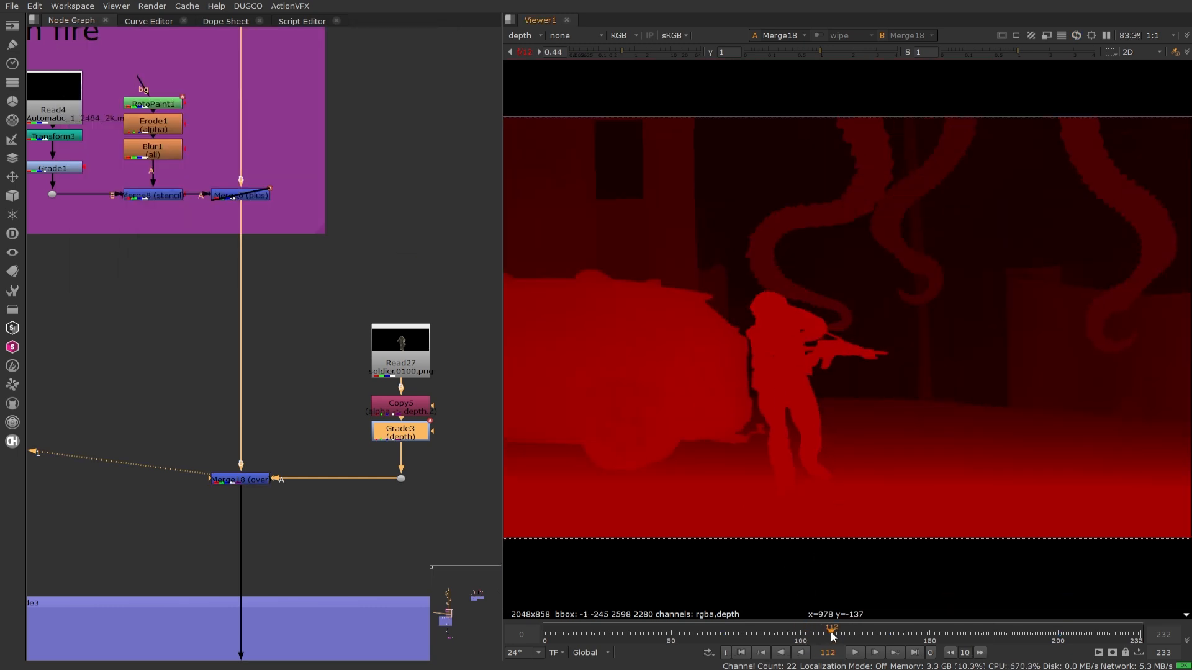
# - Reset the viewer gain to 1 and switch the viewer from depth to the rgba channels
pyautogui.click(523, 52)
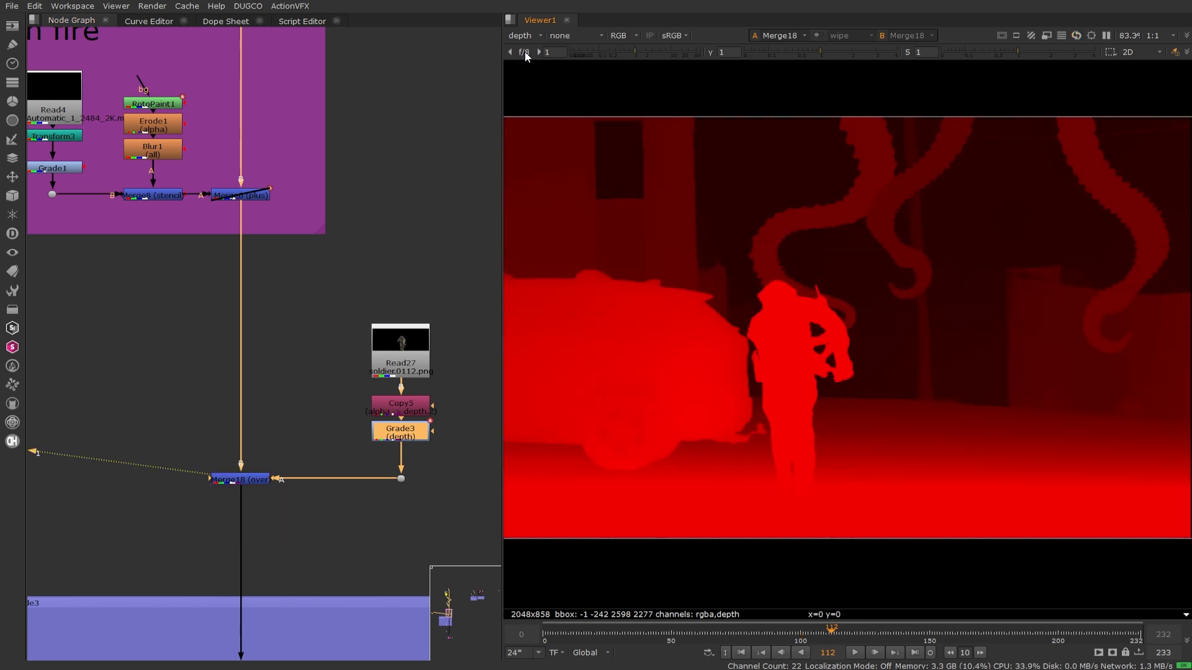
pyautogui.click(523, 35)
pyautogui.click(534, 75)
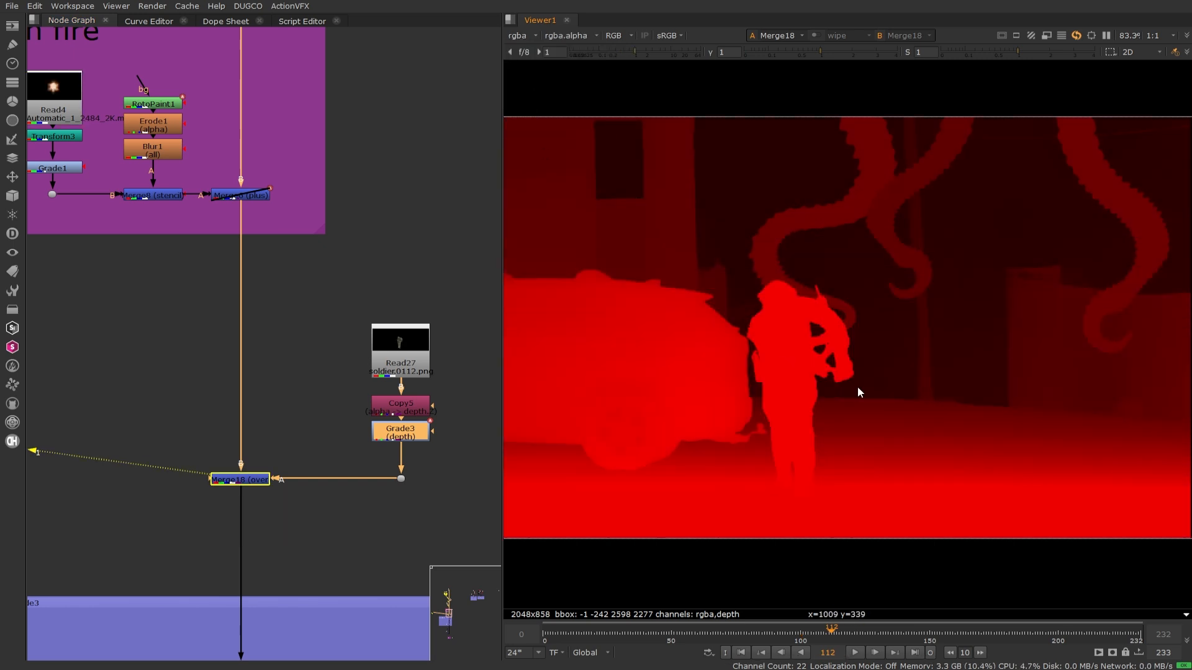
pyautogui.scroll(-2, 861, 386)
pyautogui.scroll(-1, 857, 387)
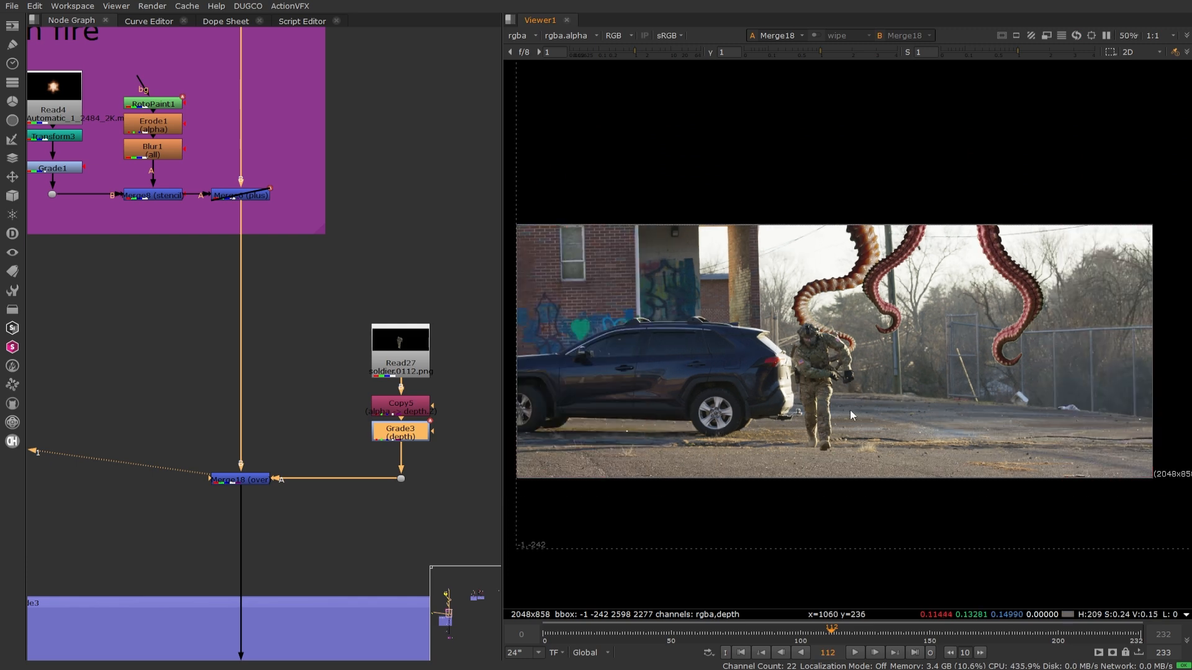
pyautogui.moveTo(850, 409); pyautogui.dragTo(870, 366, button='middle')
# - Move Grade2 slightly up in the Fog backdrop and show its output in the viewer
pyautogui.scroll(-2, 267, 428)
pyautogui.moveTo(309, 472); pyautogui.dragTo(314, 242, button='middle')
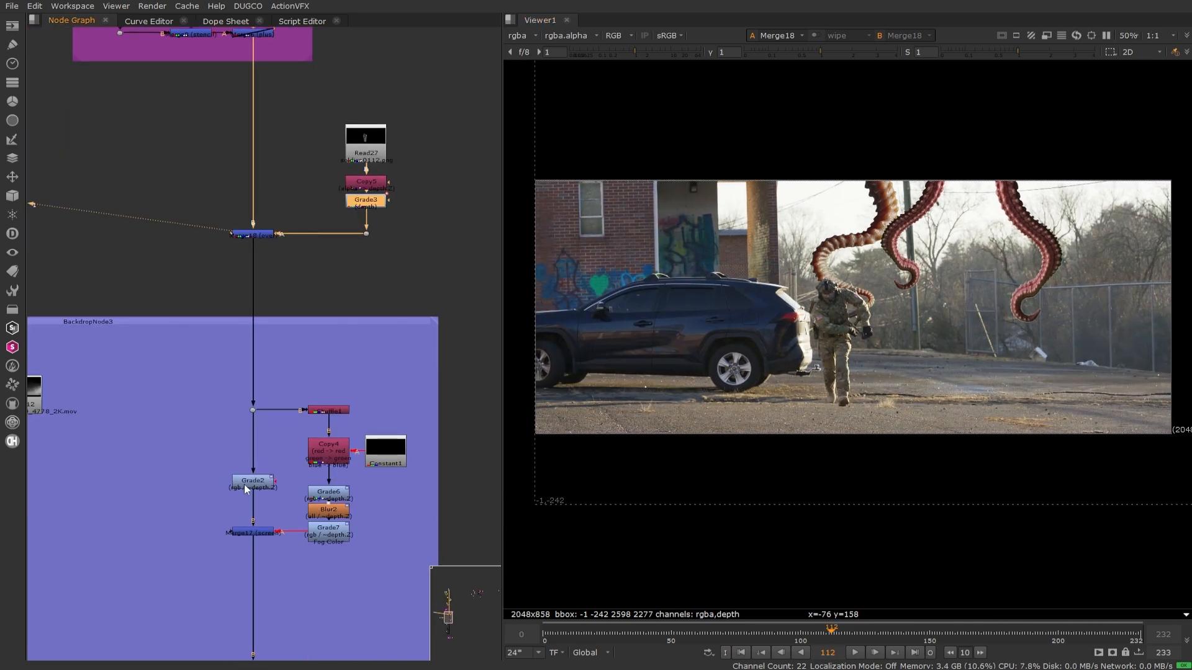
pyautogui.moveTo(248, 488); pyautogui.dragTo(250, 475)
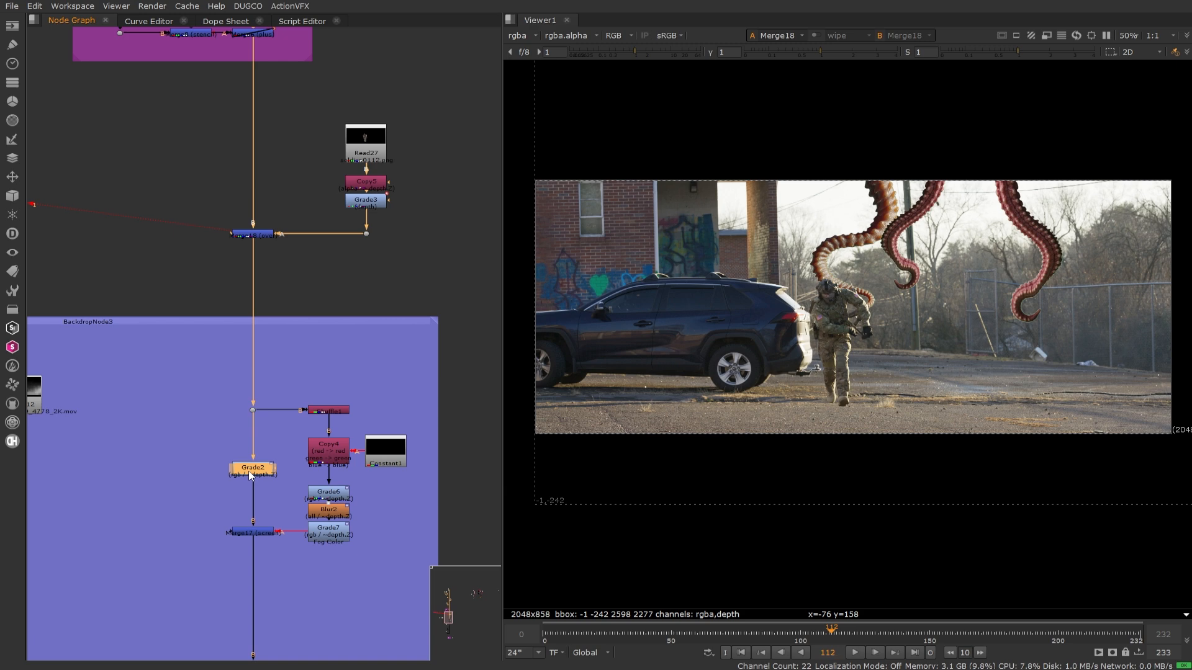
pyautogui.scroll(2, 250, 476)
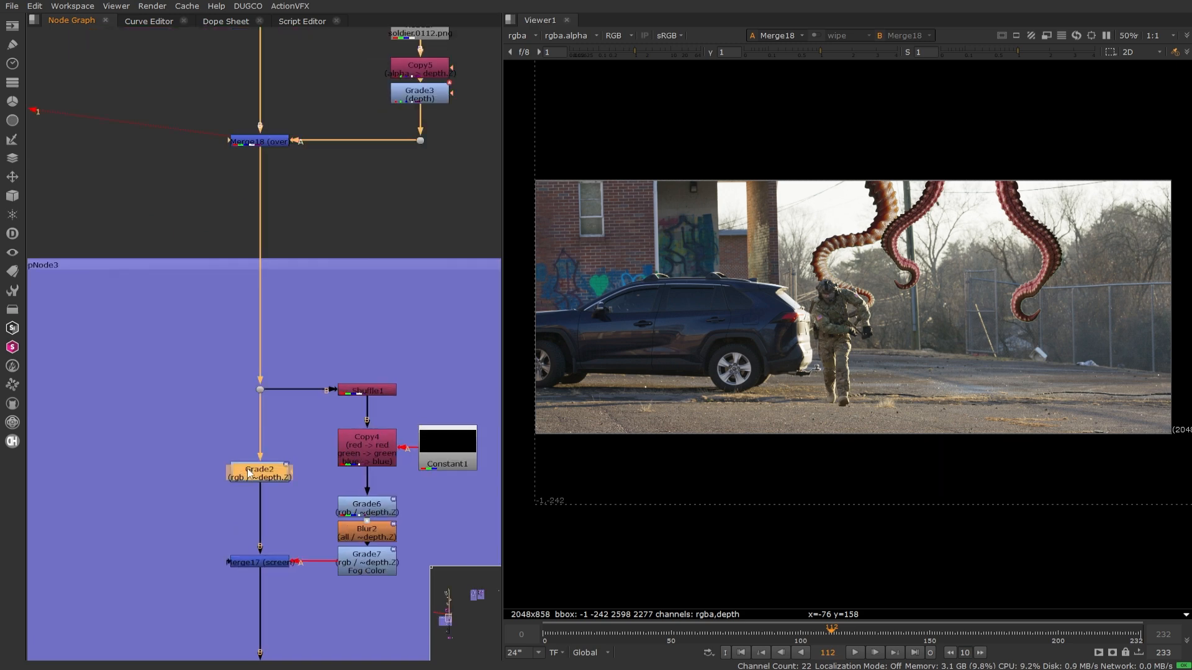
pyautogui.press('1')
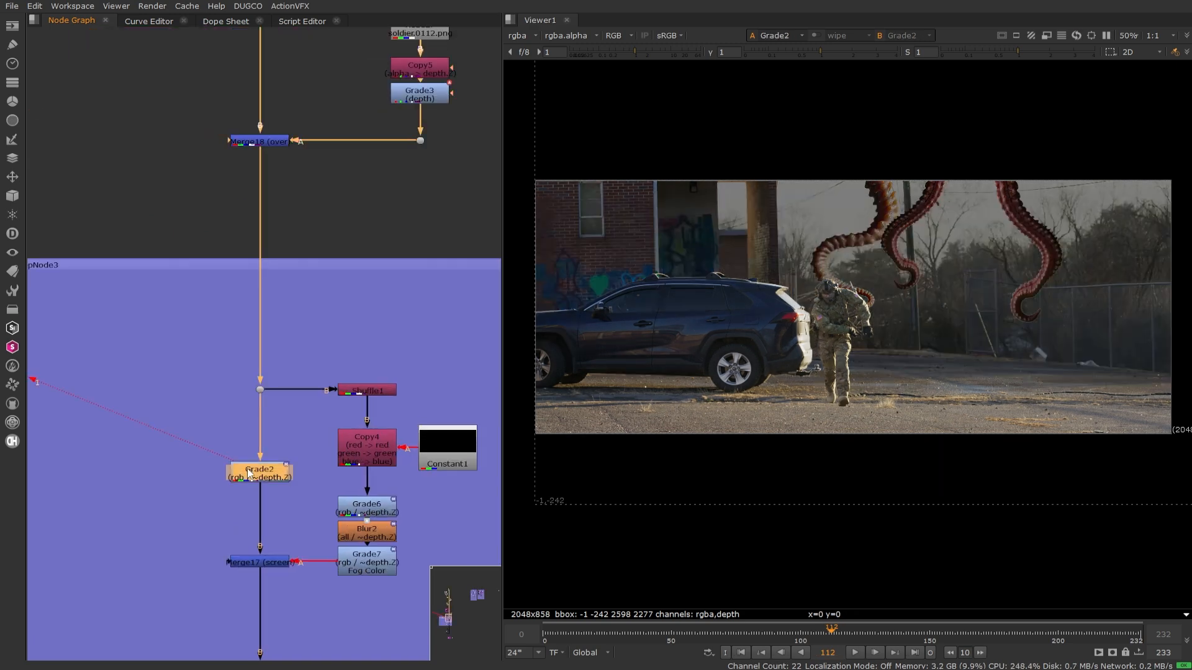
# - Open Grade2, test its multiply at 0.145, return it to 0.2 and close its properties
pyautogui.doubleClick(248, 471)
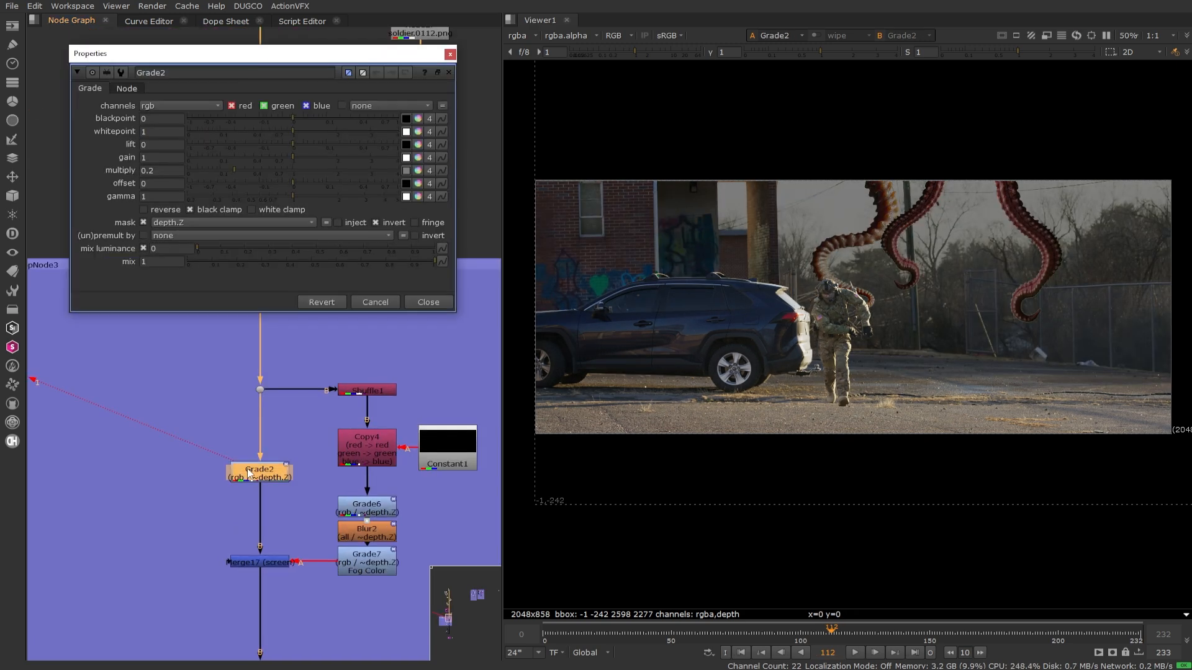
pyautogui.click(229, 170)
pyautogui.moveTo(229, 169)
pyautogui.mouseDown()
pyautogui.moveTo(198, 170)
pyautogui.moveTo(227, 172)
pyautogui.mouseUp()
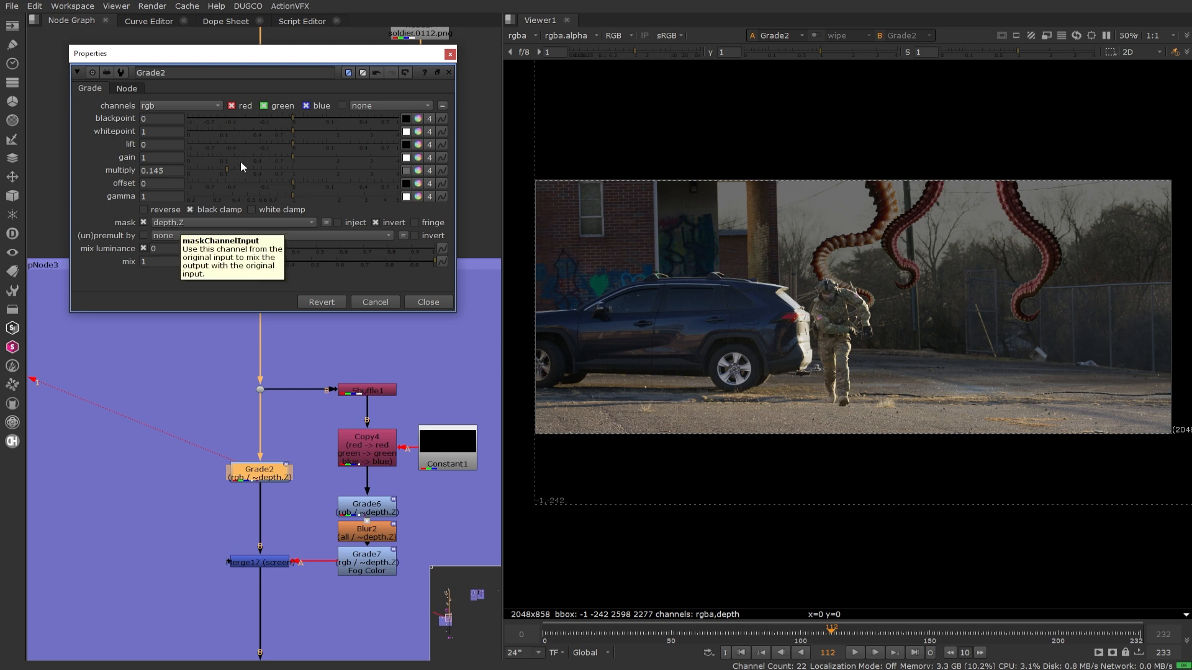
pyautogui.moveTo(227, 170); pyautogui.dragTo(233, 169)
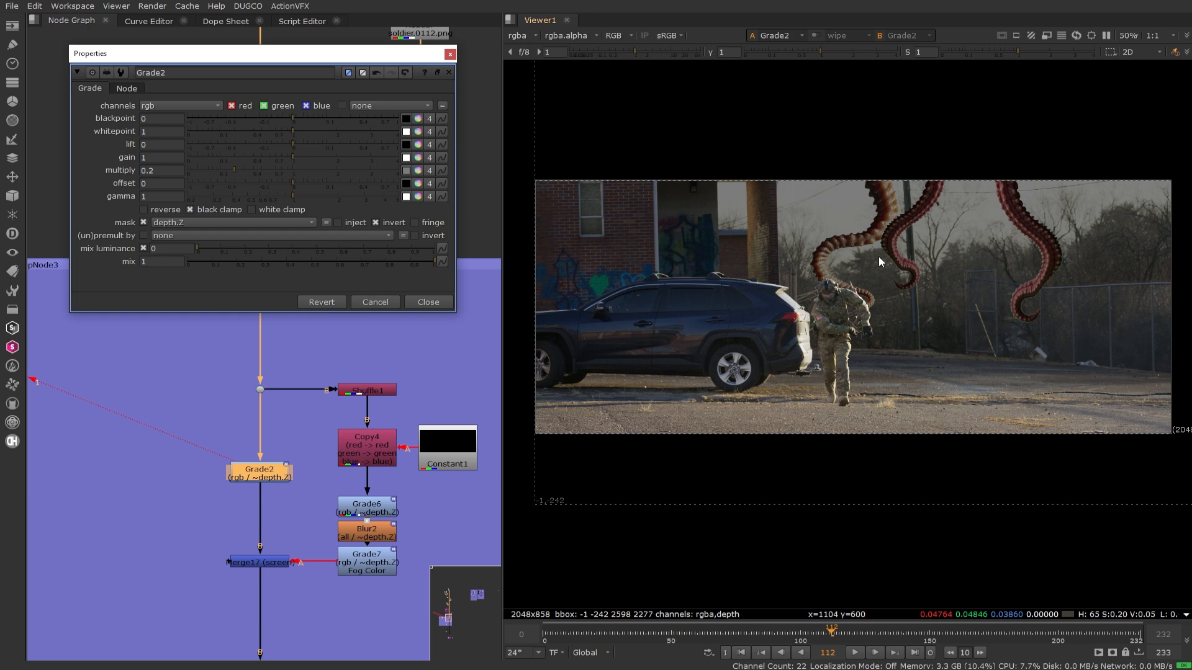
pyautogui.click(428, 301)
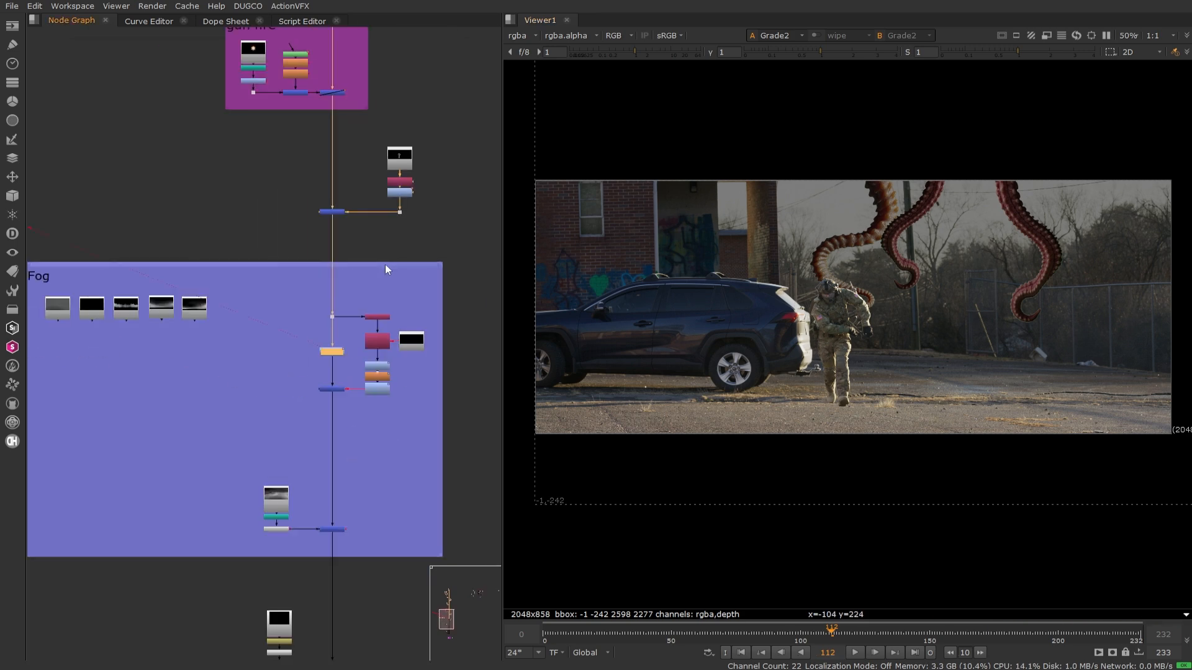
# - In the tentacle branch, enable the Grade5 Darken node and delete the disabled grade node below it
pyautogui.moveTo(285, 282); pyautogui.dragTo(307, 497, button='middle')
pyautogui.moveTo(270, 214); pyautogui.dragTo(318, 422, button='middle')
pyautogui.scroll(6, 369, 341)
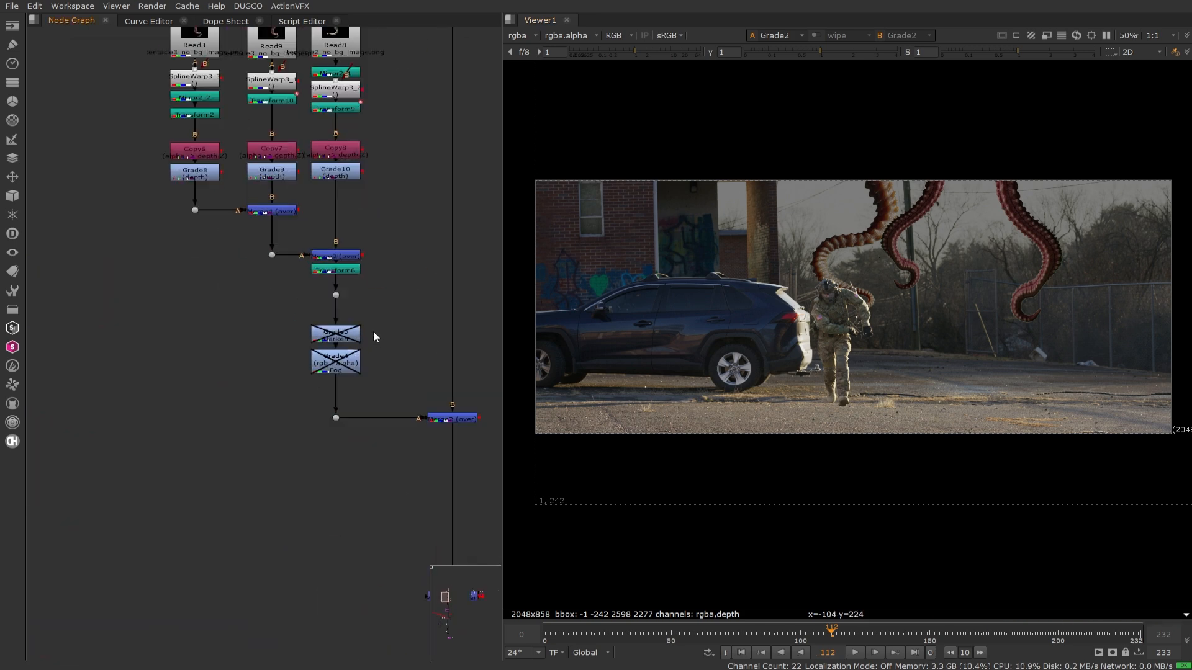
pyautogui.click(339, 333)
pyautogui.press('d')
pyautogui.scroll(2, 987, 276)
pyautogui.moveTo(987, 273); pyautogui.dragTo(924, 311, button='middle')
pyautogui.click(335, 372)
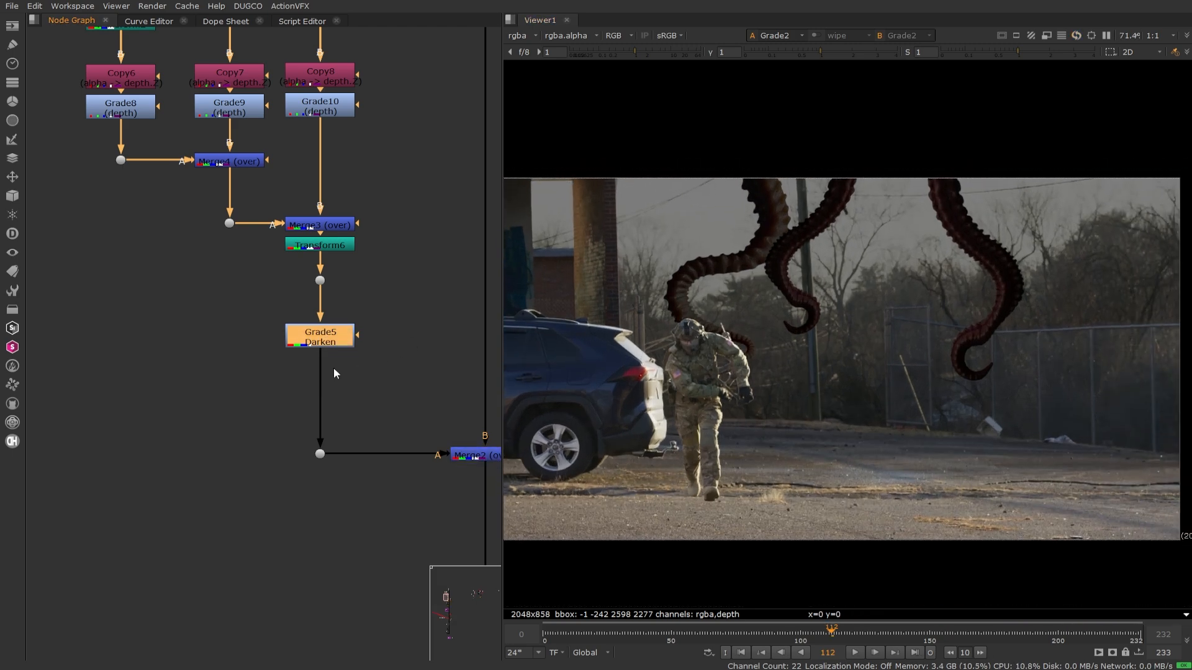
pyautogui.press('Delete')
pyautogui.click(392, 348)
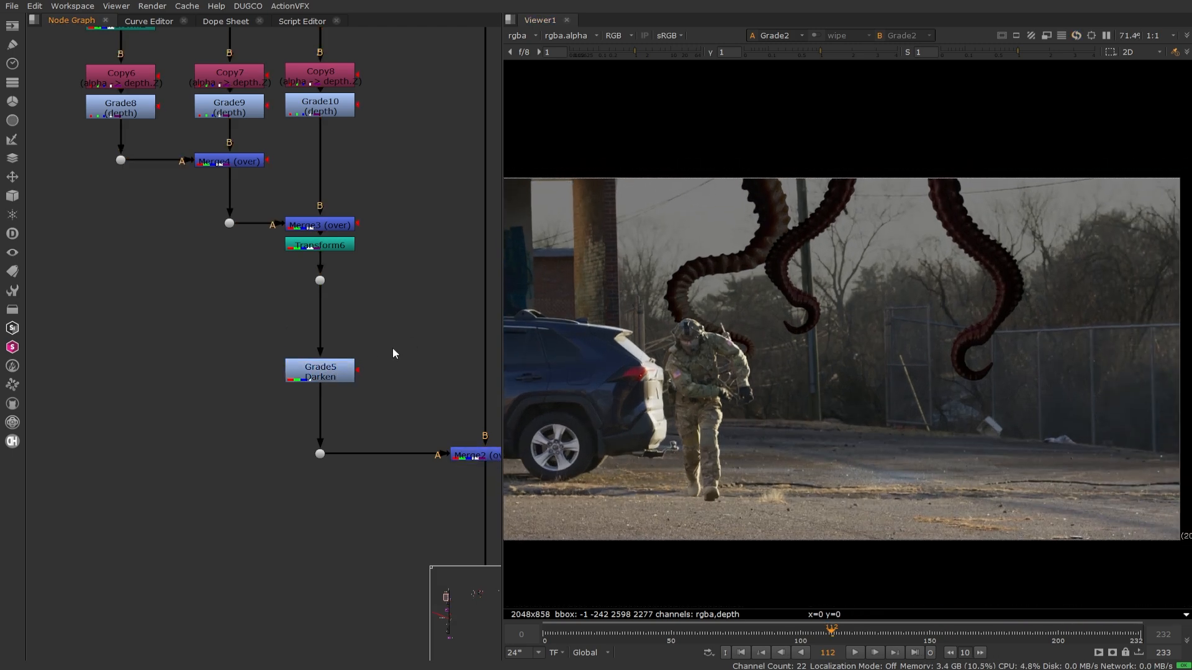
# - Toggle the Grade5 Darken node off and on to compare the tentacles, leaving it enabled
pyautogui.click(325, 377)
pyautogui.press('d')
pyautogui.press('d')
pyautogui.press('d')
pyautogui.press('d')
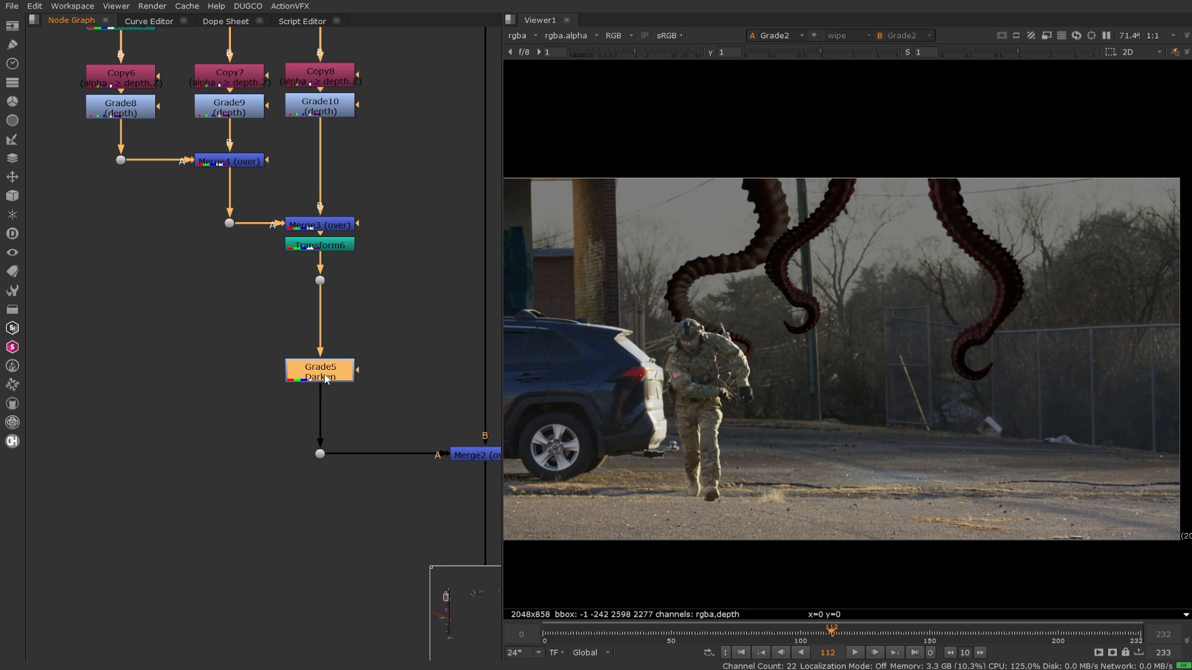
# - Open the Grade5 Darken node of the tentacles and set its multiply to 0.39 and lift to 0.03
pyautogui.doubleClick(325, 378)
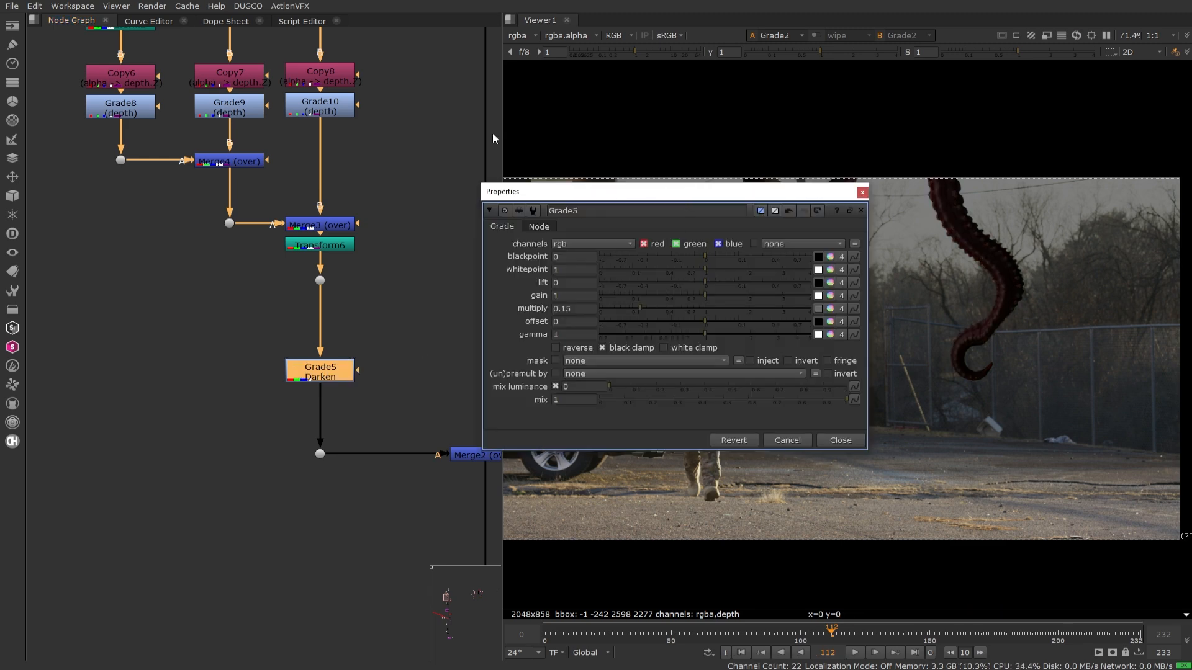
pyautogui.moveTo(740, 194); pyautogui.dragTo(329, 76)
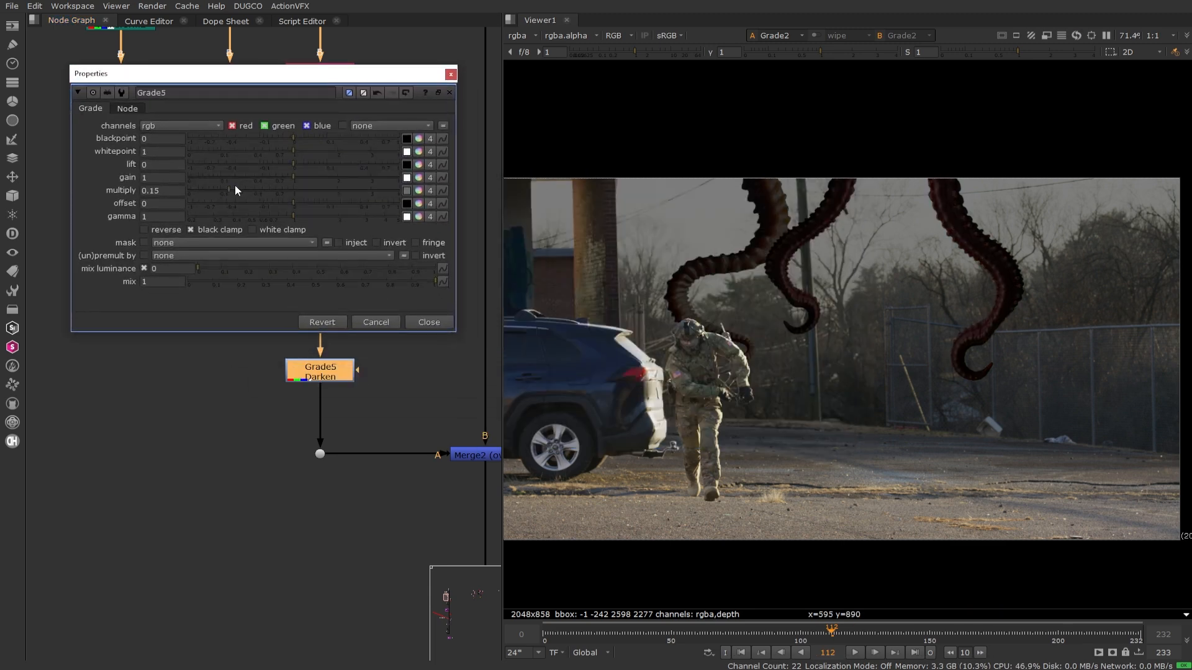
pyautogui.moveTo(230, 190); pyautogui.dragTo(253, 188)
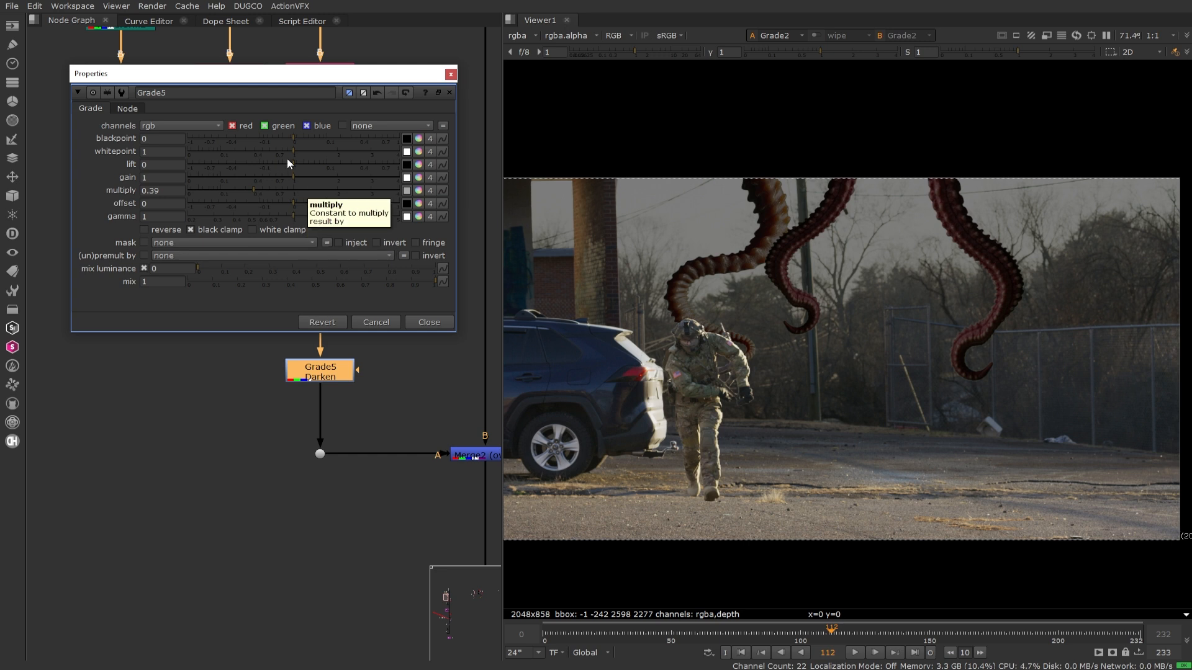
pyautogui.moveTo(295, 166); pyautogui.dragTo(311, 164)
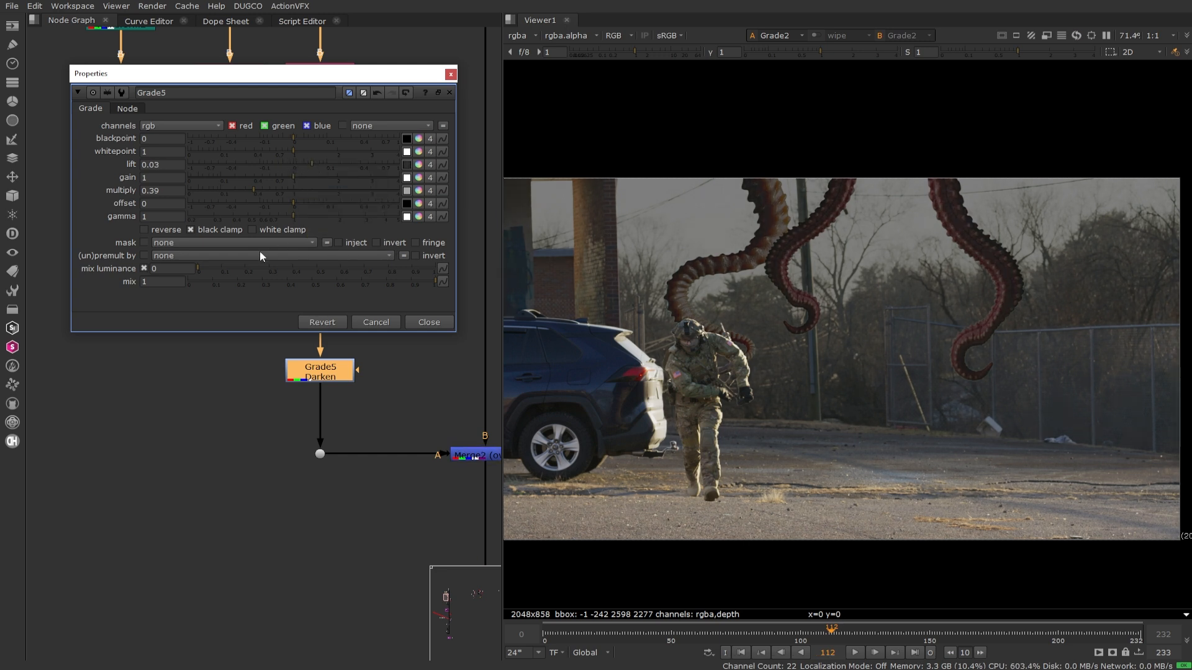
# - Set Grade5 to (un)premult by rgba.alpha, refine lift to 0.024 and gamma to 1.03, and close its properties
pyautogui.click(225, 255)
pyautogui.click(224, 319)
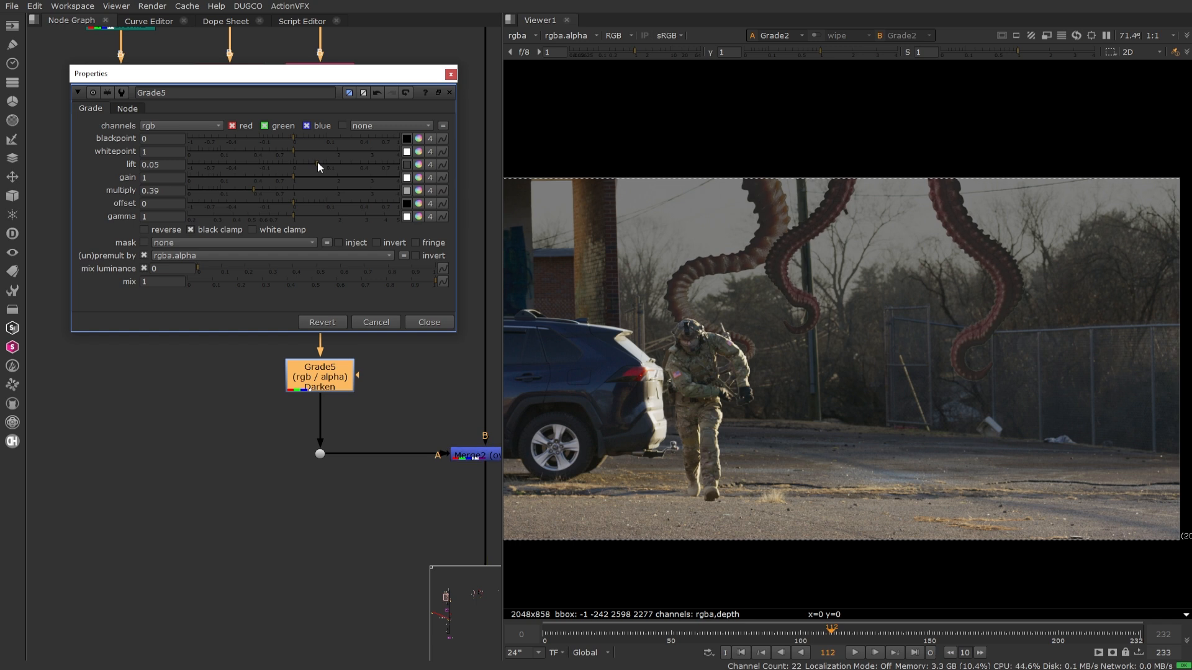
pyautogui.moveTo(317, 162); pyautogui.dragTo(311, 162)
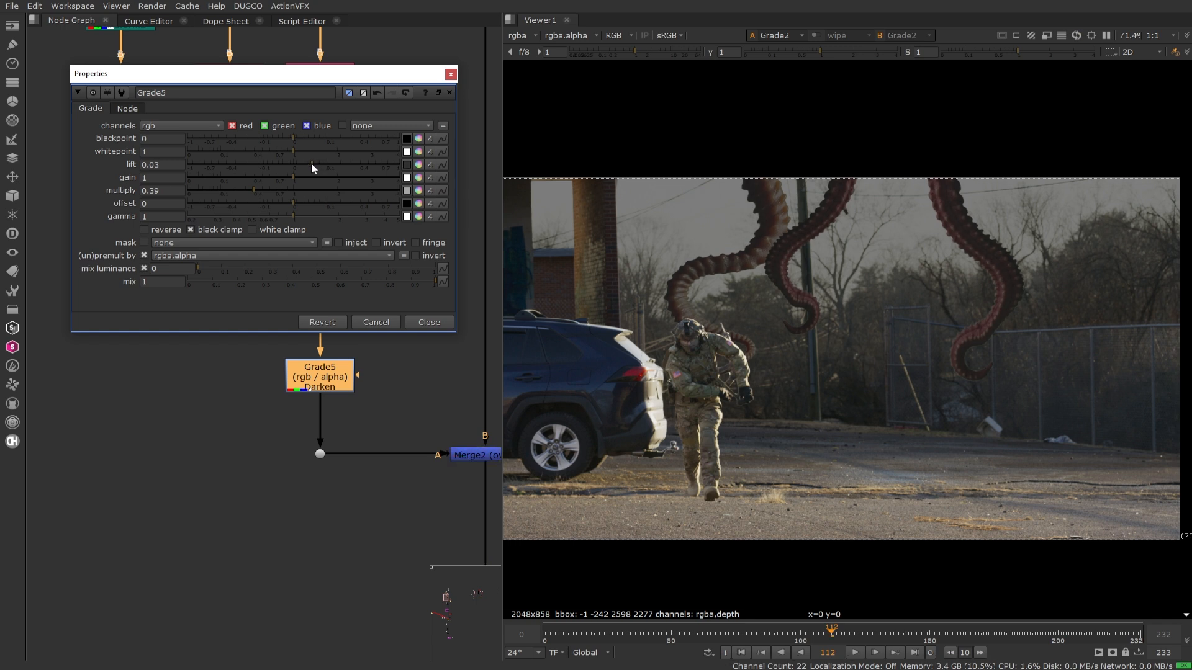
pyautogui.click(299, 215)
pyautogui.moveTo(299, 215); pyautogui.dragTo(297, 214)
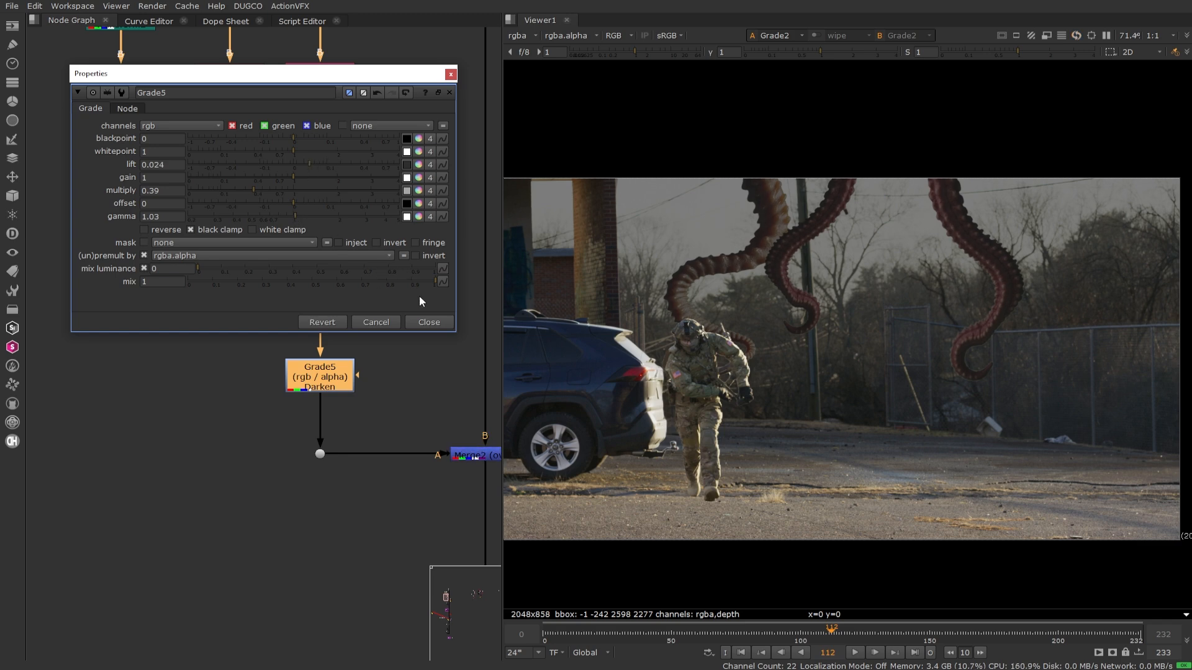
pyautogui.click(438, 323)
# - Show the output of Shuffle1 in the Fog backdrop in the viewer and examine the combined depth as a grayscale image
pyautogui.scroll(-6, 416, 354)
pyautogui.moveTo(434, 555); pyautogui.dragTo(349, 93, button='middle')
pyautogui.scroll(-3, 348, 94)
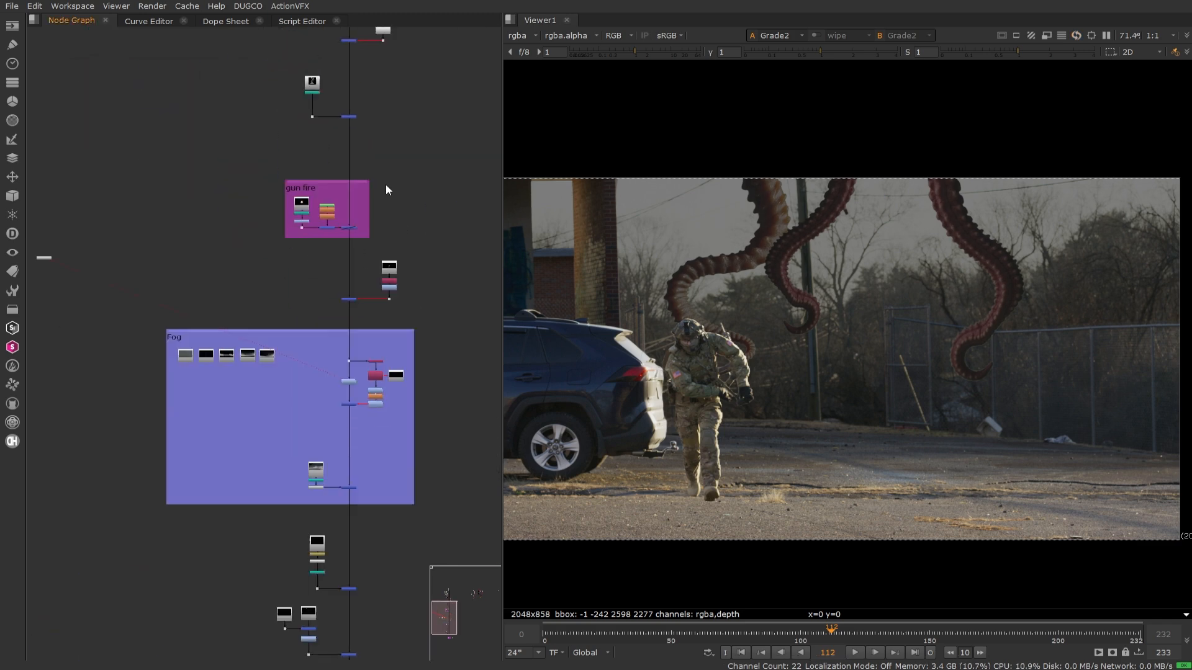
pyautogui.moveTo(370, 410); pyautogui.dragTo(345, 367, button='middle')
pyautogui.scroll(5, 344, 367)
pyautogui.scroll(3, 304, 299)
pyautogui.click(295, 309)
pyautogui.click(353, 382)
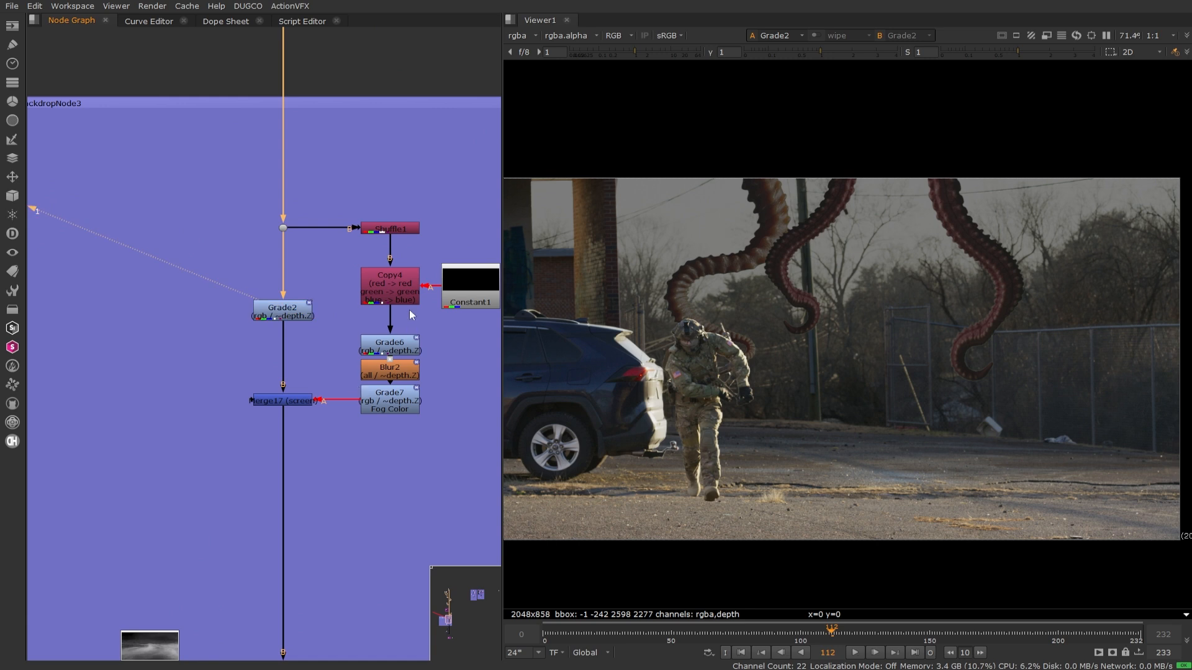
pyautogui.click(390, 229)
pyautogui.press('1')
pyautogui.scroll(-3, 798, 350)
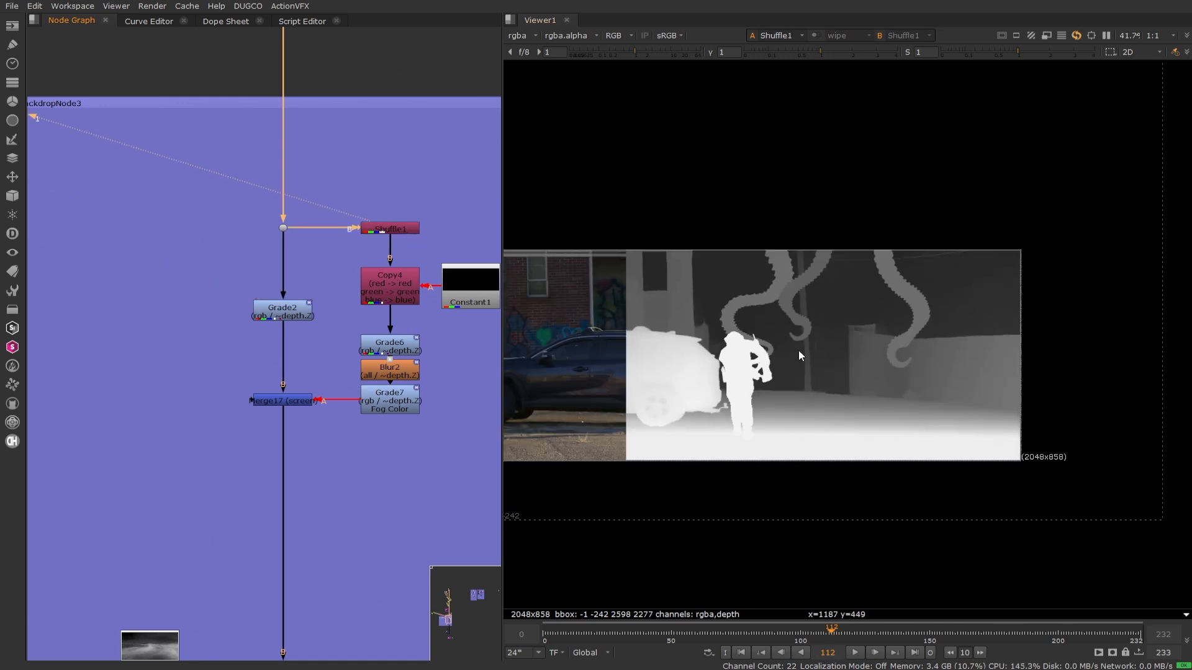
pyautogui.scroll(2, 803, 322)
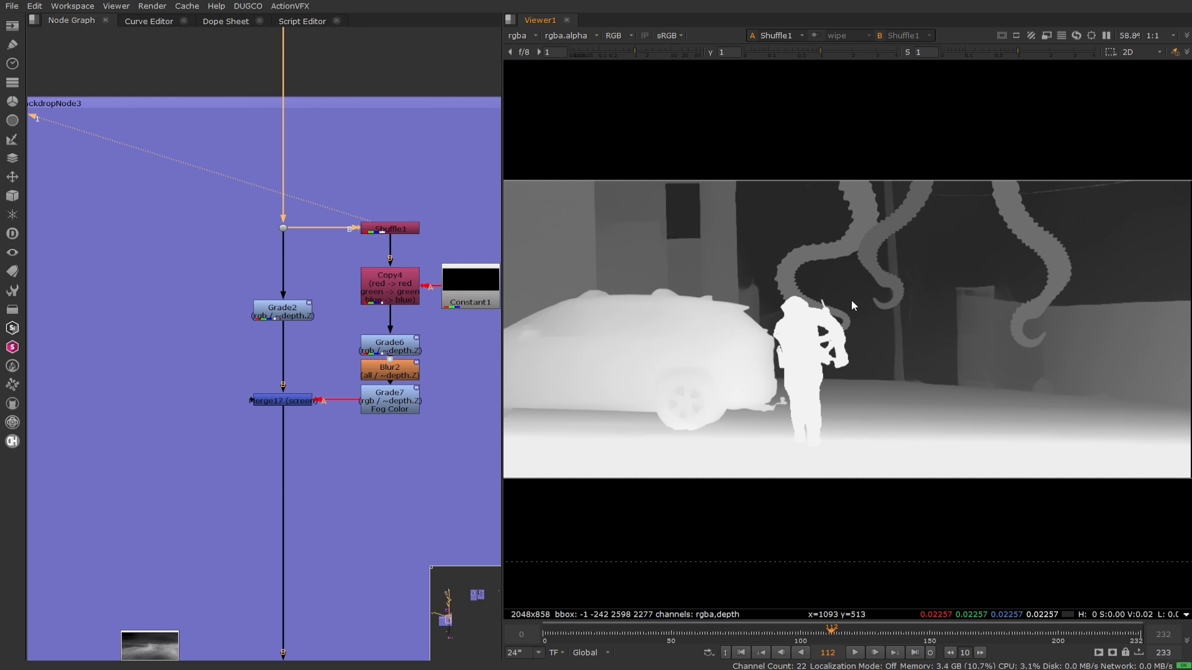
# - Show the output of Copy4, directly below Shuffle1, in the viewer
pyautogui.click(393, 291)
pyautogui.press('1')
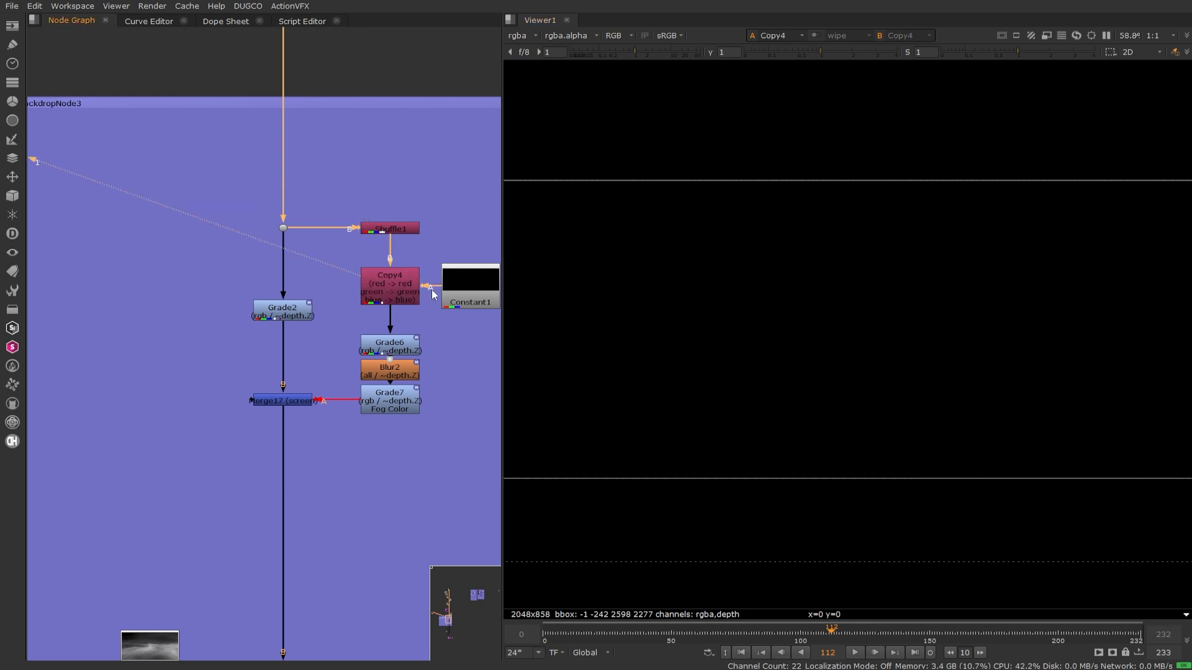
pyautogui.scroll(-2, 901, 290)
pyautogui.scroll(2, 911, 286)
pyautogui.scroll(-1, 912, 287)
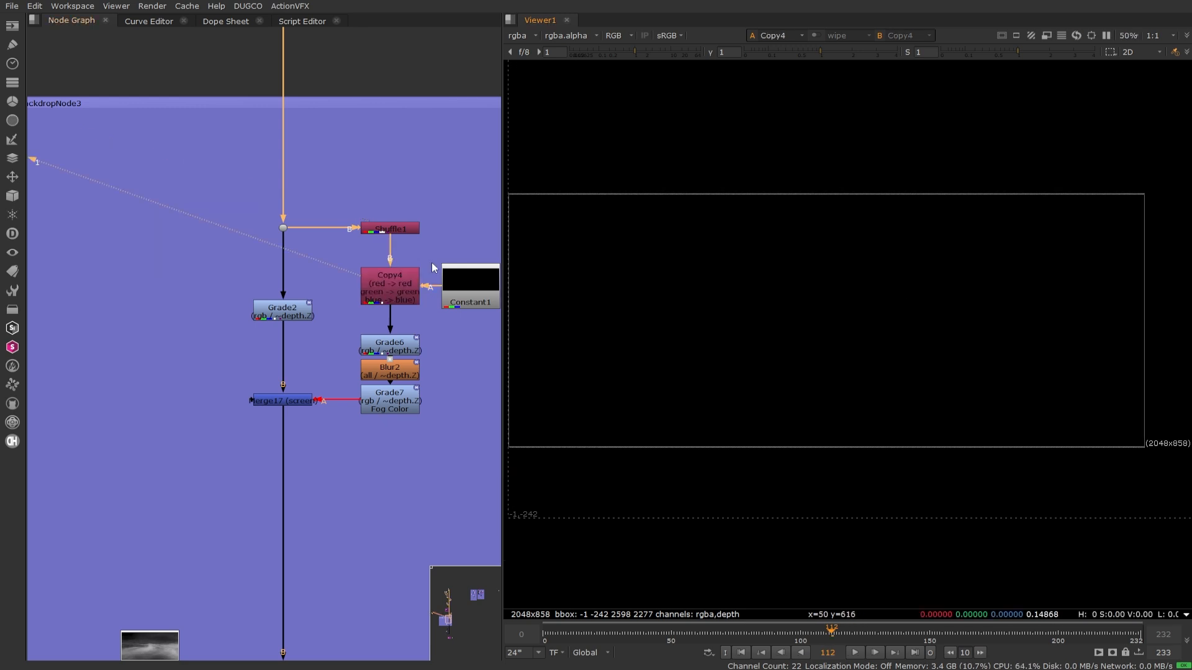
# - View the Constant1 node that feeds Copy4 and examine its frame in the viewer
pyautogui.click(483, 296)
pyautogui.moveTo(480, 291); pyautogui.dragTo(484, 291)
pyautogui.moveTo(463, 333); pyautogui.dragTo(386, 341, button='middle')
pyautogui.moveTo(419, 307); pyautogui.dragTo(422, 306)
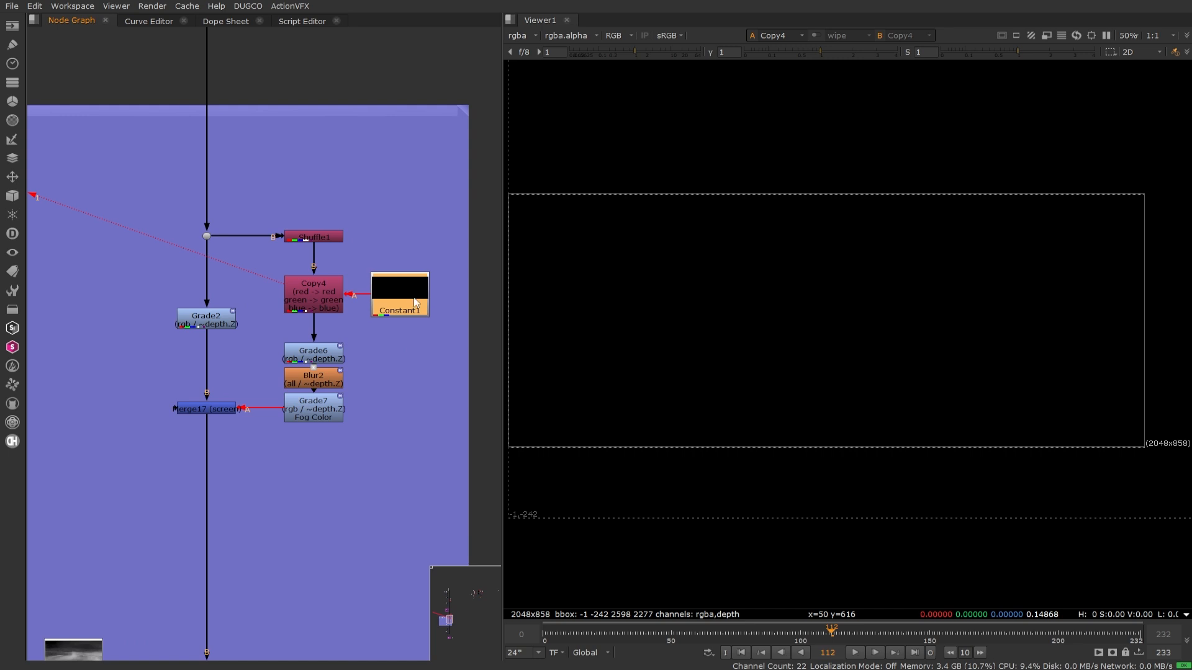
pyautogui.click(438, 355)
pyautogui.click(421, 298)
pyautogui.press('1')
pyautogui.scroll(-1, 1017, 357)
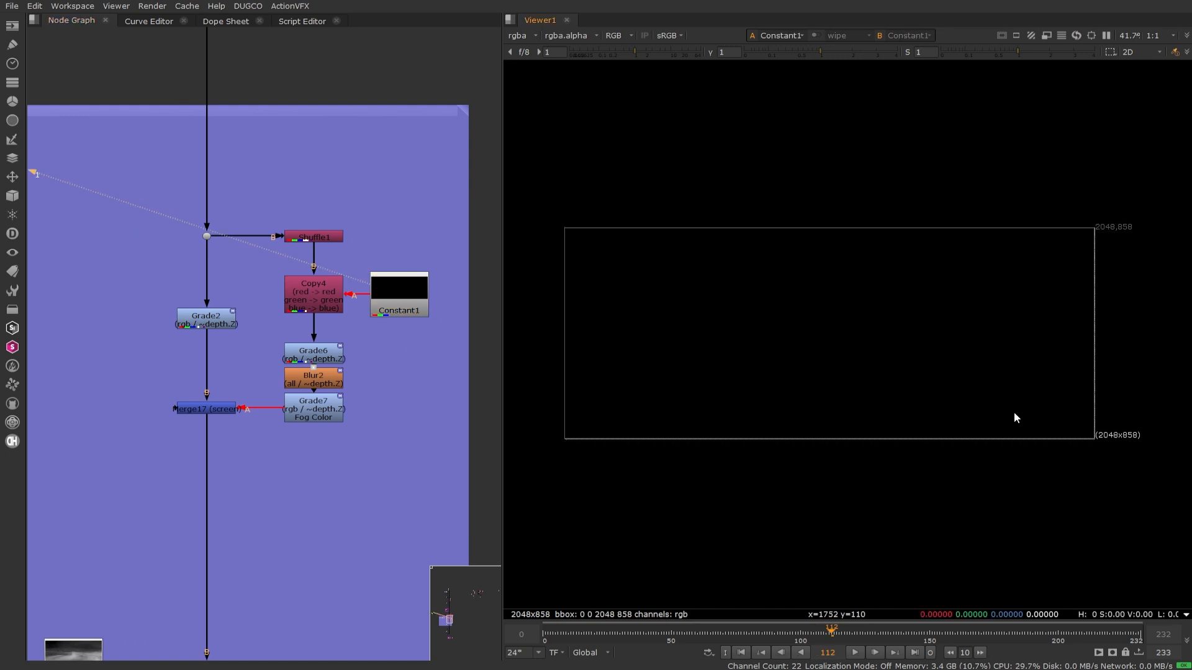
pyautogui.scroll(-1, 1014, 412)
pyautogui.scroll(2, 1063, 378)
pyautogui.moveTo(688, 336); pyautogui.dragTo(749, 339, button='middle')
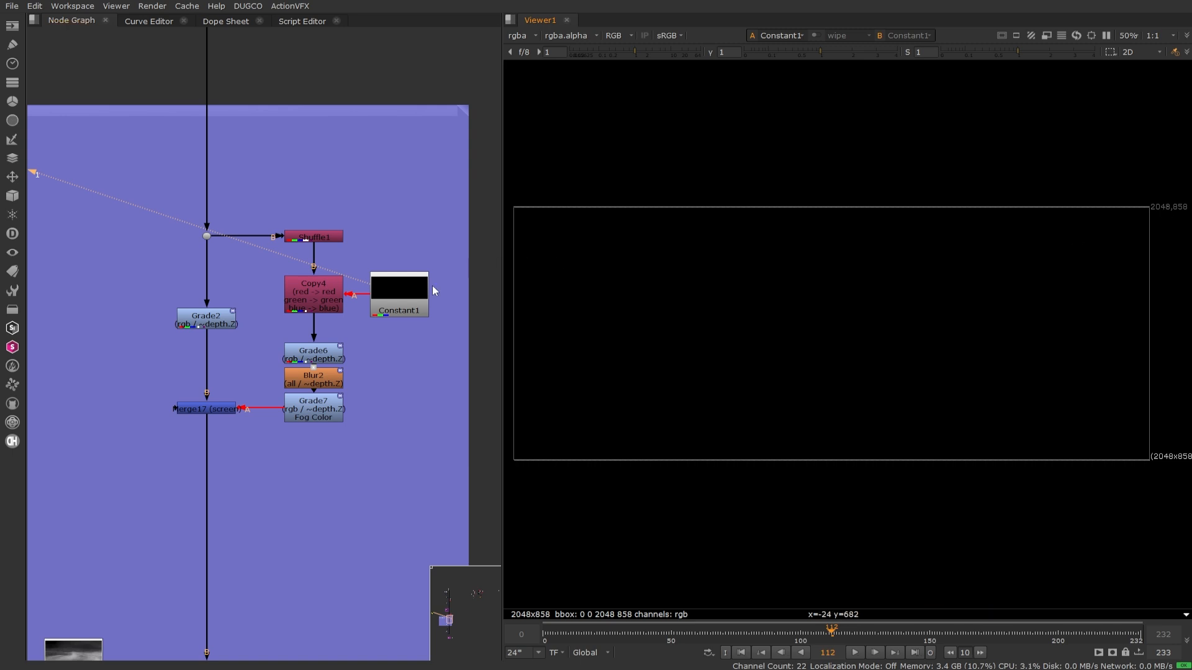
pyautogui.moveTo(415, 304); pyautogui.dragTo(419, 304)
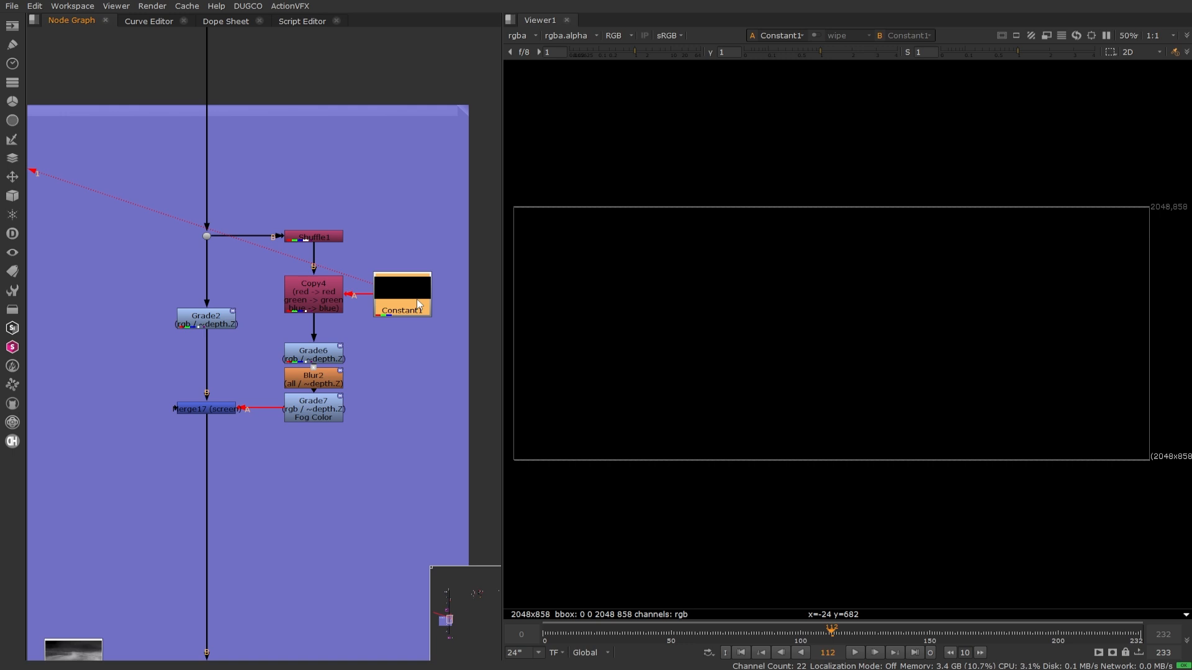
# - View Copy4 and Grade6 in turn, and move Grade6 slightly up toward Copy4
pyautogui.click(296, 310)
pyautogui.press('1')
pyautogui.click(326, 360)
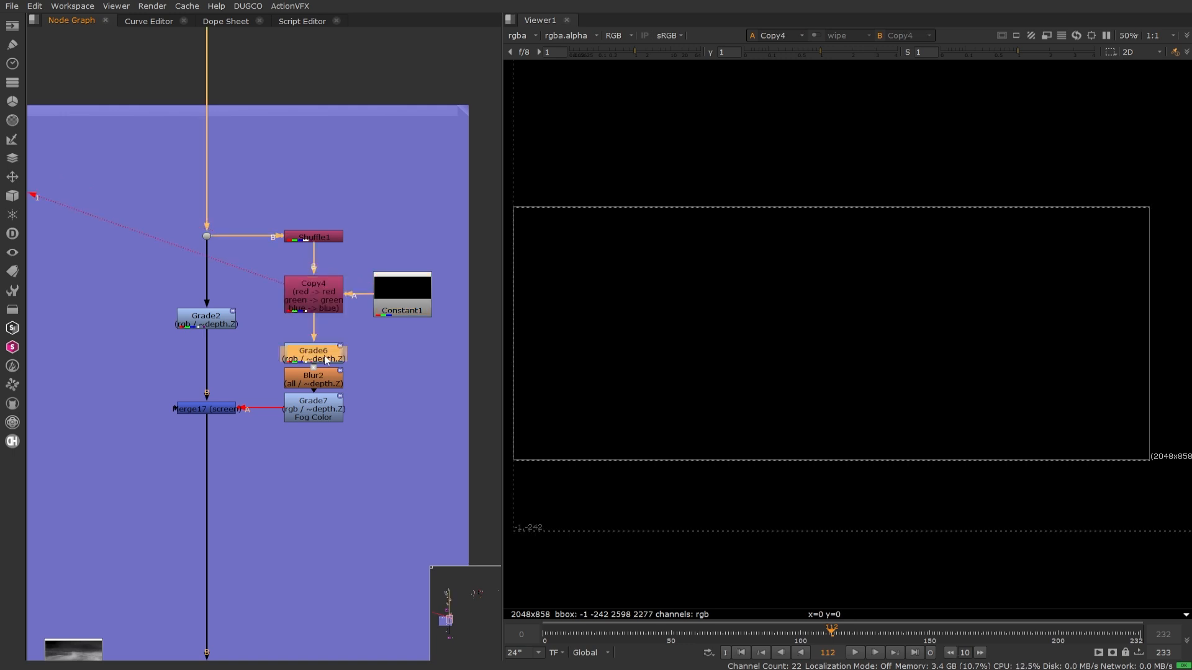
pyautogui.press('1')
pyautogui.moveTo(326, 360); pyautogui.dragTo(326, 349)
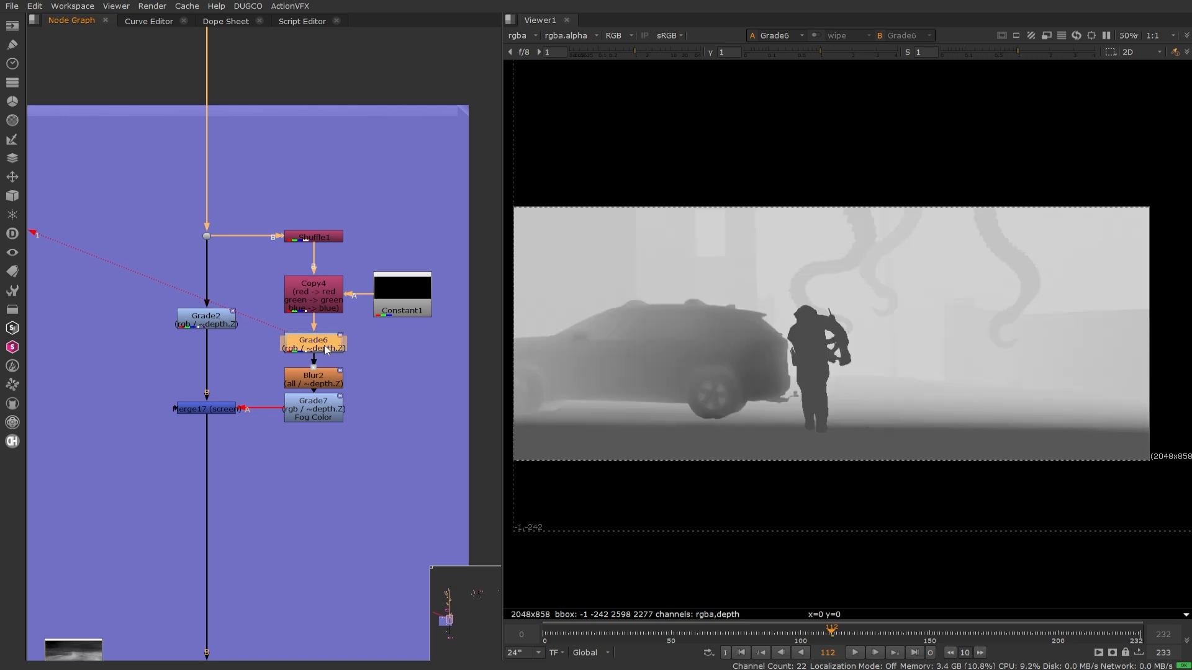
# - Open Grade6, set its lift to 0.15, multiply to 1 and gamma to 5, and close its properties
pyautogui.doubleClick(328, 351)
pyautogui.moveTo(529, 271); pyautogui.dragTo(230, 32)
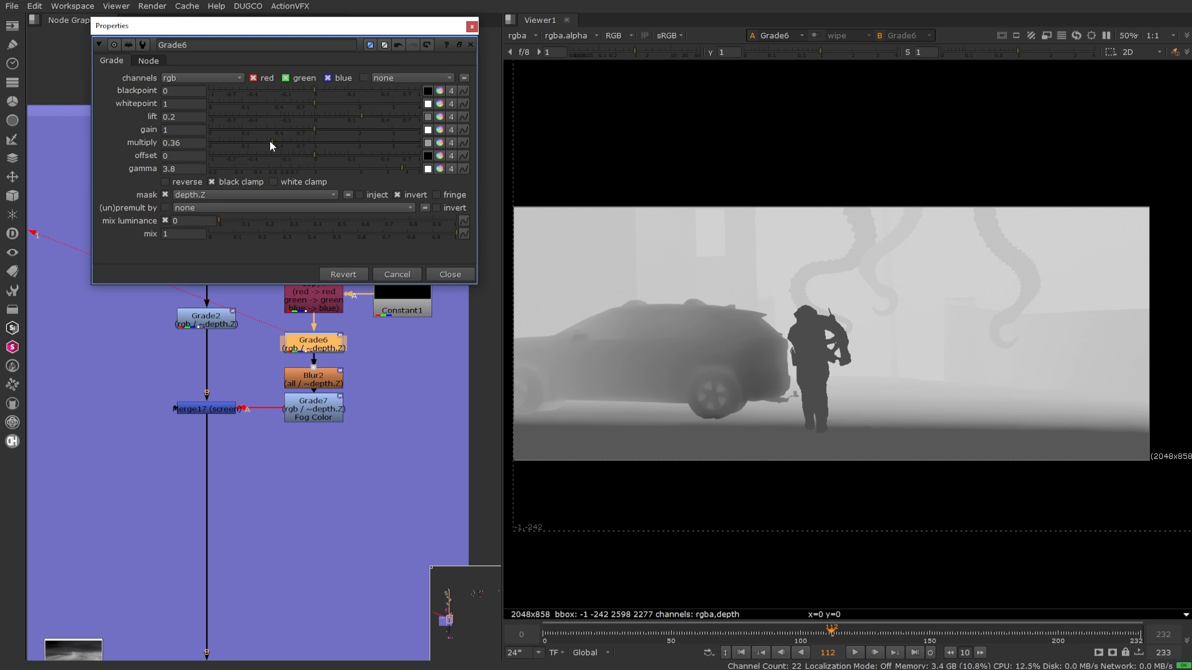
pyautogui.moveTo(356, 116); pyautogui.dragTo(355, 116)
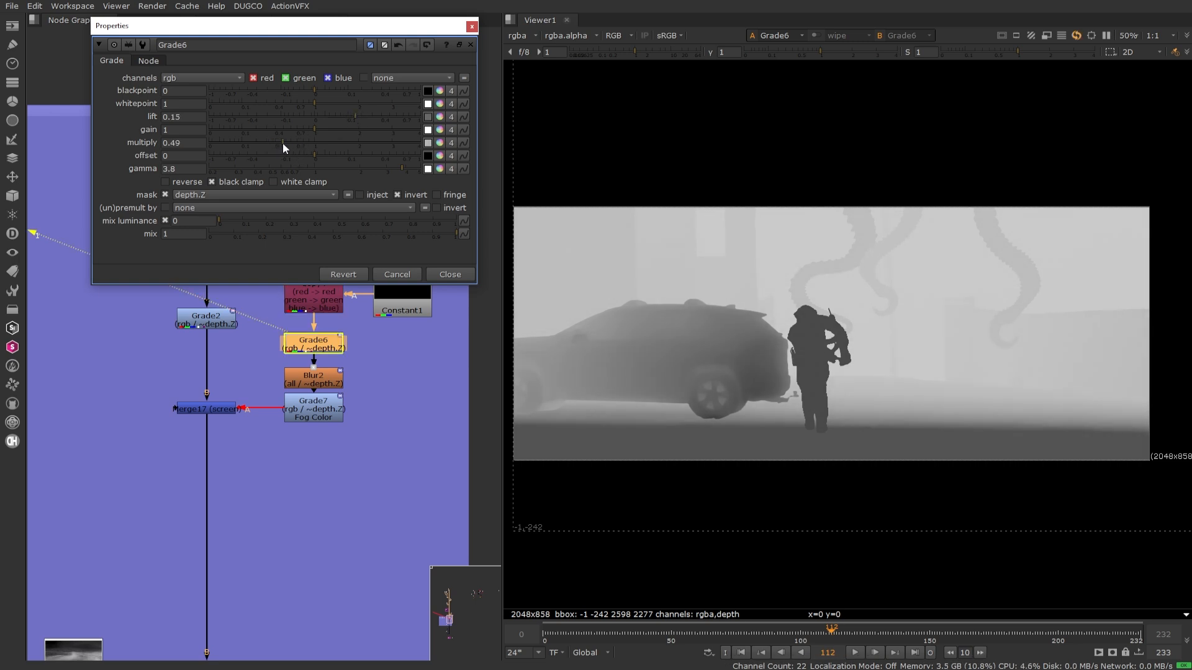
pyautogui.moveTo(280, 141); pyautogui.dragTo(313, 144)
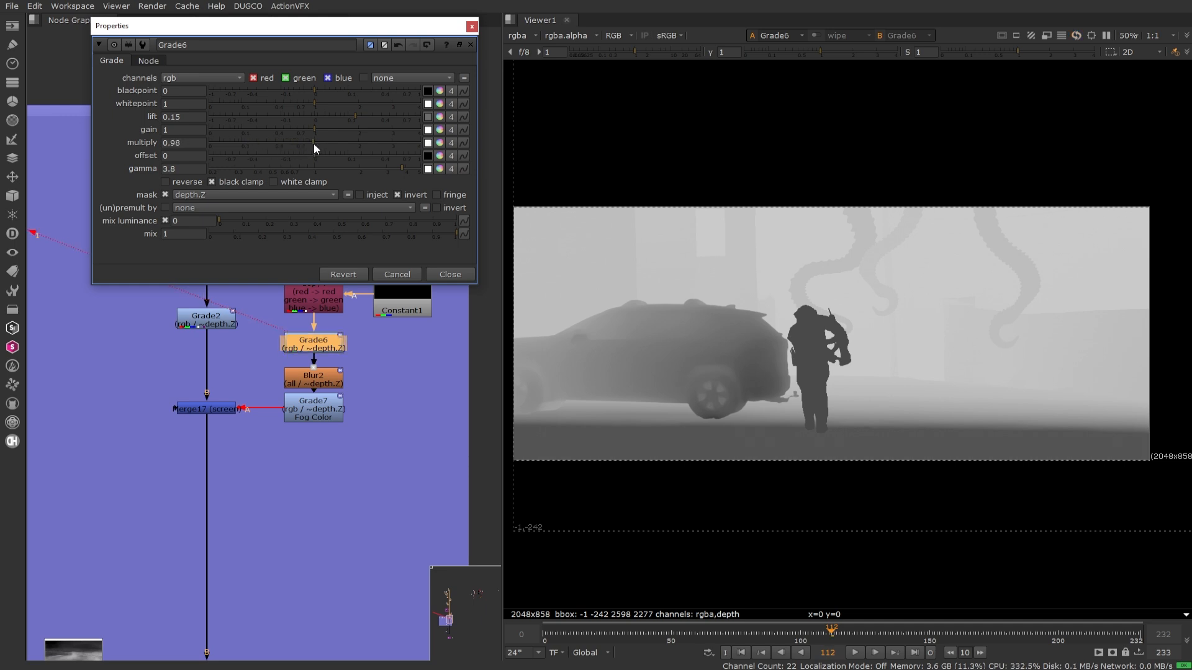
pyautogui.keyDown('ctrl'); pyautogui.click(315, 143); pyautogui.keyUp('ctrl')
pyautogui.moveTo(387, 165); pyautogui.dragTo(428, 168)
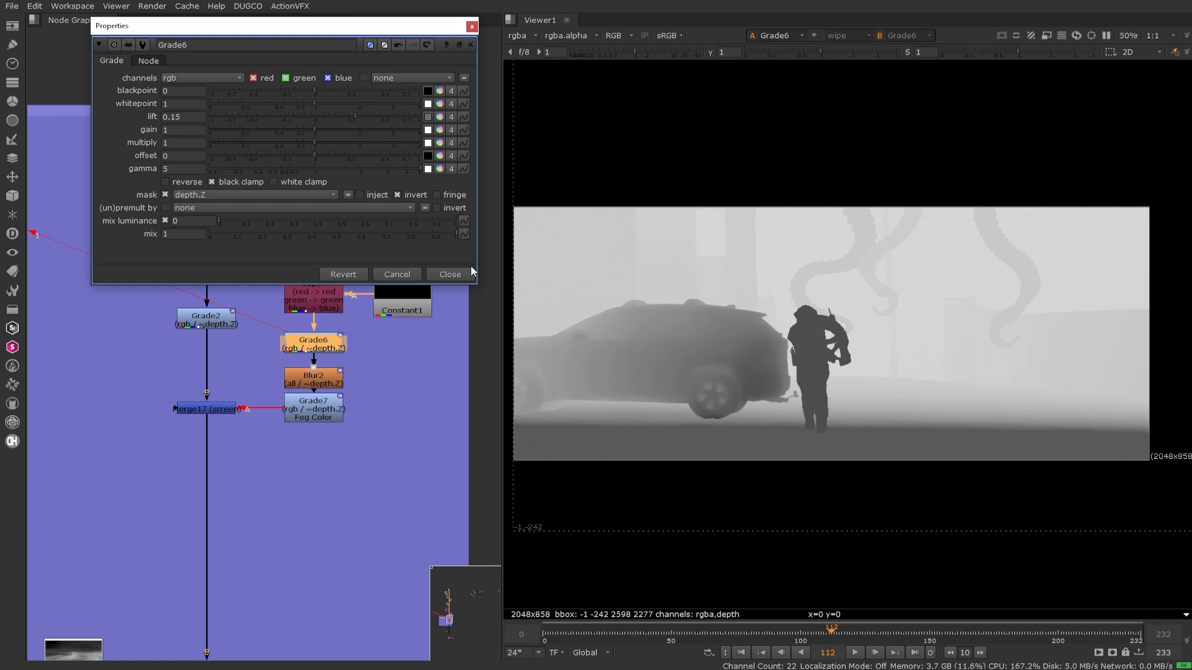
pyautogui.click(450, 274)
# - View Blur2, move it up directly below Grade6, and inspect its settings and the tentacle edges before closing its properties
pyautogui.click(304, 381)
pyautogui.press('1')
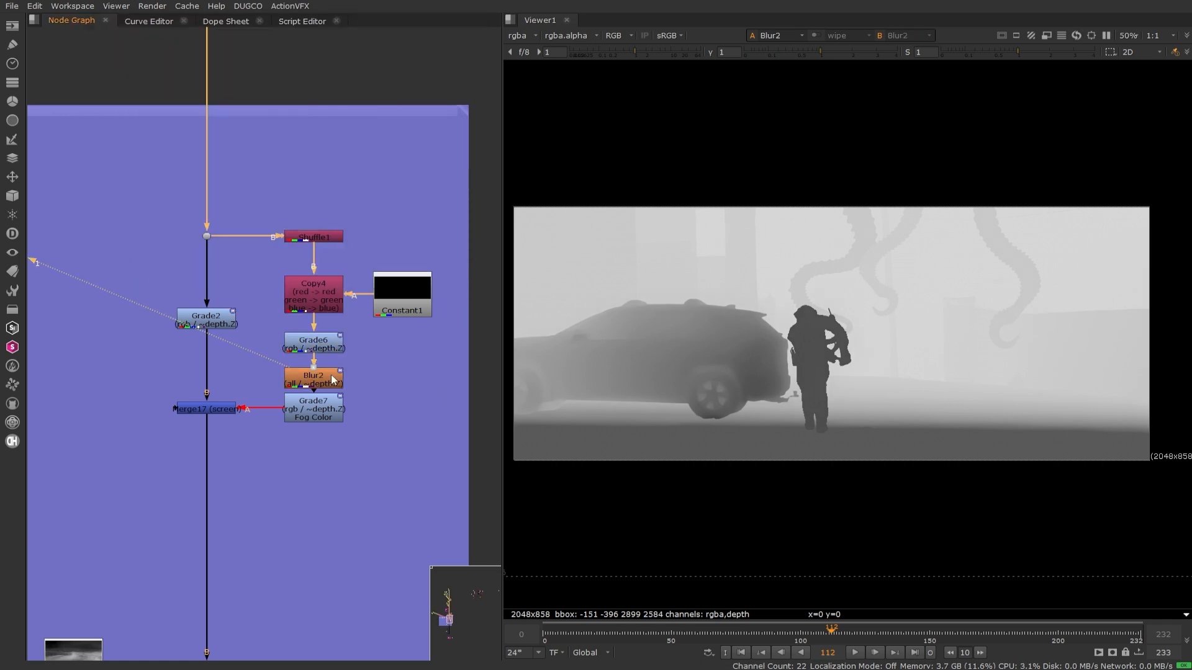
pyautogui.moveTo(331, 383); pyautogui.dragTo(332, 372)
pyautogui.doubleClick(331, 373)
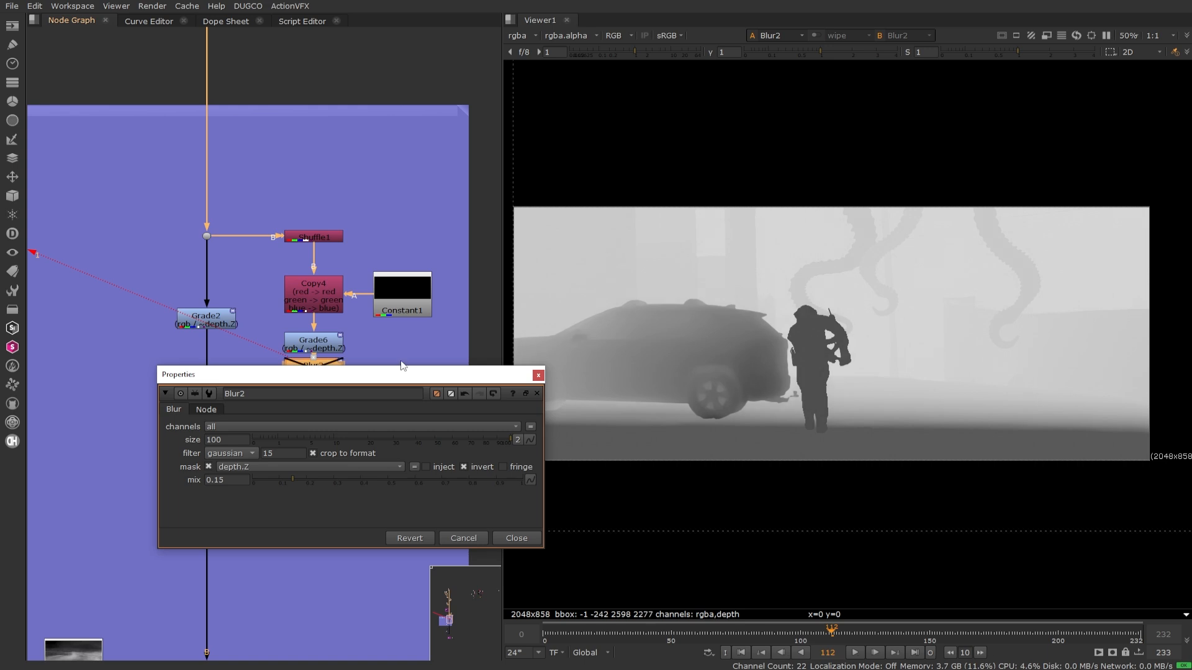
pyautogui.scroll(4, 776, 310)
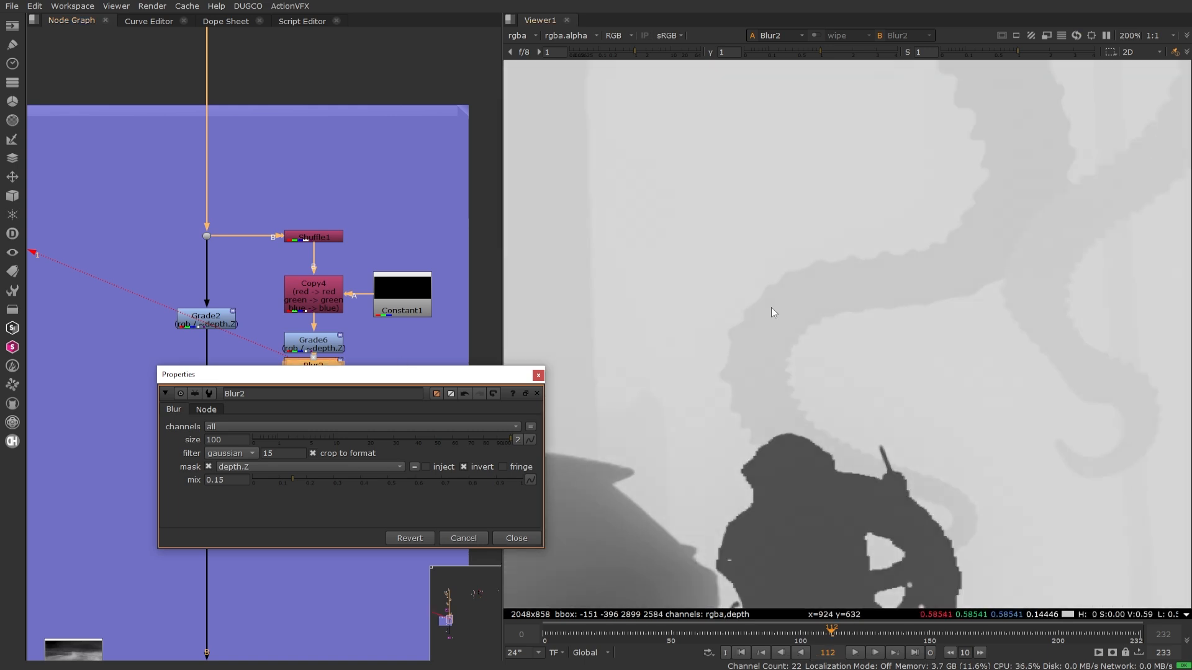
pyautogui.click(538, 375)
pyautogui.click(380, 381)
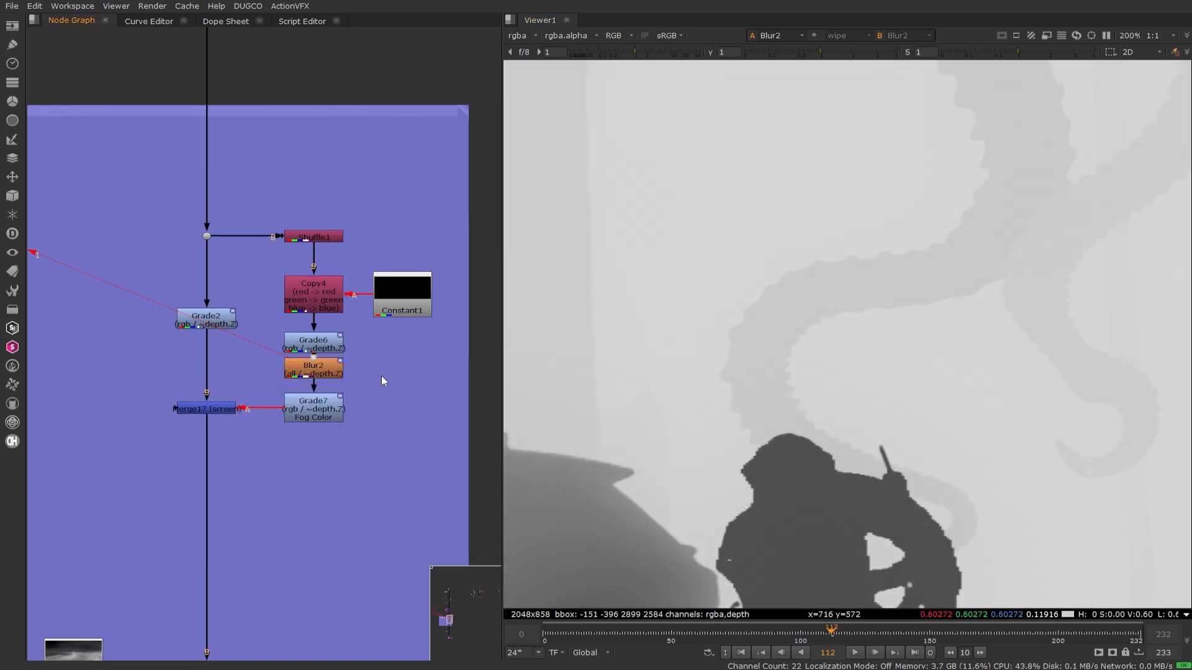
pyautogui.click(322, 373)
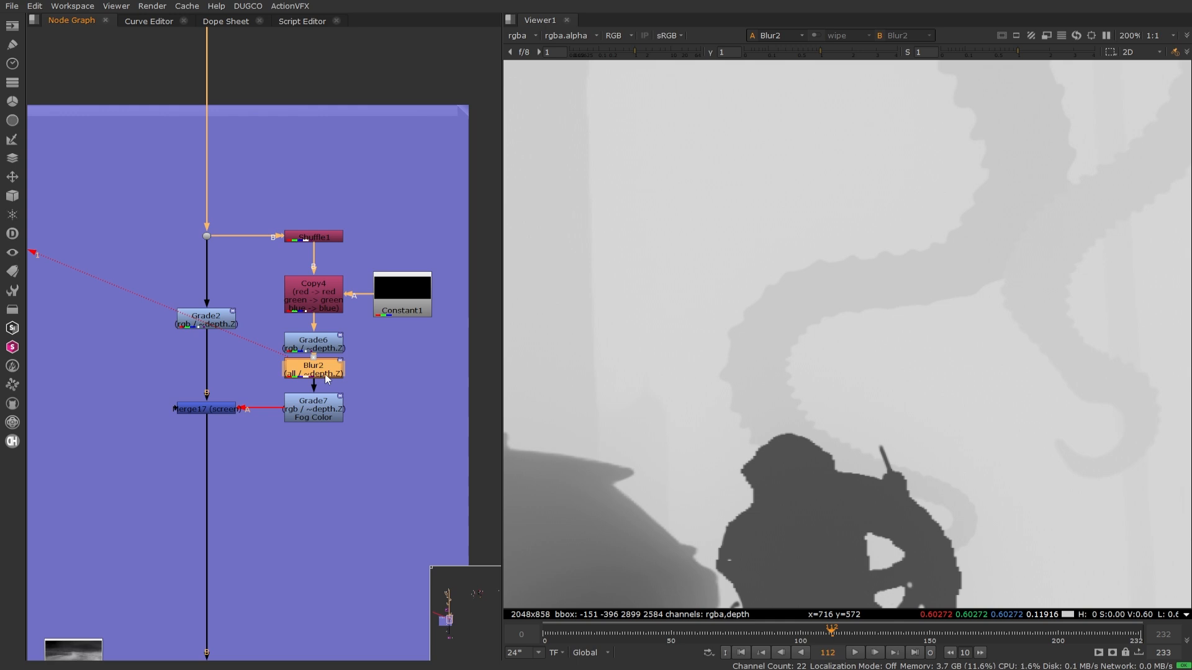
# - Reopen Blur2's properties, raise its mix to 1 and check the blurred fog across the whole frame
pyautogui.scroll(-2, 796, 291)
pyautogui.moveTo(796, 291); pyautogui.dragTo(812, 224, button='middle')
pyautogui.doubleClick(321, 367)
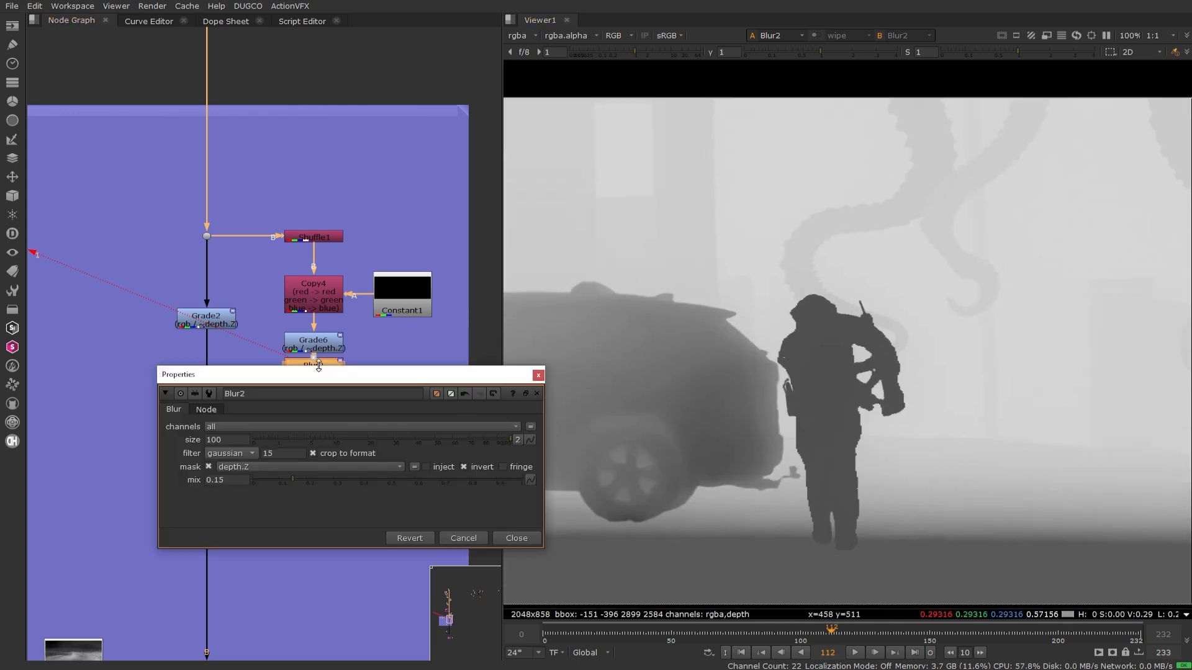
pyautogui.moveTo(353, 366); pyautogui.dragTo(296, 154)
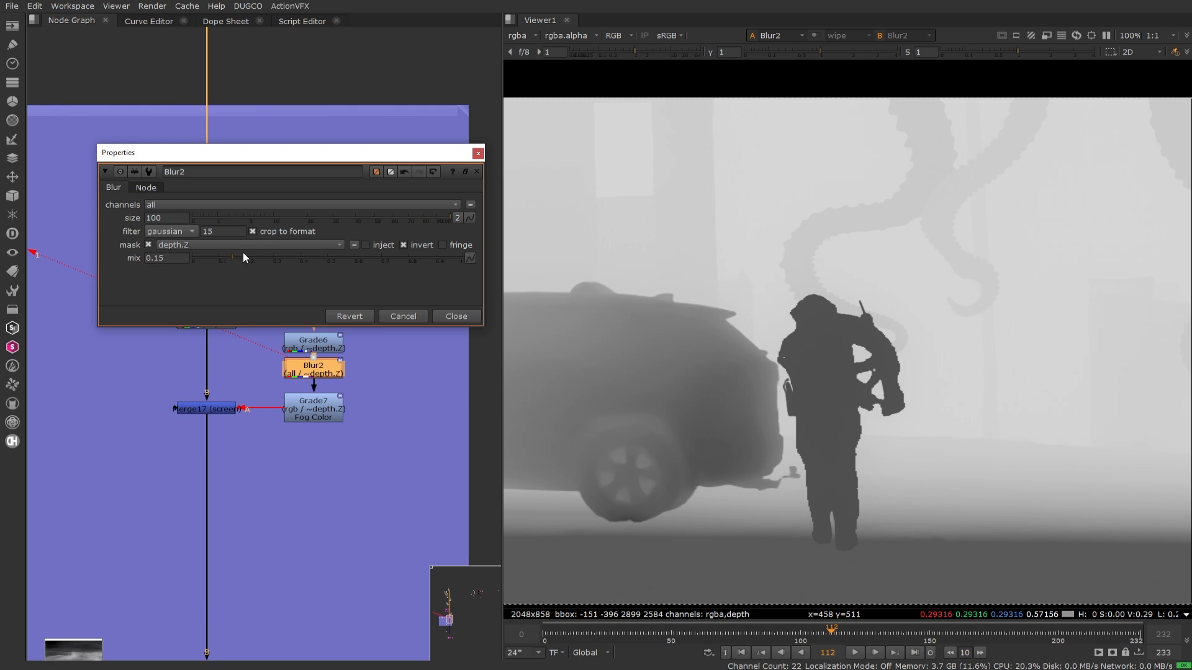
pyautogui.moveTo(243, 253); pyautogui.dragTo(497, 255)
pyautogui.scroll(-2, 857, 247)
pyautogui.moveTo(858, 268); pyautogui.dragTo(826, 300, button='middle')
pyautogui.scroll(1, 826, 299)
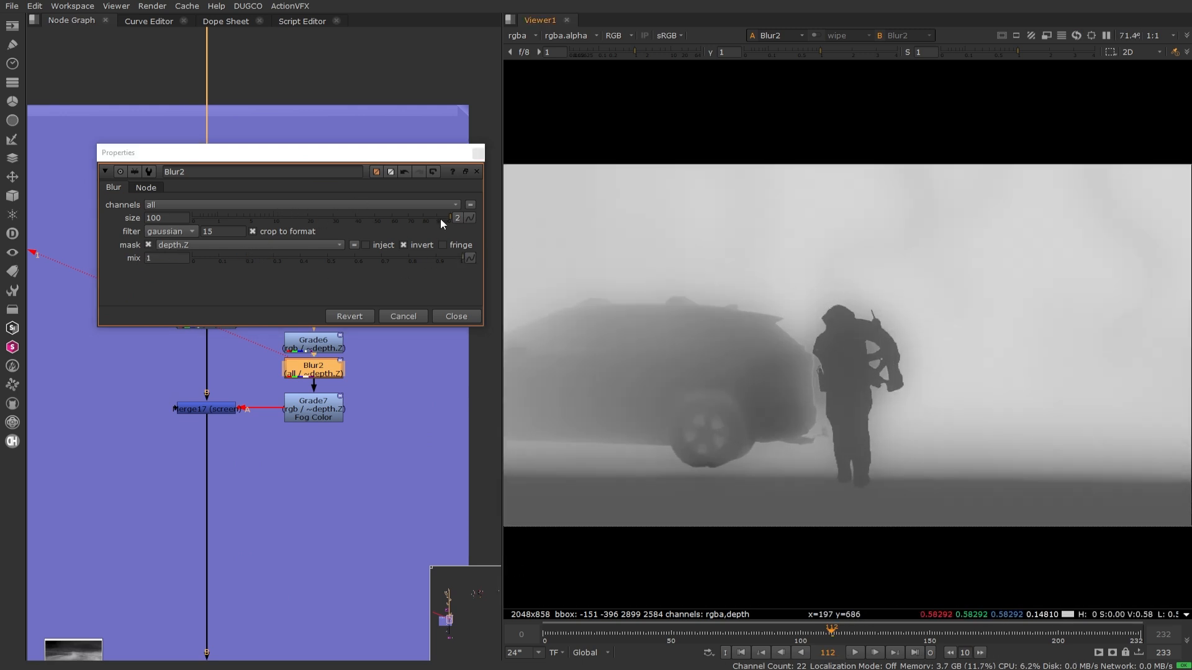
# - Test Blur2's size at 200 and 0, and set it to 60
pyautogui.moveTo(440, 218); pyautogui.dragTo(521, 220)
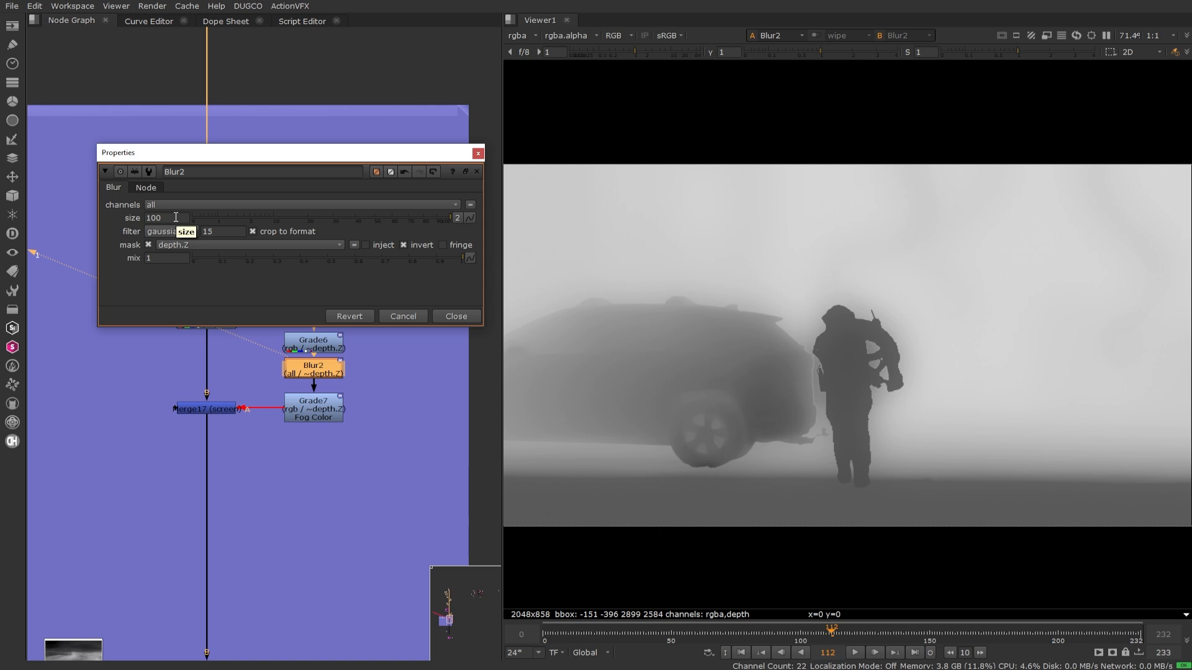
pyautogui.click(148, 217)
pyautogui.press('Up')
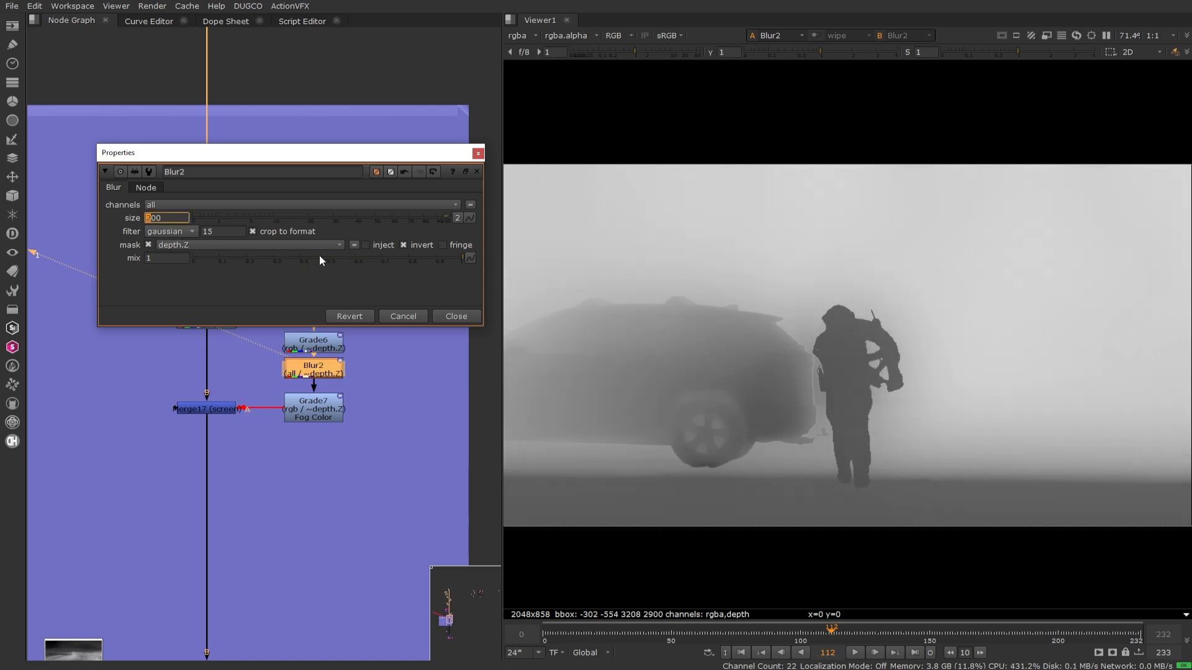
pyautogui.write('0')
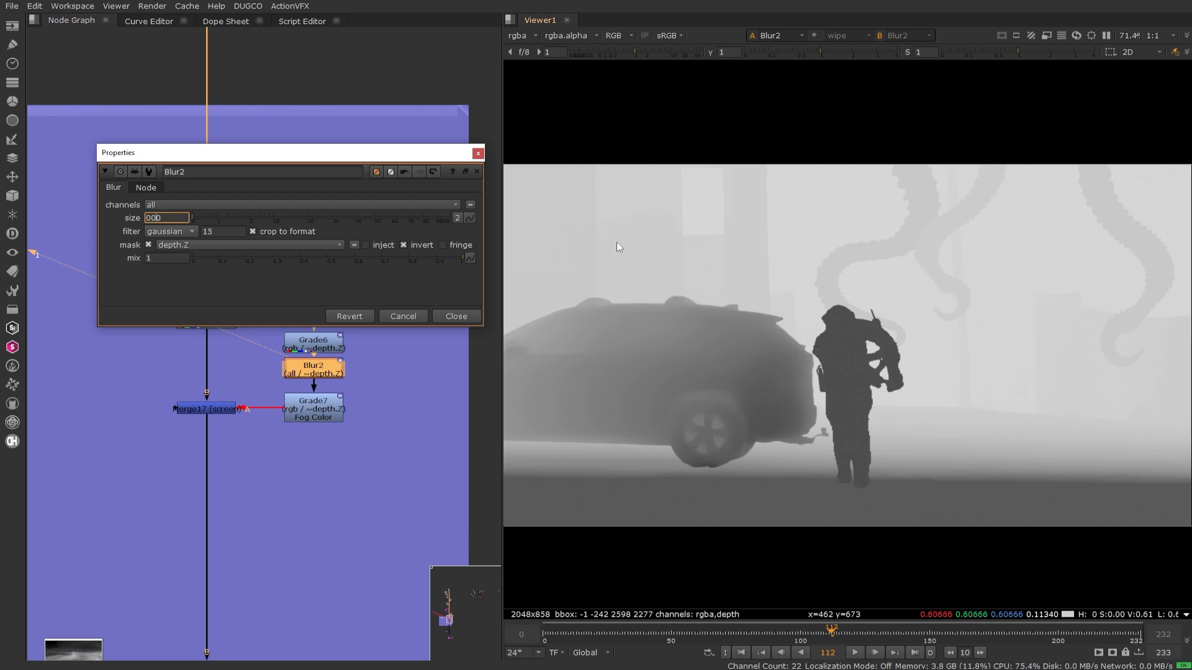
pyautogui.write('60')
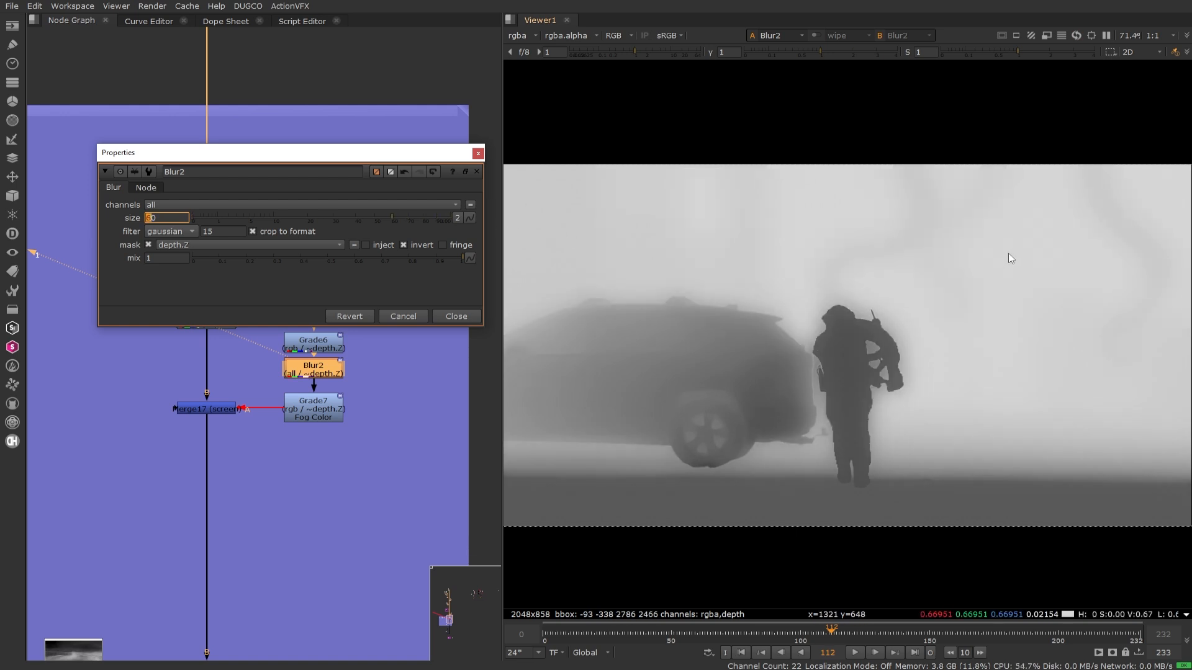
# - Try different blur sizes on Blur2, set its size to 50 and lower its mix to 0.2
pyautogui.press('Down')
pyautogui.press('Down')
pyautogui.press('Down')
pyautogui.press('Up')
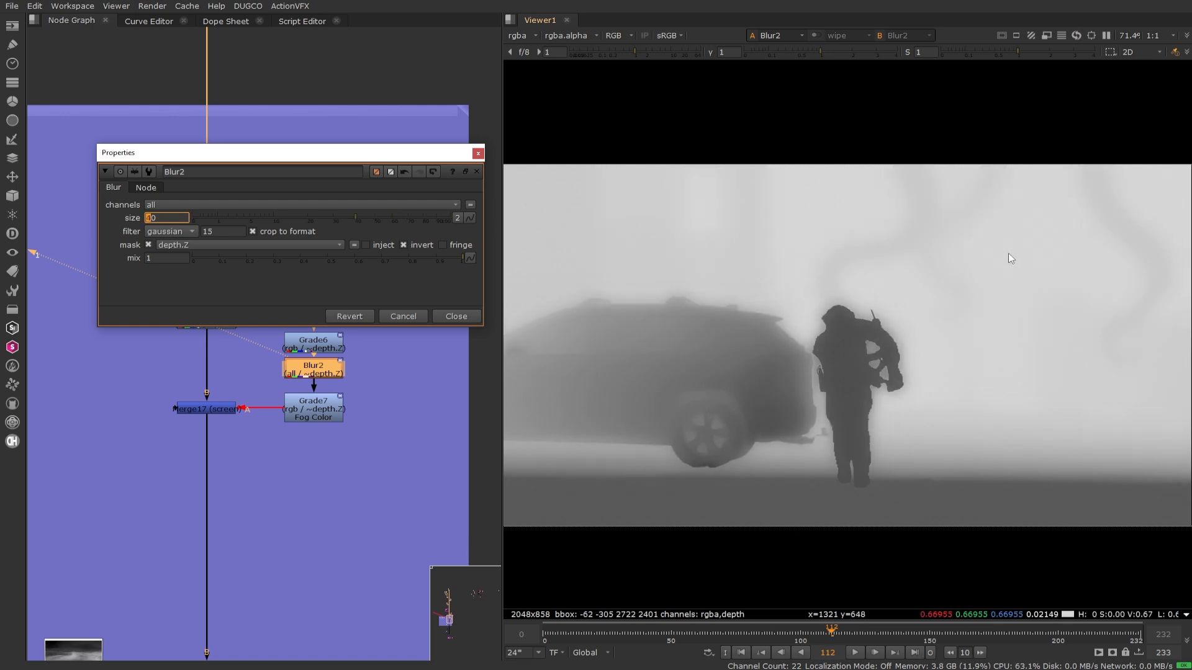
pyautogui.press('Up')
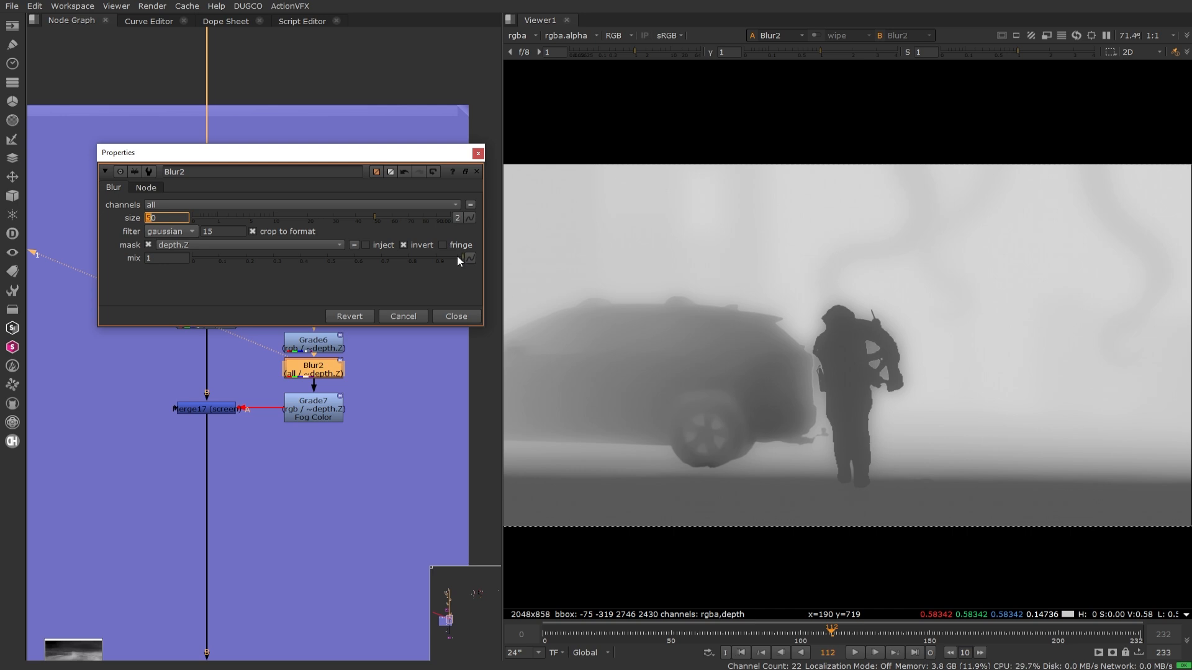
pyautogui.moveTo(457, 256); pyautogui.dragTo(247, 256)
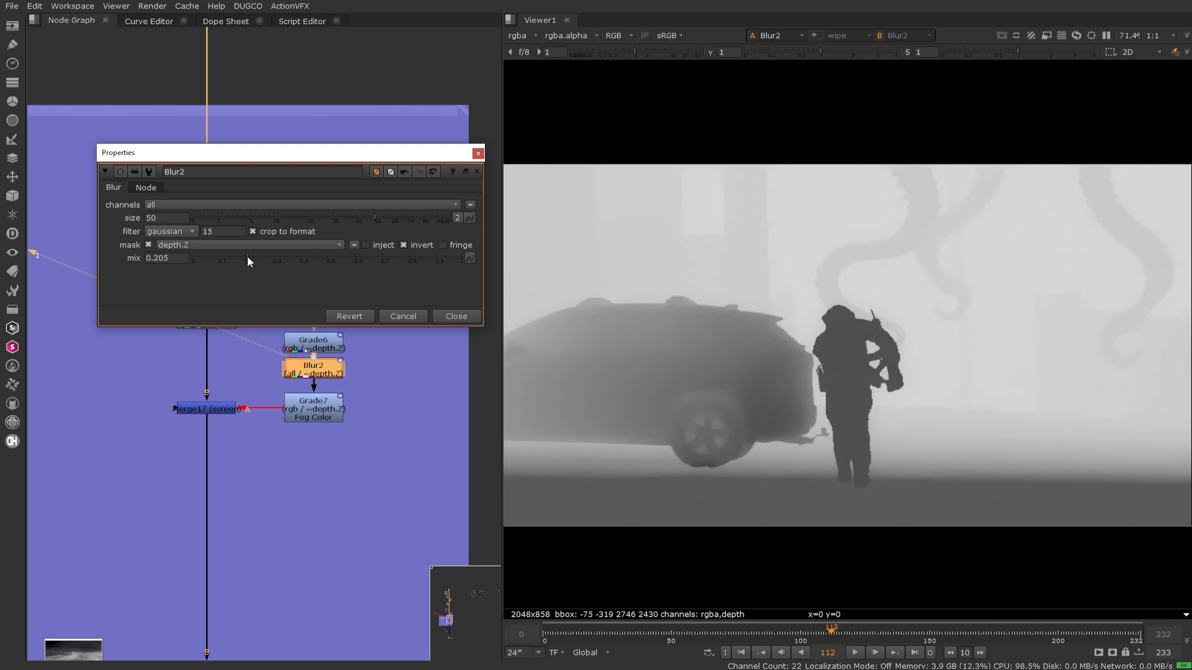
# - Compare the tentacle edges up close with Blur2 disabled and enabled, leave it enabled and close its properties
pyautogui.scroll(5, 933, 293)
pyautogui.scroll(3, 884, 197)
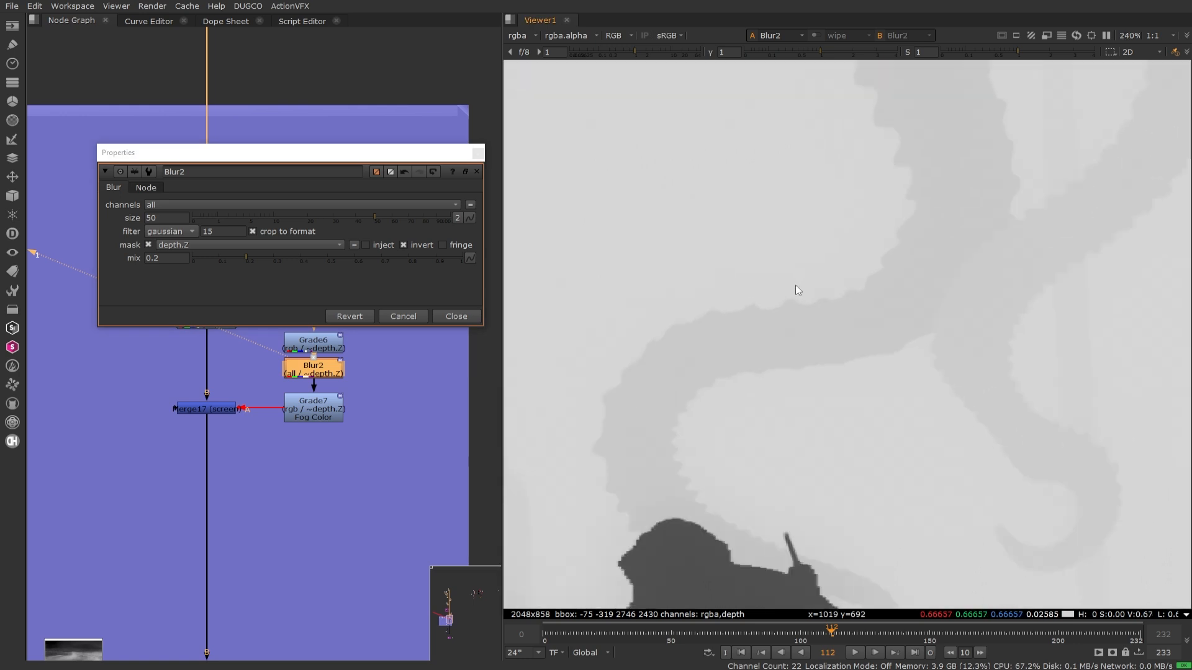
pyautogui.click(337, 372)
pyautogui.press('d')
pyautogui.press('d')
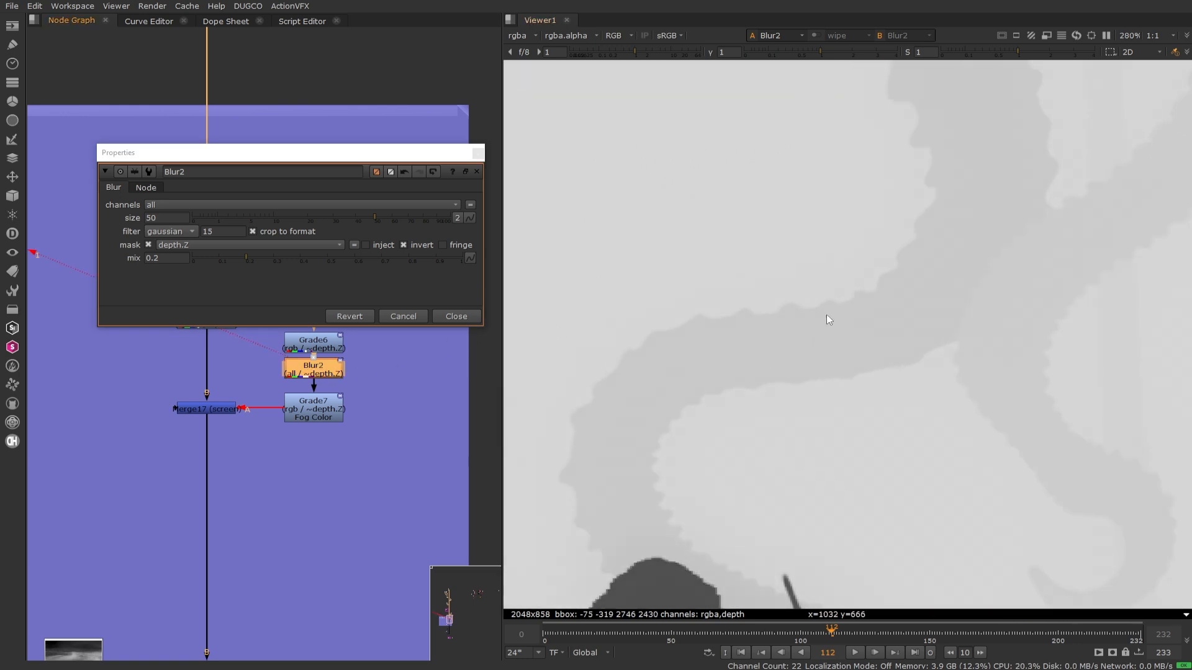
pyautogui.scroll(5, 826, 310)
pyautogui.press('d')
pyautogui.press('d')
pyautogui.press('d')
pyautogui.press('d')
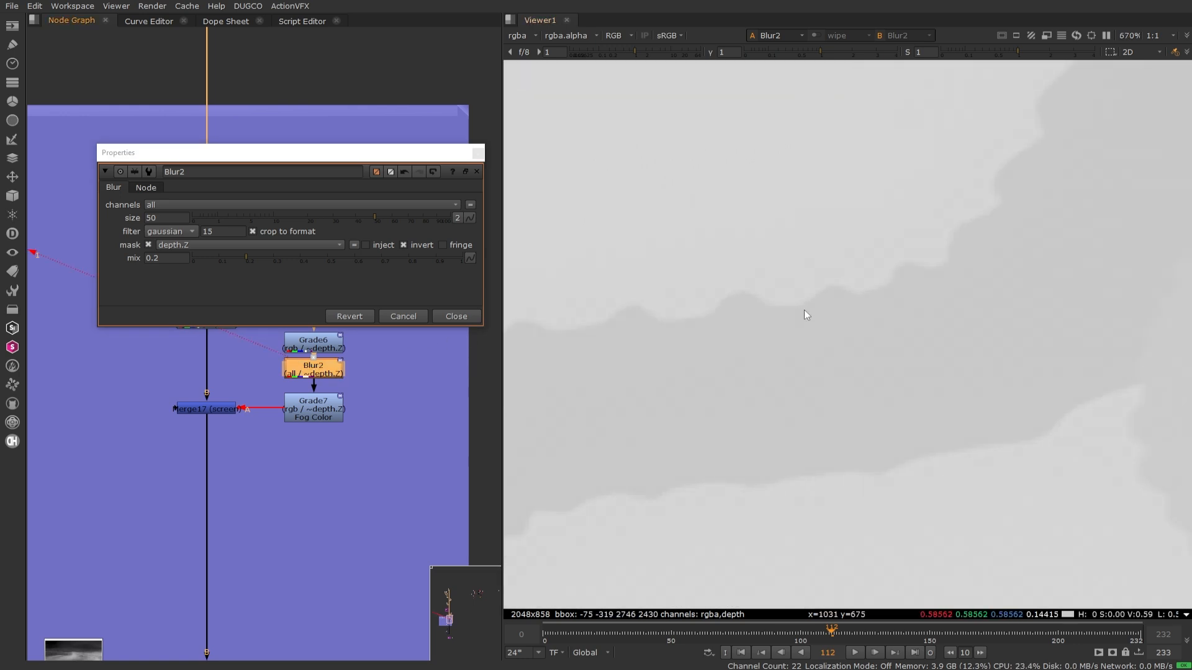
pyautogui.press('d')
pyautogui.press('d')
pyautogui.press('d')
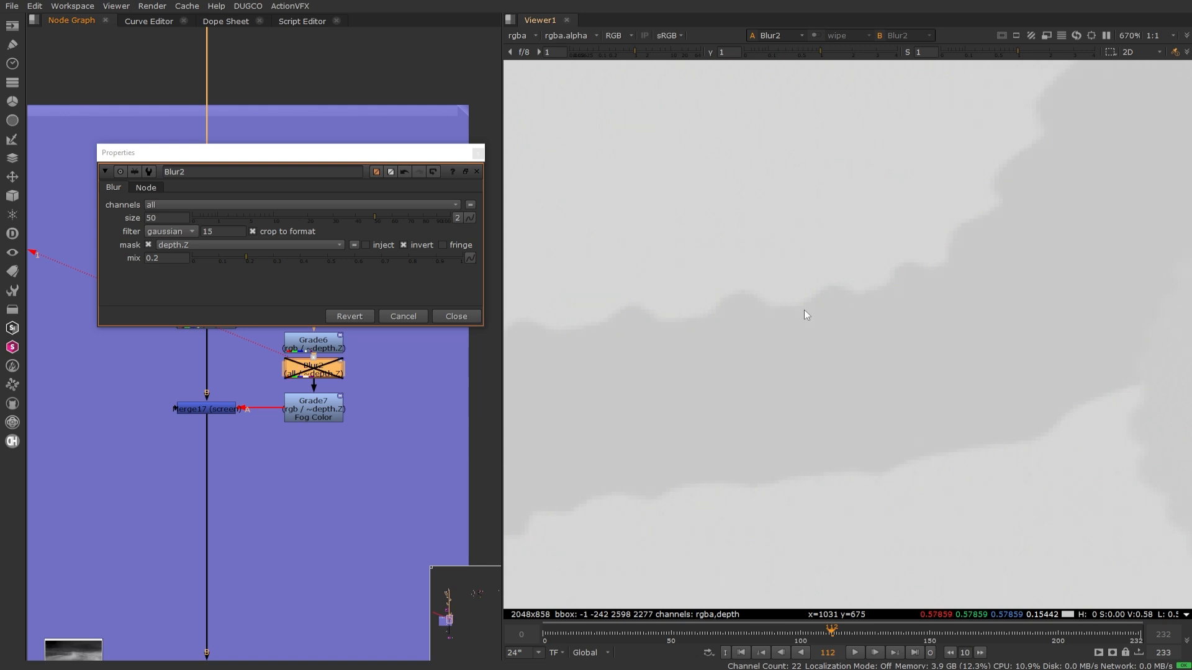
pyautogui.press('d')
pyautogui.scroll(-8, 803, 310)
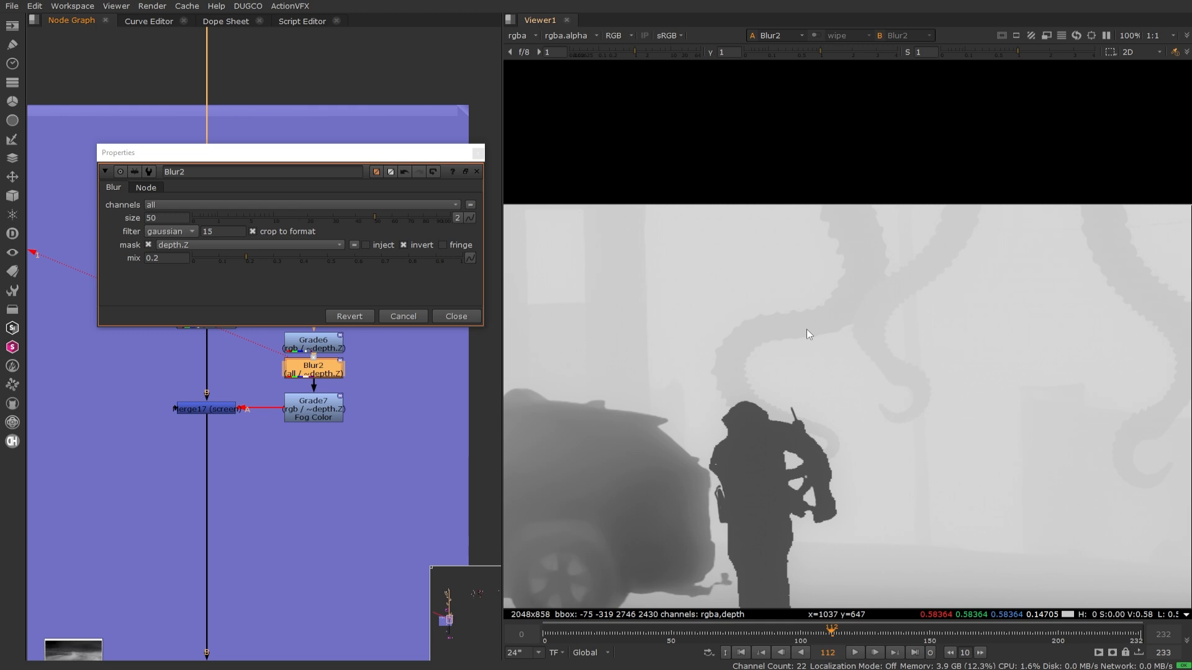
pyautogui.click(456, 317)
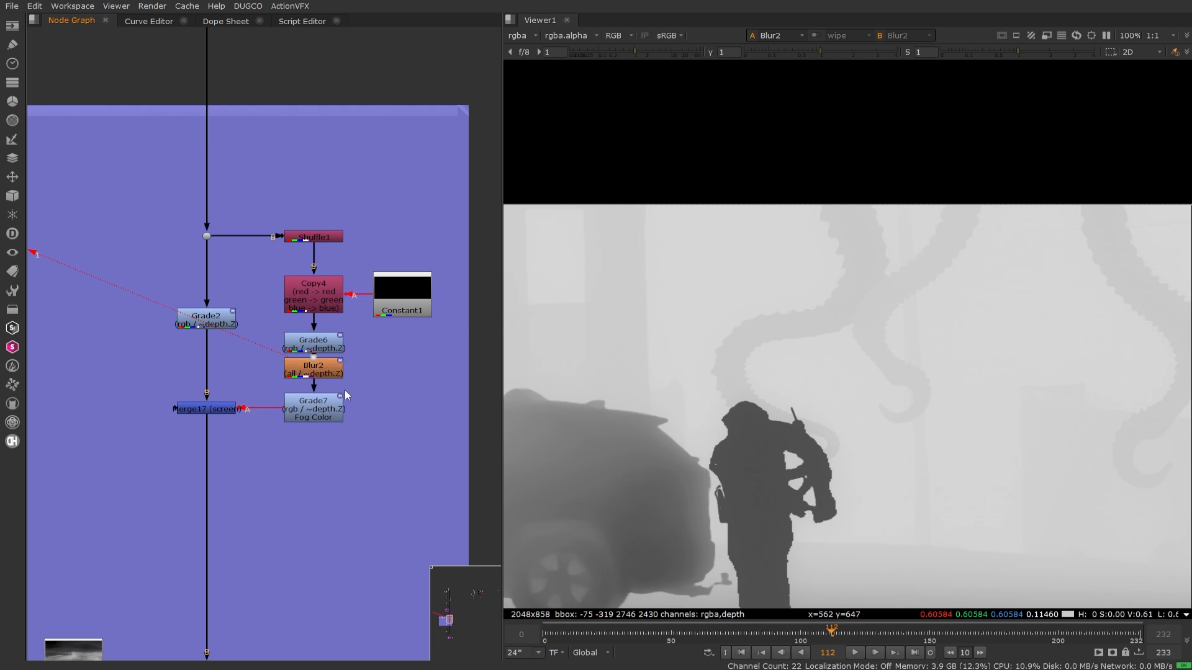
# - Fit the frame and view the Grade7 Fog Color output across the whole image
pyautogui.press('f')
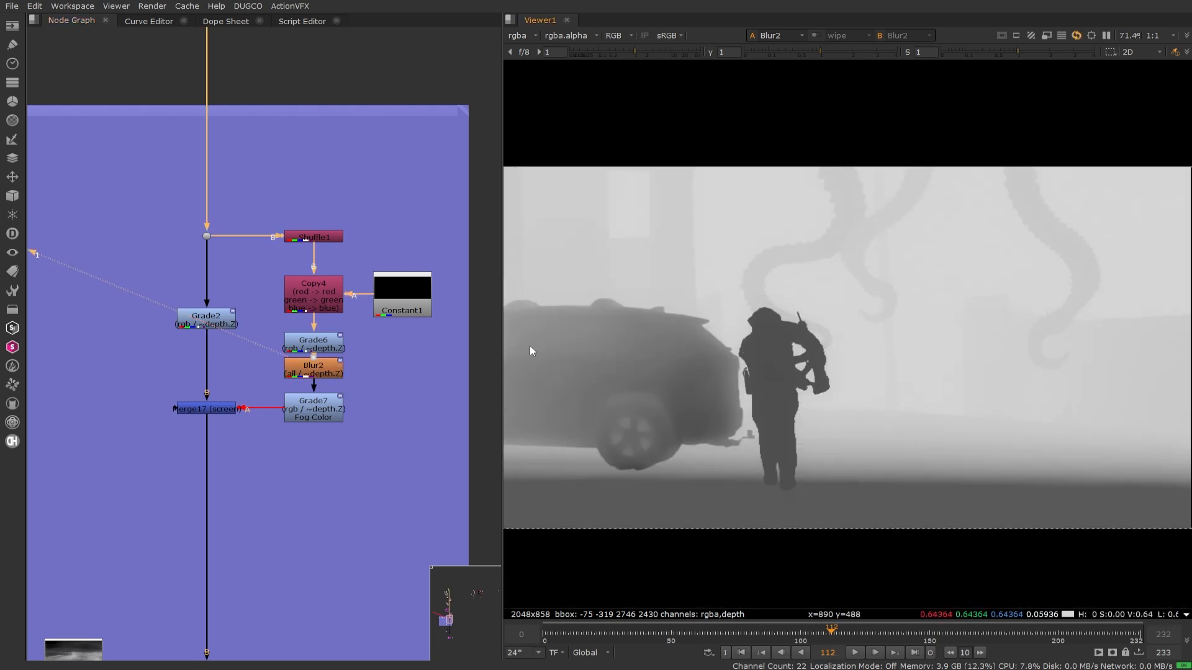
pyautogui.click(310, 404)
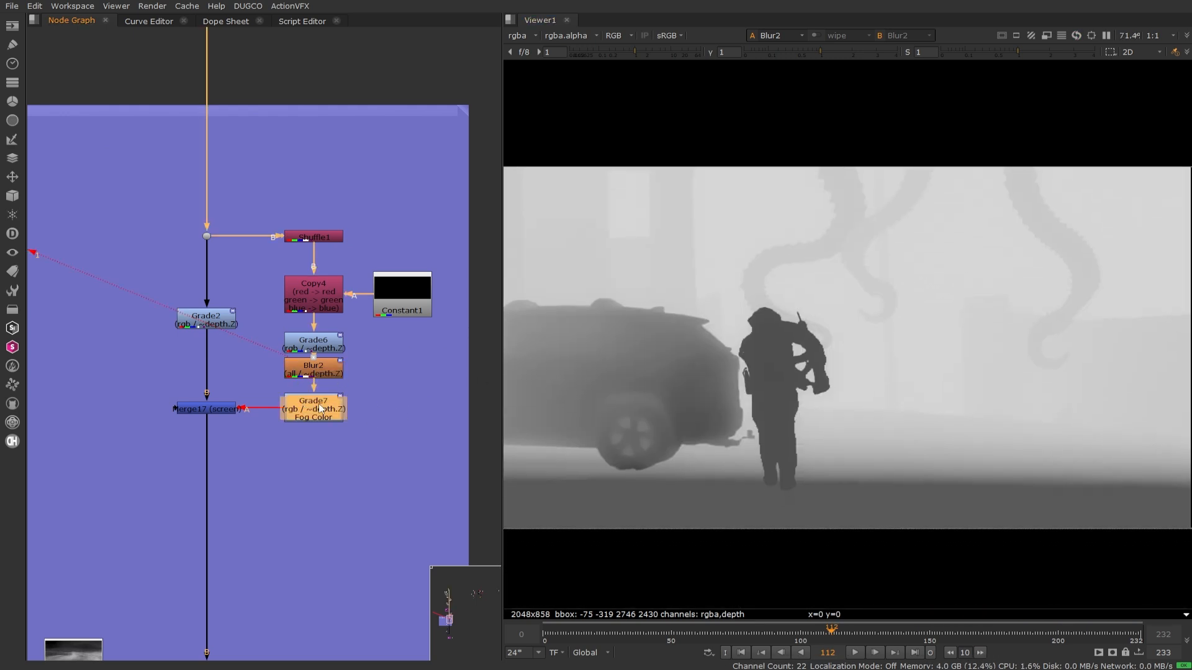
pyautogui.press('1')
pyautogui.click(391, 401)
pyautogui.scroll(-1, 724, 343)
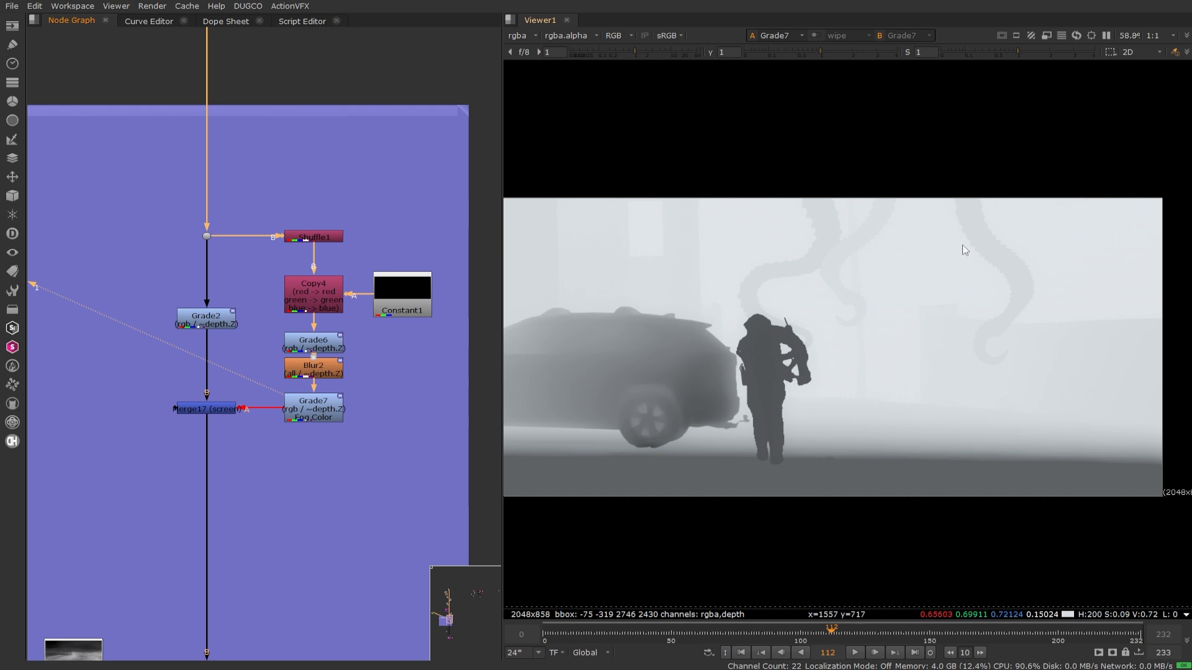
# - View the Read28 mood board and examine the pale fog and dark silhouette in its lower reference image
pyautogui.scroll(-7, 448, 311)
pyautogui.moveTo(373, 351); pyautogui.dragTo(340, 128, button='middle')
pyautogui.moveTo(356, 296); pyautogui.dragTo(316, 189, button='middle')
pyautogui.scroll(5, 310, 395)
pyautogui.click(308, 409)
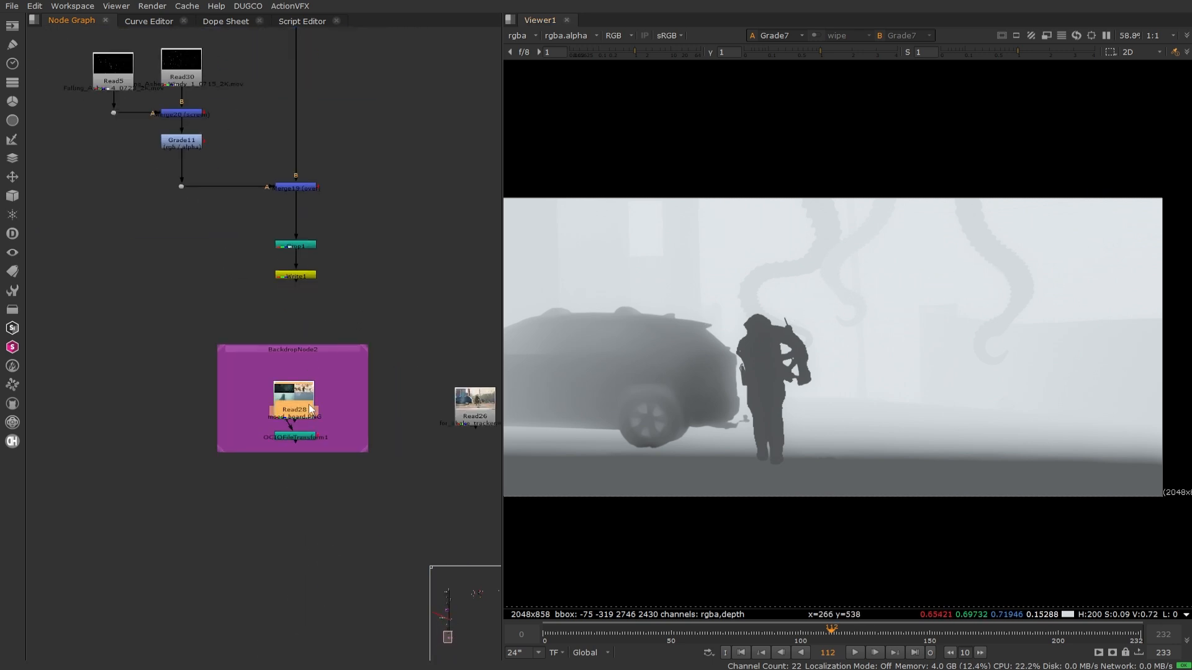
pyautogui.press('1')
pyautogui.moveTo(838, 359); pyautogui.dragTo(875, 319, button='middle')
pyautogui.scroll(-5, 916, 315)
pyautogui.scroll(4, 860, 310)
pyautogui.scroll(3, 875, 325)
pyautogui.scroll(-2, 875, 319)
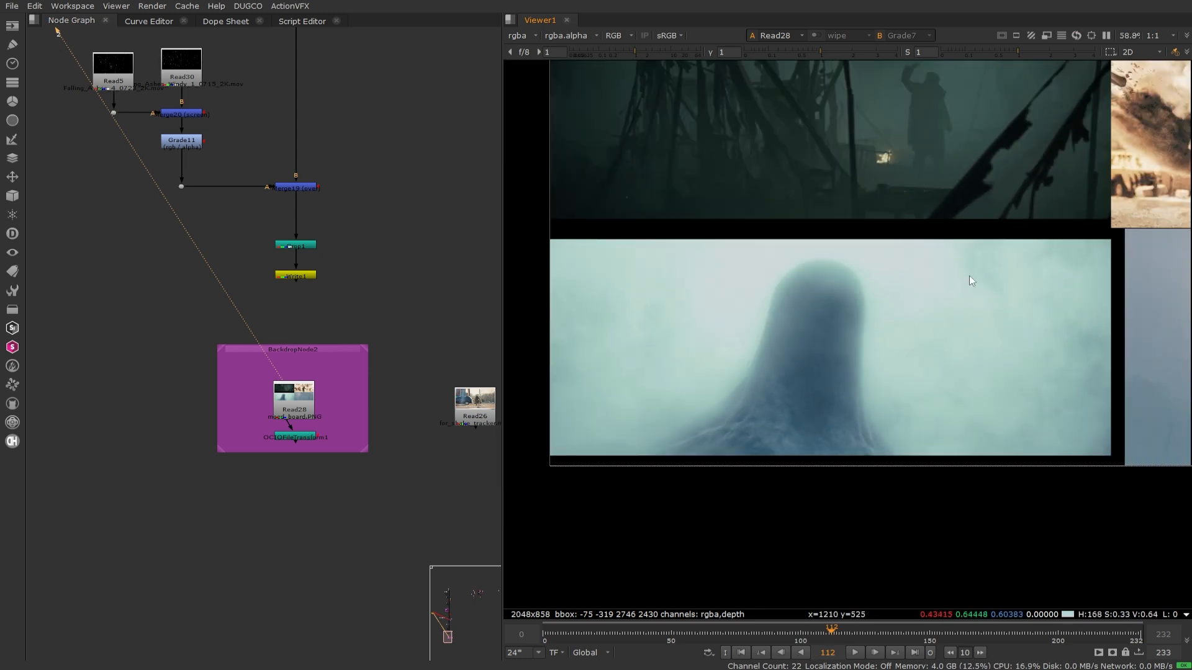
pyautogui.scroll(2, 835, 293)
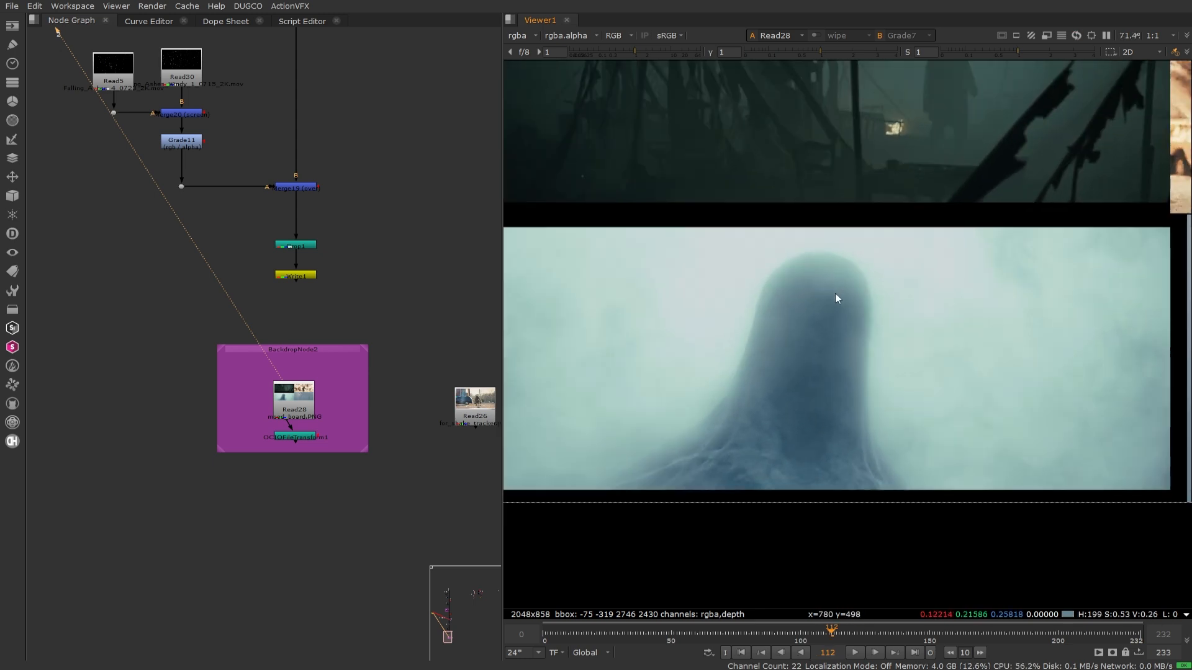
pyautogui.moveTo(835, 293); pyautogui.dragTo(883, 293, button='middle')
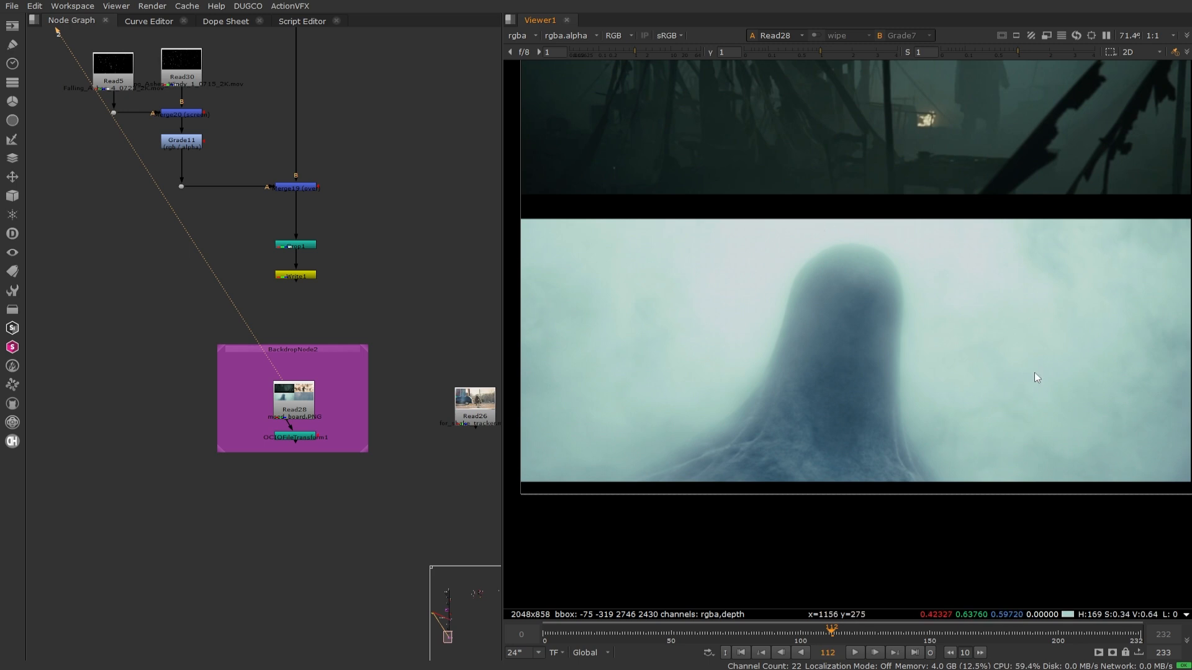
# - Assign the Read28 mood board to viewer input 1 and the Grade7 fog to viewer input 2
pyautogui.scroll(-3, 389, 368)
pyautogui.moveTo(386, 277); pyautogui.dragTo(320, 573, button='middle')
pyautogui.moveTo(339, 260); pyautogui.dragTo(343, 197, button='middle')
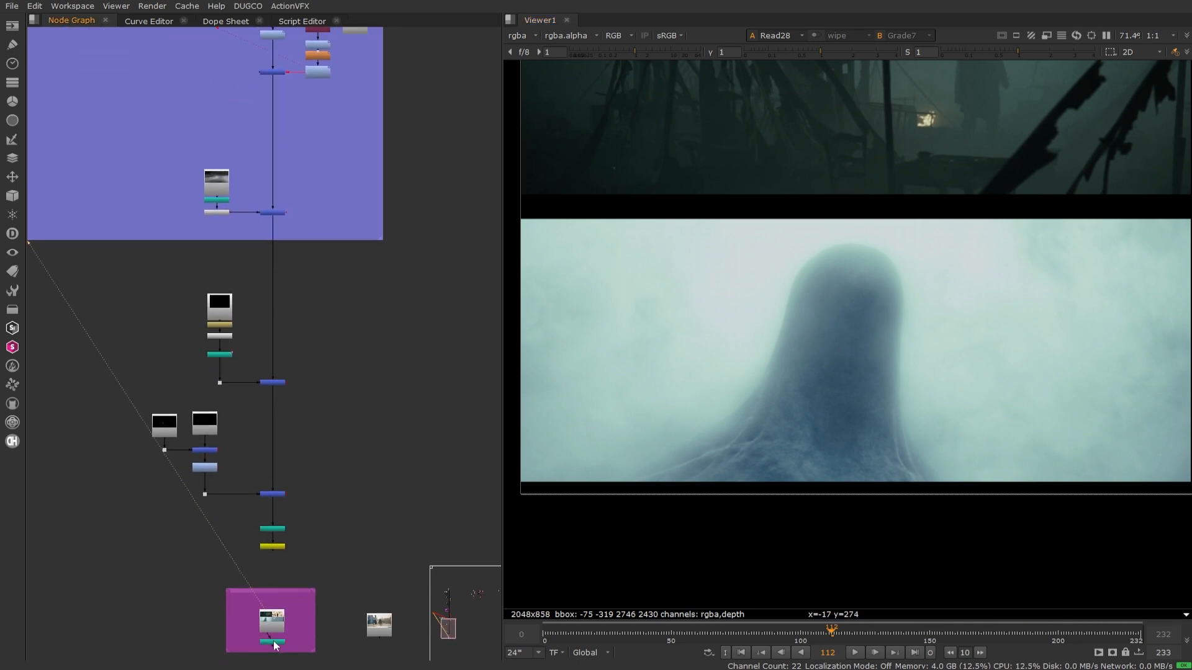
pyautogui.moveTo(331, 536); pyautogui.dragTo(358, 452, button='middle')
pyautogui.click(300, 539)
pyautogui.press('1')
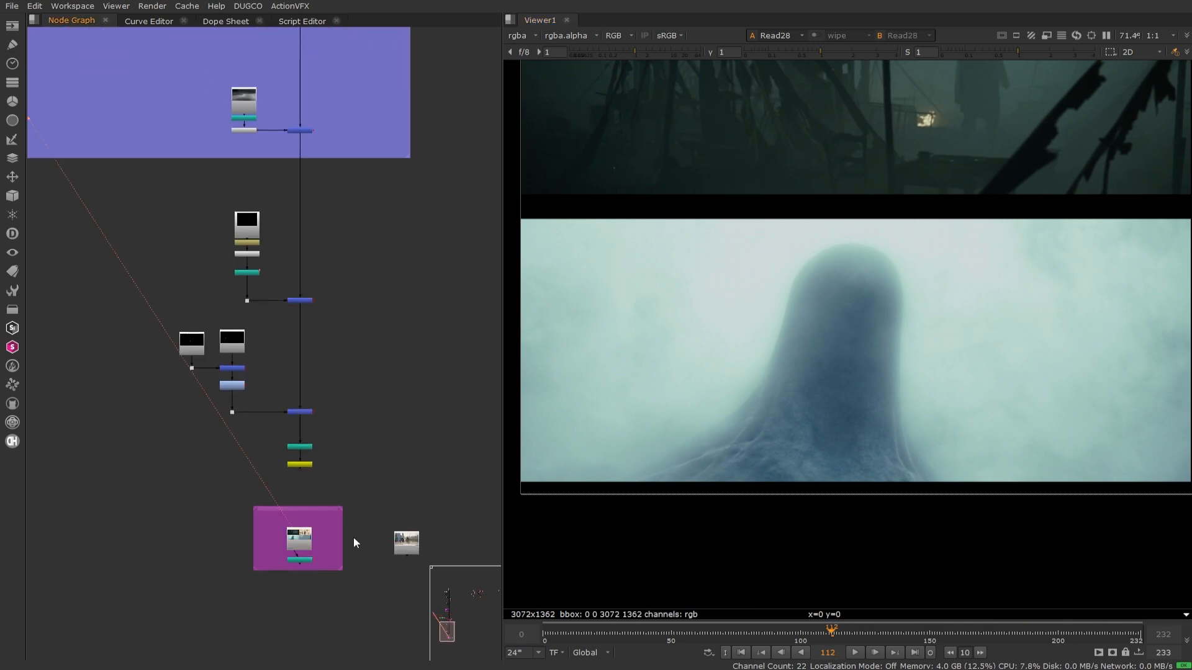
pyautogui.moveTo(393, 291); pyautogui.dragTo(395, 614, button='middle')
pyautogui.moveTo(376, 260); pyautogui.dragTo(377, 301, button='middle')
pyautogui.scroll(5, 349, 356)
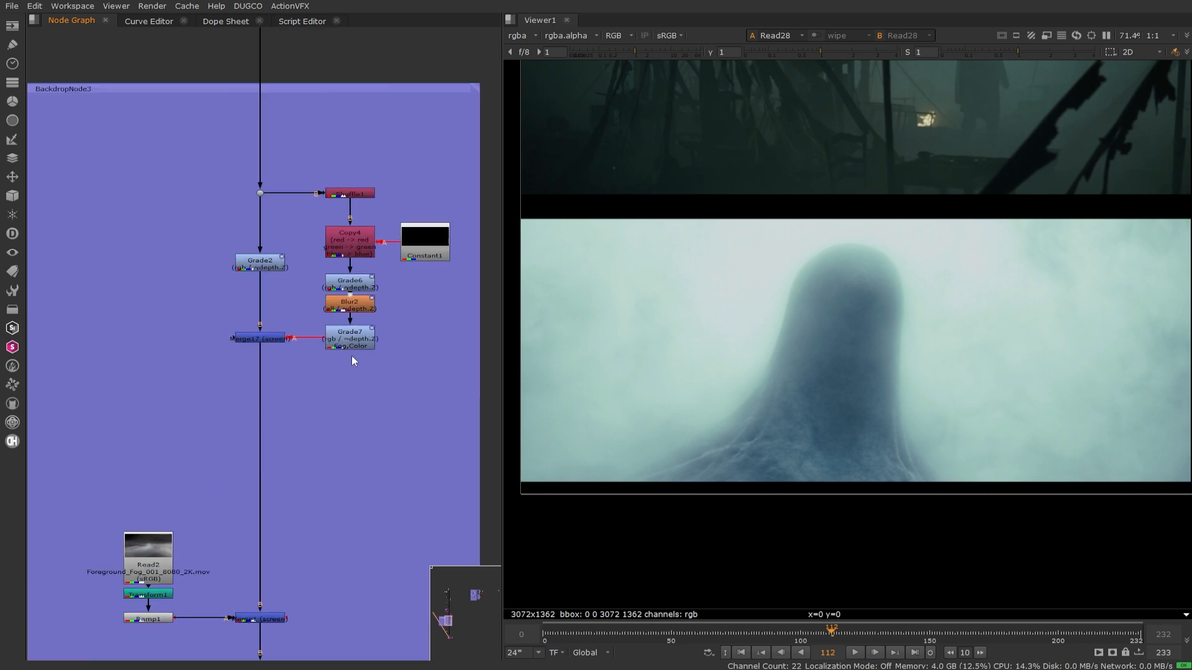
pyautogui.click(355, 336)
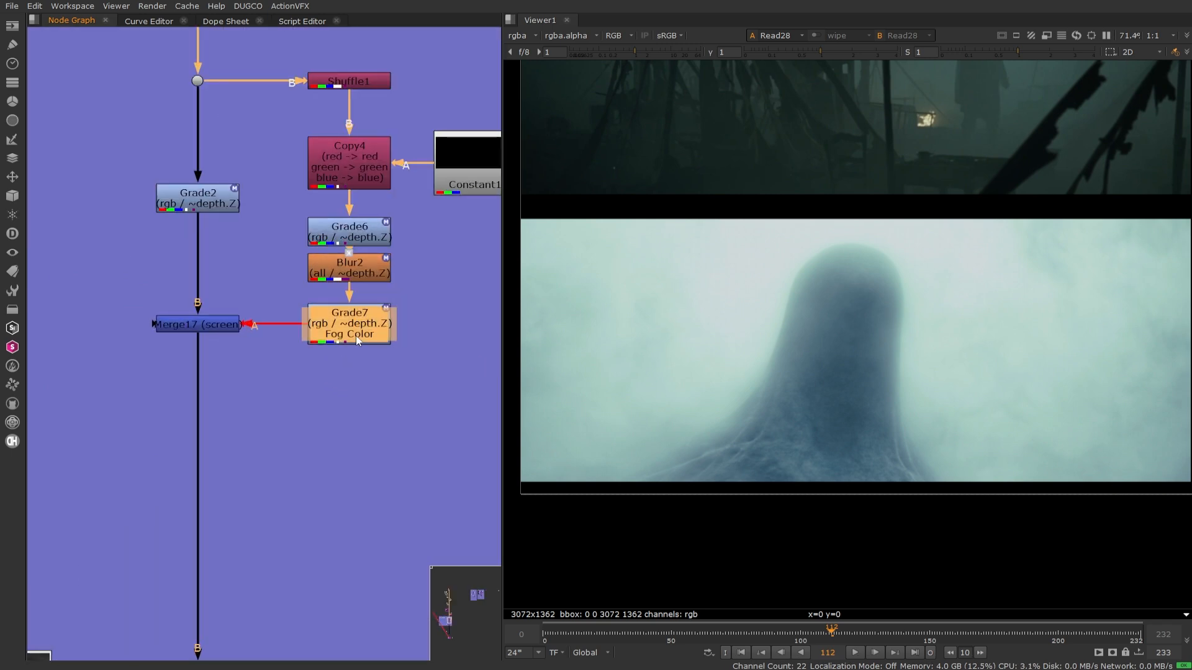
pyautogui.press('2')
pyautogui.scroll(-2, 828, 434)
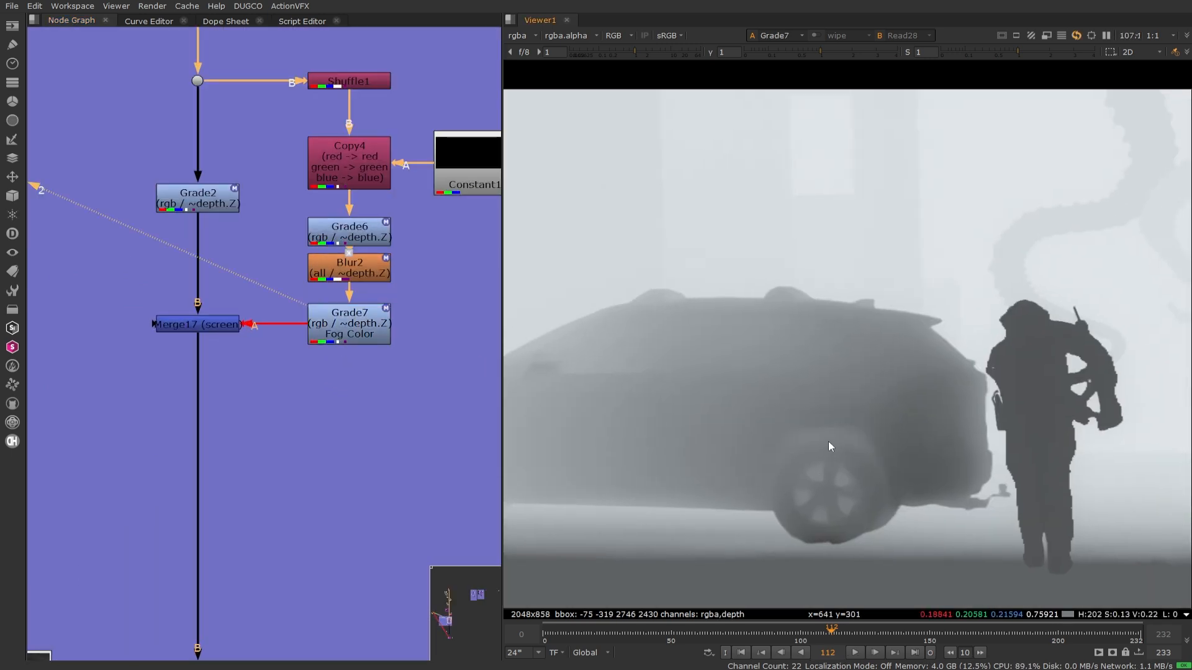
pyautogui.moveTo(929, 379); pyautogui.dragTo(806, 314, button='middle')
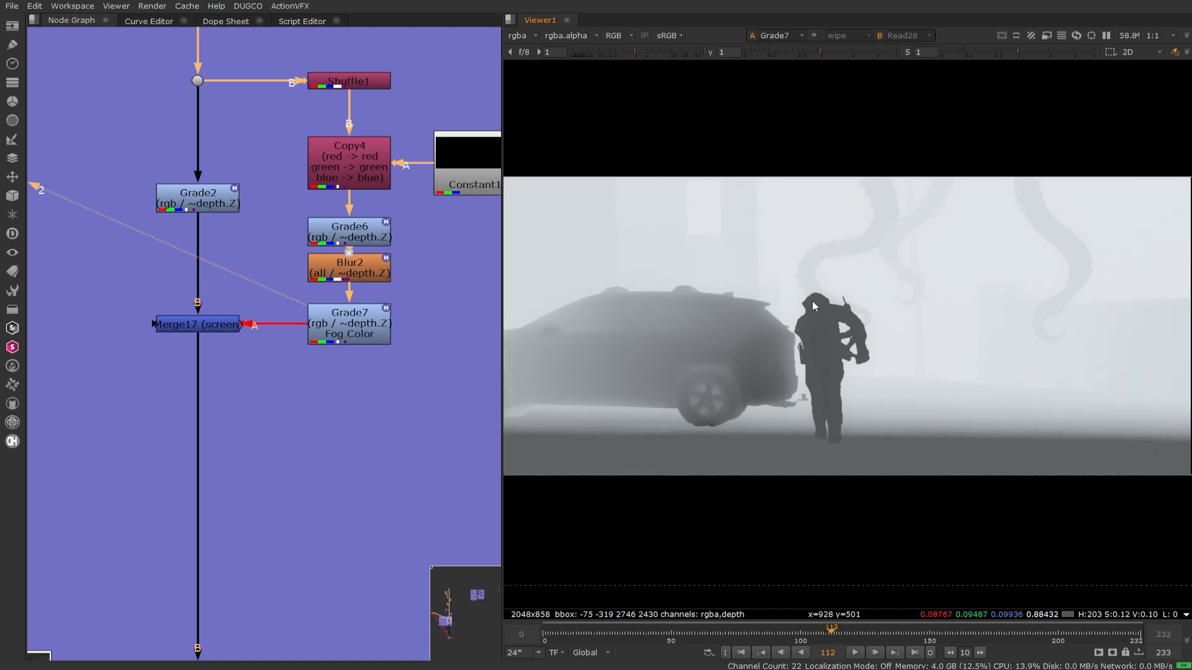
# - Enable the viewer wipe between Grade7 and Read28 and place its split so the fog sits beside the reference's pale fog
pyautogui.press('w')
pyautogui.moveTo(970, 346); pyautogui.dragTo(819, 287, button='middle')
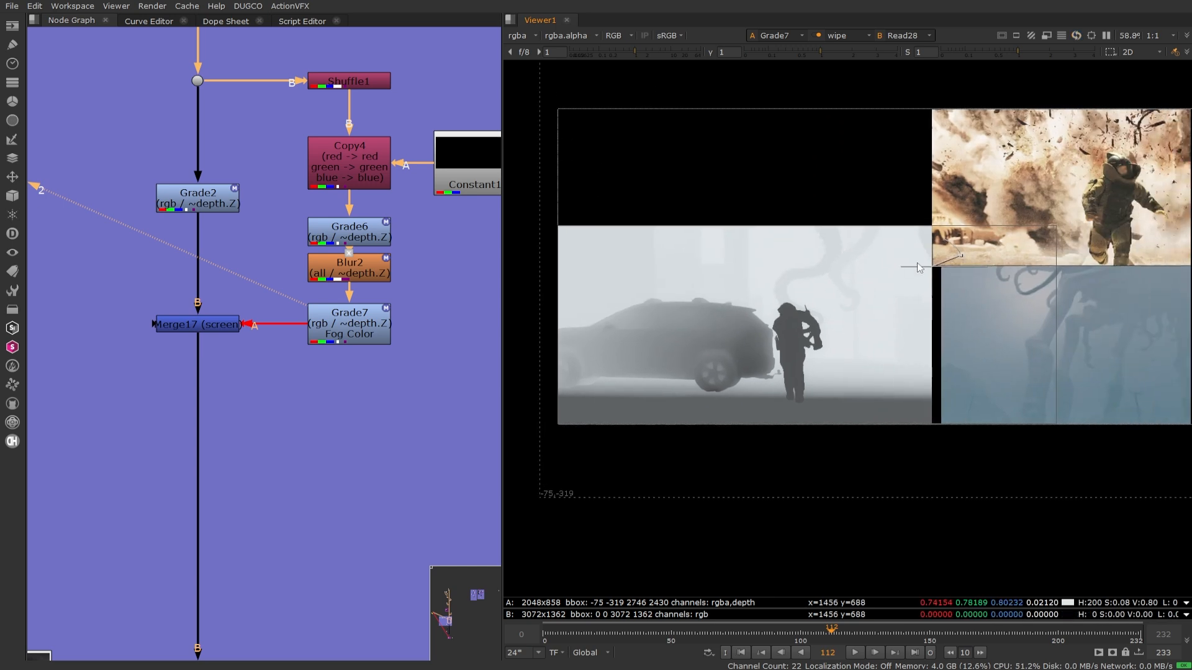
pyautogui.moveTo(936, 265); pyautogui.dragTo(705, 221)
pyautogui.scroll(5, 718, 309)
pyautogui.scroll(-4, 714, 279)
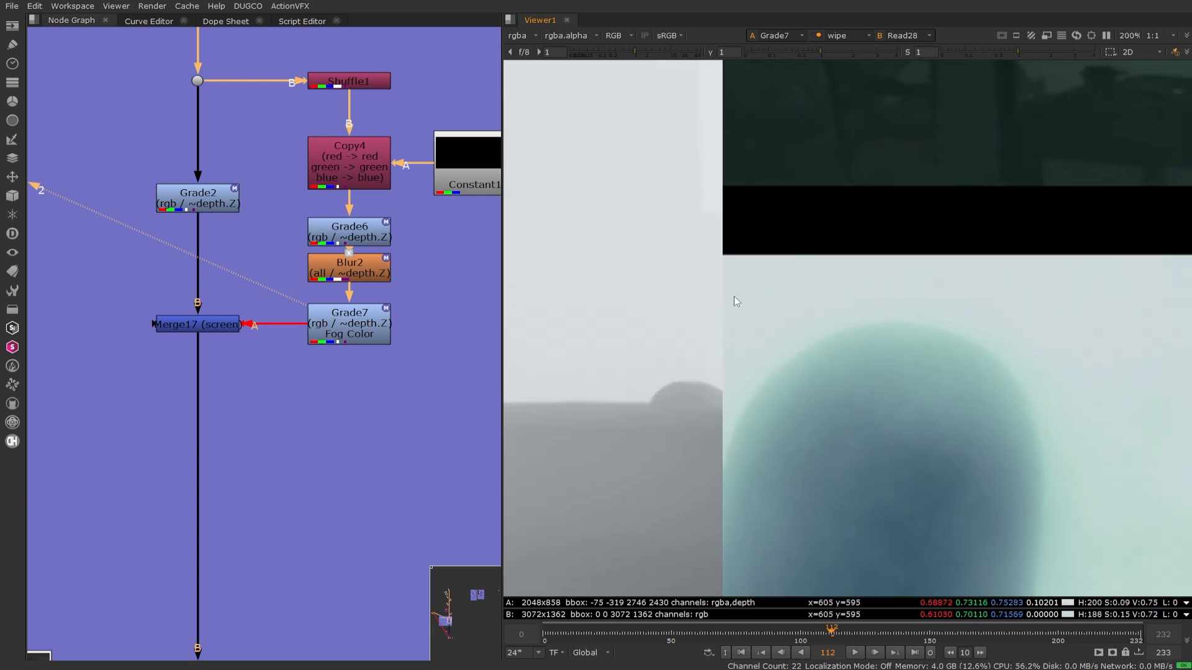
pyautogui.moveTo(758, 133); pyautogui.dragTo(708, 131)
pyautogui.scroll(2, 698, 254)
pyautogui.scroll(2, 692, 260)
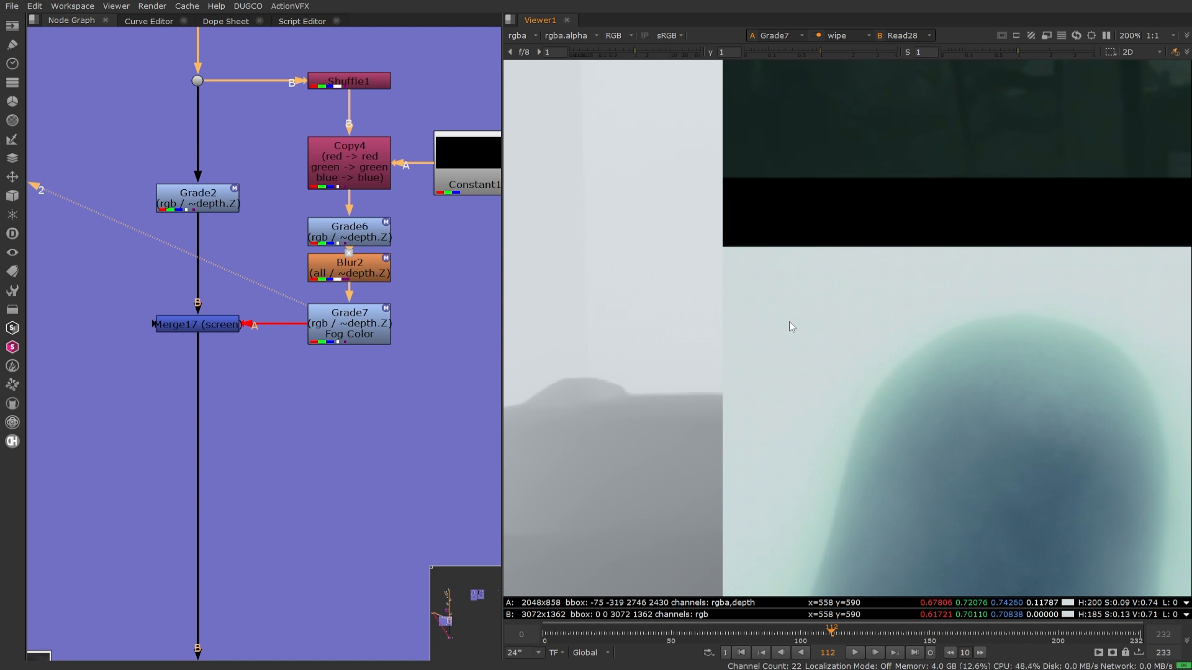
# - Show only the red channel, open Grade7's gamma color controls and set the red gamma to 1.1 to match the reference
pyautogui.press('b')
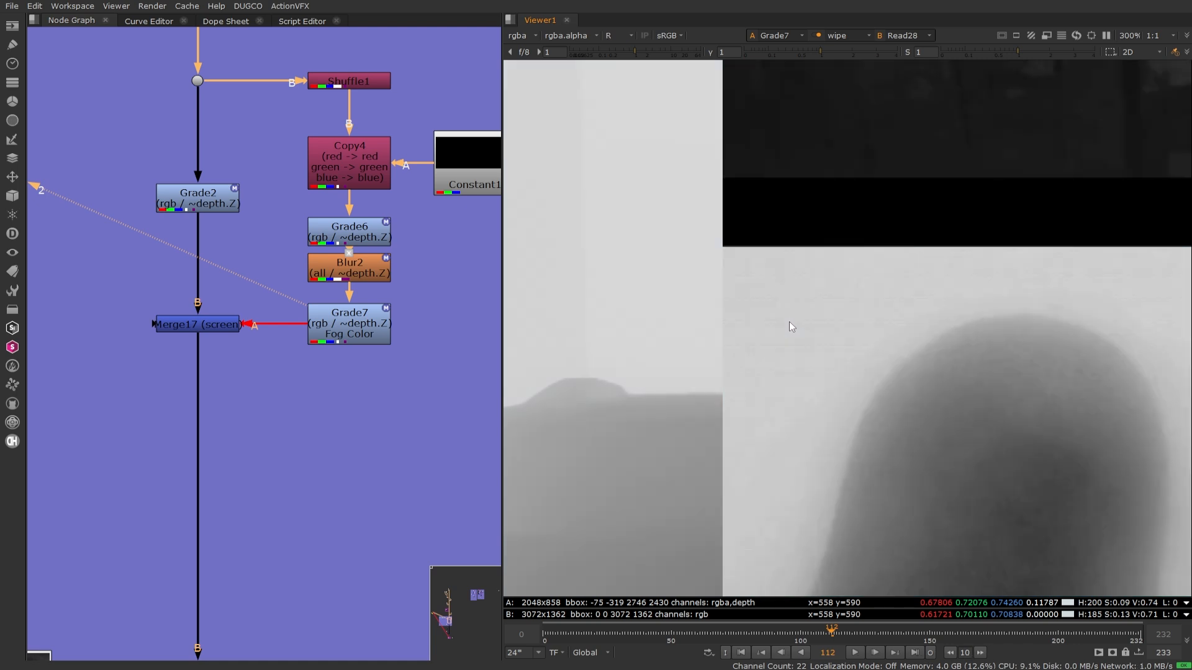
pyautogui.press('r')
pyautogui.doubleClick(374, 335)
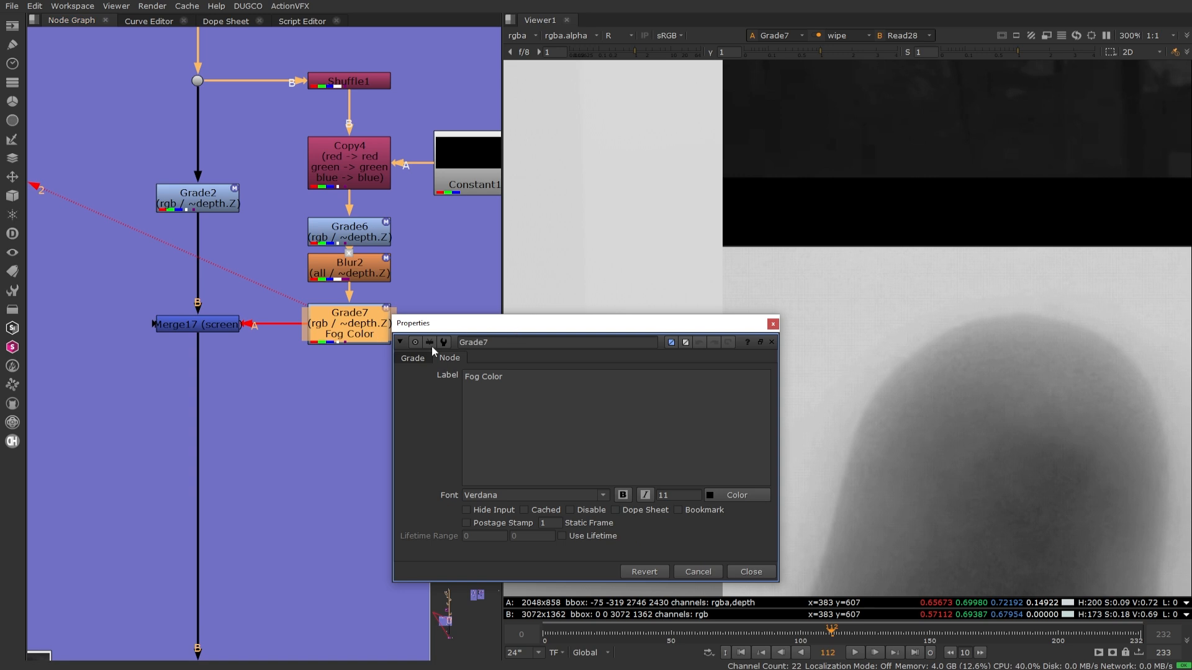
pyautogui.click(413, 358)
pyautogui.moveTo(508, 323); pyautogui.dragTo(219, 95)
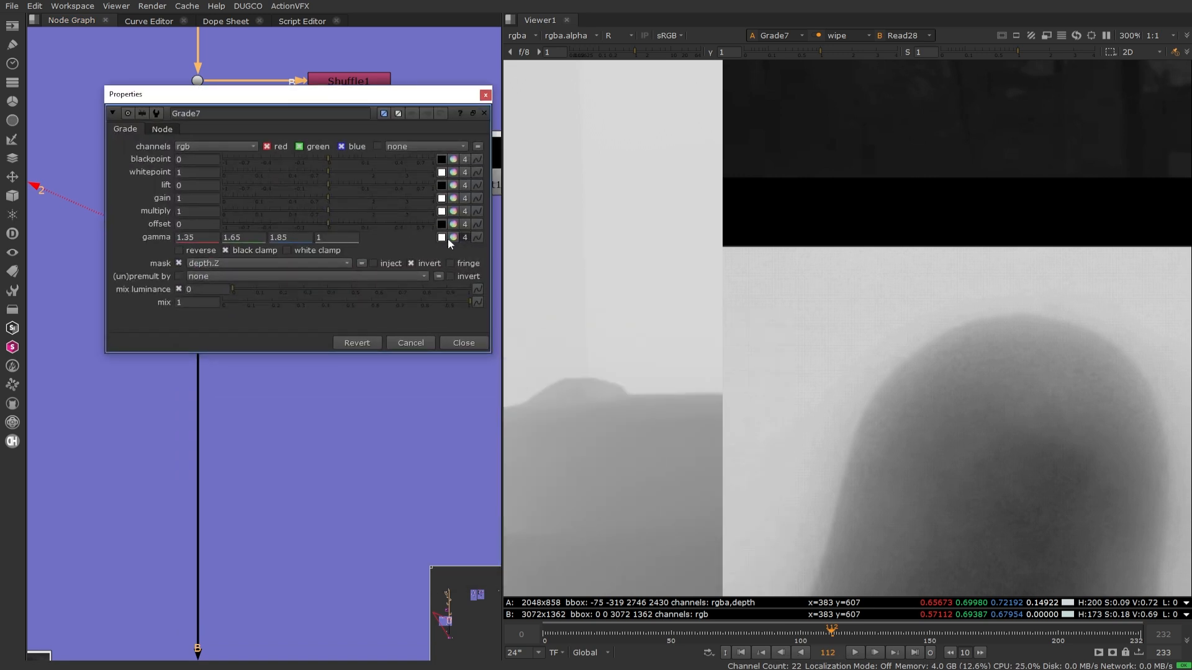
pyautogui.click(453, 238)
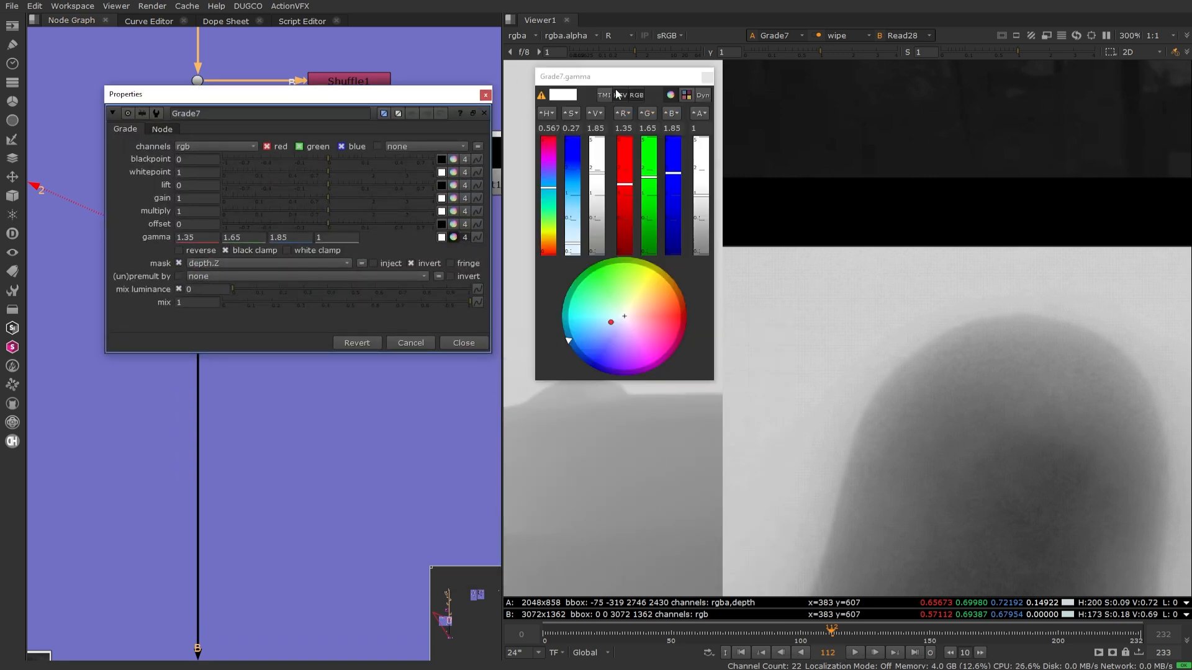
pyautogui.moveTo(616, 77); pyautogui.dragTo(358, 78)
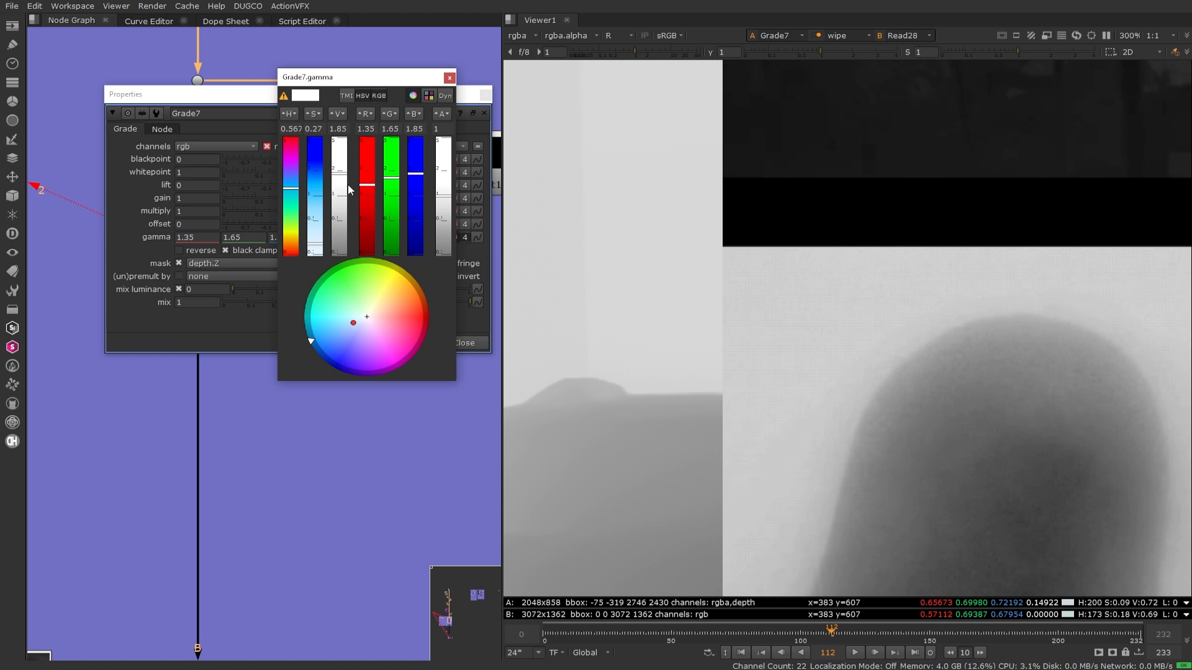
pyautogui.moveTo(367, 187); pyautogui.dragTo(369, 193)
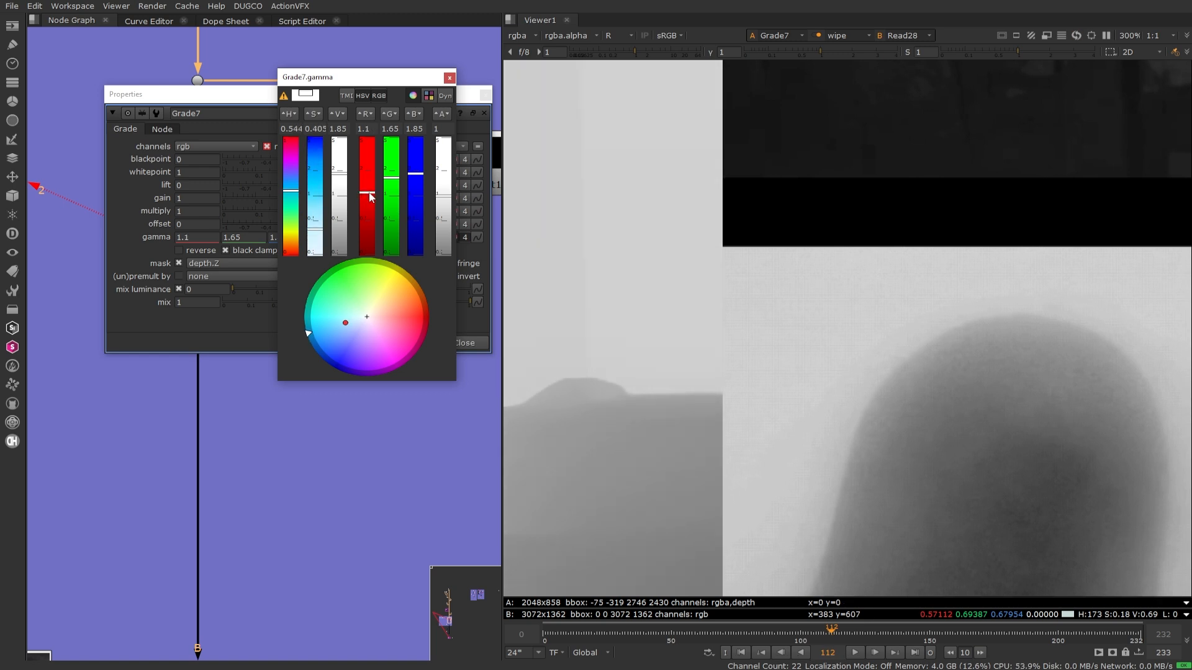
# - Match Grade7's green and blue channels to the reference individually, setting green gamma to 1.4 and blue gamma to 1.55
pyautogui.scroll(1, 781, 314)
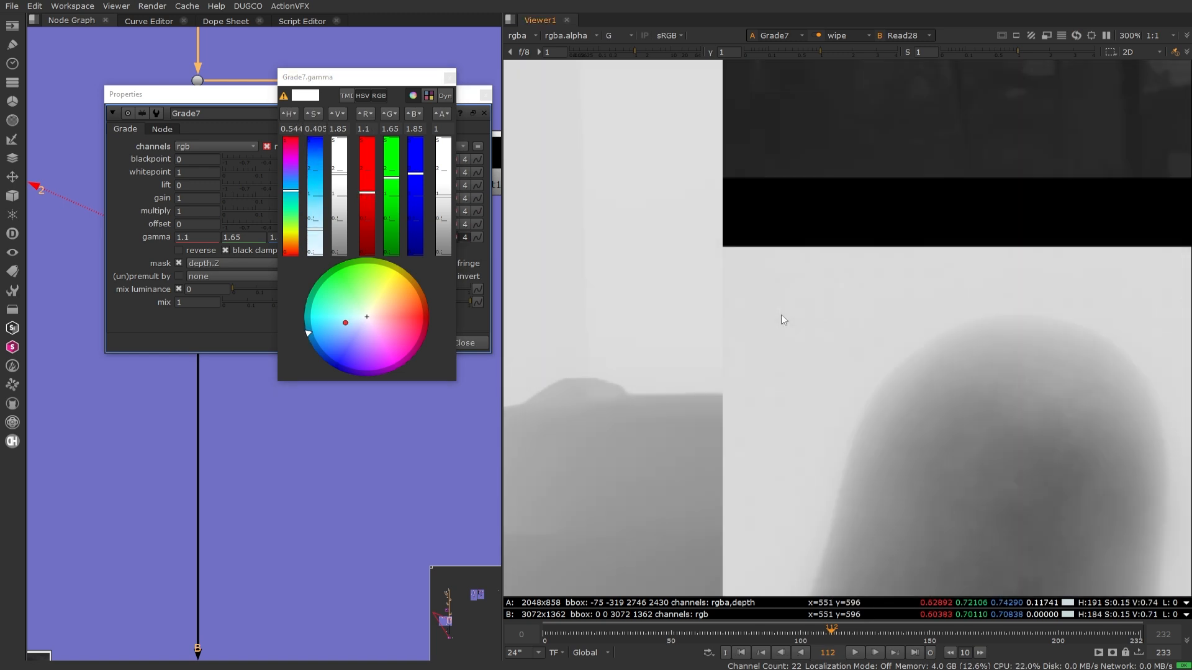
pyautogui.press('g')
pyautogui.scroll(1, 733, 340)
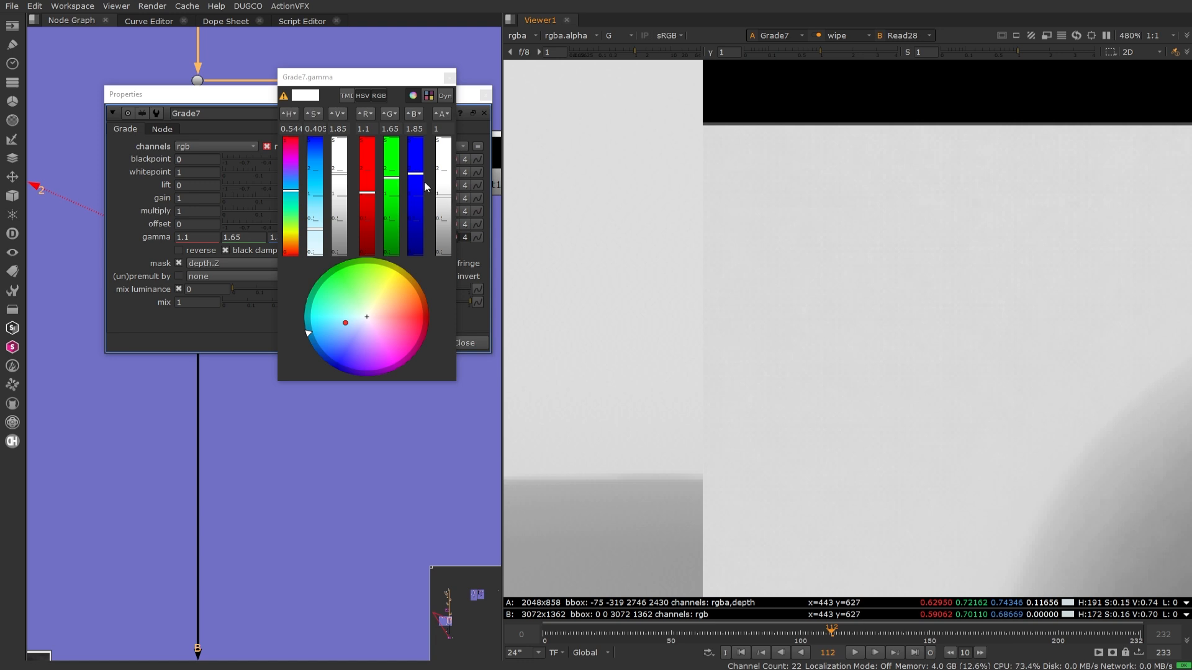
pyautogui.moveTo(392, 183); pyautogui.dragTo(395, 188)
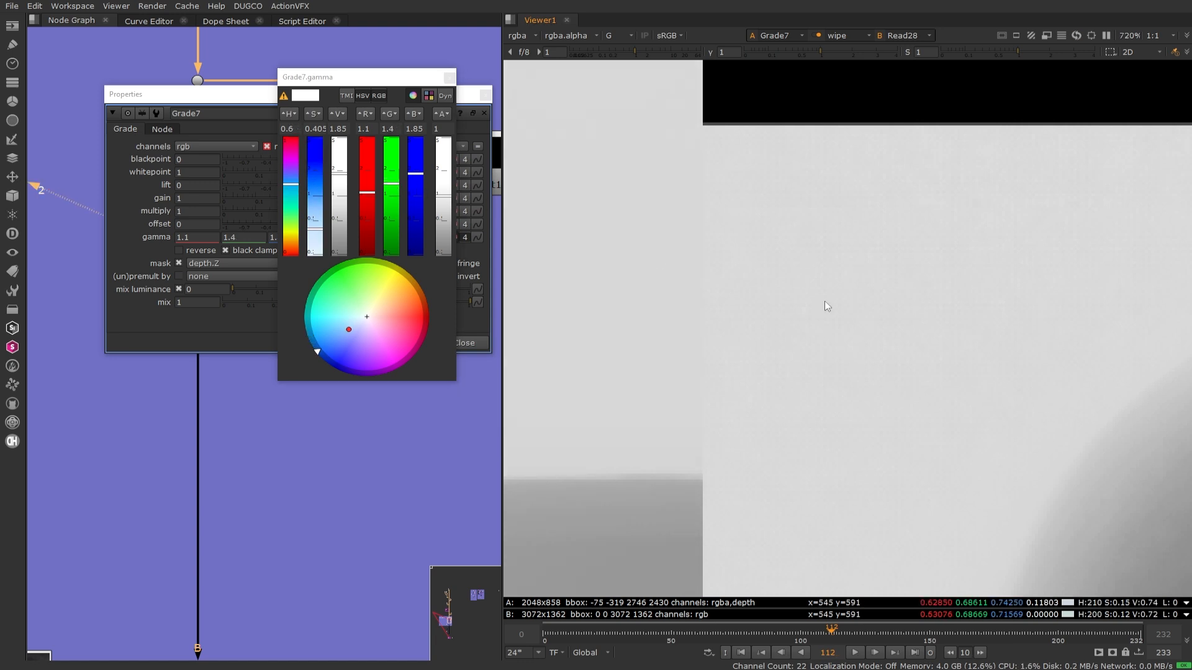
pyautogui.press('b')
pyautogui.moveTo(416, 178); pyautogui.dragTo(414, 186)
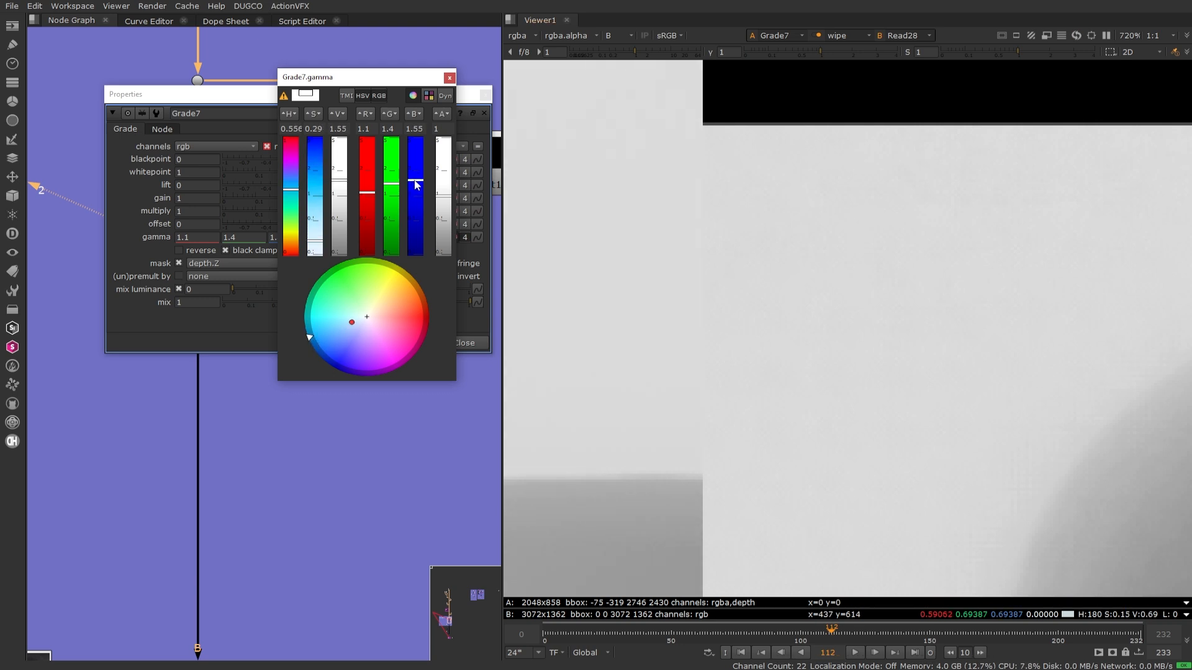
# - Check the blue channel match against the reference, close Grade7's gamma color controls and properties, and restore the full RGB display
pyautogui.scroll(-10, 714, 292)
pyautogui.click(719, 299)
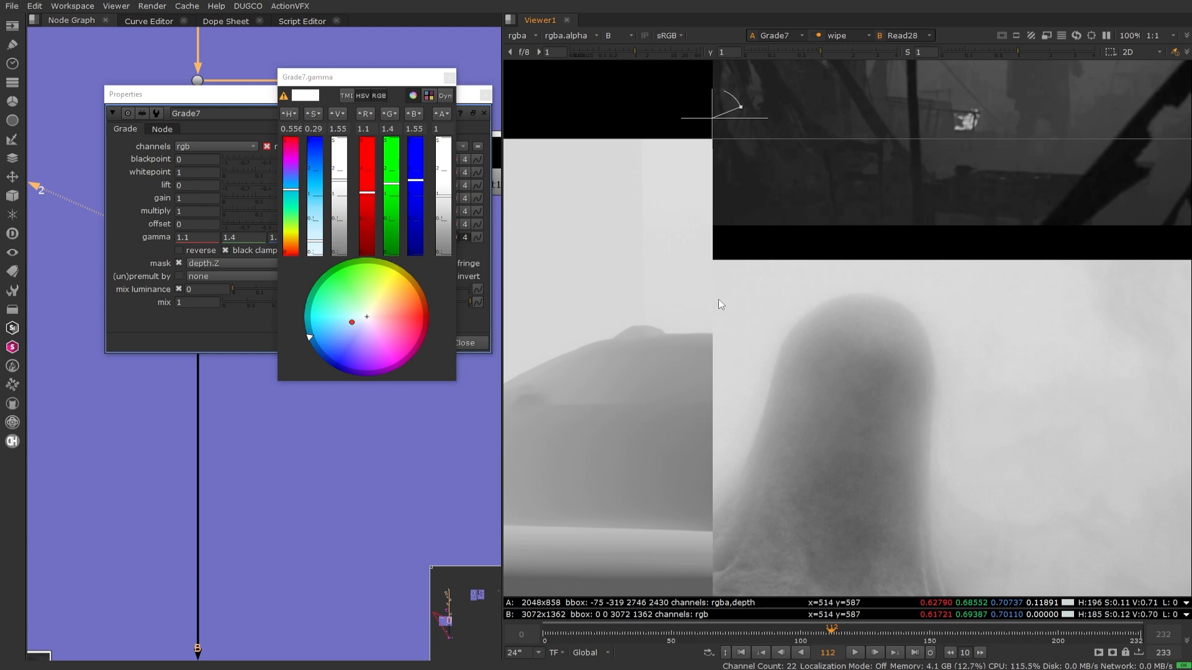
pyautogui.scroll(-3, 719, 300)
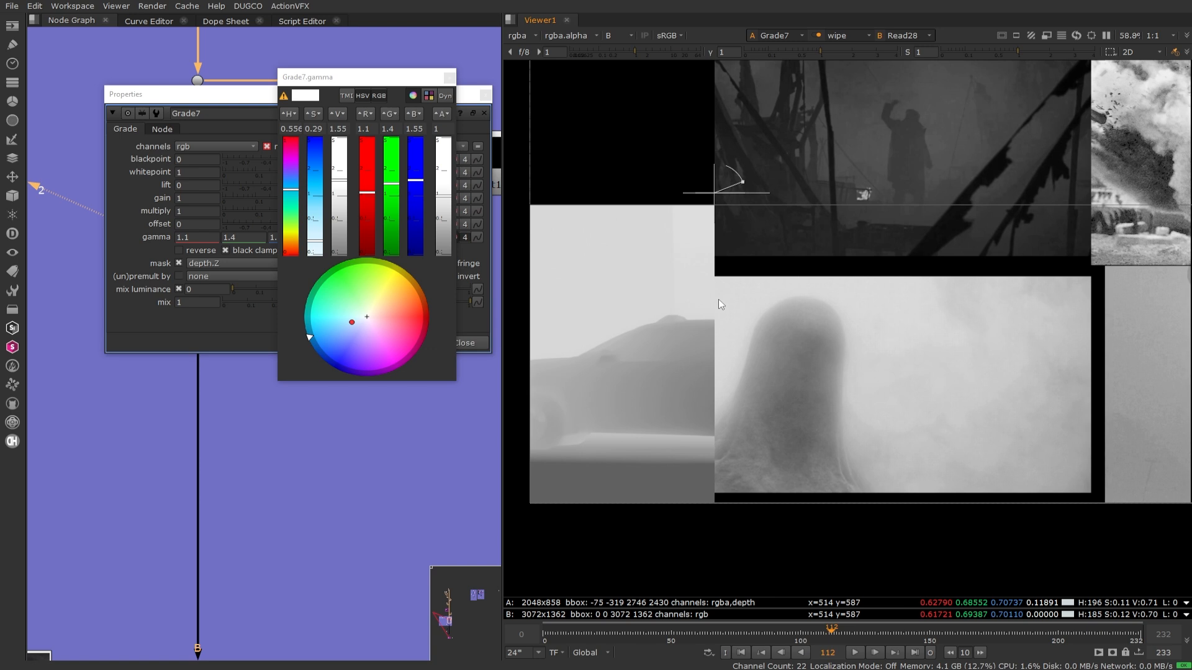
pyautogui.scroll(5, 717, 299)
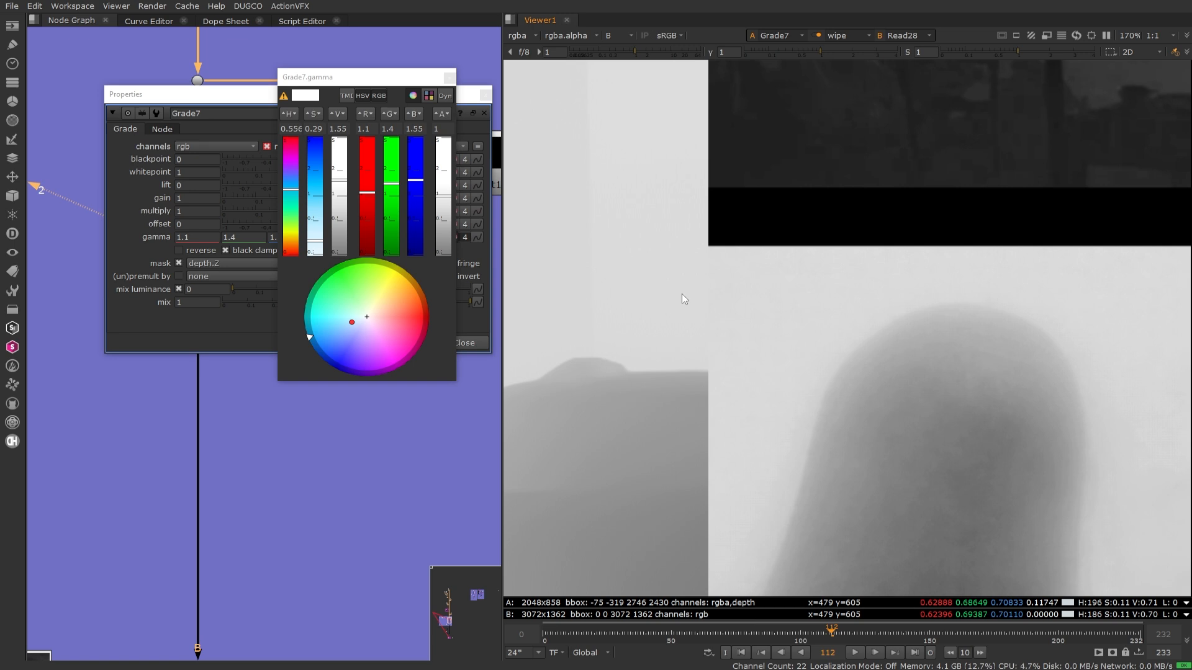
pyautogui.click(449, 79)
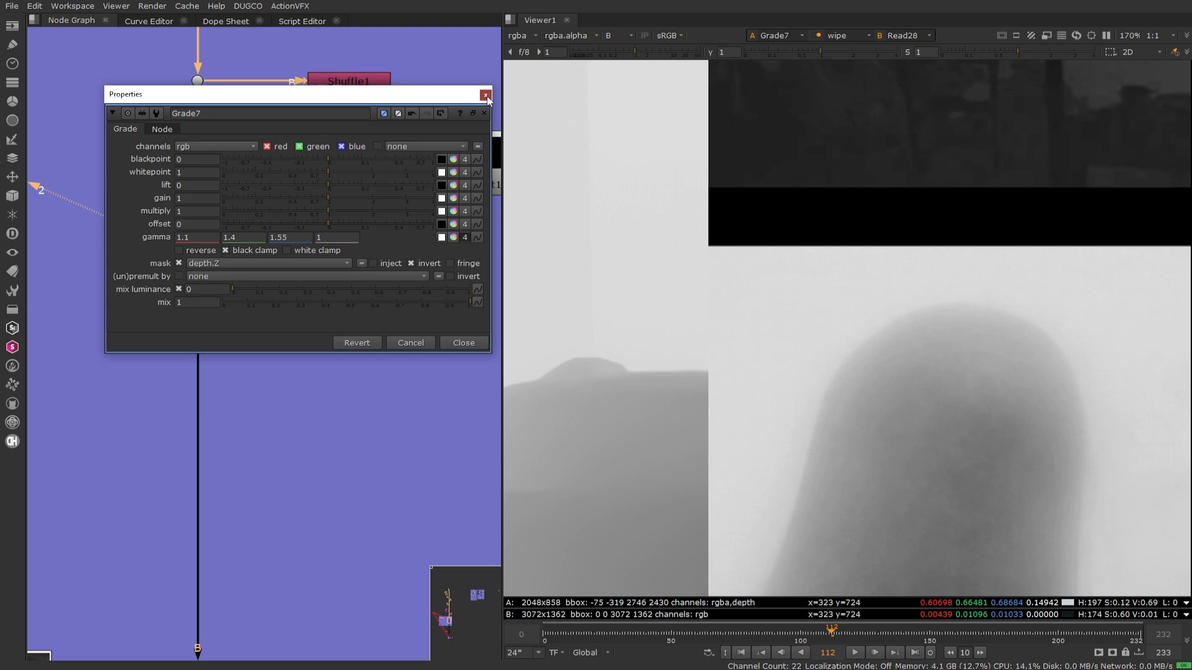
pyautogui.click(485, 94)
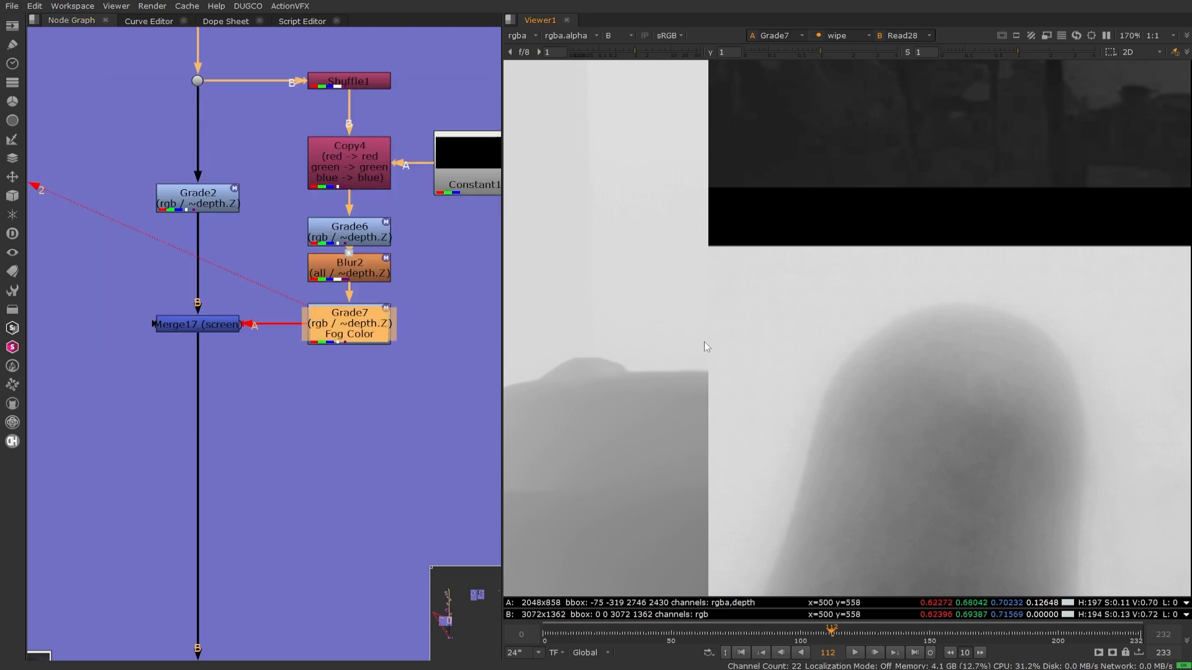
pyautogui.press('b')
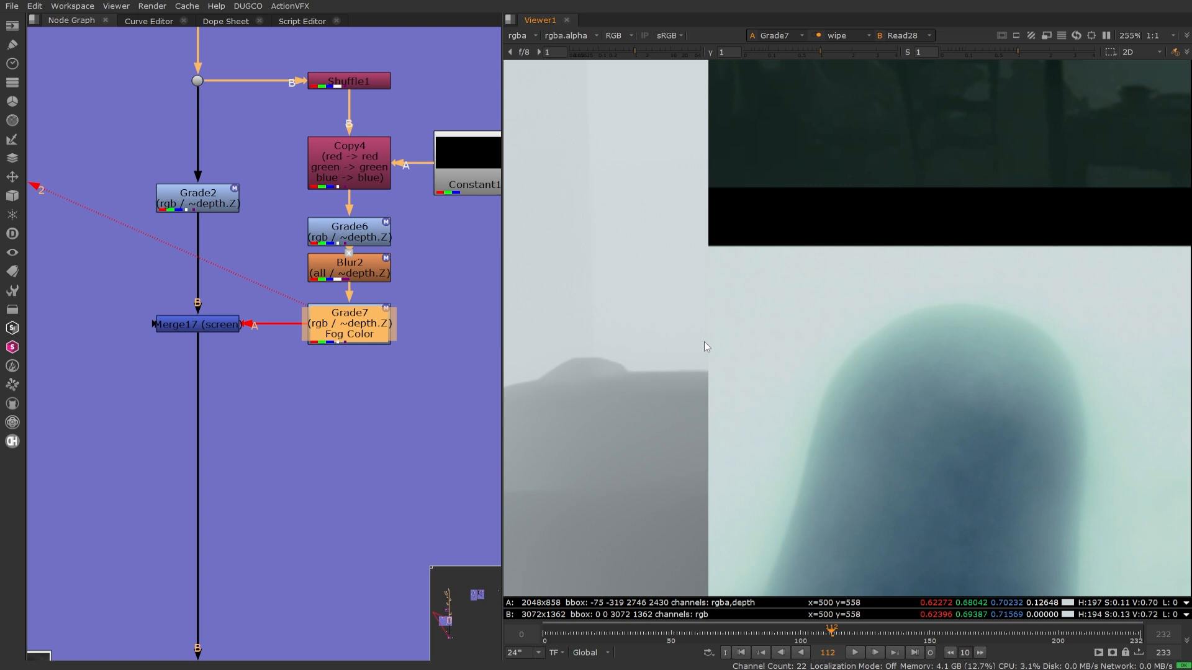
# - Show the Grade7 fog alone in the viewer and inspect its full frame
pyautogui.press('1')
pyautogui.click(428, 354)
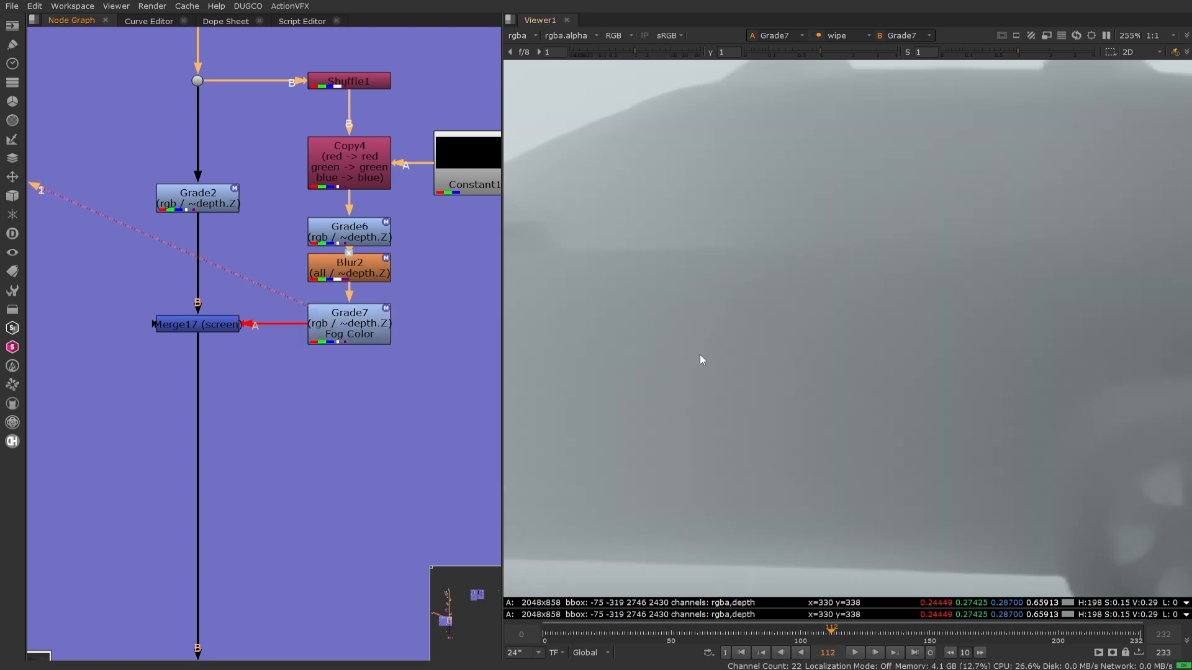
pyautogui.scroll(-5, 699, 355)
pyautogui.scroll(-4, 694, 346)
pyautogui.scroll(3, 916, 298)
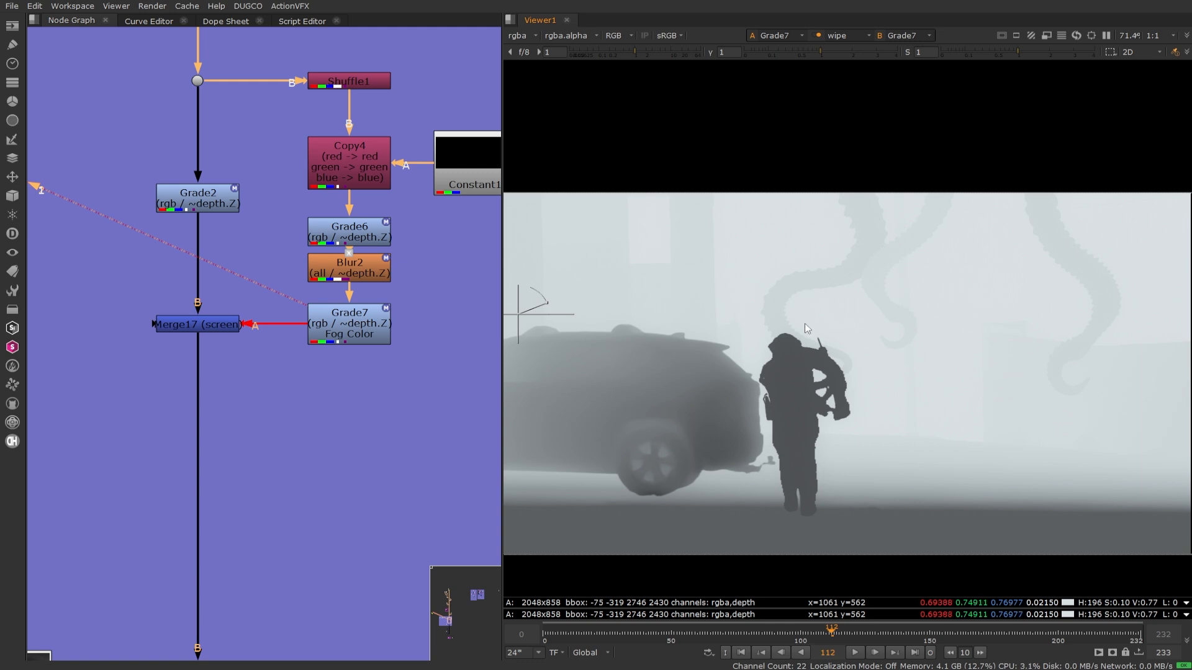
# - Turn off the viewer wipe and display Merge17 to check the fog screened over the scene
pyautogui.click(219, 328)
pyautogui.press('a')
pyautogui.press('a')
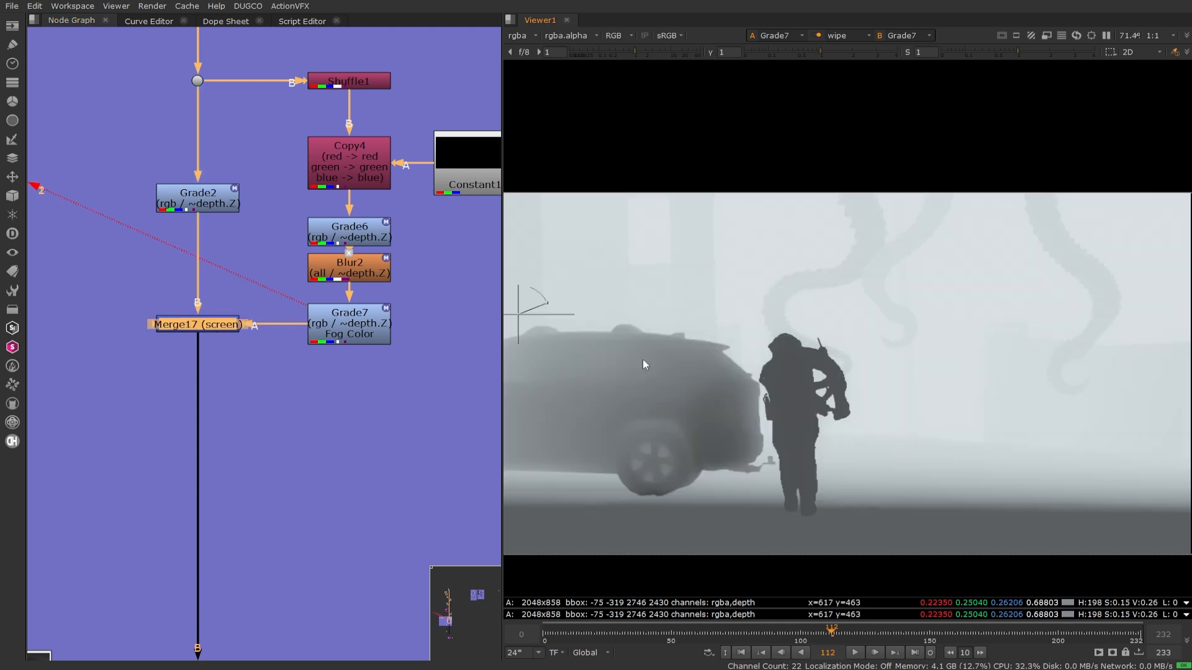
pyautogui.press('w')
pyautogui.scroll(-3, 782, 401)
pyautogui.moveTo(783, 396); pyautogui.dragTo(756, 371, button='middle')
pyautogui.click(211, 326)
pyautogui.press('1')
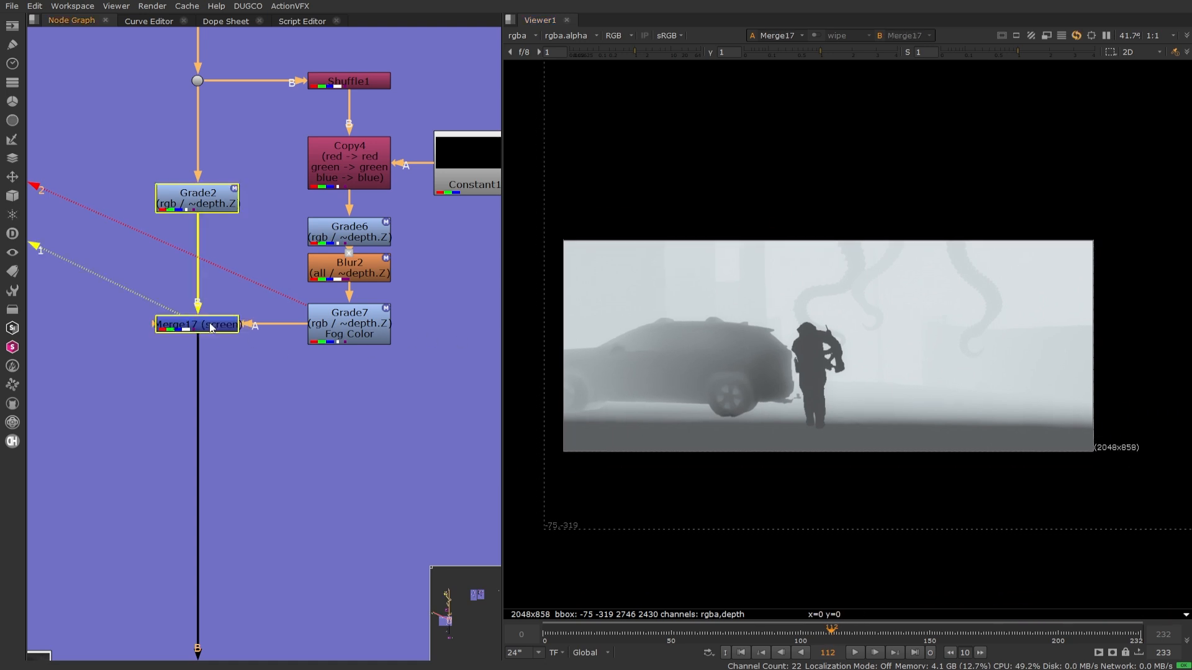
pyautogui.scroll(1, 806, 299)
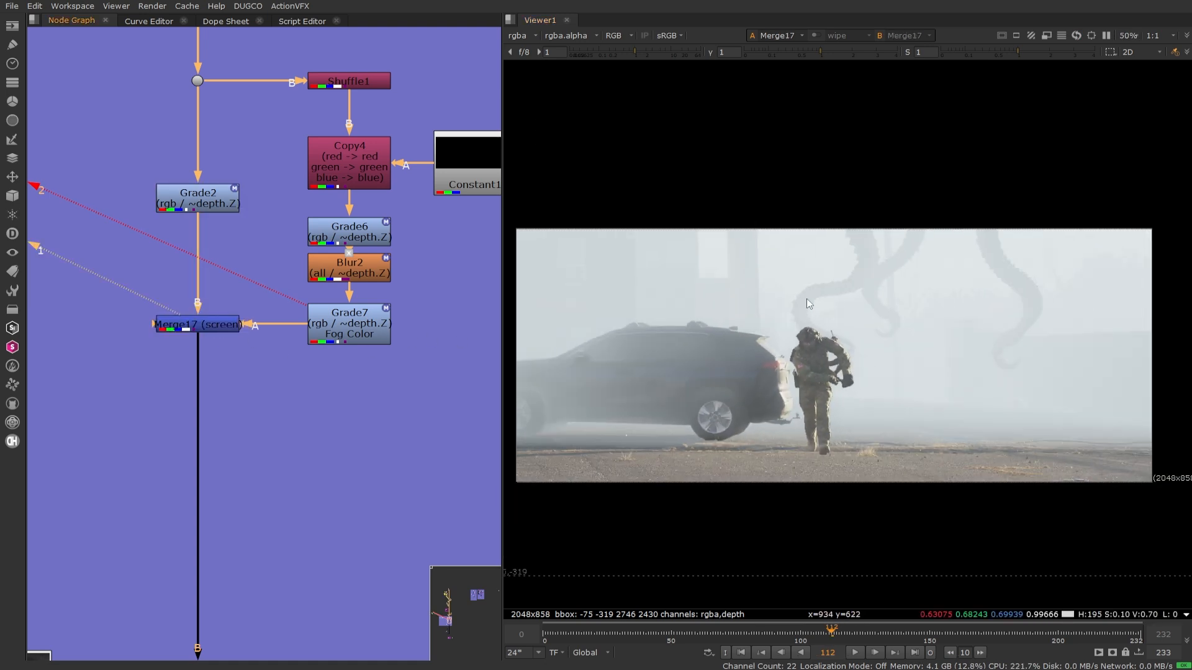
pyautogui.moveTo(806, 299); pyautogui.dragTo(831, 271, button='middle')
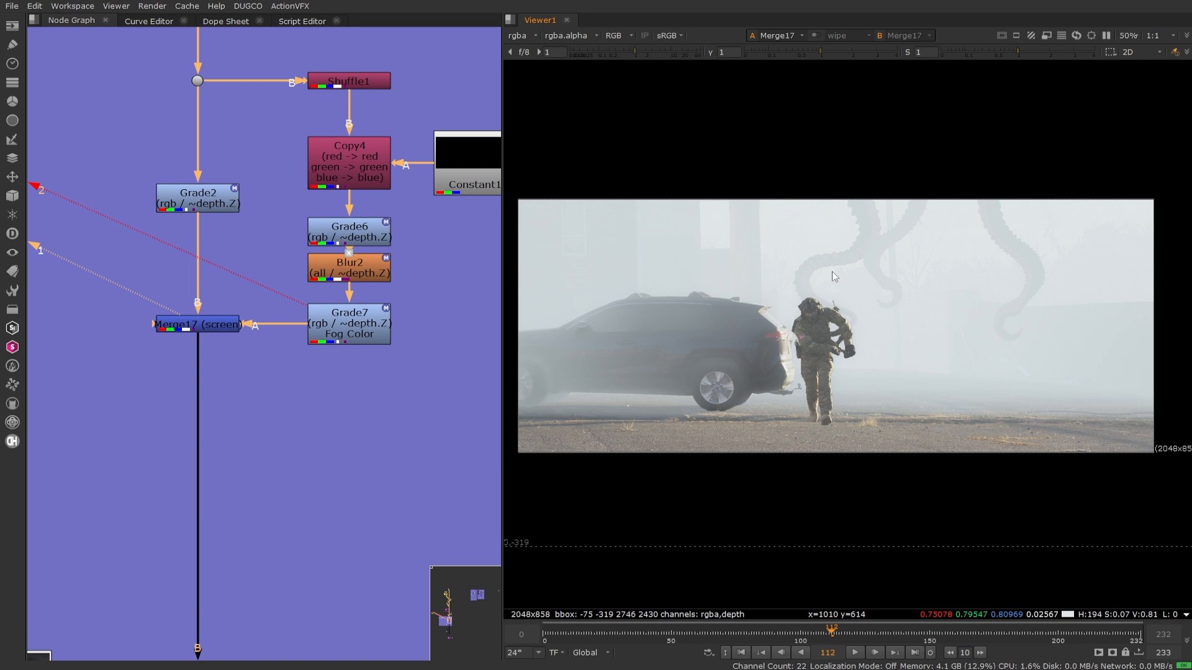
# - Display Merge1 with the foreground fog and toggle the node off and on to compare its effect
pyautogui.scroll(-5, 392, 354)
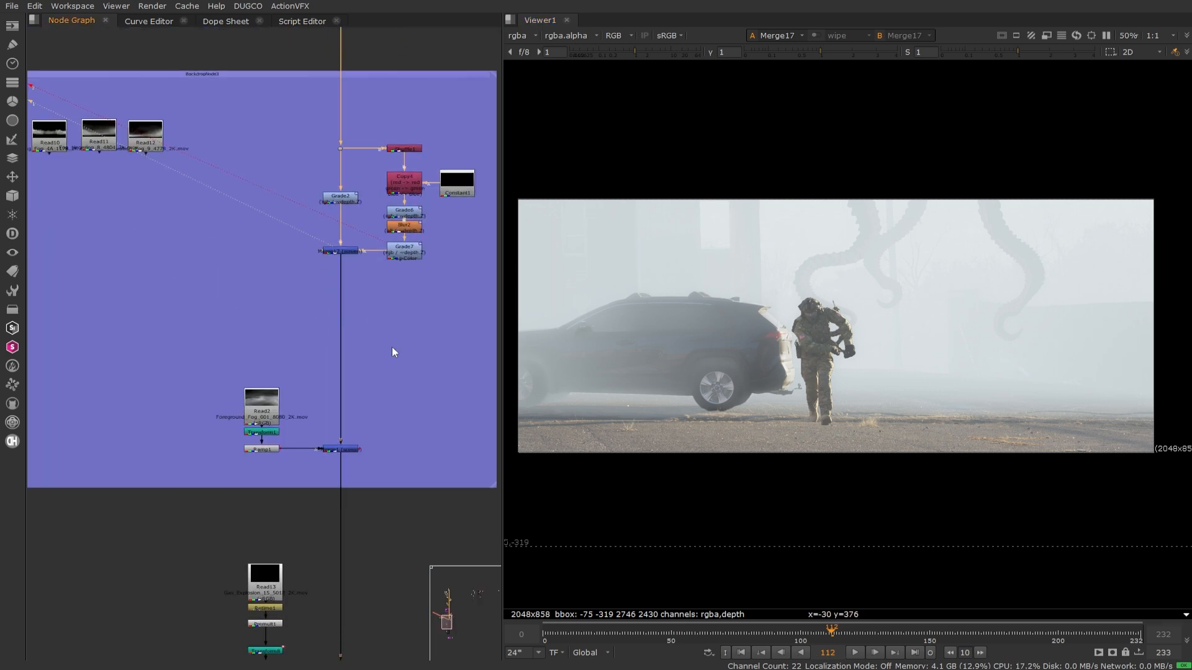
pyautogui.click(344, 449)
pyautogui.press('1')
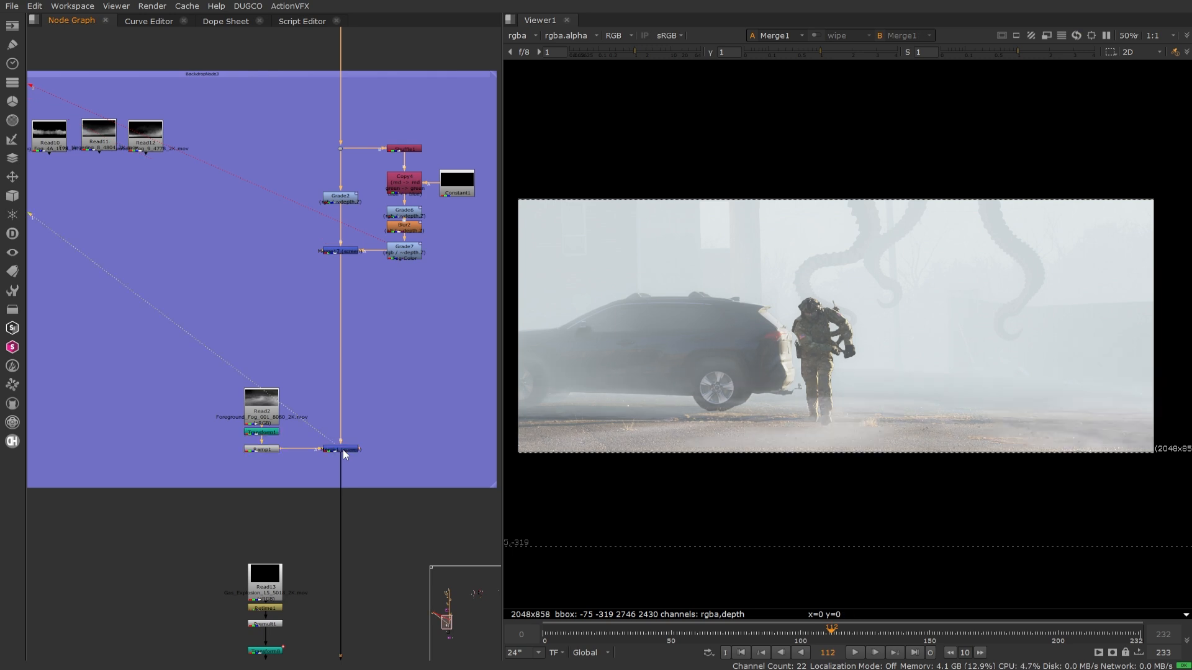
pyautogui.click(343, 449)
pyautogui.press('d')
pyautogui.press('d')
# - Examine the node tree above the fog section up to the Read15 car branch and its depth grade
pyautogui.moveTo(389, 314); pyautogui.dragTo(390, 401, button='middle')
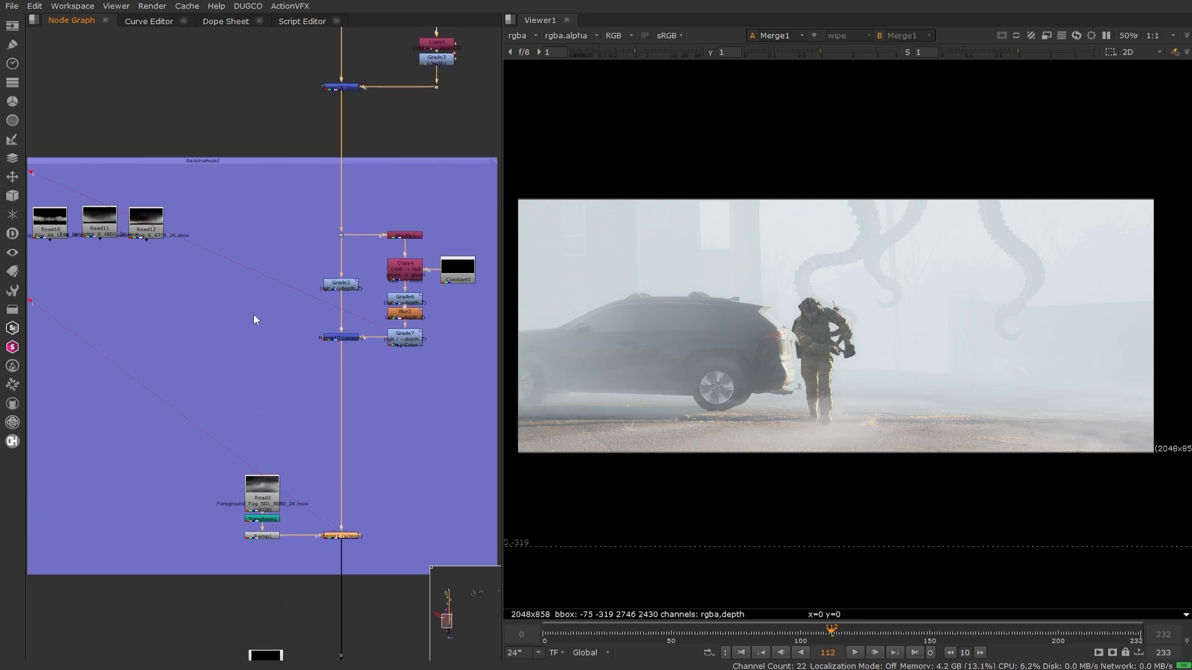
pyautogui.scroll(-2, 254, 318)
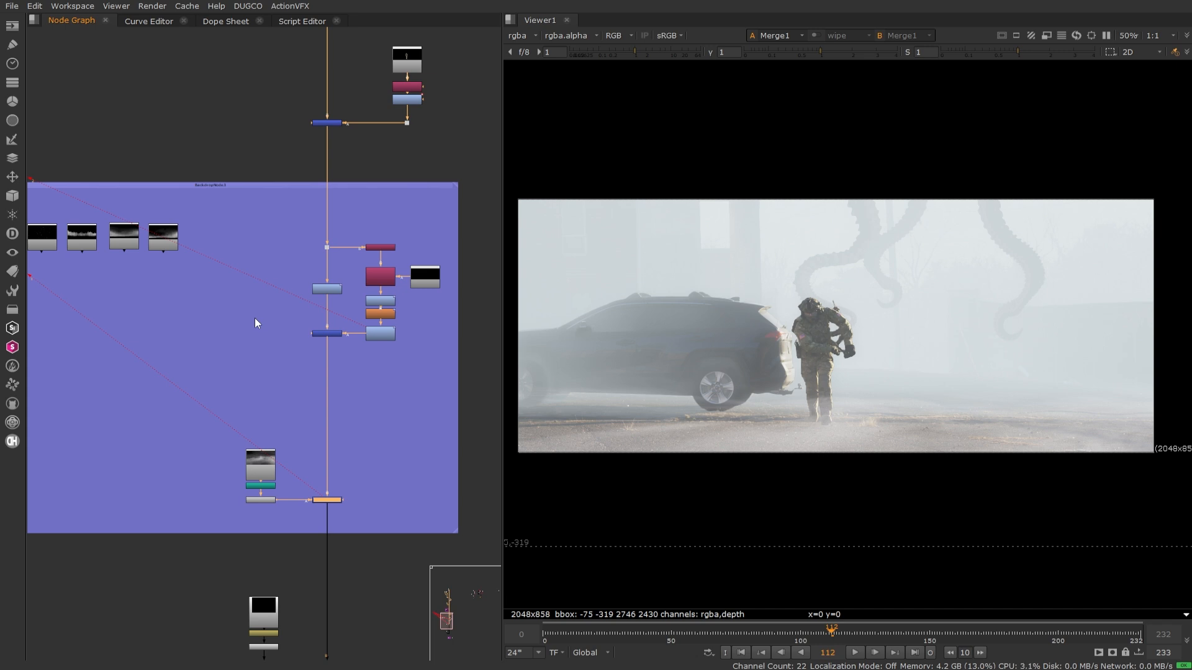
pyautogui.moveTo(398, 140); pyautogui.dragTo(392, 365, button='middle')
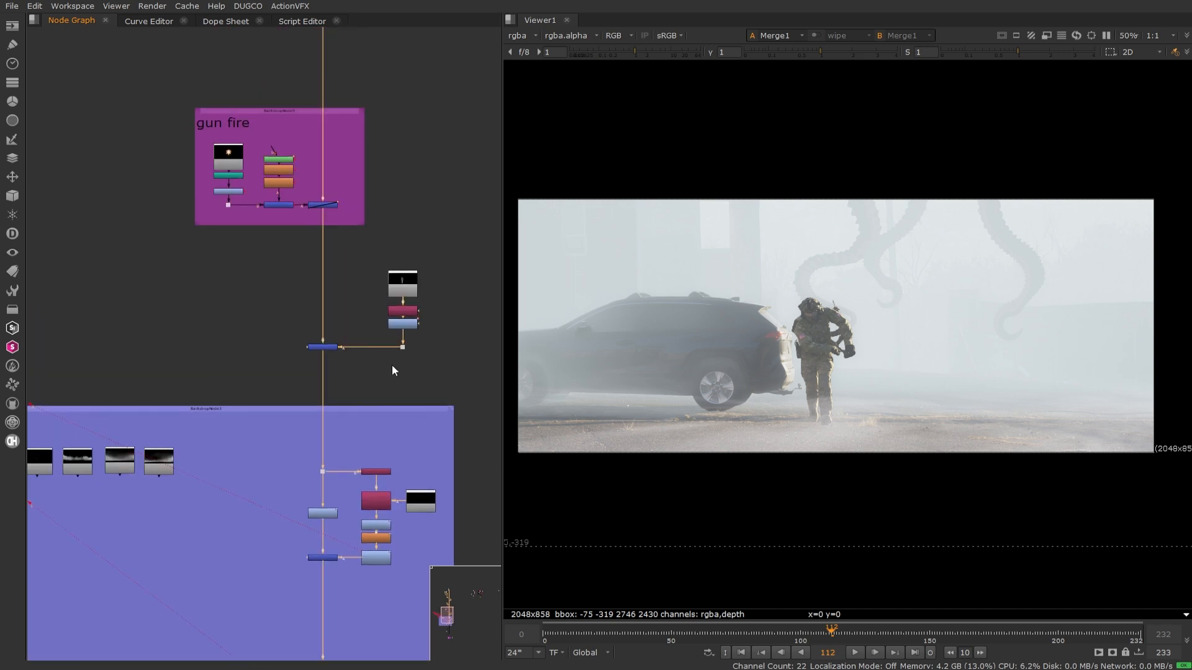
pyautogui.moveTo(352, 211); pyautogui.dragTo(351, 371, button='middle')
pyautogui.moveTo(353, 46); pyautogui.dragTo(357, 262, button='middle')
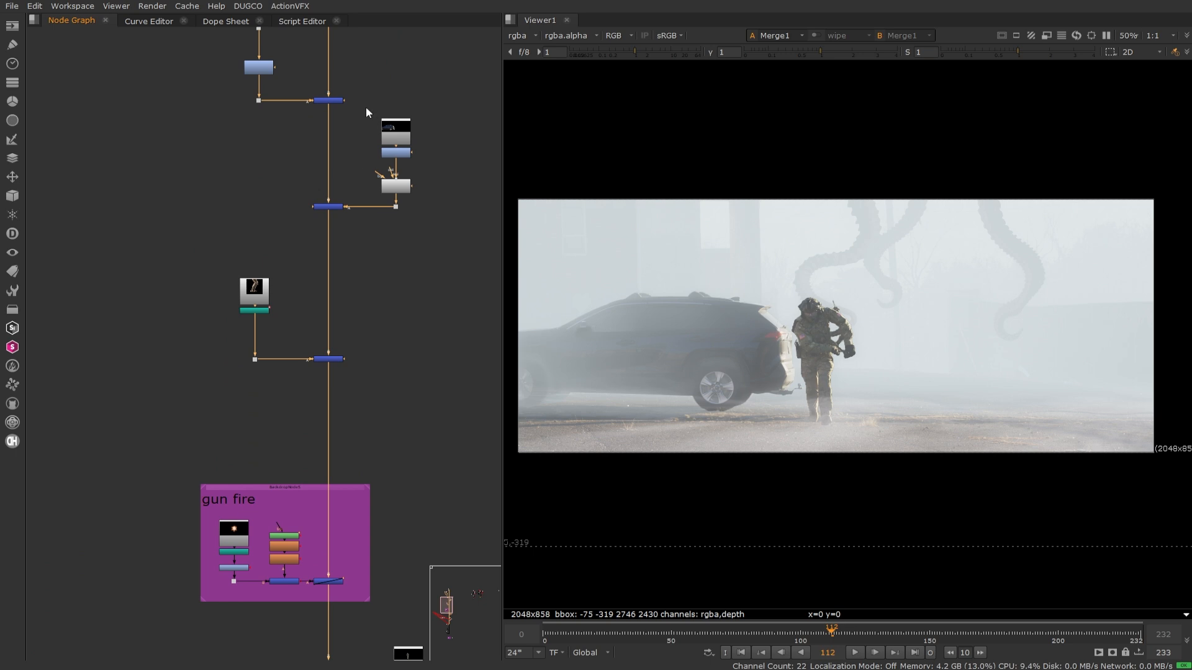
pyautogui.scroll(2, 423, 147)
pyautogui.moveTo(439, 200); pyautogui.dragTo(429, 252, button='middle')
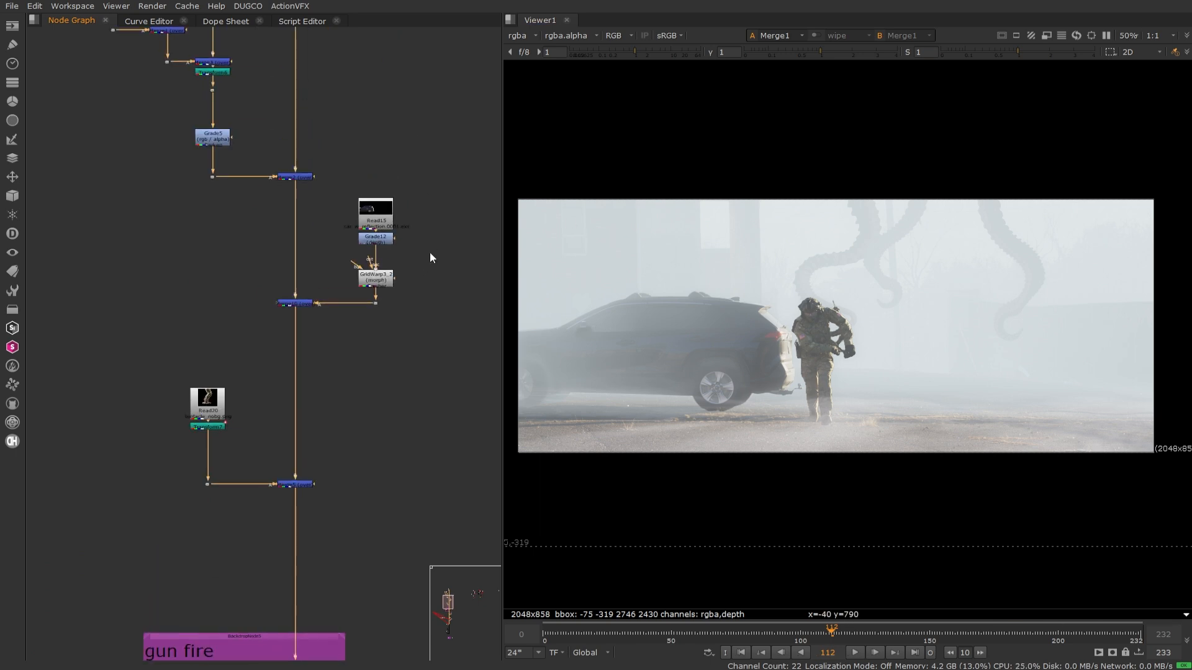
pyautogui.scroll(3, 430, 254)
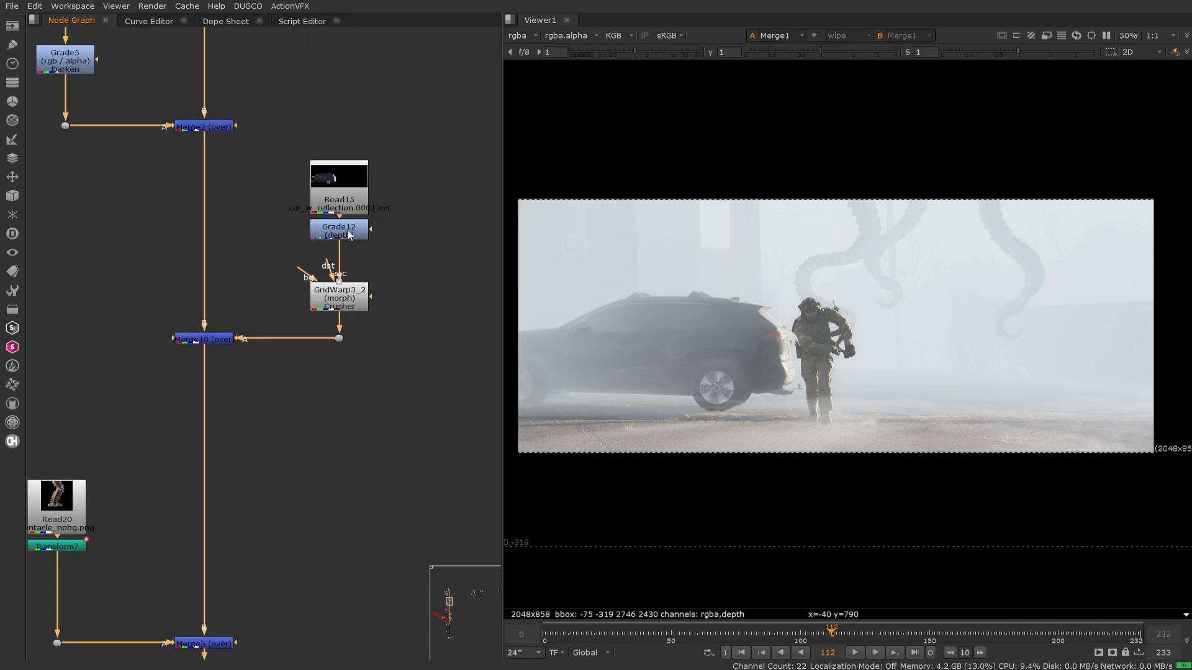
pyautogui.scroll(4, 679, 356)
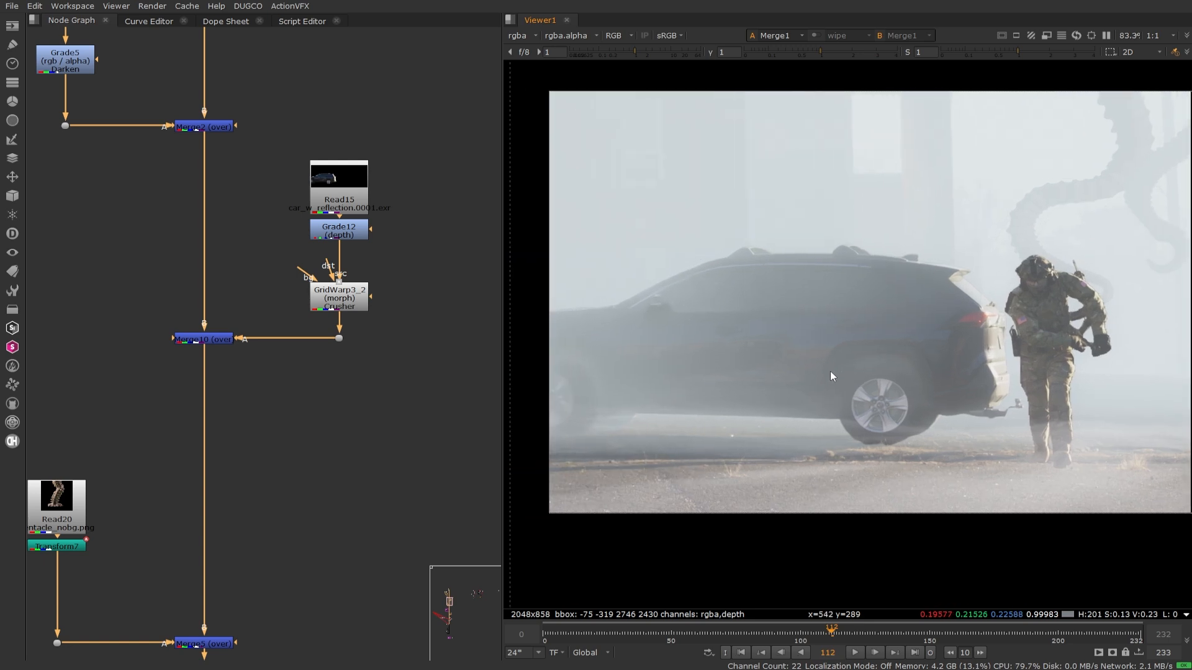
pyautogui.scroll(-6, 292, 328)
pyautogui.moveTo(286, 583); pyautogui.dragTo(309, 201, button='middle')
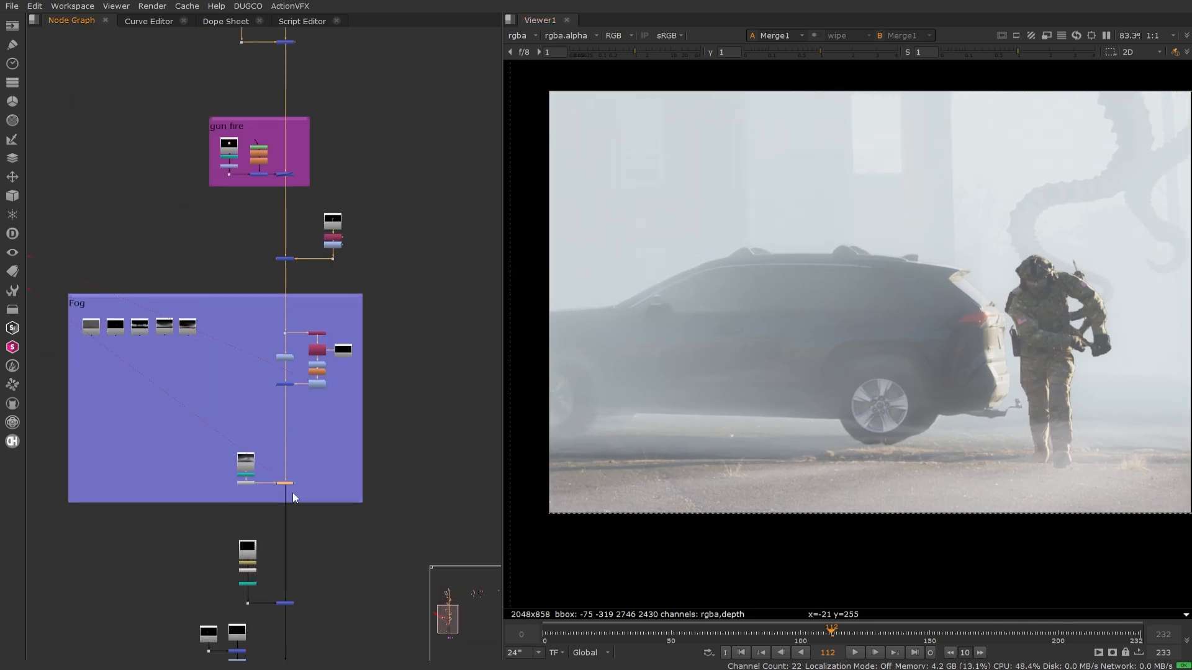
# - Display Merge17 again and inspect the car and soldier in the depth fog
pyautogui.scroll(2, 292, 493)
pyautogui.click(288, 263)
pyautogui.press('1')
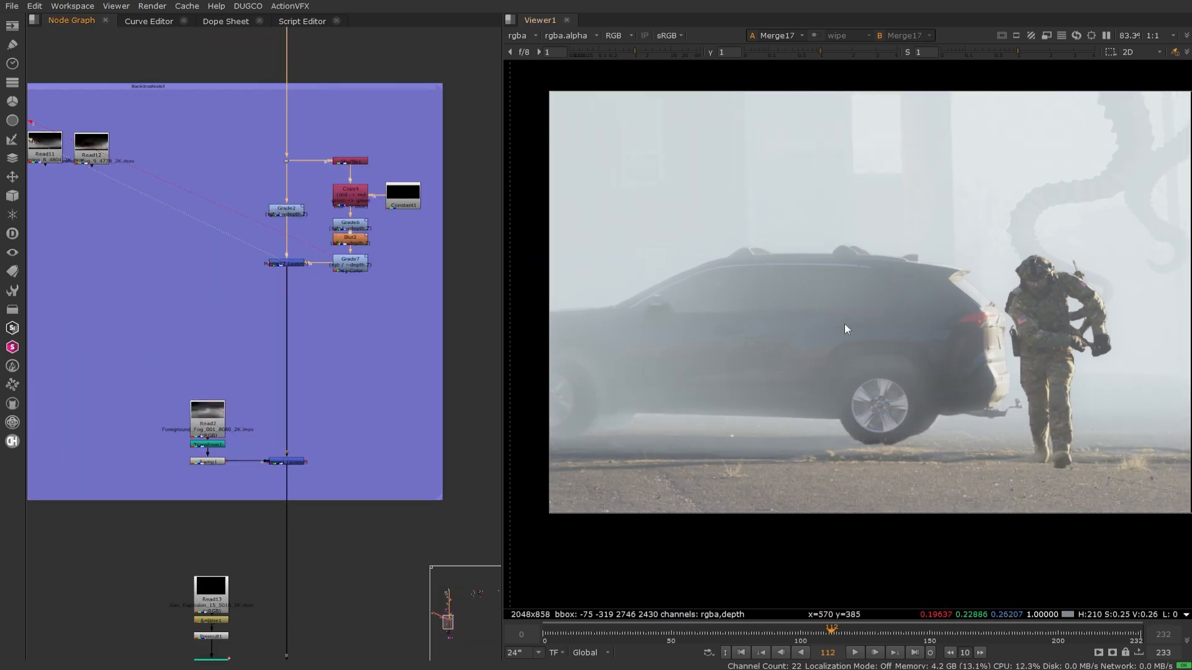
pyautogui.scroll(-2, 846, 329)
pyautogui.scroll(4, 885, 334)
pyautogui.scroll(-3, 846, 421)
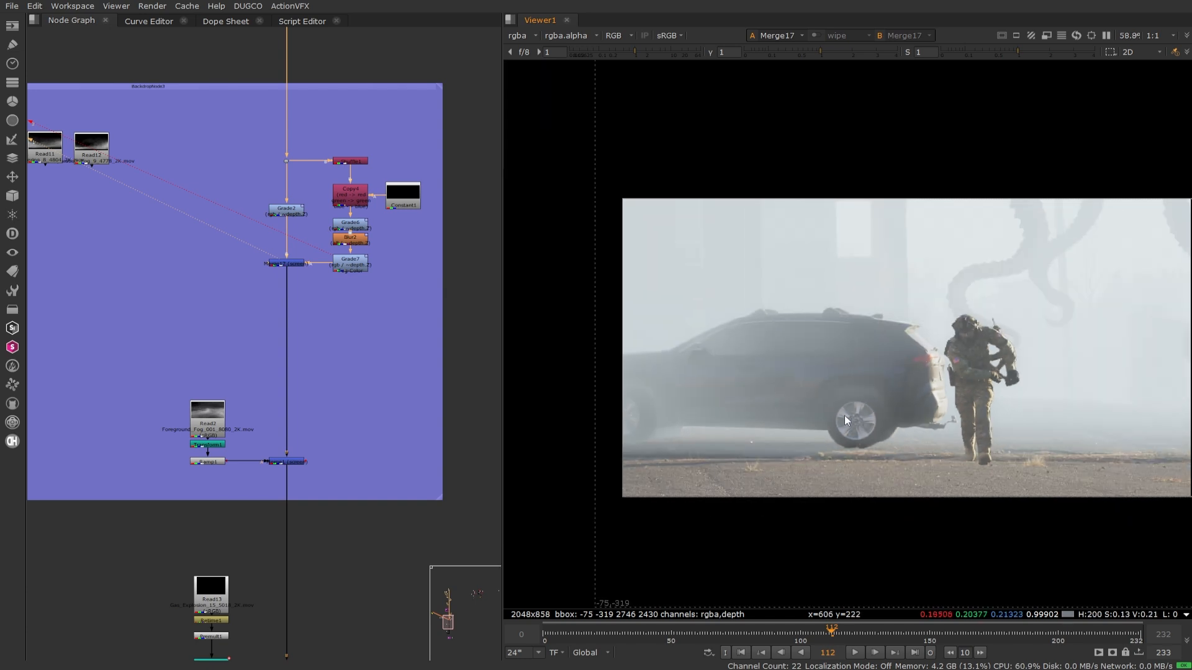
# - Go to the first frame and inspect the soldier's edges against the fog
pyautogui.moveTo(413, 32); pyautogui.dragTo(410, 447, button='middle')
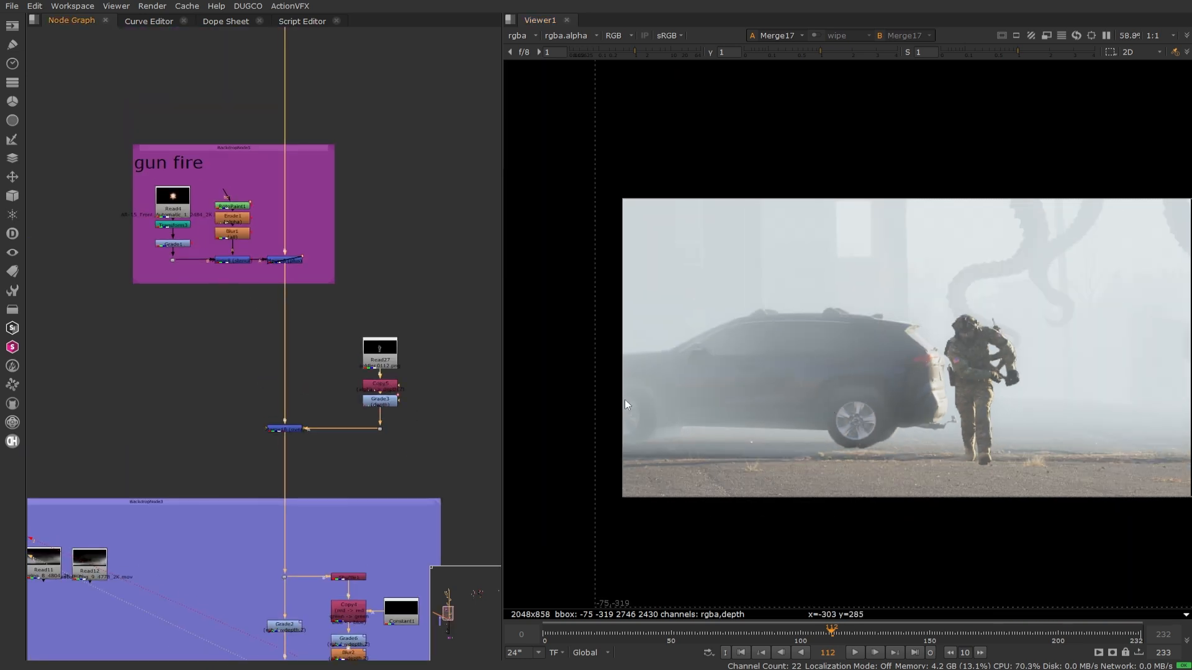
pyautogui.click(743, 653)
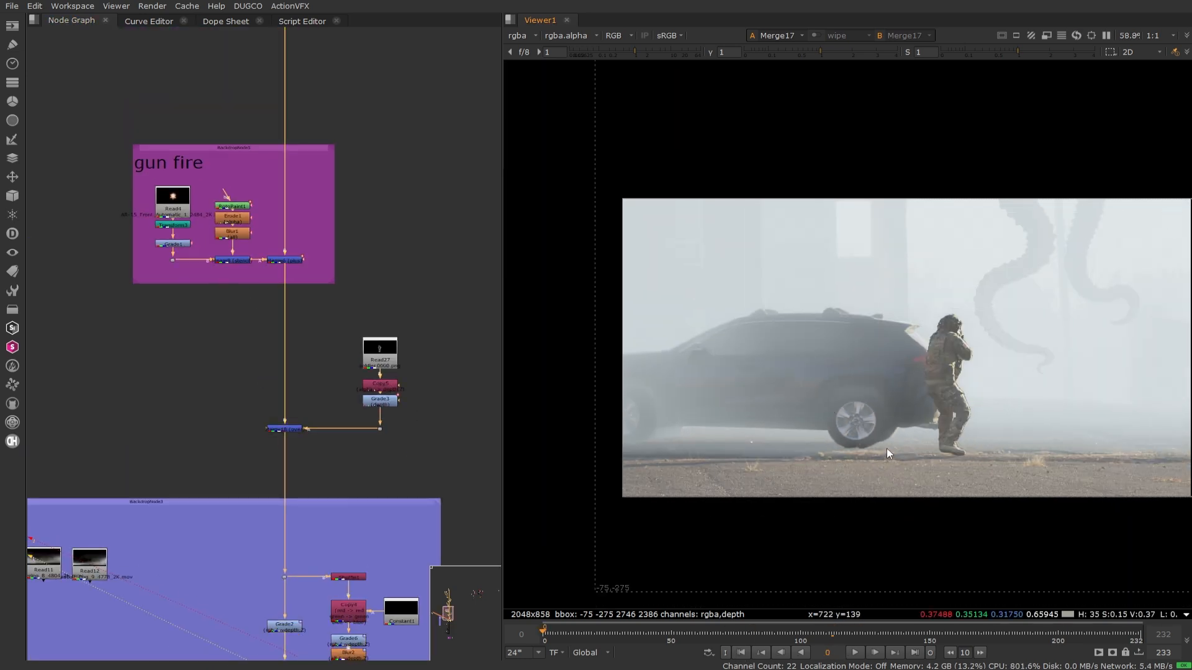
pyautogui.scroll(3, 907, 357)
pyautogui.scroll(-2, 901, 356)
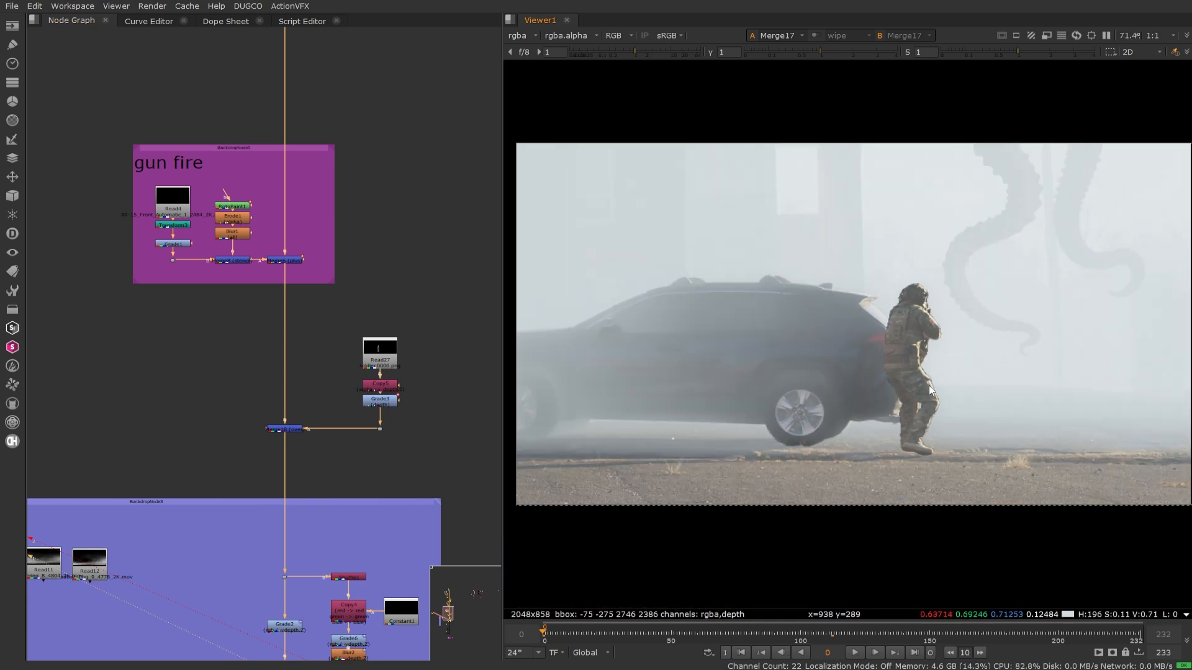
pyautogui.scroll(3, 928, 385)
pyautogui.scroll(-2, 914, 390)
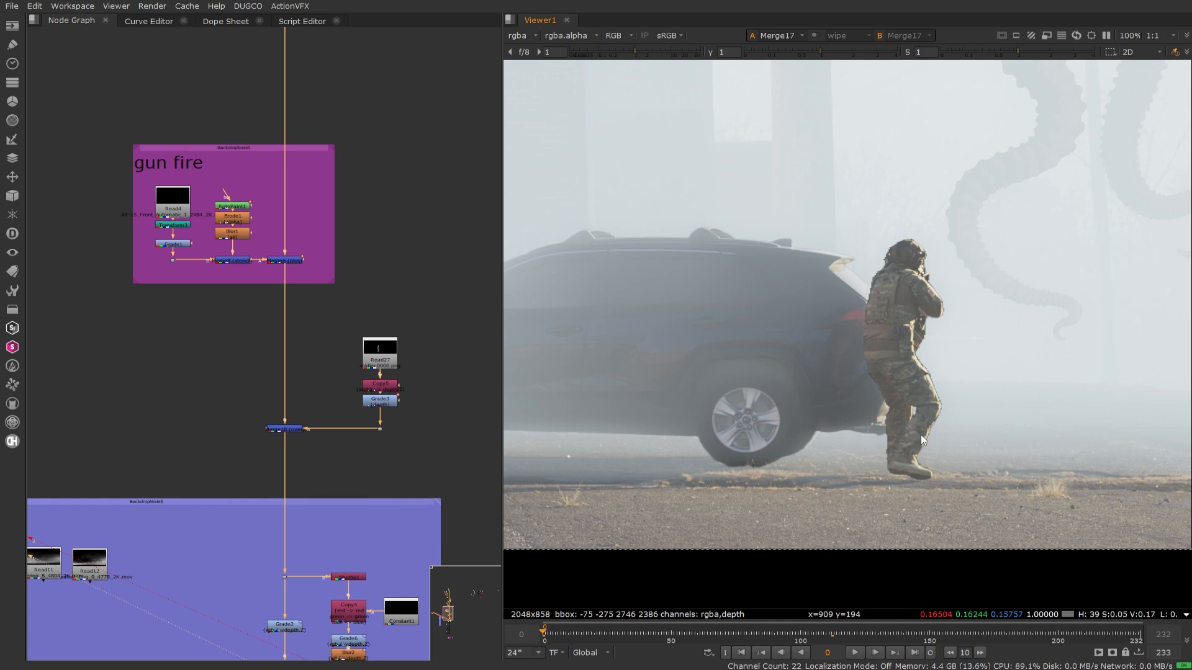
# - Insert an EdgeBlur node with default settings between the Read27 soldier and Copy5, and check the soldier's edges in the composite
pyautogui.scroll(3, 403, 398)
pyautogui.click(389, 318)
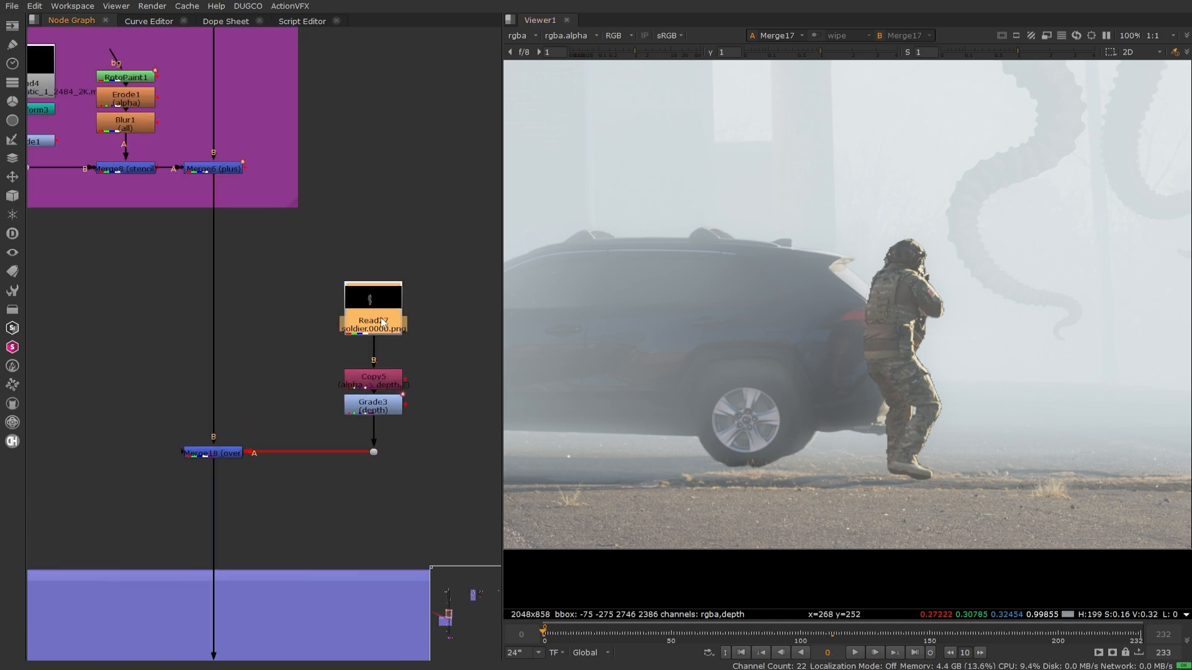
pyautogui.press('Tab')
pyautogui.write('edge')
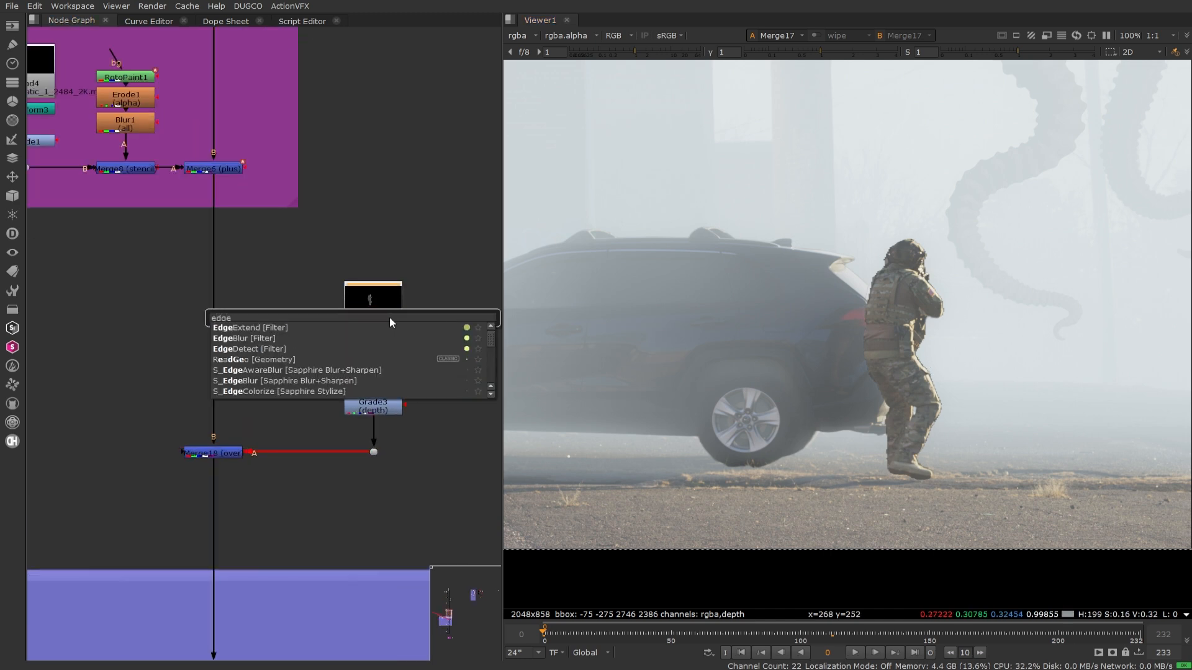
pyautogui.press('Down')
pyautogui.press('Down')
pyautogui.press('Return')
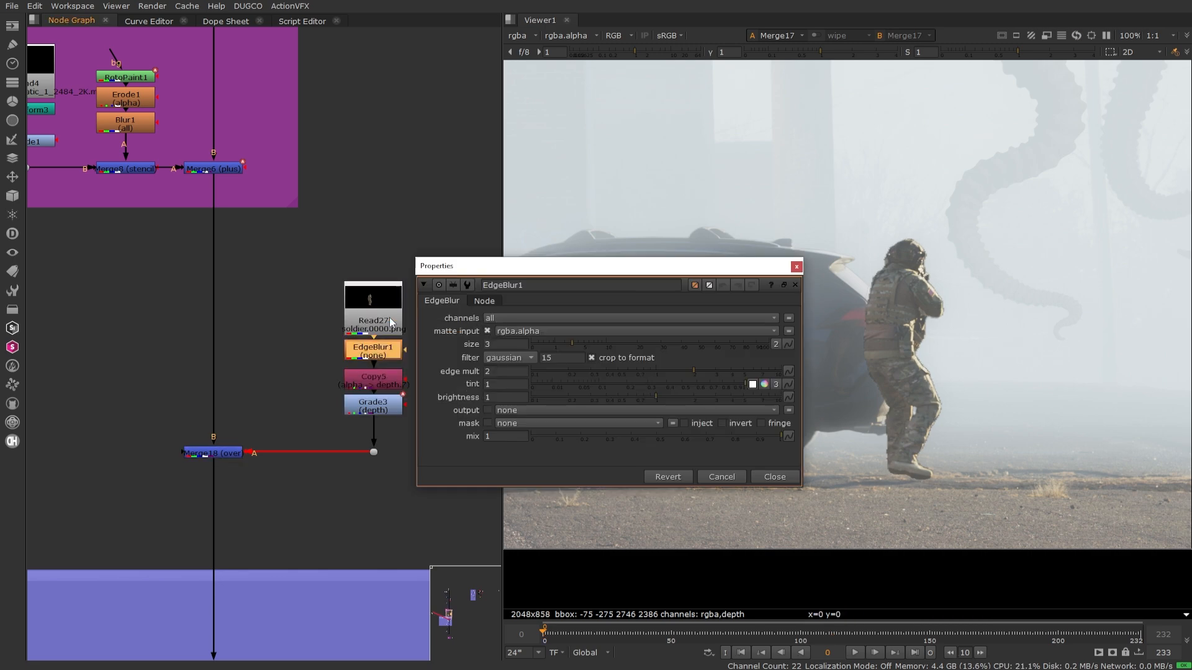
pyautogui.click(774, 477)
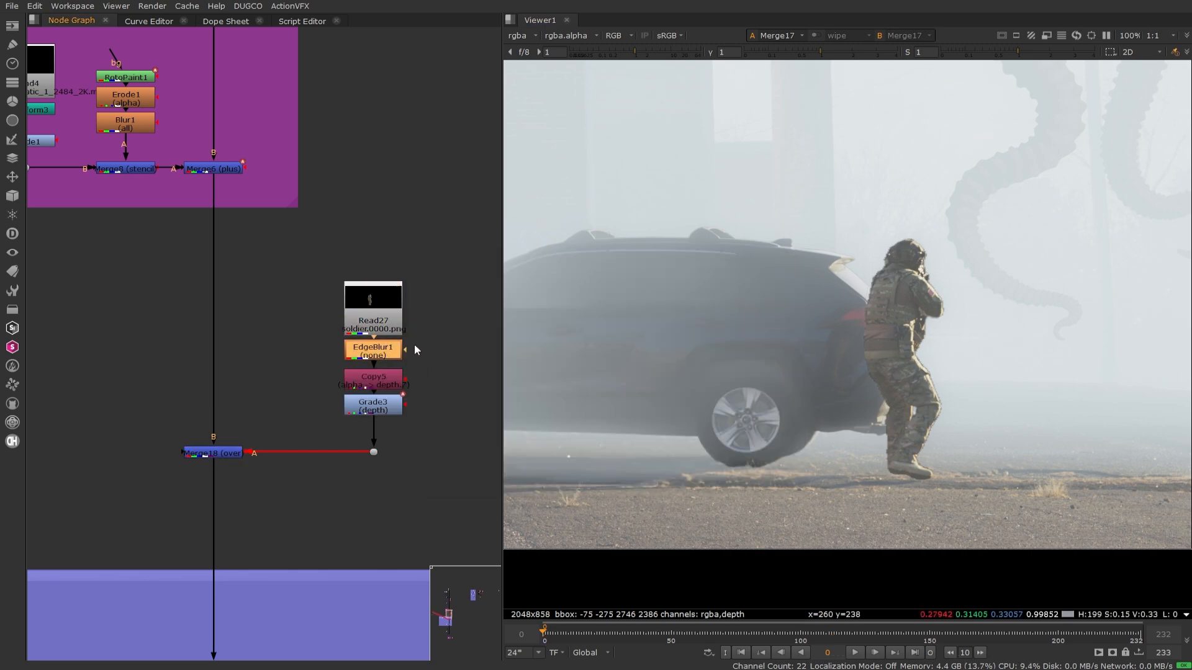
pyautogui.scroll(3, 933, 279)
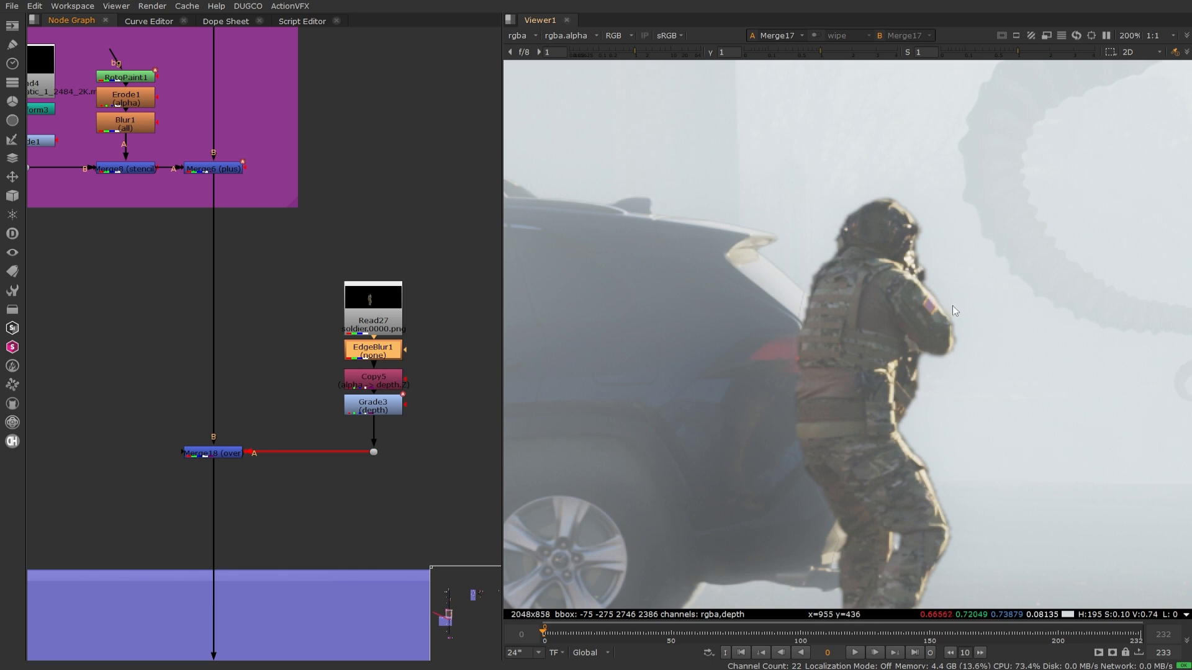
pyautogui.scroll(-3, 919, 497)
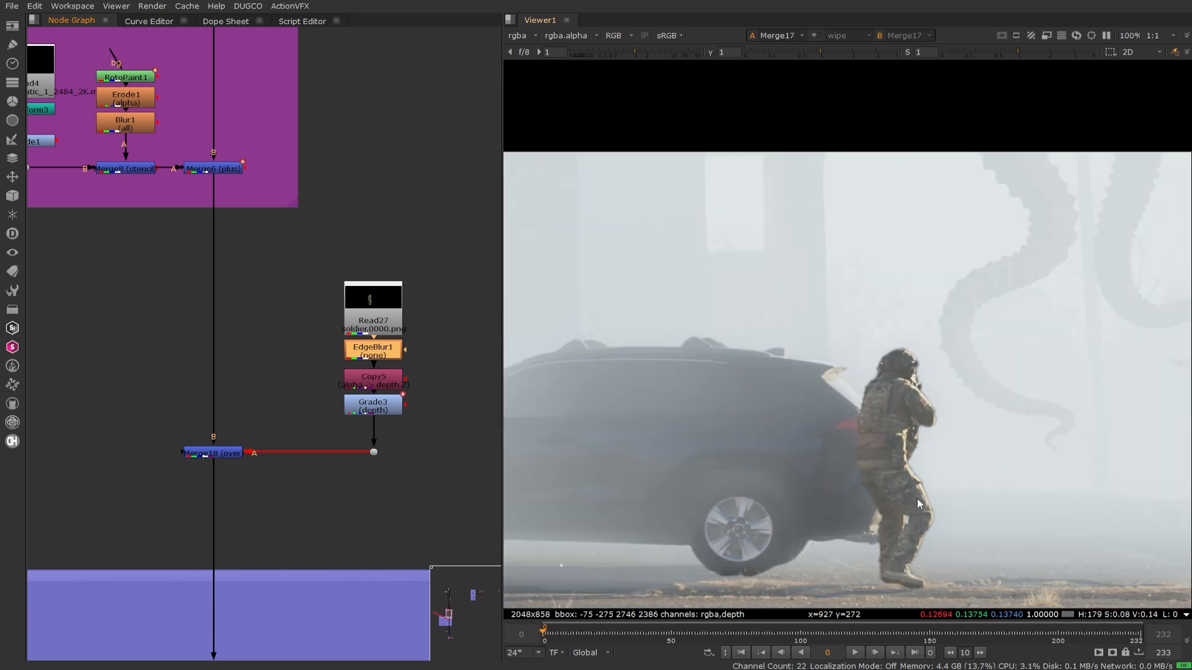
pyautogui.scroll(-2, 884, 381)
pyautogui.scroll(2, 788, 391)
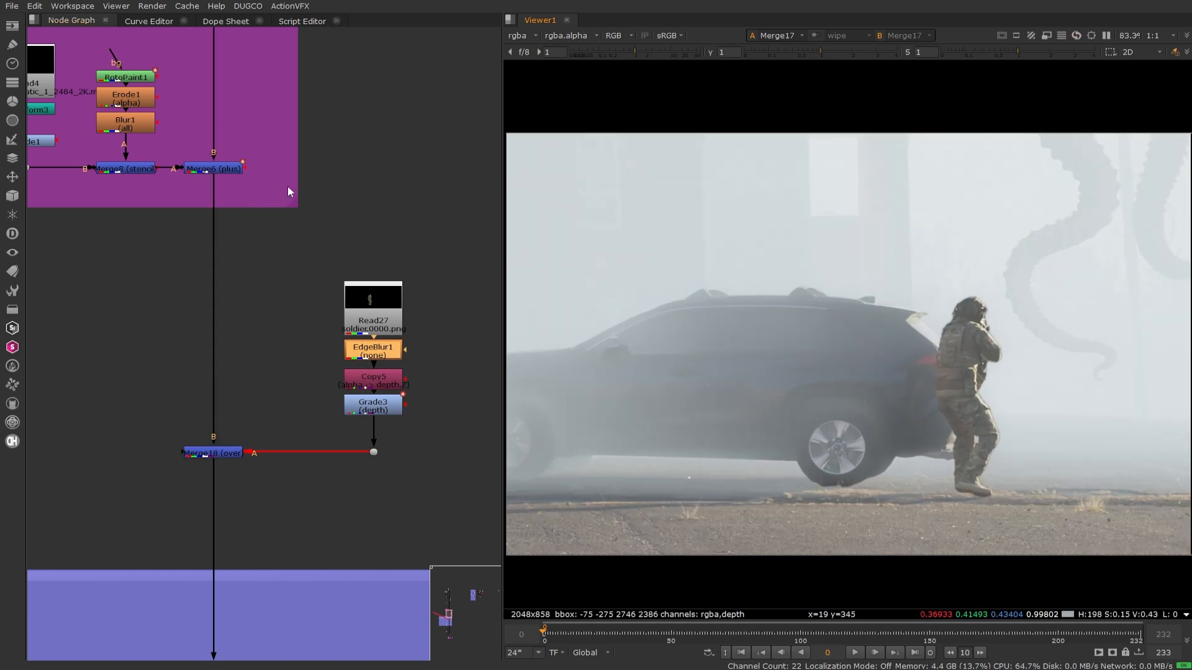
# - Open the depth grade Grade12 below the Read15 car and set its multiply to 2.2 and gamma to 1.64
pyautogui.scroll(-5, 301, 430)
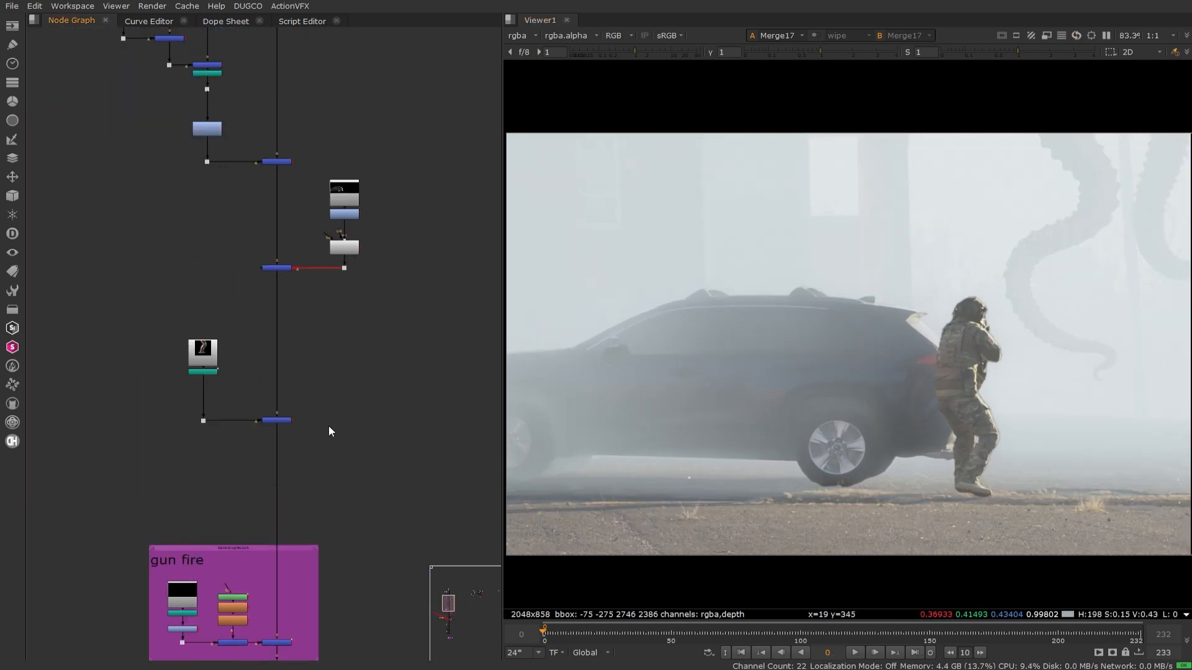
pyautogui.scroll(-2, 702, 397)
pyautogui.scroll(3, 340, 213)
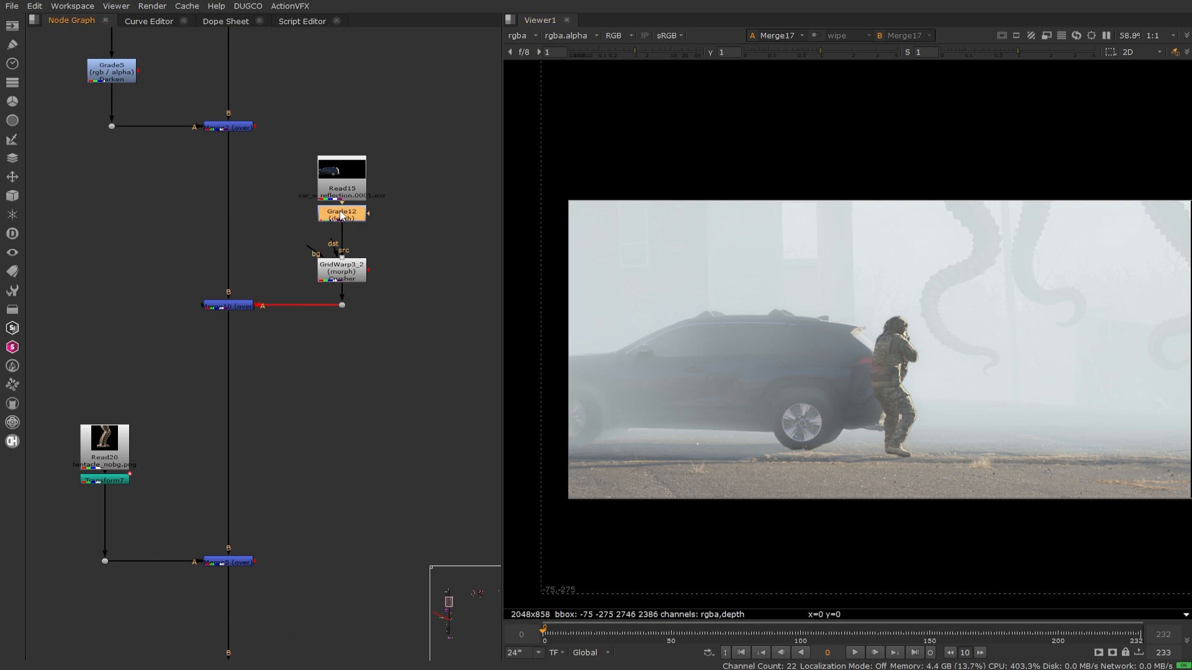
pyautogui.doubleClick(338, 217)
pyautogui.moveTo(306, 154); pyautogui.dragTo(302, 136)
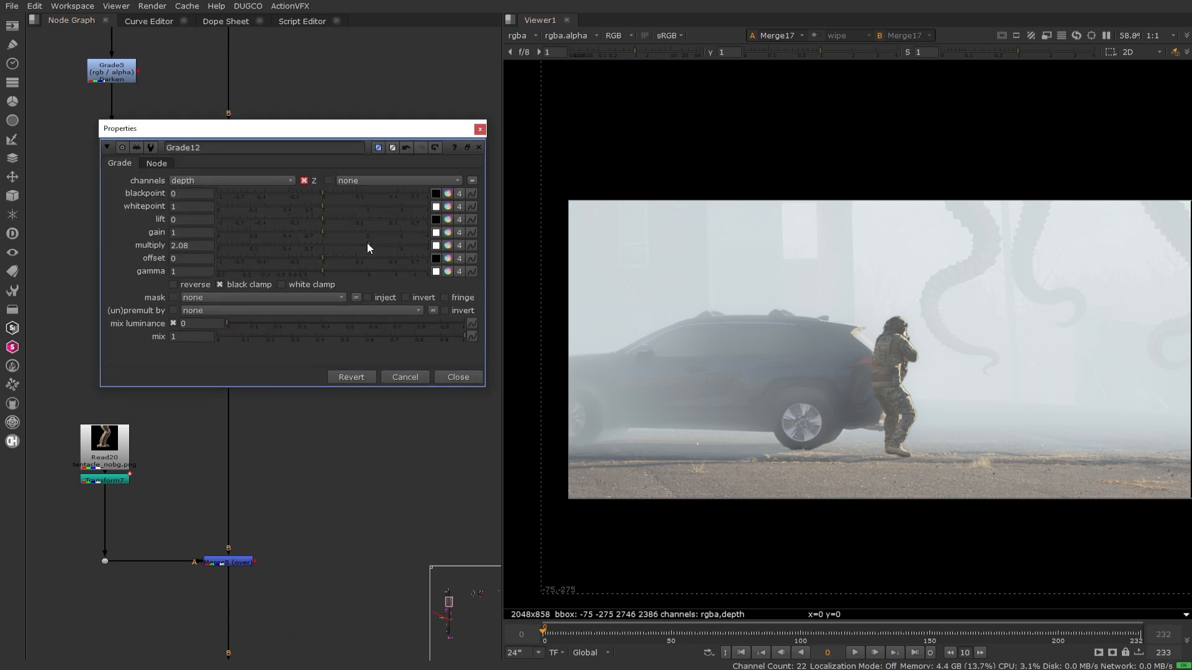
pyautogui.moveTo(367, 243); pyautogui.dragTo(355, 270)
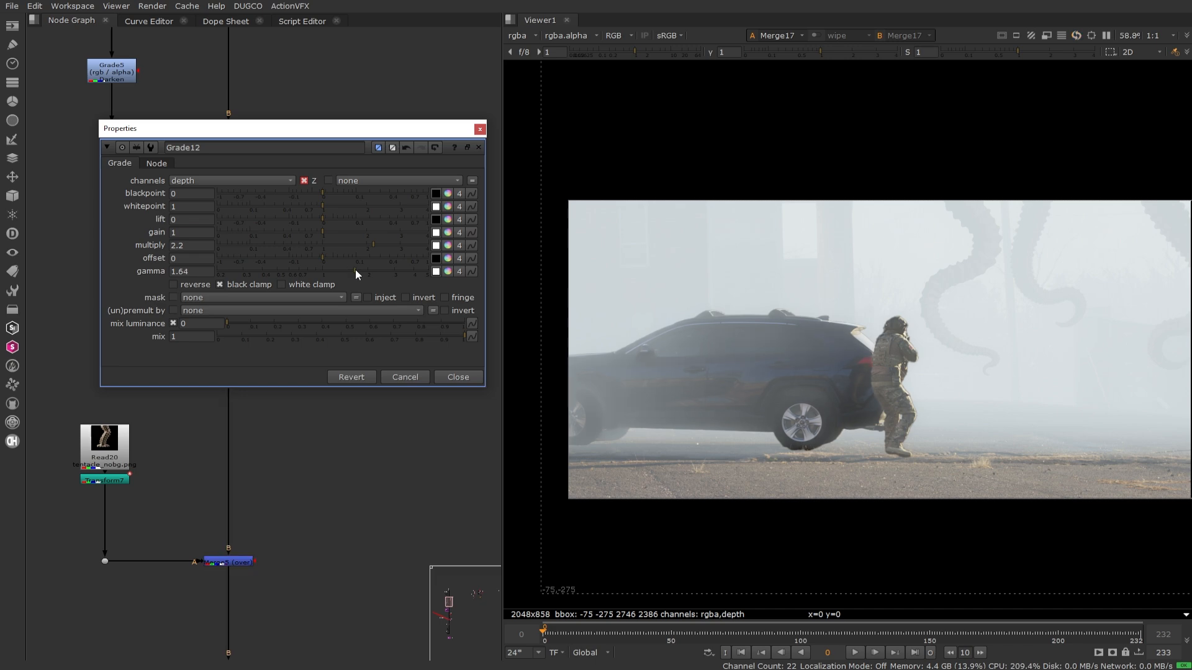
# - Check the car's wheel area in the fog, and set Grade12's gamma to 1.16 and multiply to 2.22
pyautogui.scroll(4, 581, 422)
pyautogui.scroll(-4, 564, 430)
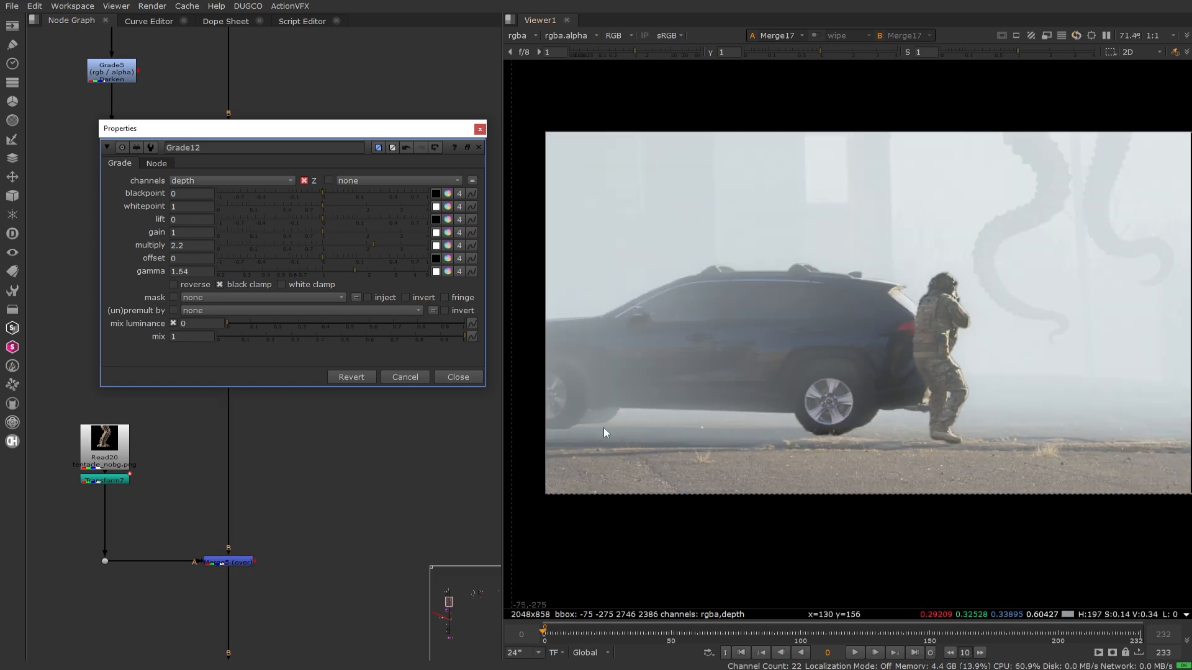
pyautogui.scroll(1, 603, 427)
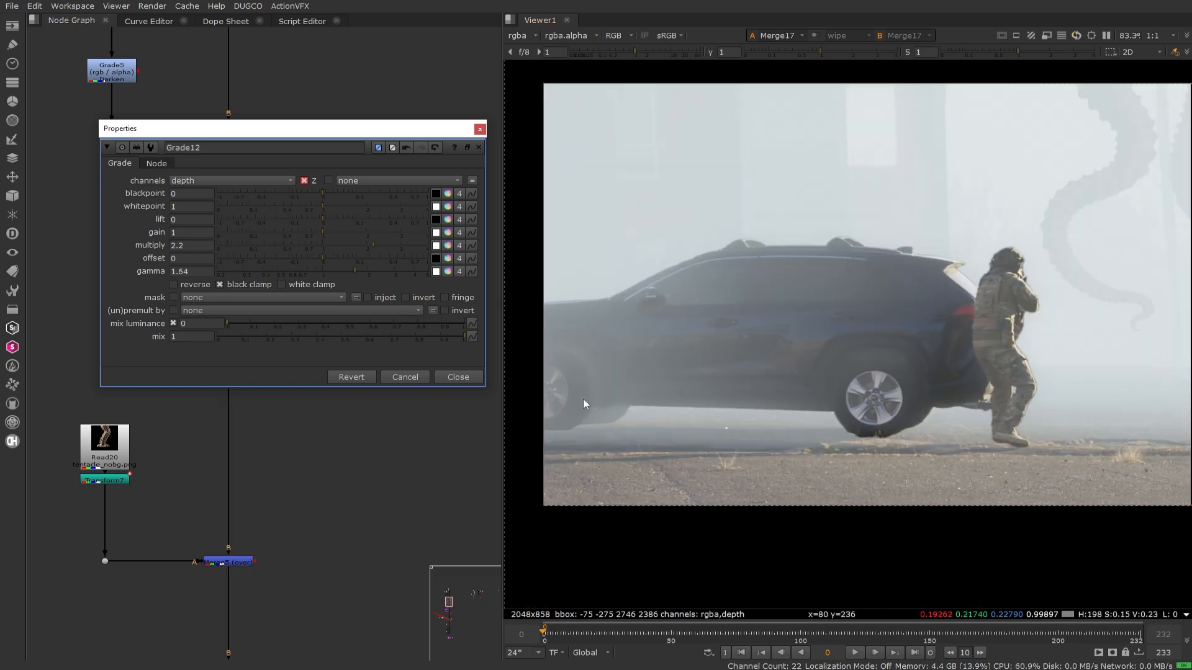
pyautogui.scroll(7, 652, 438)
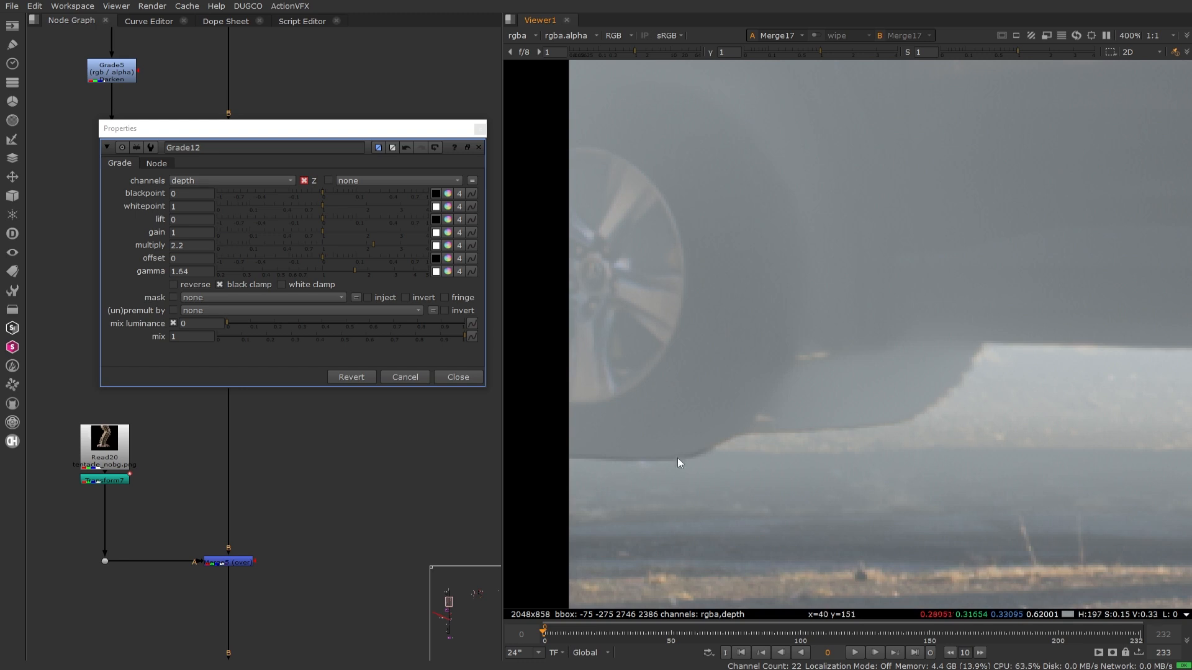
pyautogui.moveTo(366, 269); pyautogui.dragTo(332, 268)
pyautogui.scroll(-6, 906, 324)
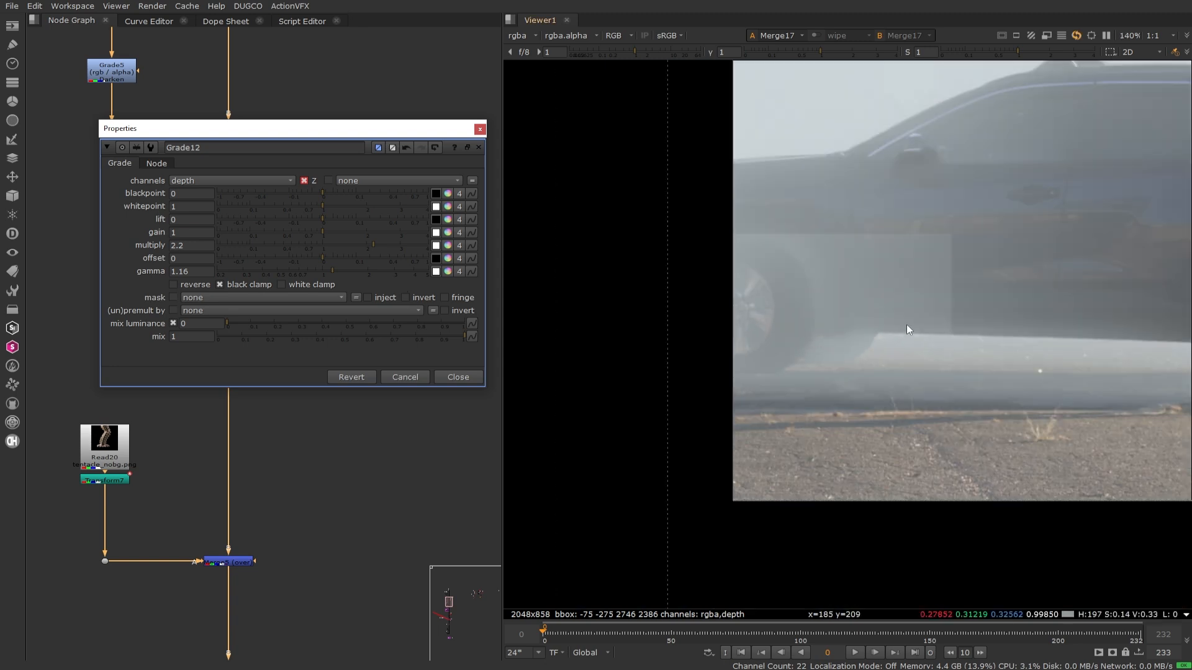
pyautogui.scroll(-3, 925, 311)
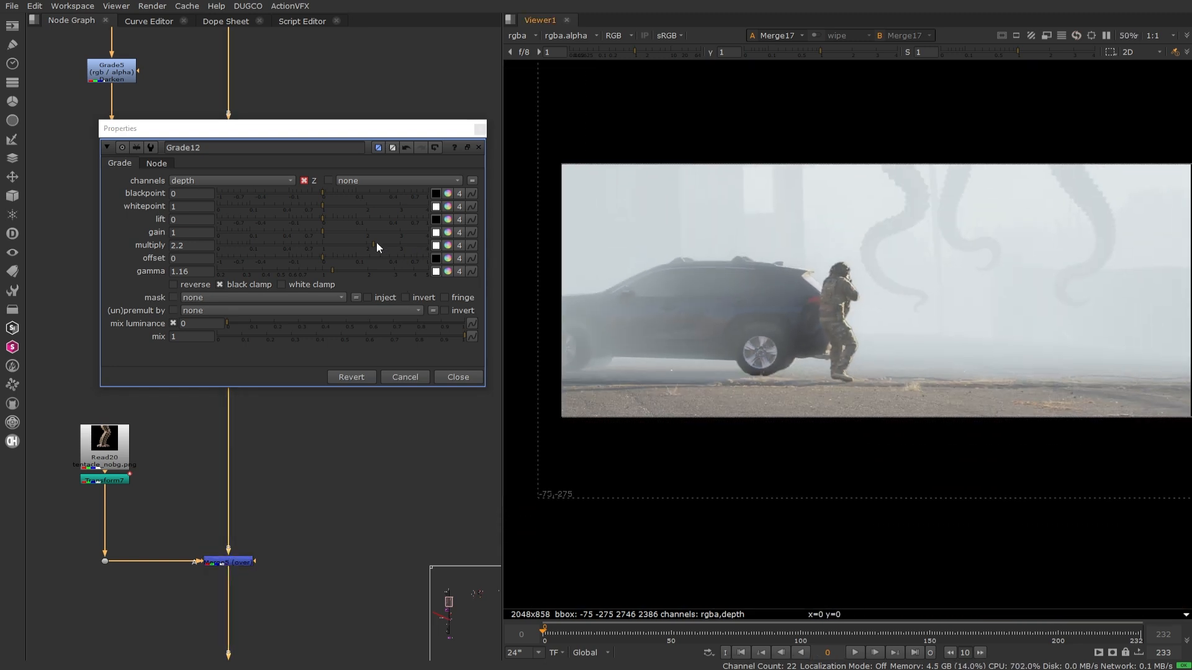
pyautogui.moveTo(377, 242); pyautogui.dragTo(374, 244)
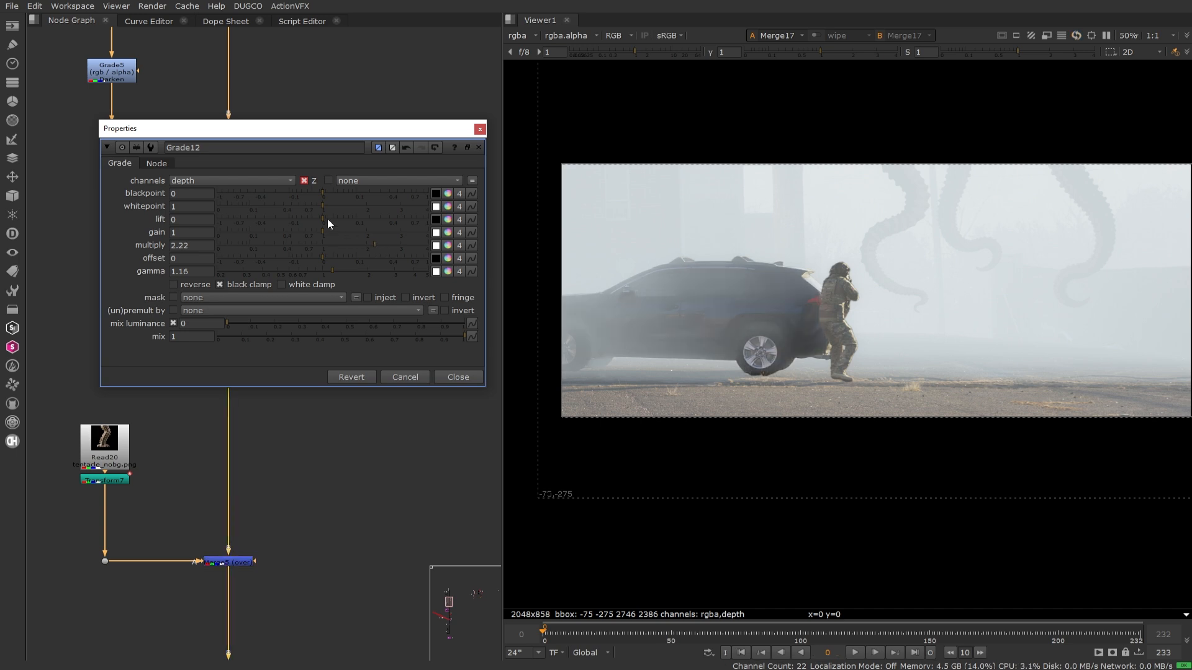
# - Set Grade12 to (un)premult by rgba.alpha and raise its lift to 0.2
pyautogui.moveTo(324, 217); pyautogui.dragTo(355, 215)
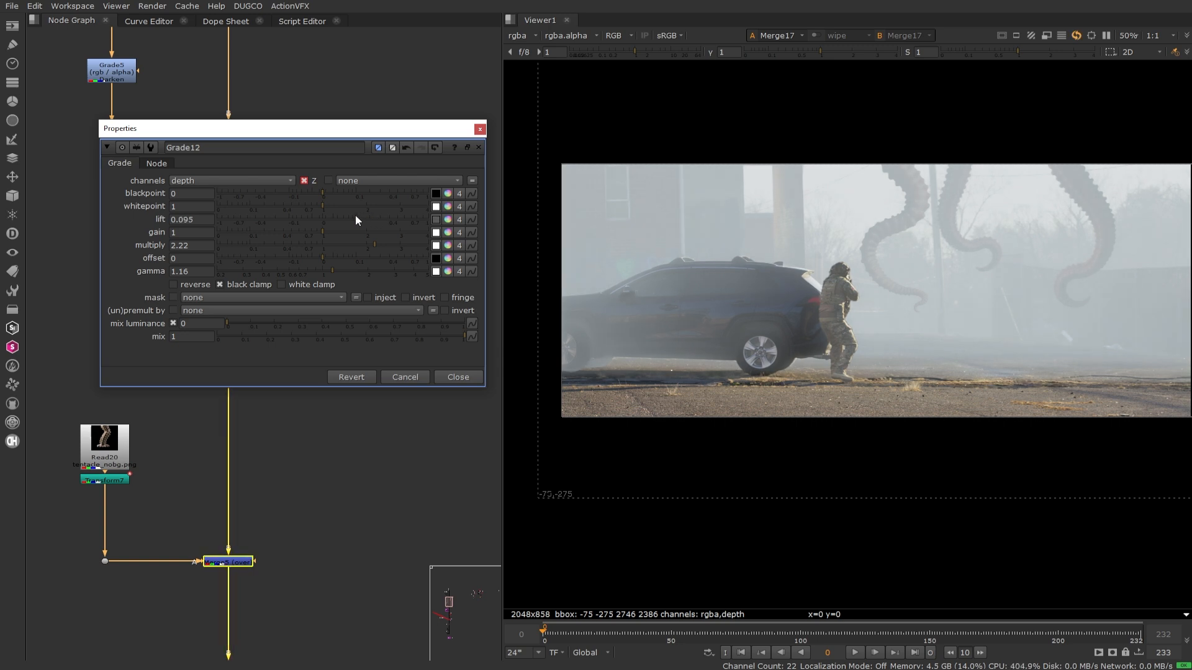
pyautogui.click(239, 309)
pyautogui.click(240, 366)
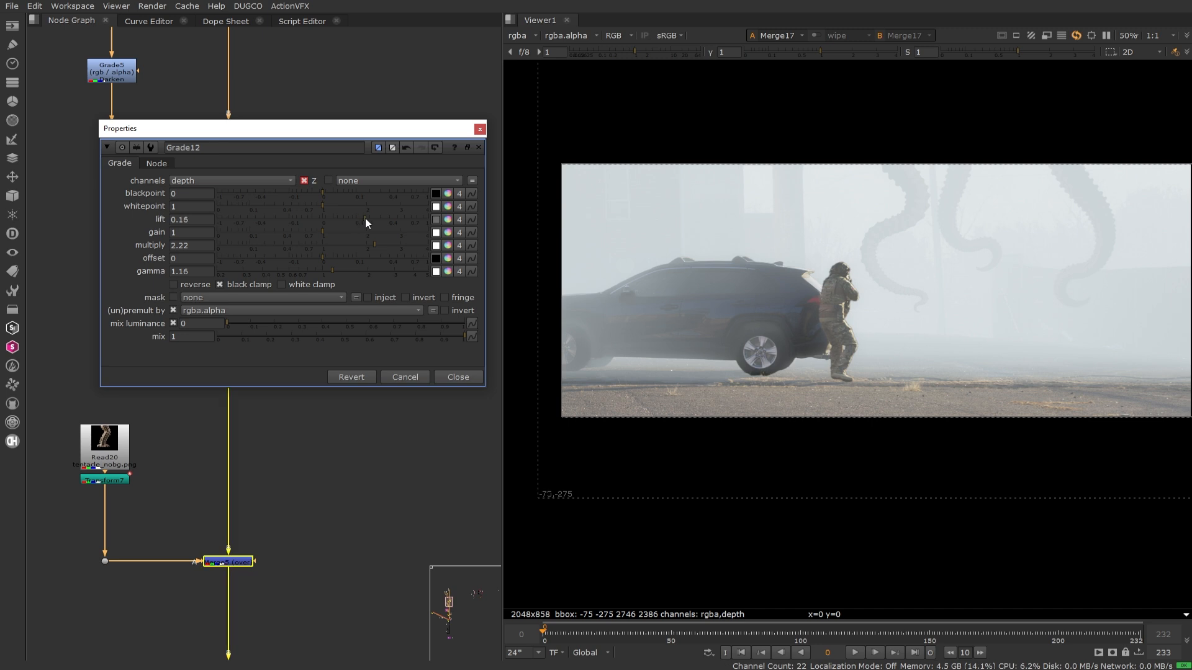
pyautogui.moveTo(365, 218)
pyautogui.mouseDown()
pyautogui.moveTo(422, 218)
pyautogui.moveTo(366, 218)
pyautogui.mouseUp()
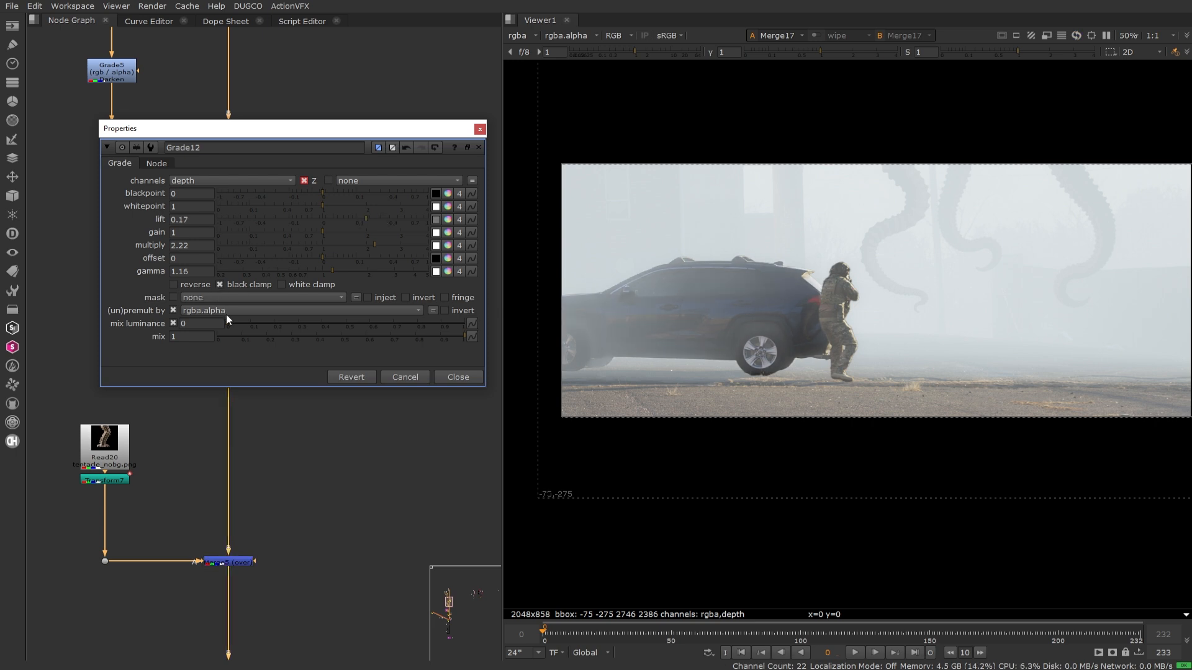
pyautogui.moveTo(367, 219); pyautogui.dragTo(375, 220)
pyautogui.moveTo(376, 220)
pyautogui.mouseDown()
pyautogui.moveTo(401, 217)
pyautogui.moveTo(358, 216)
pyautogui.moveTo(370, 215)
pyautogui.mouseUp()
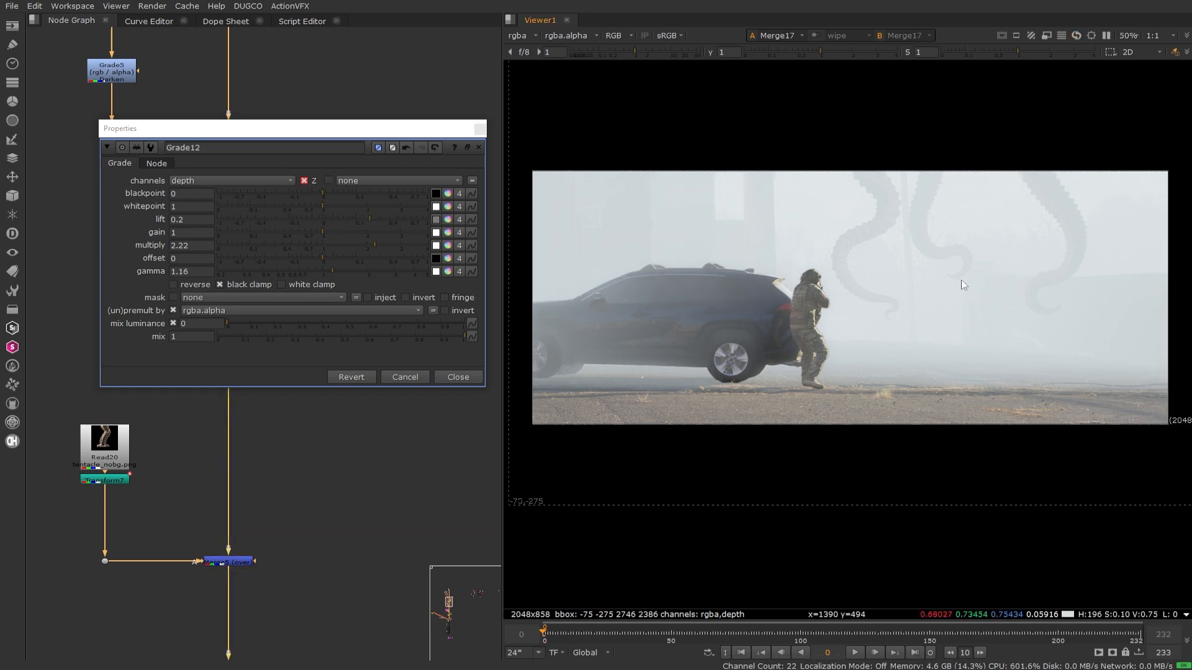
# - Inspect the car, soldier and tentacles in the full fog composite, and close Grade12's settings
pyautogui.scroll(-5, 919, 301)
pyautogui.scroll(6, 844, 345)
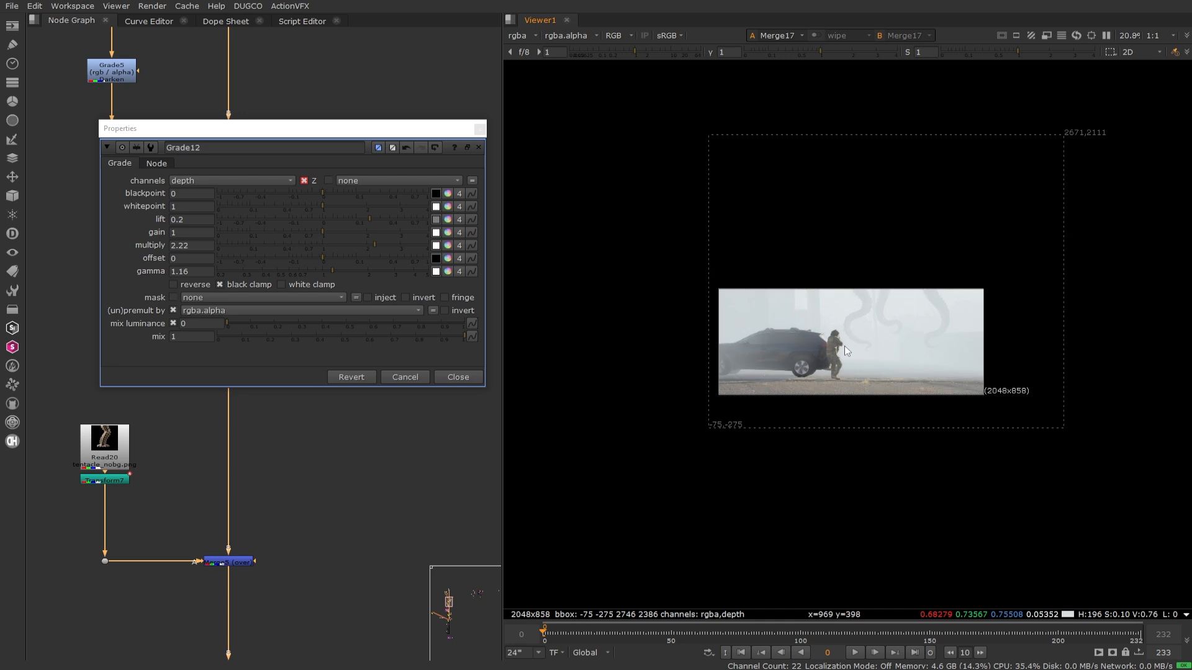
pyautogui.scroll(3, 804, 343)
pyautogui.scroll(-4, 805, 344)
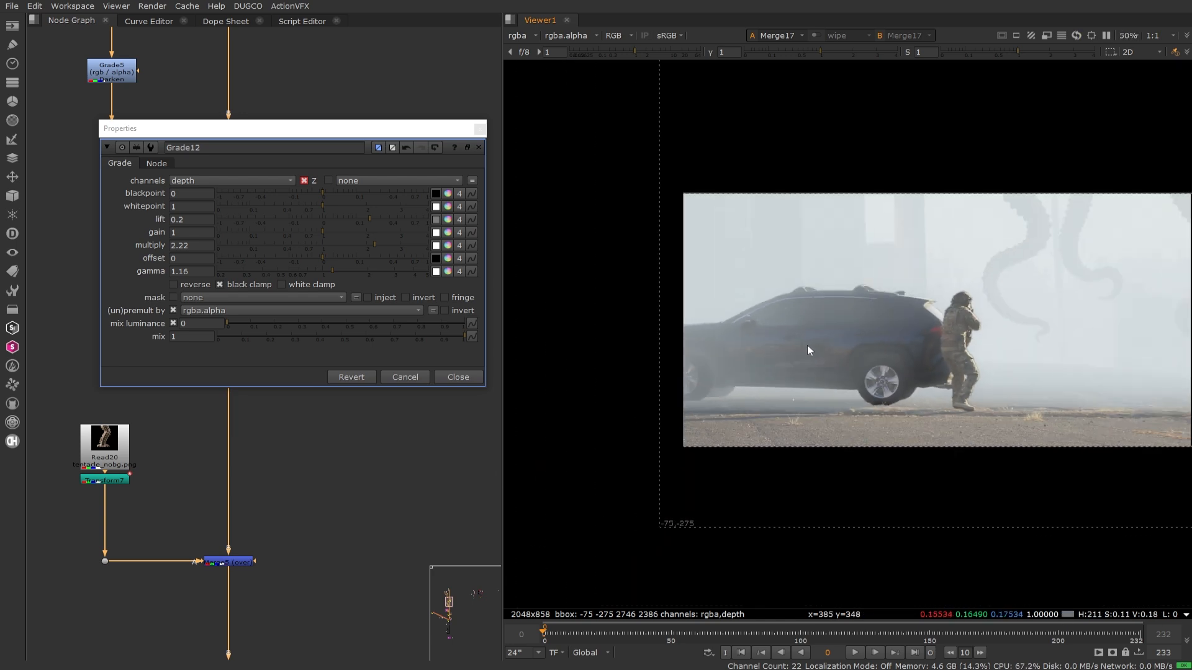
pyautogui.moveTo(967, 362); pyautogui.dragTo(818, 359, button='middle')
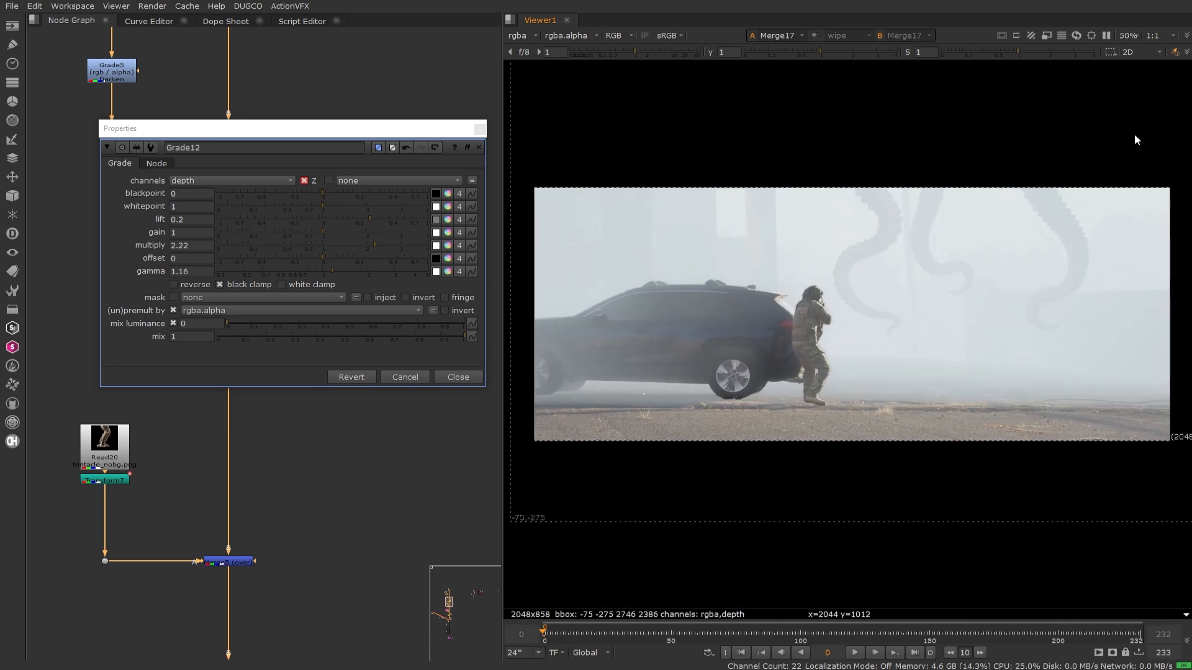
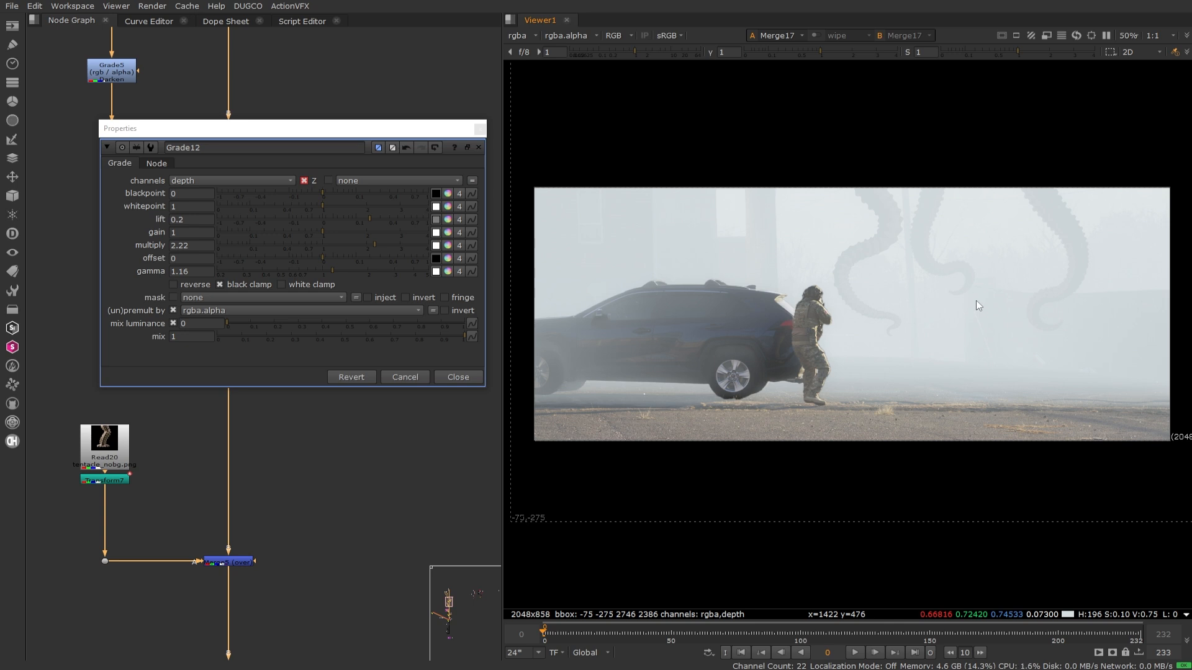
pyautogui.click(451, 377)
# - Examine the Fog section's node chain and review the settings of Grade6
pyautogui.scroll(-5, 448, 386)
pyautogui.moveTo(445, 394); pyautogui.dragTo(450, 312, button='middle')
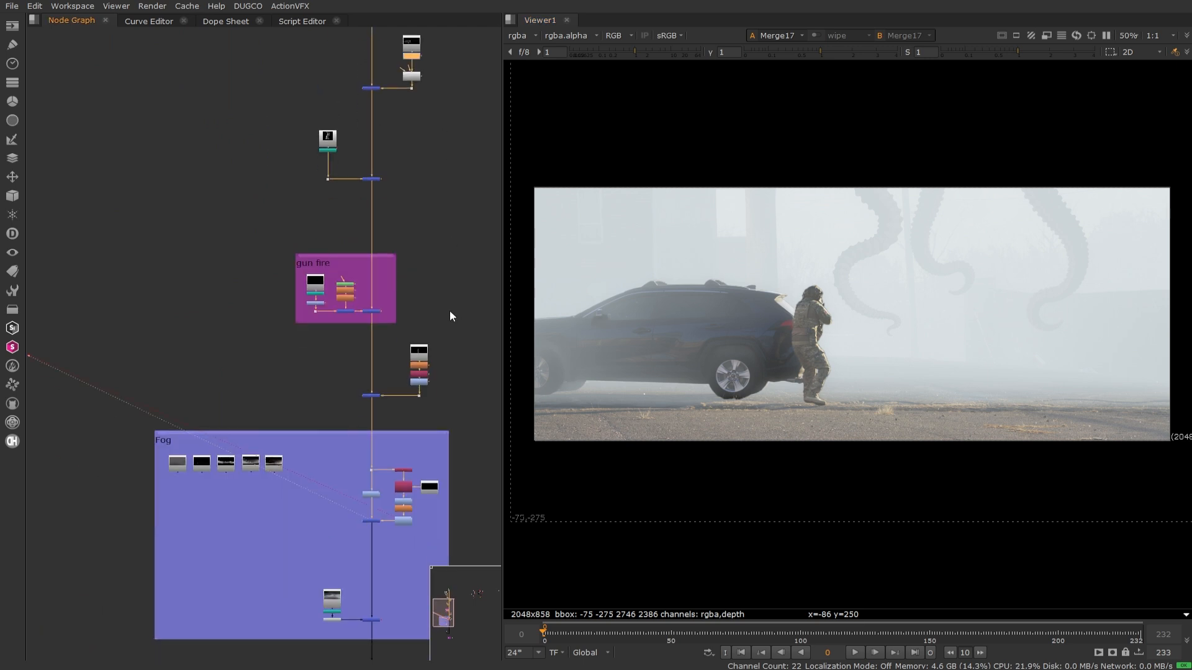
pyautogui.moveTo(414, 450); pyautogui.dragTo(396, 247, button='middle')
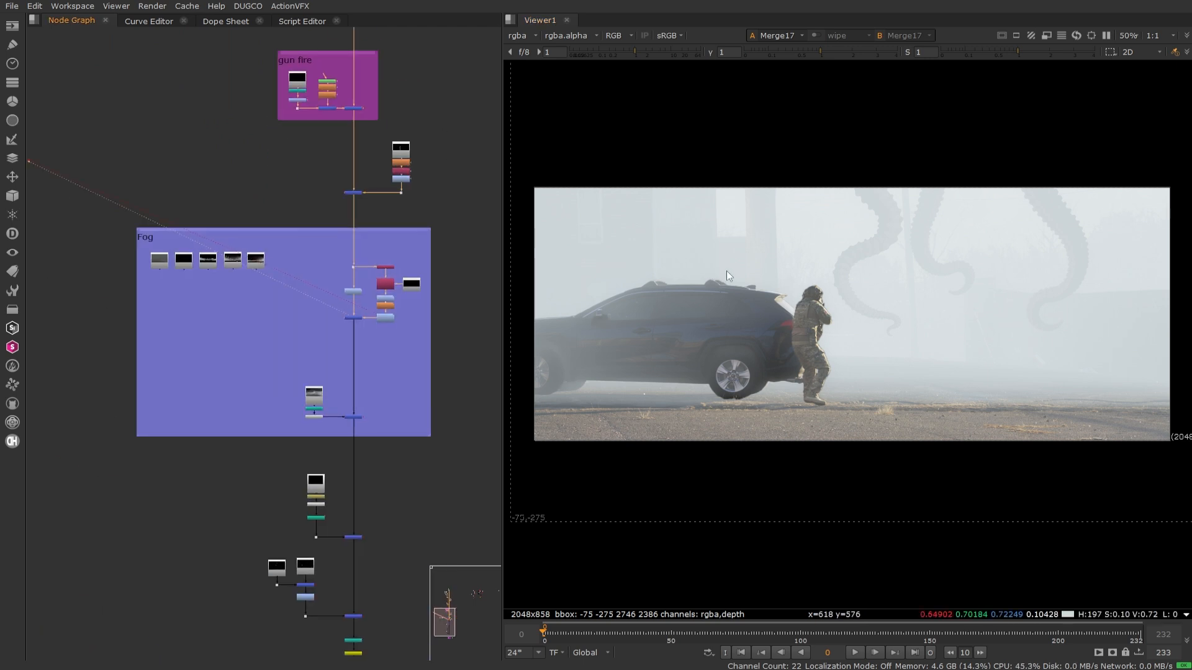
pyautogui.moveTo(389, 433); pyautogui.dragTo(366, 293, button='middle')
pyautogui.scroll(3, 354, 264)
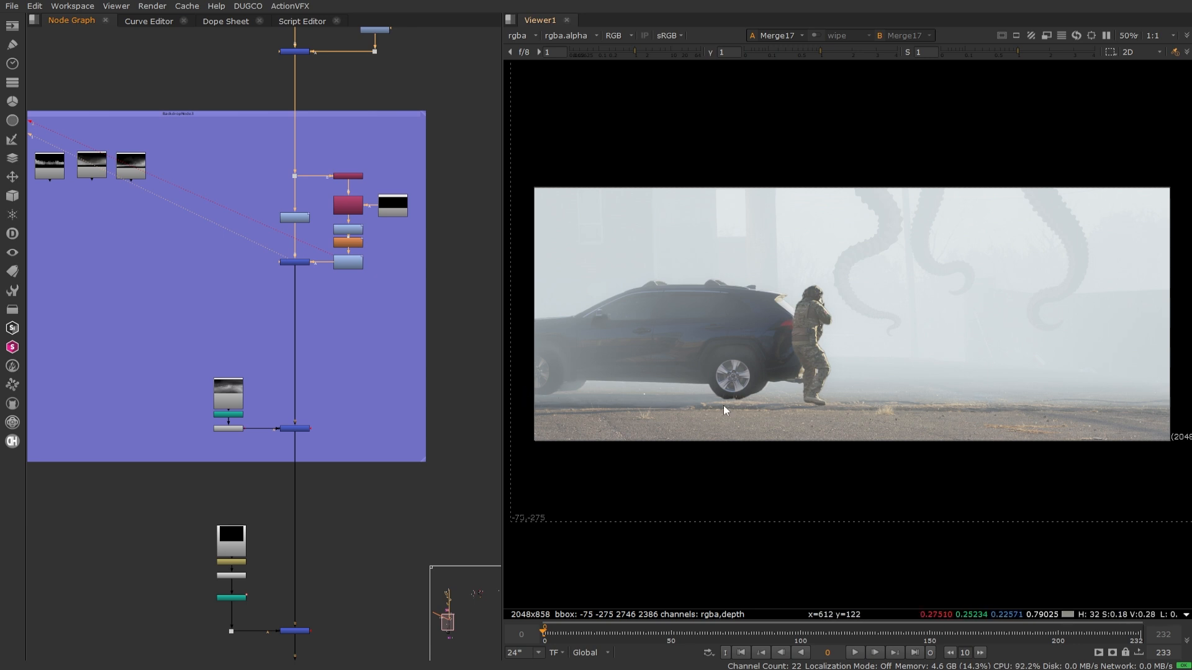
pyautogui.scroll(5, 371, 238)
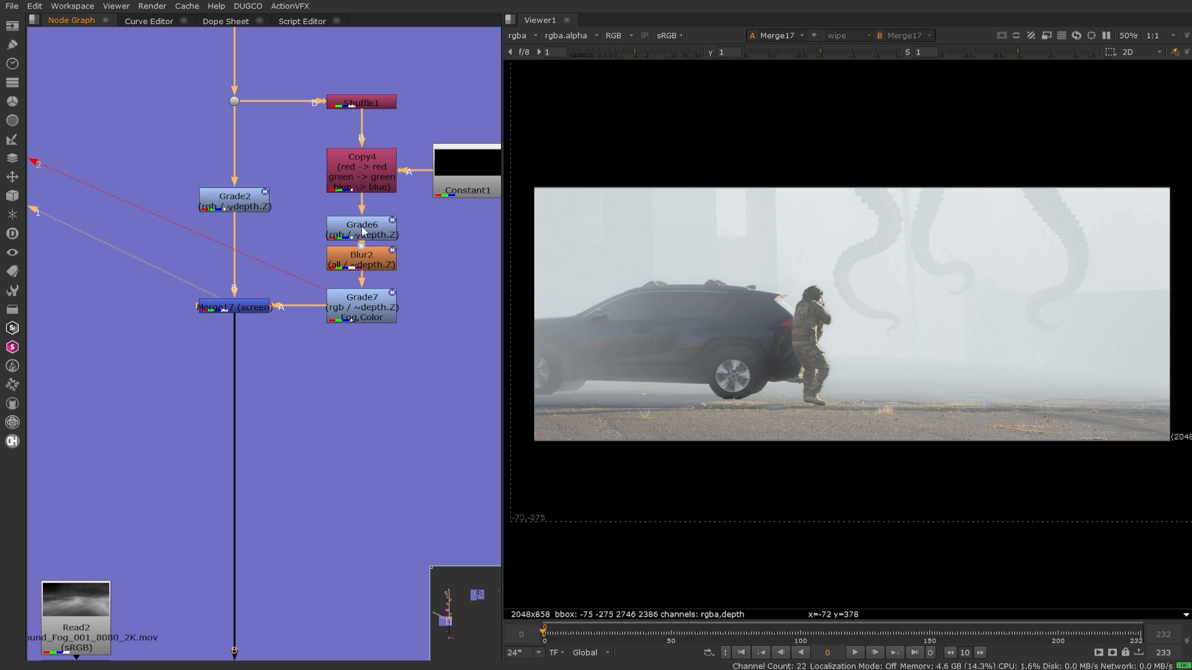
pyautogui.click(381, 226)
pyautogui.scroll(-5, 389, 235)
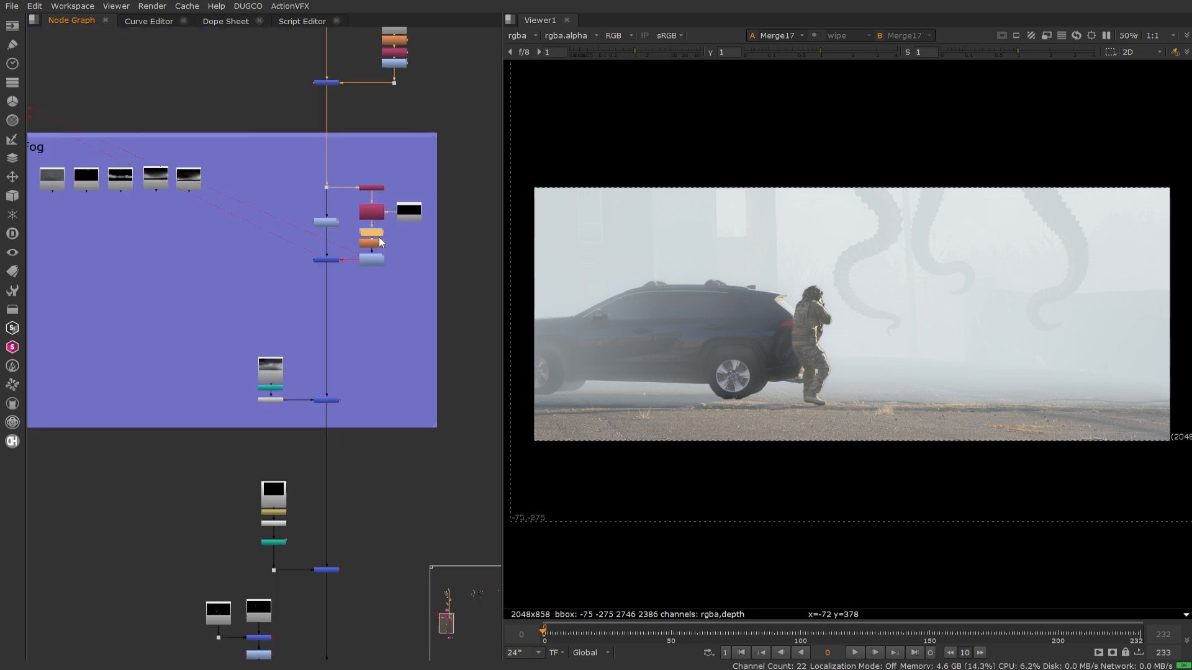
pyautogui.scroll(1, 381, 261)
pyautogui.scroll(1, 389, 249)
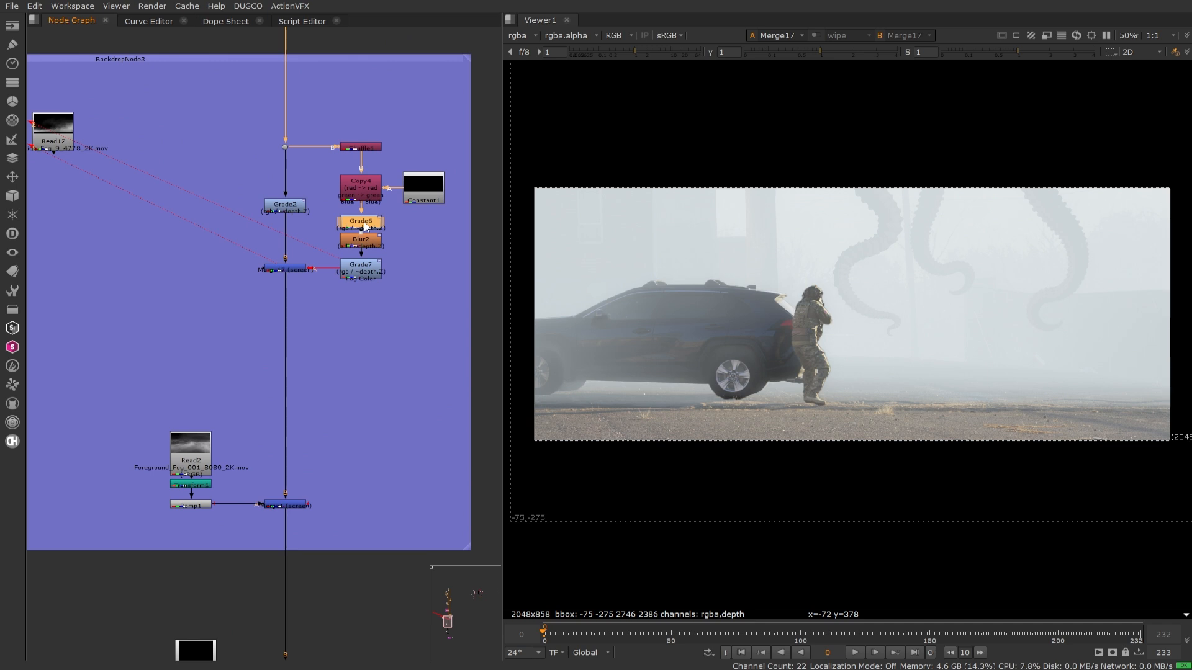
pyautogui.doubleClick(366, 226)
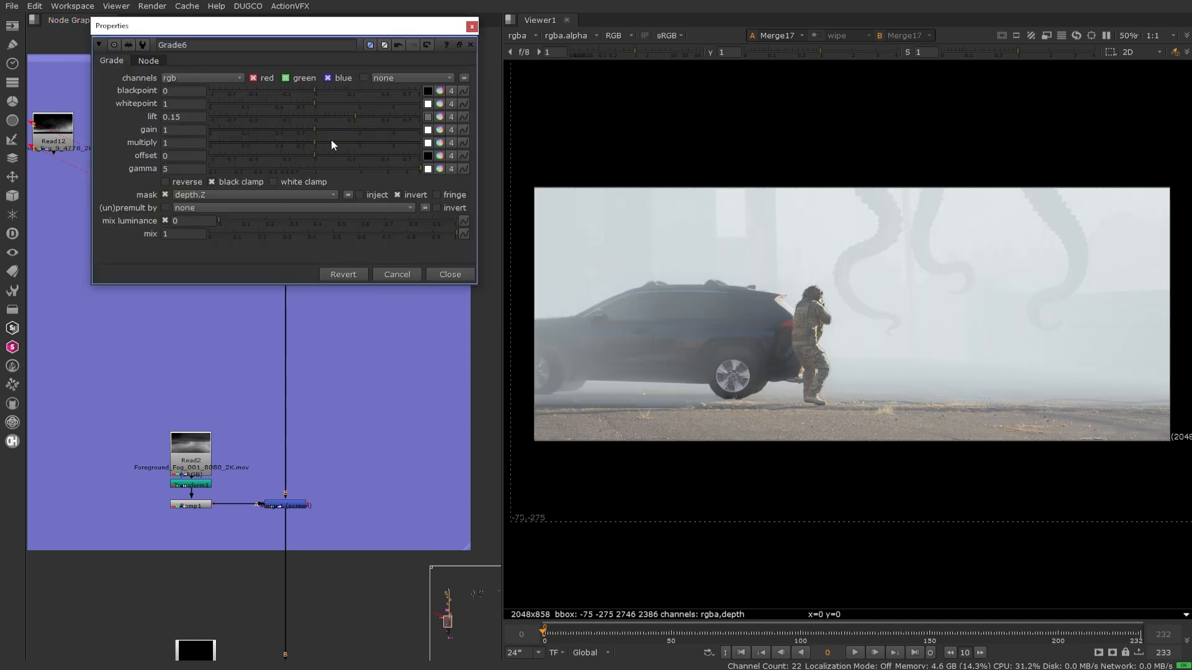
pyautogui.click(448, 274)
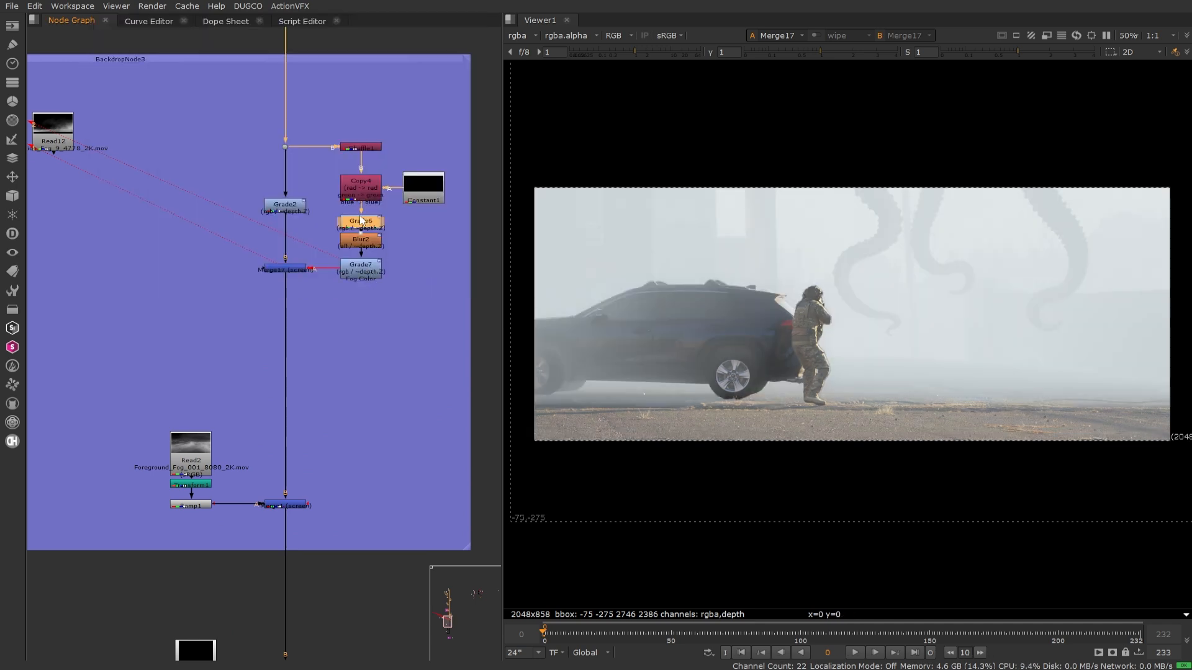
# - Insert a Grade node after the Read25 background plate and set its channels to depth
pyautogui.scroll(-4, 341, 418)
pyautogui.scroll(4, 354, 244)
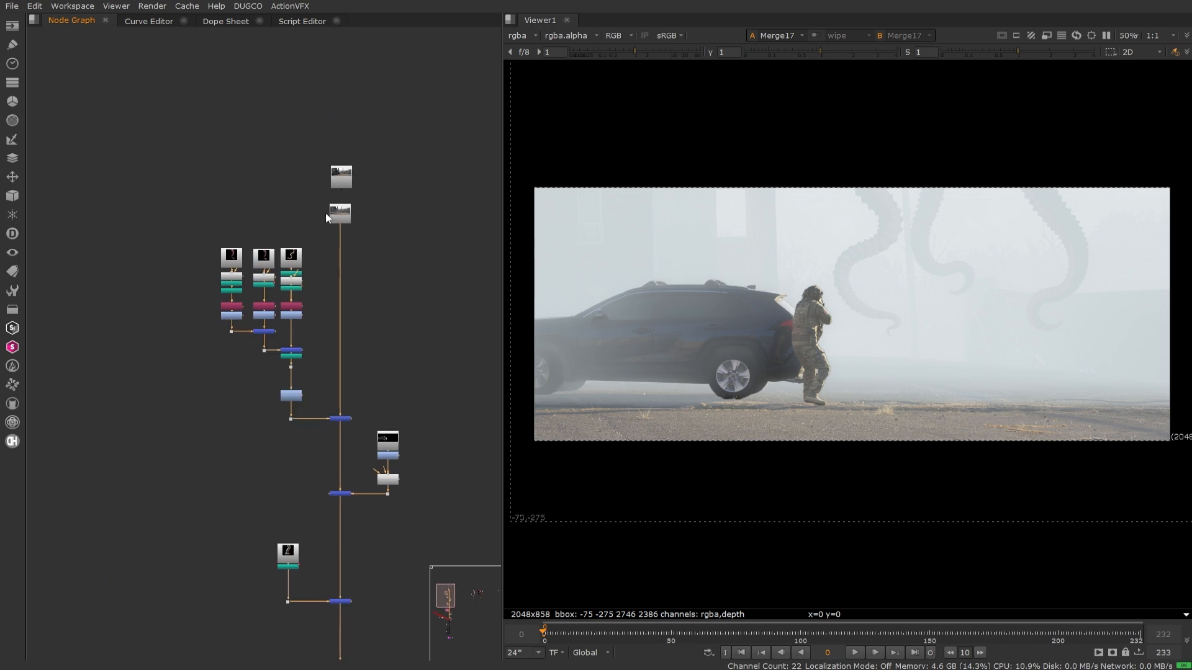
pyautogui.click(352, 207)
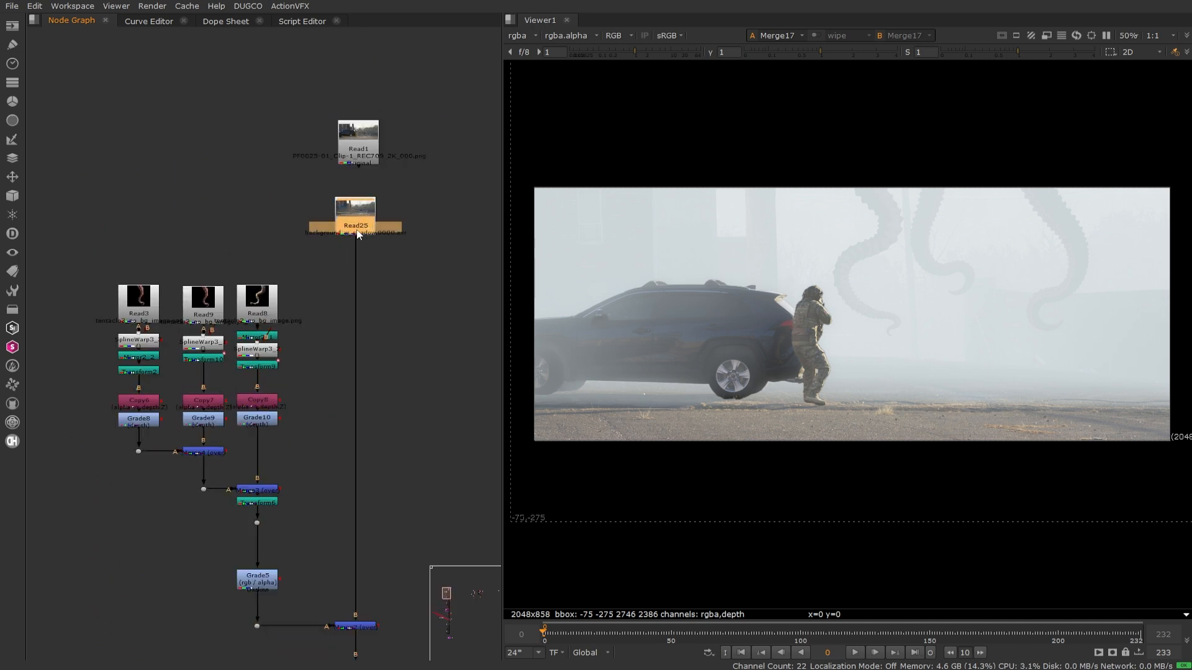
pyautogui.press('g')
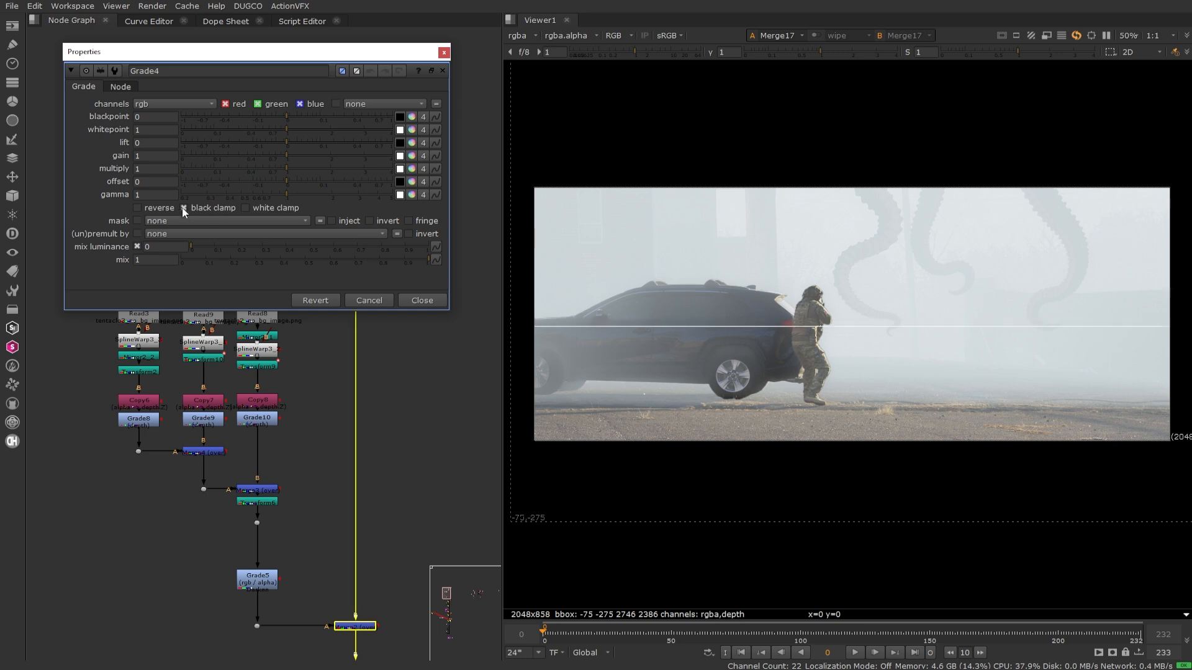
pyautogui.click(167, 103)
pyautogui.click(166, 183)
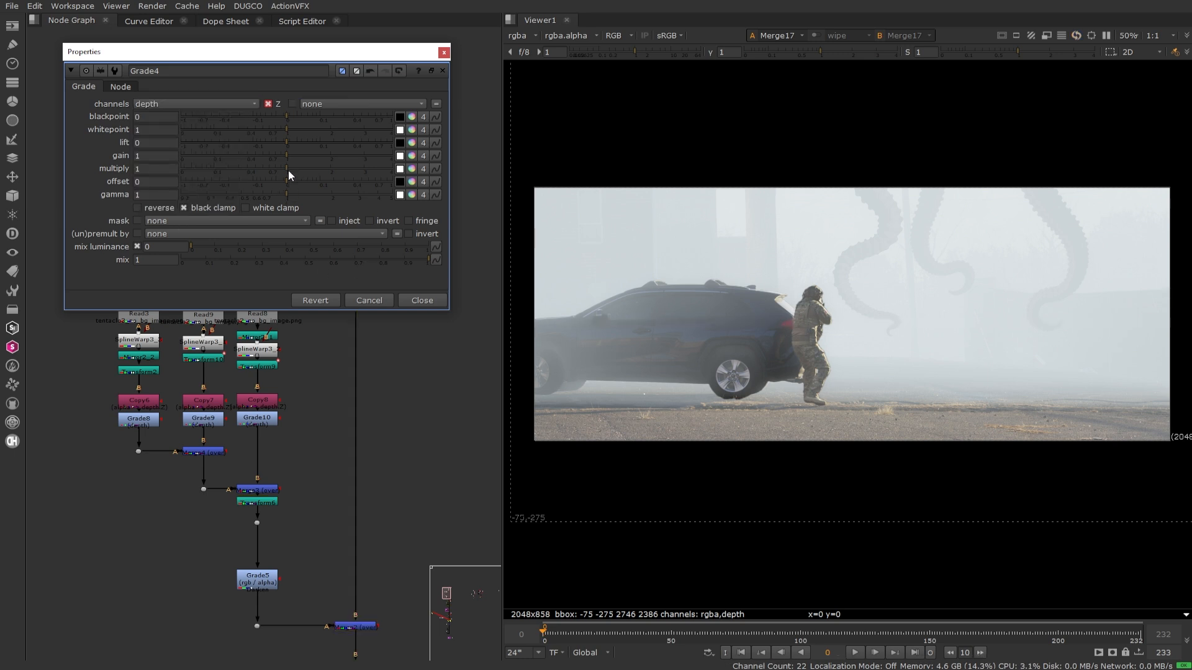
# - Set the background depth grade's whitepoint to 0.66 and gamma to about 1.4, and close its settings
pyautogui.moveTo(288, 192); pyautogui.dragTo(321, 192)
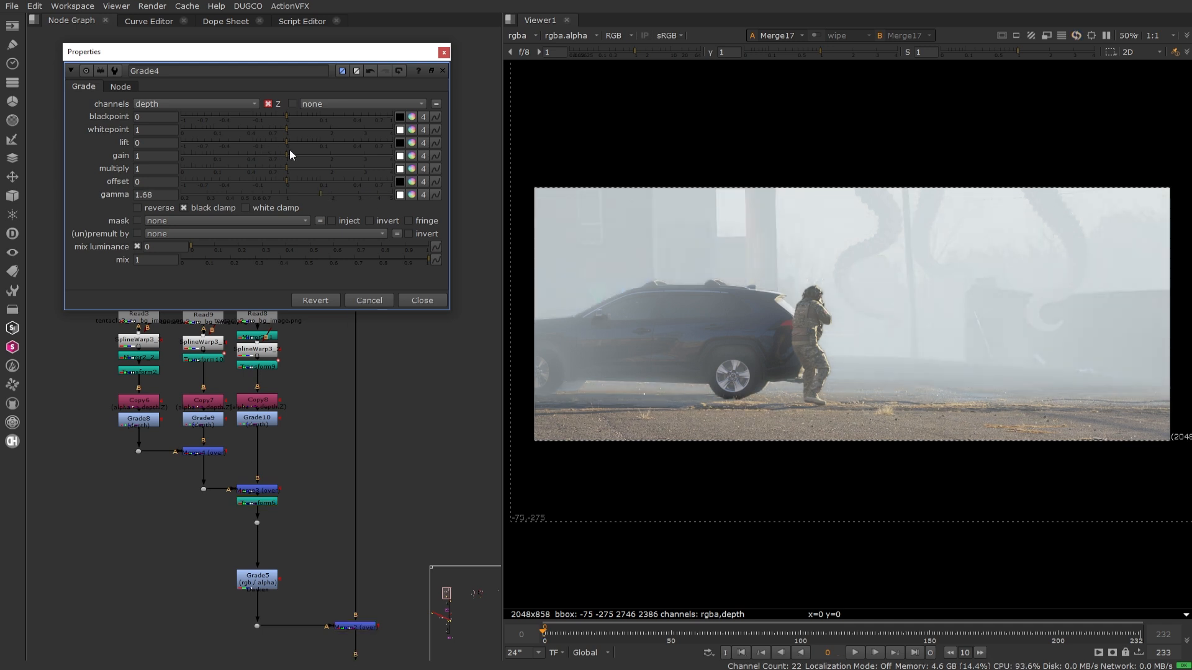
pyautogui.moveTo(285, 125)
pyautogui.mouseDown()
pyautogui.moveTo(258, 125)
pyautogui.moveTo(270, 129)
pyautogui.mouseUp()
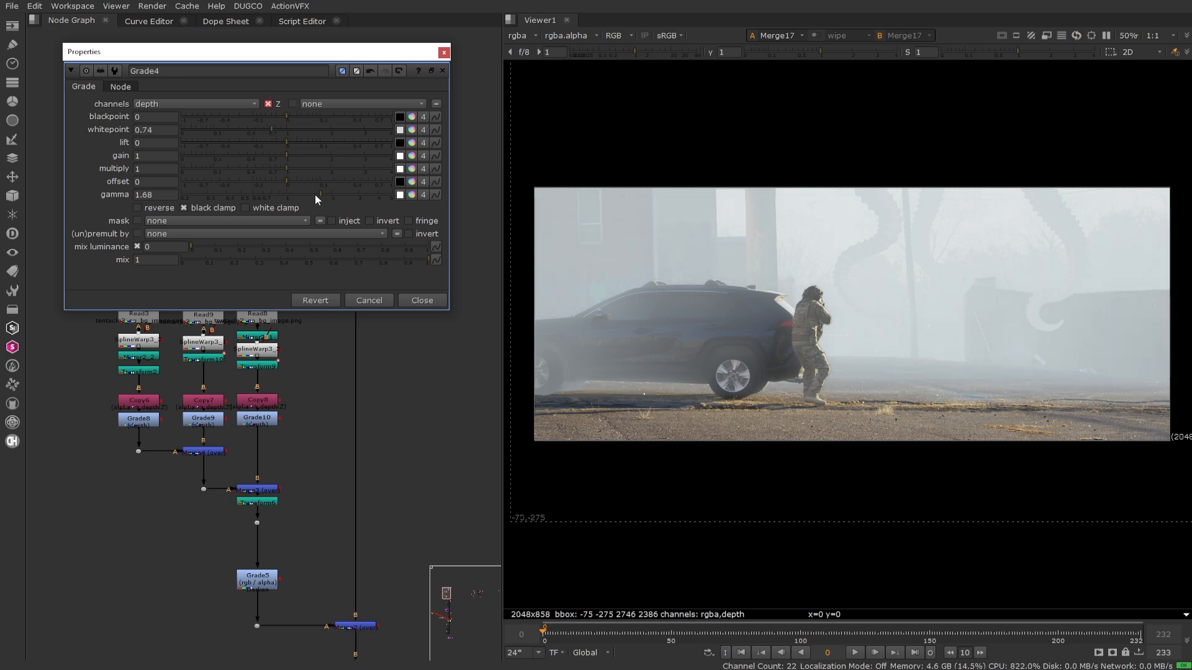
pyautogui.moveTo(315, 195)
pyautogui.mouseDown()
pyautogui.moveTo(288, 192)
pyautogui.moveTo(309, 193)
pyautogui.mouseUp()
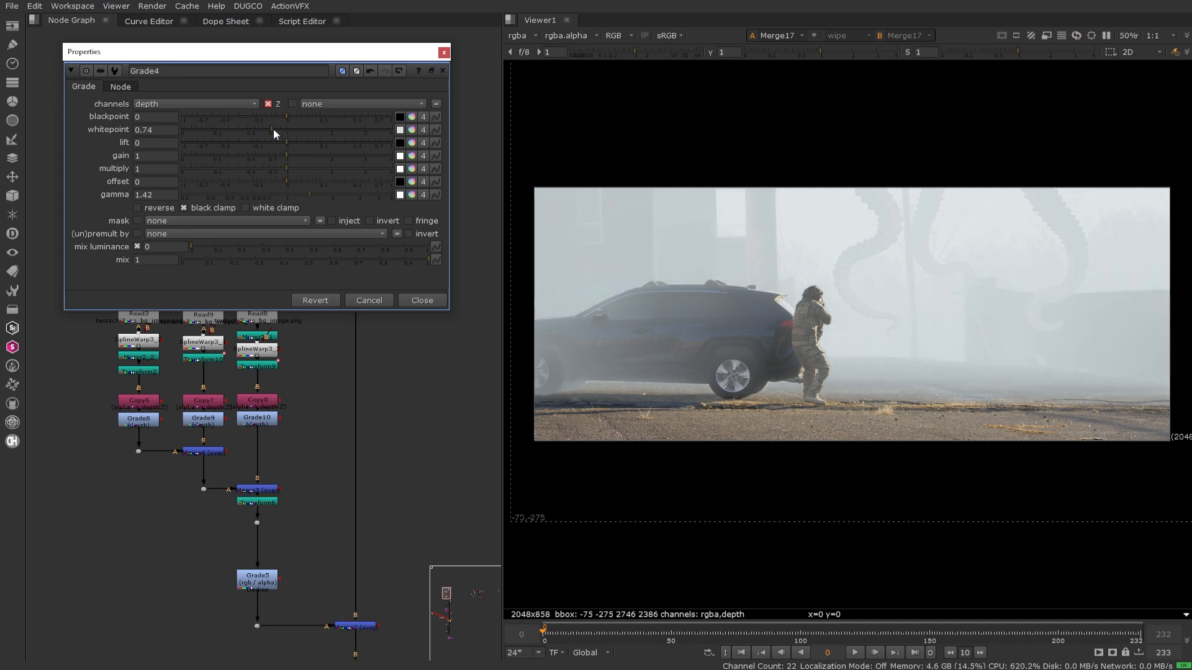
pyautogui.moveTo(273, 128); pyautogui.dragTo(267, 129)
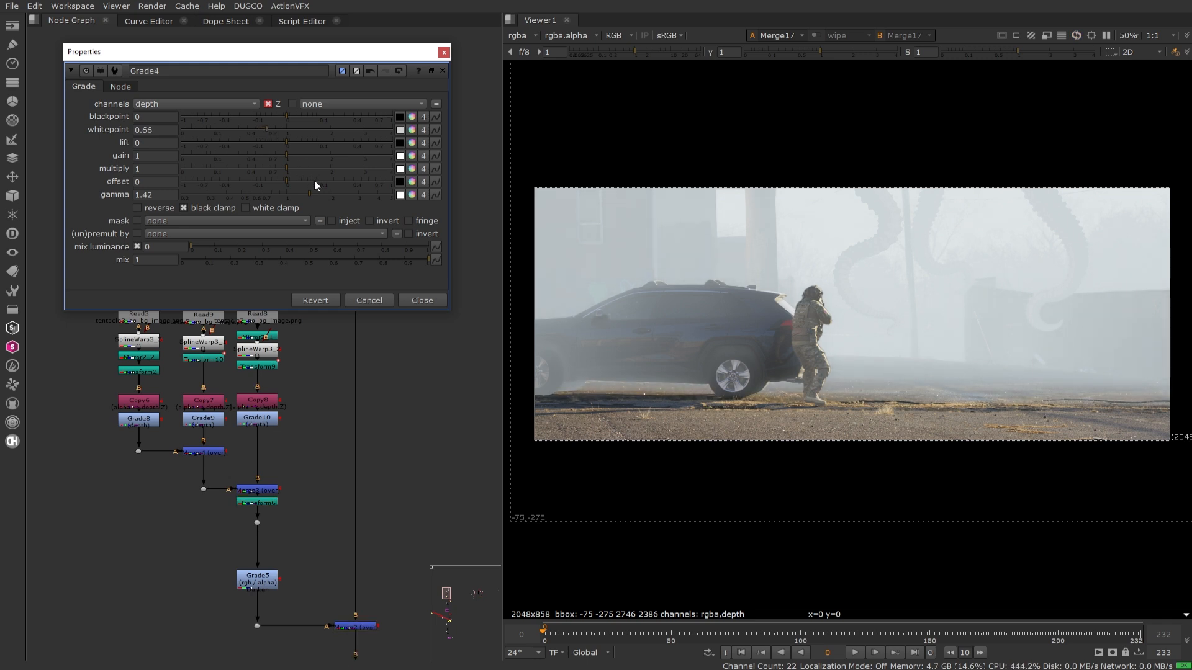
pyautogui.moveTo(309, 195)
pyautogui.mouseDown()
pyautogui.moveTo(296, 195)
pyautogui.moveTo(306, 192)
pyautogui.mouseUp()
pyautogui.click(429, 301)
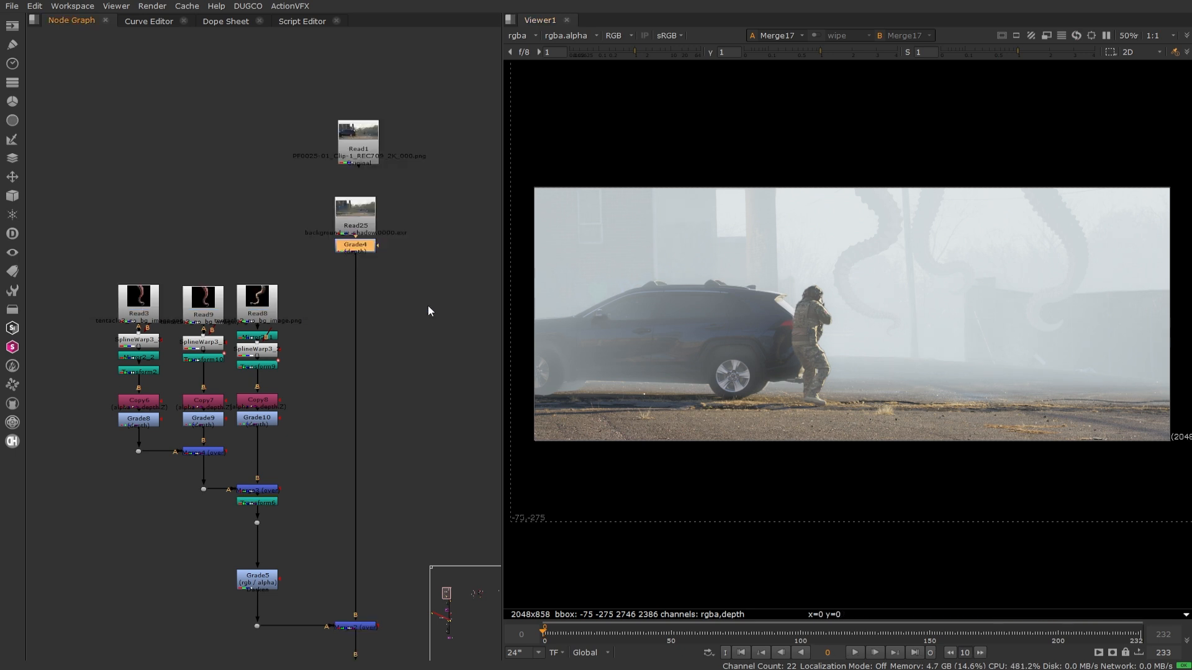
# - Compare the composite with the depth grades of the three tentacles (Grade10, Grade9 and Grade8) toggled off and on in turn
pyautogui.moveTo(277, 556); pyautogui.dragTo(299, 381, button='middle')
pyautogui.scroll(2, 299, 381)
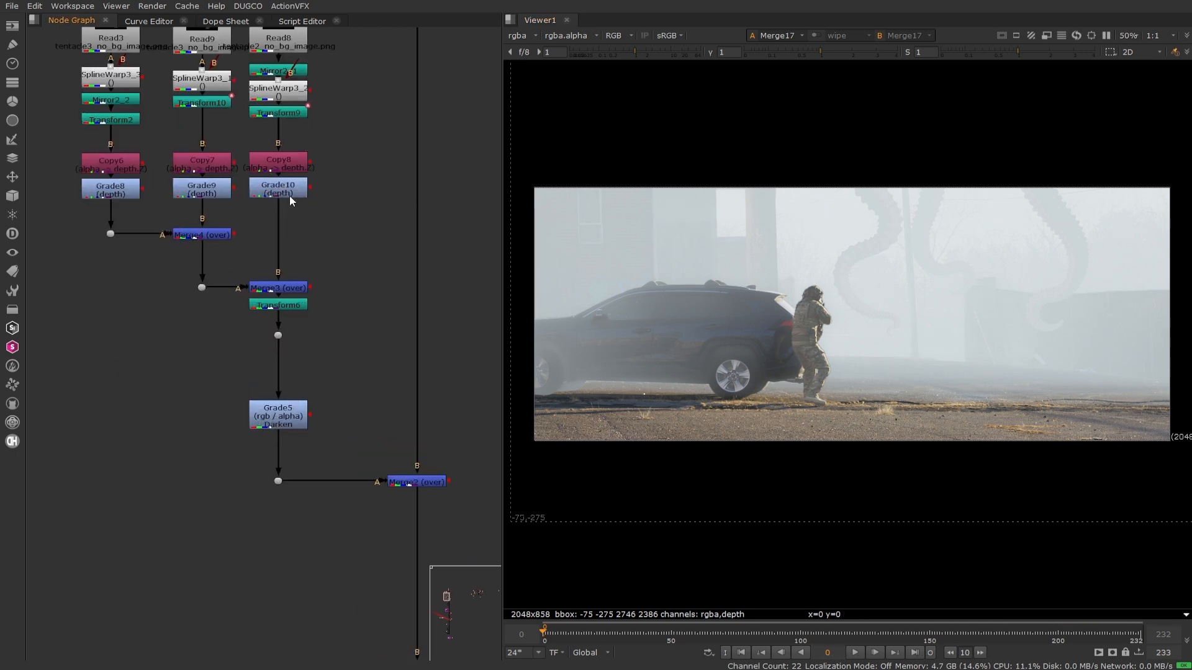
pyautogui.scroll(-2, 317, 298)
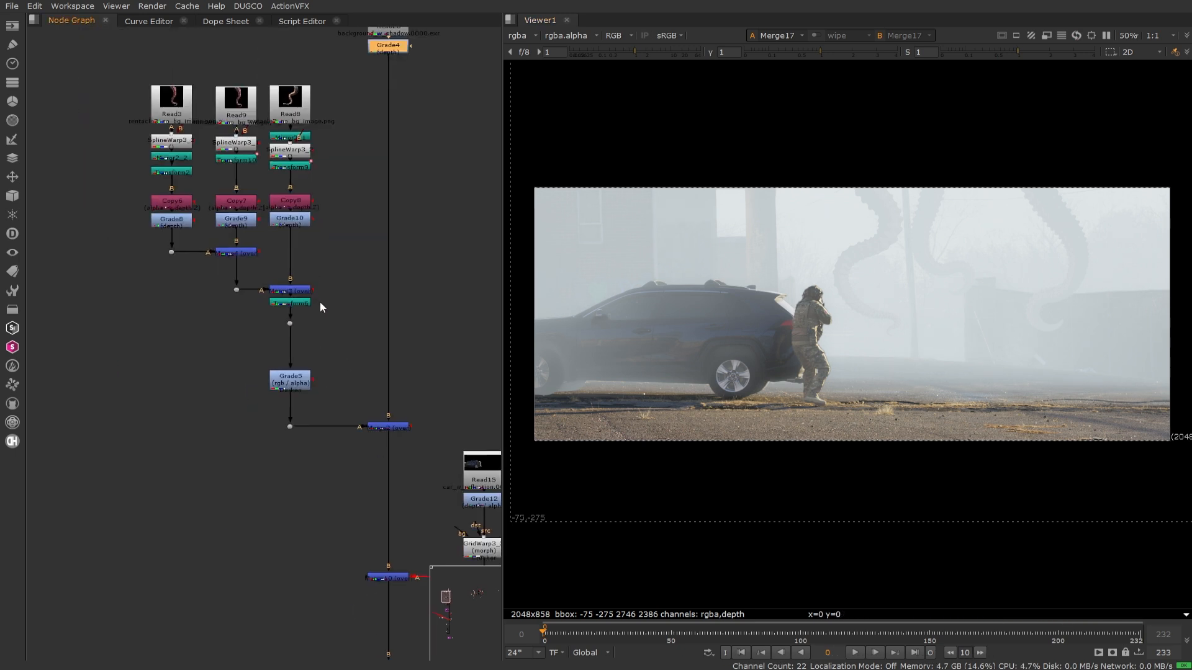
pyautogui.click(294, 222)
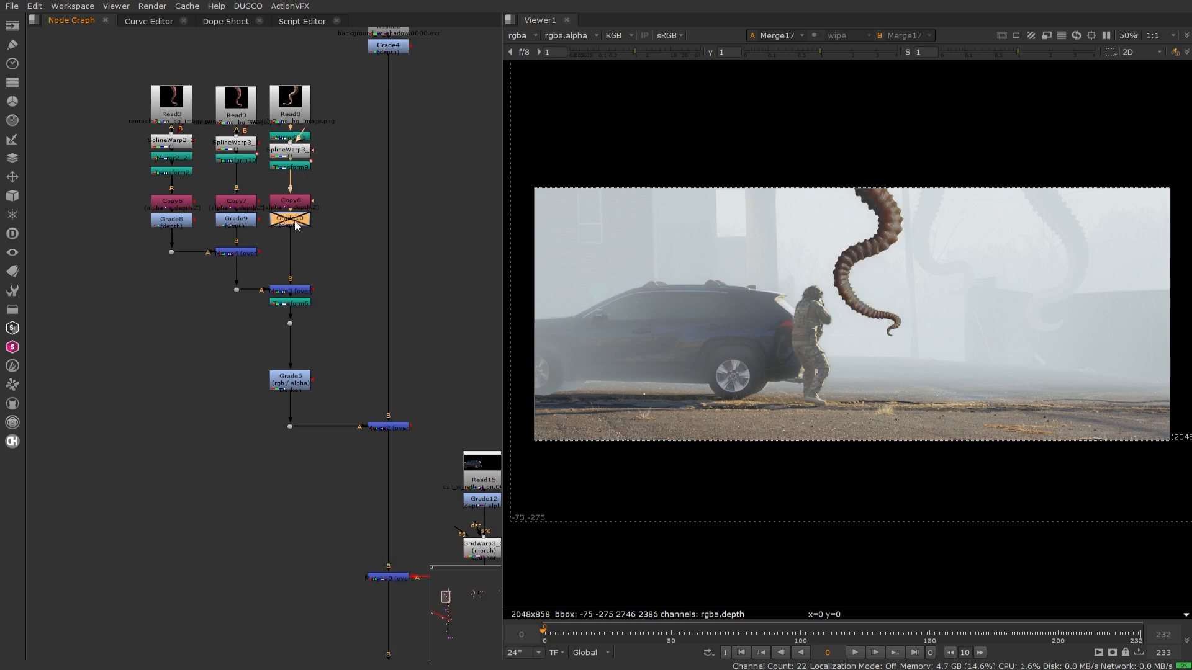
pyautogui.click(233, 221)
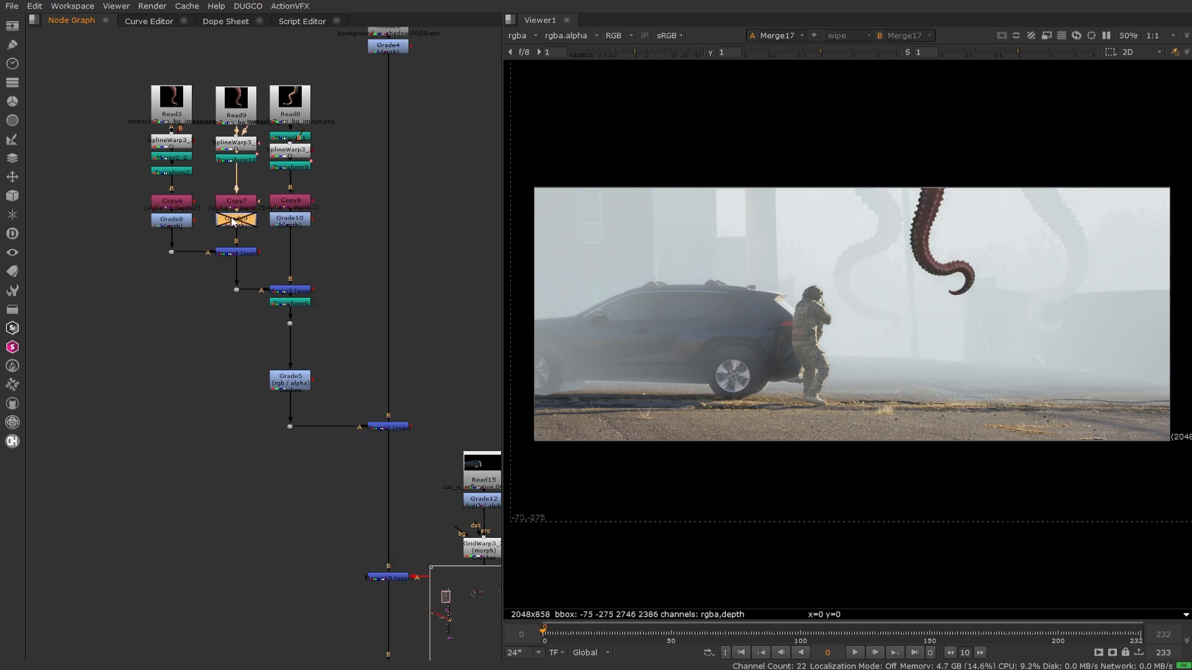
pyautogui.click(166, 222)
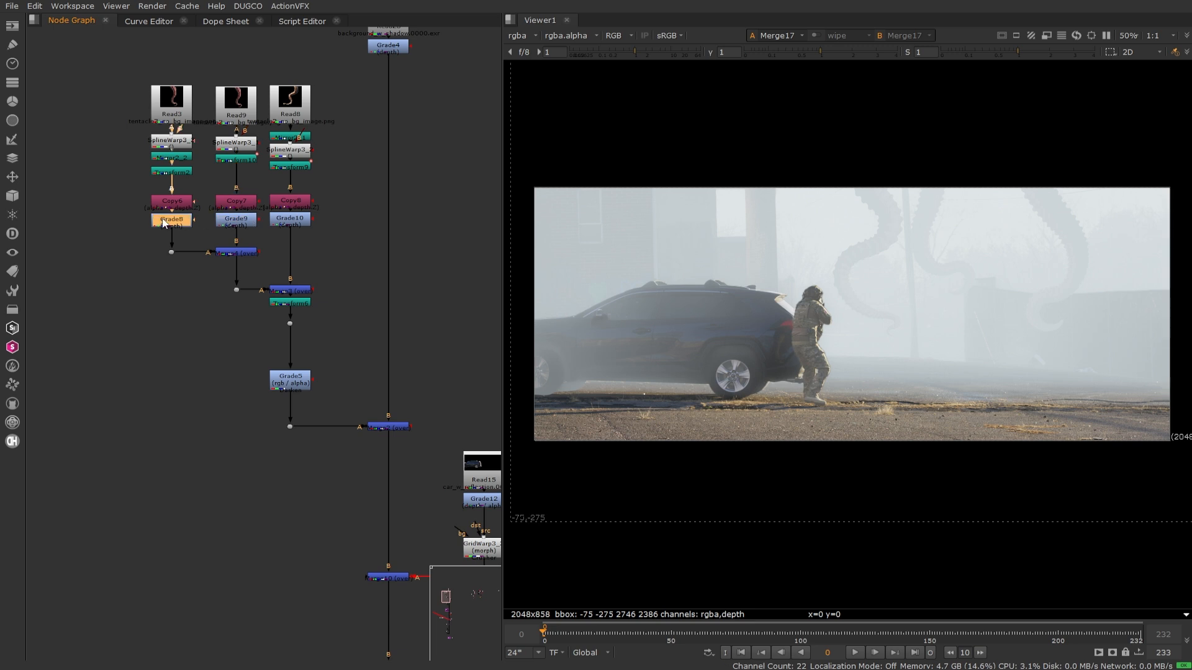
# - Set the multiply of the tentacle depth grade Grade8 to 0.22, check the tentacles in the fog, and close its settings
pyautogui.doubleClick(166, 222)
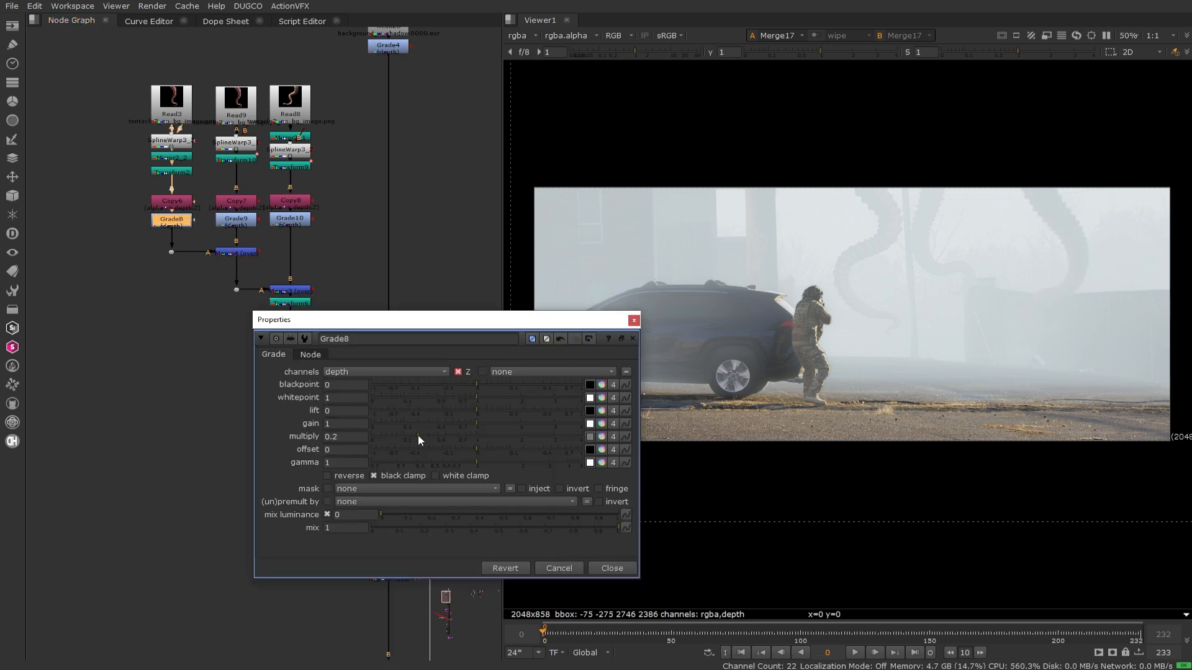
pyautogui.moveTo(418, 437); pyautogui.dragTo(423, 438)
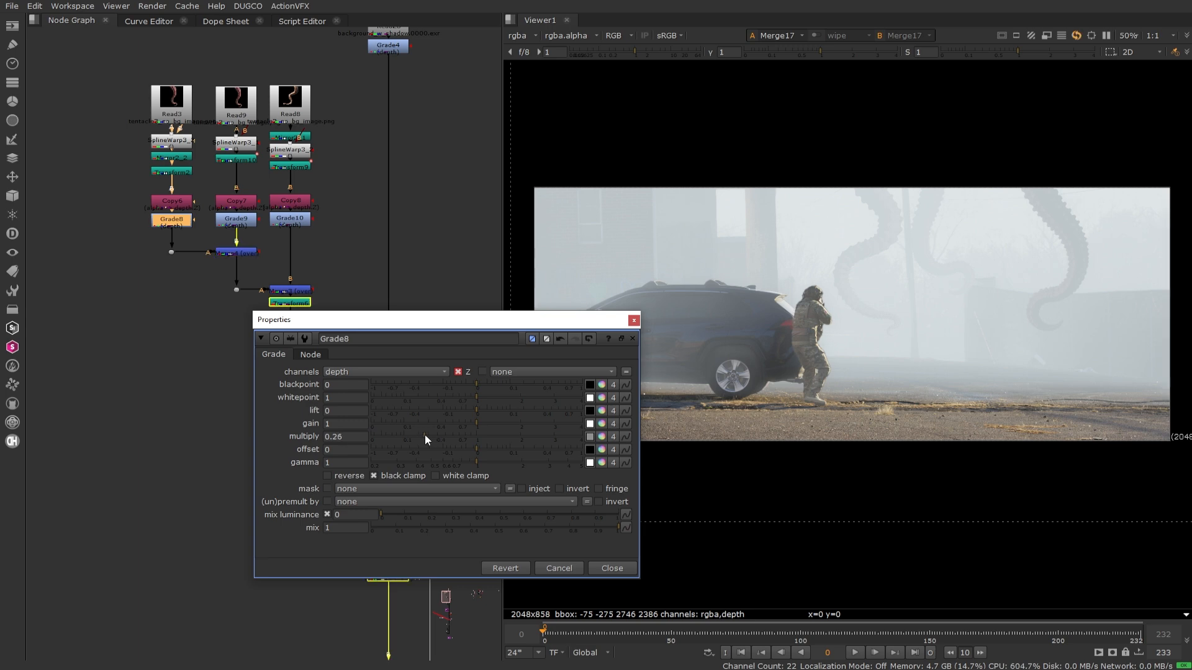
pyautogui.moveTo(422, 436); pyautogui.dragTo(419, 436)
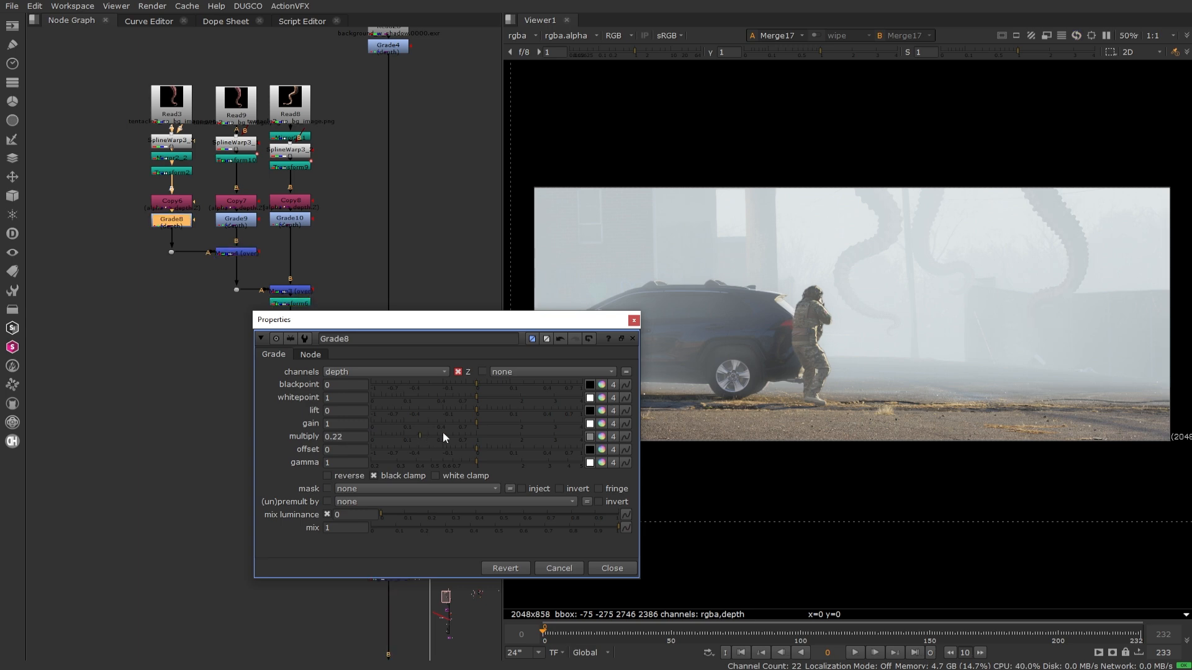
pyautogui.scroll(5, 1096, 285)
pyautogui.scroll(-4, 1025, 322)
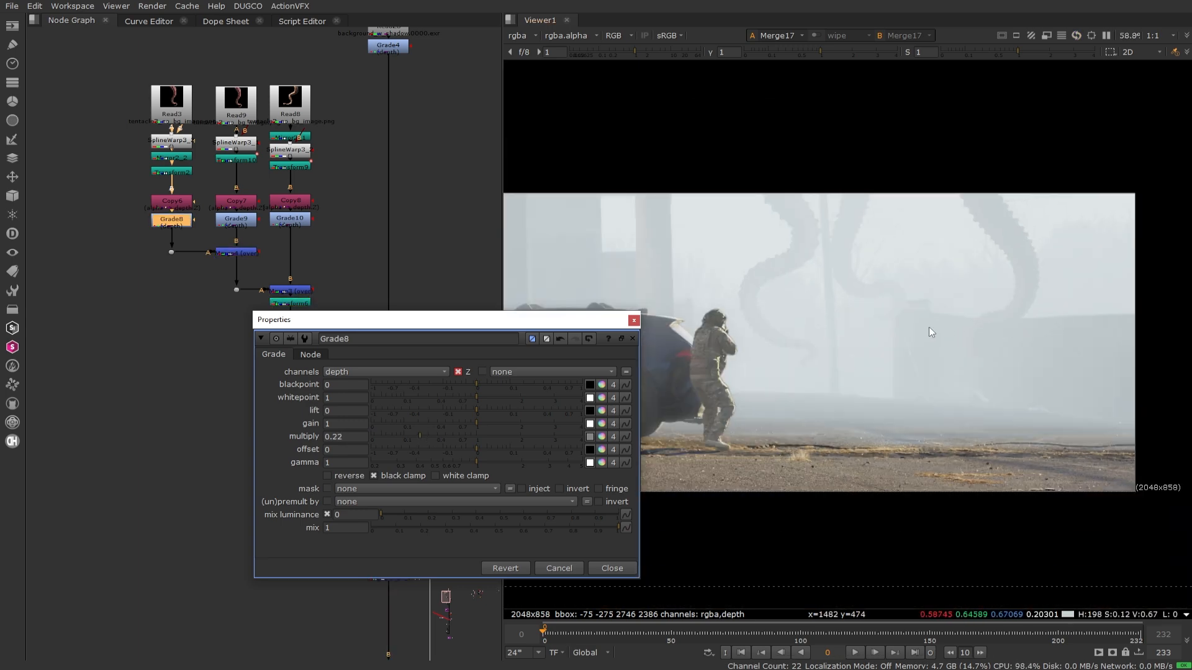
pyautogui.scroll(-1, 922, 327)
pyautogui.moveTo(871, 360); pyautogui.dragTo(899, 308, button='middle')
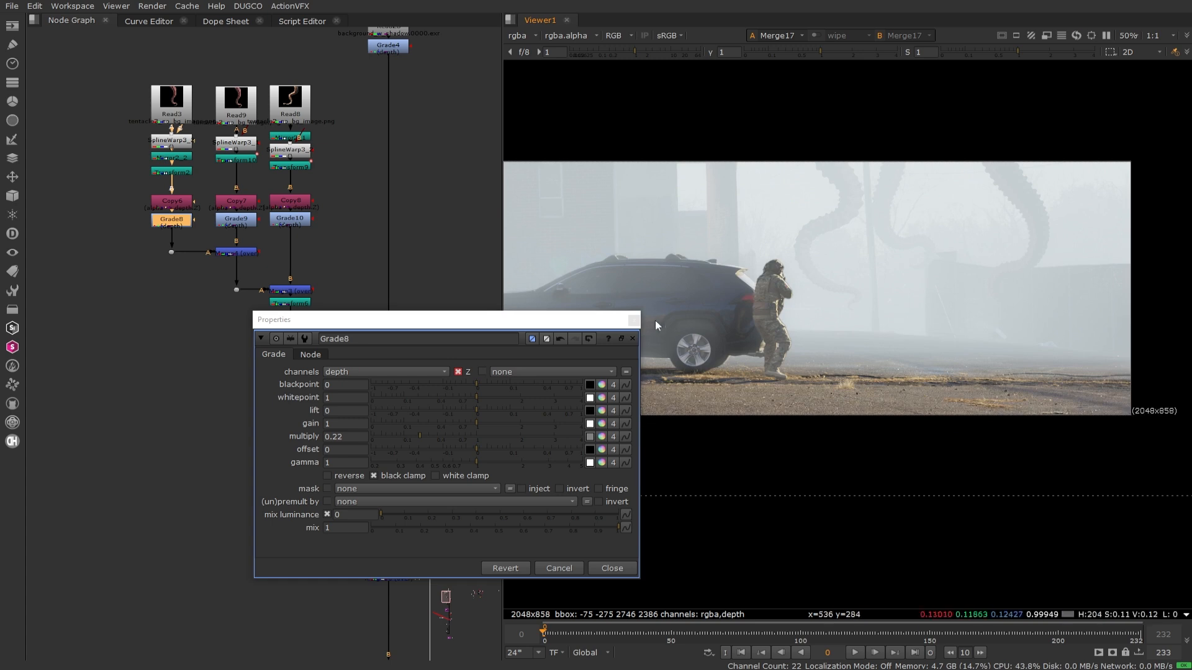
pyautogui.click(634, 321)
pyautogui.moveTo(821, 305); pyautogui.dragTo(844, 306, button='middle')
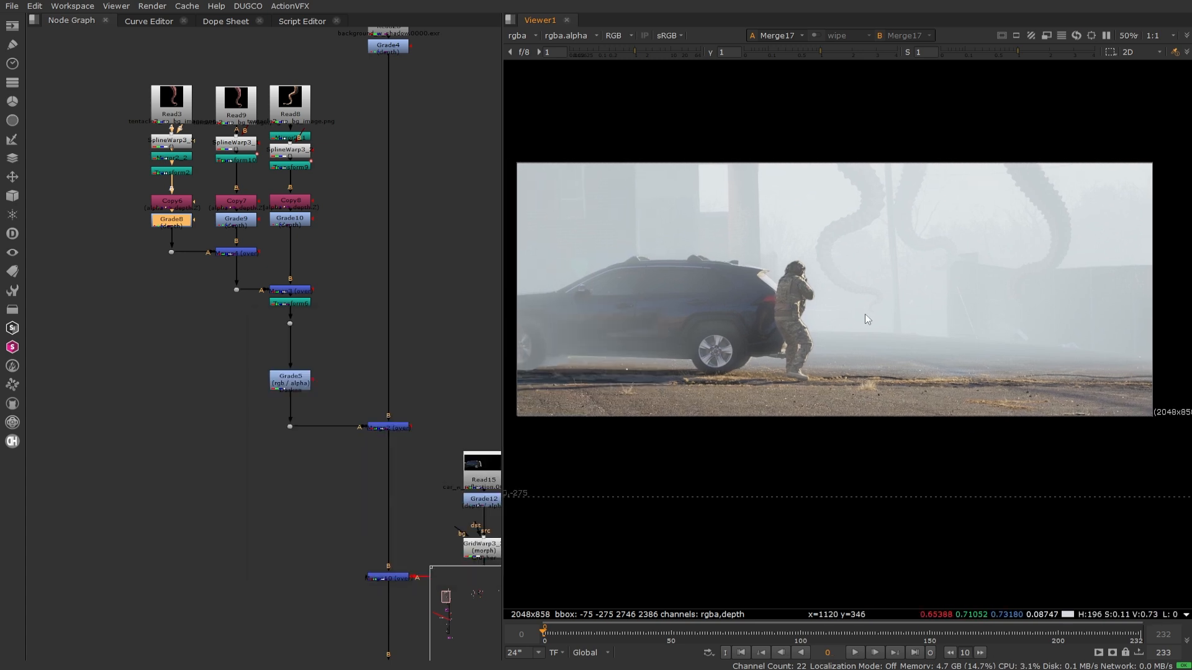
# - Set the lift of the car's depth grade (Grade12) to 0.9 and close its settings
pyautogui.scroll(-4, 297, 323)
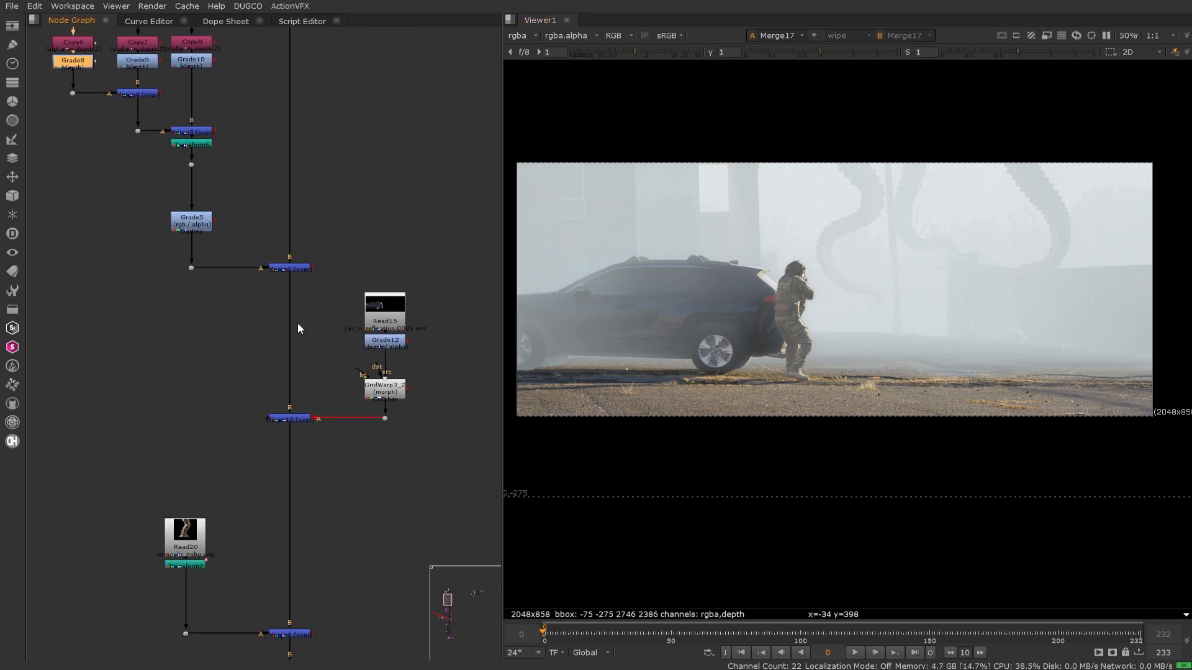
pyautogui.moveTo(360, 560); pyautogui.dragTo(368, 235, button='middle')
pyautogui.moveTo(362, 446); pyautogui.dragTo(350, 296, button='middle')
pyautogui.scroll(4, 346, 357)
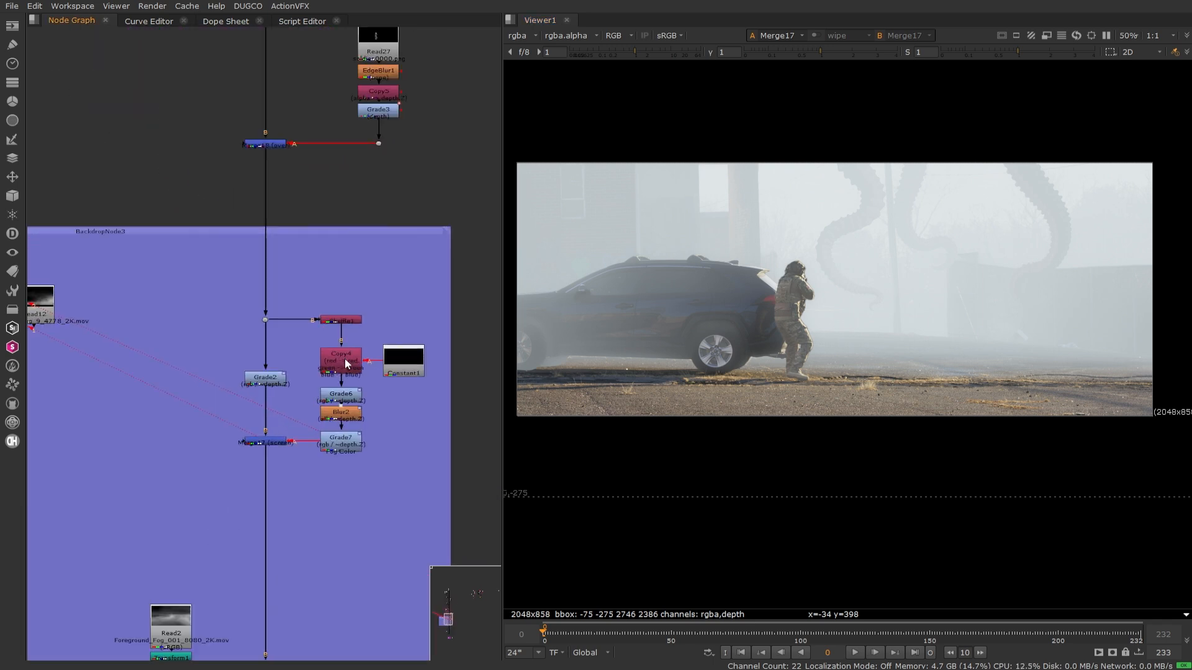
pyautogui.moveTo(364, 172); pyautogui.dragTo(376, 385, button='middle')
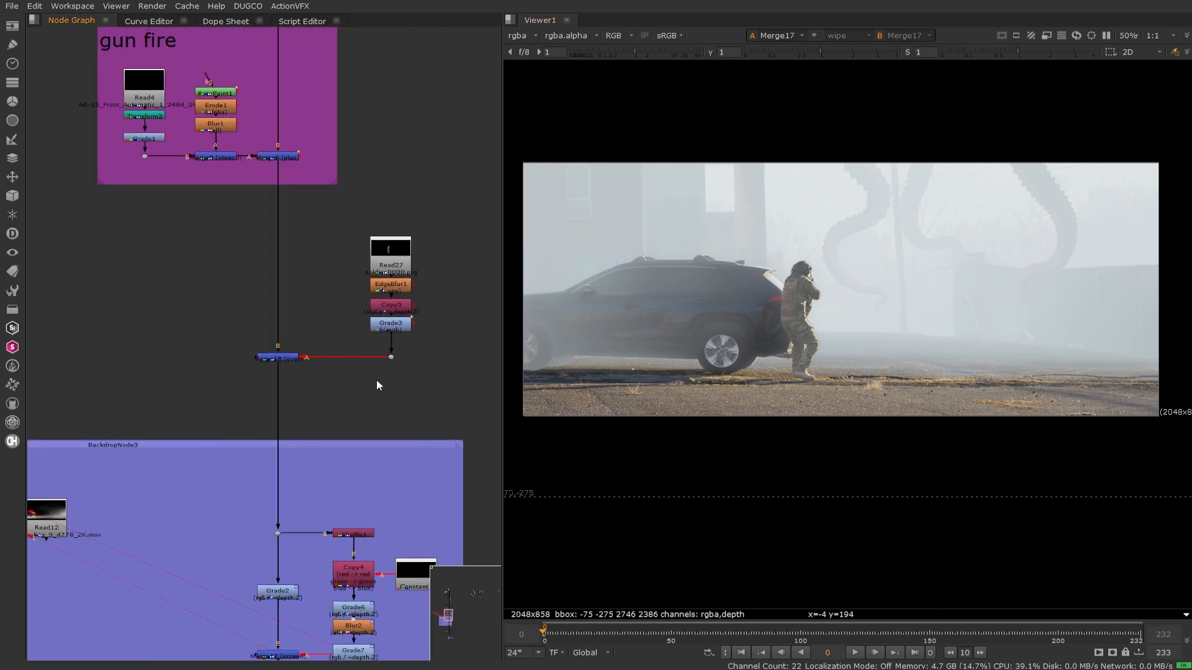
pyautogui.moveTo(312, 47); pyautogui.dragTo(323, 294, button='middle')
pyautogui.scroll(-5, 323, 294)
pyautogui.scroll(6, 281, 161)
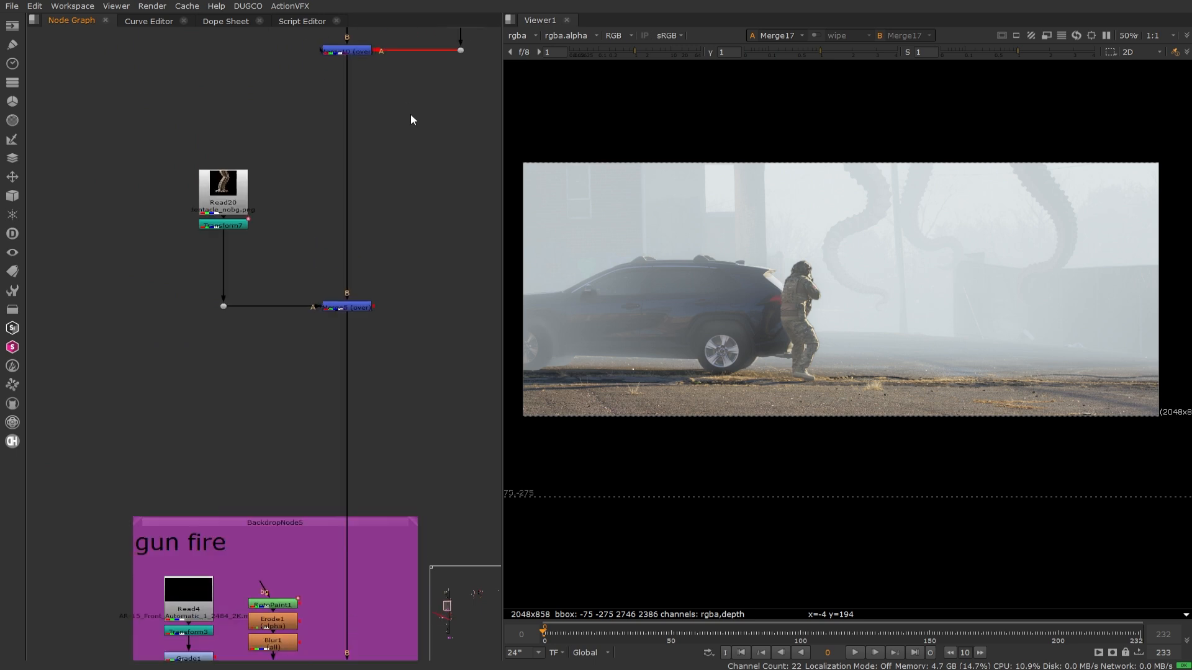
pyautogui.moveTo(415, 86); pyautogui.dragTo(303, 382, button='middle')
pyautogui.scroll(3, 340, 279)
pyautogui.doubleClick(344, 241)
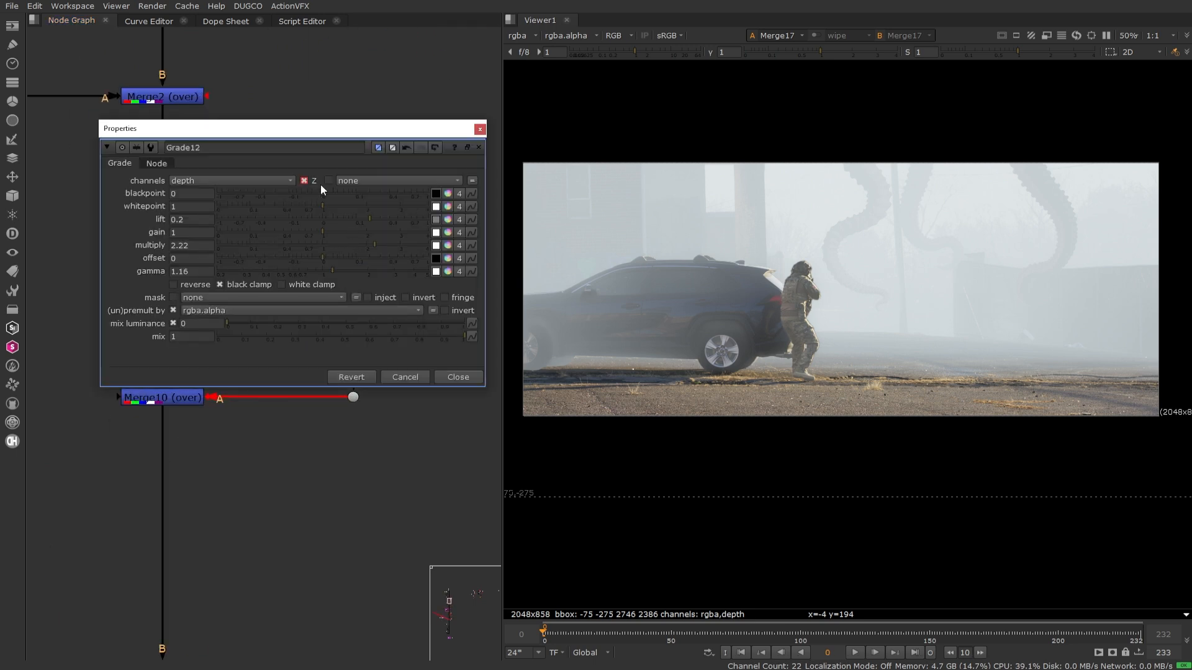
pyautogui.moveTo(346, 129); pyautogui.dragTo(295, 49)
pyautogui.moveTo(281, 184); pyautogui.dragTo(281, 188)
pyautogui.moveTo(265, 116); pyautogui.dragTo(371, 133)
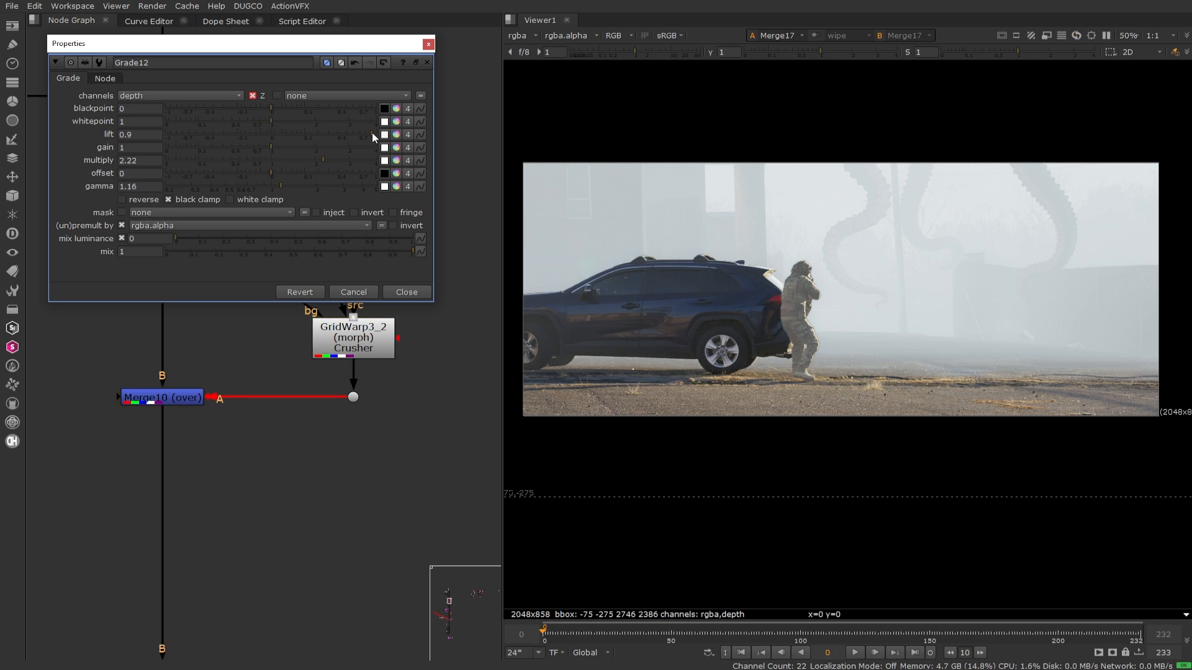
pyautogui.click(407, 292)
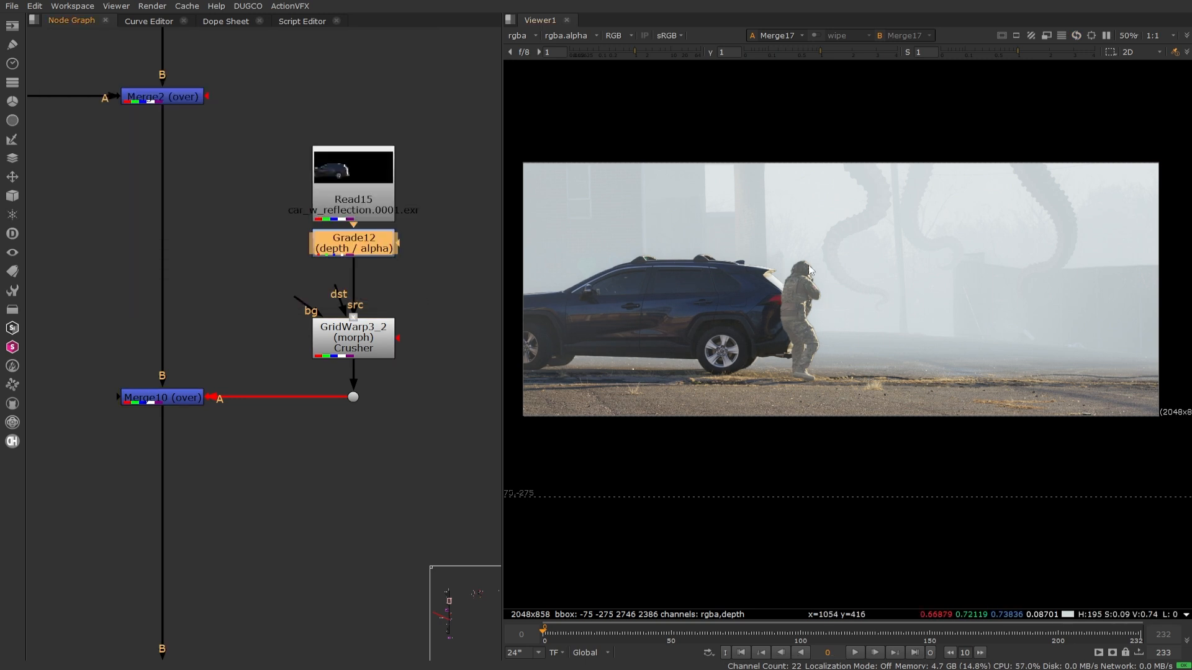
# - Set the mix of the soldier's depth grade (Grade3) to 0.105 and close its settings
pyautogui.scroll(-5, 253, 376)
pyautogui.moveTo(287, 316); pyautogui.dragTo(316, 256, button='middle')
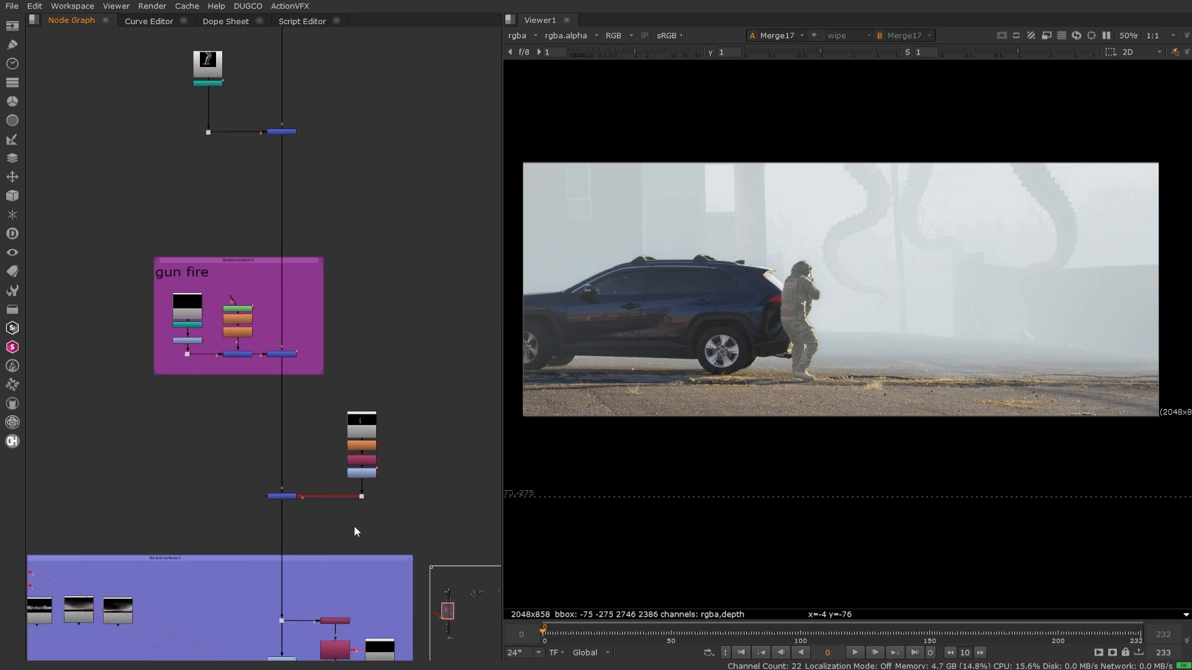
pyautogui.scroll(5, 348, 450)
pyautogui.doubleClick(393, 501)
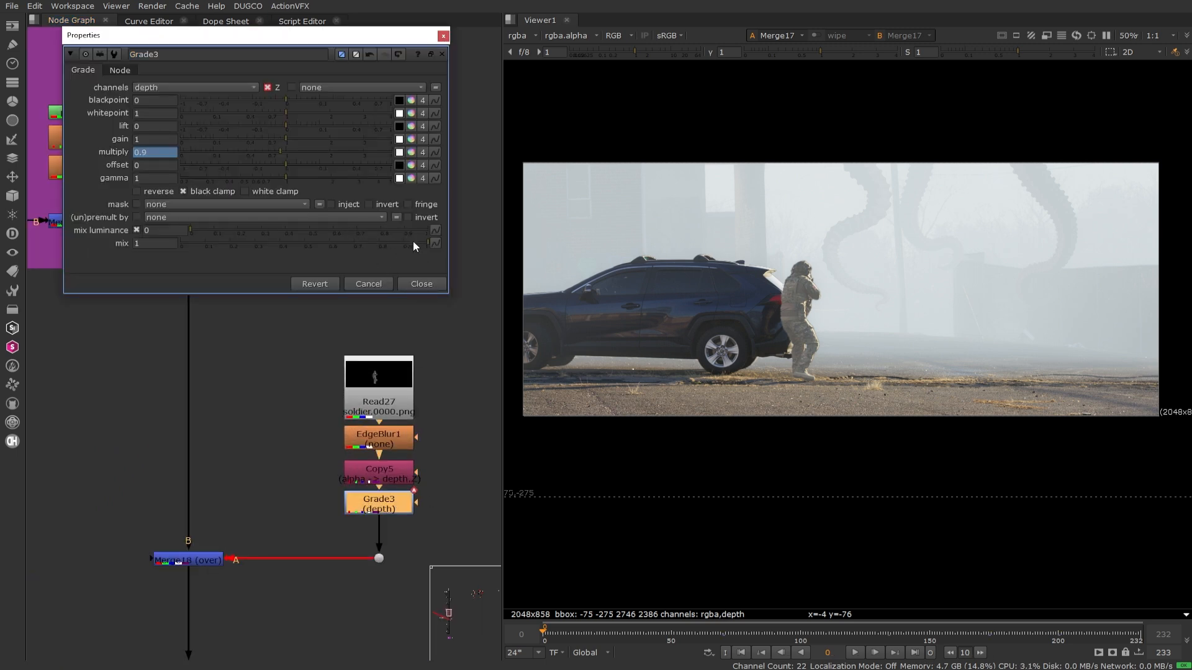
pyautogui.moveTo(412, 240); pyautogui.dragTo(206, 241)
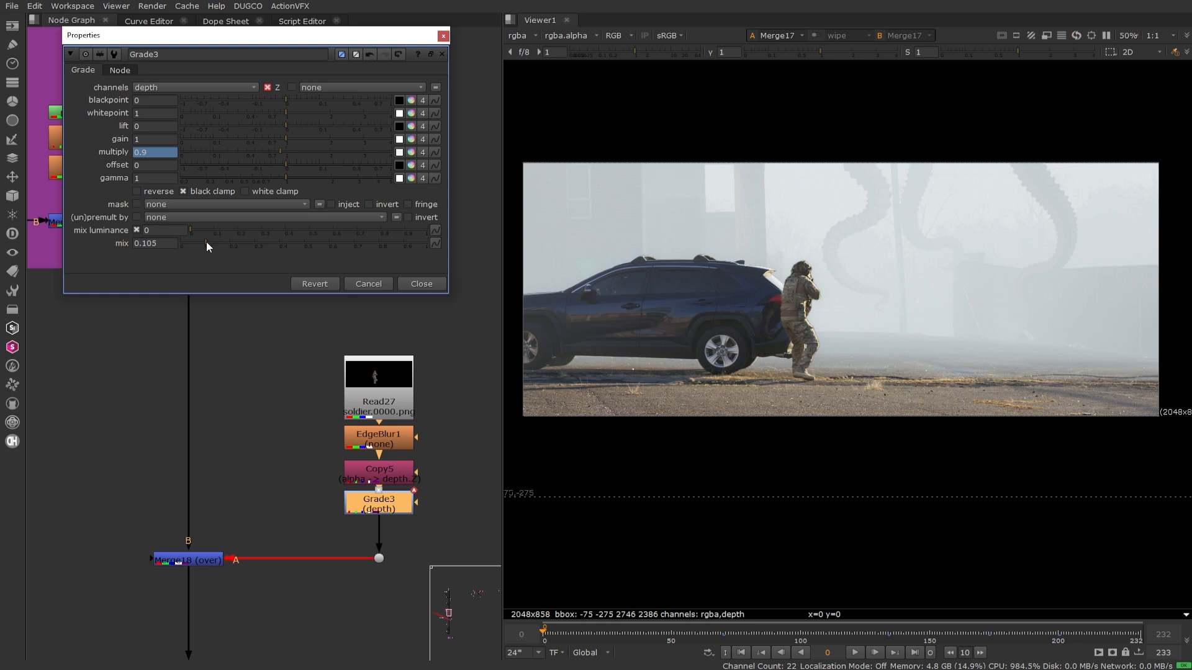
pyautogui.click(433, 287)
# - Display the foreground fog merge (Merge1) in the viewer and examine the car and soldier in the composite
pyautogui.scroll(-3, 432, 295)
pyautogui.scroll(-4, 437, 296)
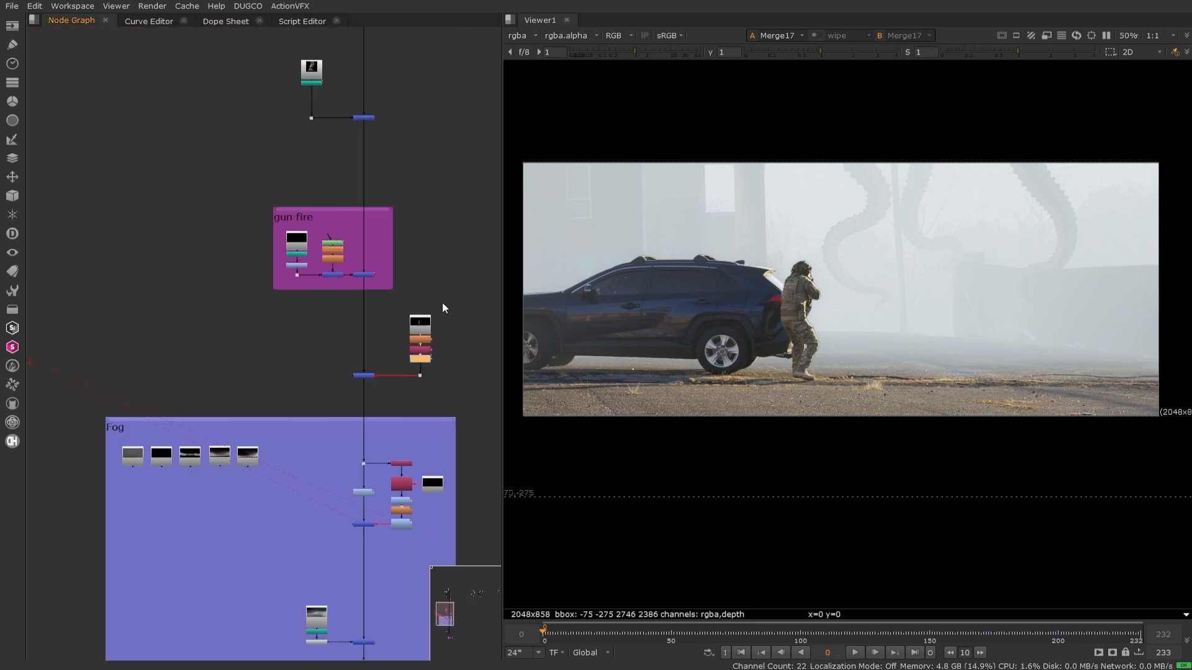
pyautogui.moveTo(441, 303); pyautogui.dragTo(407, 160, button='middle')
pyautogui.scroll(3, 373, 310)
pyautogui.click(314, 444)
pyautogui.scroll(-3, 322, 450)
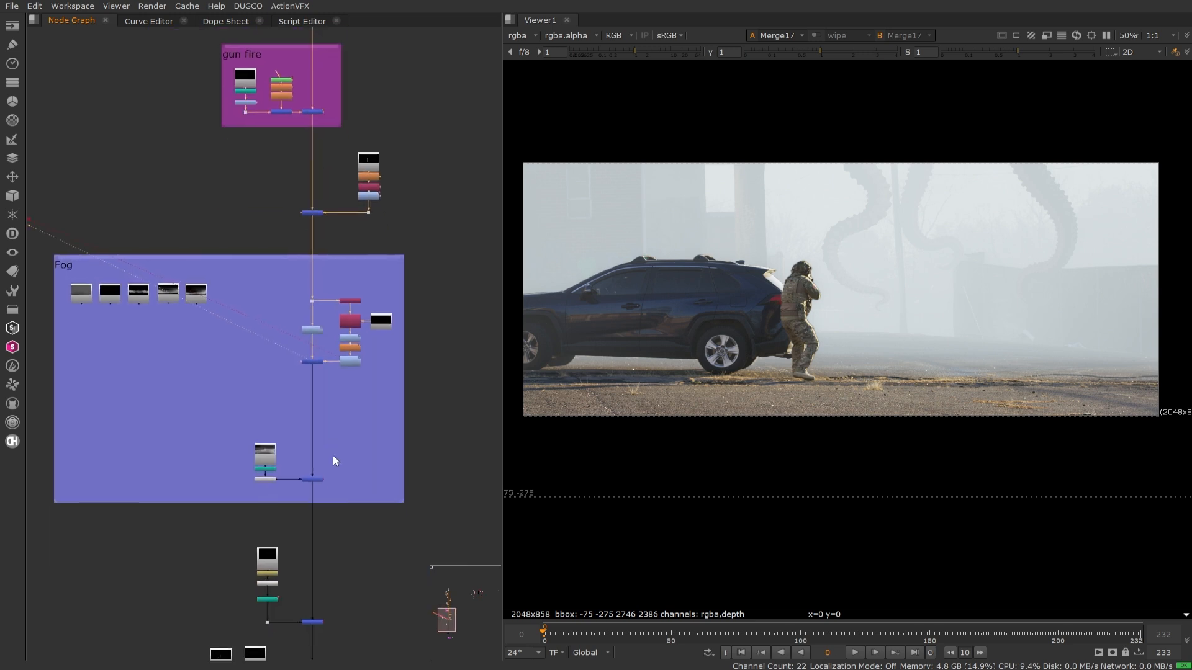
pyautogui.click(313, 479)
pyautogui.press('1')
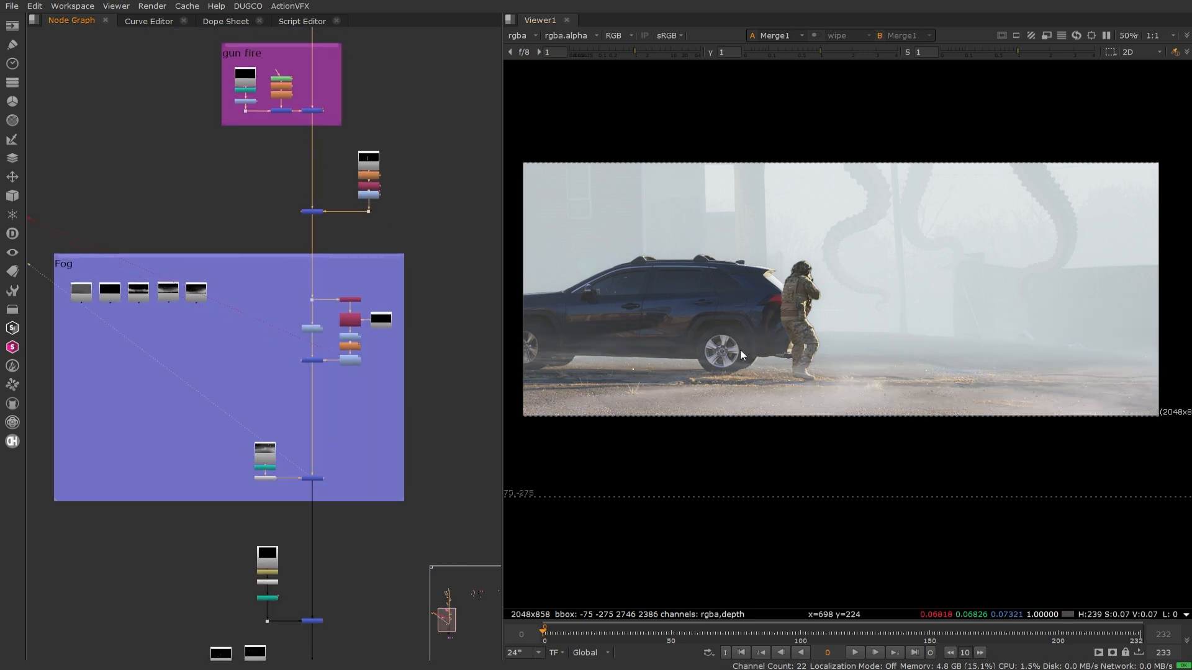
pyautogui.scroll(-3, 433, 265)
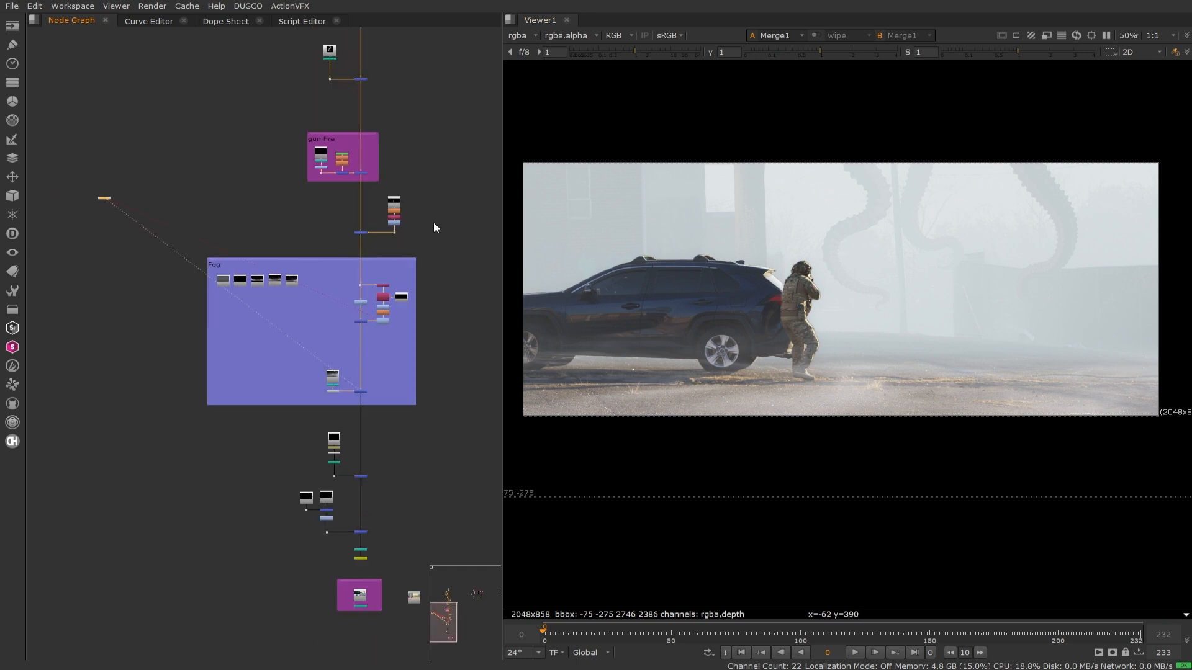
pyautogui.moveTo(436, 171); pyautogui.dragTo(430, 292, button='middle')
pyautogui.scroll(-1, 428, 296)
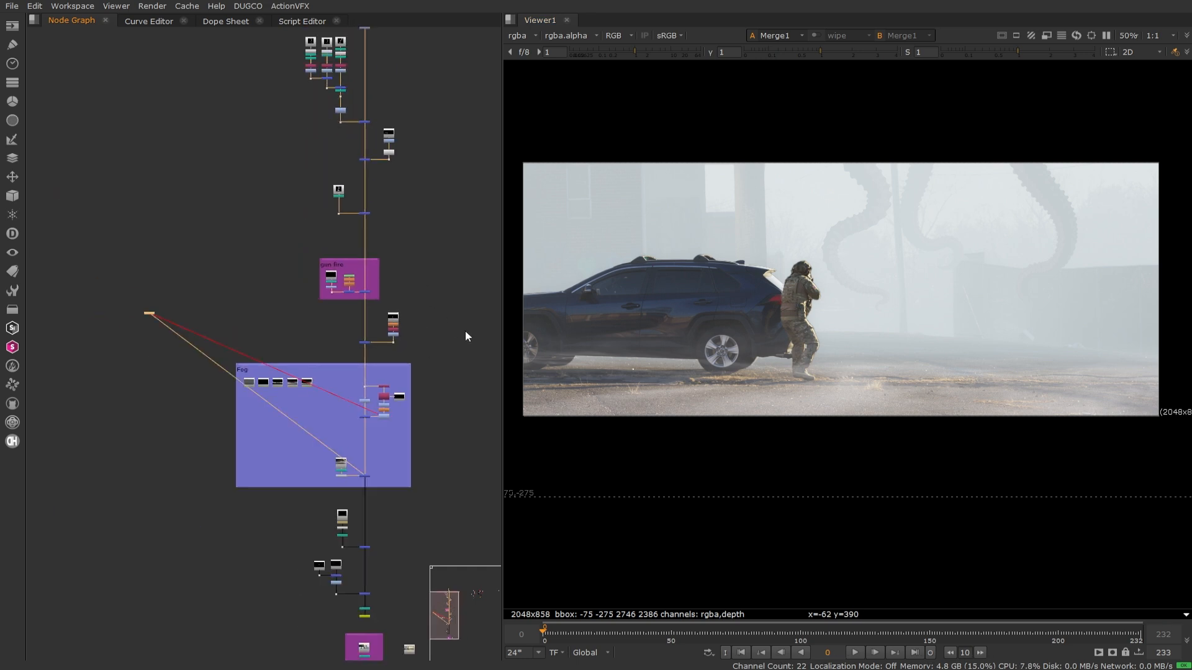
pyautogui.scroll(3, 773, 306)
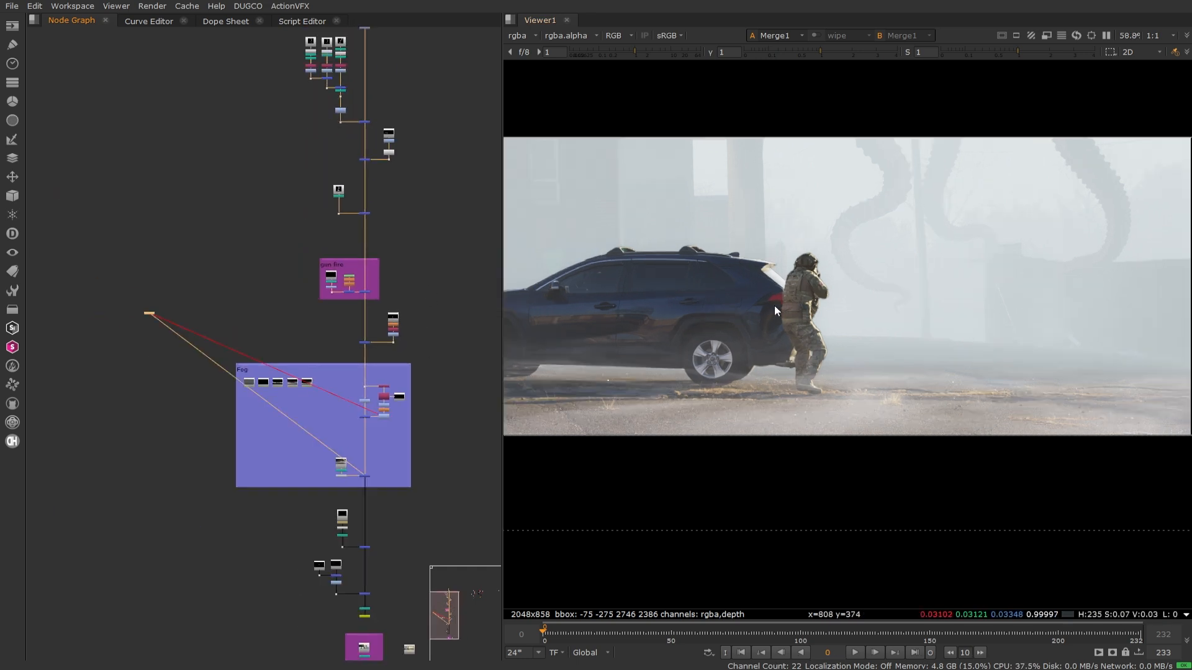
pyautogui.scroll(-2, 840, 297)
pyautogui.moveTo(460, 419); pyautogui.dragTo(441, 232, button='middle')
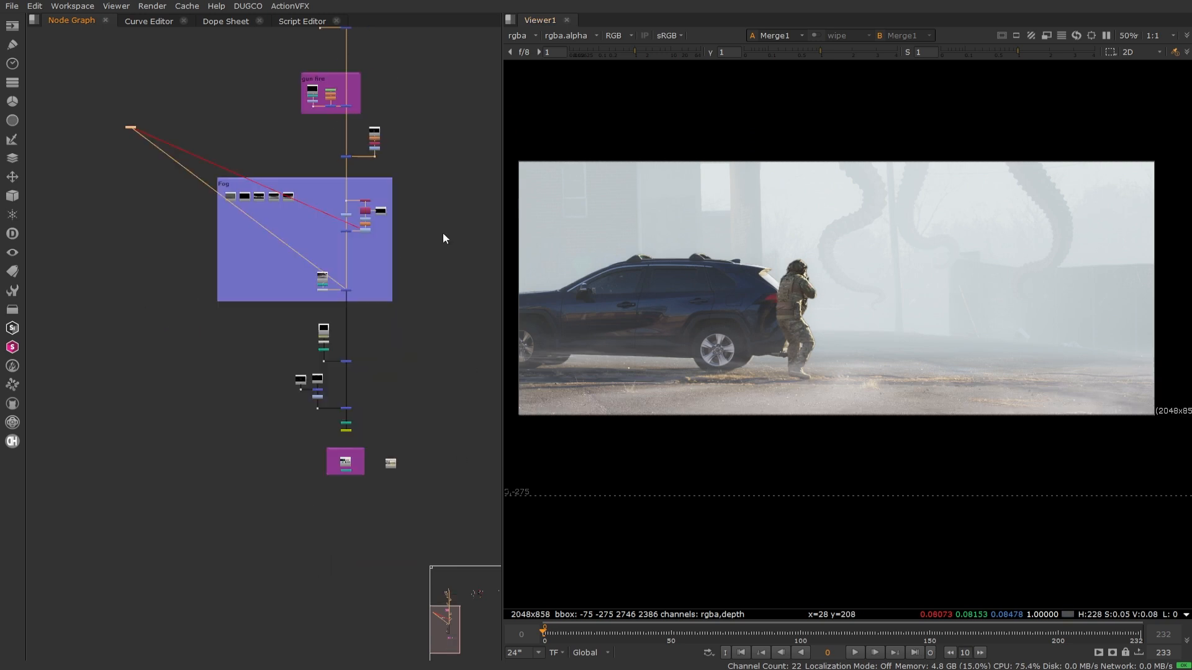
# - Place the Read7 haze clip beside the main pipe and merge it in above the foreground fog using a copy of Merge1
pyautogui.scroll(5, 279, 199)
pyautogui.moveTo(97, 129); pyautogui.dragTo(415, 332)
pyautogui.moveTo(416, 332); pyautogui.dragTo(319, 331, button='middle')
pyautogui.click(350, 438)
pyautogui.hotkey('ctrl', 'c')
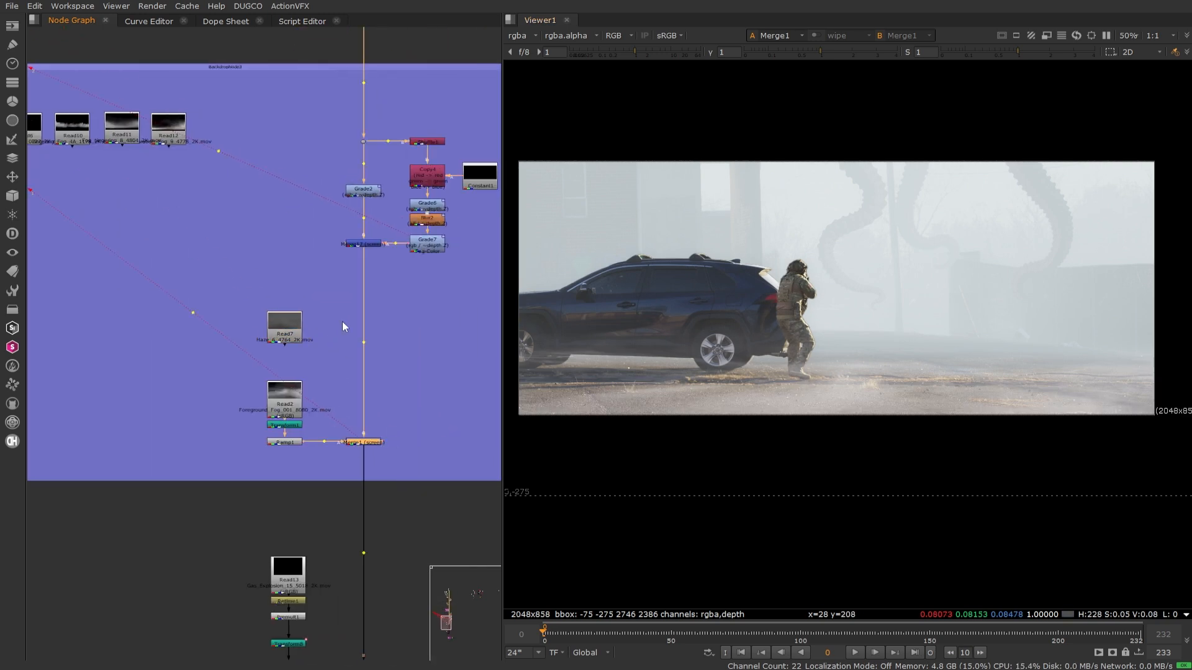
pyautogui.click(342, 314)
pyautogui.hotkey('ctrl', 'v')
pyautogui.moveTo(342, 312); pyautogui.dragTo(365, 327)
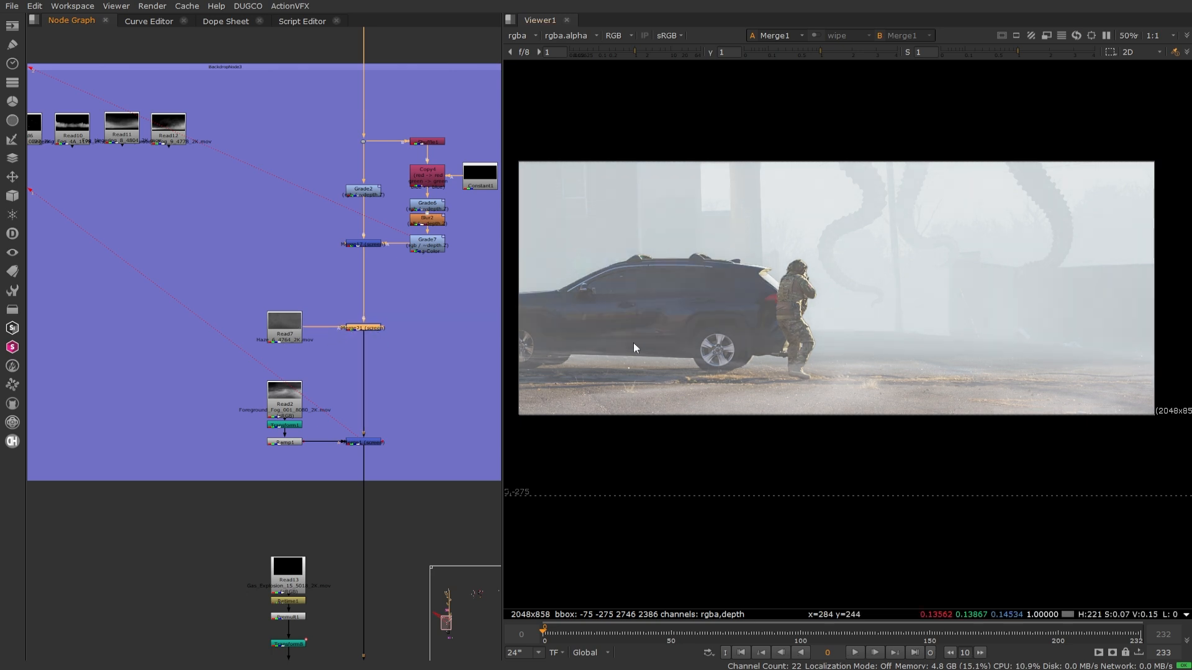
# - Move the foreground fog nodes away from the main pipe and paste copies of the soldier's Read and EdgeBlur nodes beside them
pyautogui.moveTo(393, 301); pyautogui.dragTo(362, 325, button='middle')
pyautogui.moveTo(217, 385); pyautogui.dragTo(190, 416)
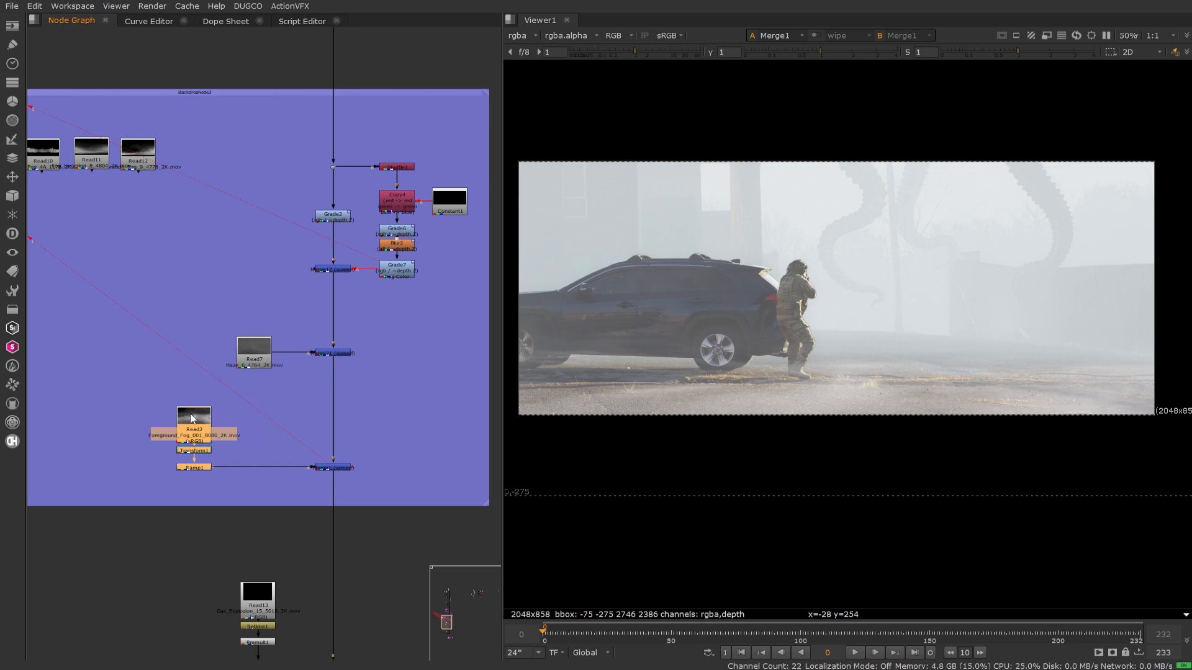
pyautogui.scroll(-3, 261, 393)
pyautogui.moveTo(314, 271); pyautogui.dragTo(311, 390, button='middle')
pyautogui.scroll(3, 311, 390)
pyautogui.moveTo(426, 189); pyautogui.dragTo(327, 269)
pyautogui.scroll(-3, 327, 270)
pyautogui.moveTo(334, 296); pyautogui.dragTo(392, 123, button='middle')
pyautogui.scroll(3, 329, 310)
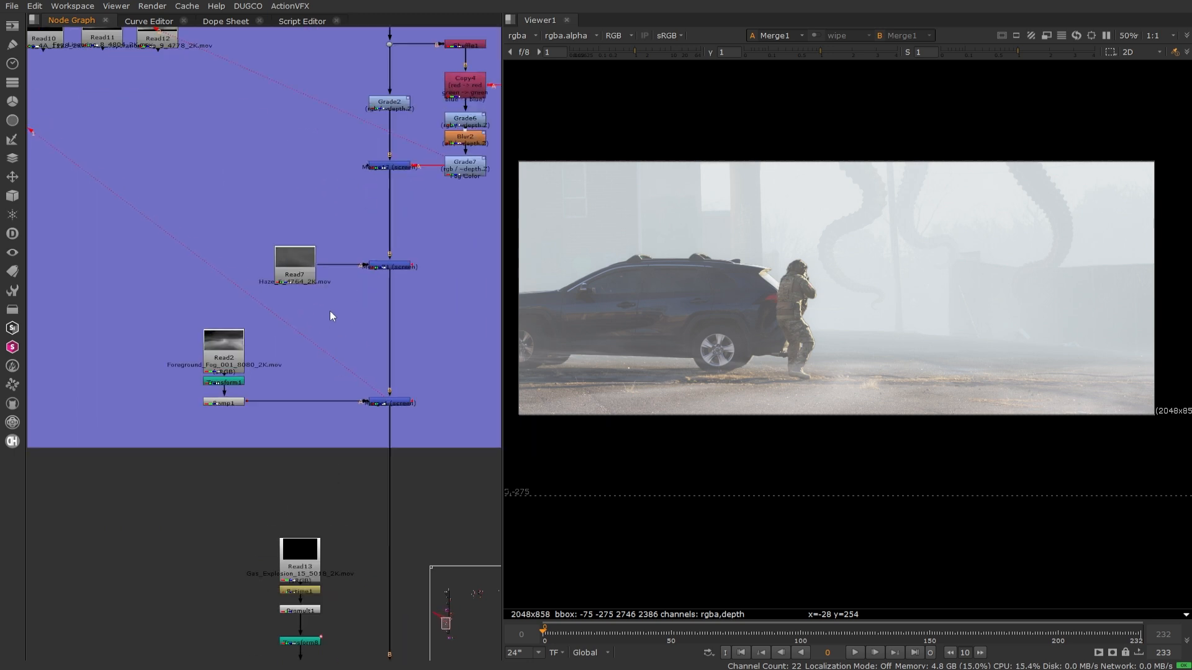
pyautogui.click(326, 321)
pyautogui.hotkey('ctrl', 'v')
pyautogui.click(328, 384)
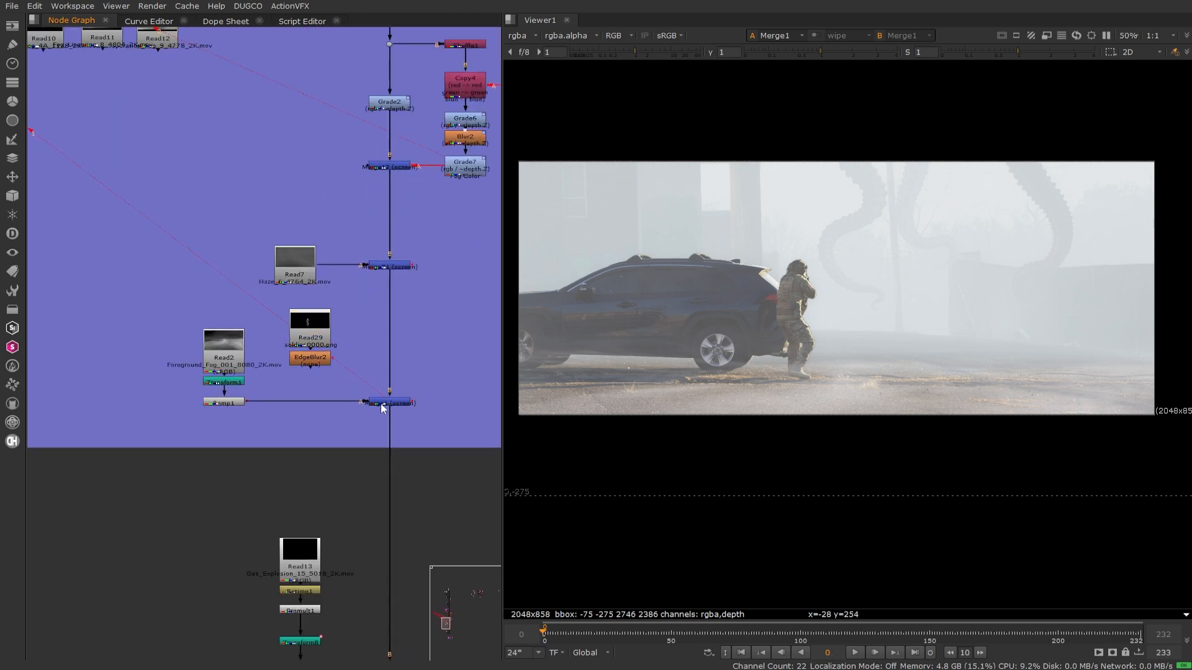
# - Insert a Merge between the foreground fog and Merge1, feed the copied soldier into it, and set its operation to stencil
pyautogui.press('m')
pyautogui.moveTo(311, 396); pyautogui.dragTo(311, 399)
pyautogui.moveTo(308, 385)
pyautogui.mouseDown()
pyautogui.moveTo(302, 359)
pyautogui.moveTo(314, 400)
pyautogui.mouseUp()
pyautogui.doubleClick(320, 405)
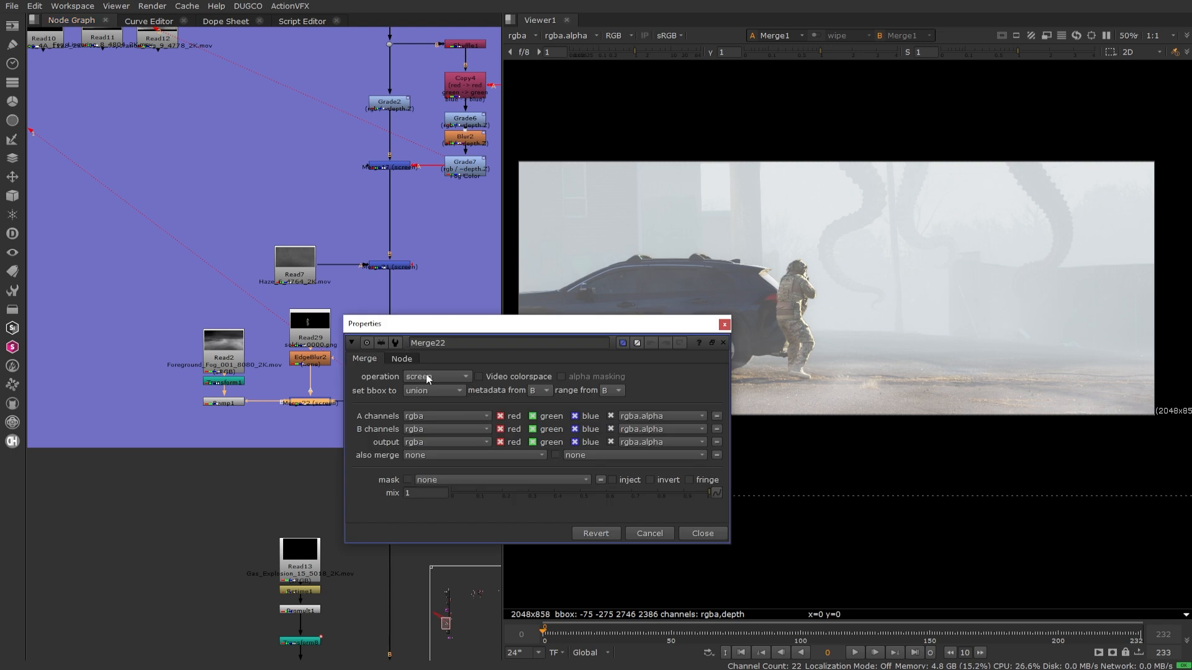
pyautogui.click(429, 375)
pyautogui.click(437, 402)
pyautogui.click(709, 535)
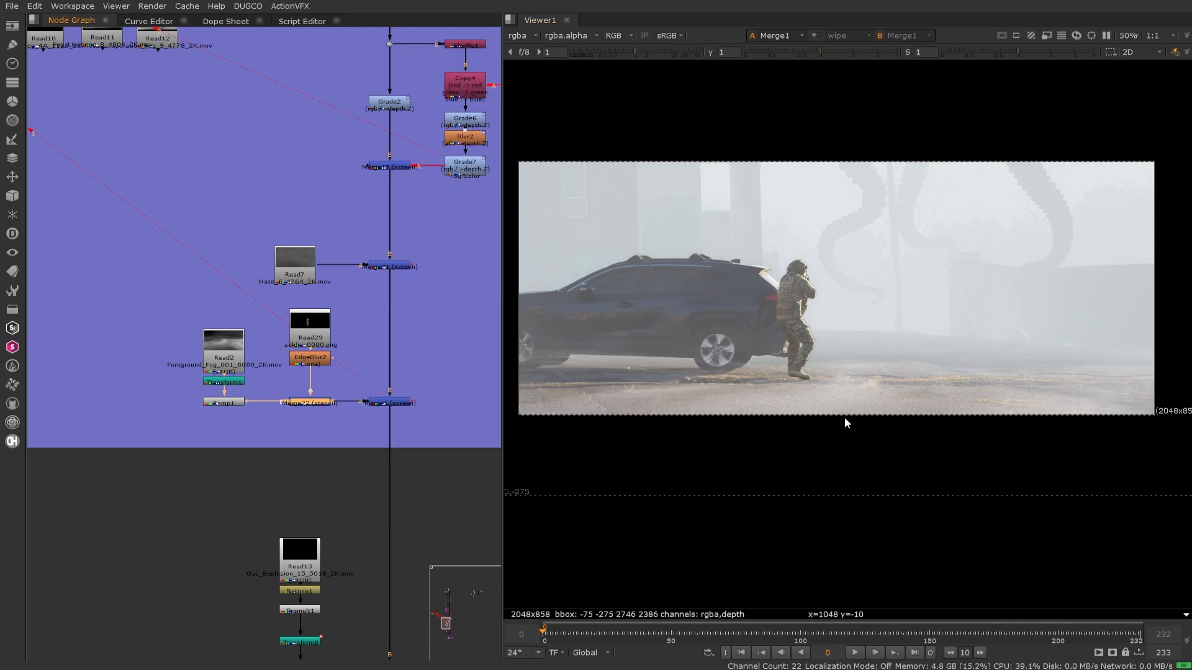
# - Move the Read12 evaporation fog clip from the row of spare clips to just above the Read7 haze clip
pyautogui.scroll(-5, 266, 296)
pyautogui.scroll(2, 703, 319)
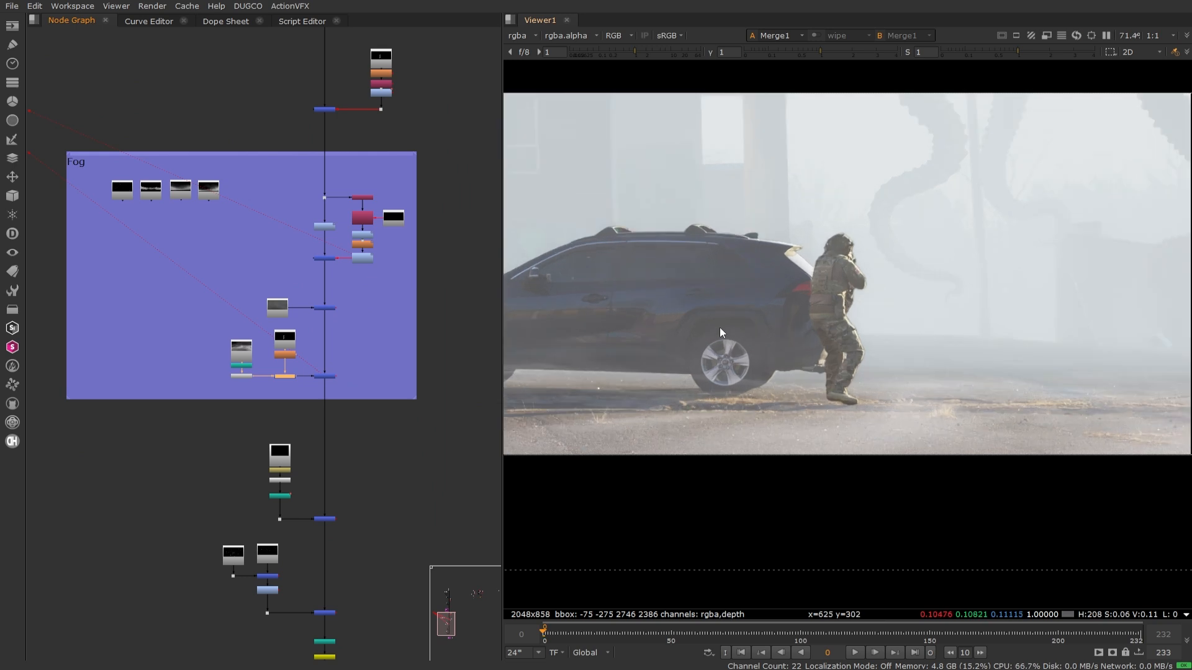
pyautogui.scroll(-2, 720, 333)
pyautogui.scroll(4, 174, 206)
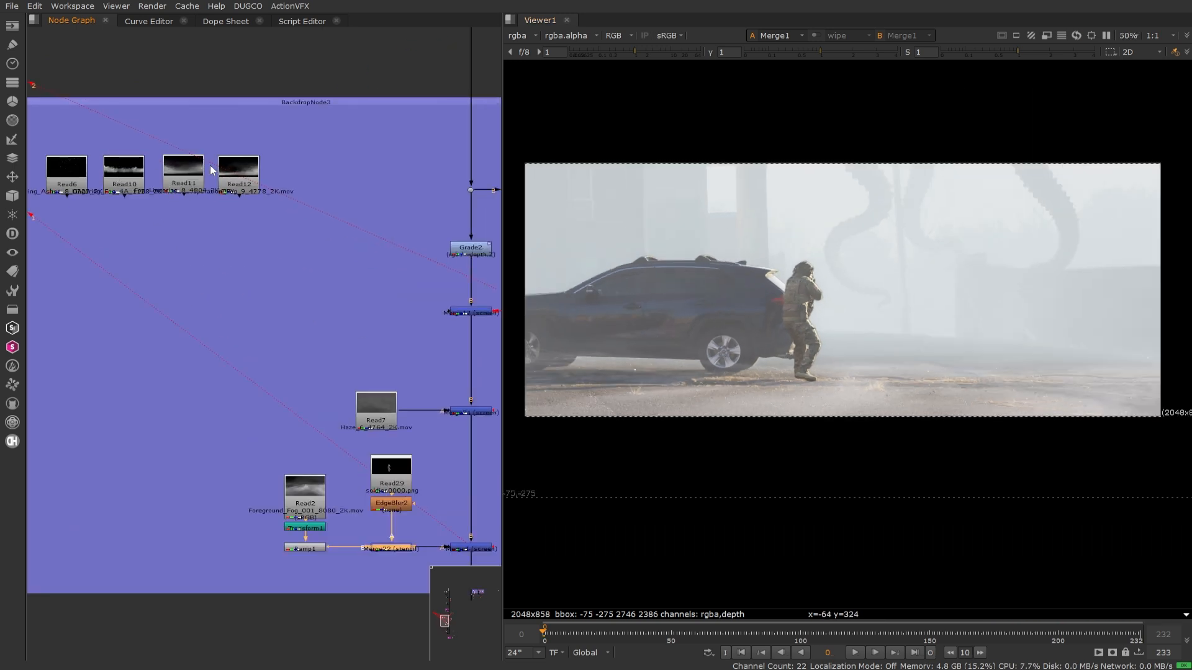
pyautogui.moveTo(233, 174); pyautogui.dragTo(367, 345)
pyautogui.scroll(-4, 294, 326)
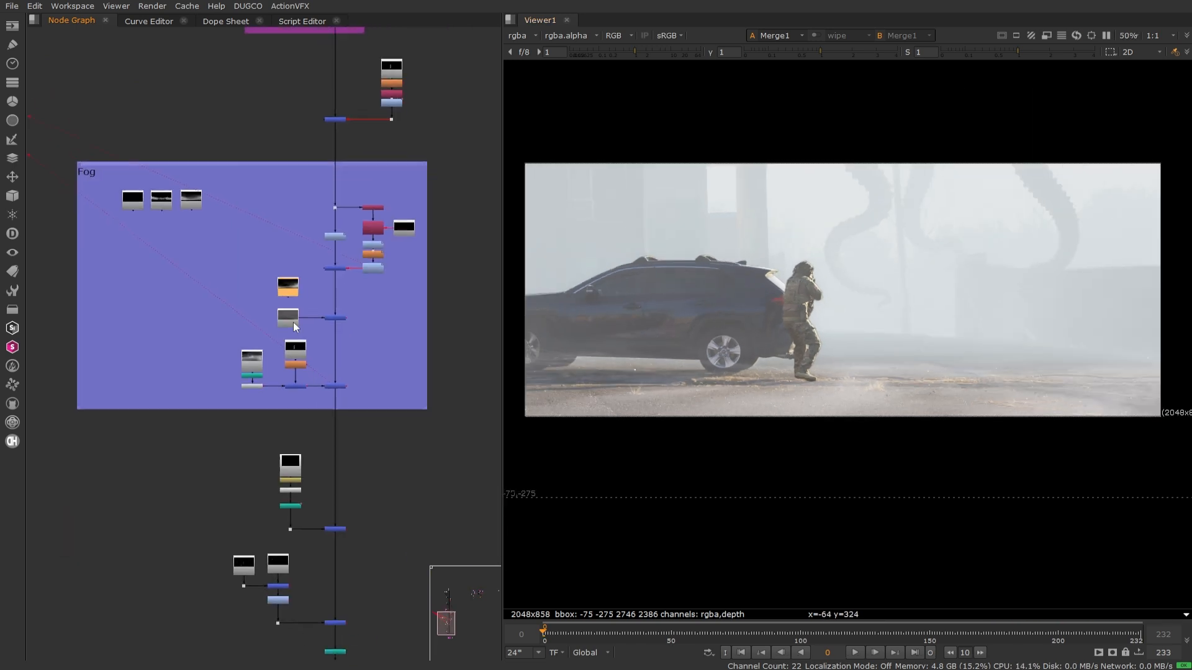
# - Shift the foreground fog branch, with its soldier holdout and Merge1, further down the main pipe to free up space
pyautogui.moveTo(455, 273); pyautogui.dragTo(174, 562)
pyautogui.moveTo(386, 526); pyautogui.dragTo(386, 581)
pyautogui.moveTo(406, 156); pyautogui.dragTo(367, 342, button='middle')
pyautogui.scroll(3, 368, 342)
pyautogui.click(367, 342)
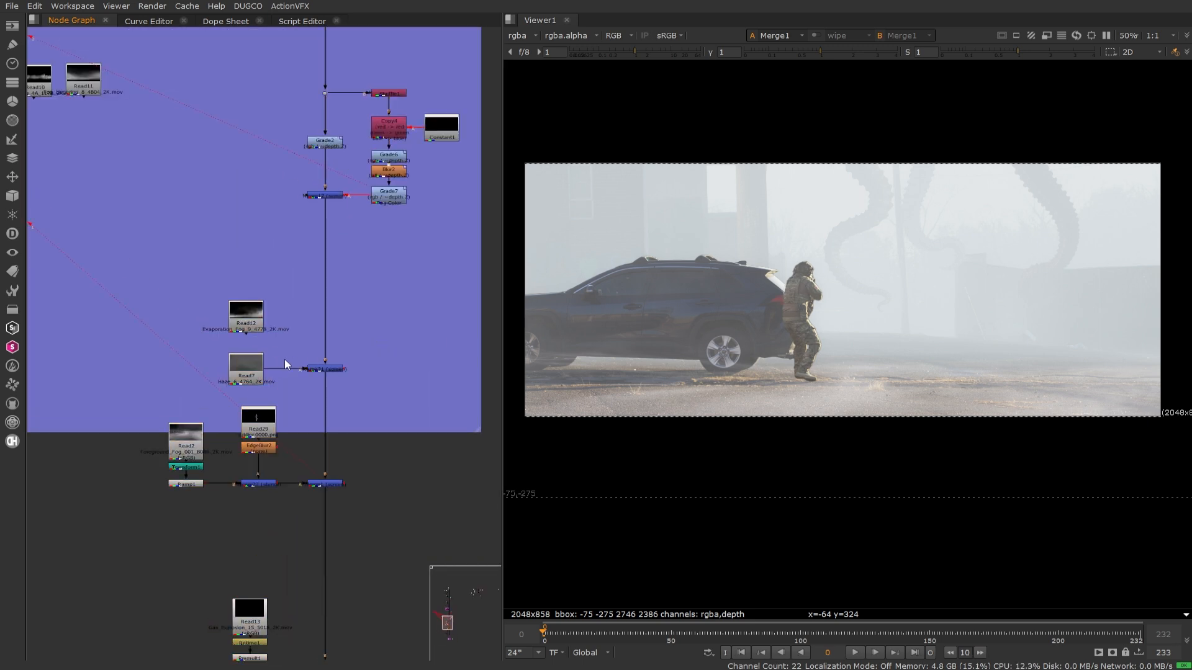
# - Merge the Read12 fog clip into the main pipe above the haze with a screen Merge, and compare the result with the clip alone
pyautogui.moveTo(261, 328); pyautogui.dragTo(323, 304)
pyautogui.click(304, 324)
pyautogui.press('m')
pyautogui.press('1')
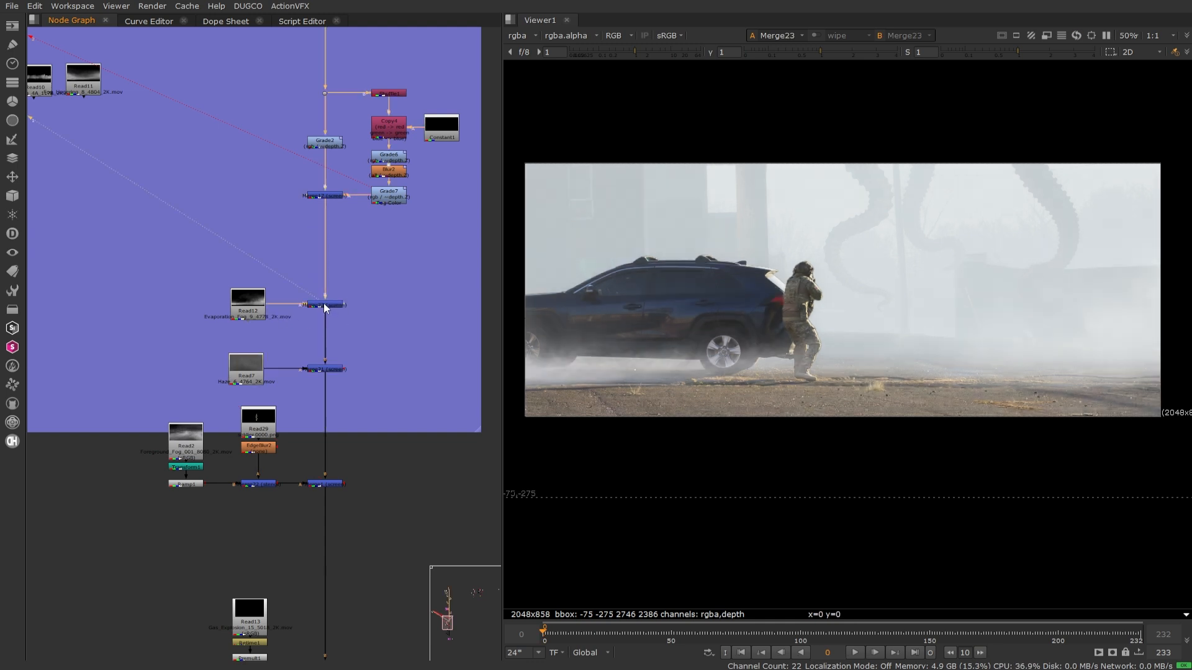
pyautogui.click(241, 307)
pyautogui.press('1')
pyautogui.click(325, 304)
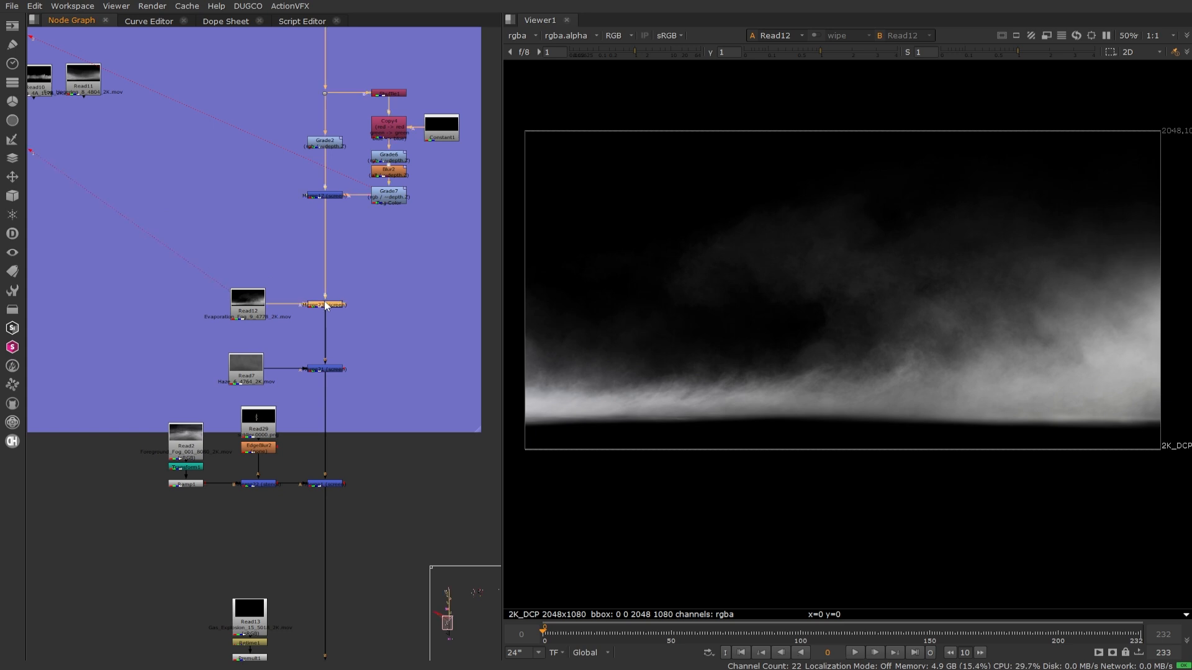
pyautogui.press('1')
# - Add a Transform below Read12, translate the fog to x 8, y -120, and disable black outside
pyautogui.moveTo(243, 314); pyautogui.dragTo(242, 287)
pyautogui.press('t')
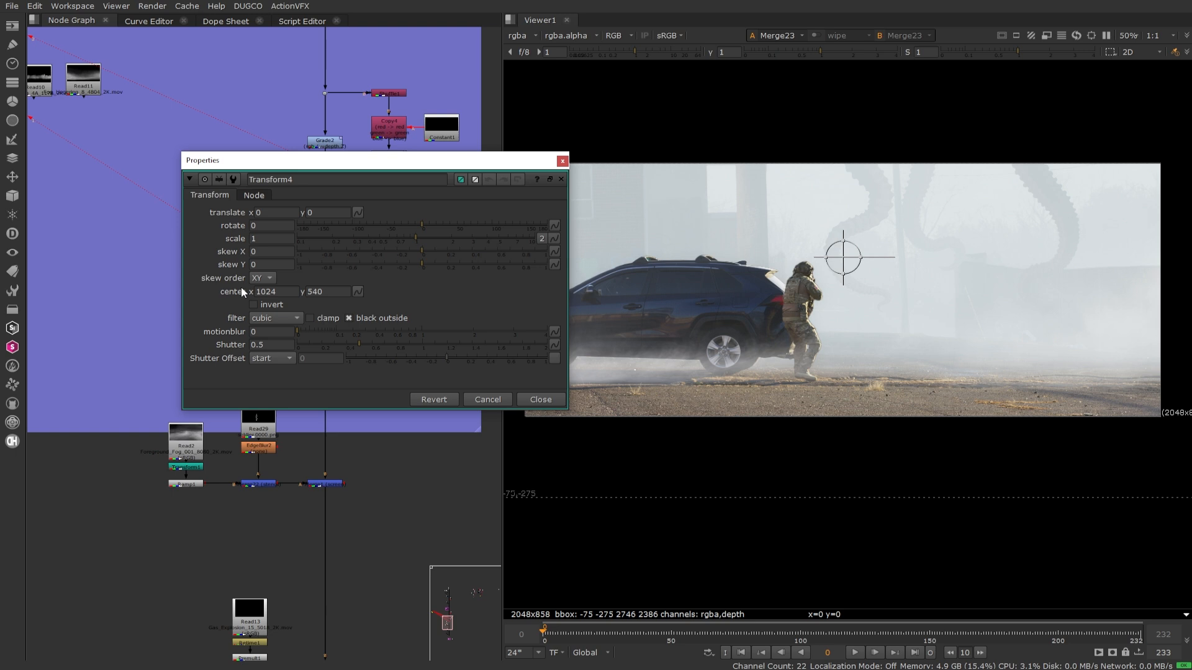
pyautogui.moveTo(843, 257)
pyautogui.mouseDown()
pyautogui.moveTo(857, 245)
pyautogui.moveTo(845, 274)
pyautogui.mouseUp()
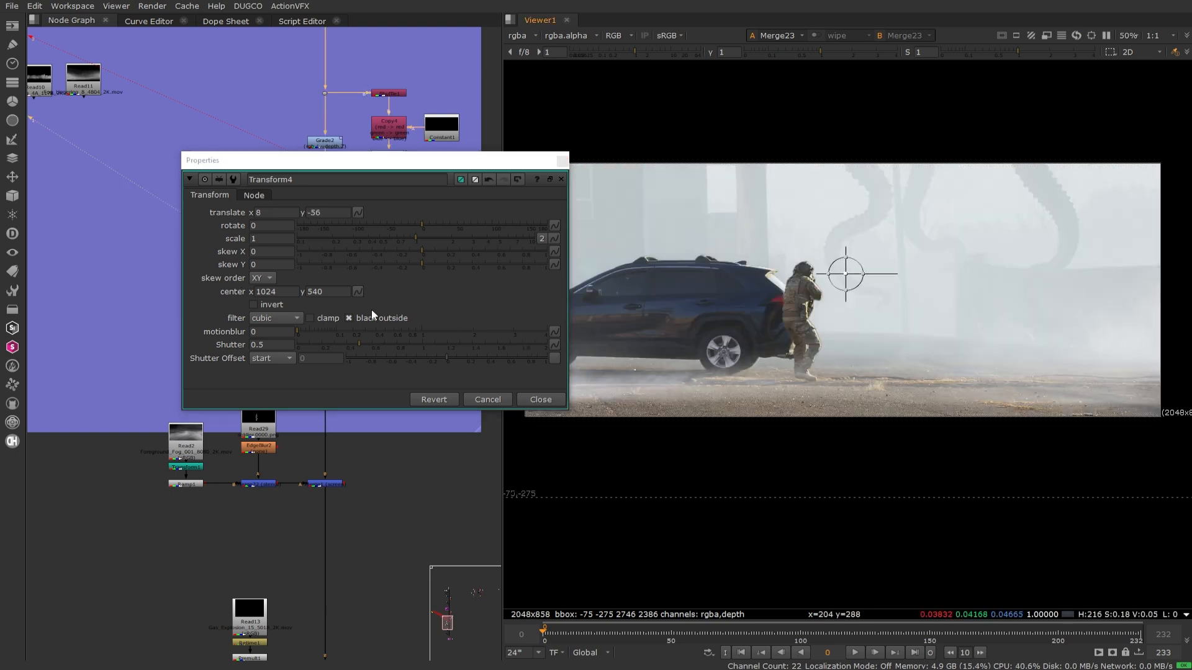
pyautogui.click(349, 317)
pyautogui.moveTo(486, 160); pyautogui.dragTo(322, 85)
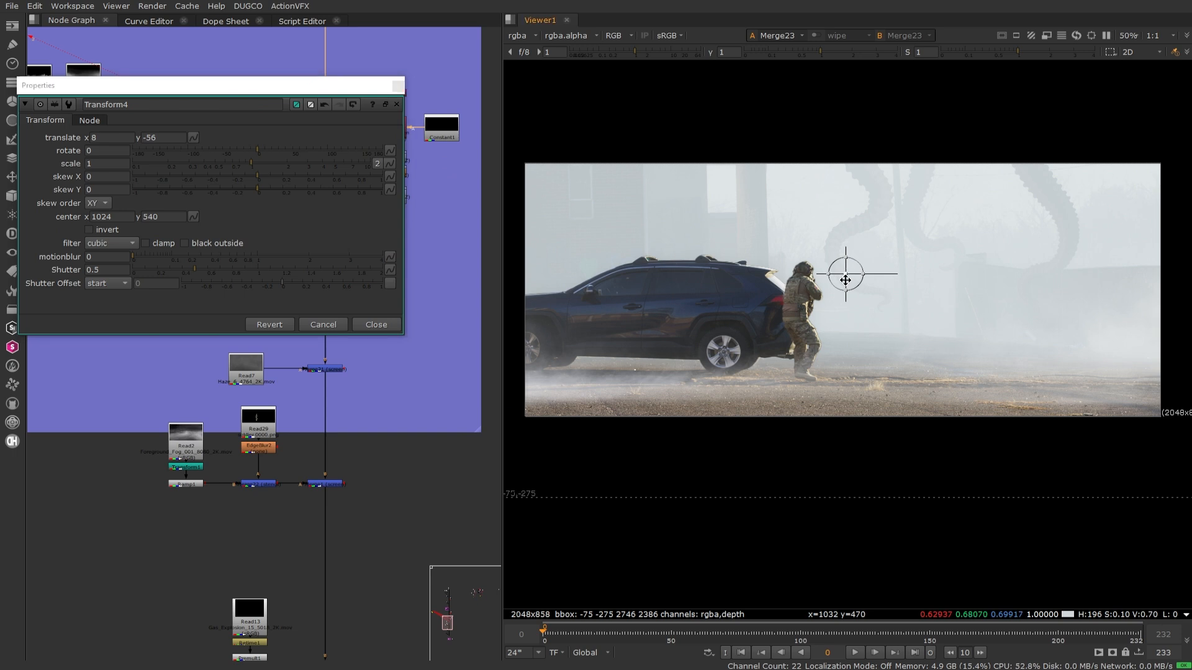
pyautogui.moveTo(845, 273); pyautogui.dragTo(845, 292)
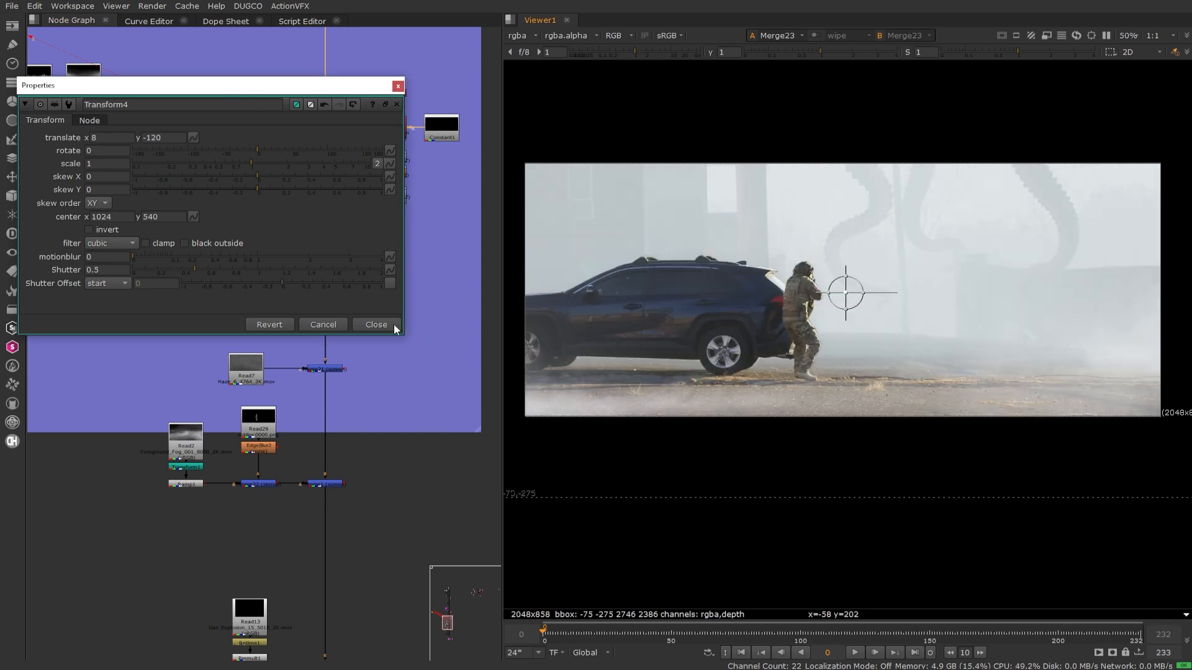
pyautogui.click(376, 325)
# - View the composite at the haze merge and at the foreground fog merge (Merge1)
pyautogui.click(313, 370)
pyautogui.press('1')
pyautogui.click(327, 483)
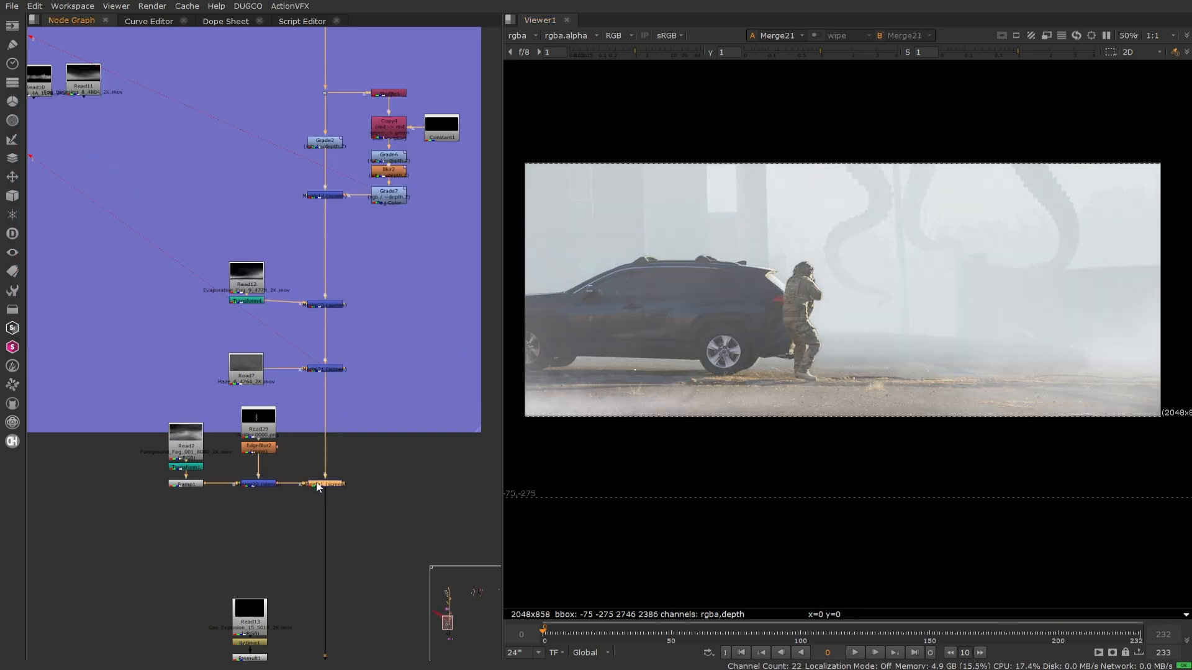
pyautogui.press('1')
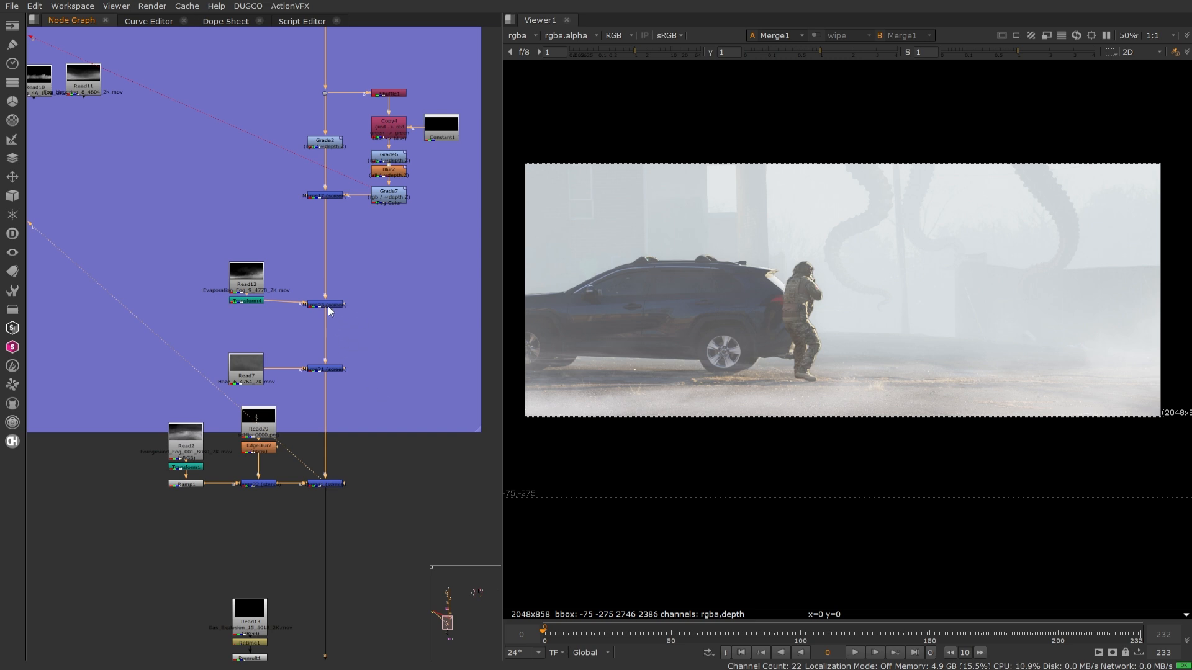
# - Insert a Glow node in the main pipe below the Merge17 screen merge and mask it with depth.Z
pyautogui.scroll(3, 329, 300)
pyautogui.press('Tab')
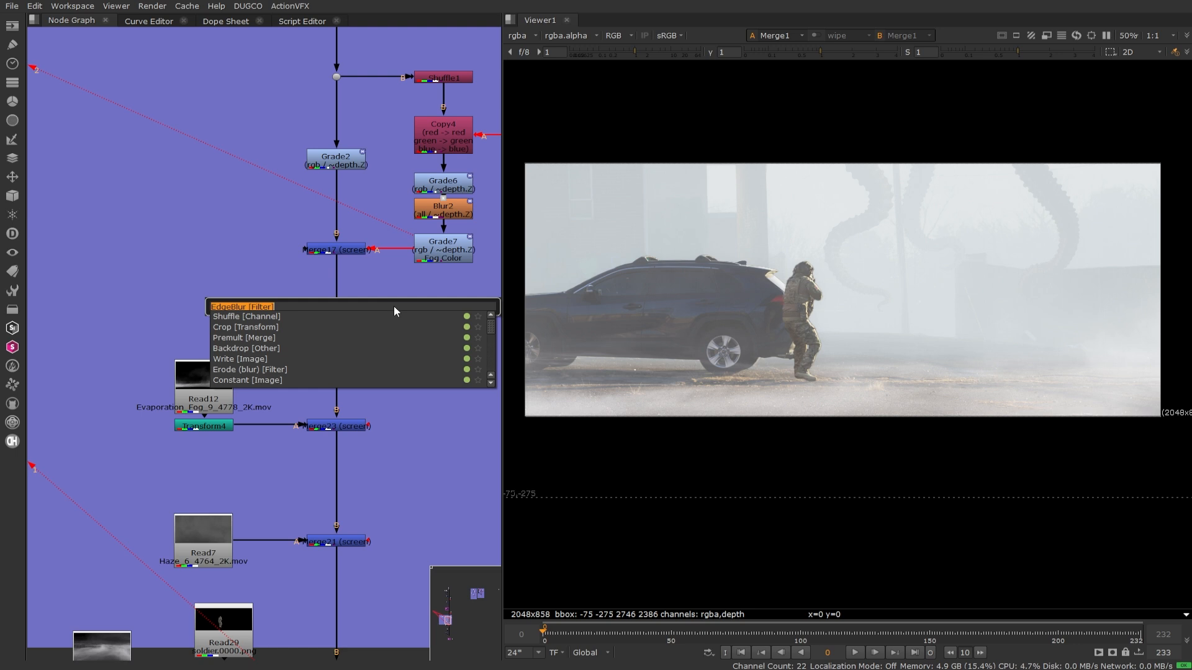
pyautogui.write('glow')
pyautogui.press('Return')
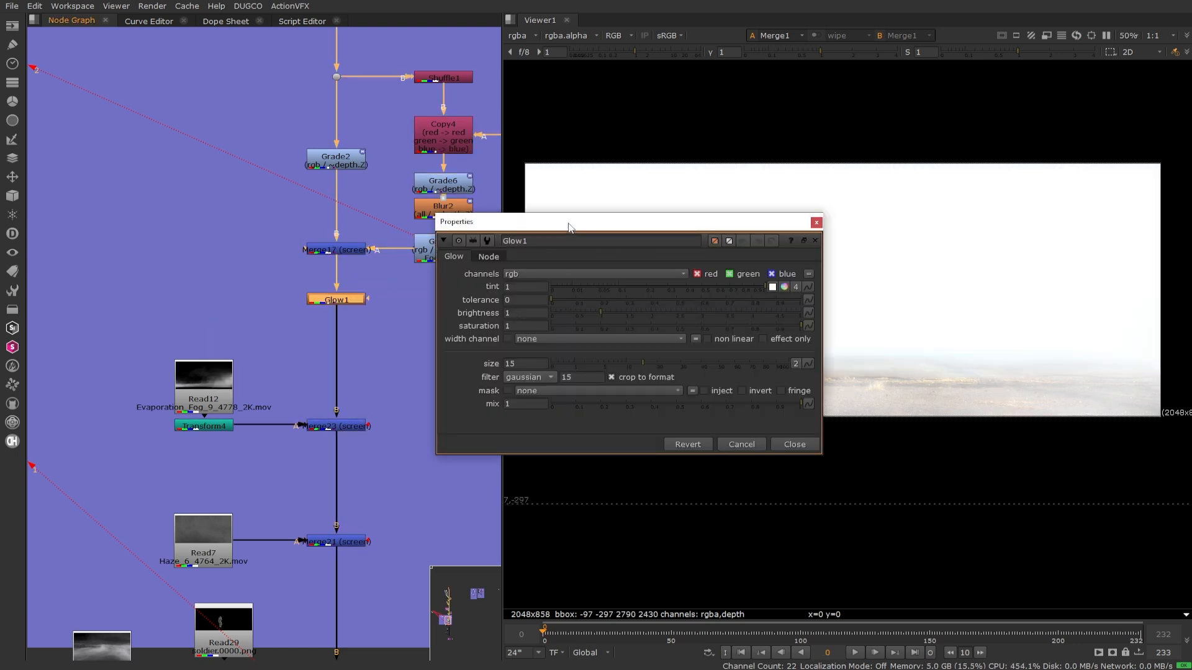
pyautogui.moveTo(571, 231); pyautogui.dragTo(226, 94)
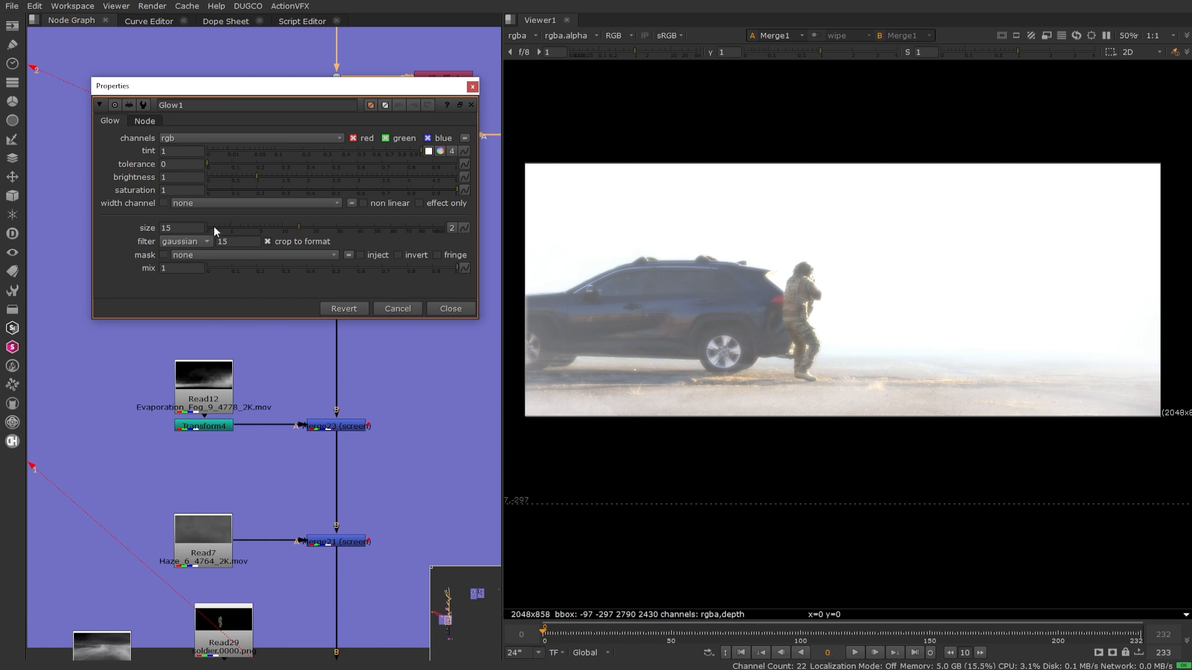
pyautogui.click(207, 253)
pyautogui.click(223, 336)
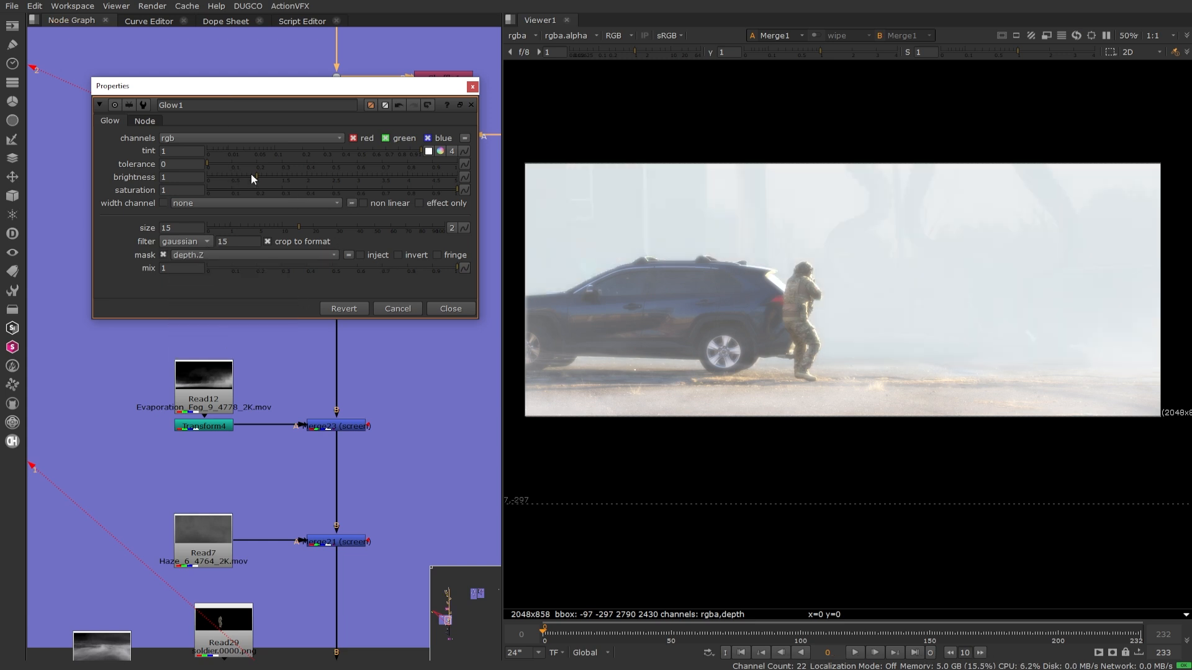
# - Set the glow's tolerance to 0.03, temporarily showing the effect only
pyautogui.click(435, 204)
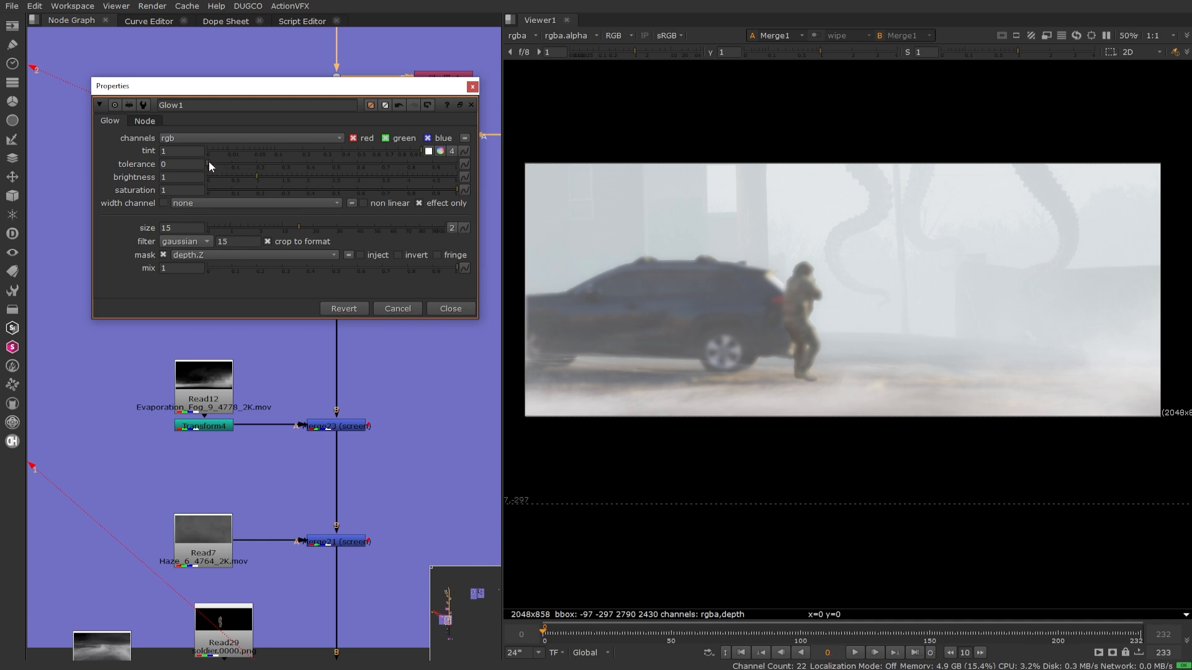
pyautogui.moveTo(209, 163)
pyautogui.mouseDown()
pyautogui.moveTo(248, 162)
pyautogui.moveTo(218, 160)
pyautogui.mouseUp()
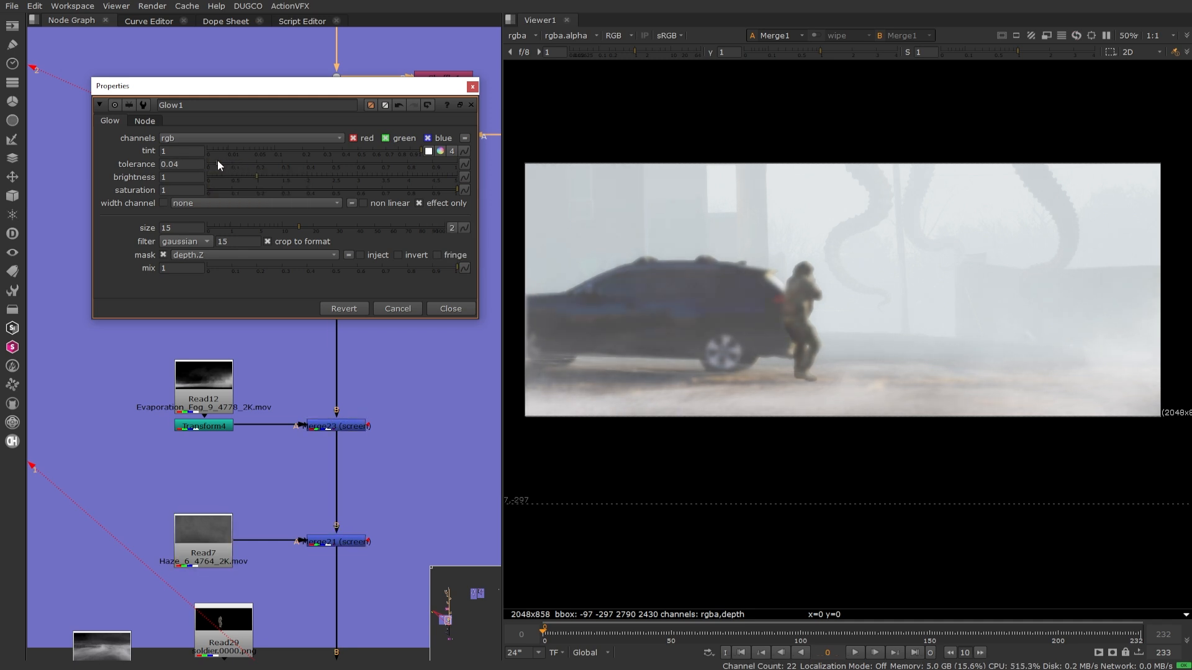
pyautogui.click(441, 203)
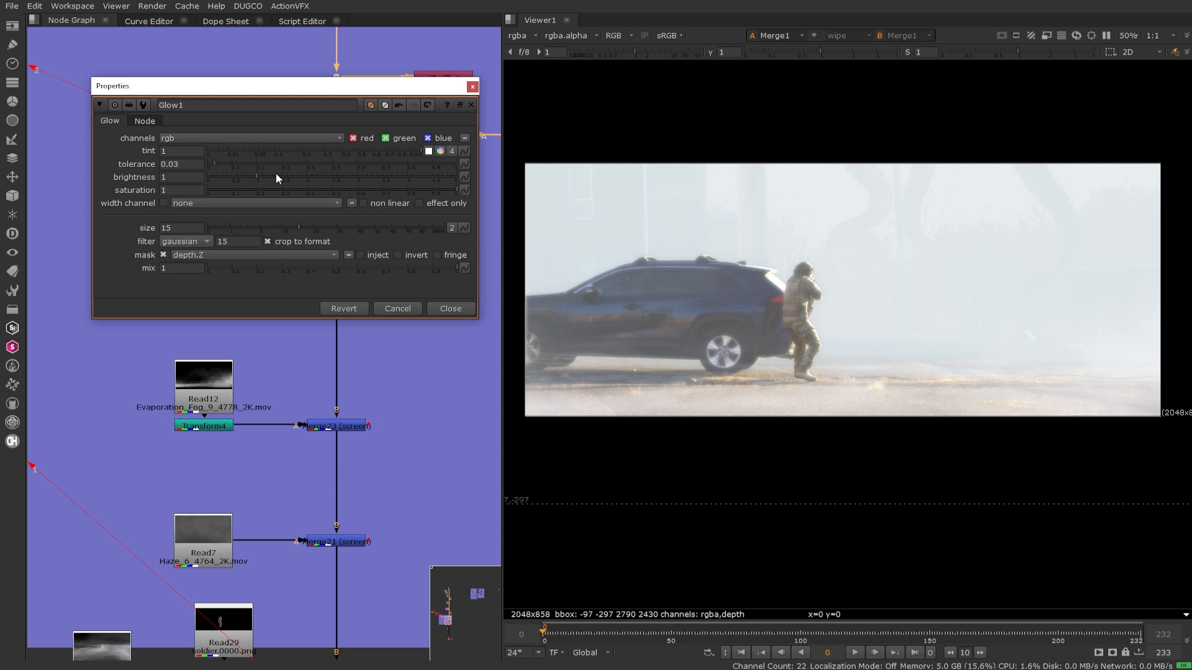
# - Set the glow's size to 64 and mix to 0.13, and reduce its brightness
pyautogui.moveTo(448, 273); pyautogui.dragTo(230, 263)
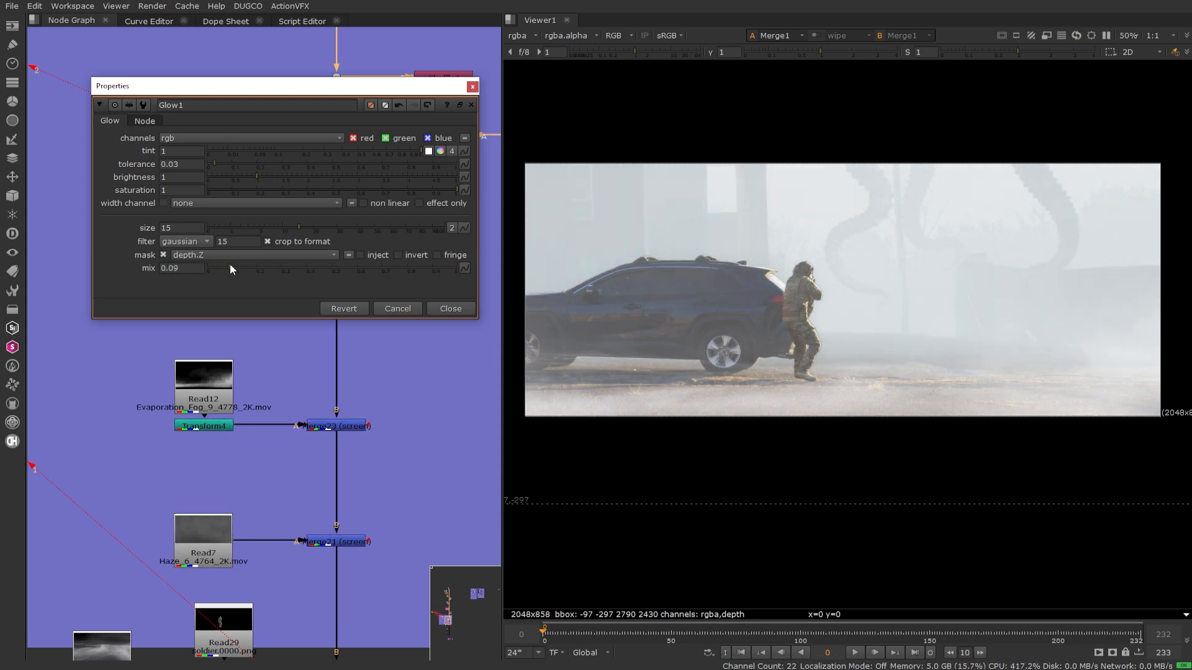
pyautogui.moveTo(299, 226); pyautogui.dragTo(396, 226)
pyautogui.moveTo(229, 268)
pyautogui.mouseDown()
pyautogui.moveTo(332, 266)
pyautogui.moveTo(240, 264)
pyautogui.mouseUp()
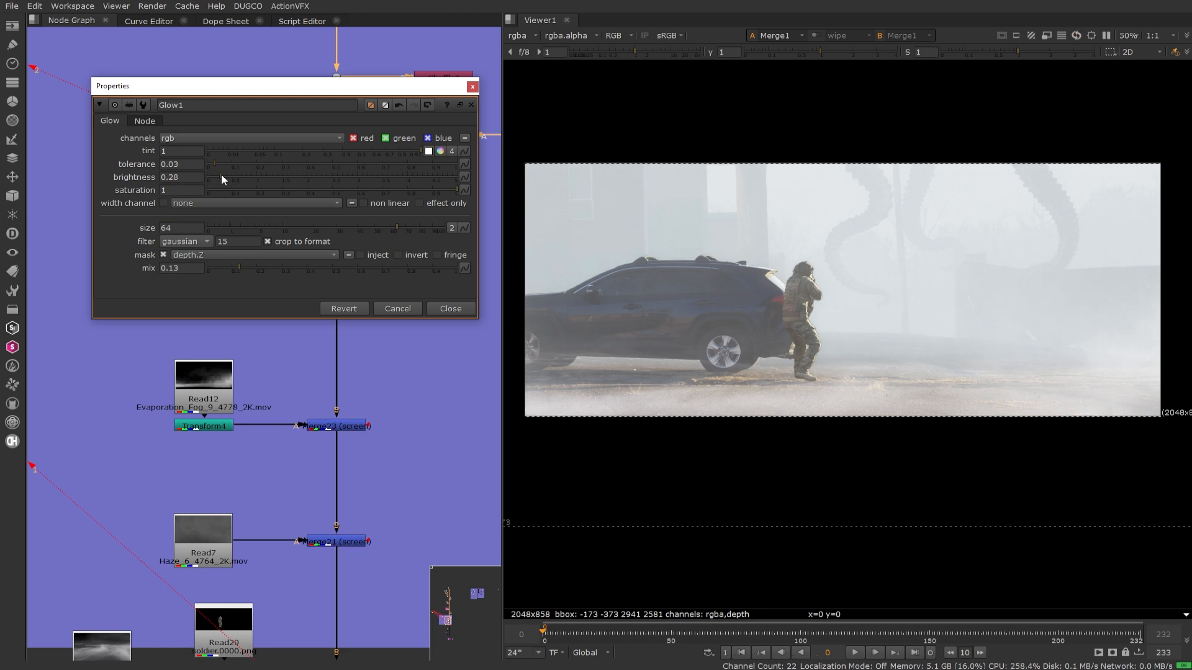
pyautogui.click(236, 179)
pyautogui.click(450, 308)
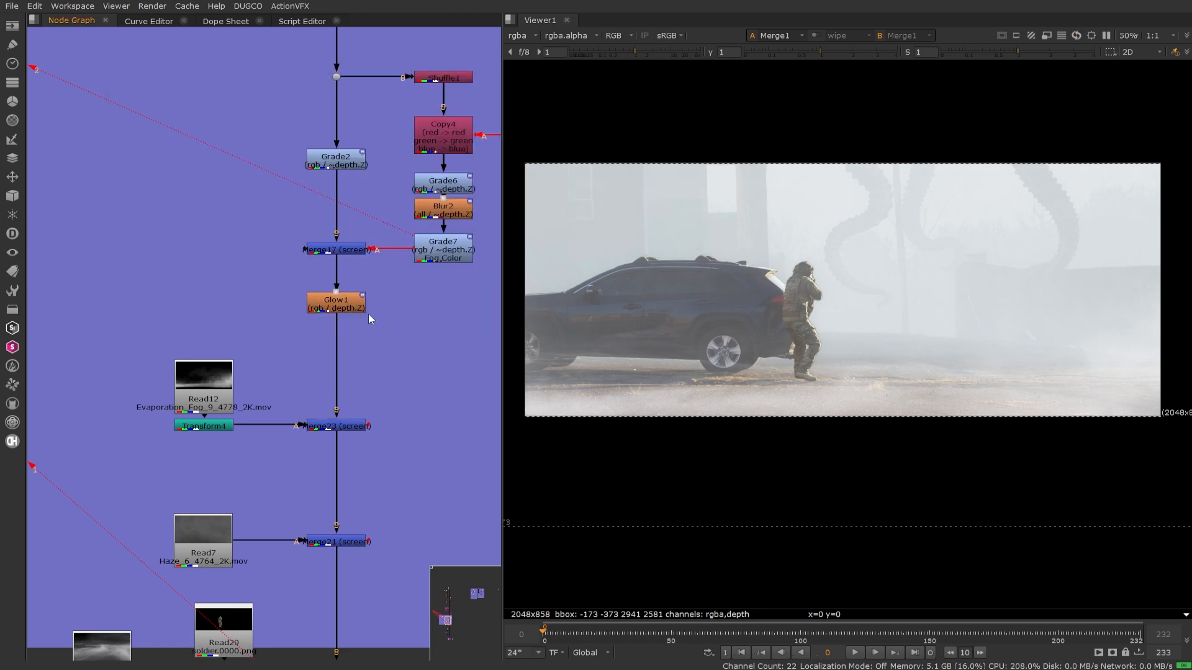
# - Raise the multiply value of the depth-masked Grade2 node above the fog merge
pyautogui.scroll(-2, 341, 158)
pyautogui.click(338, 188)
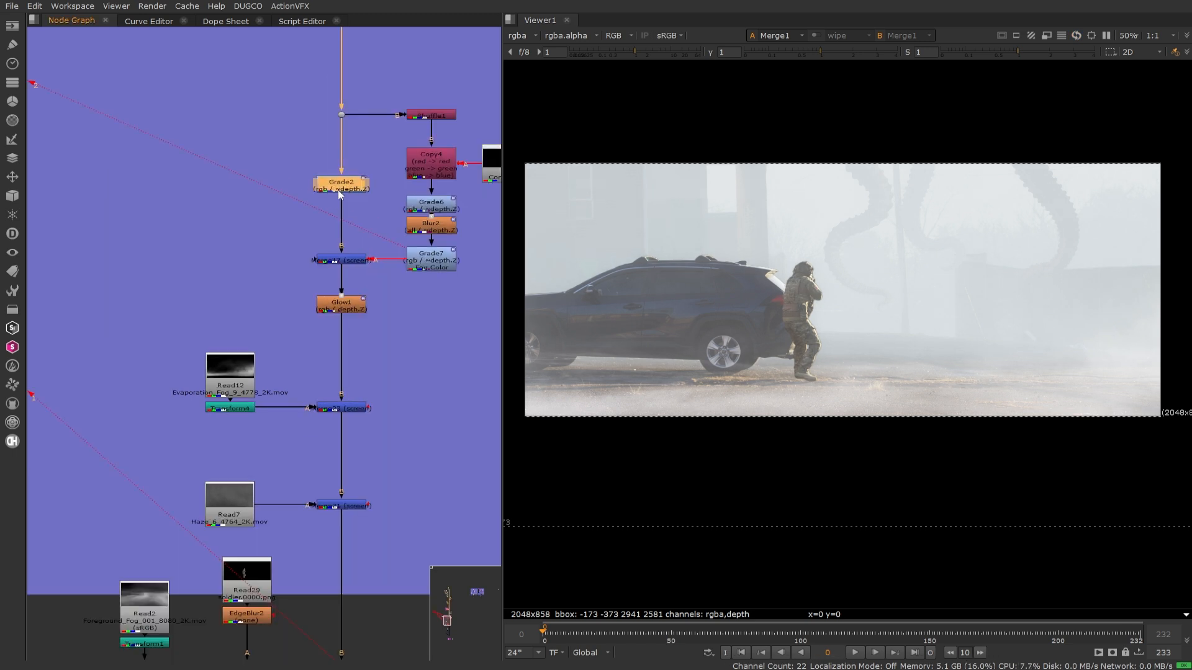
pyautogui.doubleClick(338, 188)
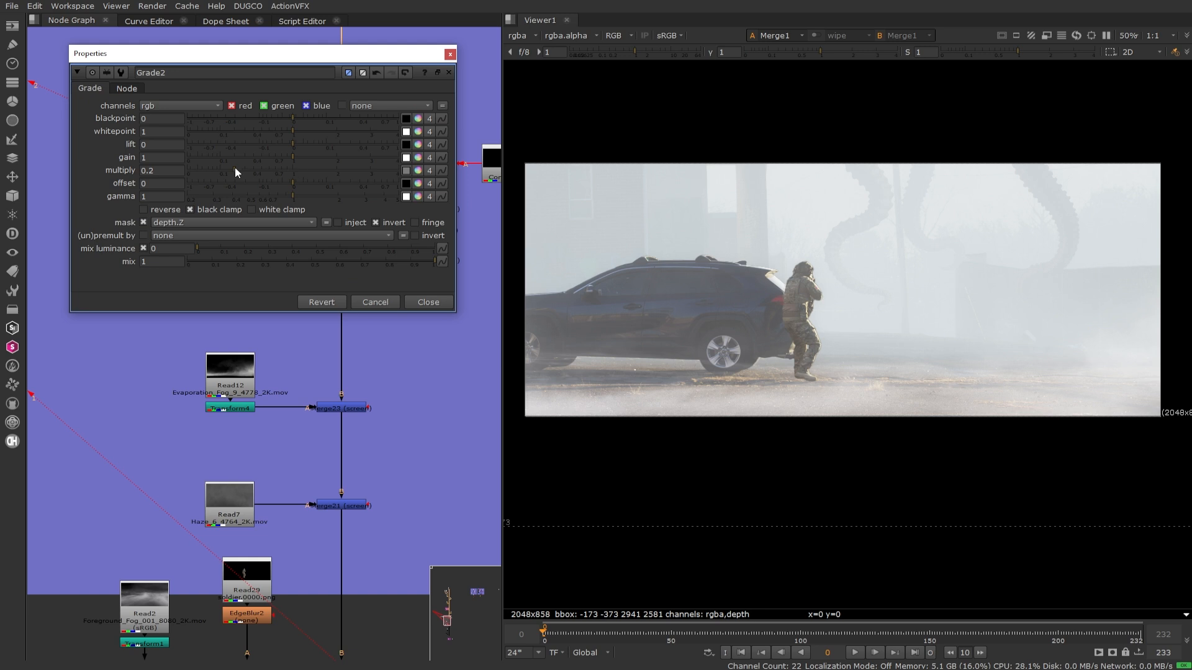
pyautogui.moveTo(222, 175); pyautogui.dragTo(262, 173)
pyautogui.click(434, 304)
pyautogui.scroll(-4, 432, 305)
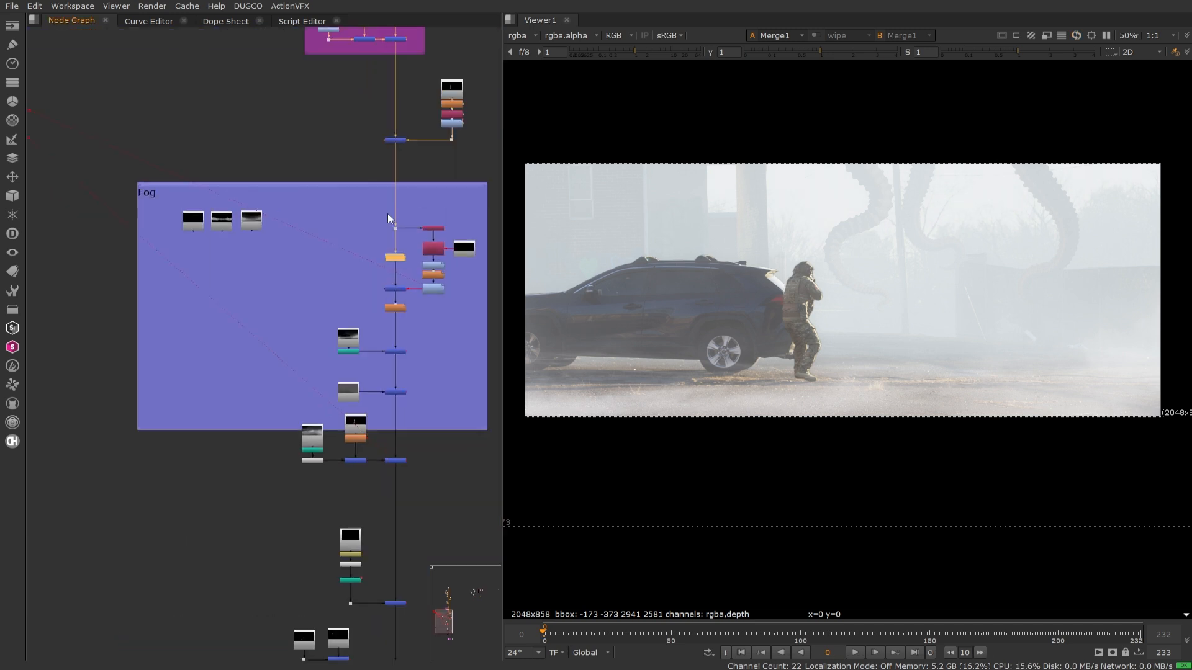
# - Duplicate the Grade10 depth grade and insert the copy above Grade5 in the tentacles branch
pyautogui.moveTo(387, 214); pyautogui.dragTo(366, 578, button='middle')
pyautogui.scroll(3, 360, 281)
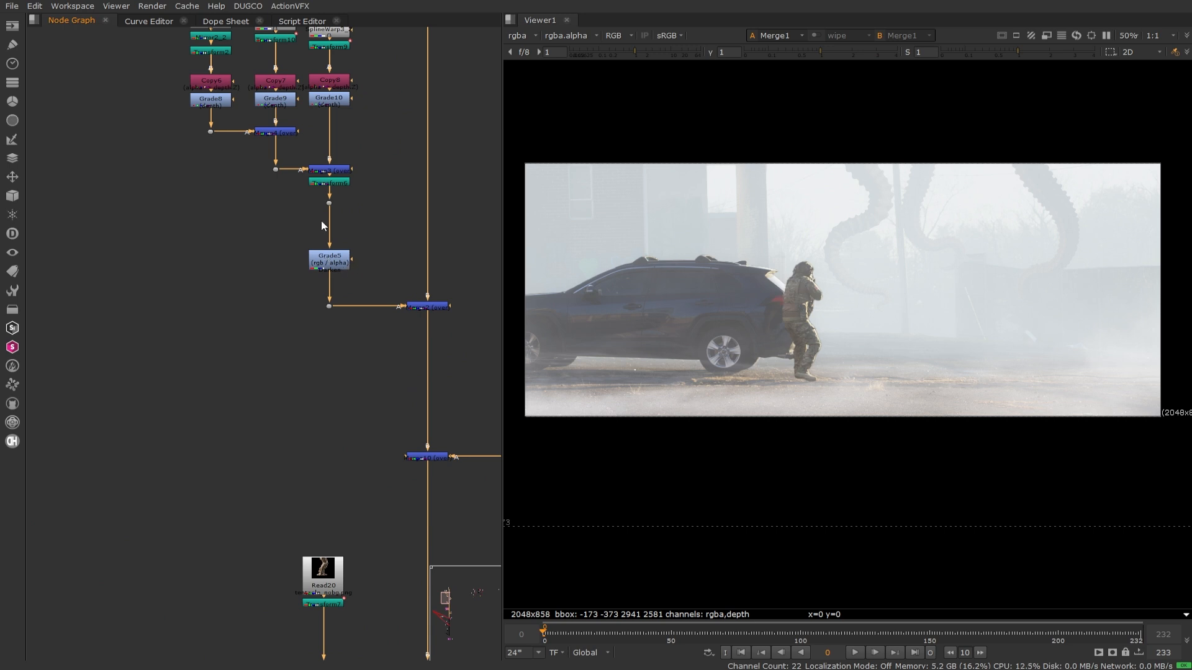
pyautogui.click(339, 101)
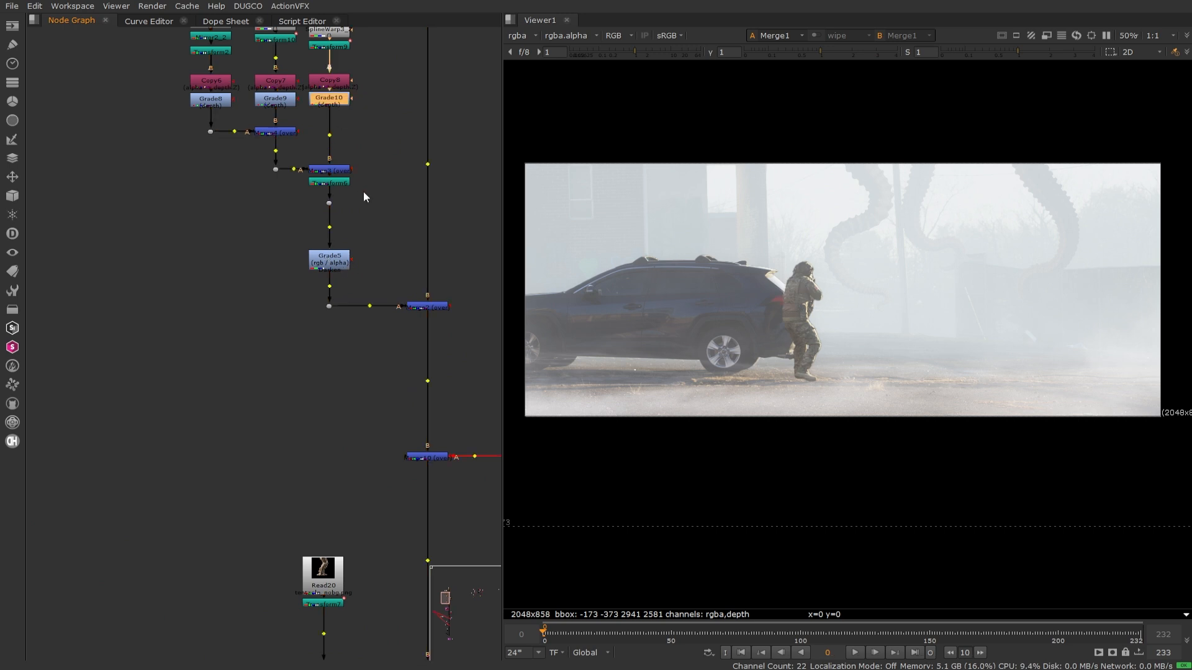
pyautogui.click(375, 206)
pyautogui.hotkey('ctrl', 'v')
pyautogui.moveTo(377, 207); pyautogui.dragTo(333, 224)
# - Set the multiply of the new depth grade to 1.2
pyautogui.doubleClick(329, 224)
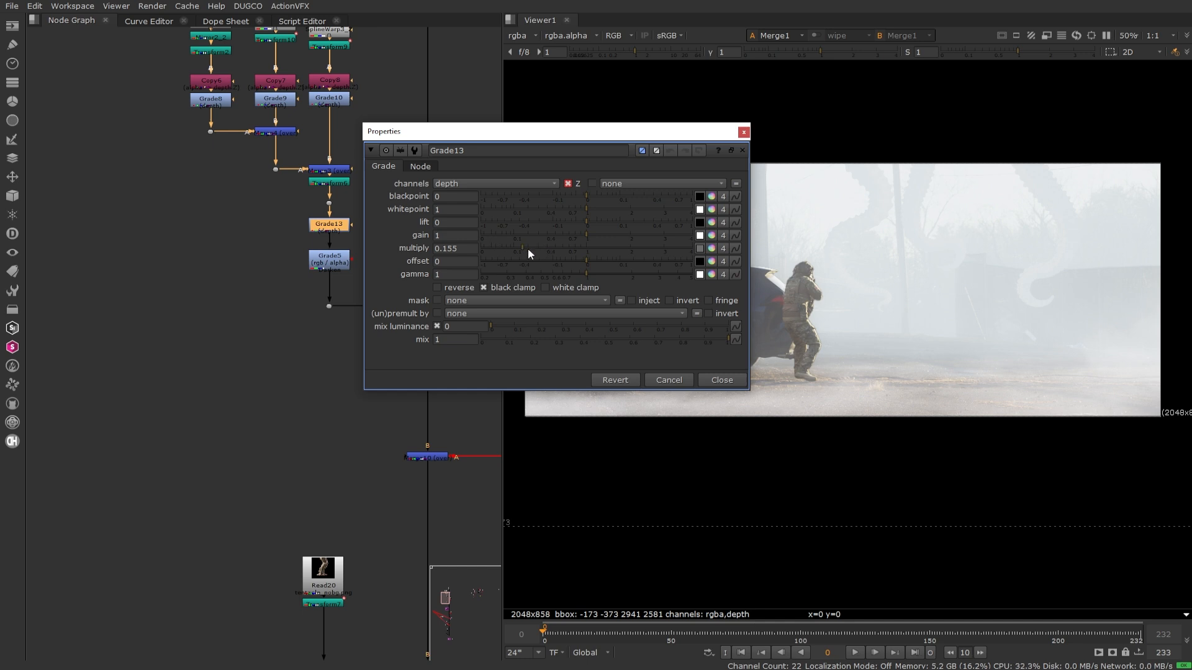
pyautogui.moveTo(527, 248); pyautogui.dragTo(596, 248)
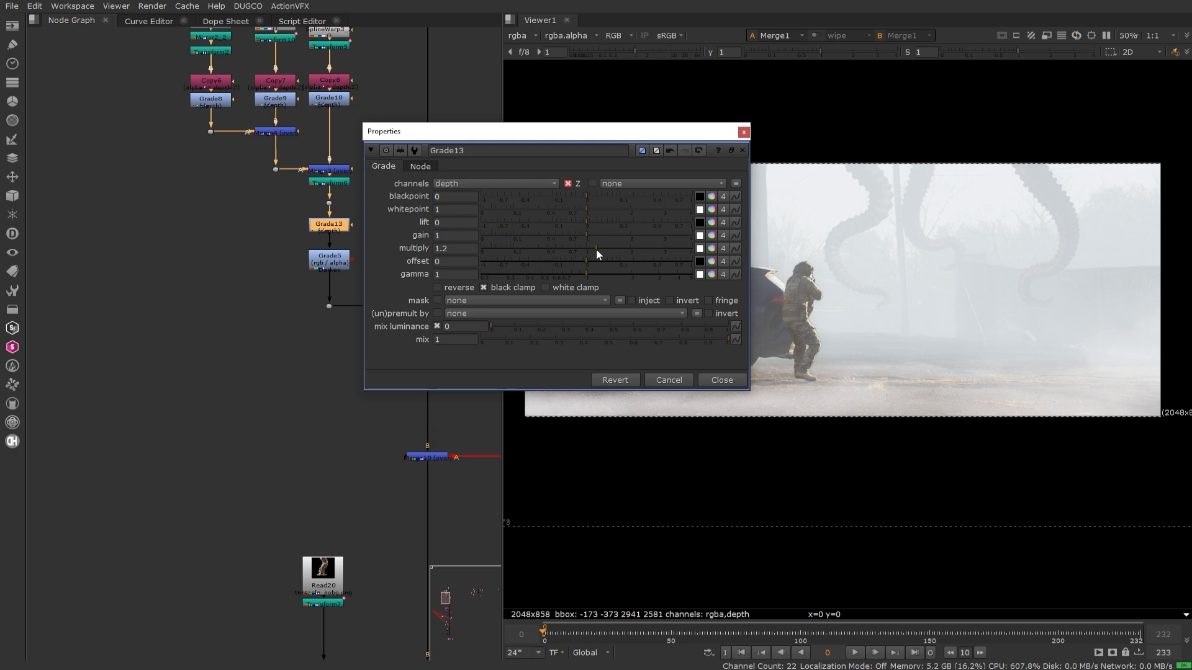
pyautogui.click(722, 380)
pyautogui.click(396, 200)
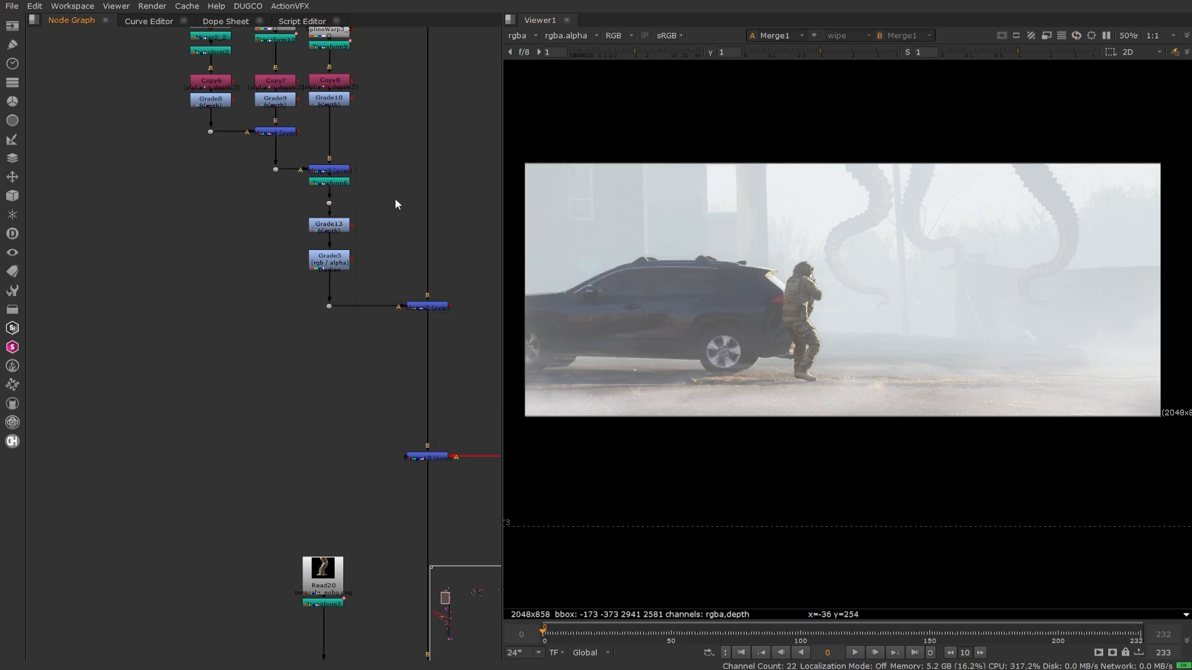
# - Lower the multiply of Grade5 slightly to darken the tentacles and inspect them in the composite
pyautogui.click(345, 255)
pyautogui.doubleClick(340, 260)
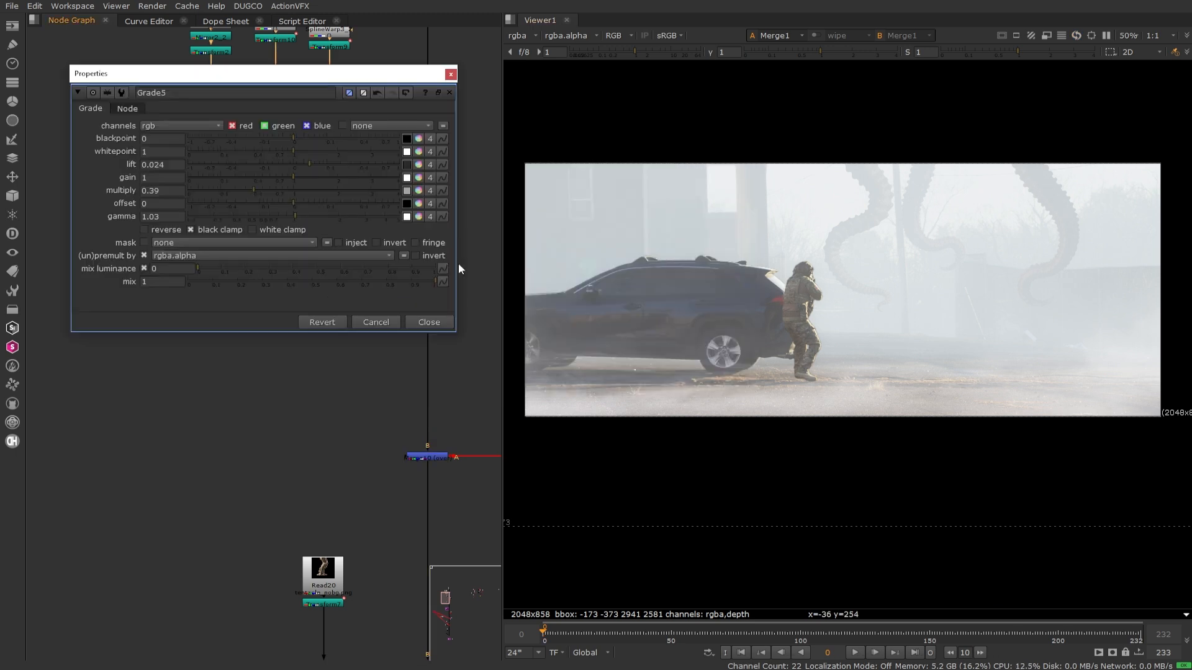
pyautogui.moveTo(248, 190); pyautogui.dragTo(244, 191)
pyautogui.click(428, 322)
pyautogui.scroll(6, 918, 208)
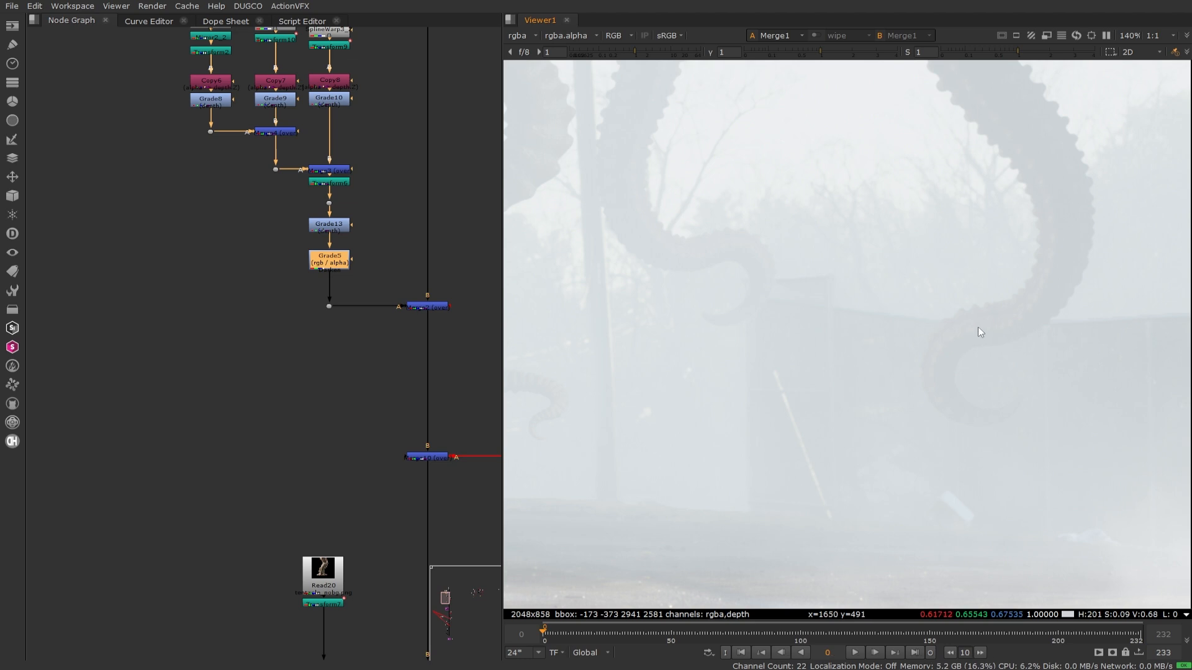
pyautogui.scroll(-6, 984, 334)
pyautogui.scroll(1, 811, 285)
pyautogui.scroll(-1, 825, 271)
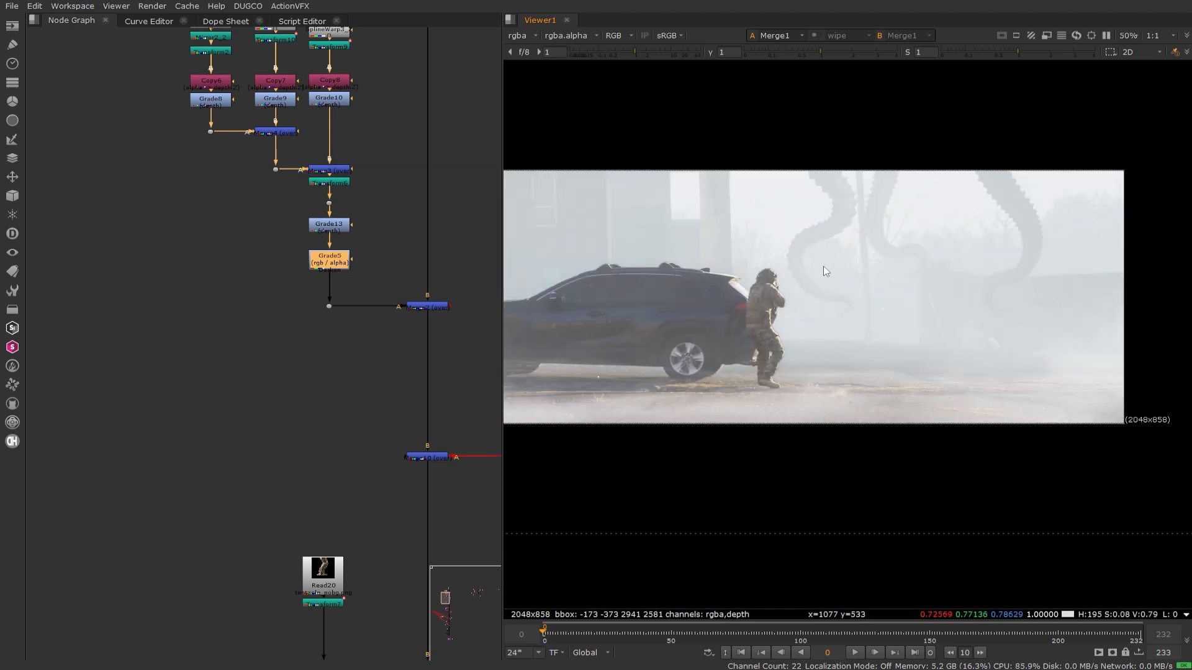
pyautogui.moveTo(825, 271); pyautogui.dragTo(867, 270, button='middle')
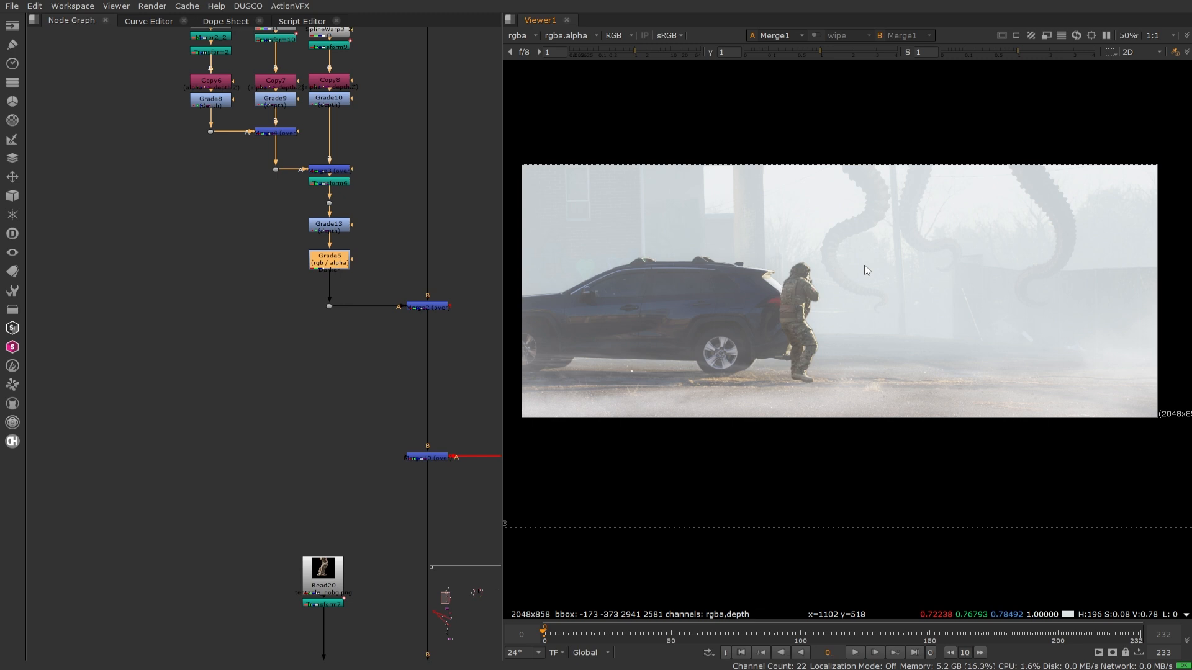
# - Detach the Read and EdgeBlur nodes from the foreground fog's stencil merge and move them aside
pyautogui.scroll(-6, 459, 309)
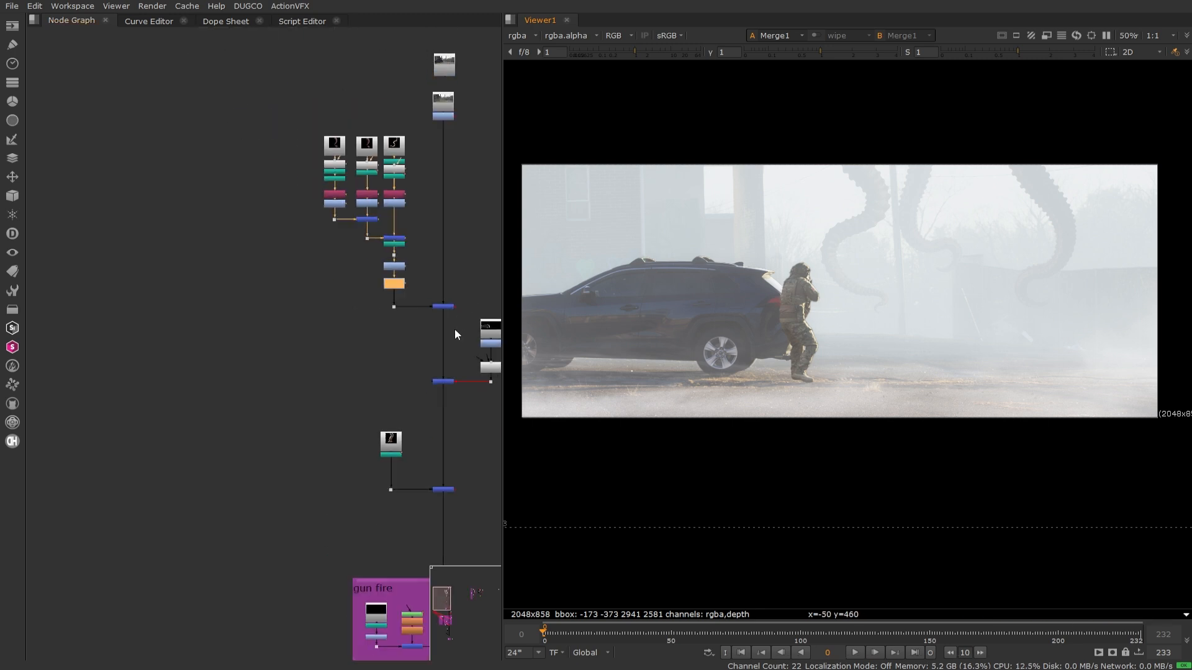
pyautogui.moveTo(459, 547); pyautogui.dragTo(352, 353, button='middle')
pyautogui.moveTo(392, 500); pyautogui.dragTo(391, 219, button='middle')
pyautogui.scroll(5, 335, 353)
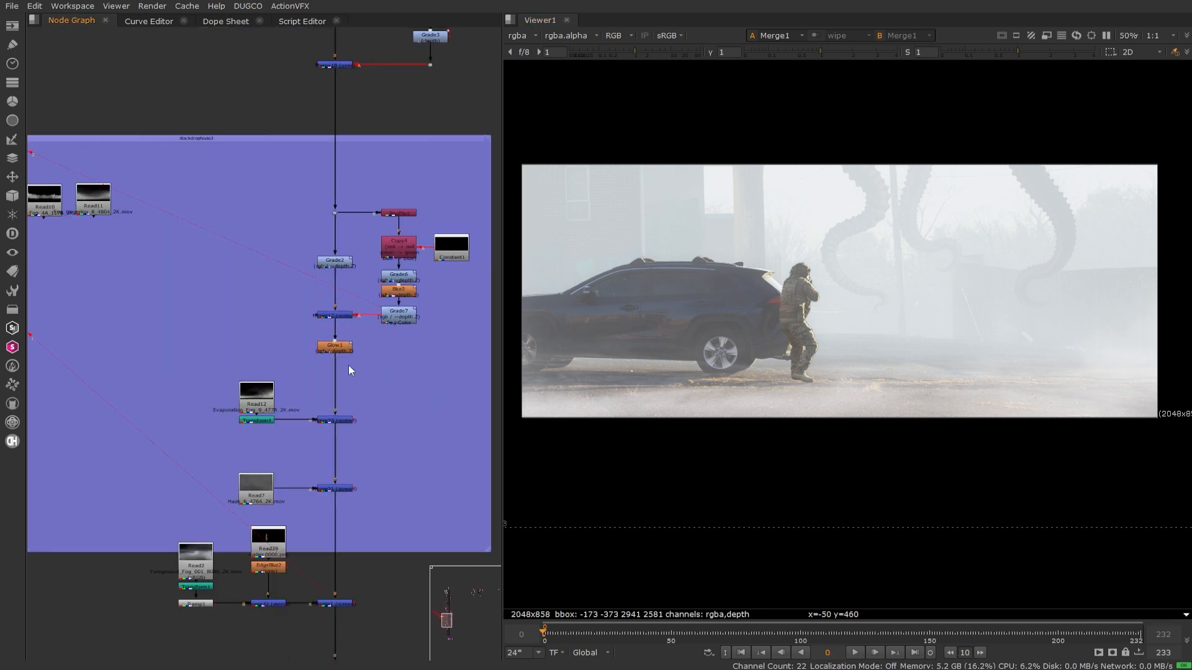
pyautogui.moveTo(359, 437); pyautogui.dragTo(370, 347, button='middle')
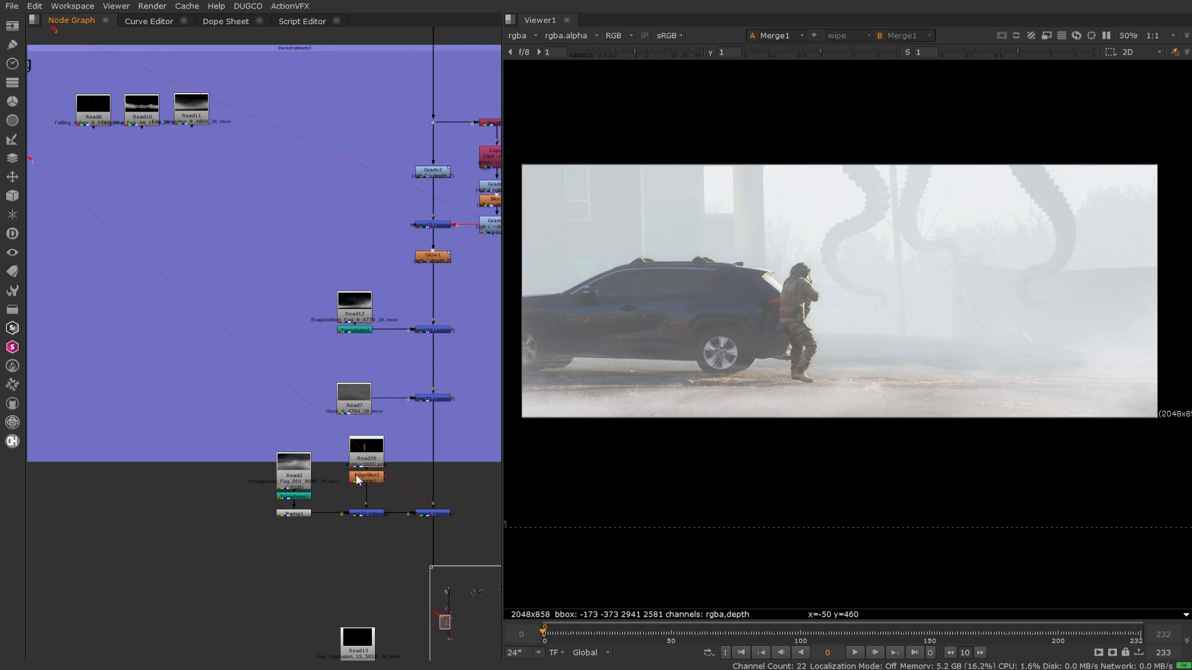
pyautogui.click(433, 514)
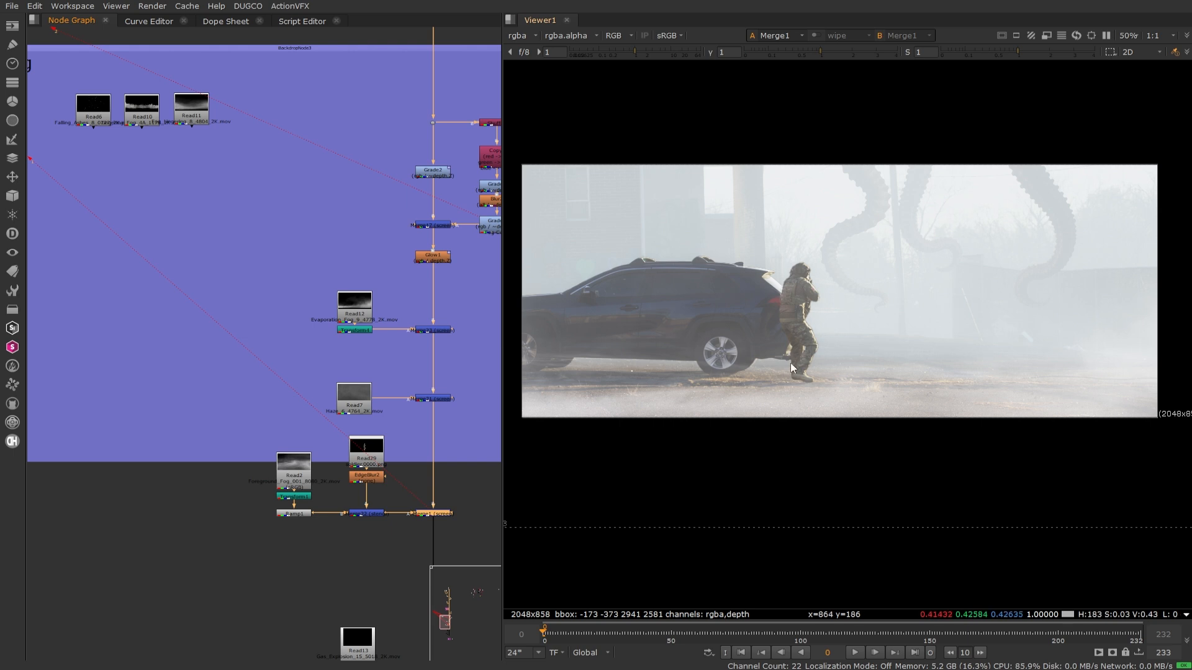
pyautogui.scroll(2, 375, 490)
pyautogui.moveTo(410, 383); pyautogui.dragTo(332, 515)
pyautogui.moveTo(370, 474); pyautogui.dragTo(122, 426)
pyautogui.click(367, 437)
# - Copy the Shuffle1 depth node from the Fog backdrop and place the copy above the foreground fog's stencil merge
pyautogui.scroll(-3, 402, 374)
pyautogui.moveTo(487, 111); pyautogui.dragTo(374, 237, button='middle')
pyautogui.scroll(2, 375, 242)
pyautogui.click(369, 275)
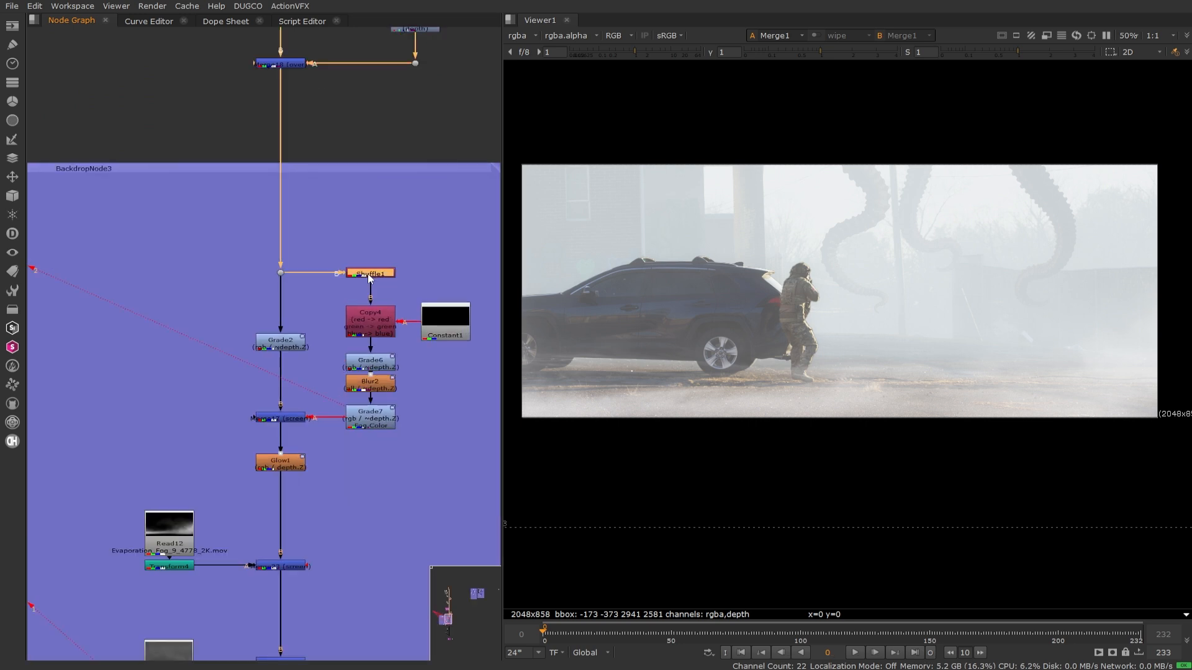
pyautogui.moveTo(341, 544); pyautogui.dragTo(413, 208, button='middle')
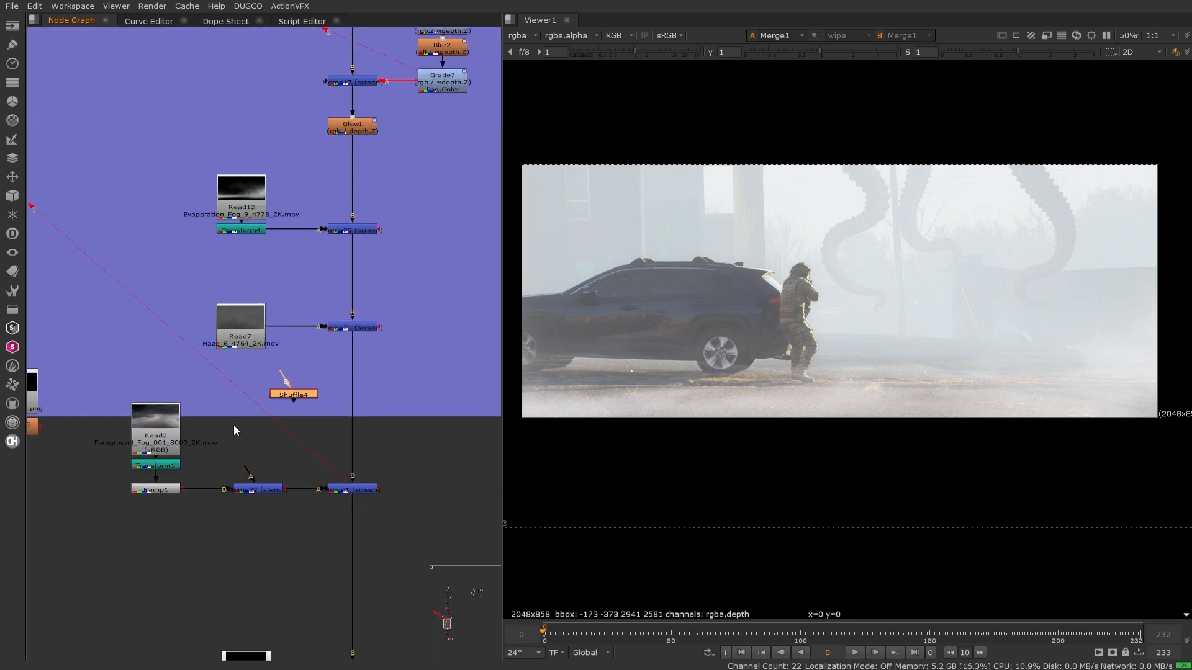
pyautogui.moveTo(291, 398); pyautogui.dragTo(247, 427)
# - Add a dot on the main pipe below the haze merge, wire the copied Shuffle to it and align them
pyautogui.keyDown('ctrl'); pyautogui.click(353, 406); pyautogui.keyUp('ctrl')
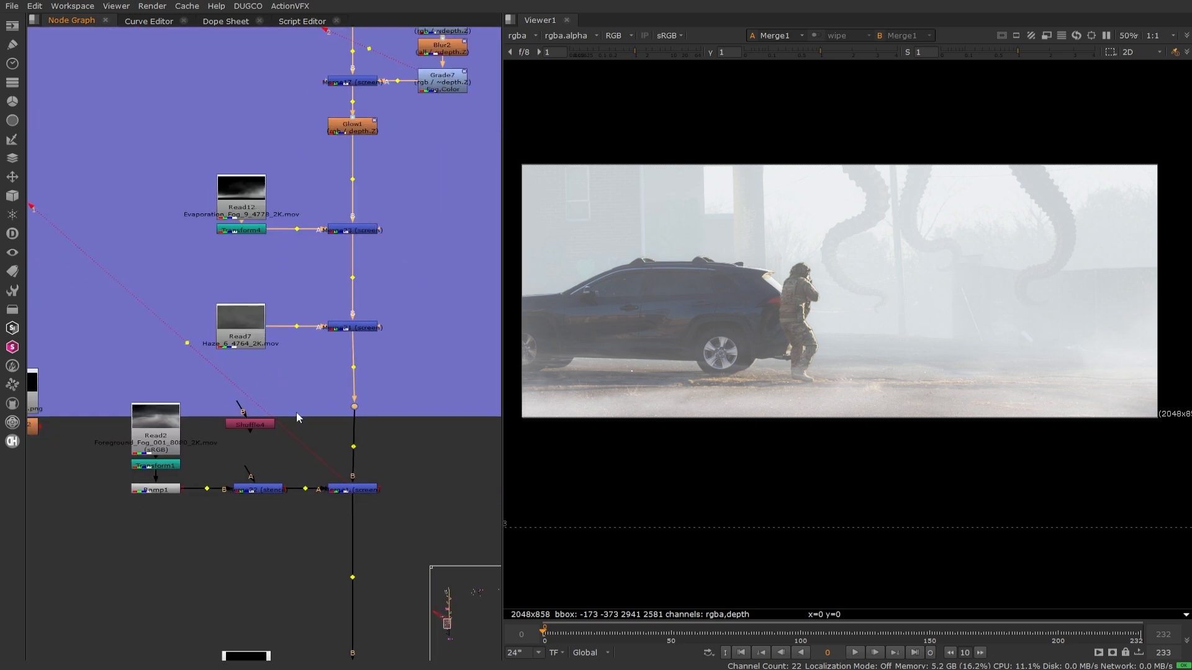
pyautogui.moveTo(312, 408); pyautogui.dragTo(354, 407)
pyautogui.moveTo(259, 423); pyautogui.dragTo(259, 414)
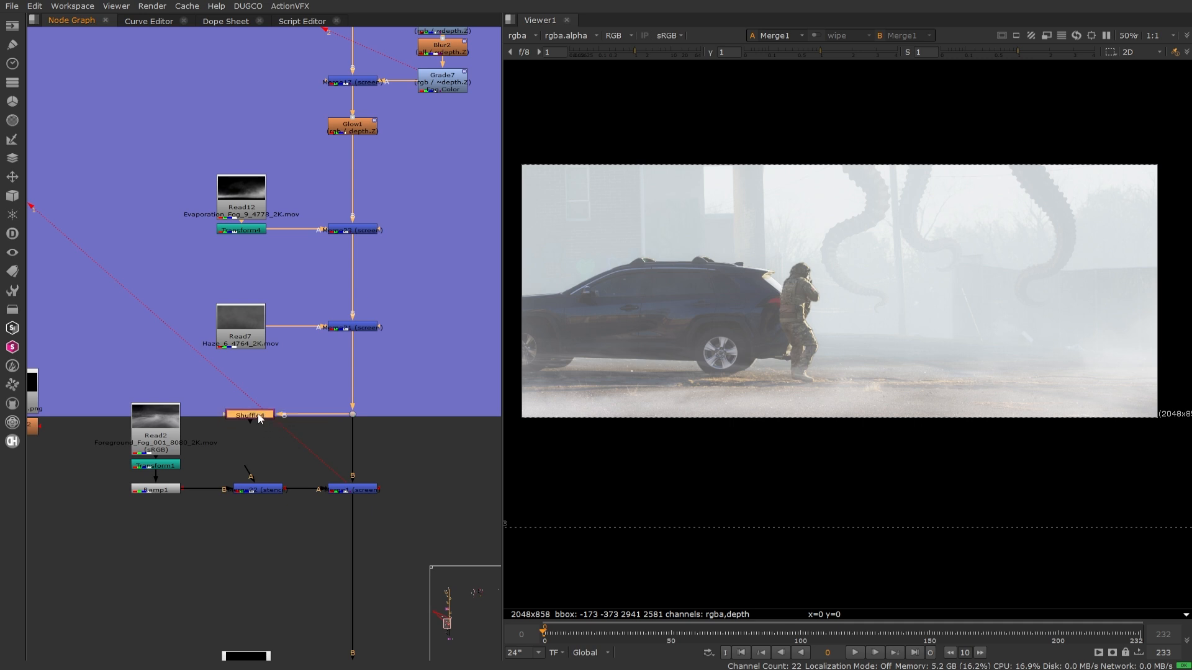
# - View the copied Shuffle's output and check its depth-to-rgba channel routing
pyautogui.press('1')
pyautogui.doubleClick(257, 413)
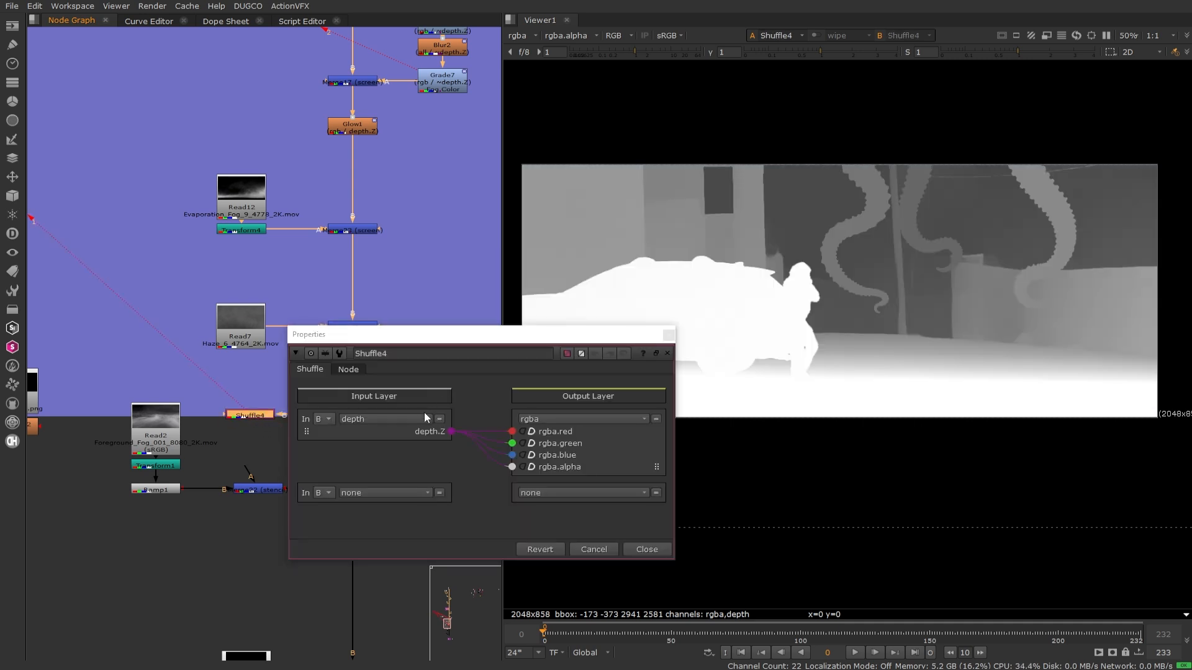
pyautogui.click(646, 549)
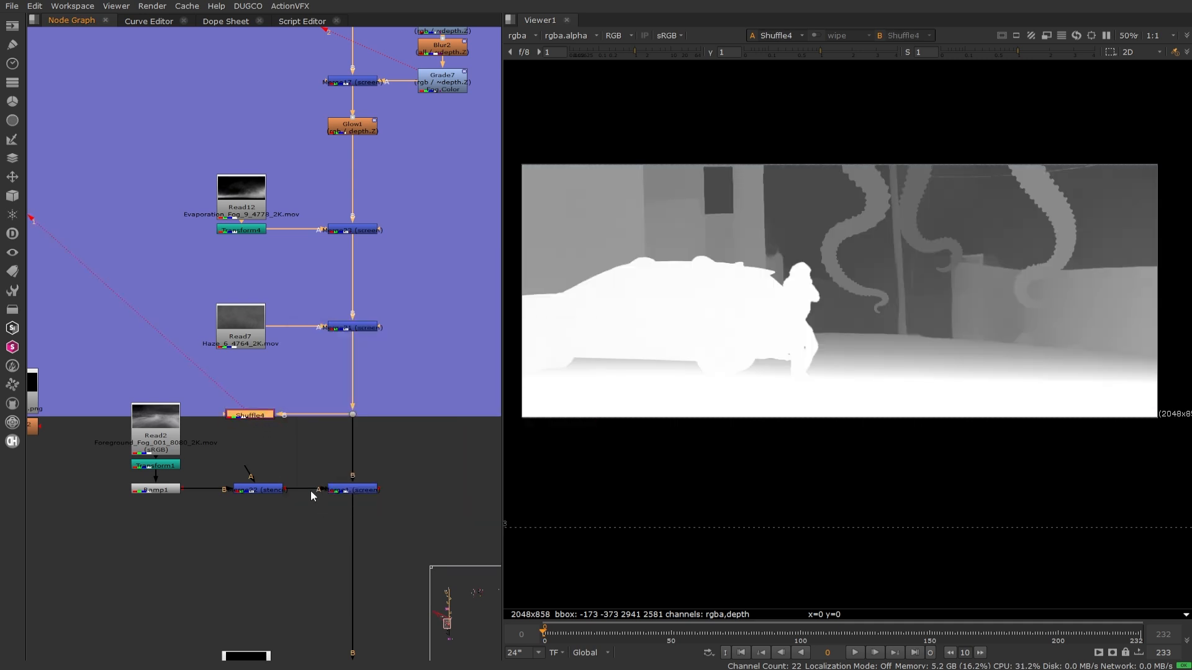
# - Connect the depth Shuffle to the A input of Merge22, set the operation to mask and view the masked fog
pyautogui.moveTo(267, 487); pyautogui.dragTo(259, 488)
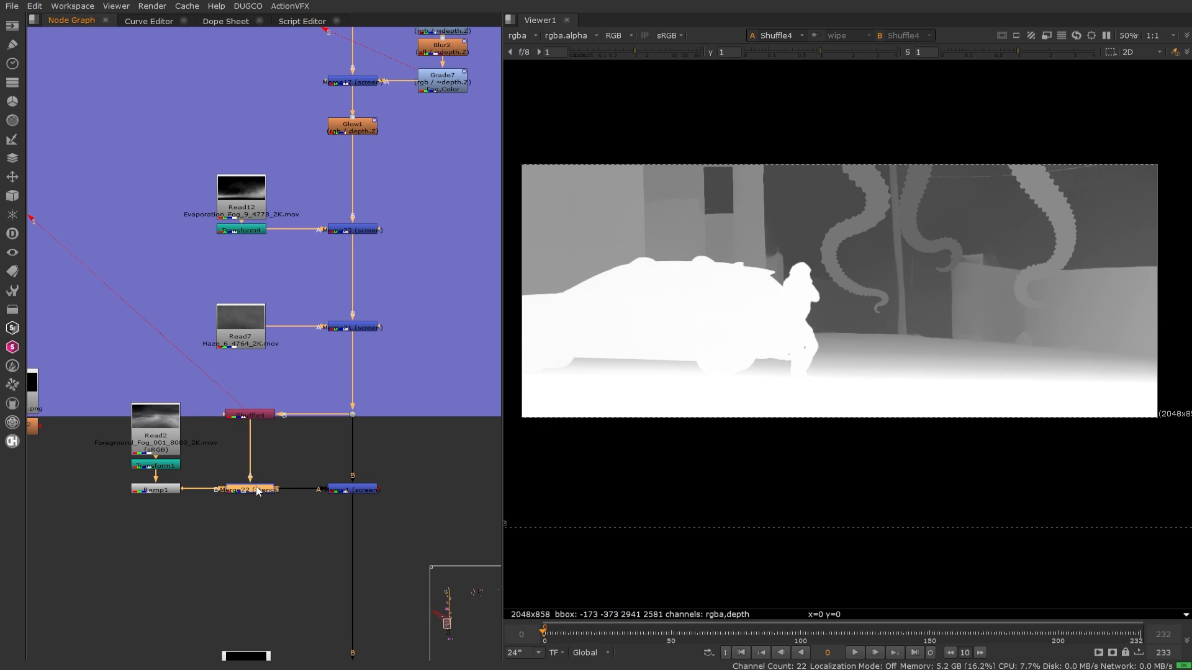
pyautogui.doubleClick(258, 488)
pyautogui.click(430, 377)
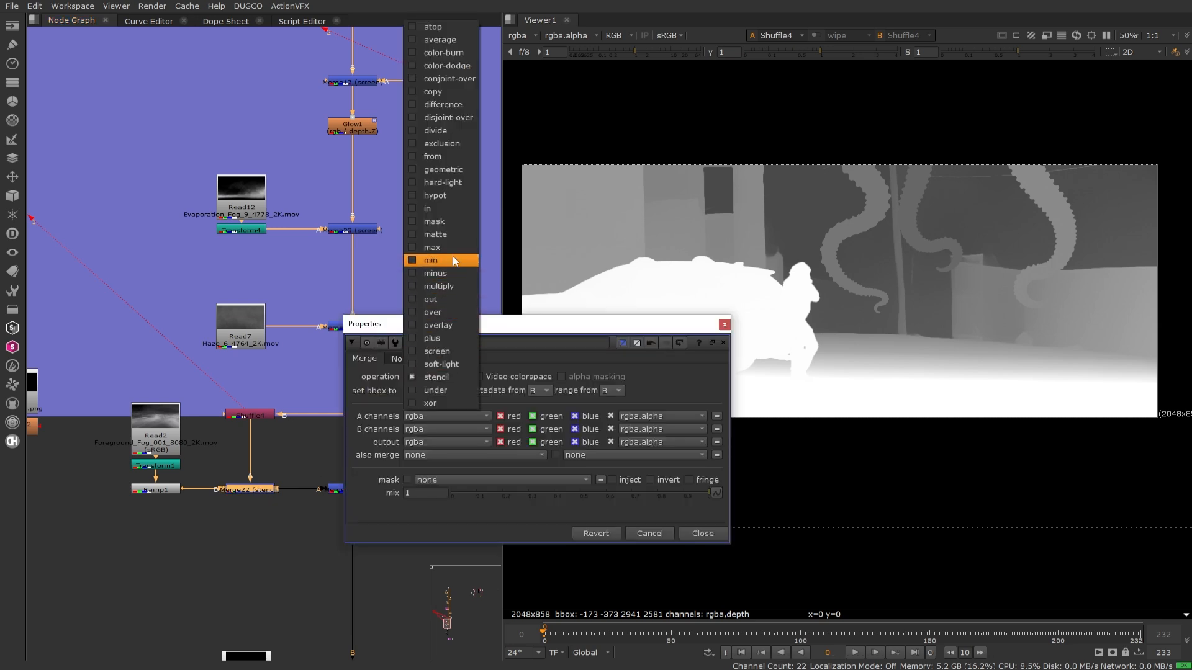
pyautogui.click(452, 222)
pyautogui.press('1')
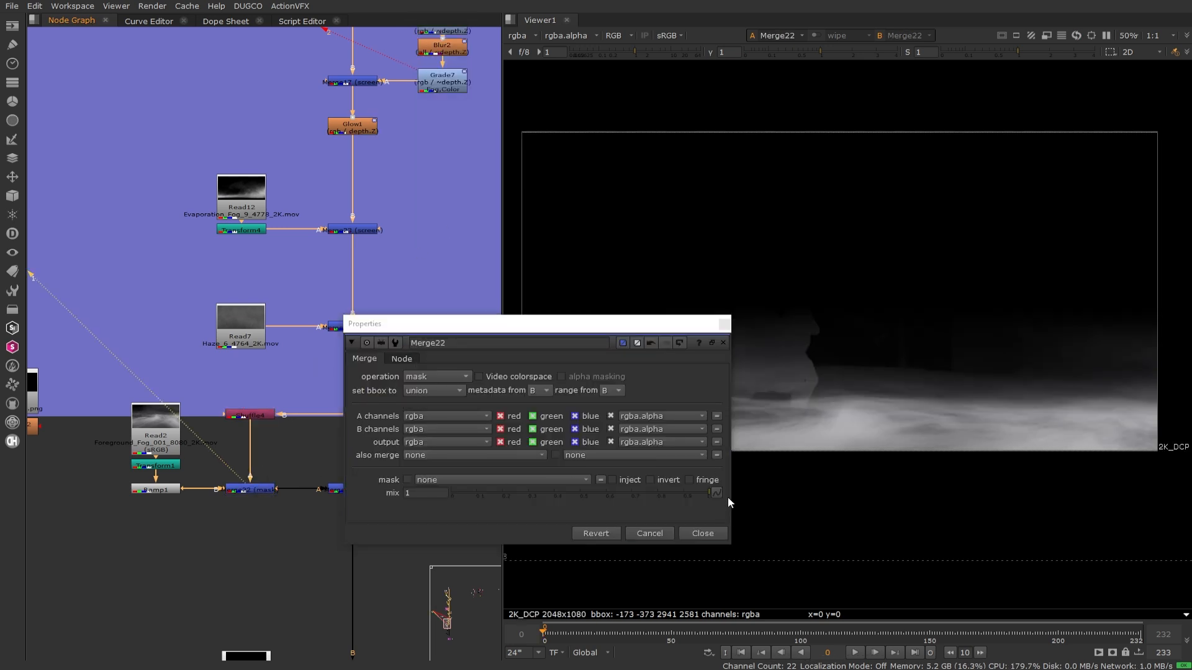
pyautogui.click(702, 533)
pyautogui.moveTo(721, 419); pyautogui.dragTo(736, 405, button='middle')
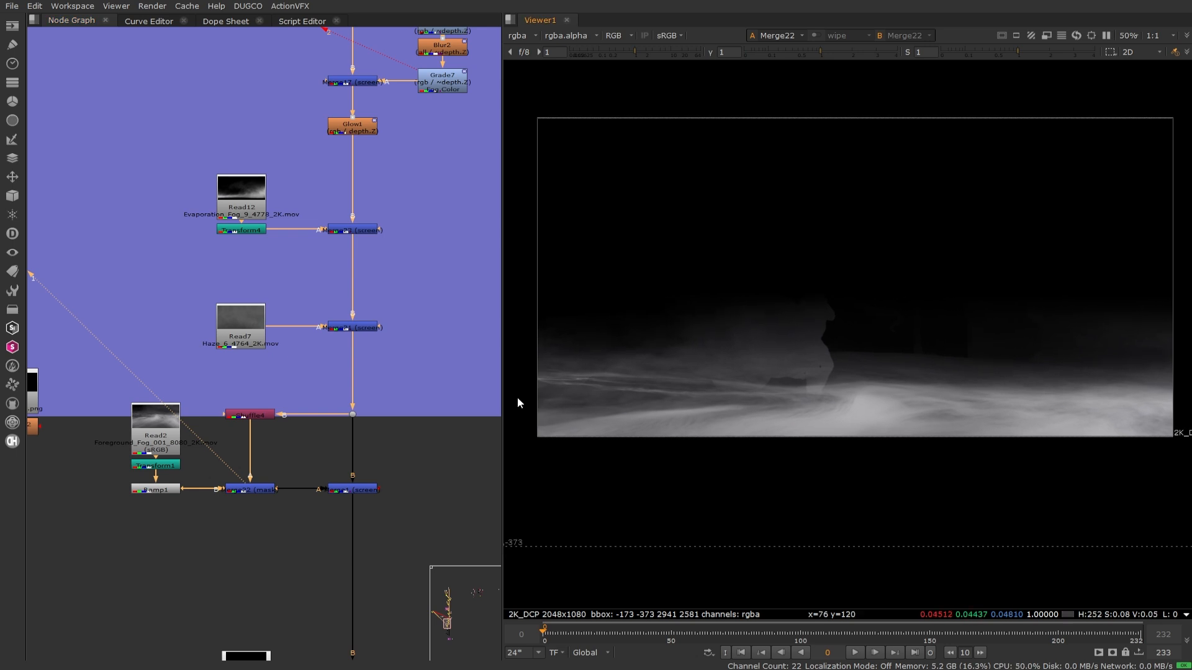
# - Switch the operation of Merge22 to stencil
pyautogui.doubleClick(248, 489)
pyautogui.click(446, 377)
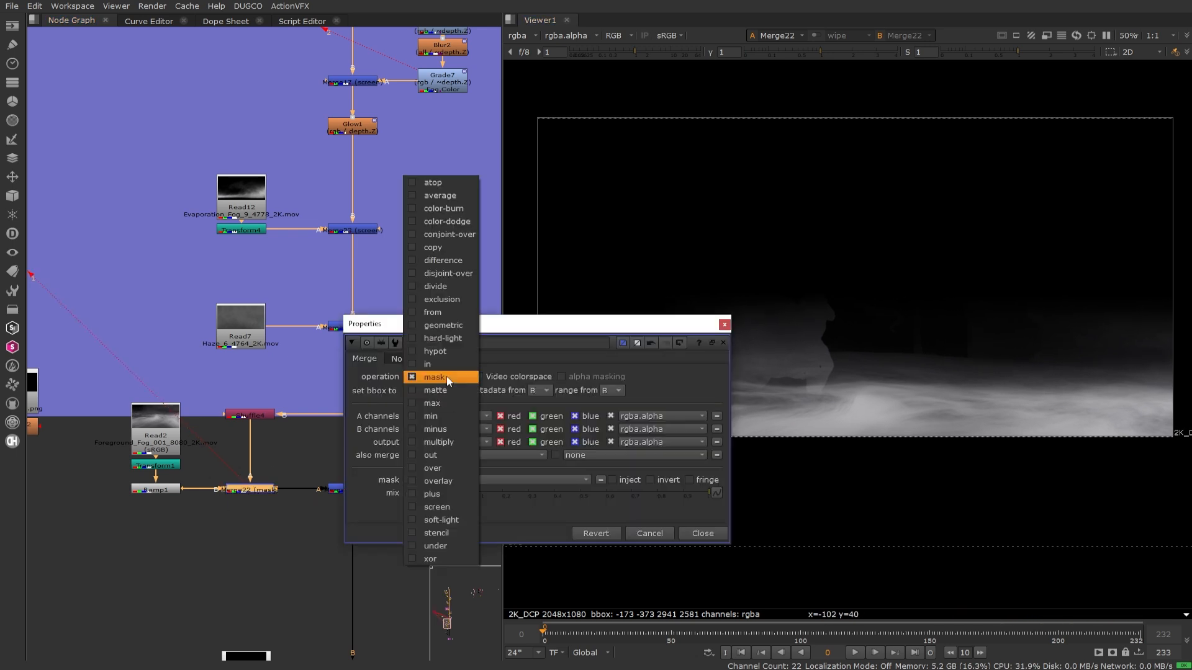
pyautogui.click(449, 532)
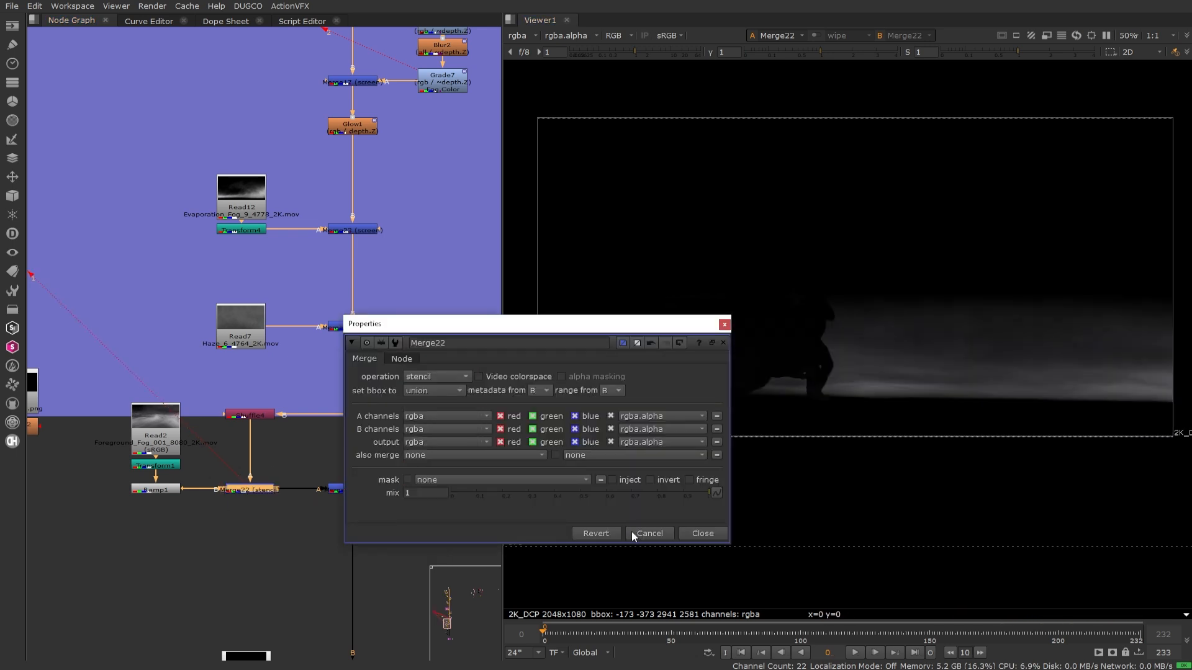
pyautogui.click(688, 534)
# - Compare the outputs of Ramp1 and Merge22 to see how the depth affects the foreground fog
pyautogui.click(165, 490)
pyautogui.press('1')
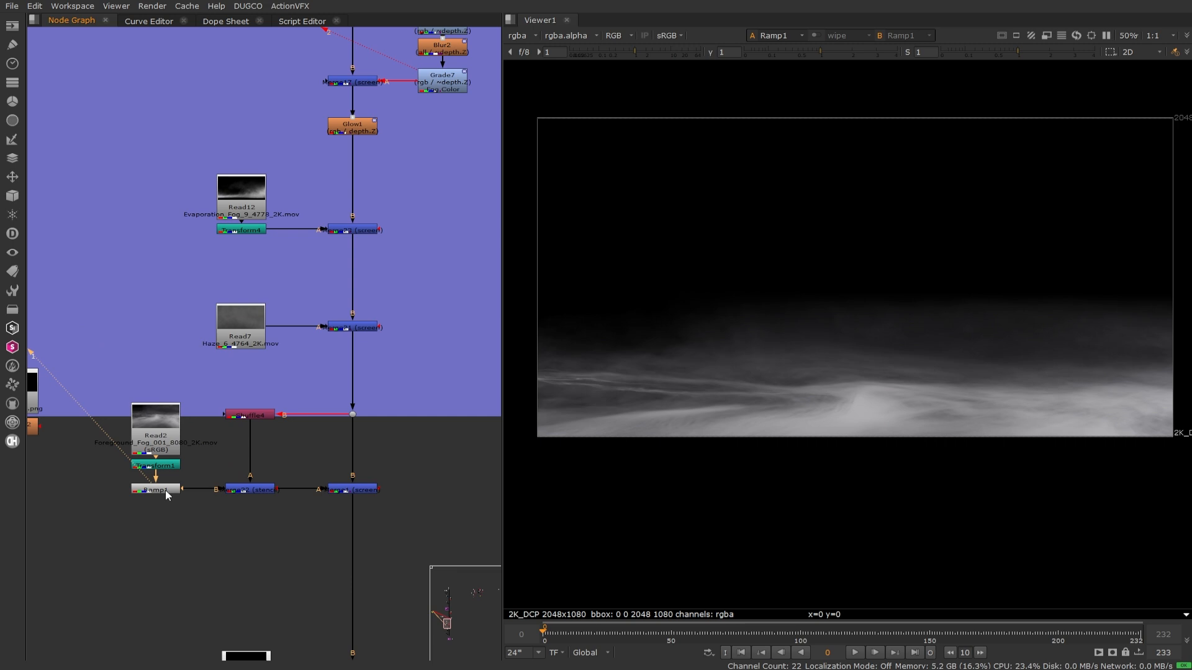
pyautogui.click(238, 490)
pyautogui.press('1')
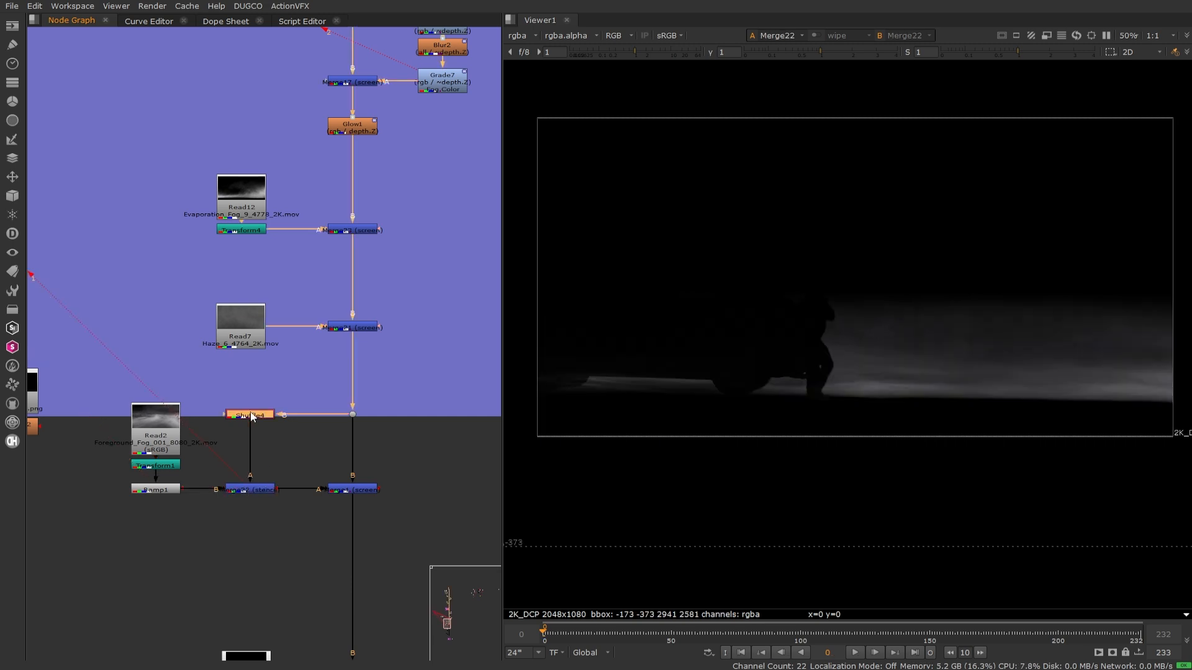
pyautogui.click(258, 490)
pyautogui.press('1')
# - Try operations such as mask, matte, over, stencil and screen on Merge22, and set it to multiply
pyautogui.doubleClick(258, 490)
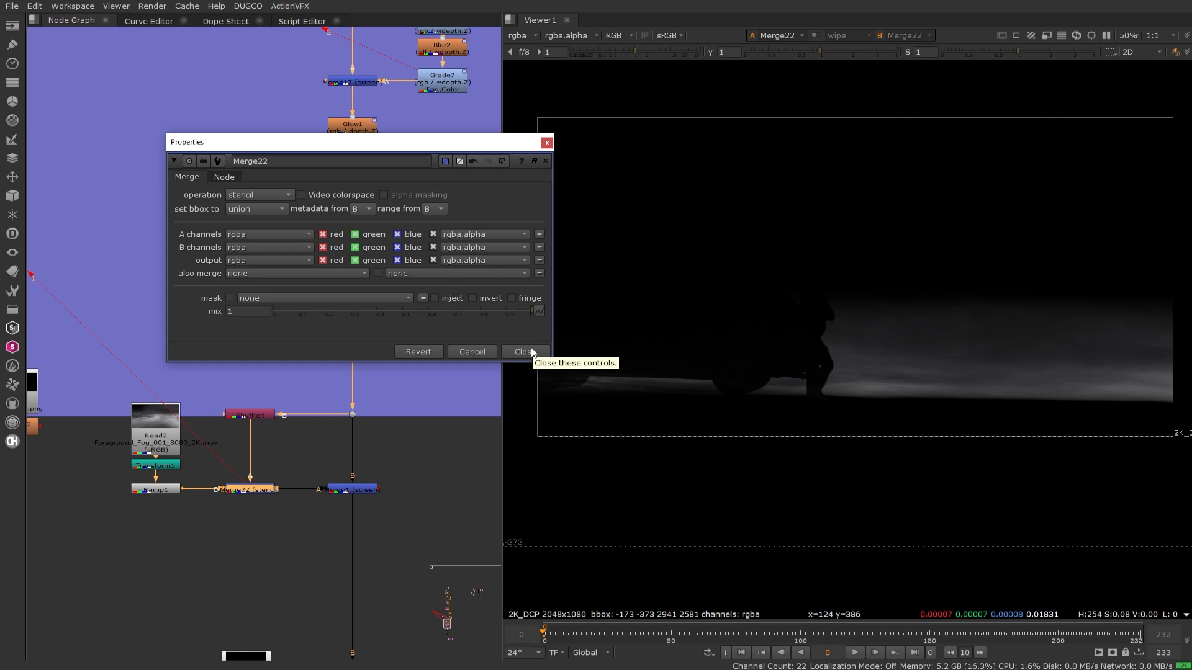
pyautogui.click(250, 196)
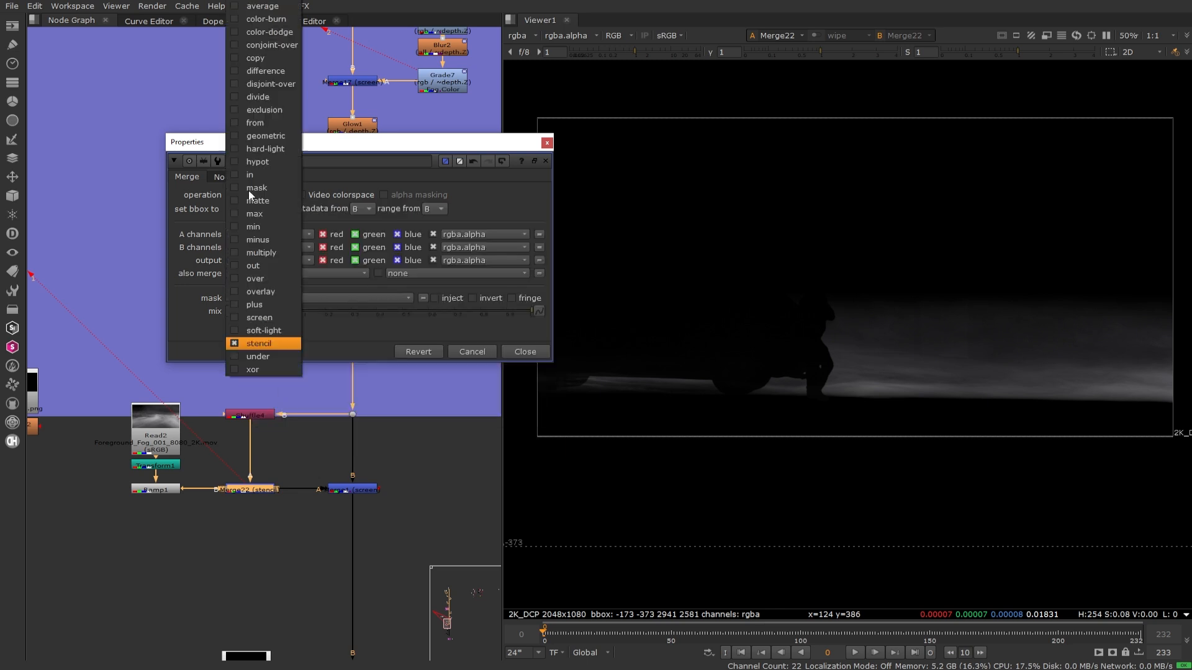
pyautogui.click(258, 188)
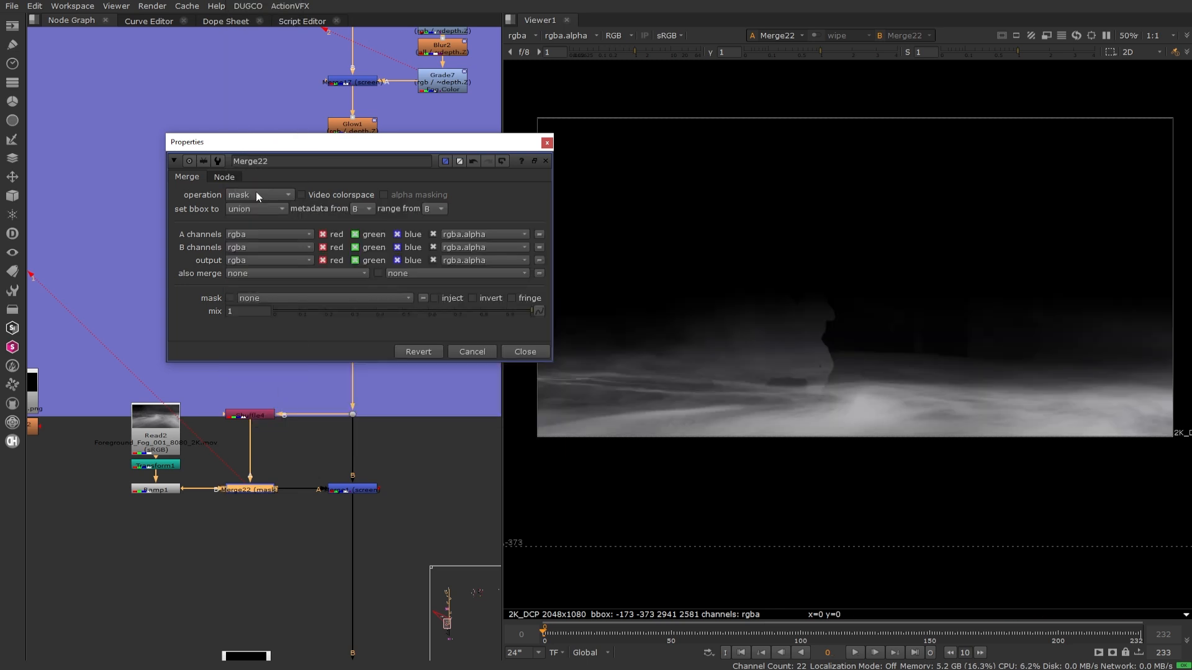
pyautogui.press('Down')
pyautogui.press('Down')
pyautogui.press('Down')
pyautogui.press('Down')
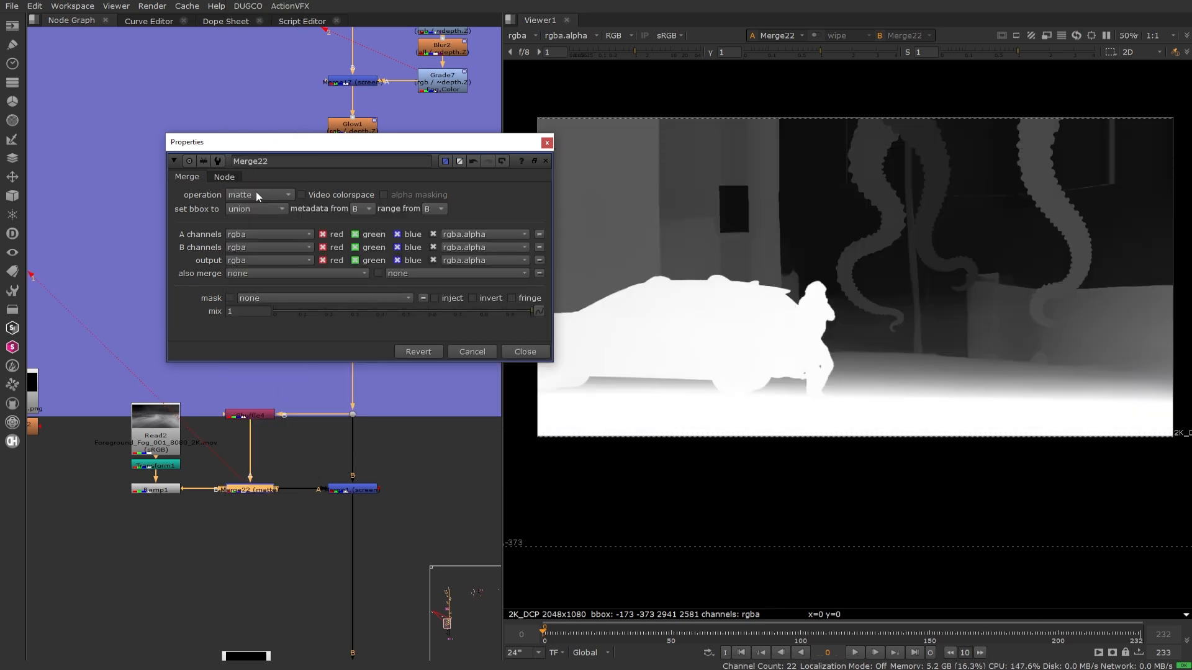
pyautogui.press('Down')
pyautogui.press('Down')
pyautogui.press('Down')
pyautogui.press('Down')
pyautogui.press('Down')
pyautogui.press('Down')
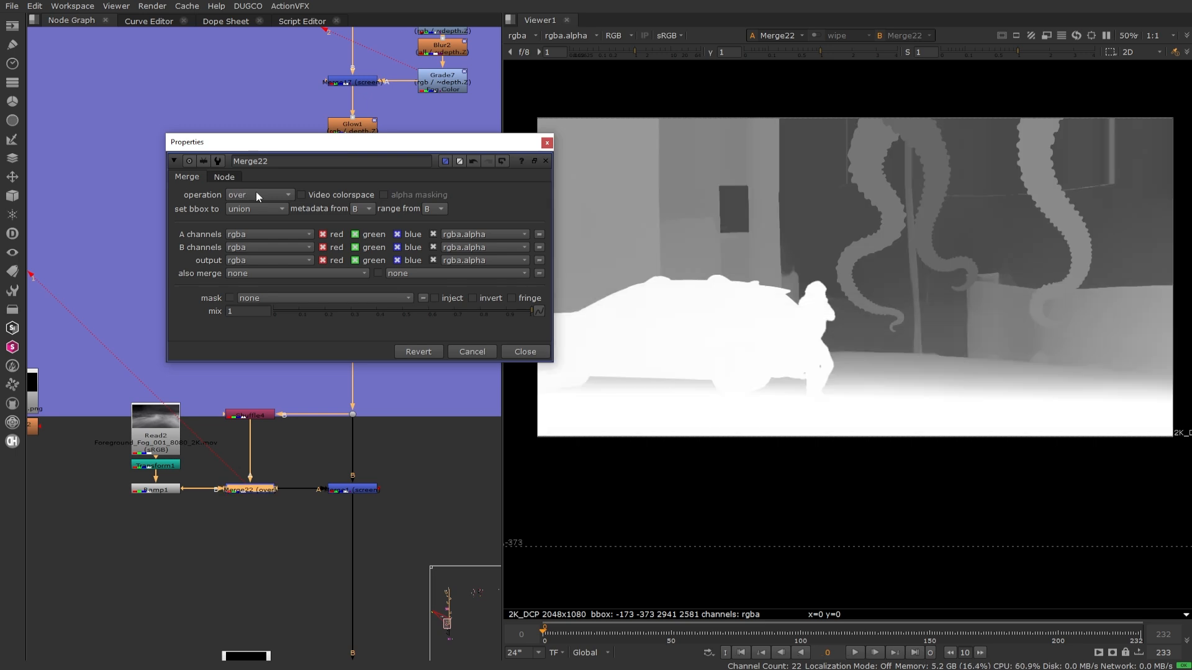
pyautogui.press('Down')
pyautogui.press('Down')
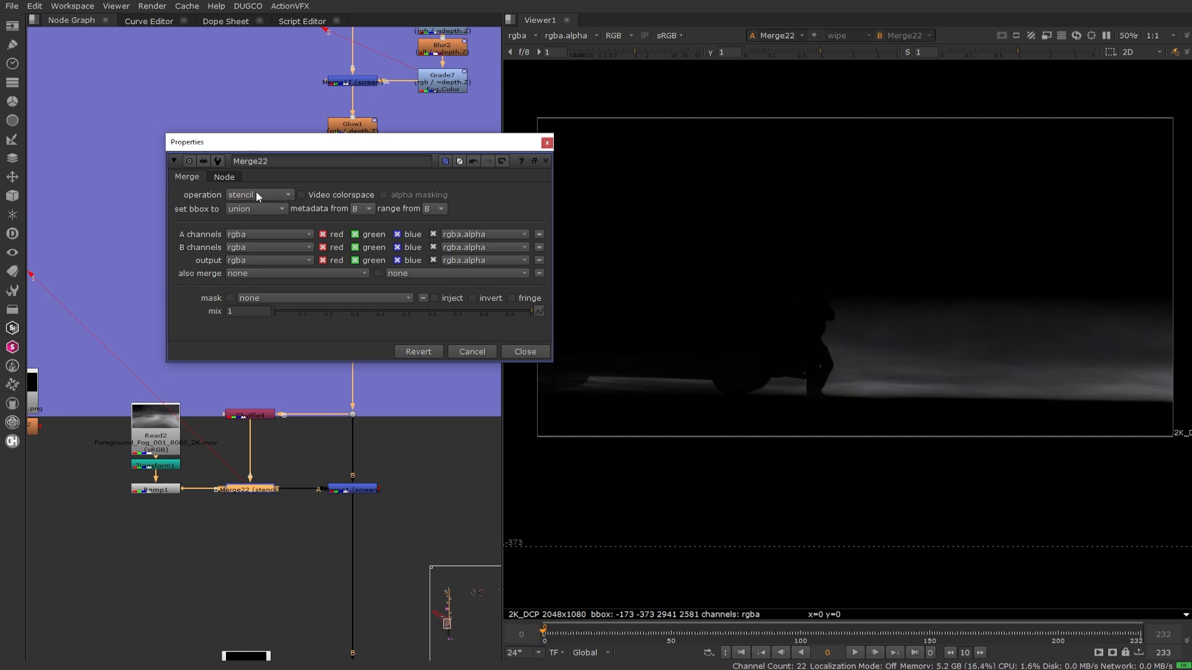
pyautogui.press('Down')
pyautogui.press('Down')
pyautogui.press('Up')
pyautogui.press('Up')
pyautogui.press('Up')
pyautogui.press('Up')
pyautogui.press('Up')
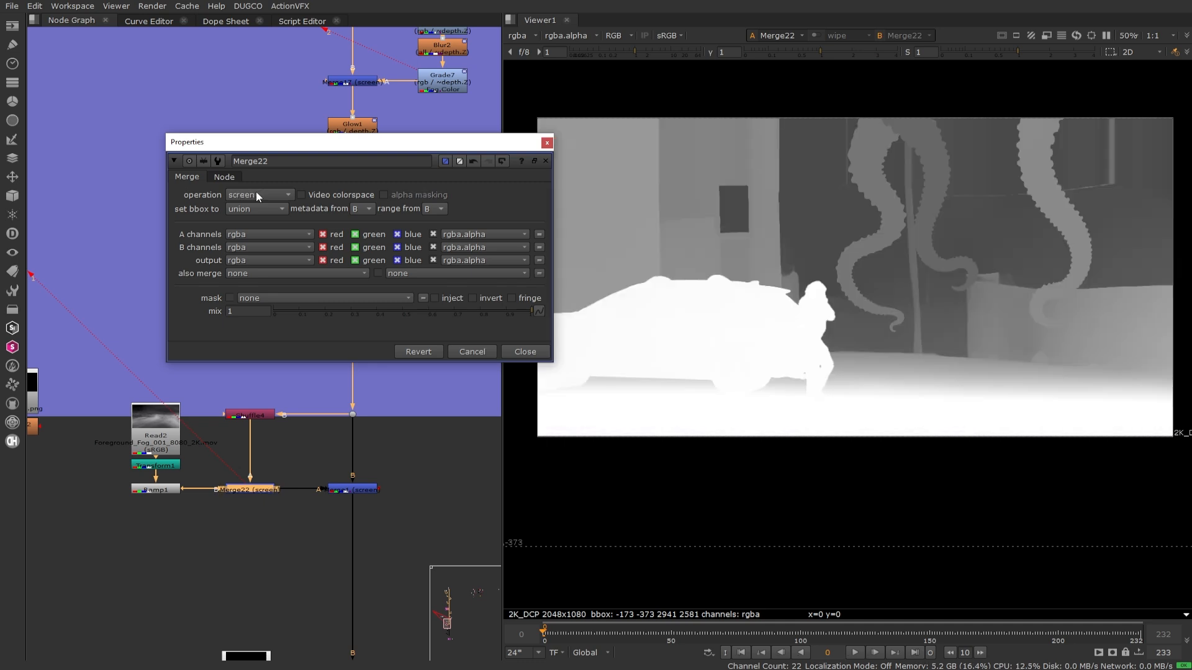
pyautogui.press('Up')
pyautogui.press('Up')
pyautogui.press('Up')
pyautogui.press('Up')
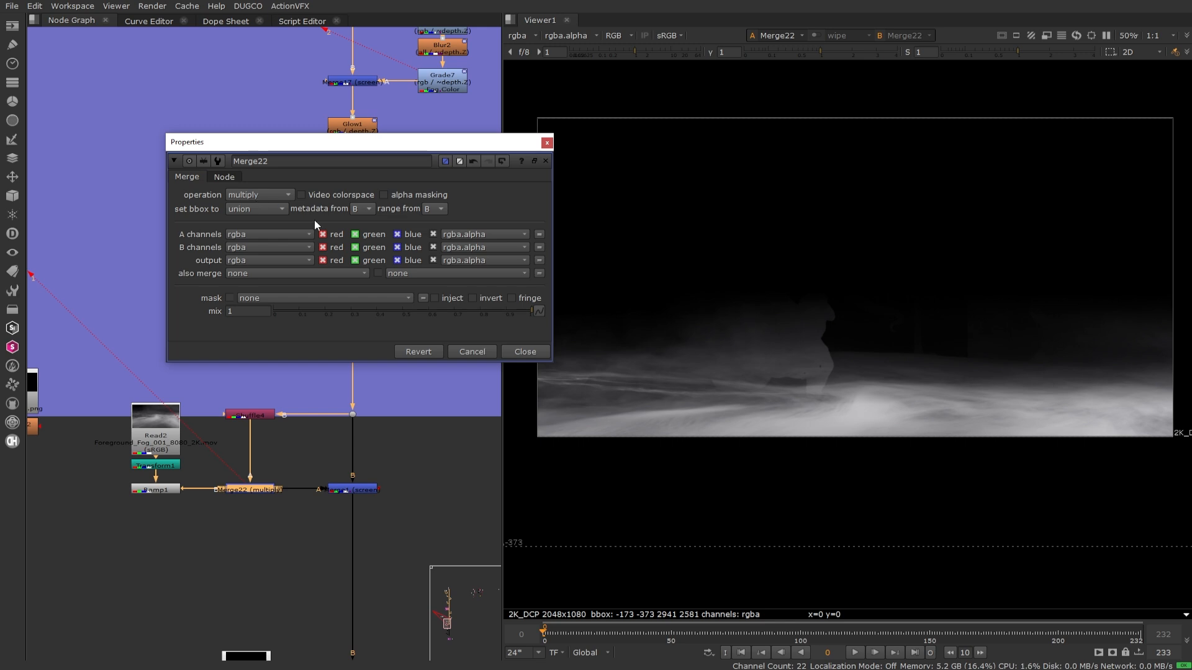
# - Remove Merge22 from the foreground fog branch, leaving Ramp1 feeding Merge1
pyautogui.click(521, 353)
pyautogui.click(248, 416)
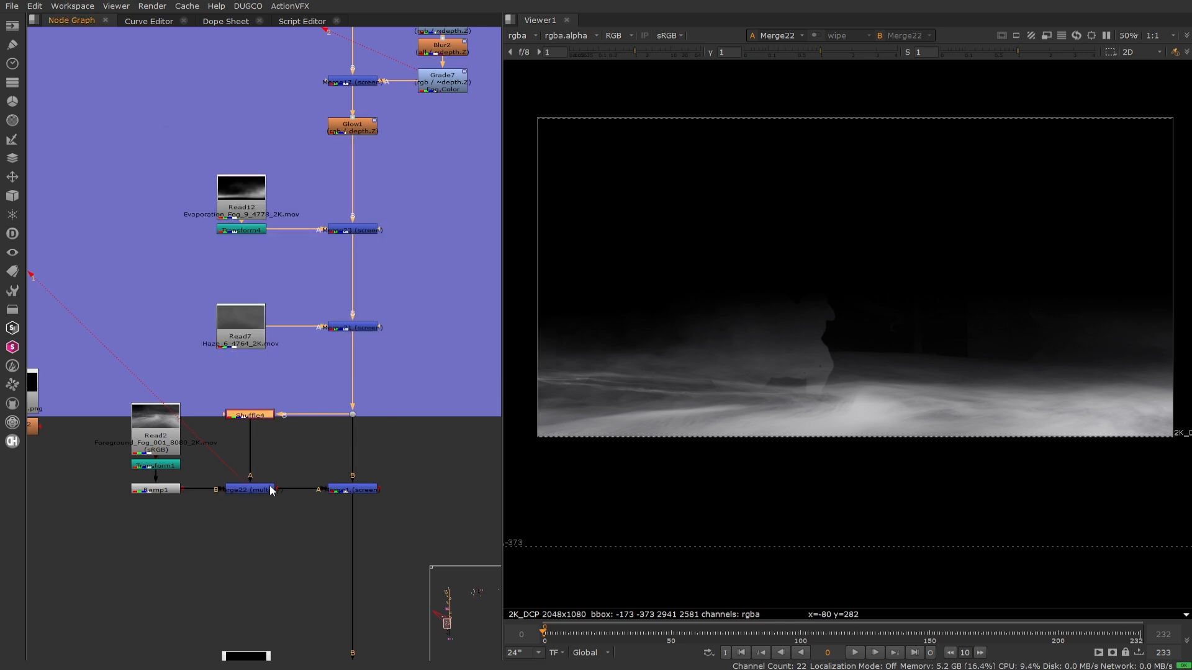
pyautogui.click(247, 491)
pyautogui.press('Delete')
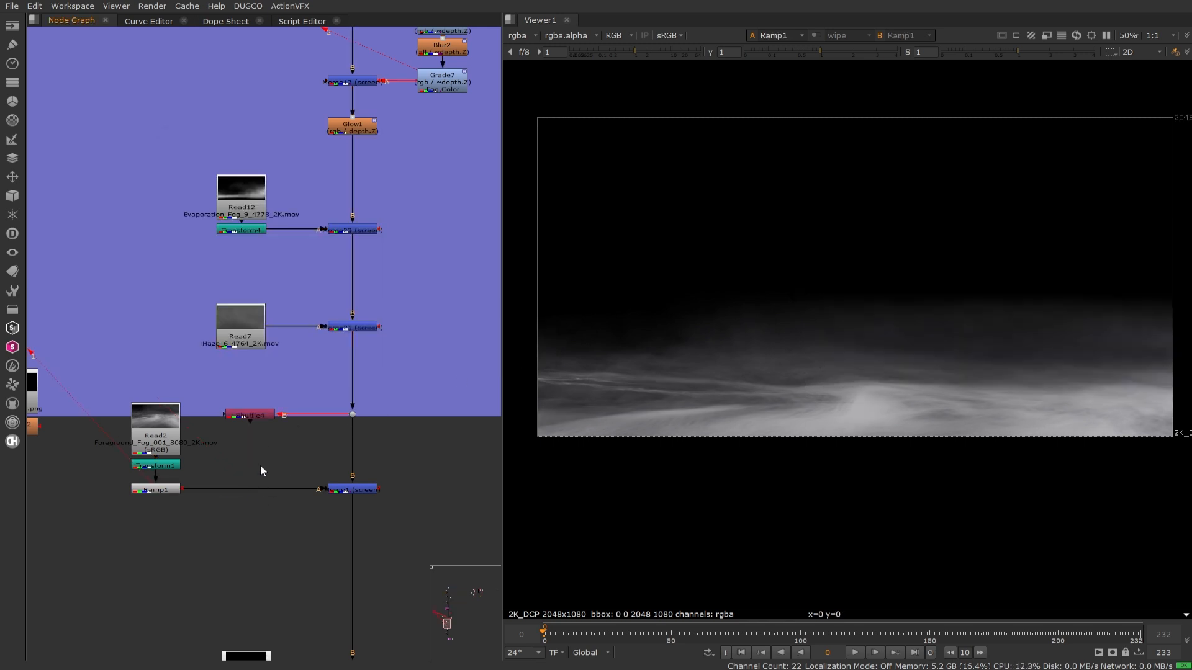
# - Insert a Grade node between Ramp1 and Merge1 with the depth Shuffle as its mask, and view both the depth and Grade outputs
pyautogui.press('g')
pyautogui.moveTo(273, 508)
pyautogui.mouseDown()
pyautogui.moveTo(250, 416)
pyautogui.moveTo(257, 491)
pyautogui.mouseUp()
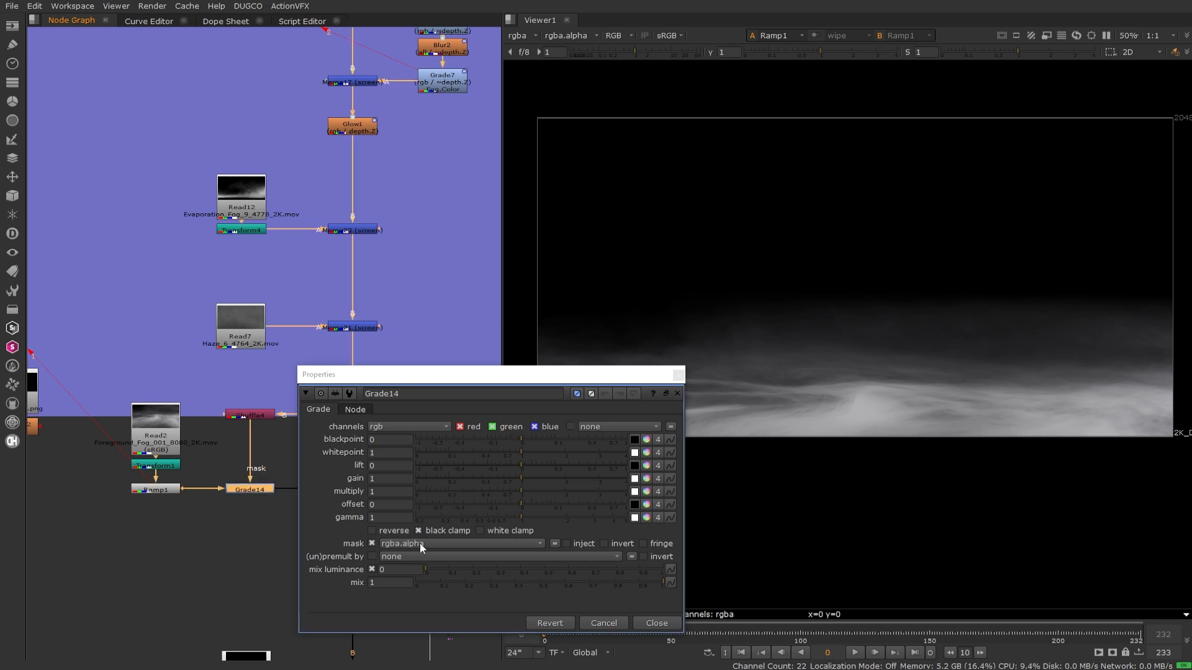
pyautogui.keyDown('ctrl'); pyautogui.keyDown('shift'); pyautogui.click(252, 414); pyautogui.keyUp('shift'); pyautogui.keyUp('ctrl')
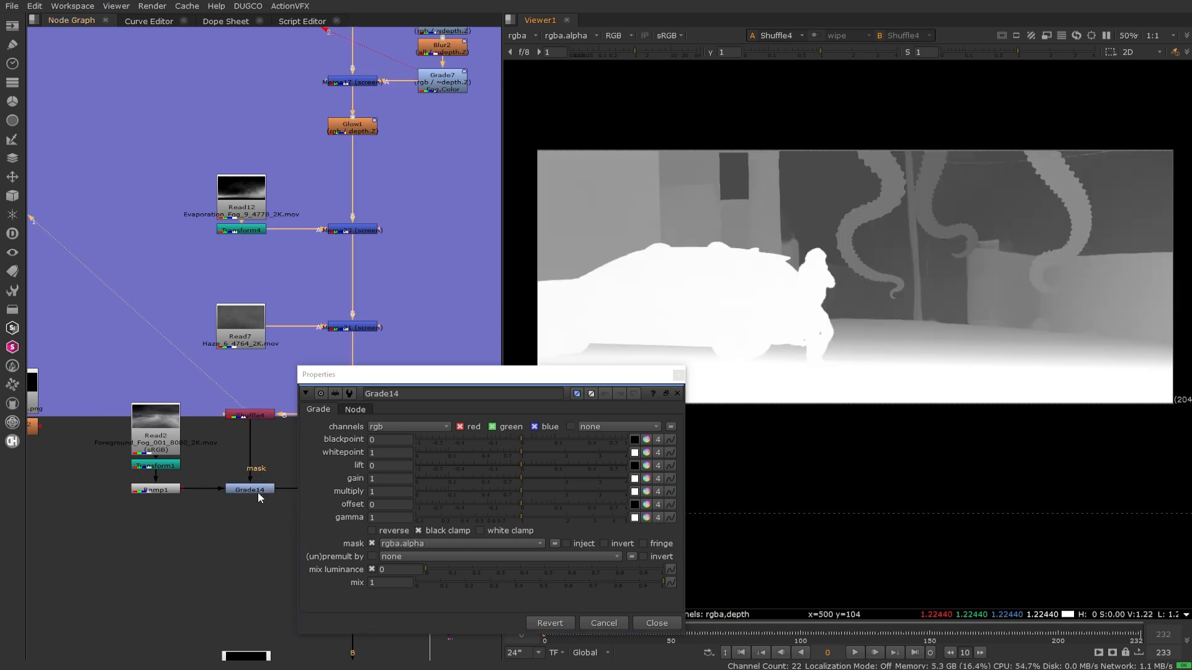
pyautogui.click(258, 490)
pyautogui.press('1')
# - Set the Grade's multiply to 0.16 and try its mask inverted, leaving the inversion off
pyautogui.click(621, 544)
pyautogui.moveTo(520, 494); pyautogui.dragTo(457, 501)
pyautogui.click(614, 544)
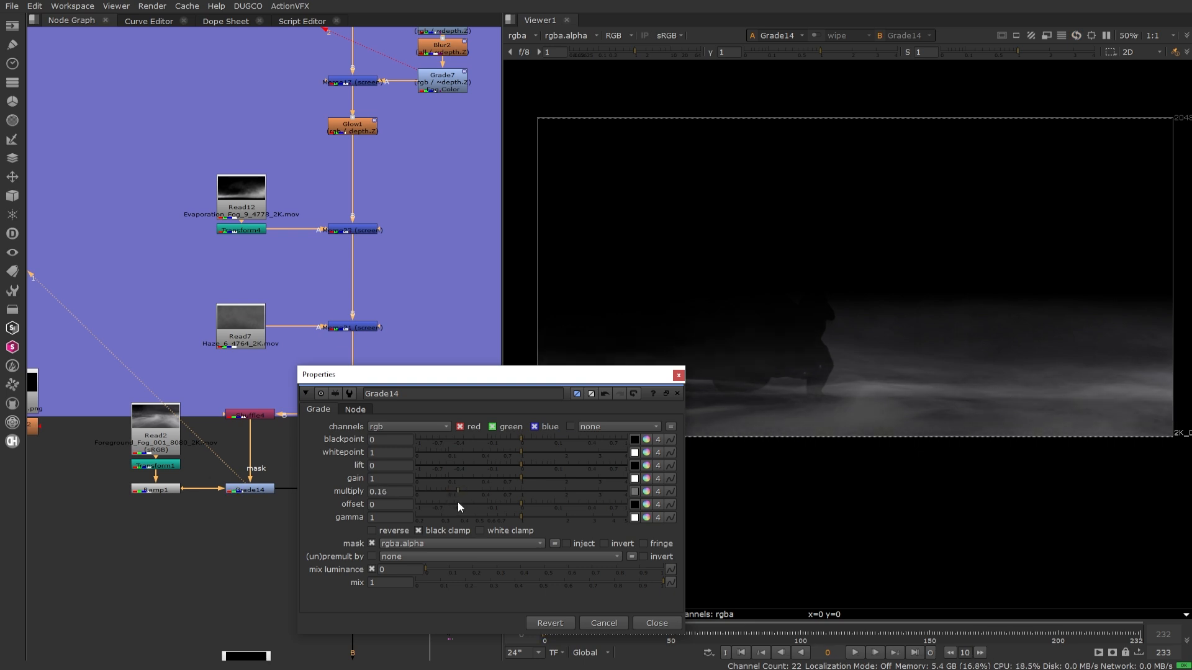
pyautogui.click(656, 623)
# - Add a Ramp node next to the depth Shuffle's mask connection
pyautogui.scroll(3, 262, 454)
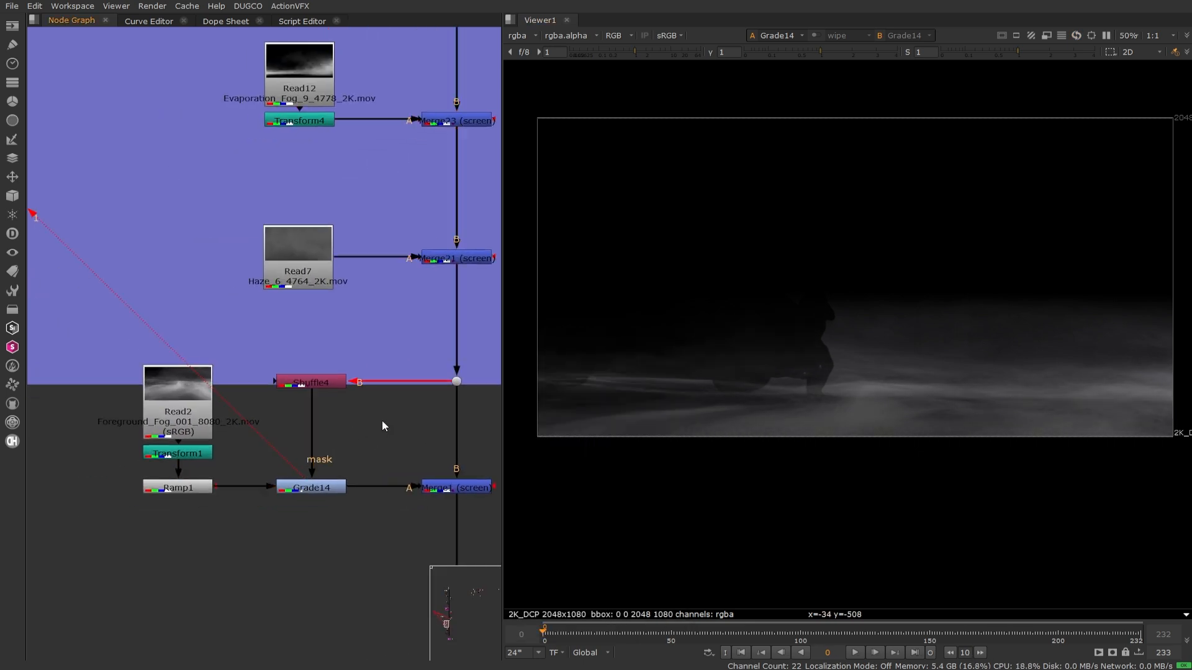
pyautogui.press('Tab')
pyautogui.write('ramp')
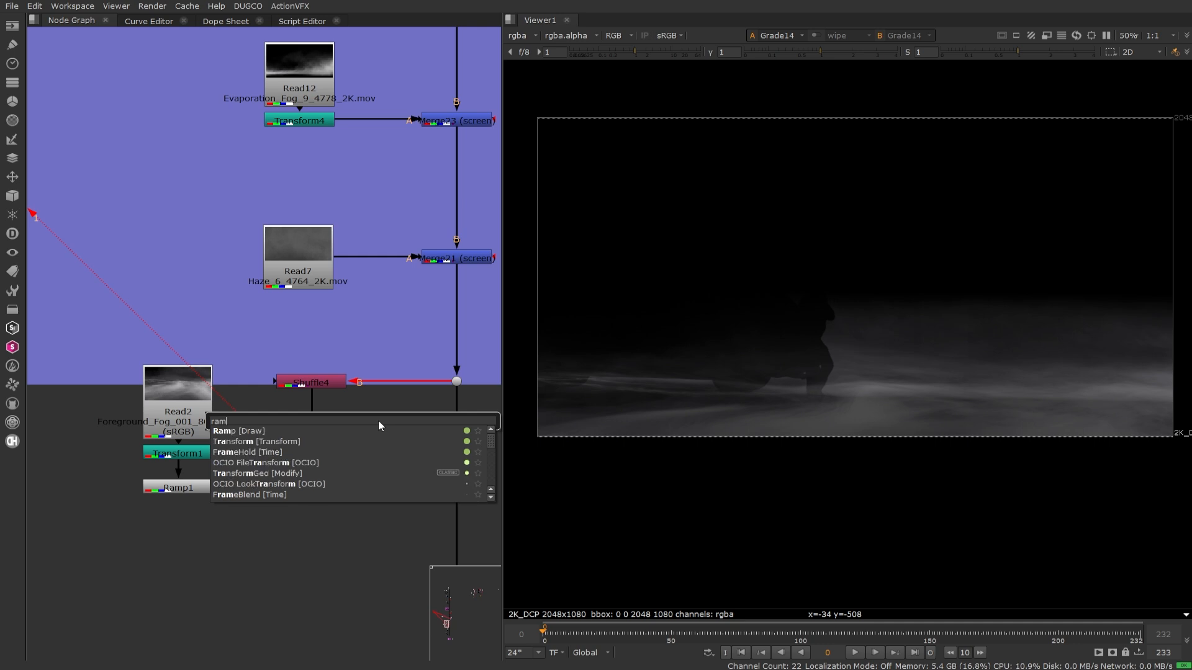
pyautogui.press('Return')
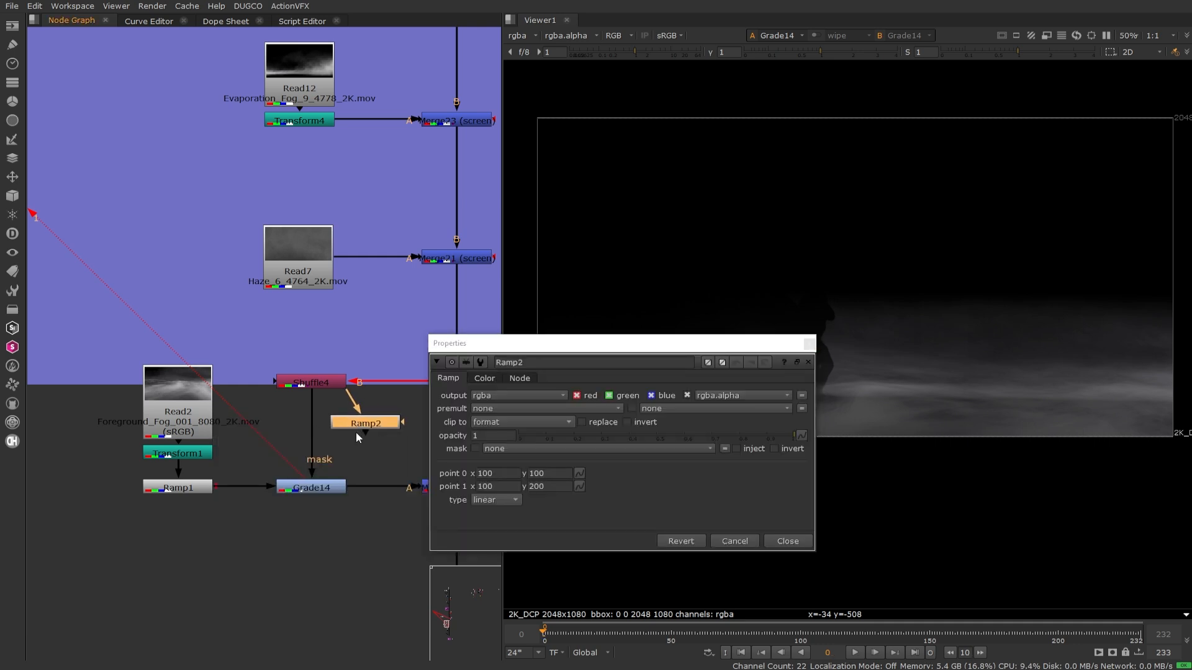
pyautogui.moveTo(358, 426); pyautogui.dragTo(389, 429)
# - Insert a Merge between Shuffle4 and the Grade's mask input, with Ramp2 as its A input, and view it
pyautogui.moveTo(336, 435); pyautogui.dragTo(266, 419, button='middle')
pyautogui.click(265, 419)
pyautogui.press('m')
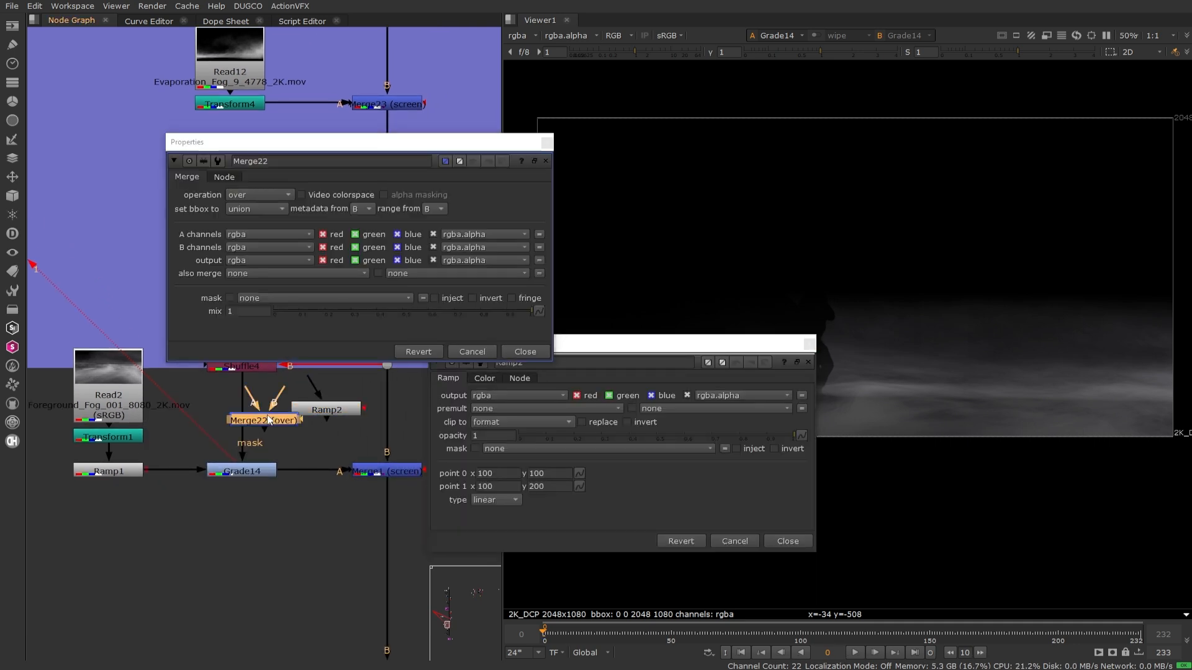
pyautogui.moveTo(265, 419); pyautogui.dragTo(328, 407)
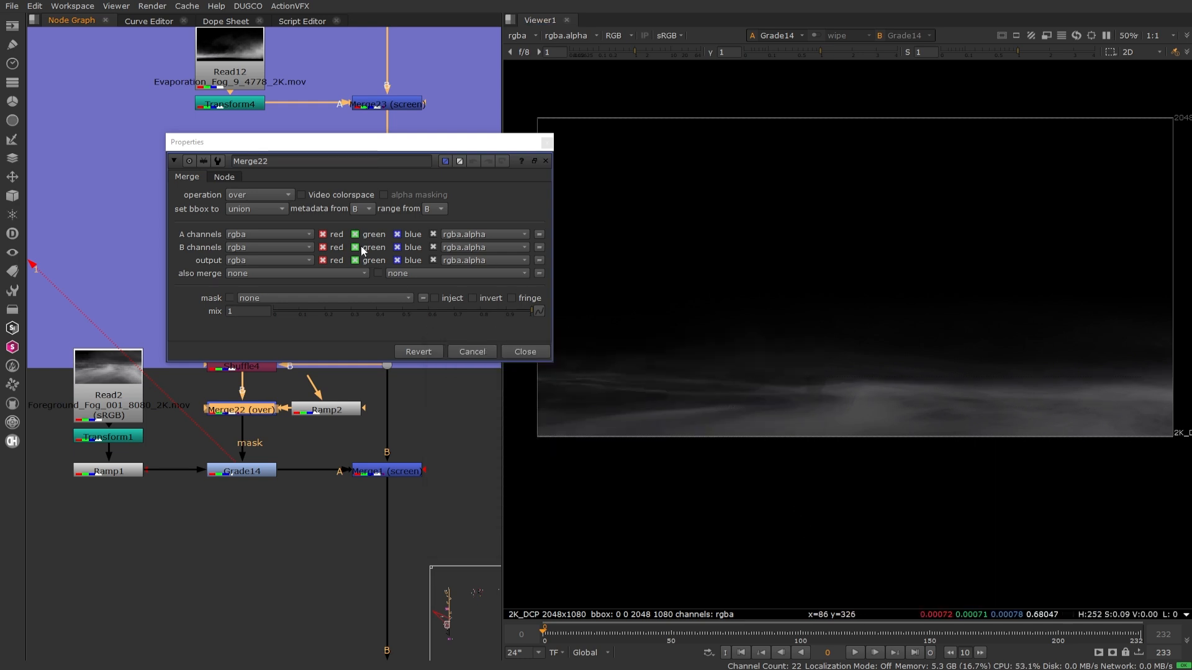
pyautogui.press('1')
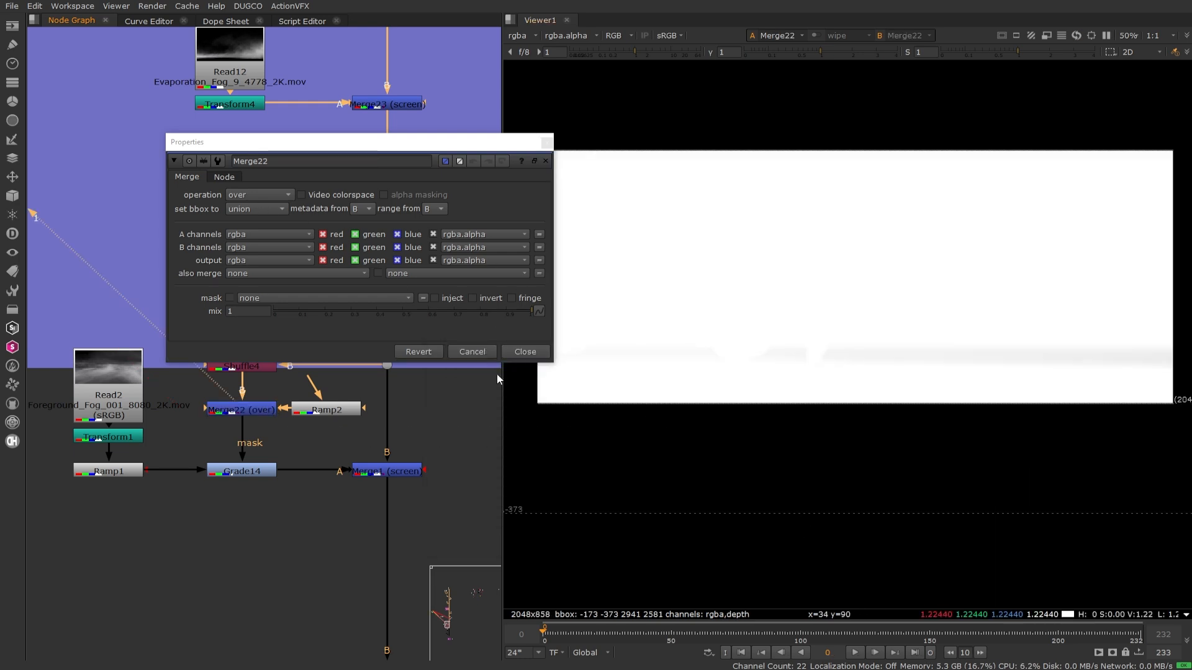
# - Compare the outputs of Ramp2 and Merge22 in the viewer
pyautogui.click(326, 414)
pyautogui.press('1')
pyautogui.click(235, 412)
pyautogui.press('1')
# - Set the operation of Merge22 to stencil so that Ramp2 cuts into the depth mask
pyautogui.doubleClick(312, 412)
pyautogui.doubleClick(253, 412)
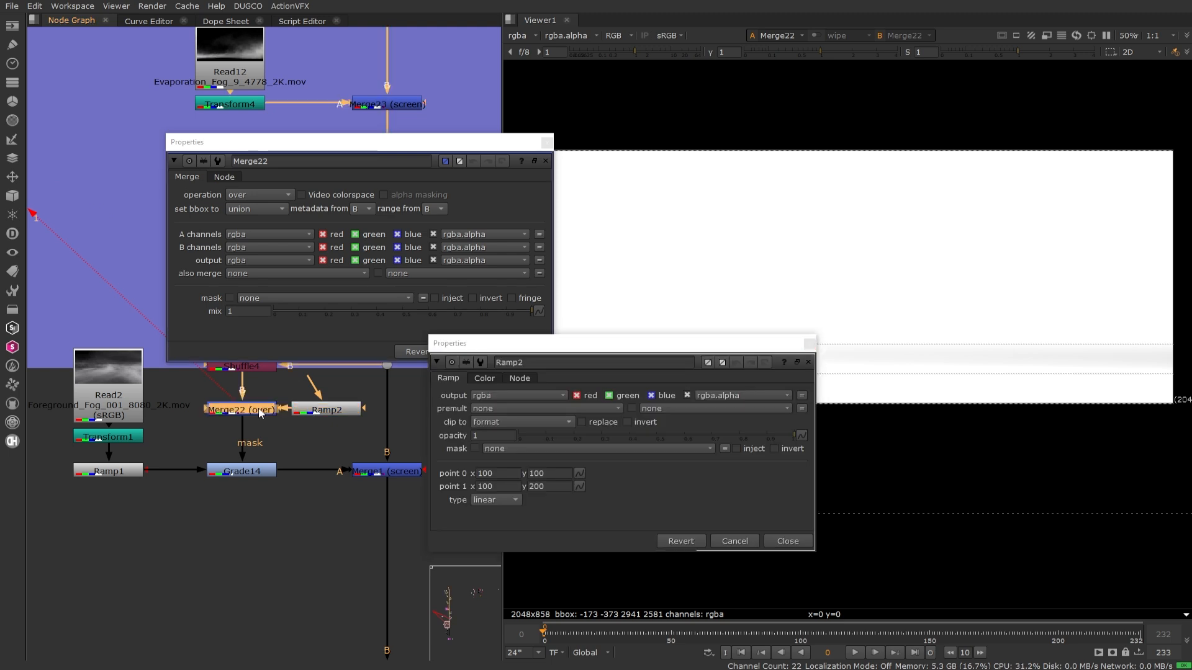
pyautogui.click(258, 194)
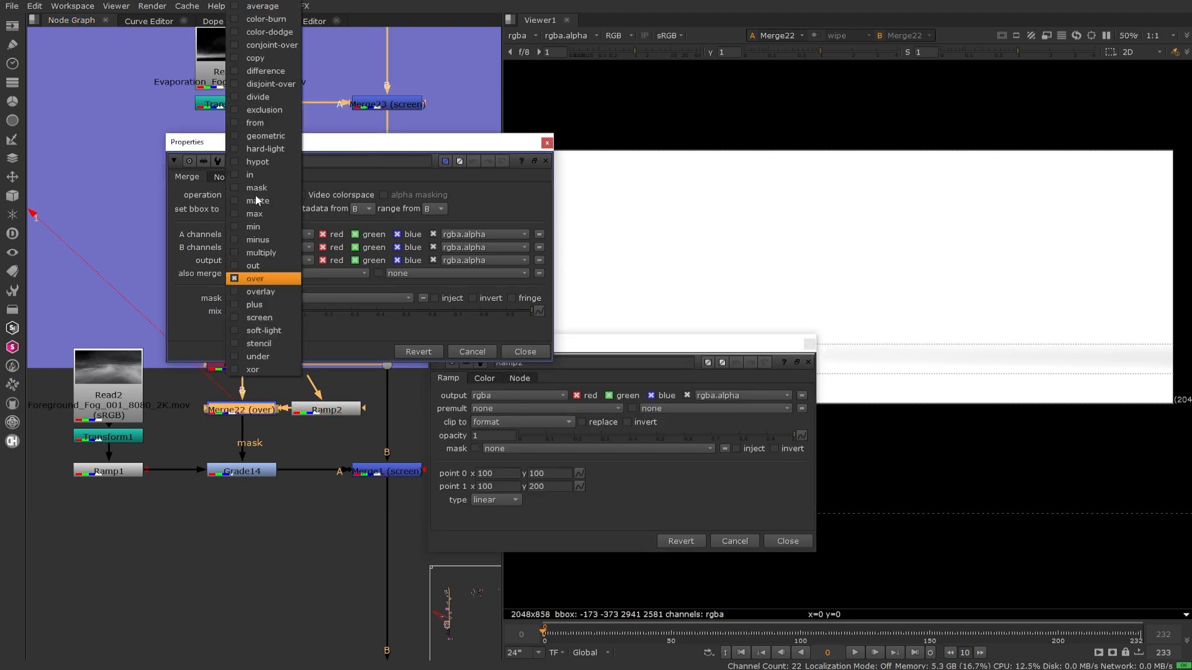
pyautogui.click(264, 344)
pyautogui.click(525, 351)
pyautogui.click(787, 541)
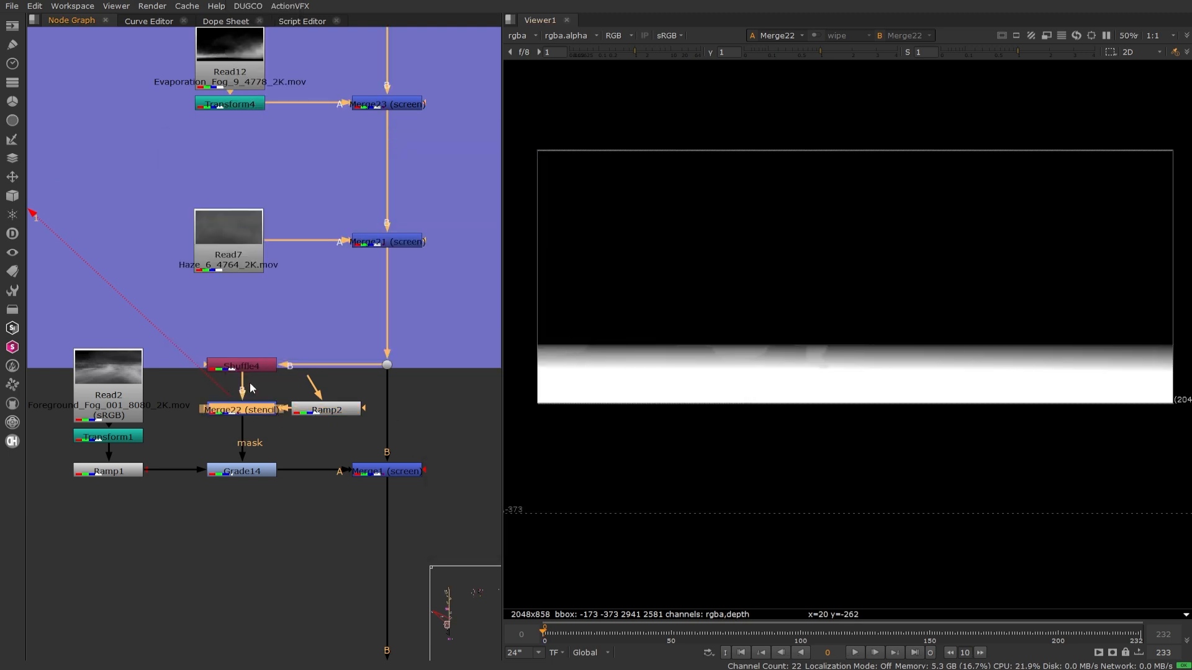
# - View Grade14 and compare the foreground fog with the Grade disabled and enabled
pyautogui.click(257, 471)
pyautogui.press('1')
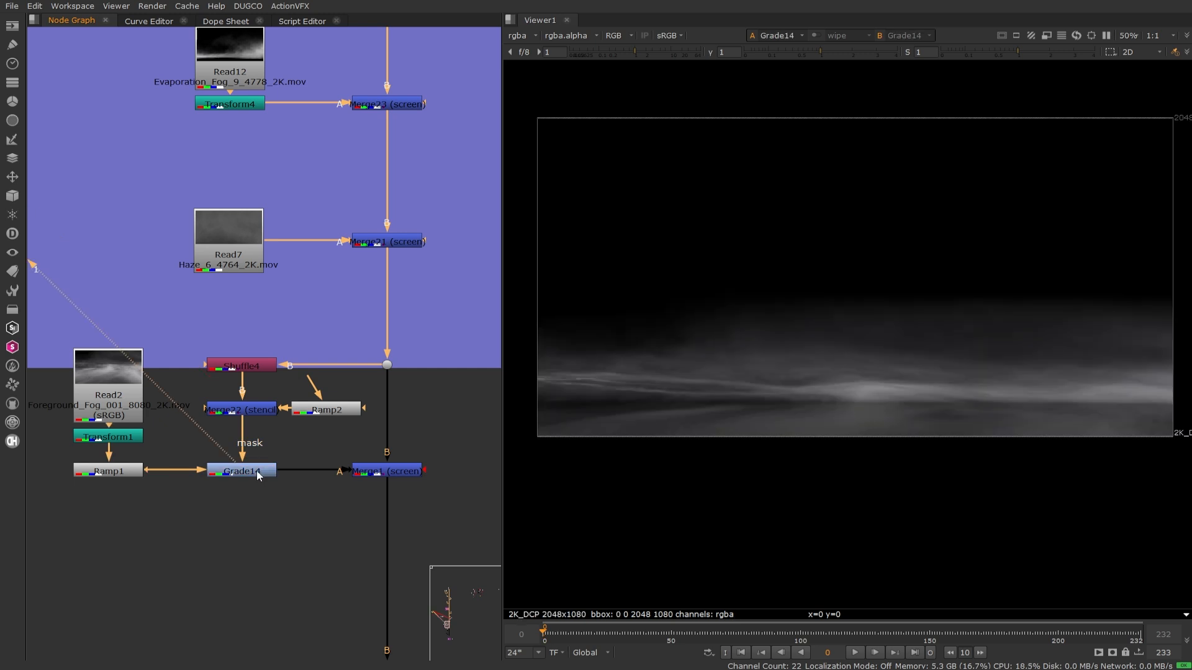
pyautogui.click(257, 471)
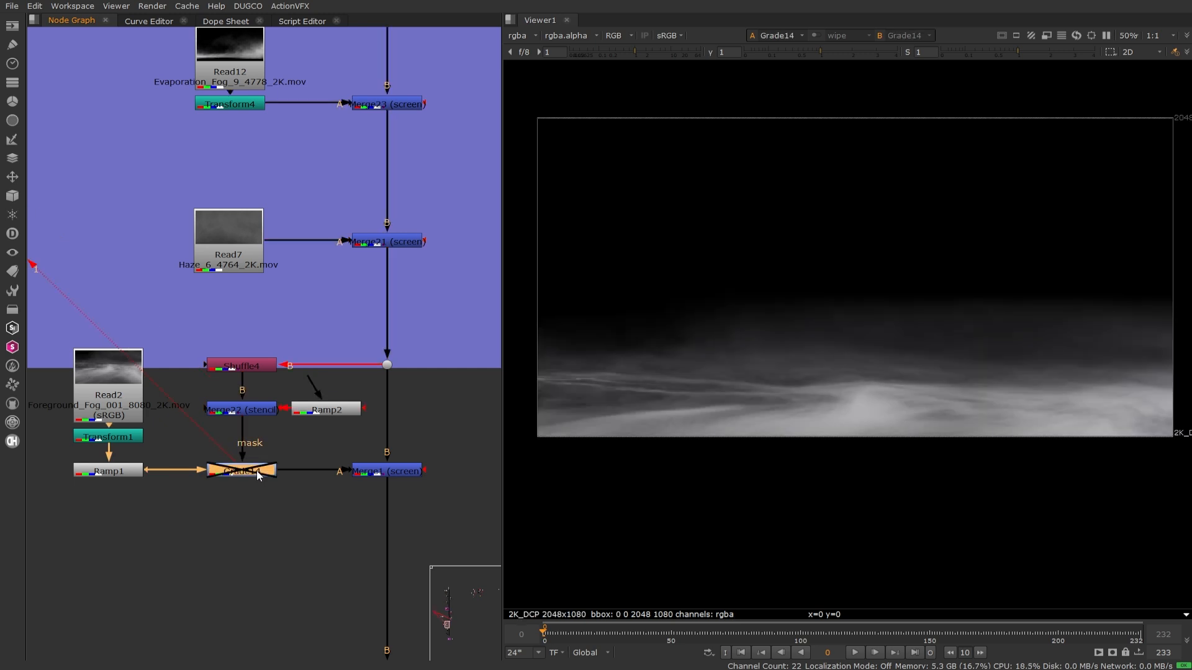
pyautogui.click(247, 408)
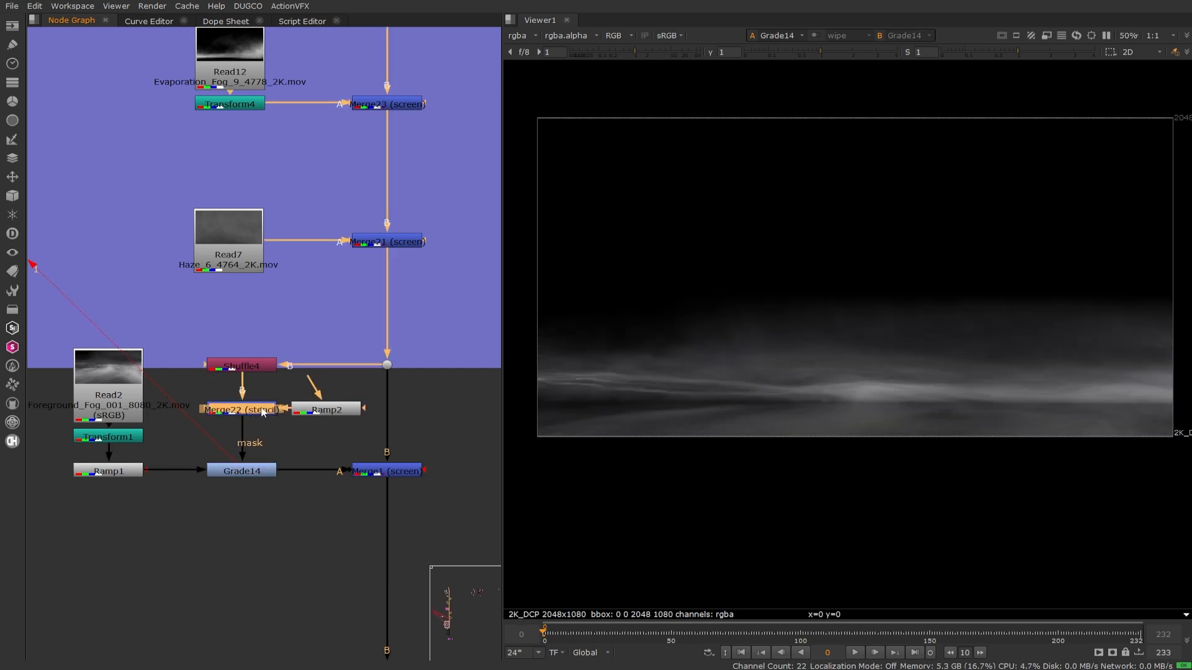
# - Reposition the gradient of Ramp2 with point 0 at about (100, 298) and point 1 at about (102, 46)
pyautogui.doubleClick(327, 410)
pyautogui.moveTo(636, 342); pyautogui.dragTo(264, 121)
pyautogui.moveTo(576, 406); pyautogui.dragTo(571, 297)
pyautogui.moveTo(563, 377); pyautogui.dragTo(569, 420)
pyautogui.moveTo(566, 298); pyautogui.dragTo(571, 345)
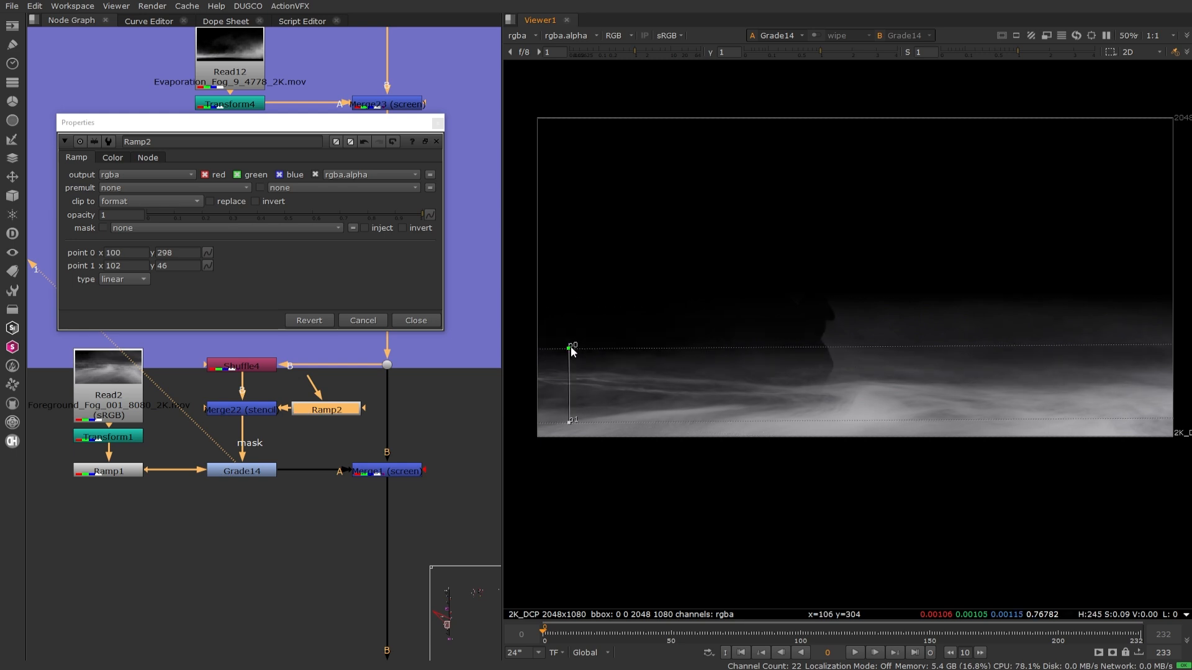
pyautogui.click(416, 320)
# - Delete Merge22, Ramp2 and Grade14 from the foreground fog setup
pyautogui.click(239, 408)
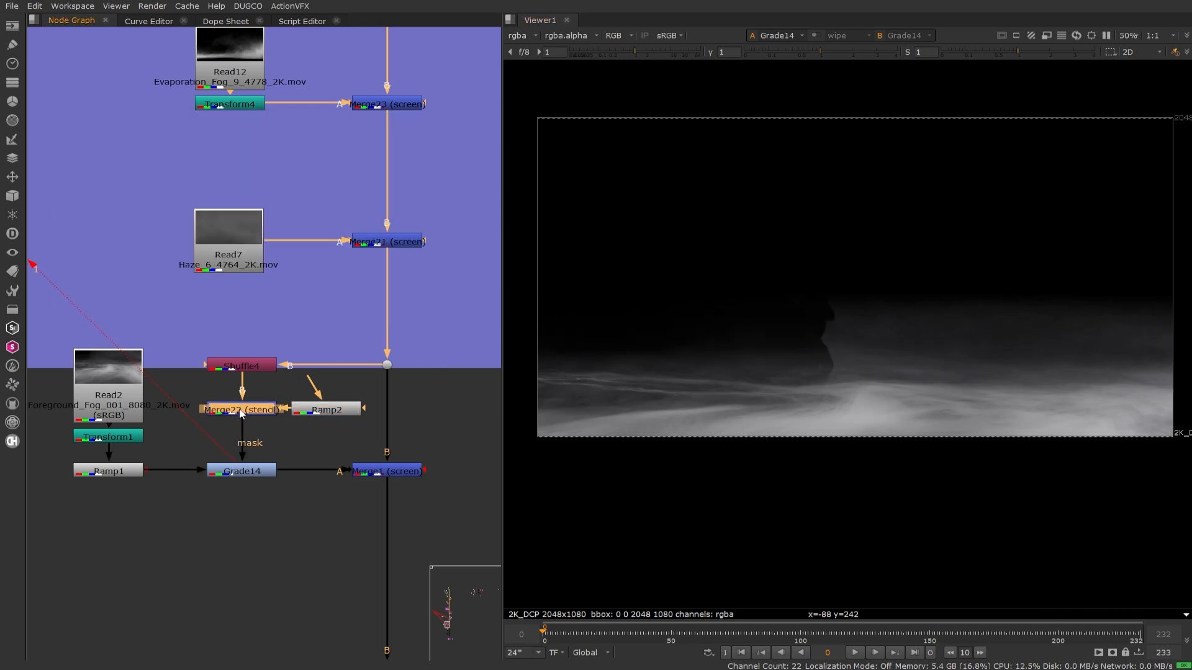
pyautogui.keyDown('shift'); pyautogui.click(335, 410); pyautogui.keyUp('shift')
pyautogui.press('Delete')
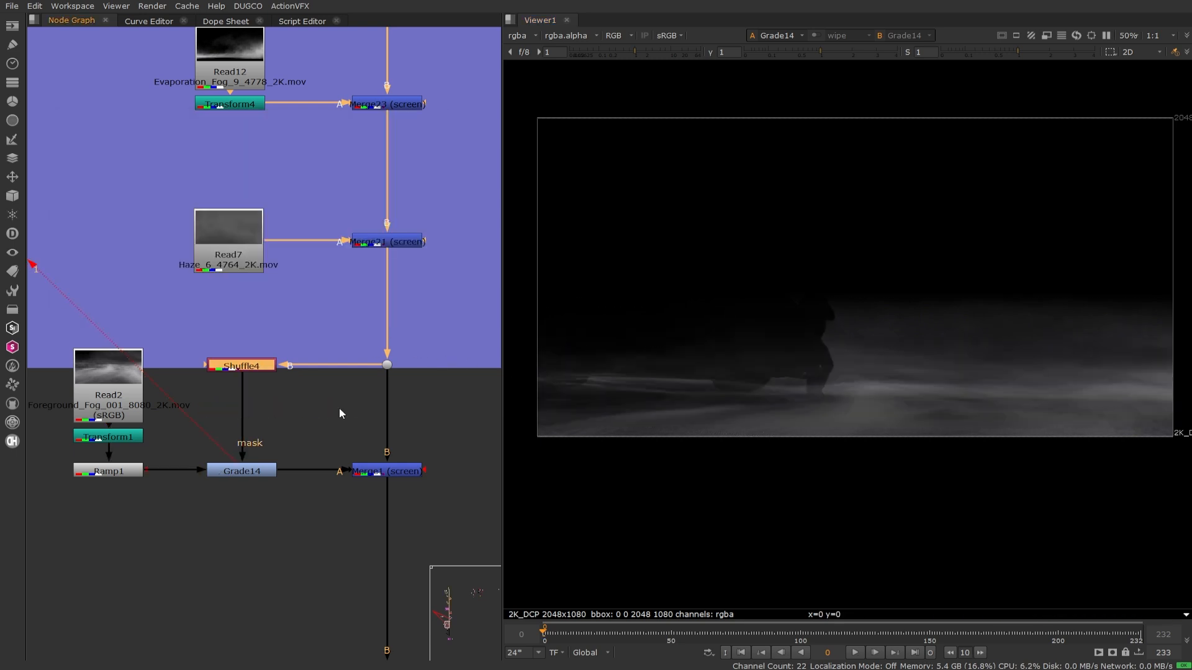
pyautogui.click(256, 473)
pyautogui.press('Delete')
# - Insert a Blur node between Ramp1 and Merge1, mask it with the depth Shuffle and view its output
pyautogui.click(247, 445)
pyautogui.press('b')
pyautogui.moveTo(247, 443); pyautogui.dragTo(232, 366)
pyautogui.moveTo(247, 496); pyautogui.dragTo(247, 477)
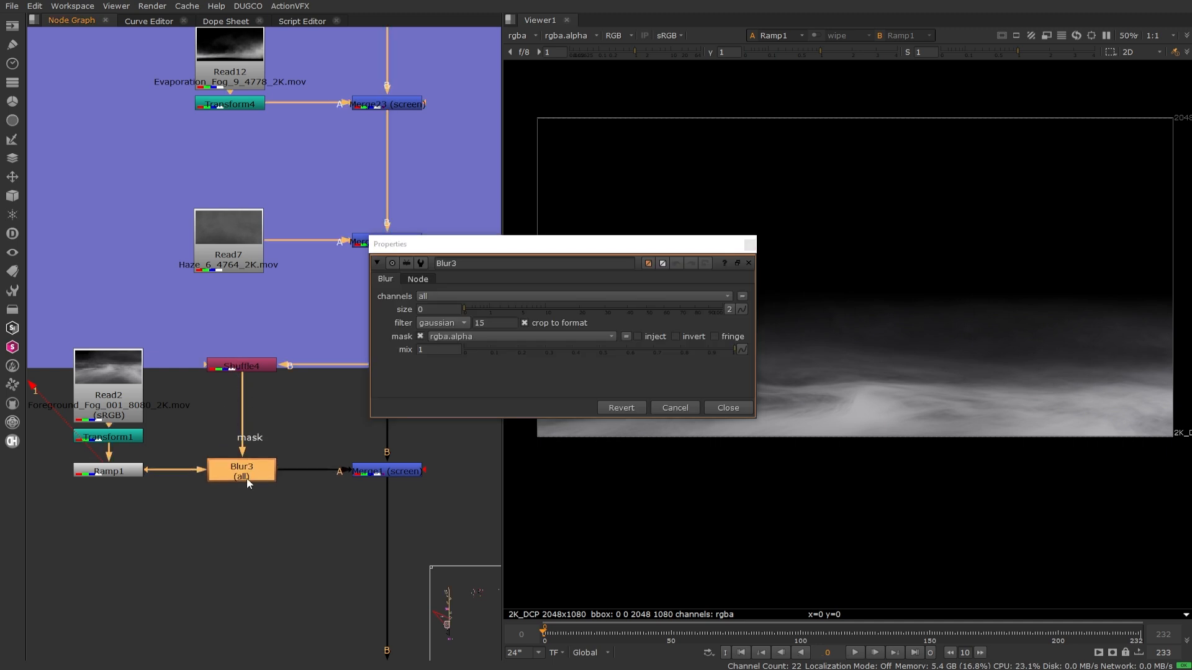
pyautogui.press('1')
# - Invert the mask of Blur3 and set its blur size to about 30
pyautogui.click(298, 435)
pyautogui.moveTo(622, 244); pyautogui.dragTo(321, 111)
pyautogui.moveTo(210, 177); pyautogui.dragTo(331, 178)
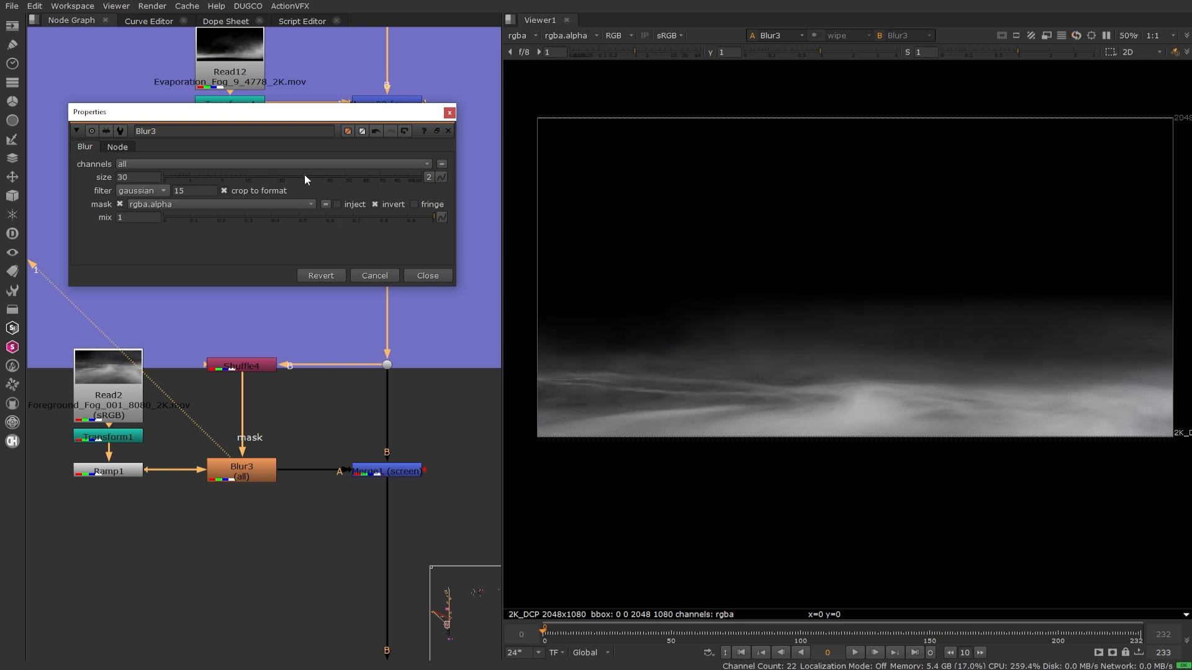
pyautogui.click(428, 275)
# - Delete Shuffle4 and Blur3 so that Ramp1 connects directly to Merge1
pyautogui.moveTo(429, 322); pyautogui.dragTo(218, 391)
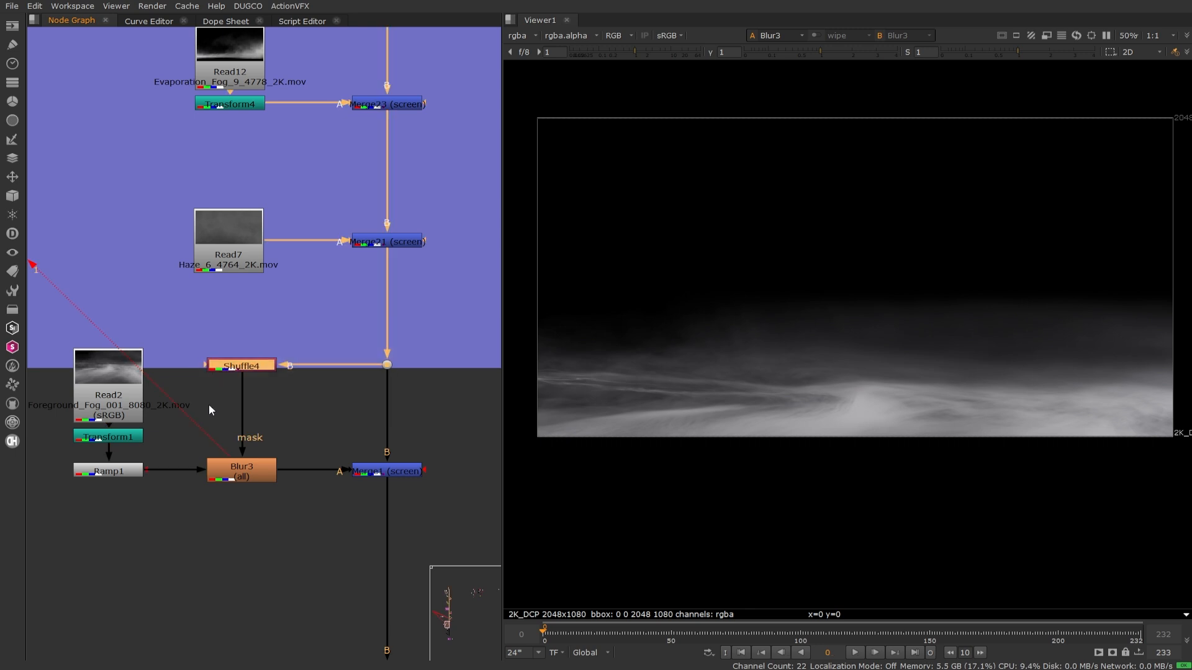
pyautogui.press('Delete')
pyautogui.click(243, 471)
pyautogui.press('Delete')
# - View the composite at Merge1 and examine the foreground fog around the car and soldier
pyautogui.click(378, 473)
pyautogui.press('1')
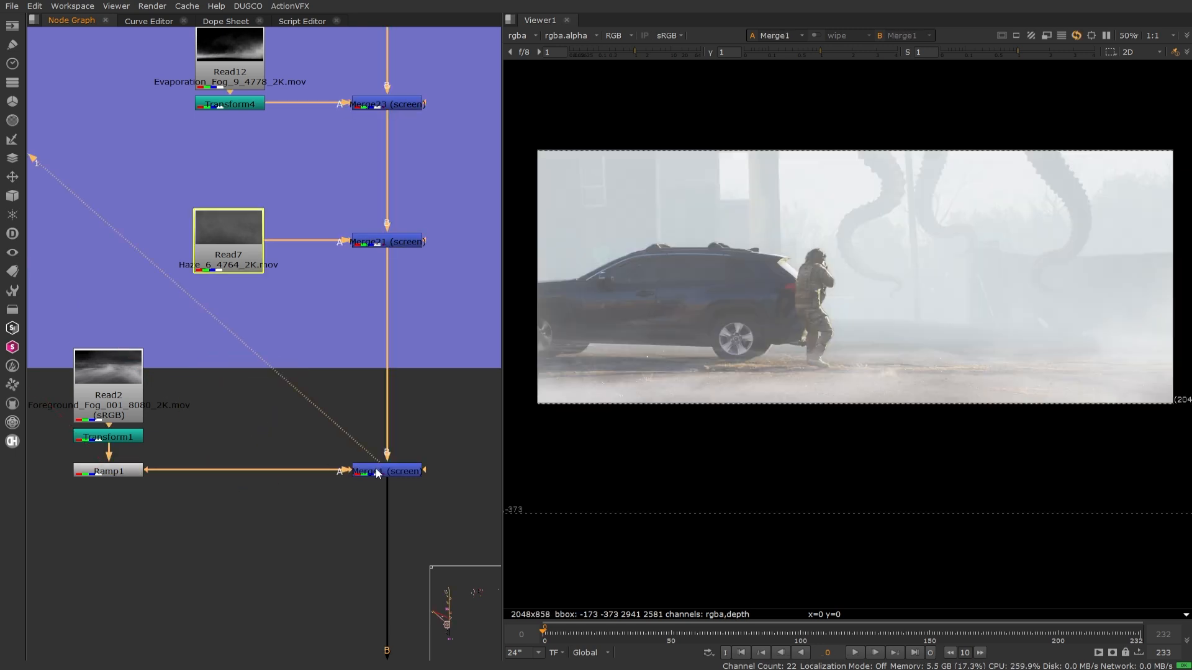
pyautogui.scroll(1, 705, 368)
pyautogui.scroll(-1, 646, 370)
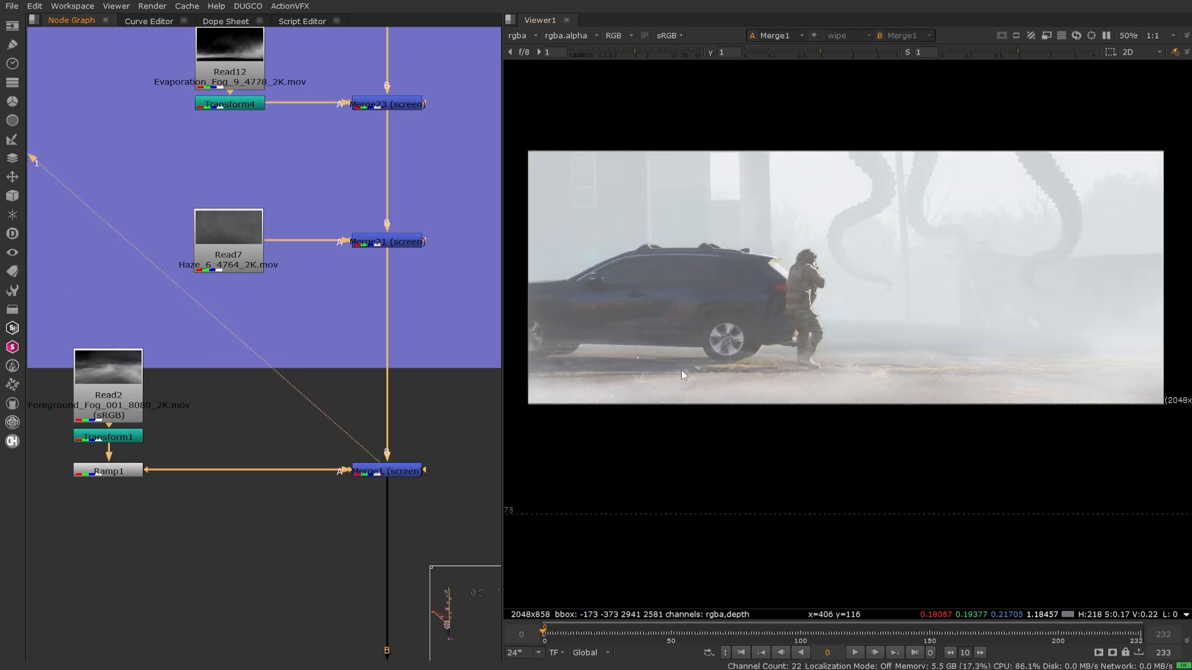
# - Create a RotoPaint node and draw an ellipse around the car's rear wheel
pyautogui.click(233, 429)
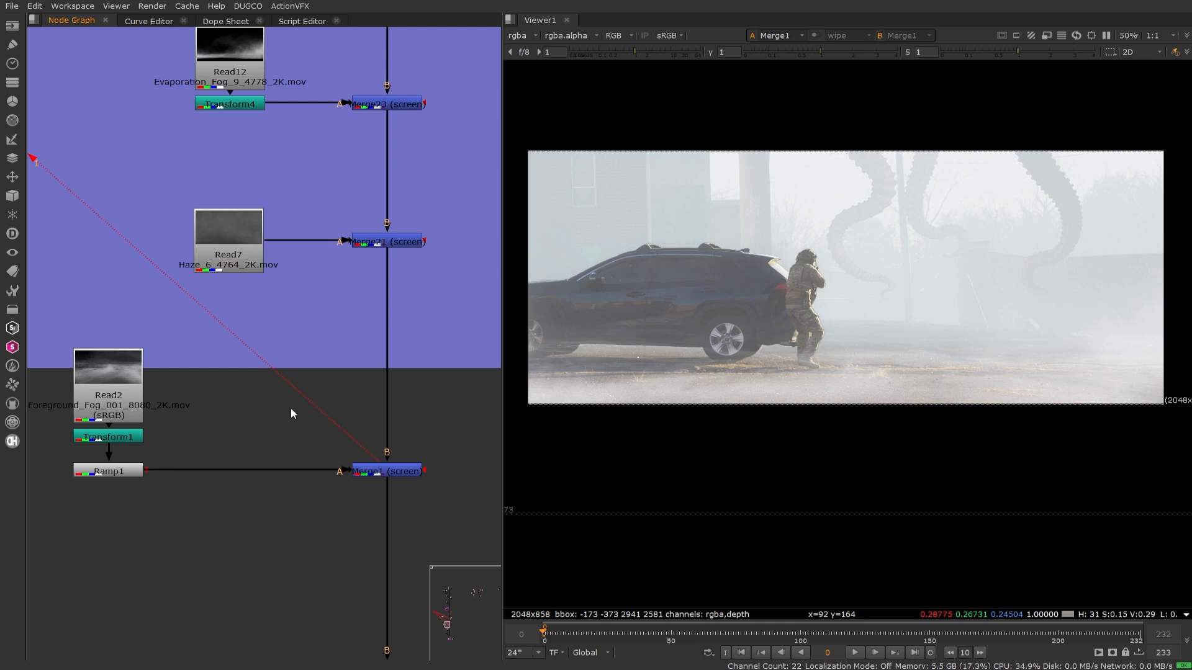
pyautogui.press('p')
pyautogui.click(514, 124)
pyautogui.scroll(5, 613, 284)
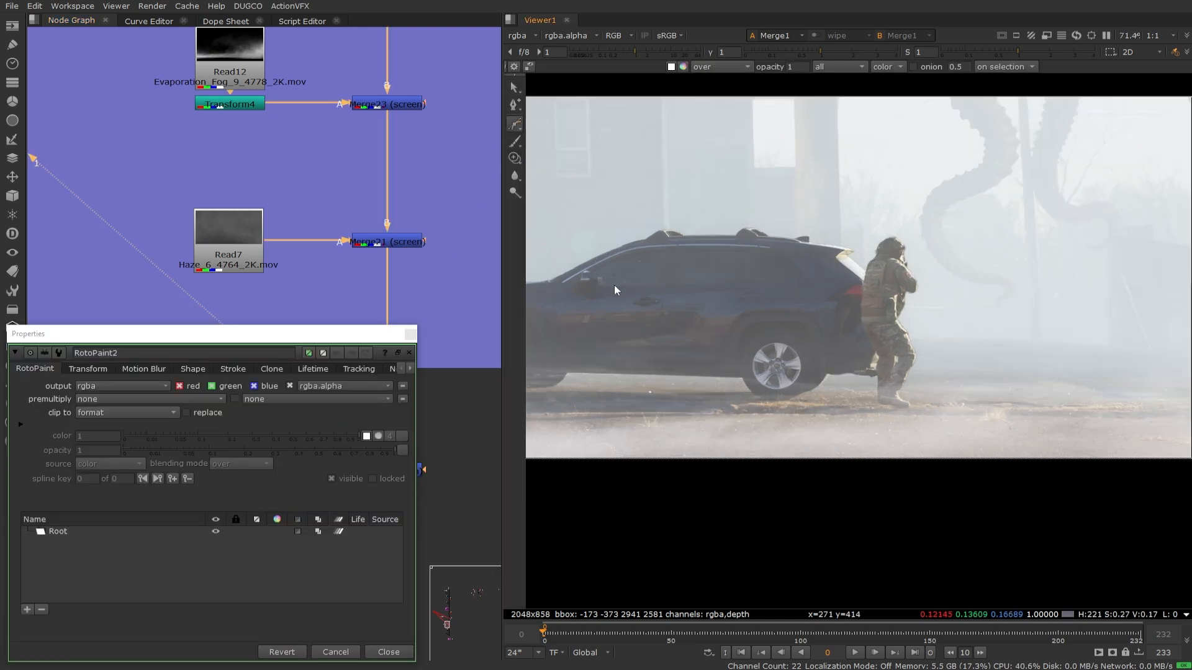
pyautogui.moveTo(931, 403); pyautogui.dragTo(806, 391, button='middle')
pyautogui.press('v')
pyautogui.press('v')
pyautogui.press('v')
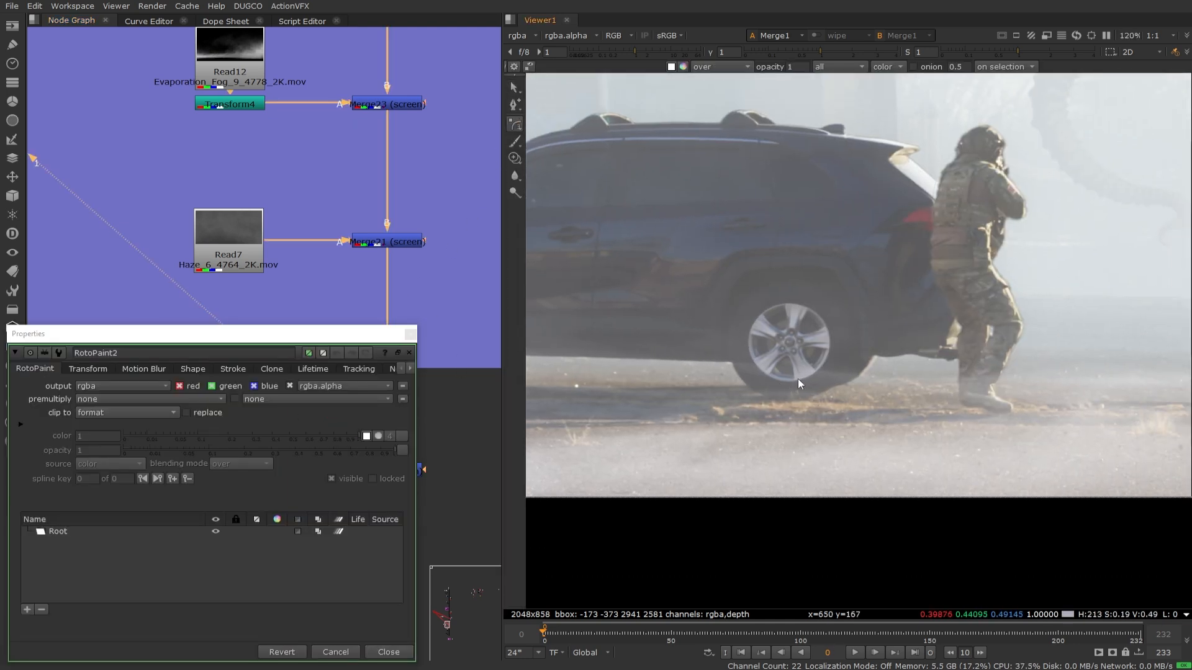
pyautogui.moveTo(730, 297); pyautogui.dragTo(858, 398)
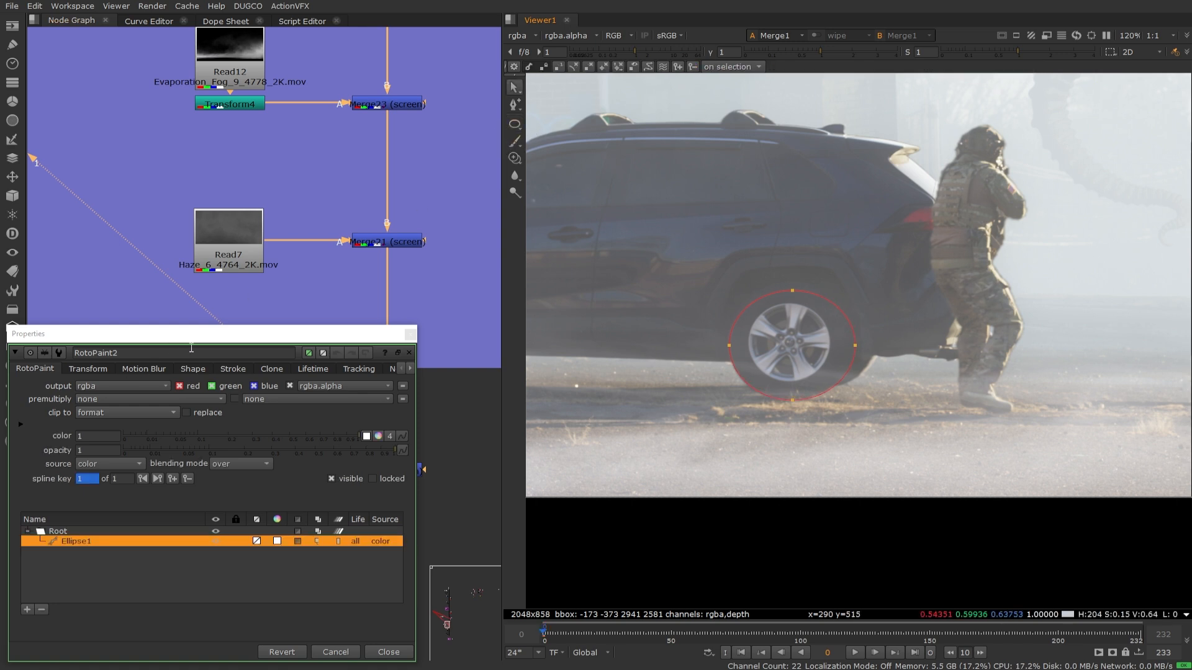
# - Look through the available roto shape tools and select the Ellipse tool
pyautogui.click(515, 125)
pyautogui.click(515, 125)
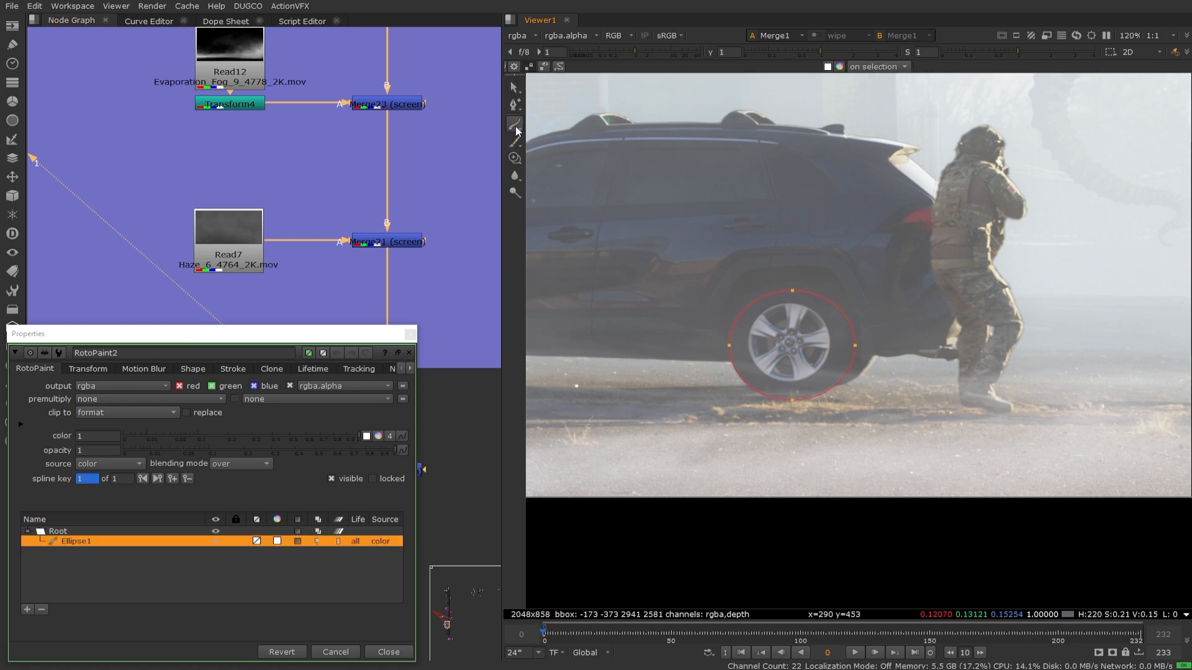
pyautogui.click(516, 125)
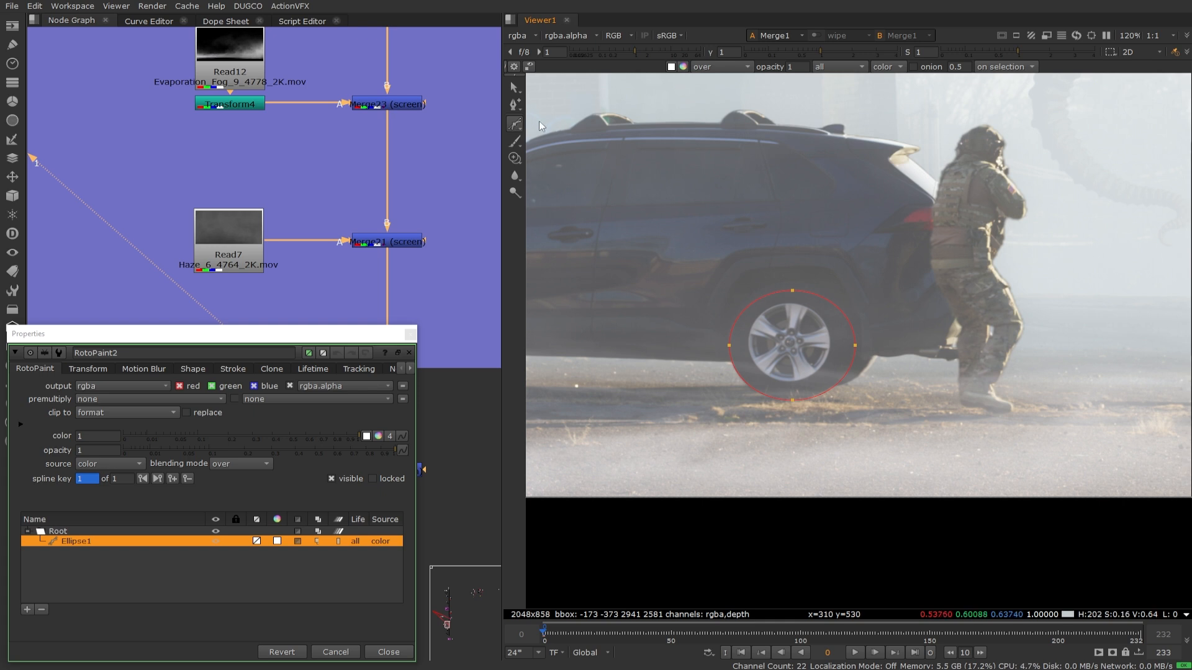
pyautogui.click(518, 130)
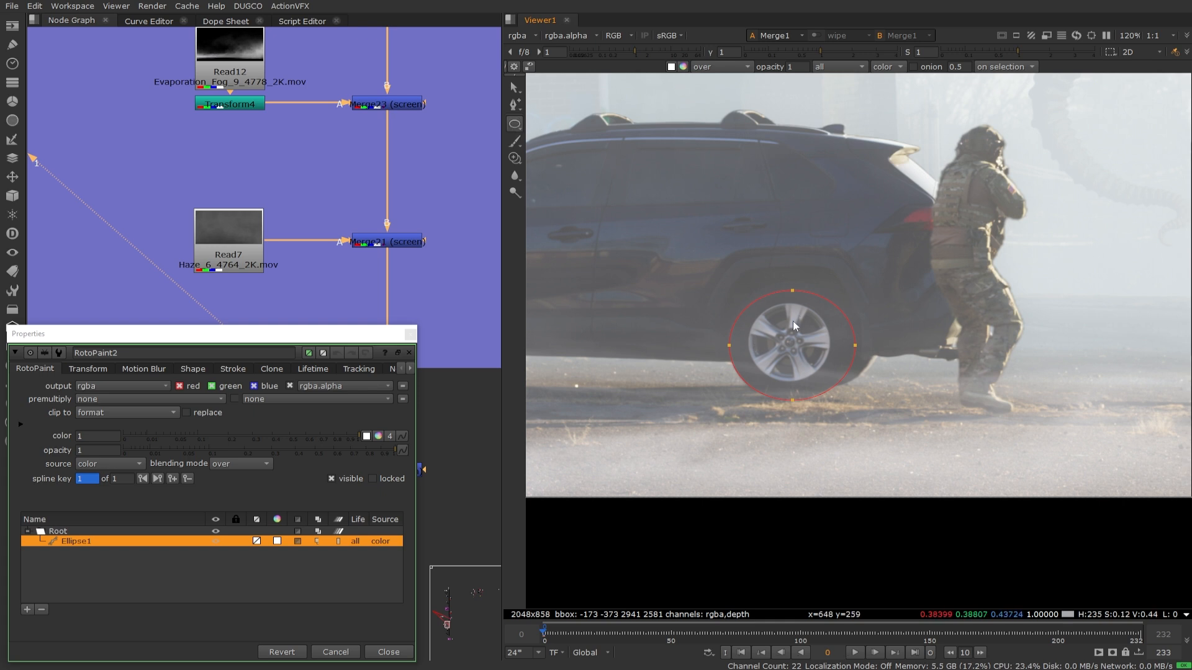
# - Insert the RotoPaint node into the connection between Ramp1 and Merge1
pyautogui.moveTo(275, 338); pyautogui.dragTo(332, 152)
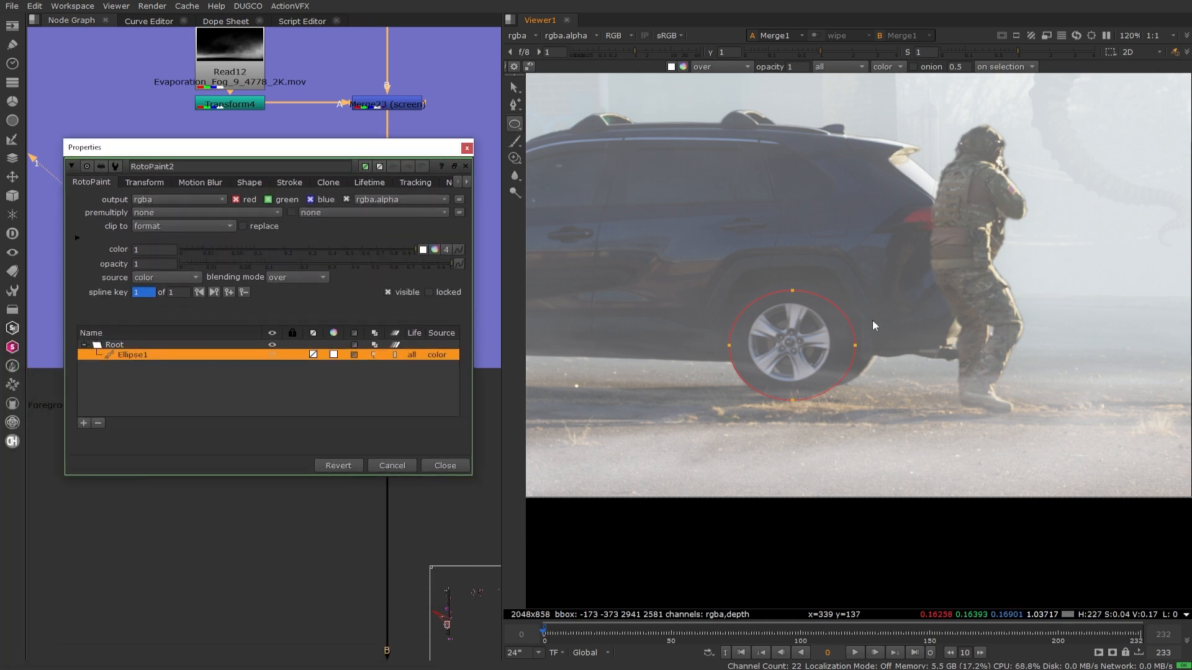
pyautogui.click(445, 466)
pyautogui.moveTo(259, 415); pyautogui.dragTo(257, 472)
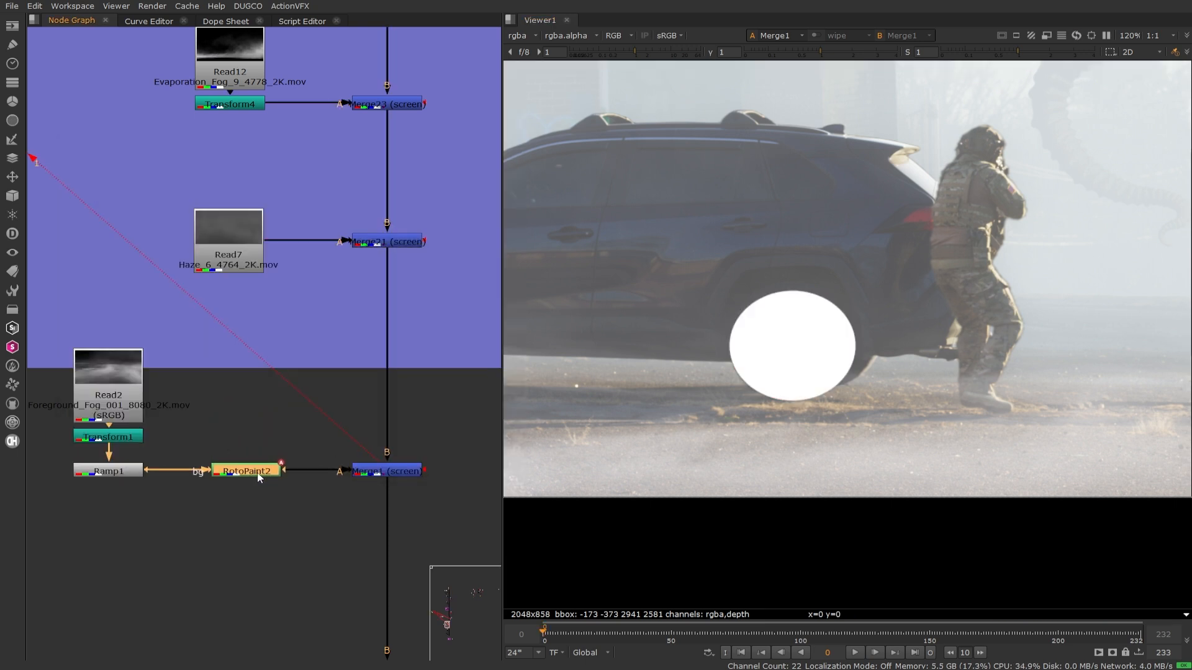
# - In RotoPaint2, set the color of the ellipse around the car's rear wheel to 0
pyautogui.doubleClick(257, 472)
pyautogui.click(175, 355)
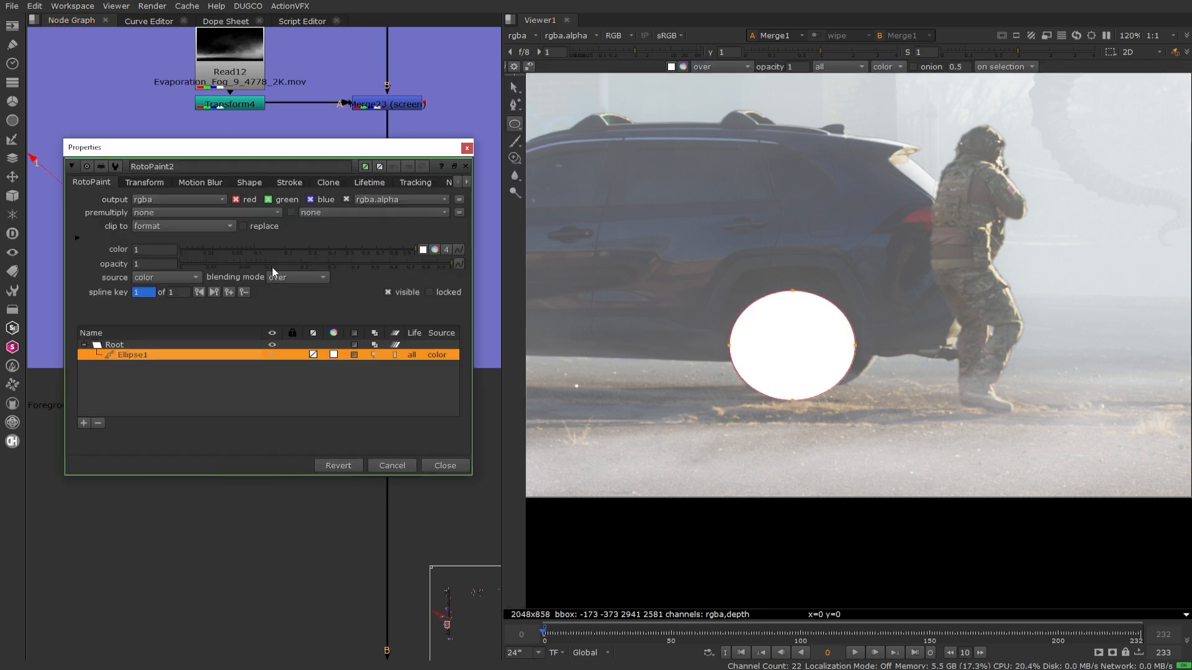
pyautogui.moveTo(361, 252); pyautogui.dragTo(234, 247)
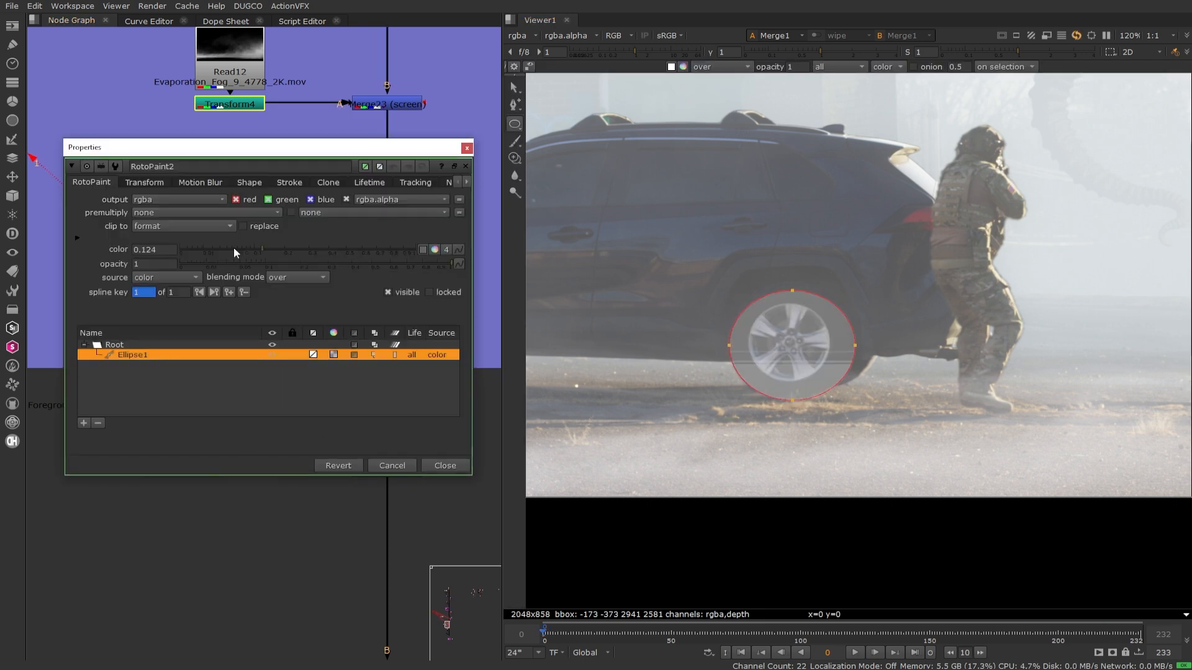
pyautogui.click(445, 466)
pyautogui.scroll(-3, 778, 349)
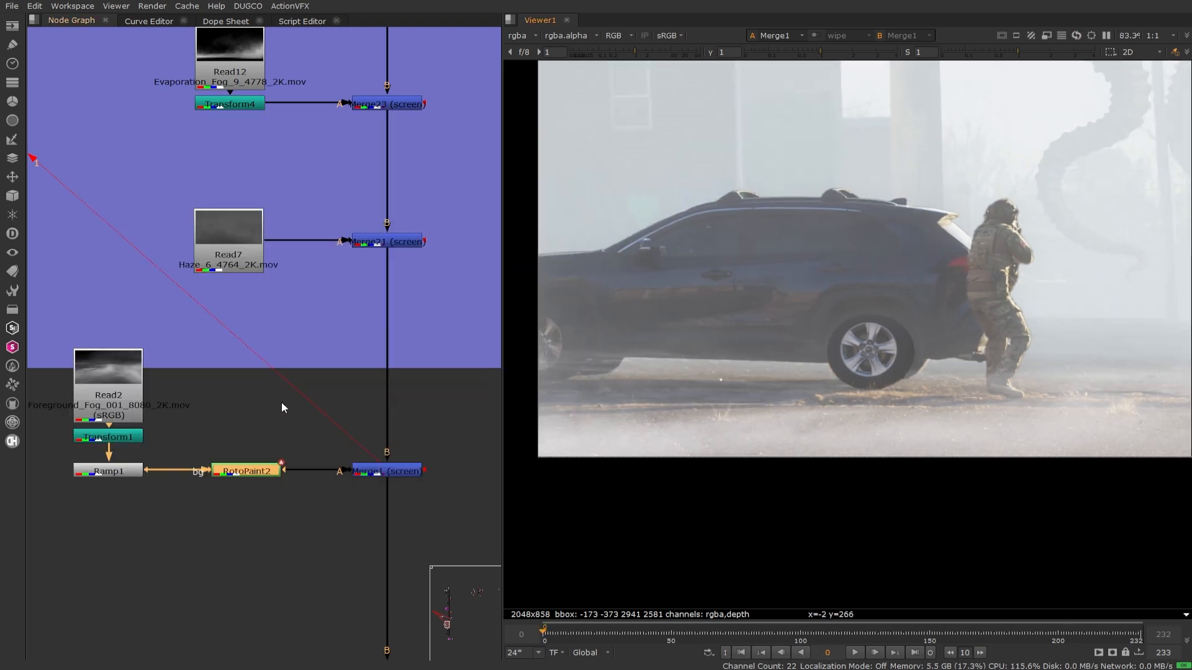
# - Reopen RotoPaint2 and give the rear-wheel shape Ellipse1 a feather of 20
pyautogui.press('Return')
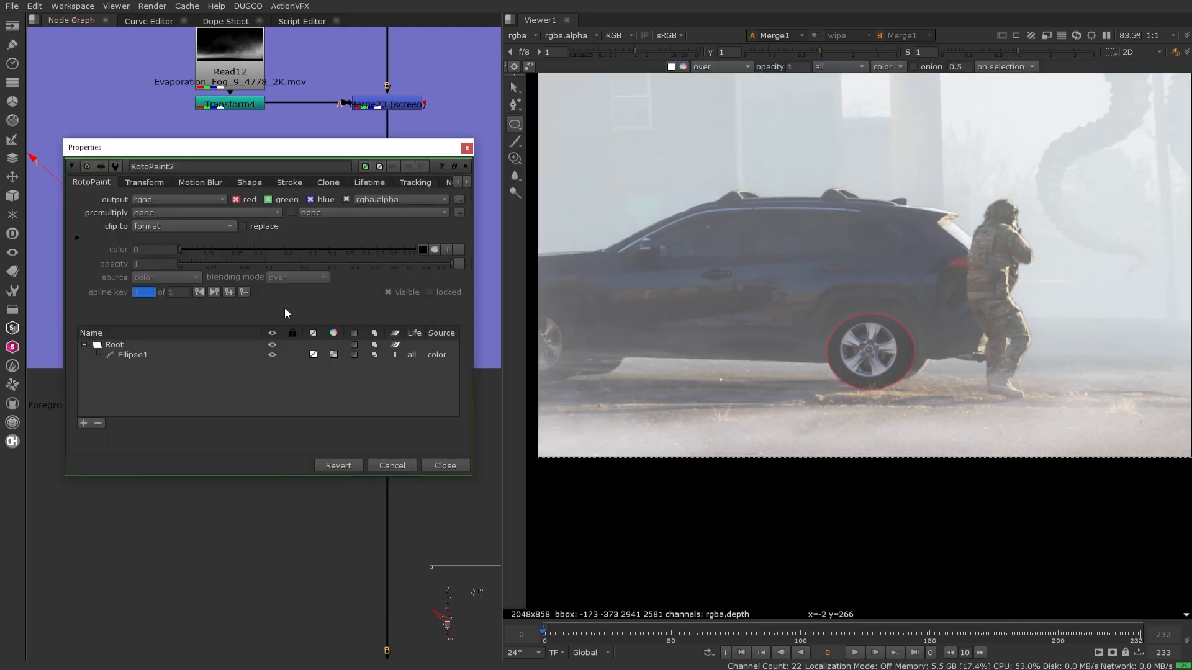
pyautogui.click(137, 354)
pyautogui.click(249, 182)
pyautogui.moveTo(297, 219); pyautogui.dragTo(346, 219)
# - Stretch Ellipse1's feather edge up to the rear wheel arch and slightly outward on both sides of the wheel
pyautogui.scroll(3, 866, 318)
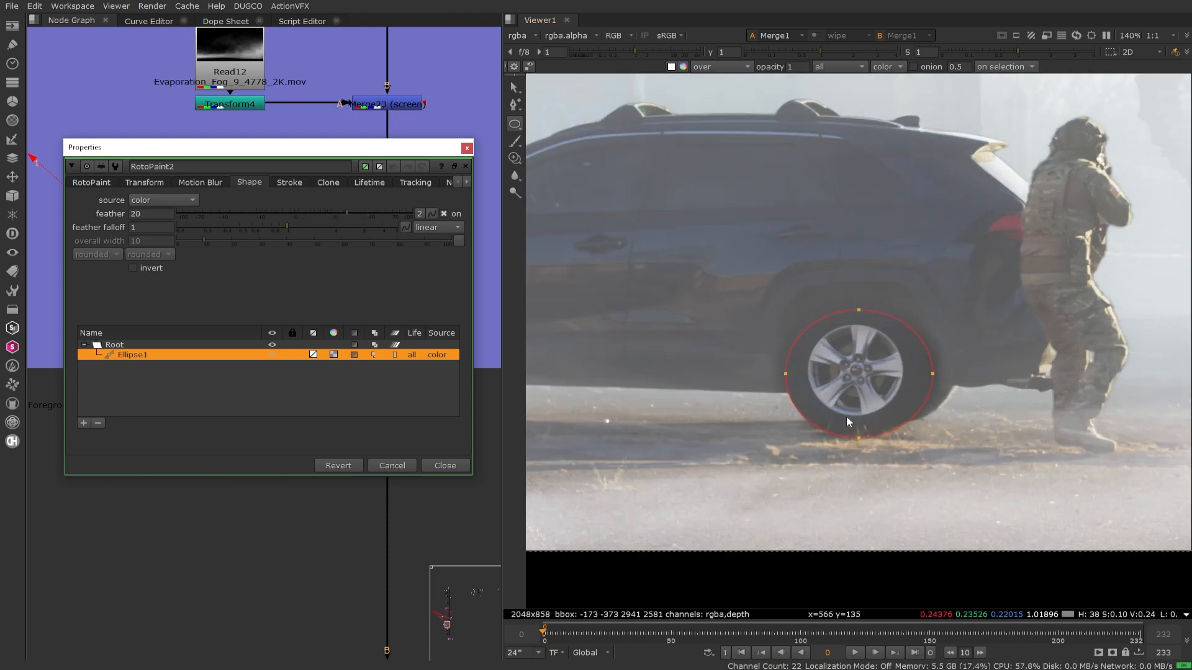
pyautogui.scroll(3, 867, 324)
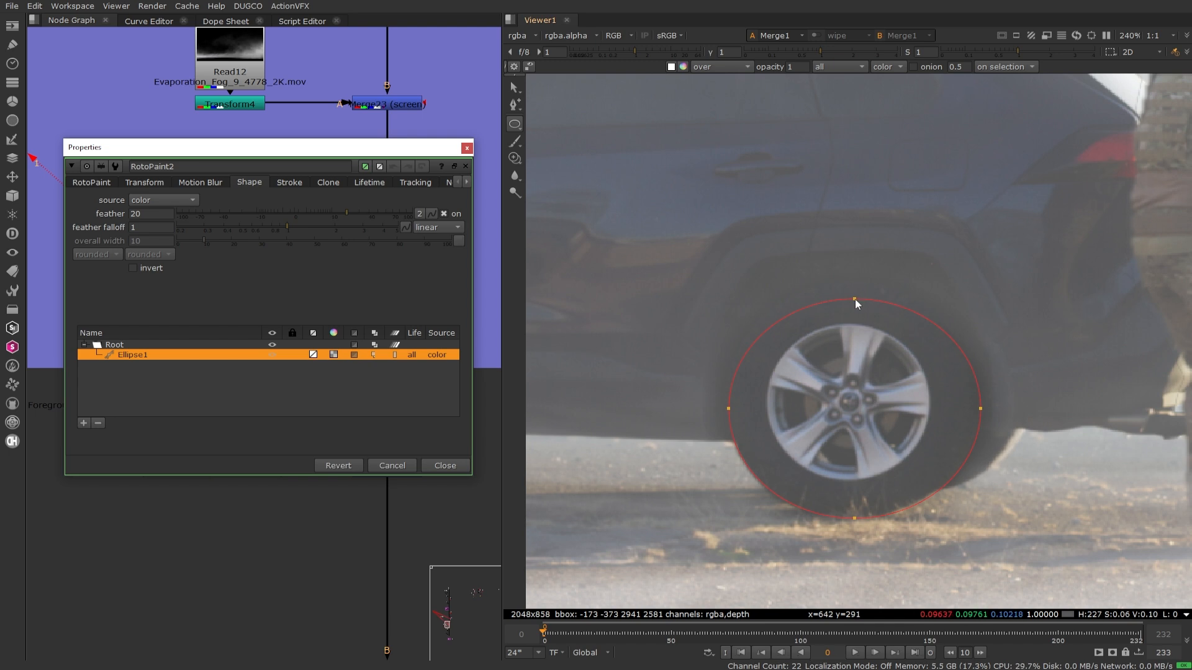
pyautogui.moveTo(854, 299); pyautogui.dragTo(855, 221)
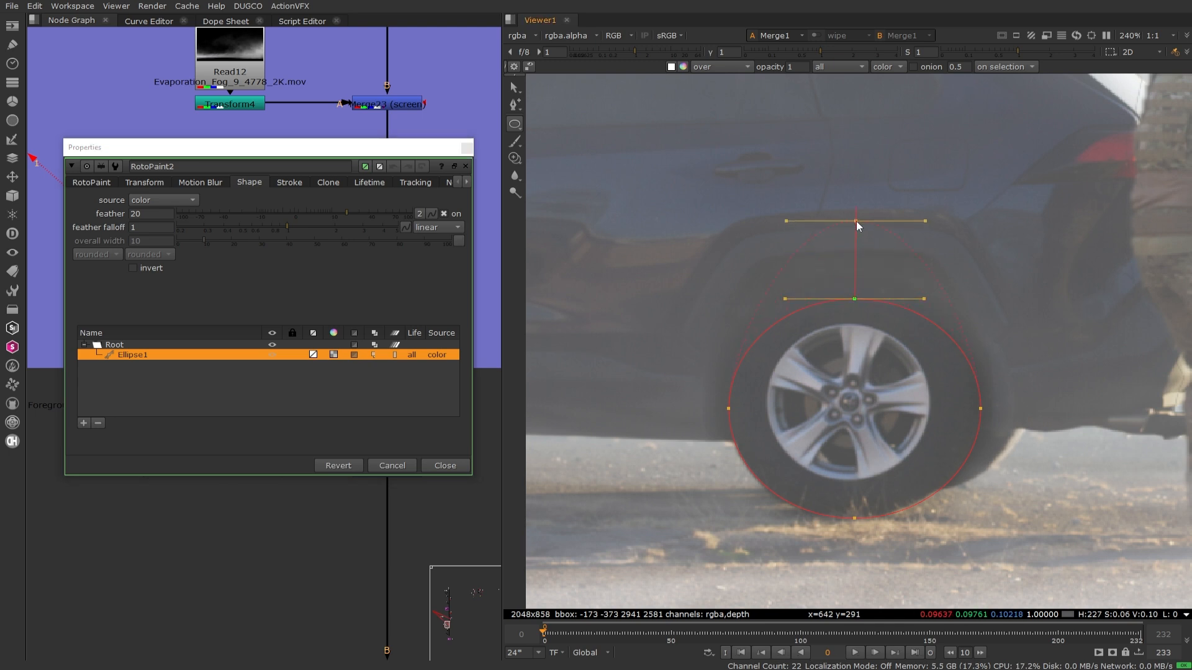
pyautogui.click(987, 408)
pyautogui.moveTo(989, 409); pyautogui.dragTo(991, 406)
pyautogui.moveTo(729, 410); pyautogui.dragTo(718, 407)
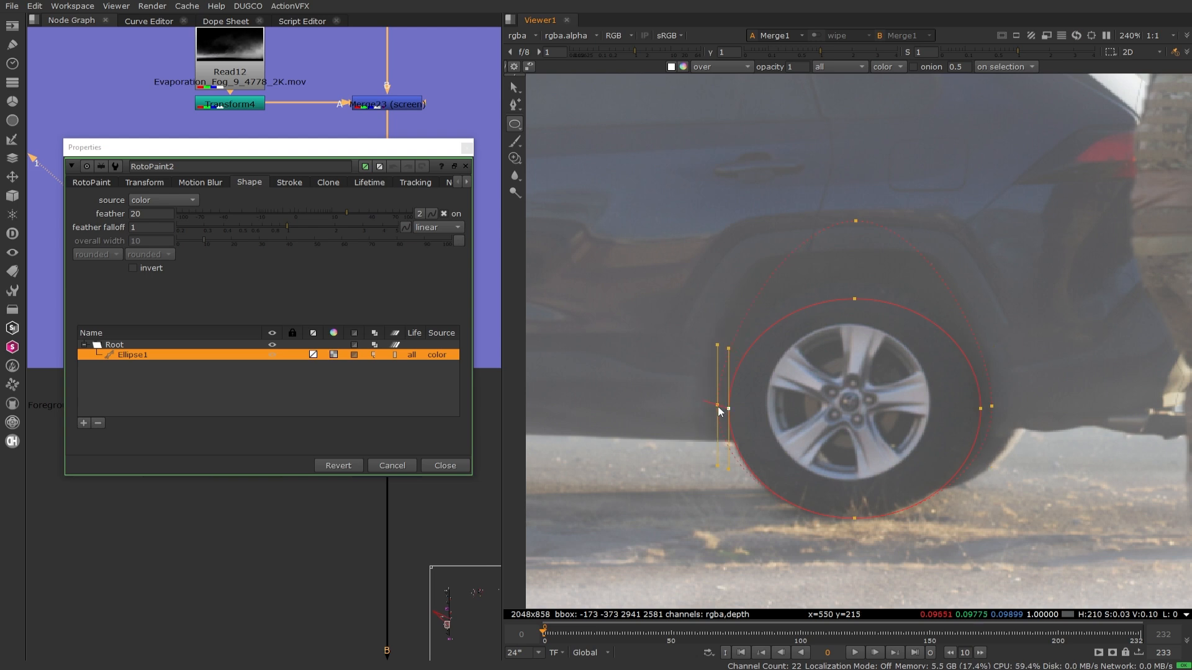
pyautogui.click(855, 518)
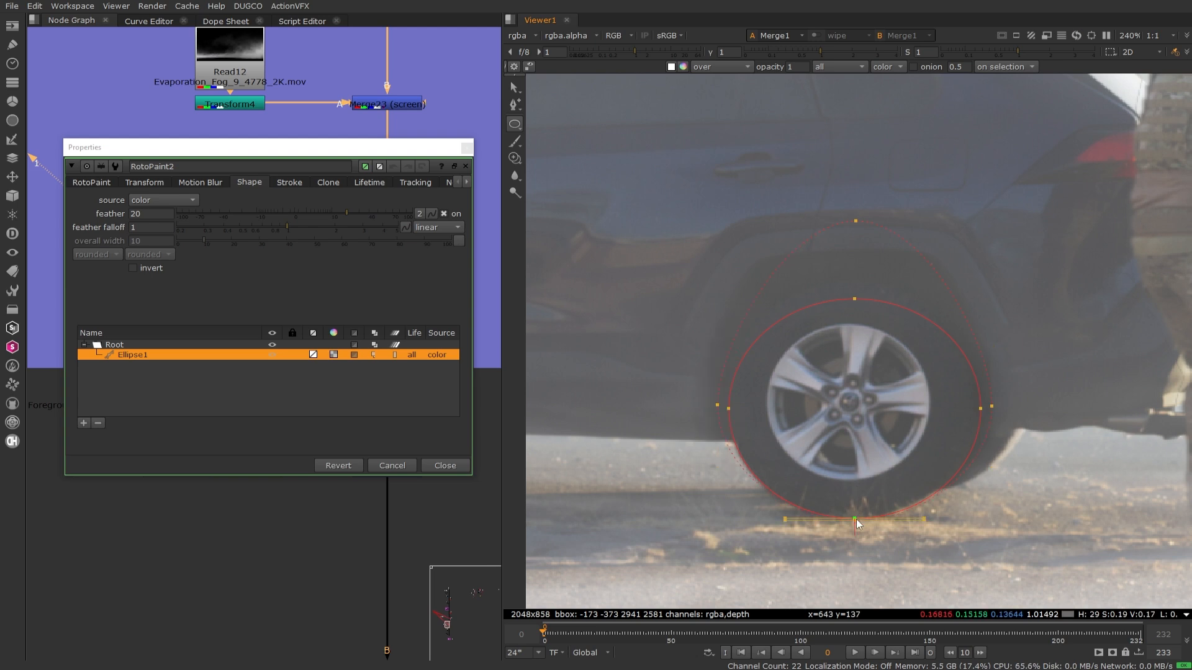
pyautogui.click(454, 469)
pyautogui.scroll(-5, 853, 428)
pyautogui.moveTo(744, 427); pyautogui.dragTo(784, 400, button='middle')
pyautogui.scroll(-2, 757, 408)
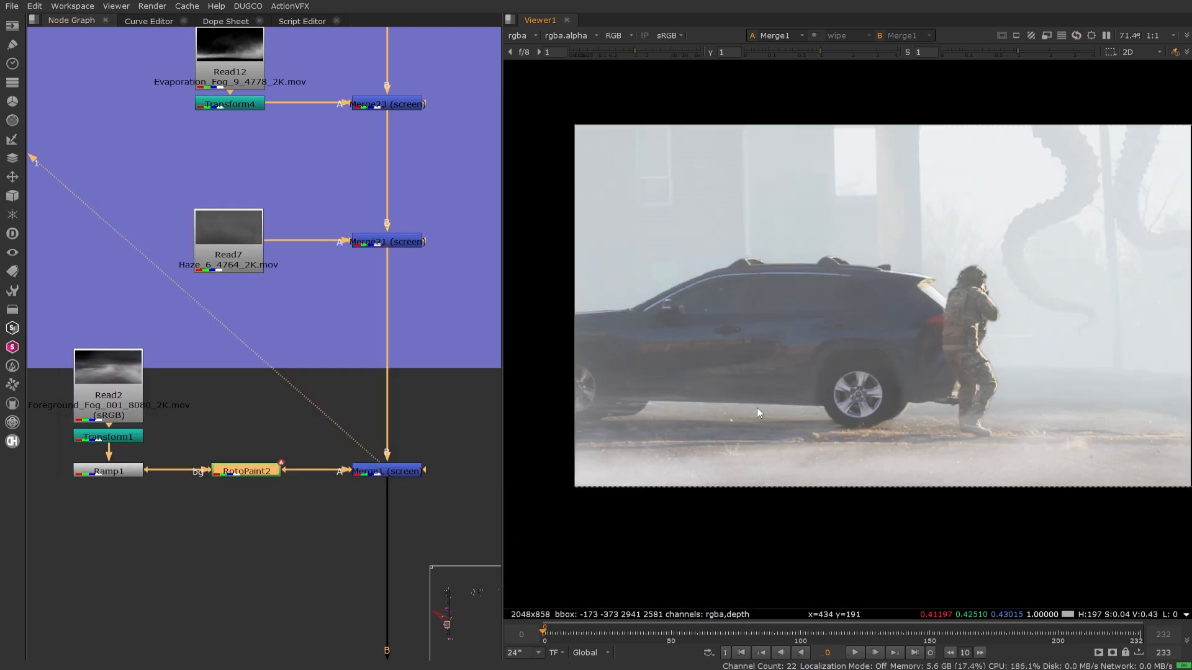
# - Draw a second ellipse in RotoPaint2 around the car's front wheel, extending past the frame edge
pyautogui.scroll(1, 596, 411)
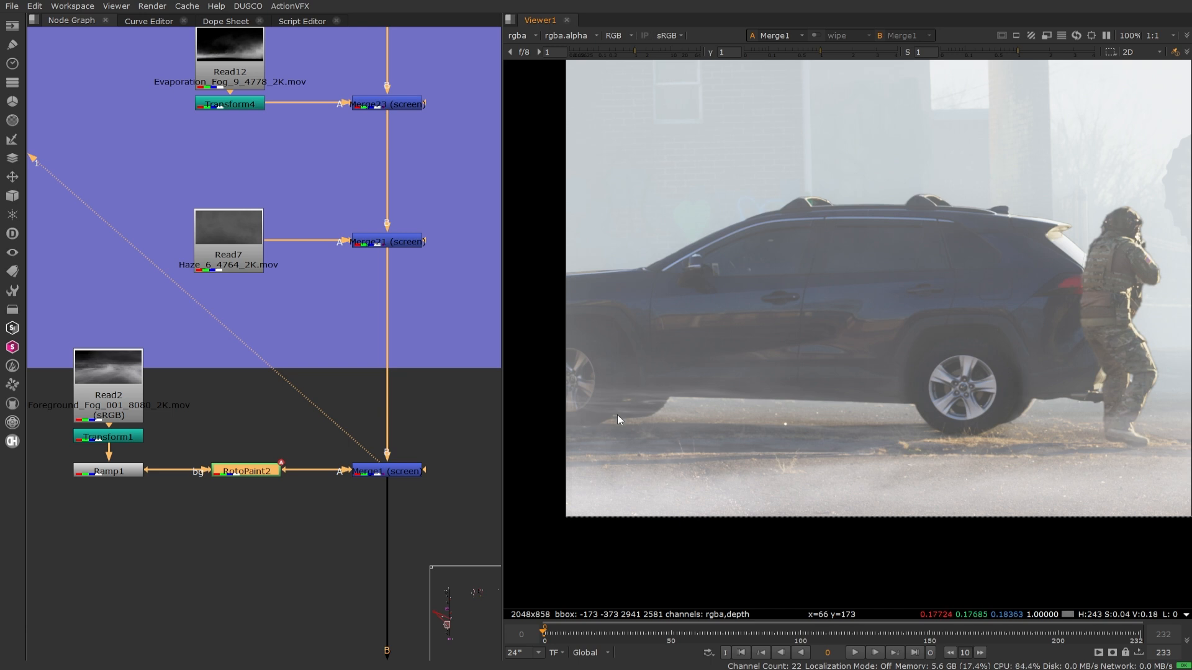
pyautogui.press('Return')
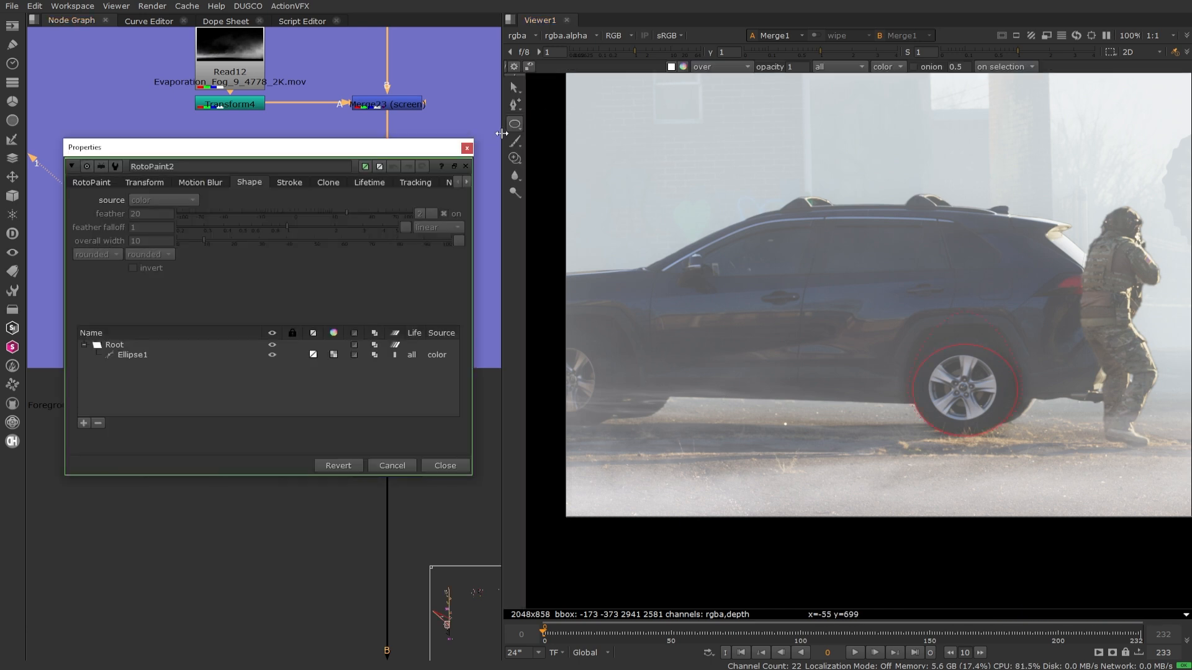
pyautogui.scroll(2, 731, 378)
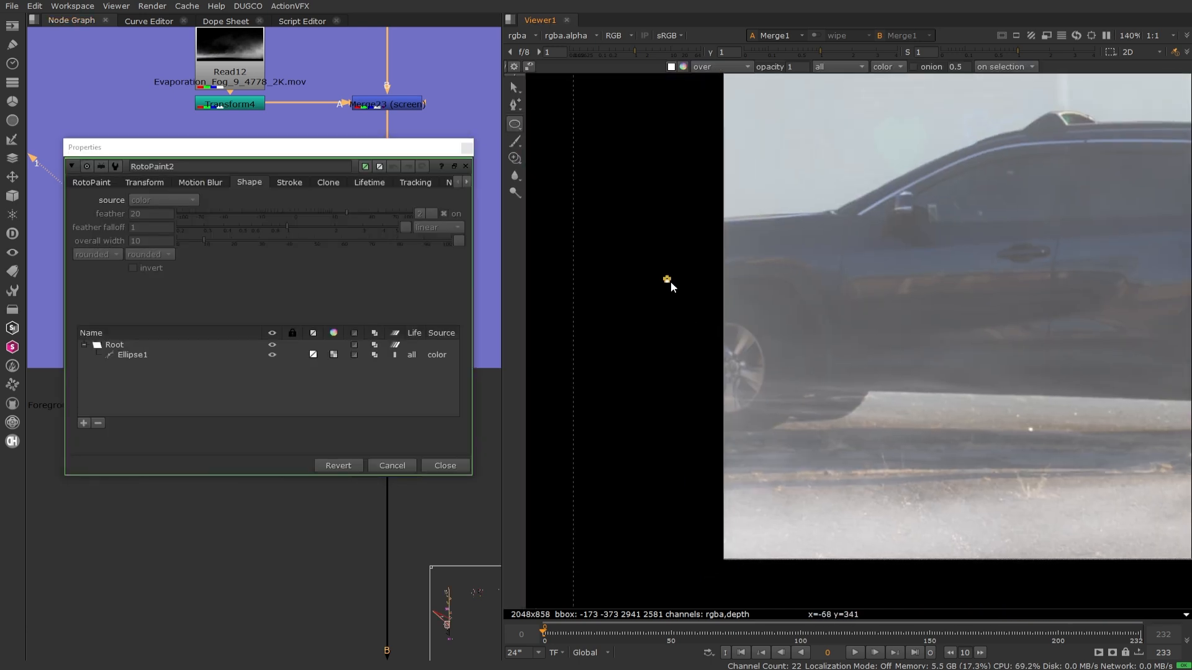
pyautogui.moveTo(671, 282); pyautogui.dragTo(813, 436)
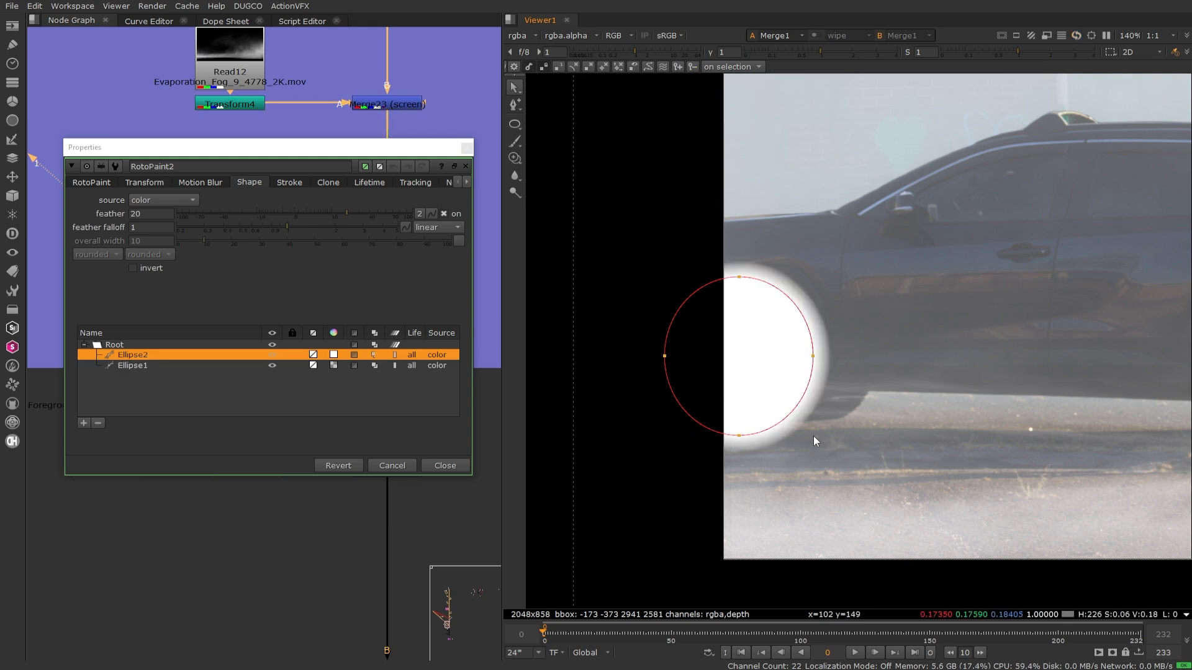
# - Set the front-wheel ellipse's color to 0 and close the RotoPaint2 properties
pyautogui.click(101, 183)
pyautogui.moveTo(282, 247); pyautogui.dragTo(107, 247)
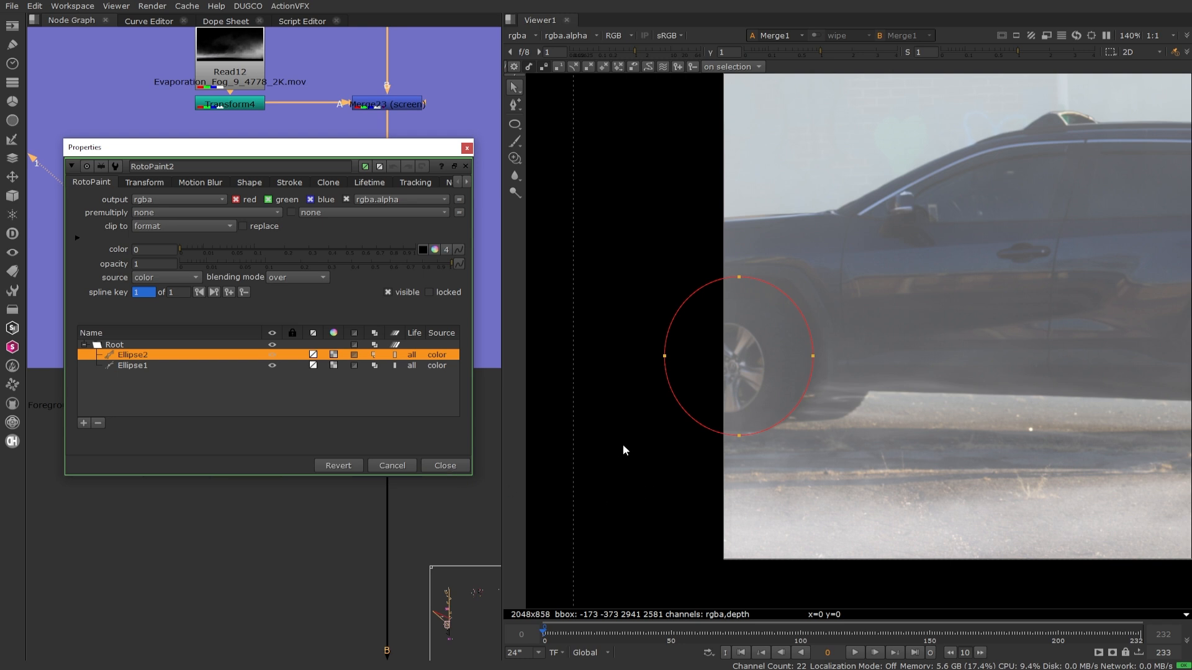
pyautogui.click(445, 466)
pyautogui.scroll(-3, 1080, 410)
pyautogui.moveTo(1080, 410); pyautogui.dragTo(810, 414, button='middle')
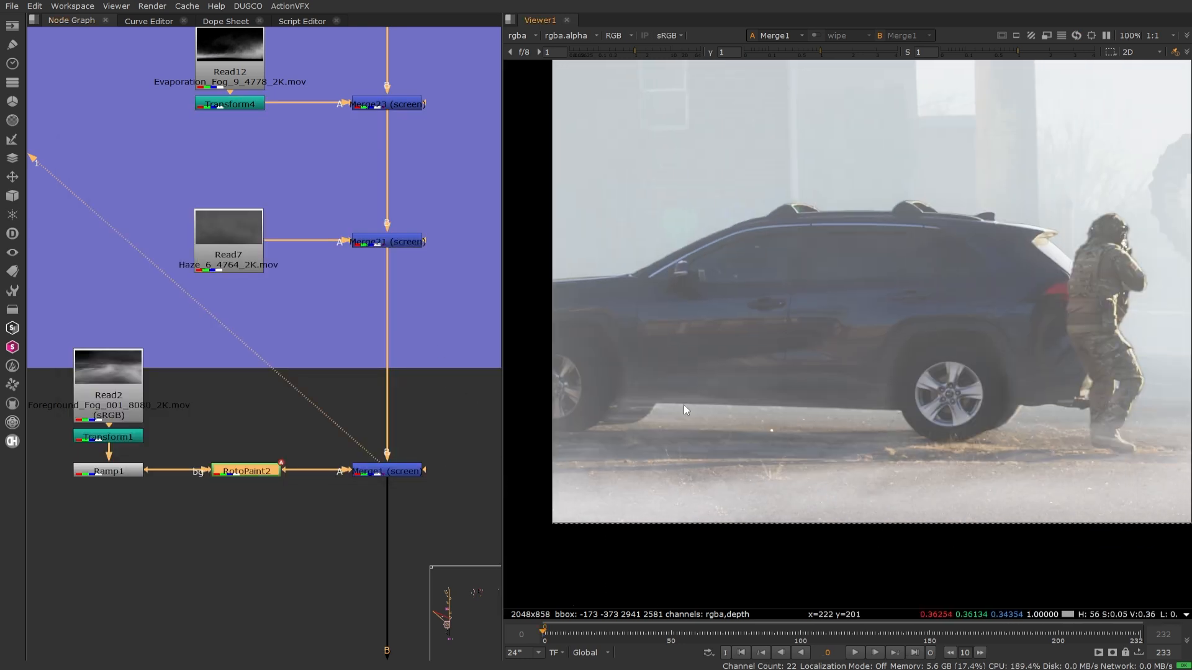
# - Draw a closed Bezier shape over the car's lower front body and doors in RotoPaint2 and set its color to 0
pyautogui.press('Return')
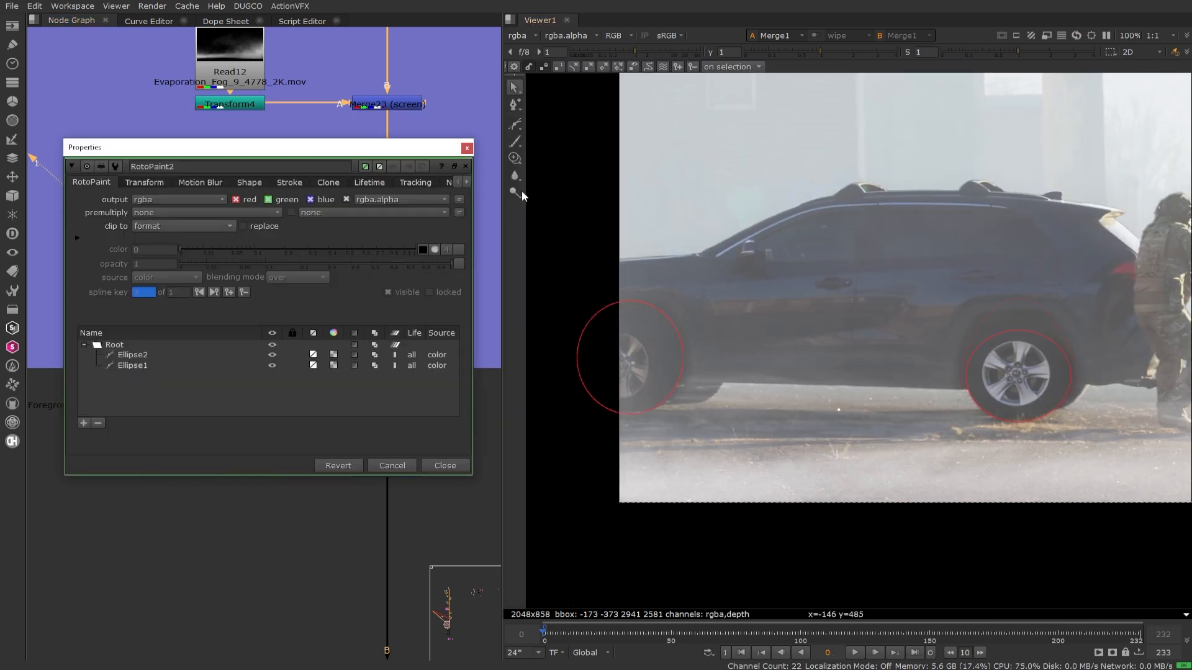
pyautogui.click(516, 124)
pyautogui.click(568, 382)
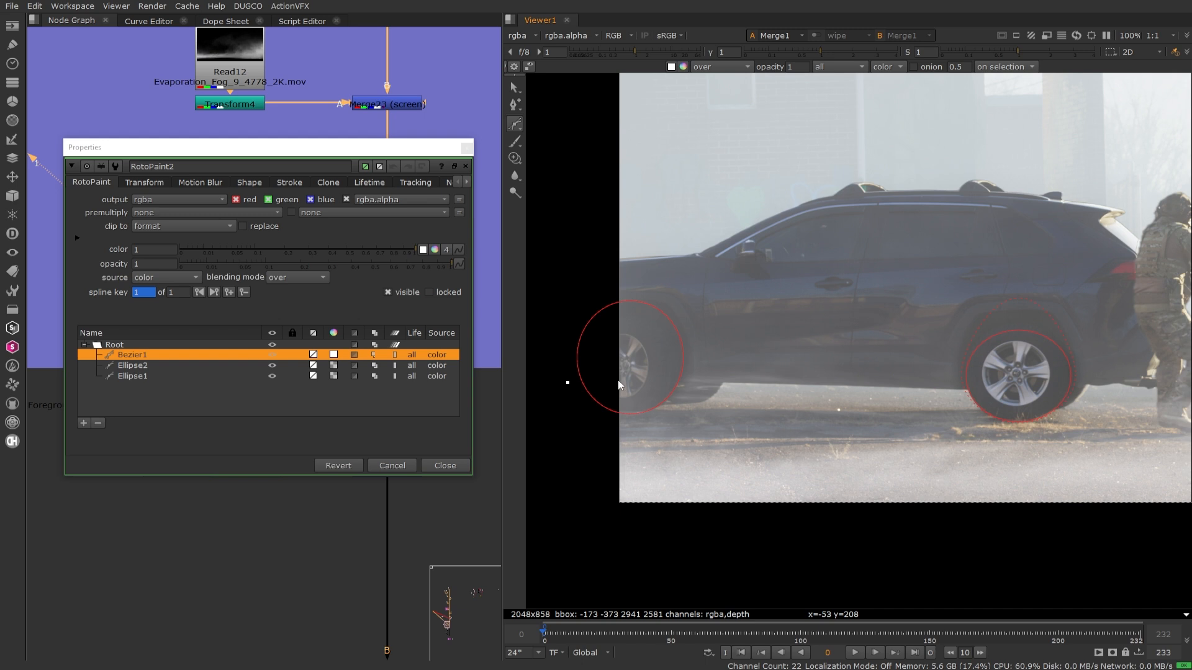
pyautogui.click(718, 382)
pyautogui.click(781, 385)
pyautogui.click(842, 379)
pyautogui.moveTo(873, 342); pyautogui.dragTo(874, 336)
pyautogui.click(821, 289)
pyautogui.click(743, 286)
pyautogui.moveTo(665, 291); pyautogui.dragTo(652, 300)
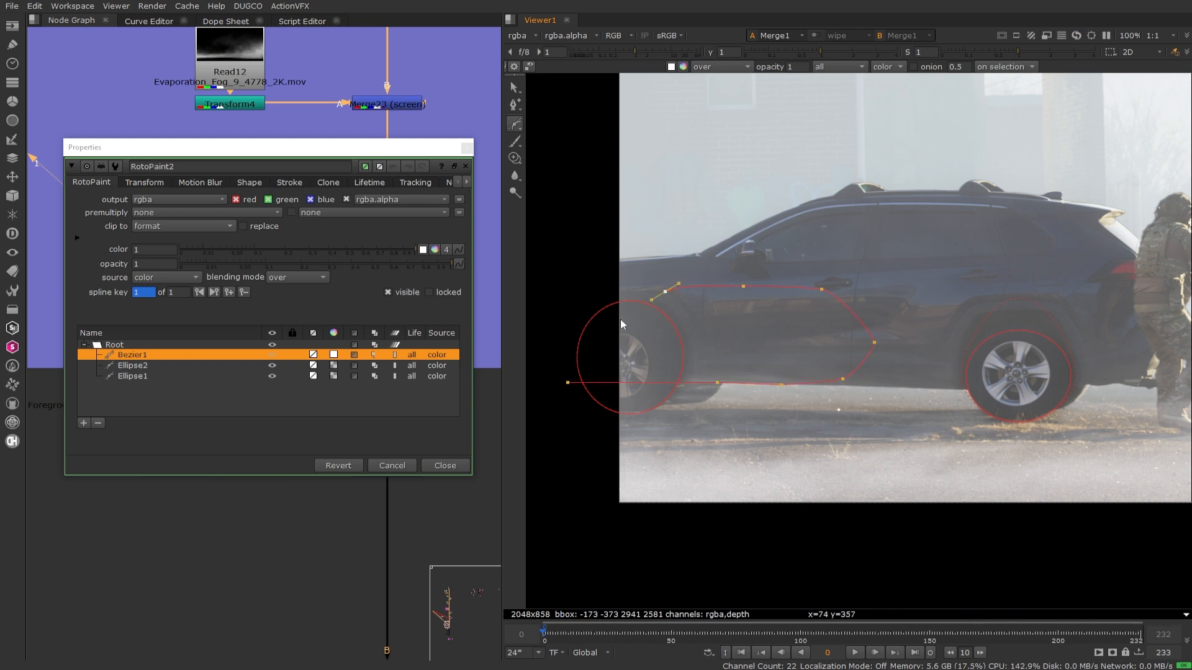
pyautogui.click(567, 383)
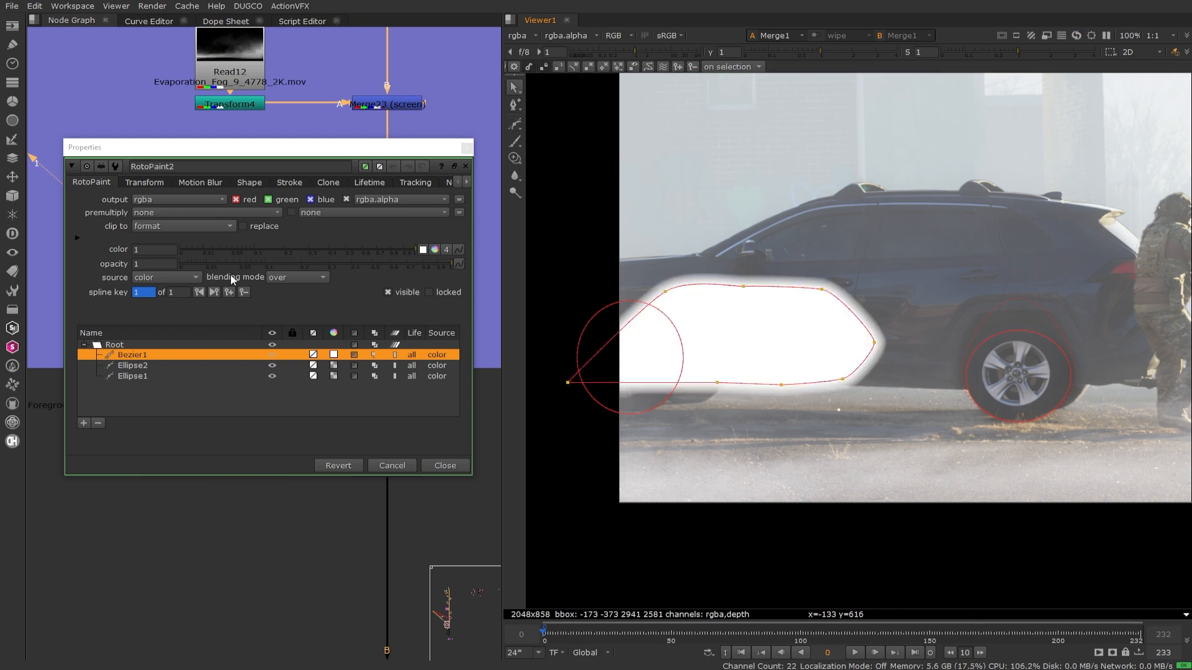
pyautogui.moveTo(243, 250); pyautogui.dragTo(140, 240)
# - Pull the Bezier's feather points outward around the doors and front fender, and add a feathered point on its lower edge near the front wheel
pyautogui.keyDown('ctrl'); pyautogui.moveTo(842, 379); pyautogui.dragTo(900, 381); pyautogui.keyUp('ctrl')
pyautogui.keyDown('ctrl'); pyautogui.moveTo(874, 343); pyautogui.dragTo(937, 341); pyautogui.keyUp('ctrl')
pyautogui.keyDown('ctrl'); pyautogui.moveTo(821, 290); pyautogui.dragTo(825, 277); pyautogui.keyUp('ctrl')
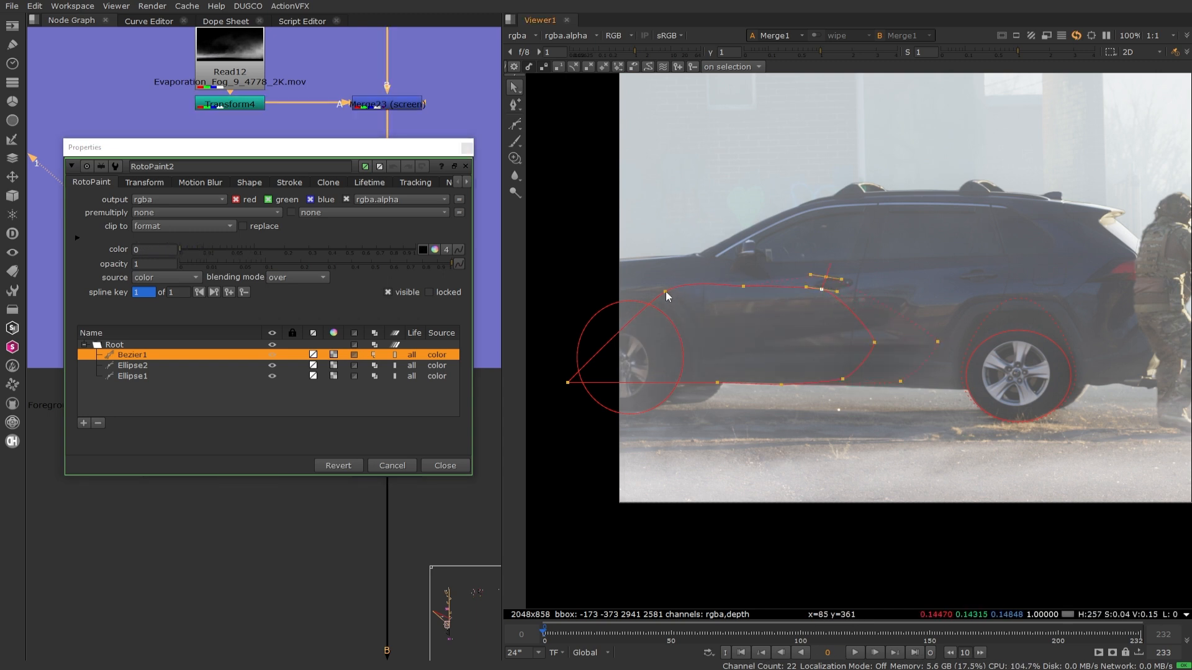
pyautogui.keyDown('ctrl'); pyautogui.moveTo(665, 292); pyautogui.dragTo(599, 288); pyautogui.keyUp('ctrl')
pyautogui.click(743, 285)
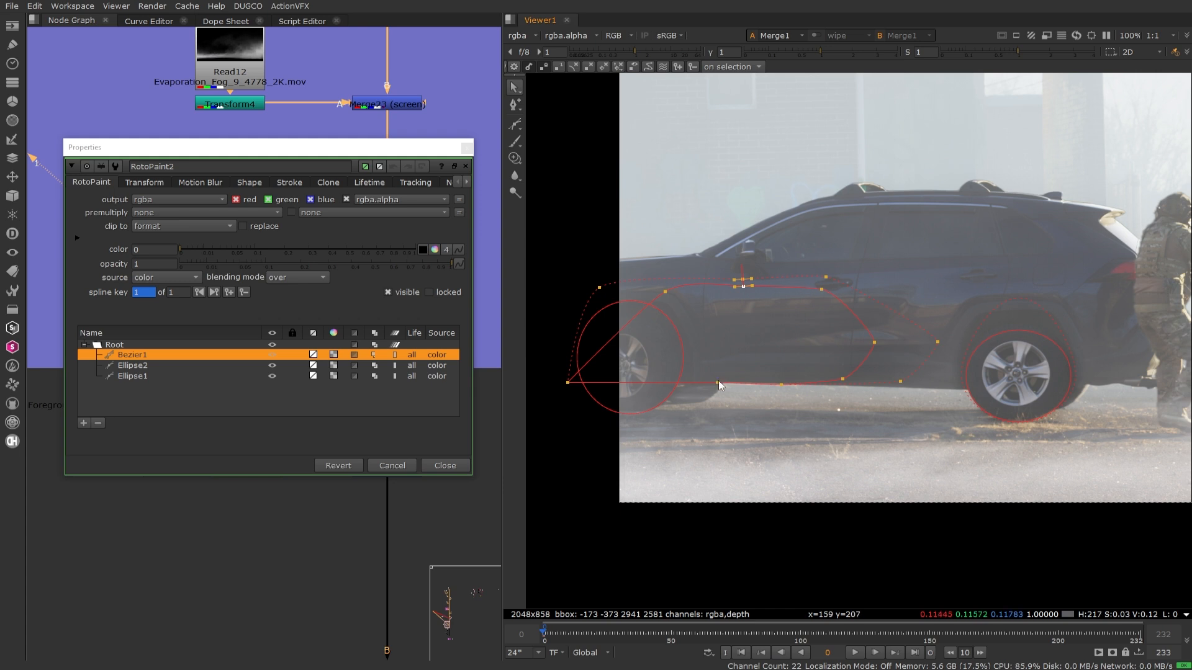
pyautogui.moveTo(677, 383)
pyautogui.keyDown('ctrl'); pyautogui.keyDown('alt'); pyautogui.mouseDown()
pyautogui.moveTo(678, 400)
pyautogui.moveTo(669, 386)
pyautogui.mouseUp(); pyautogui.keyUp('alt'); pyautogui.keyUp('ctrl')
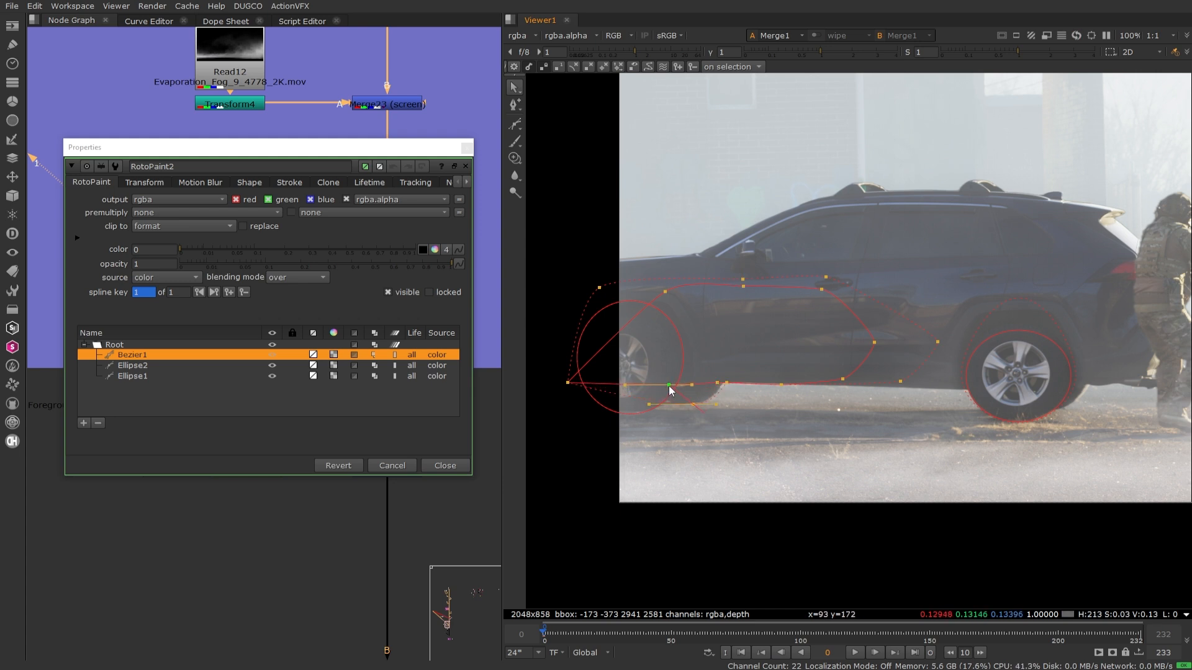
pyautogui.click(779, 384)
pyautogui.click(441, 466)
pyautogui.scroll(-3, 754, 369)
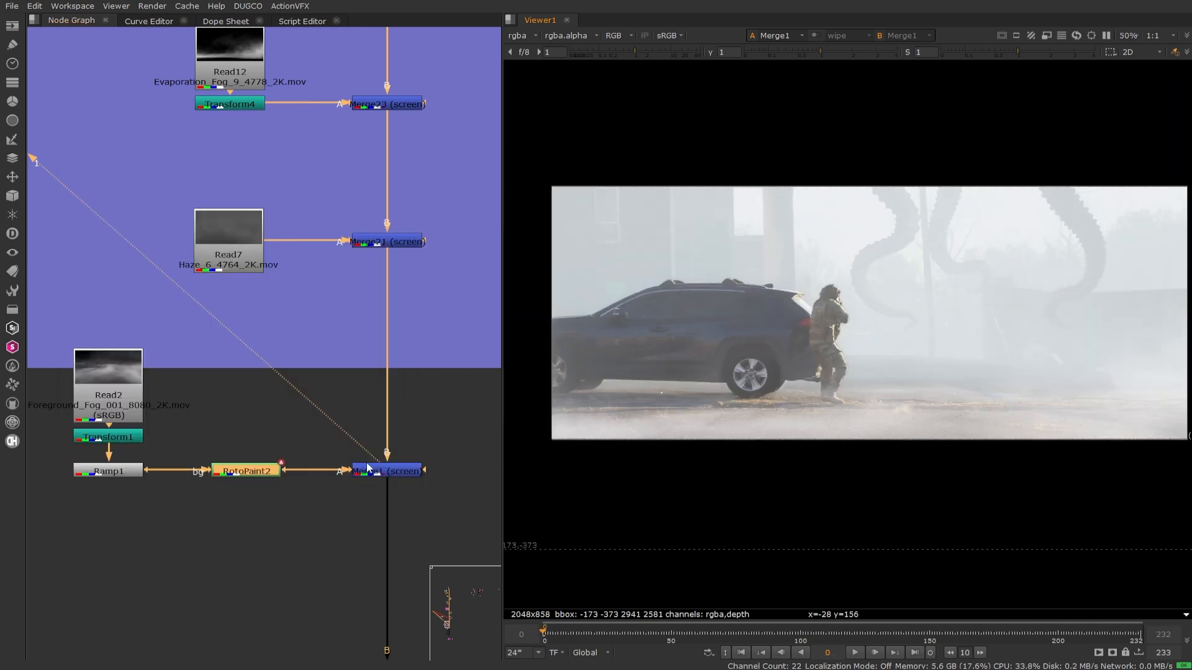
# - Shift the foreground fog branch away from Merge1 and place Read29 (soldier.0000.png) with EdgeBlur2 above the RotoPaint2–Merge1 connection
pyautogui.click(242, 472)
pyautogui.scroll(-3, 322, 442)
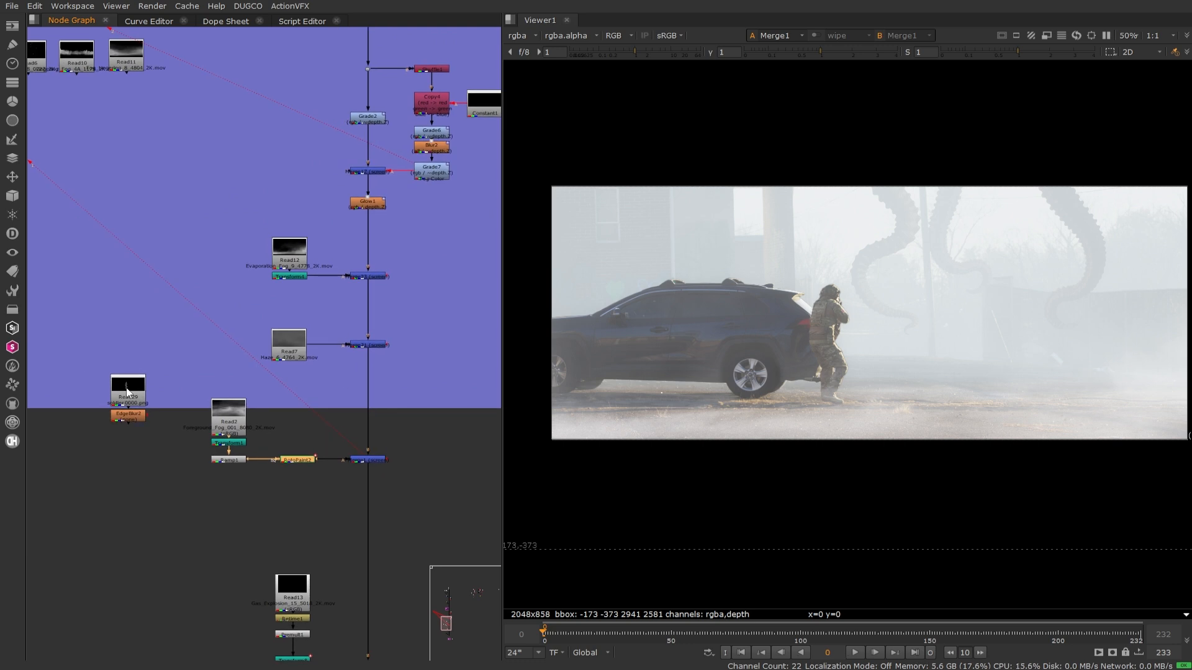
pyautogui.moveTo(155, 415); pyautogui.dragTo(346, 412)
pyautogui.moveTo(185, 379); pyautogui.dragTo(275, 461)
pyautogui.moveTo(287, 376); pyautogui.dragTo(353, 449)
pyautogui.moveTo(320, 408); pyautogui.dragTo(320, 422)
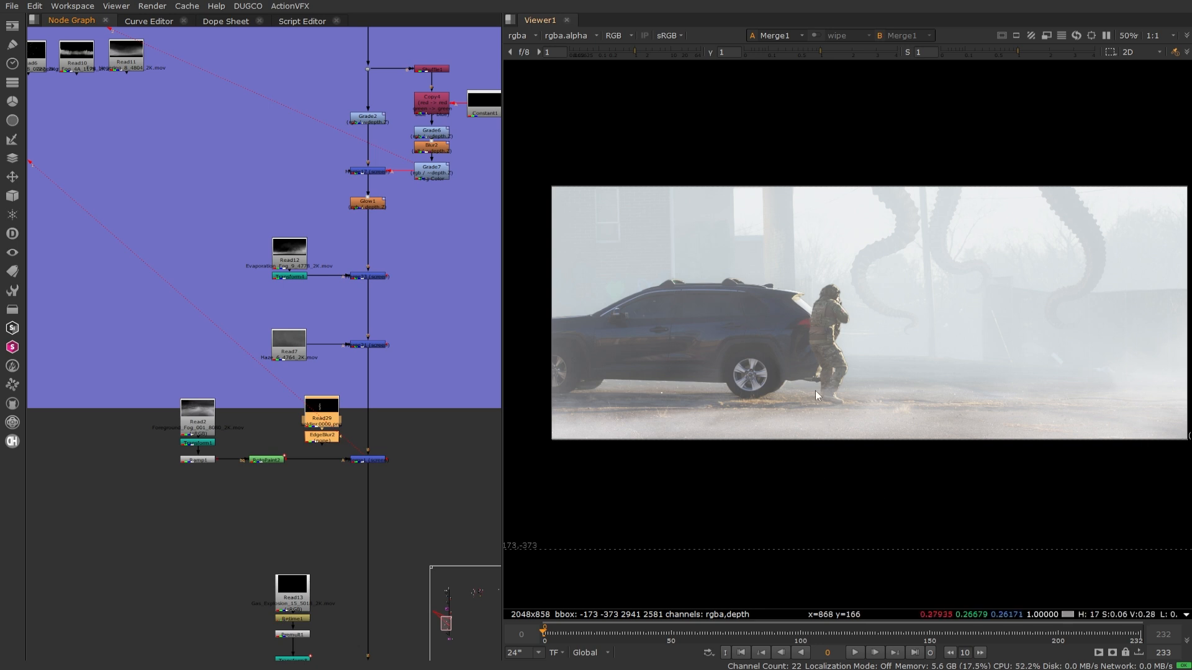
# - Insert a Merge node between RotoPaint2 and Merge1, with the soldier's EdgeBlur2 feeding its A input
pyautogui.scroll(4, 391, 457)
pyautogui.click(362, 470)
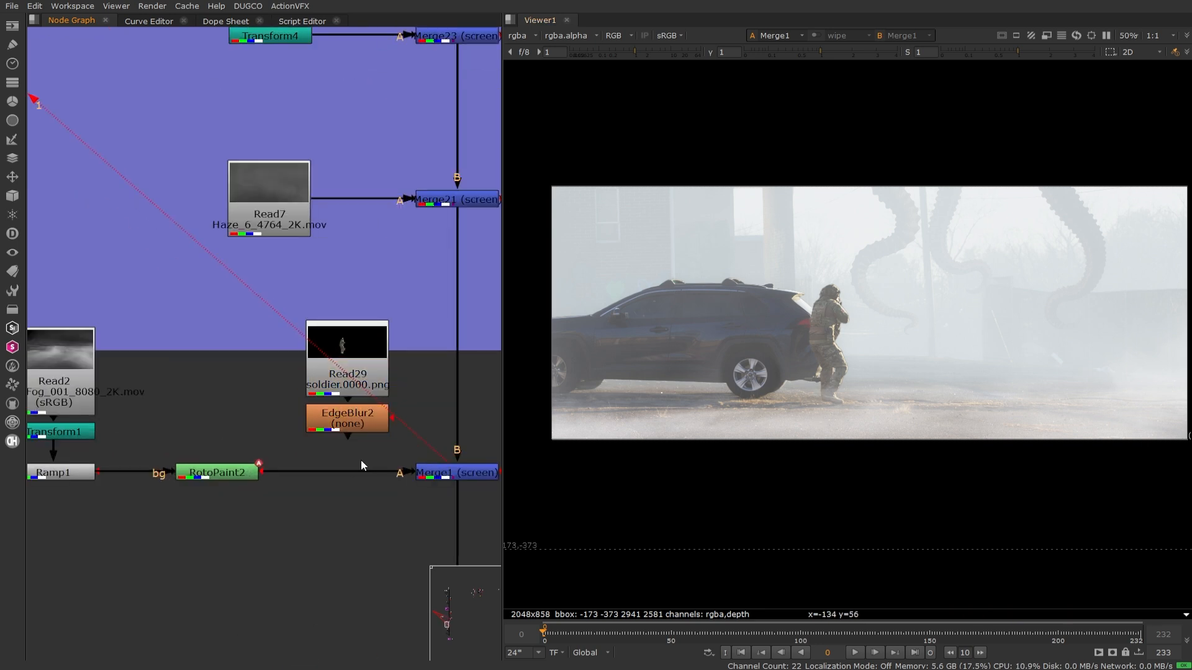
pyautogui.doubleClick(360, 471)
pyautogui.moveTo(360, 469)
pyautogui.mouseDown()
pyautogui.moveTo(347, 423)
pyautogui.moveTo(346, 473)
pyautogui.mouseUp()
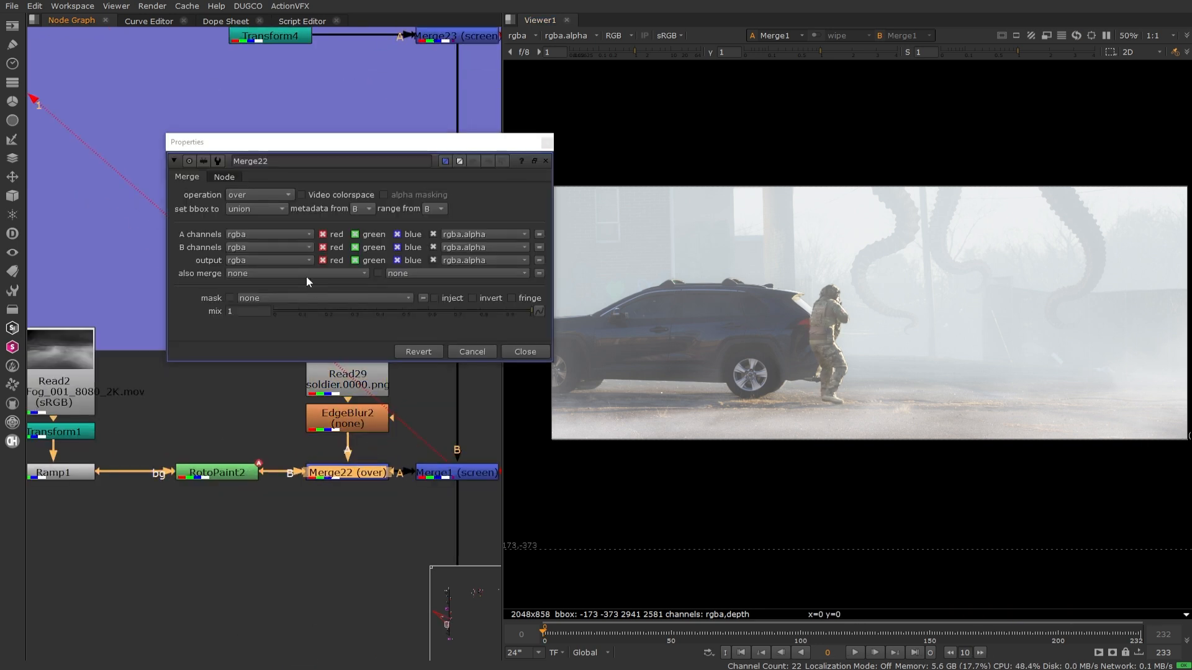
# - Set the new Merge node's operation to stencil so the soldier is cut out of the foreground fog
pyautogui.click(262, 195)
pyautogui.click(273, 337)
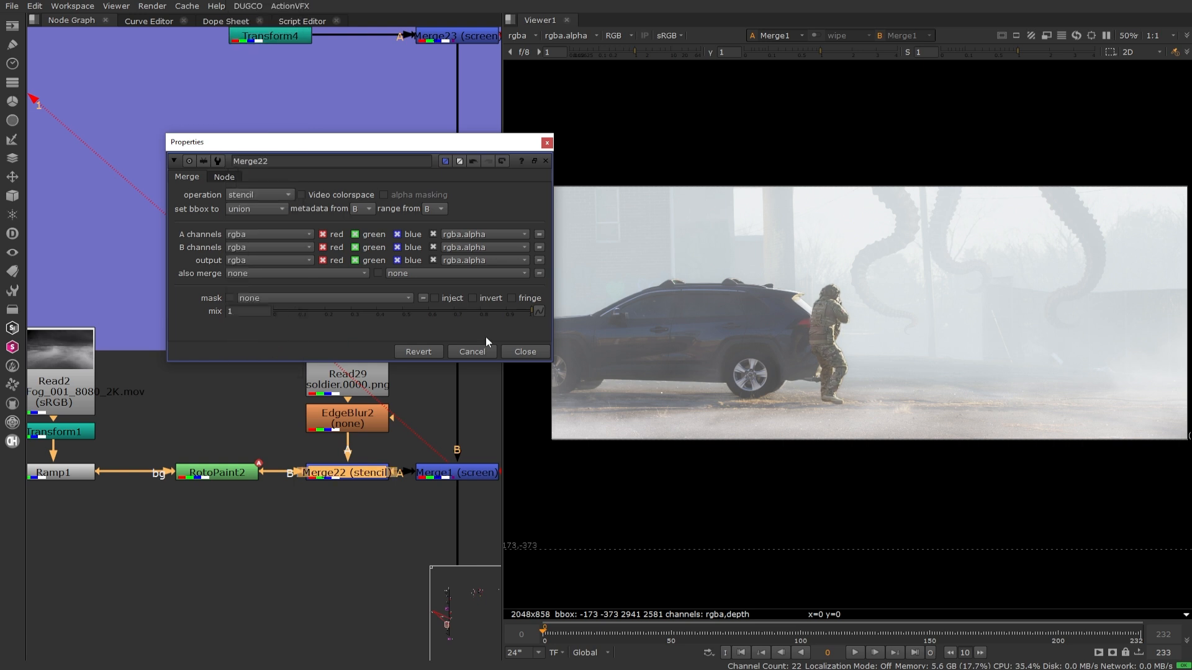
pyautogui.click(525, 351)
pyautogui.scroll(-3, 391, 399)
pyautogui.click(317, 466)
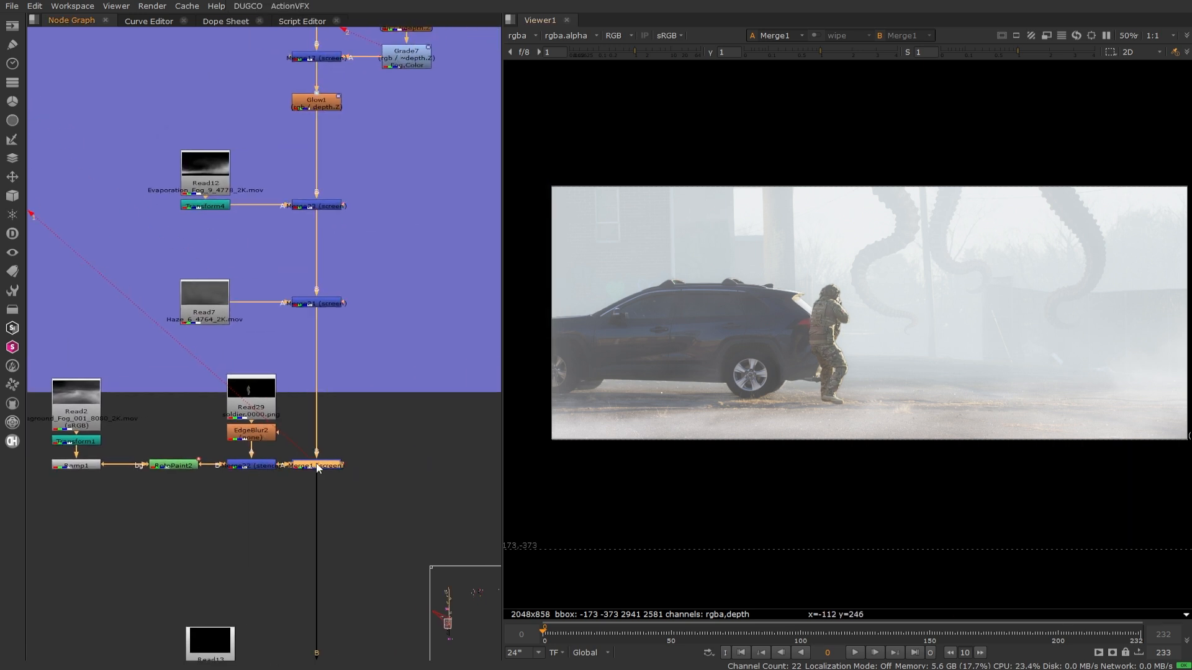
pyautogui.click(460, 465)
pyautogui.scroll(-2, 749, 448)
pyautogui.scroll(2, 784, 418)
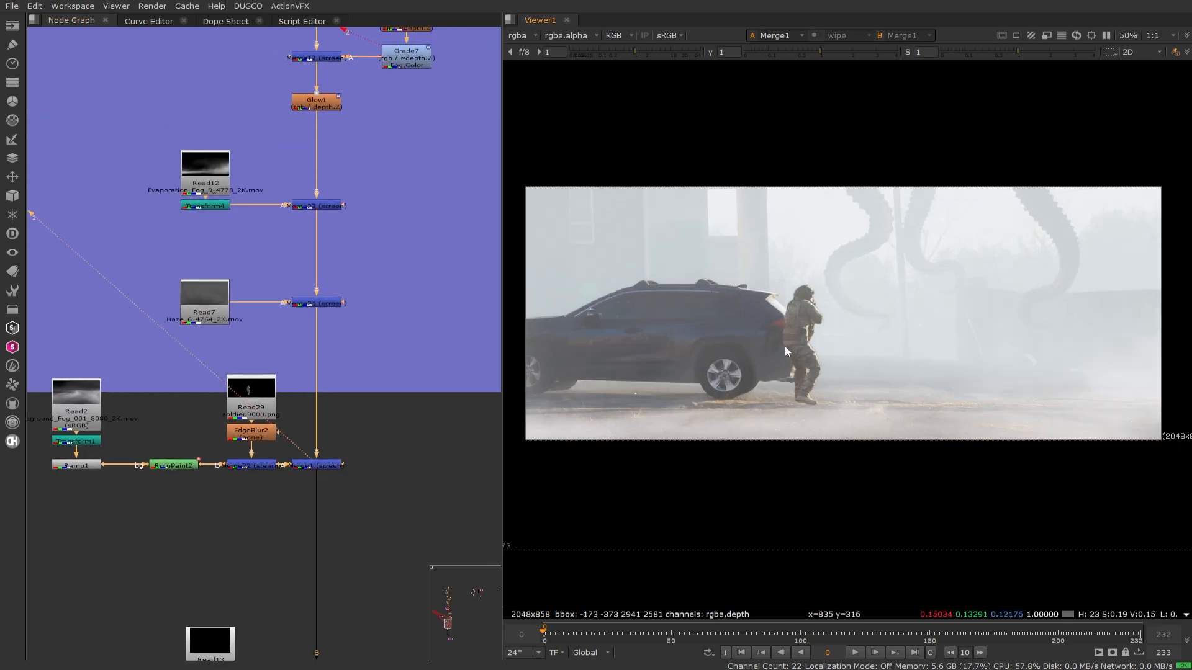
# - Move the Read13 branch with its merge slightly up the main pipe, closer to the foreground fog merge
pyautogui.scroll(-3, 397, 554)
pyautogui.moveTo(398, 557); pyautogui.dragTo(383, 290, button='middle')
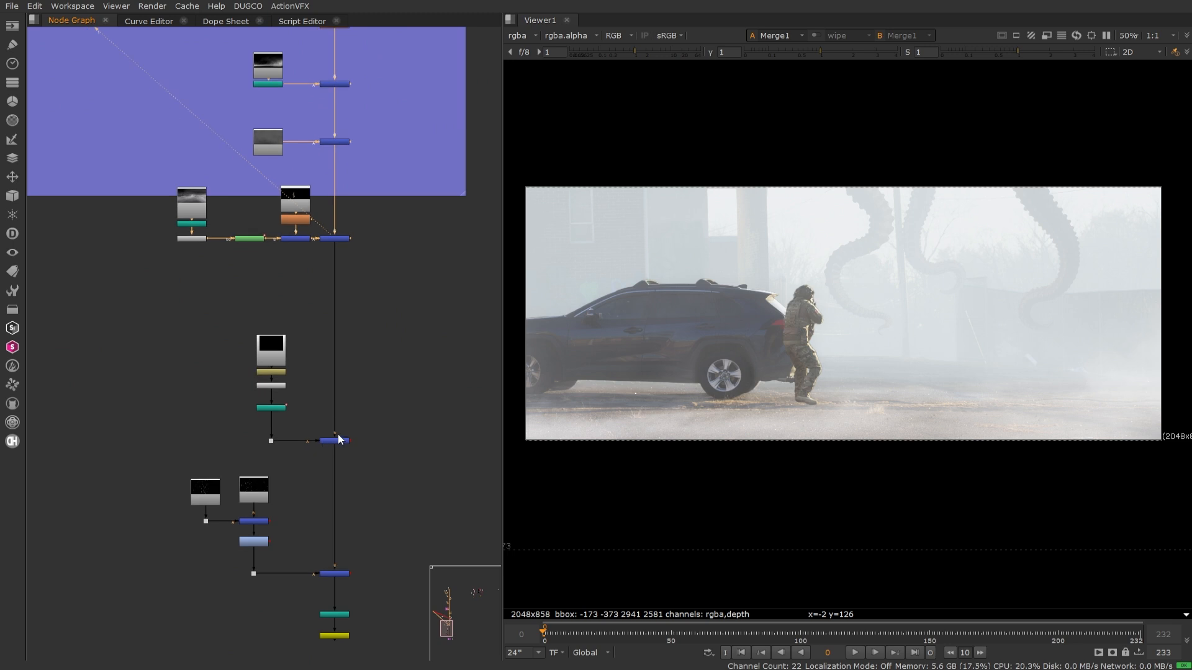
pyautogui.scroll(3, 281, 358)
pyautogui.moveTo(264, 360); pyautogui.dragTo(254, 348, button='middle')
pyautogui.click(255, 352)
pyautogui.scroll(1, 418, 239)
pyautogui.moveTo(434, 228); pyautogui.dragTo(151, 530)
pyautogui.moveTo(214, 386); pyautogui.dragTo(256, 351)
pyautogui.click(283, 392)
pyautogui.scroll(-5, 285, 395)
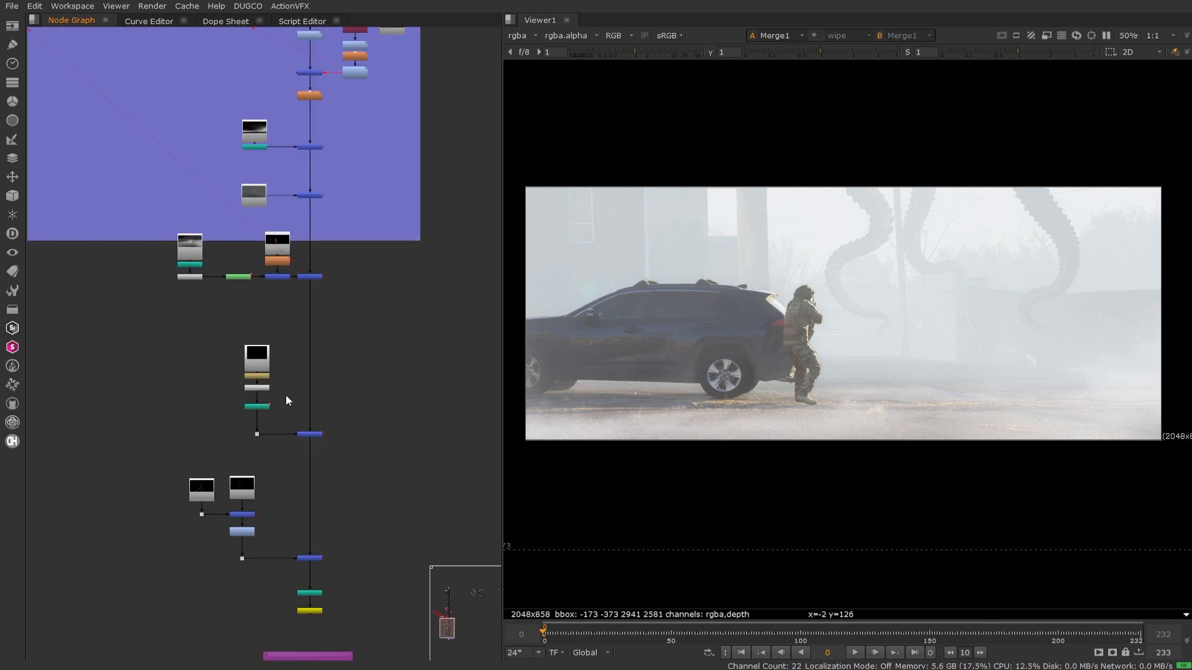
# - Look over the upper part of the node tree, from the Fog and gun fire backdrops up to the tentacle branches
pyautogui.scroll(-4, 285, 395)
pyautogui.moveTo(323, 371); pyautogui.dragTo(334, 562, button='middle')
pyautogui.moveTo(319, 189); pyautogui.dragTo(341, 372, button='middle')
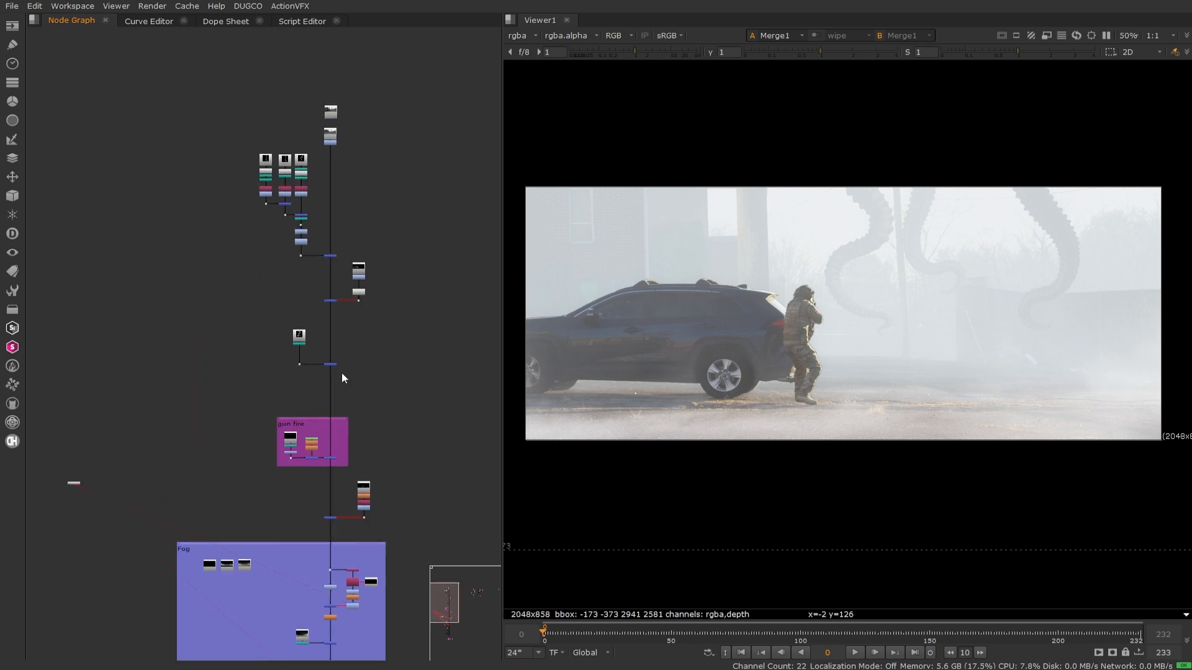
pyautogui.scroll(3, 304, 277)
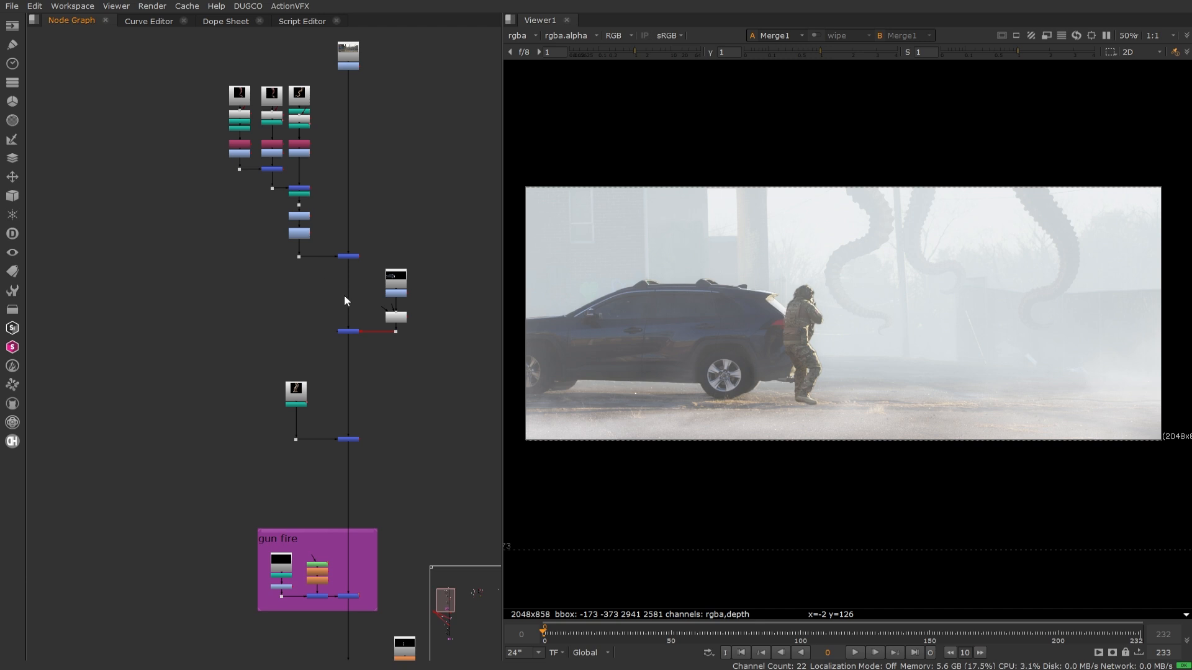
# - View the car branch's GridWarp3_2 output and inspect its grid and morph settings
pyautogui.scroll(3, 405, 317)
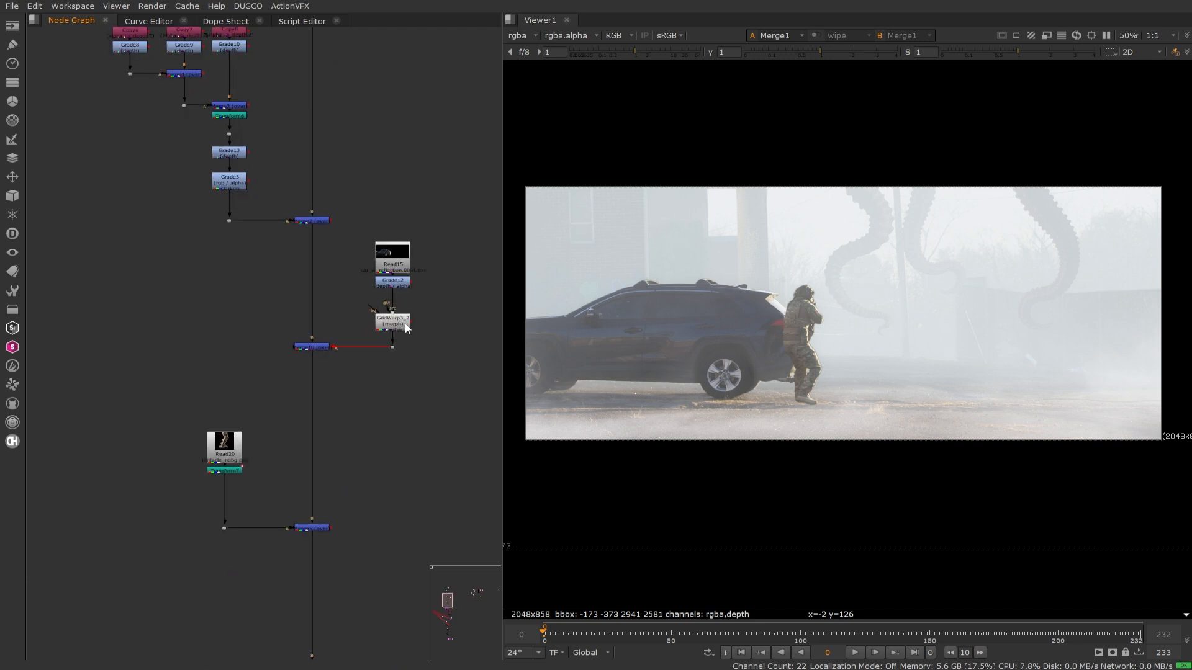
pyautogui.click(408, 328)
pyautogui.moveTo(442, 317); pyautogui.dragTo(359, 344, button='middle')
pyautogui.scroll(1, 359, 344)
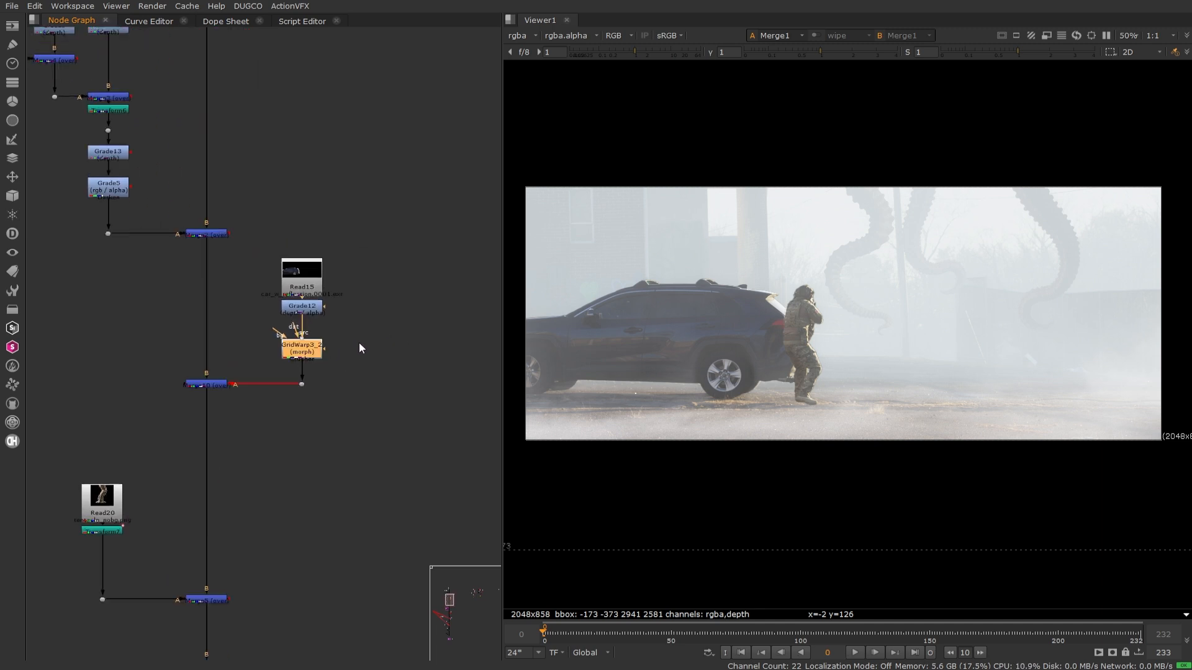
pyautogui.press('1')
pyautogui.doubleClick(311, 352)
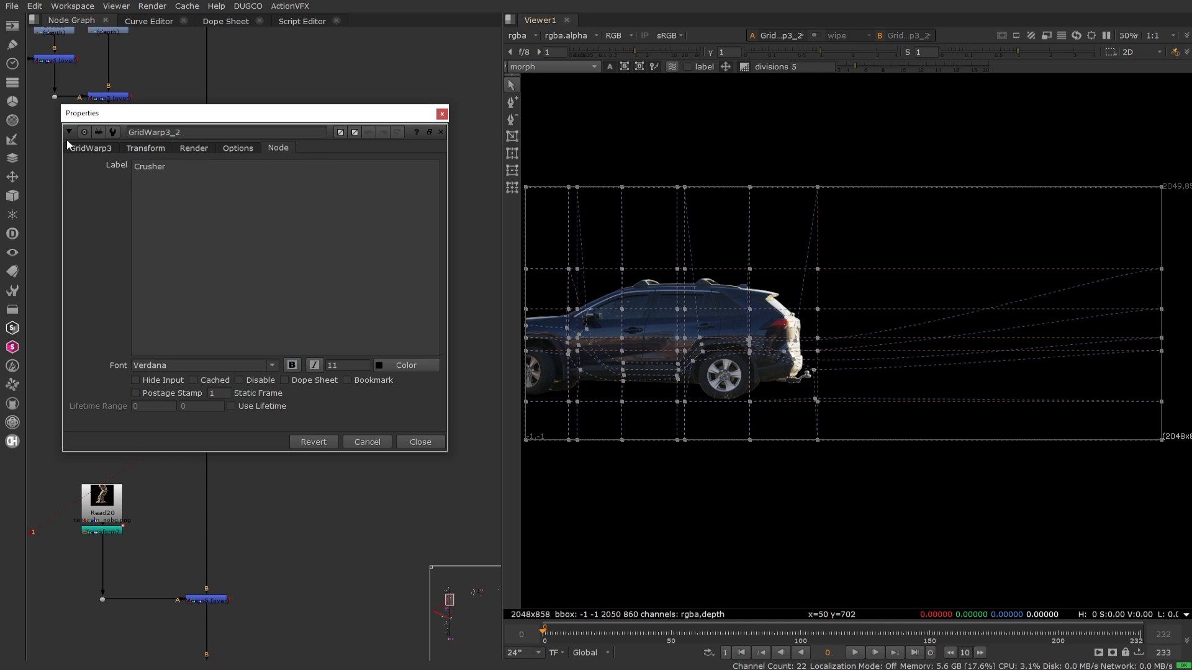
pyautogui.click(91, 147)
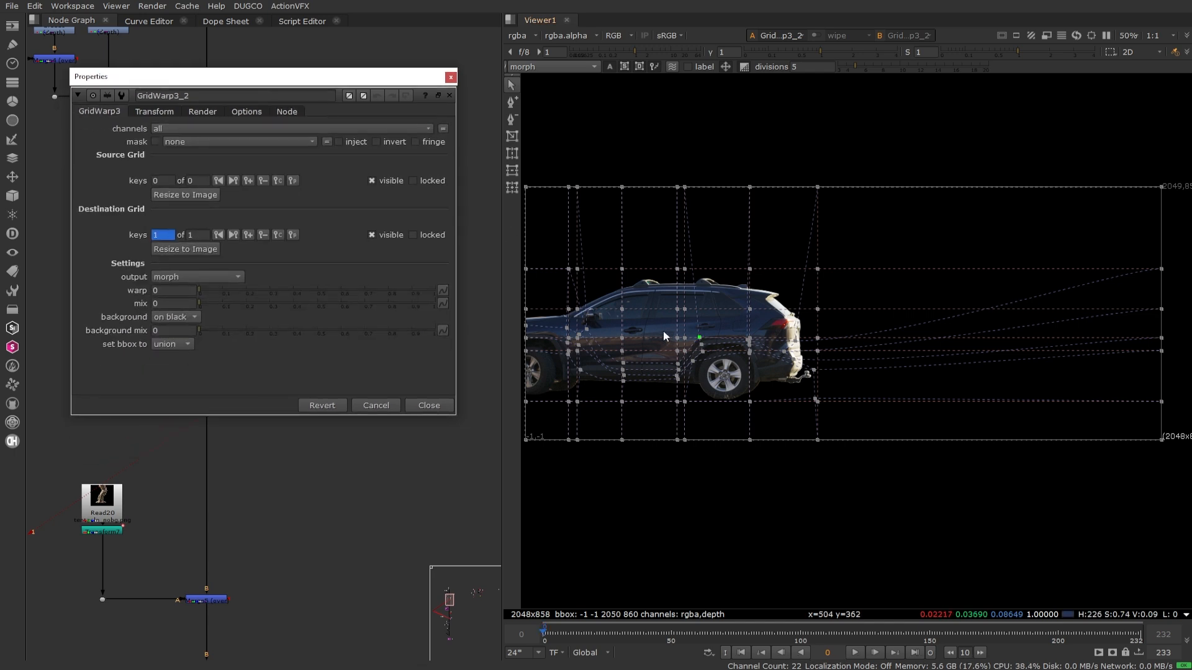
pyautogui.scroll(3, 651, 332)
pyautogui.click(429, 405)
# - Add a GridWarp node fed by Grade12, place it beside GridWarp3_2, and show its result with its grid and settings open
pyautogui.press('Tab')
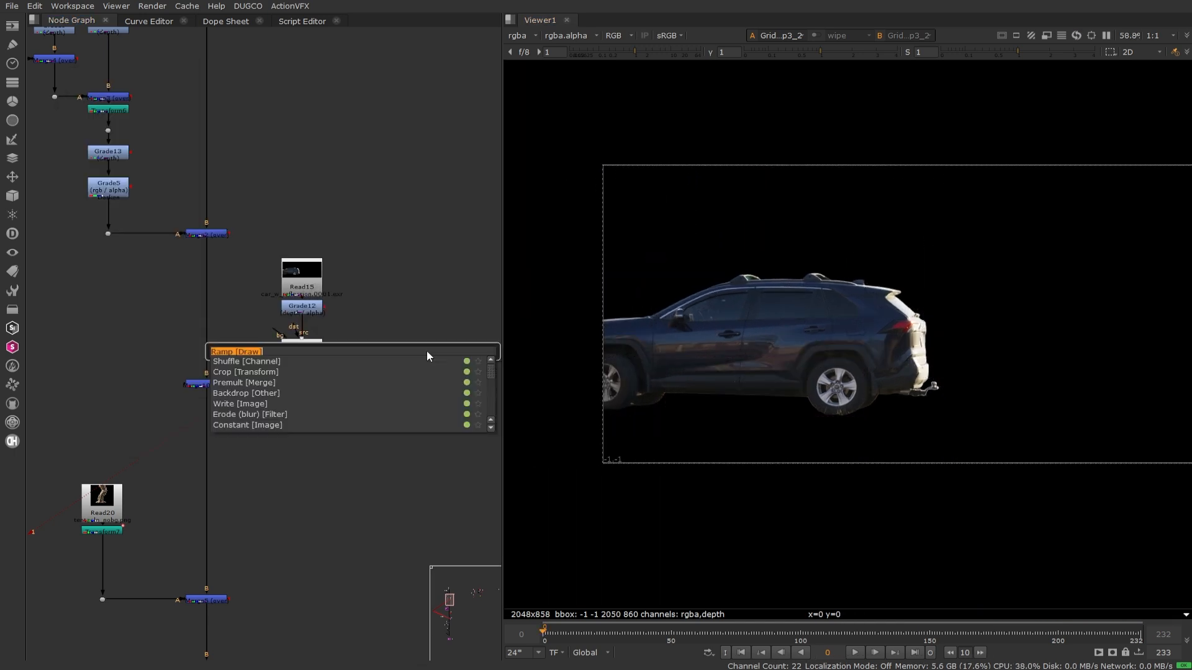
pyautogui.write('grid')
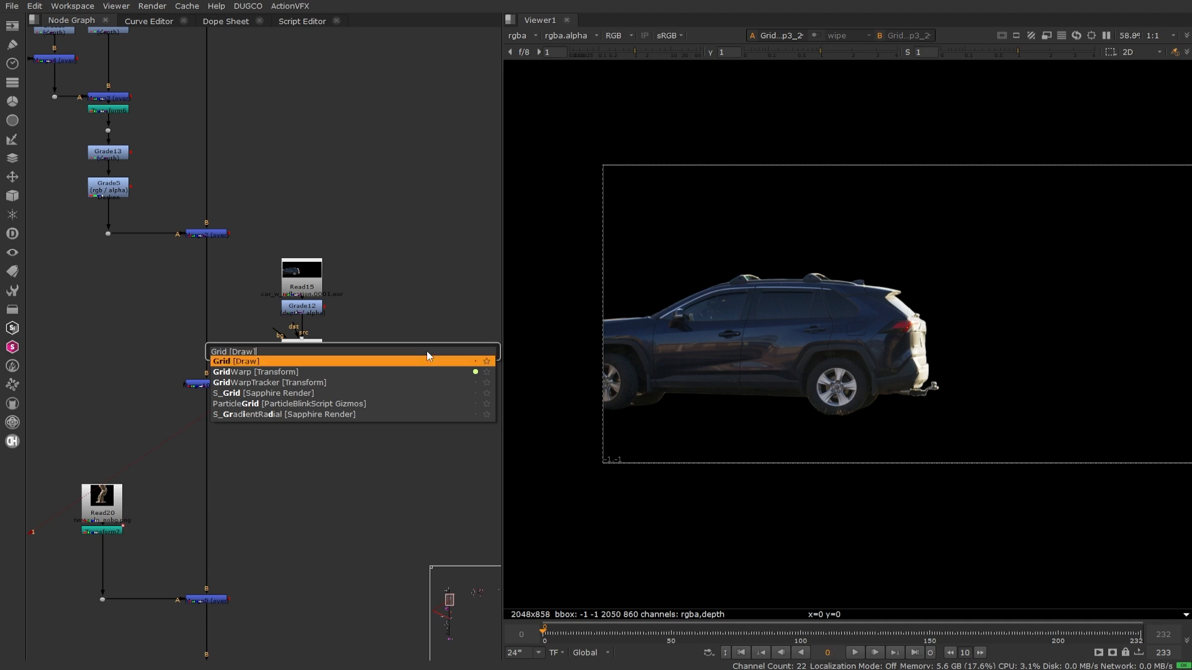
pyautogui.press('Down')
pyautogui.press('Return')
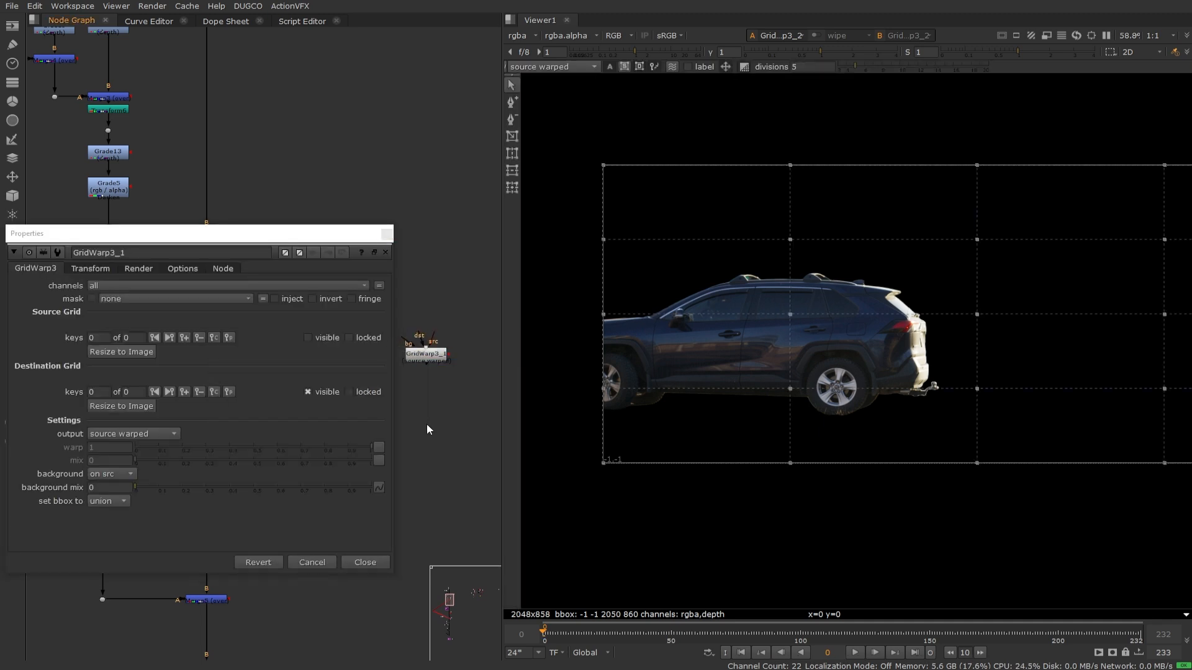
pyautogui.click(365, 562)
pyautogui.moveTo(389, 336); pyautogui.dragTo(311, 310)
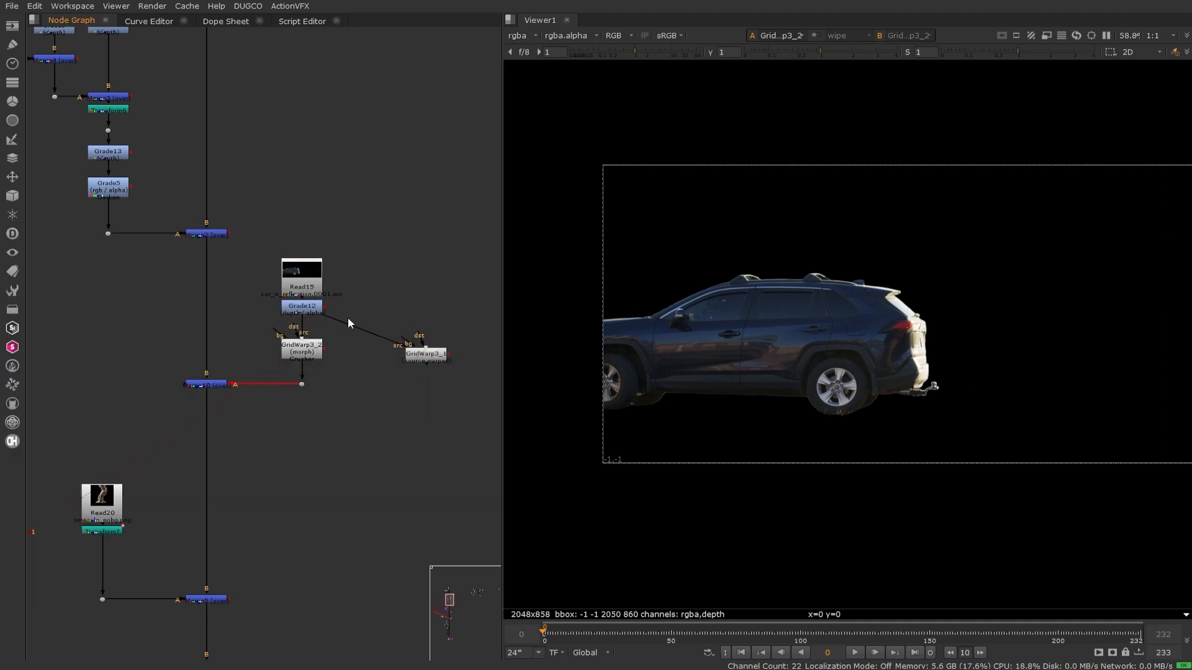
pyautogui.moveTo(424, 358); pyautogui.dragTo(377, 350)
pyautogui.press('1')
pyautogui.doubleClick(381, 350)
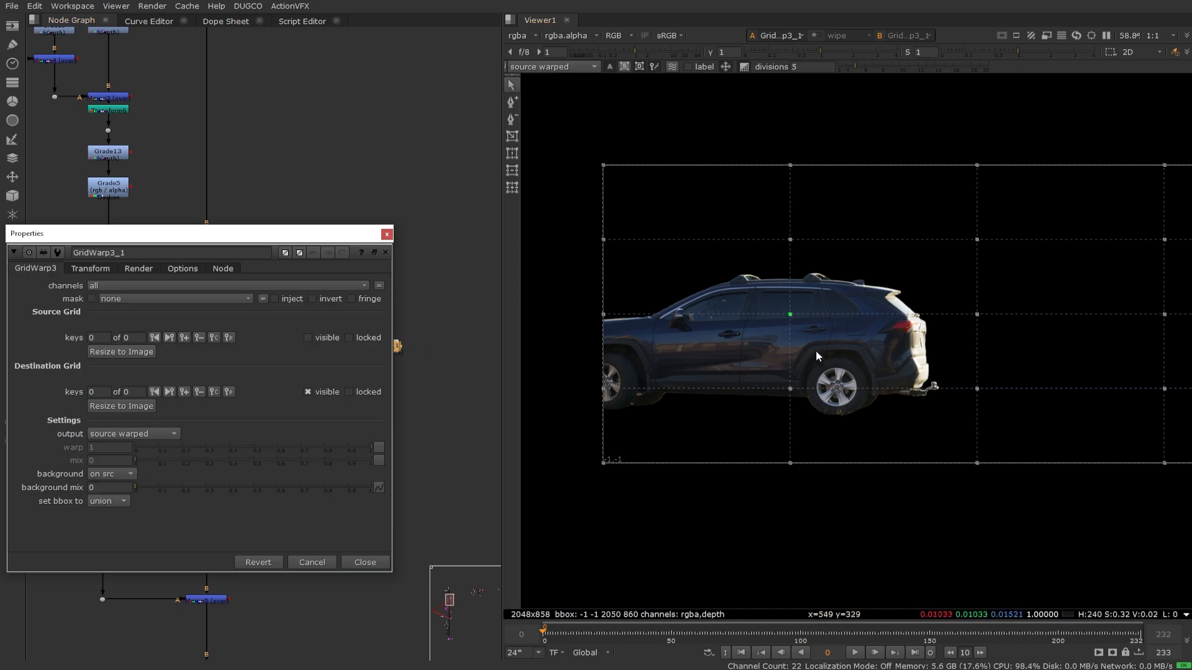
# - Try distorting the car by displacing a default grid point over its side, and undo the changes
pyautogui.moveTo(789, 313); pyautogui.dragTo(652, 345)
pyautogui.moveTo(839, 325); pyautogui.dragTo(736, 260)
pyautogui.hotkey('ctrl', 'z')
pyautogui.hotkey('ctrl', 'z')
pyautogui.hotkey('ctrl', 'z')
pyautogui.hotkey('ctrl', 'z')
pyautogui.hotkey('ctrl', 'z')
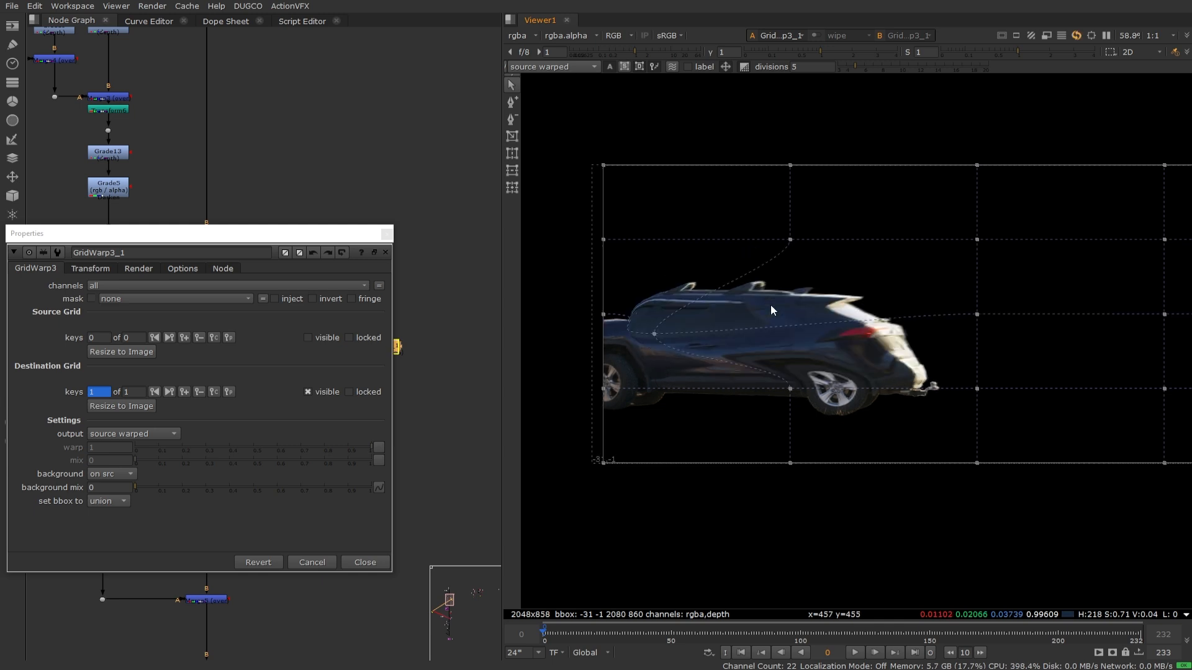
# - Delete the new warp's default interior grid lines, leaving only the vertical line behind the car
pyautogui.click(511, 118)
pyautogui.click(805, 312)
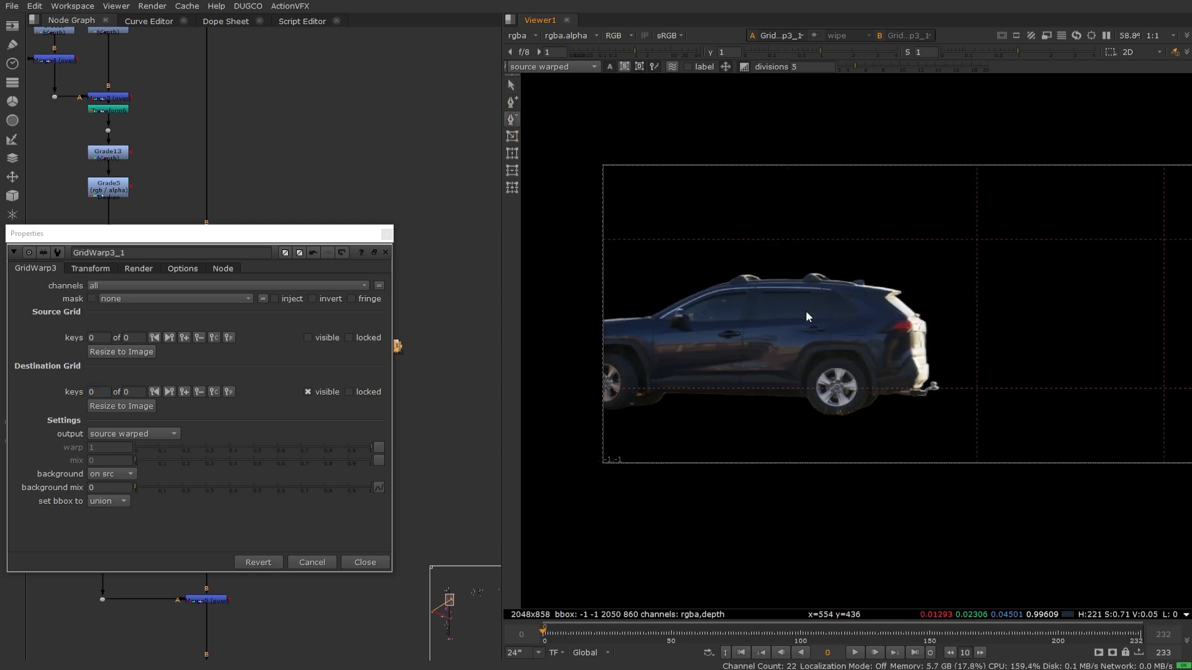
pyautogui.moveTo(1185, 336); pyautogui.dragTo(1078, 337, button='middle')
pyautogui.click(978, 389)
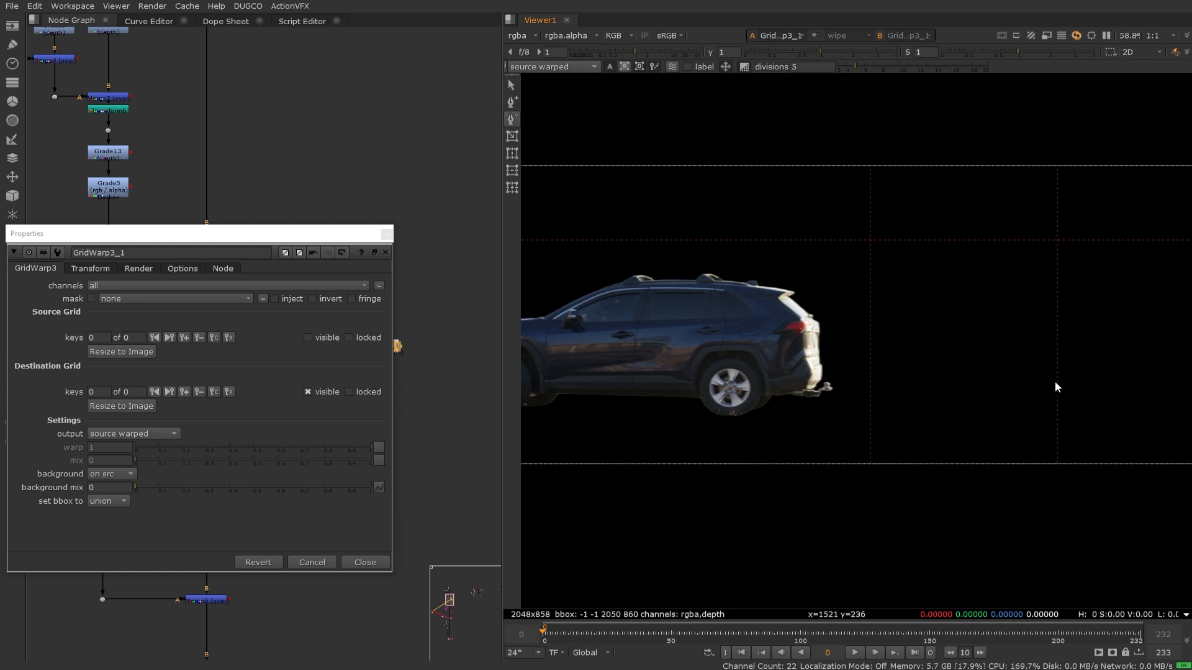
pyautogui.click(1056, 381)
pyautogui.moveTo(896, 290); pyautogui.dragTo(1009, 298, button='middle')
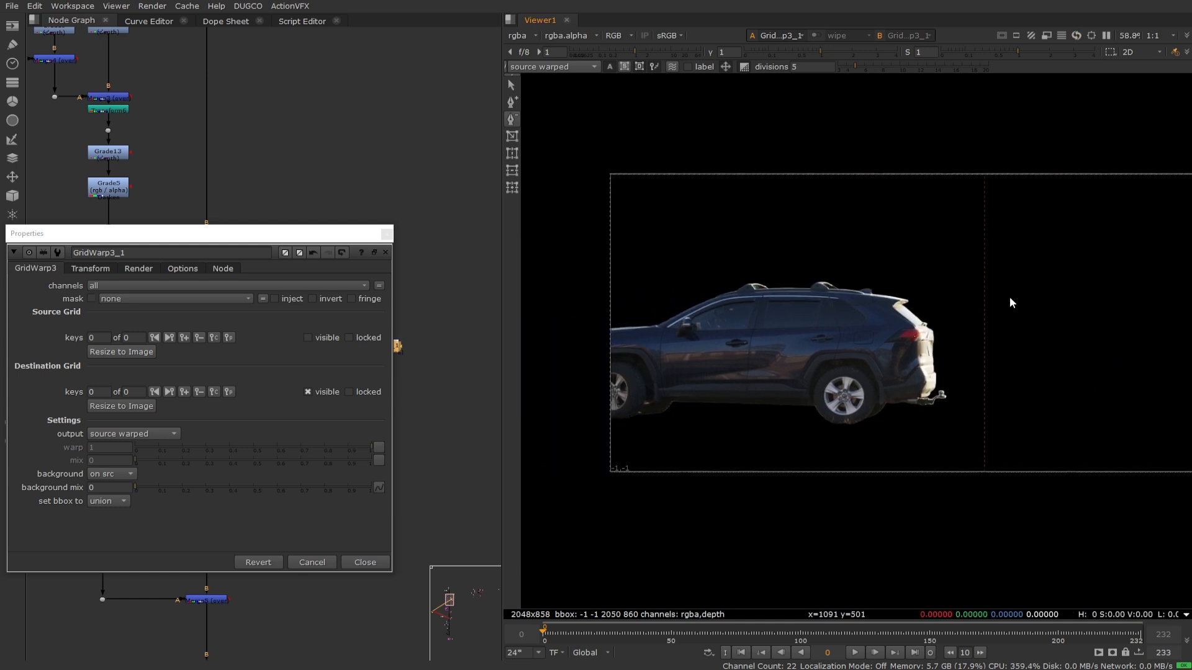
# - Add a vertical grid line at the car's rear and horizontal lines above the roof and below the wheels, replacing the leftover default line
pyautogui.click(511, 101)
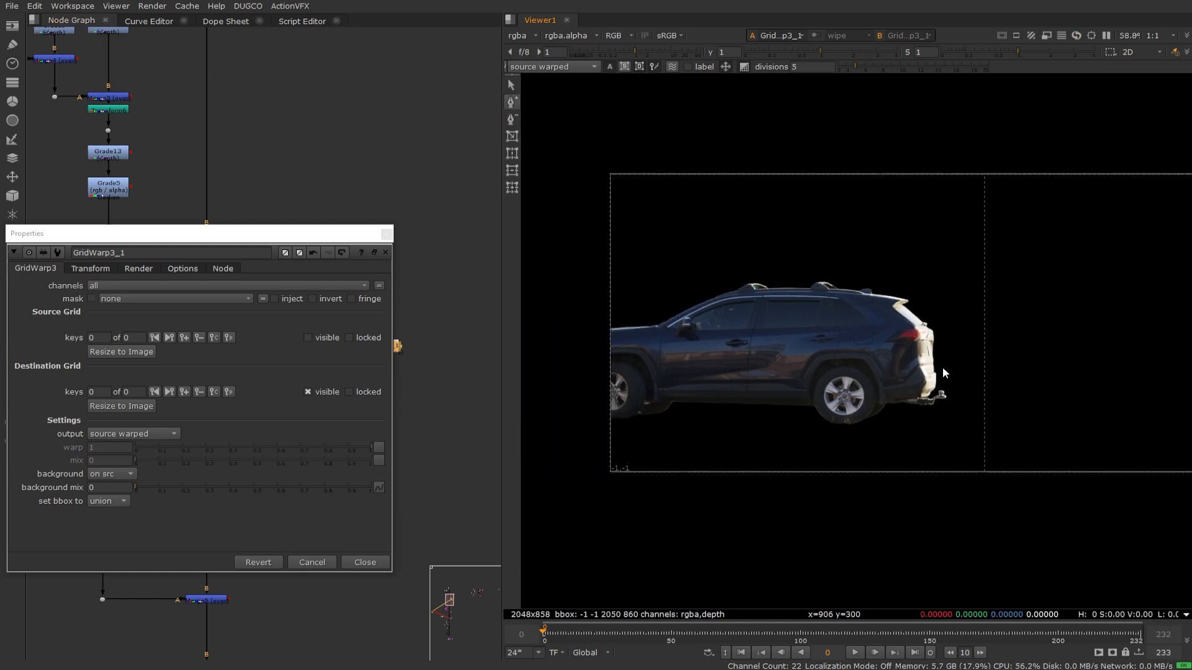
pyautogui.click(936, 175)
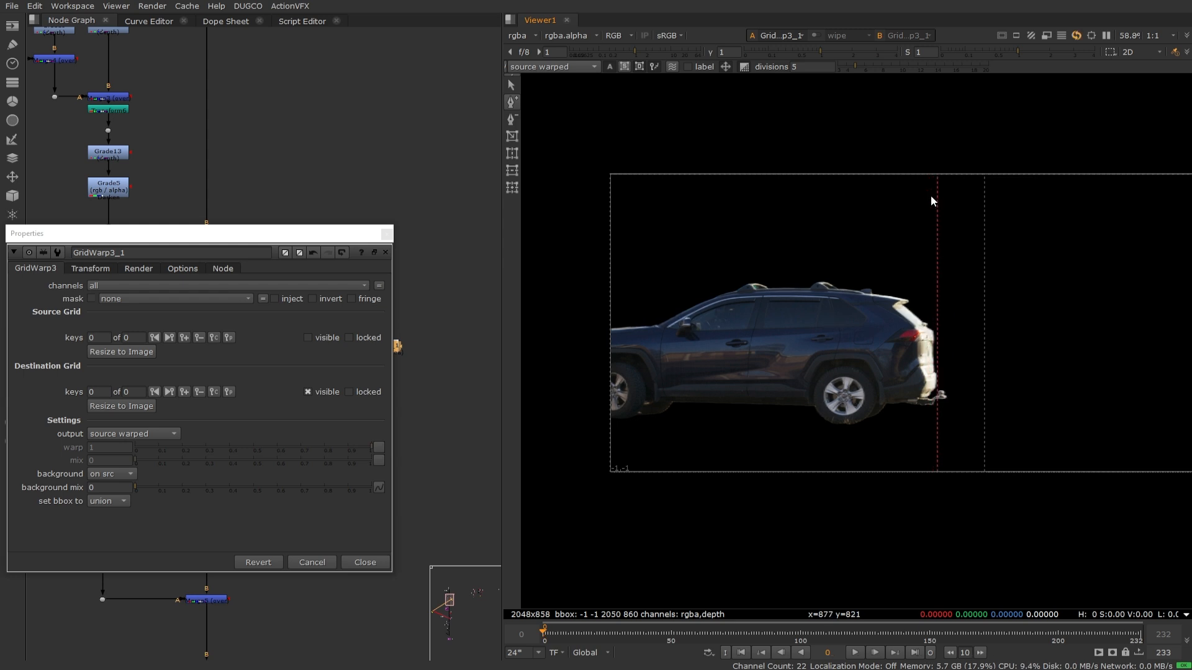
pyautogui.click(936, 274)
pyautogui.click(936, 426)
pyautogui.click(512, 118)
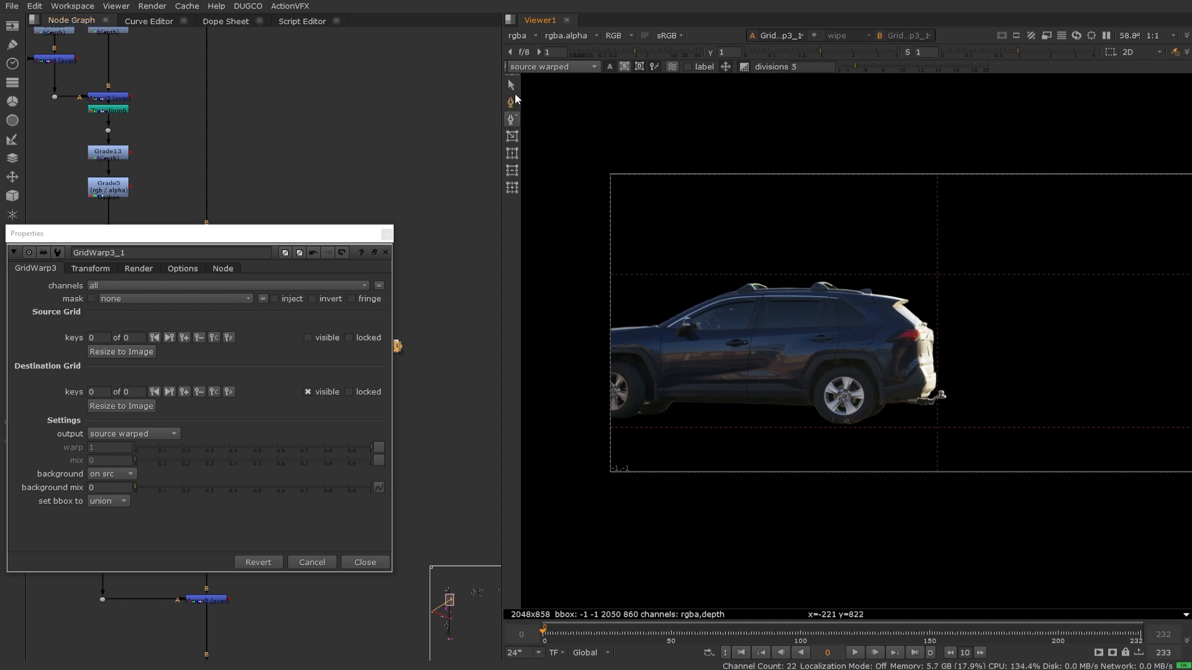
# - Add vertical grid lines near the hood, at the front door and on both sides of the rear wheel, plus a horizontal line through the doors
pyautogui.click(657, 276)
pyautogui.click(658, 356)
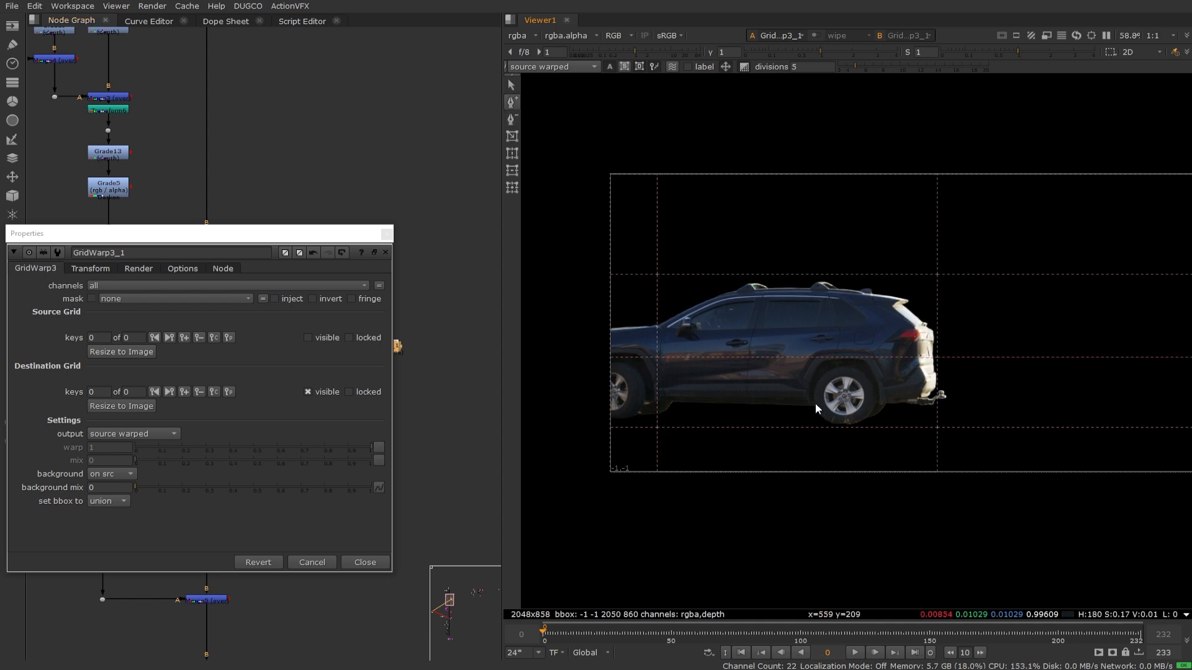
pyautogui.click(811, 427)
pyautogui.click(867, 383)
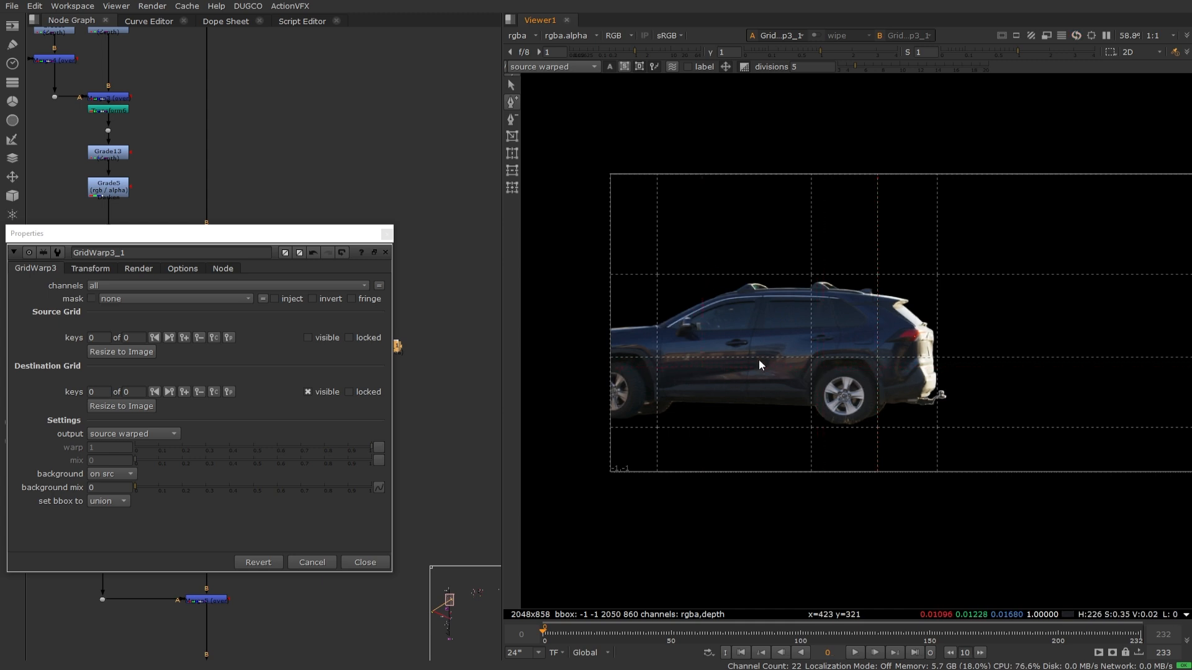
pyautogui.click(737, 360)
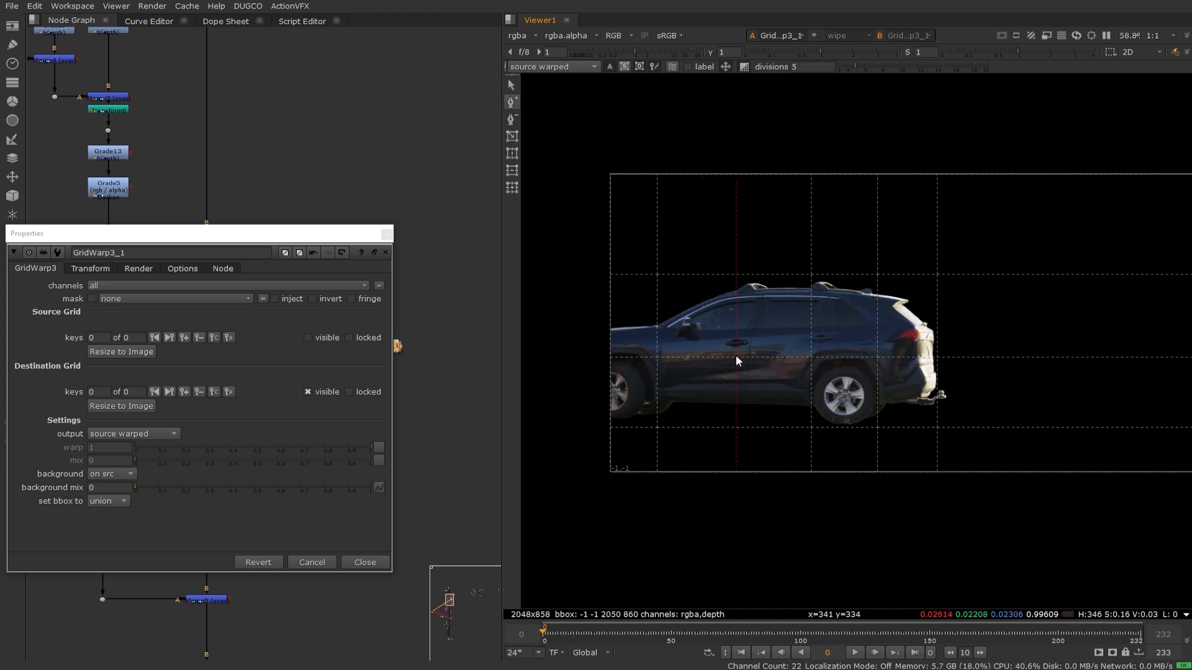
# - Crush the car's body by pulling the front-door grid point and the points along the roofline and hood downward
pyautogui.click(511, 85)
pyautogui.moveTo(736, 357); pyautogui.dragTo(738, 399)
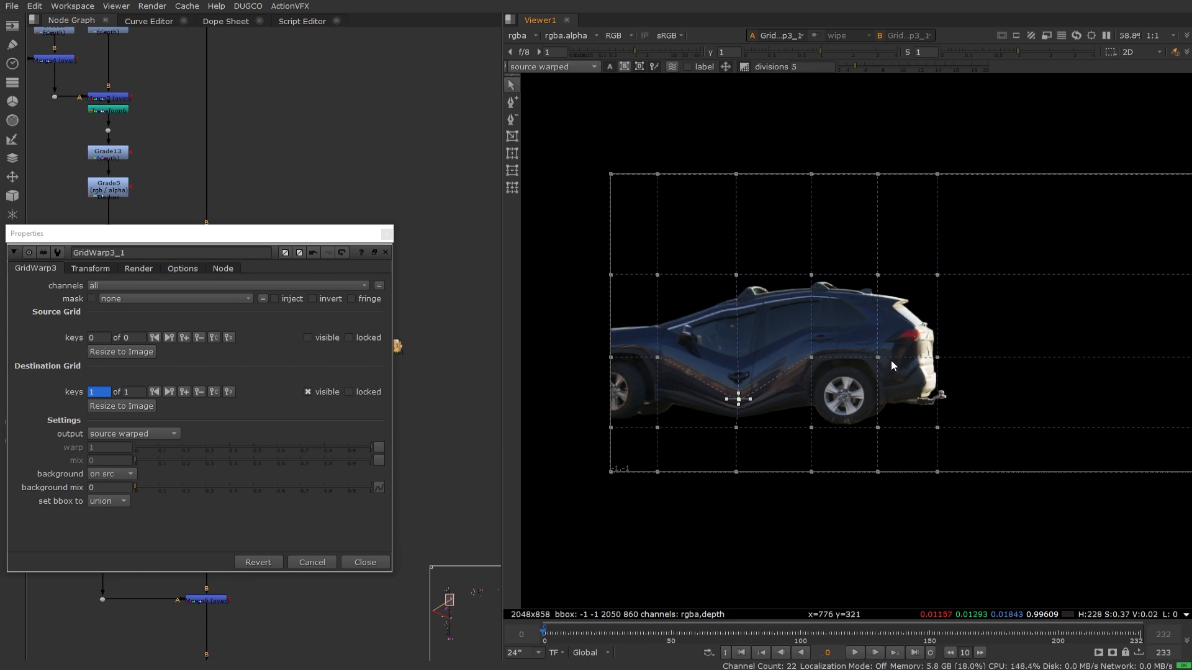
pyautogui.moveTo(735, 274); pyautogui.dragTo(736, 358)
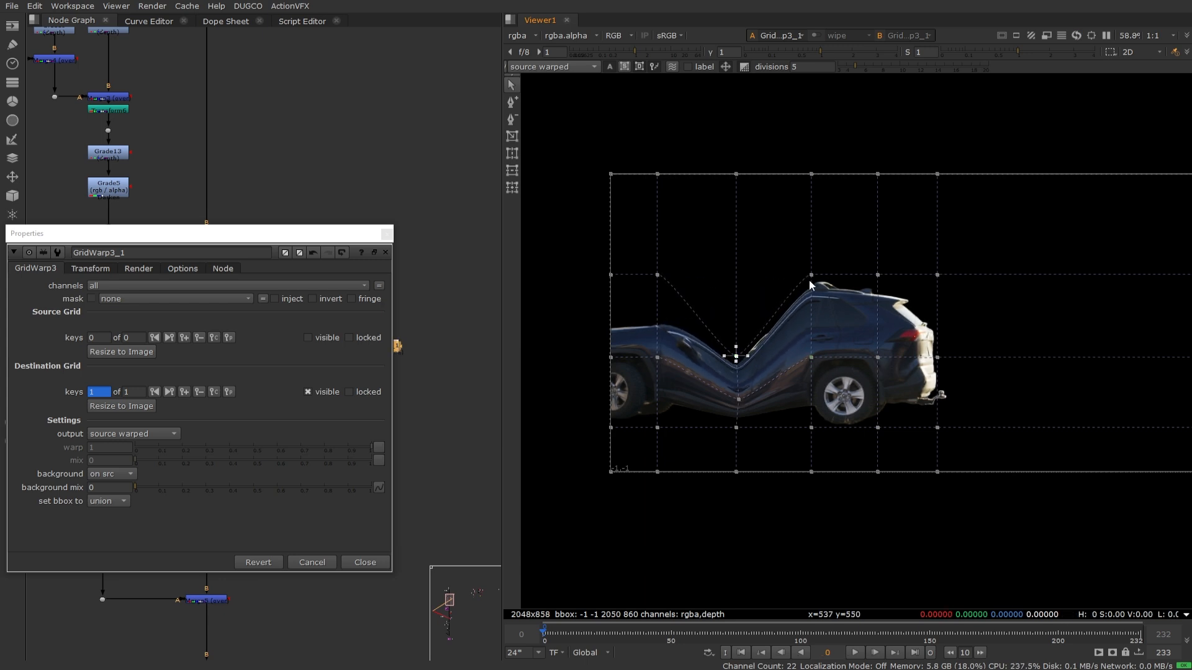
pyautogui.moveTo(813, 276); pyautogui.dragTo(820, 326)
pyautogui.moveTo(878, 275); pyautogui.dragTo(878, 332)
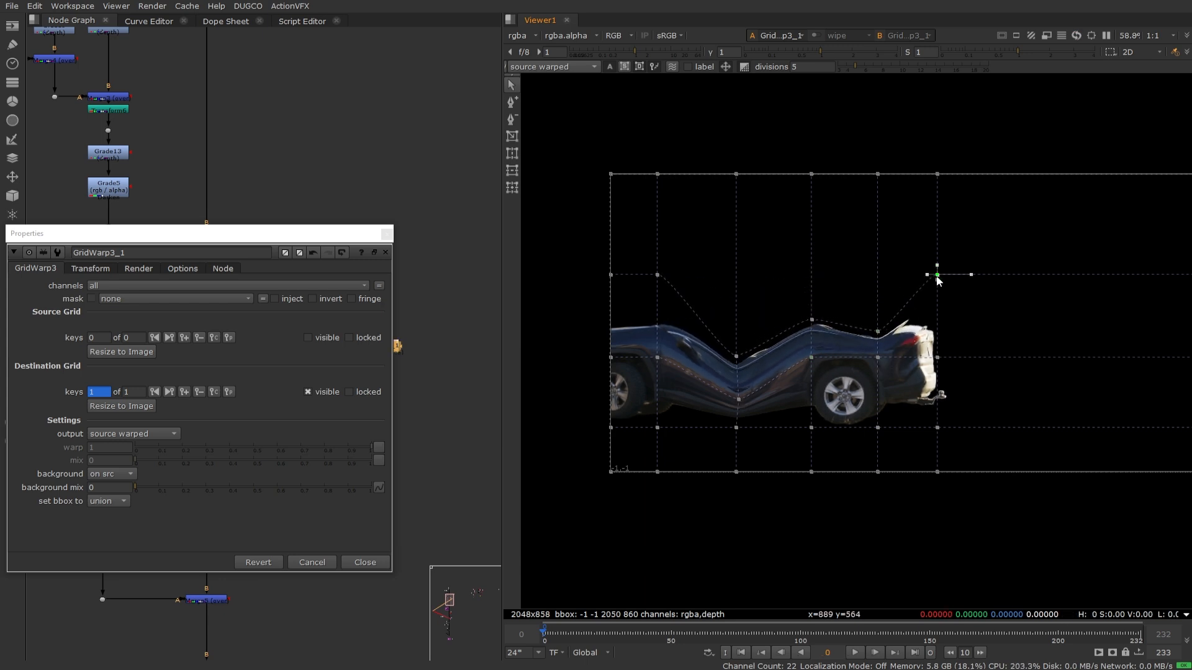
pyautogui.moveTo(937, 275); pyautogui.dragTo(937, 323)
pyautogui.moveTo(657, 275); pyautogui.dragTo(651, 339)
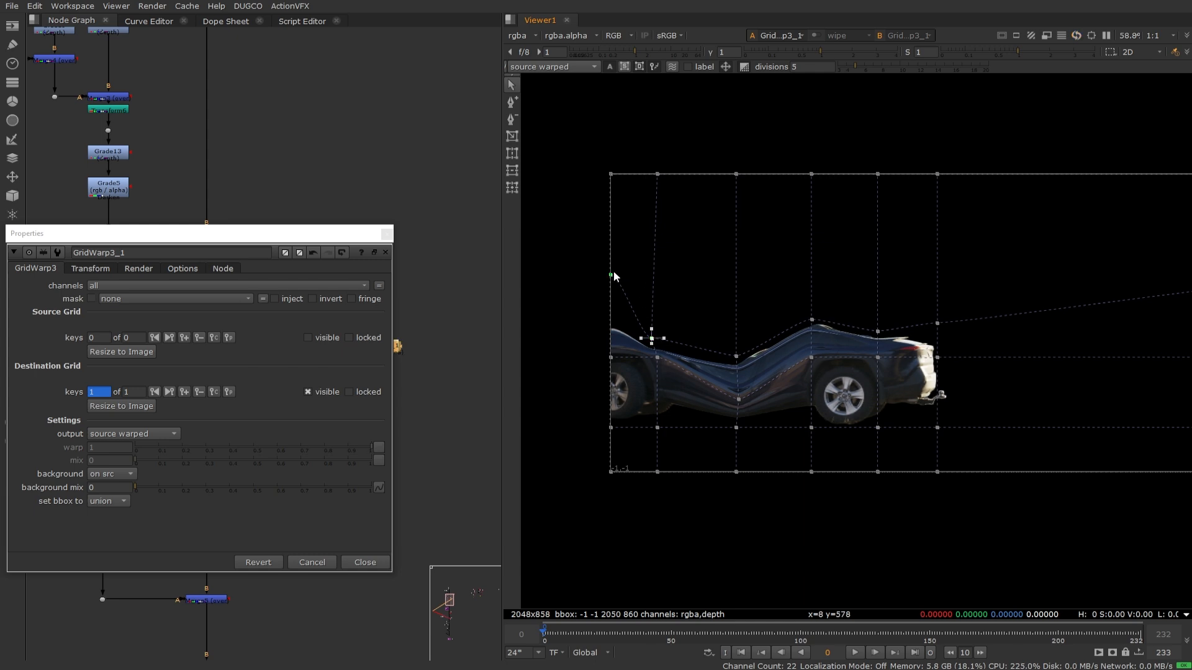
pyautogui.moveTo(612, 275); pyautogui.dragTo(607, 334)
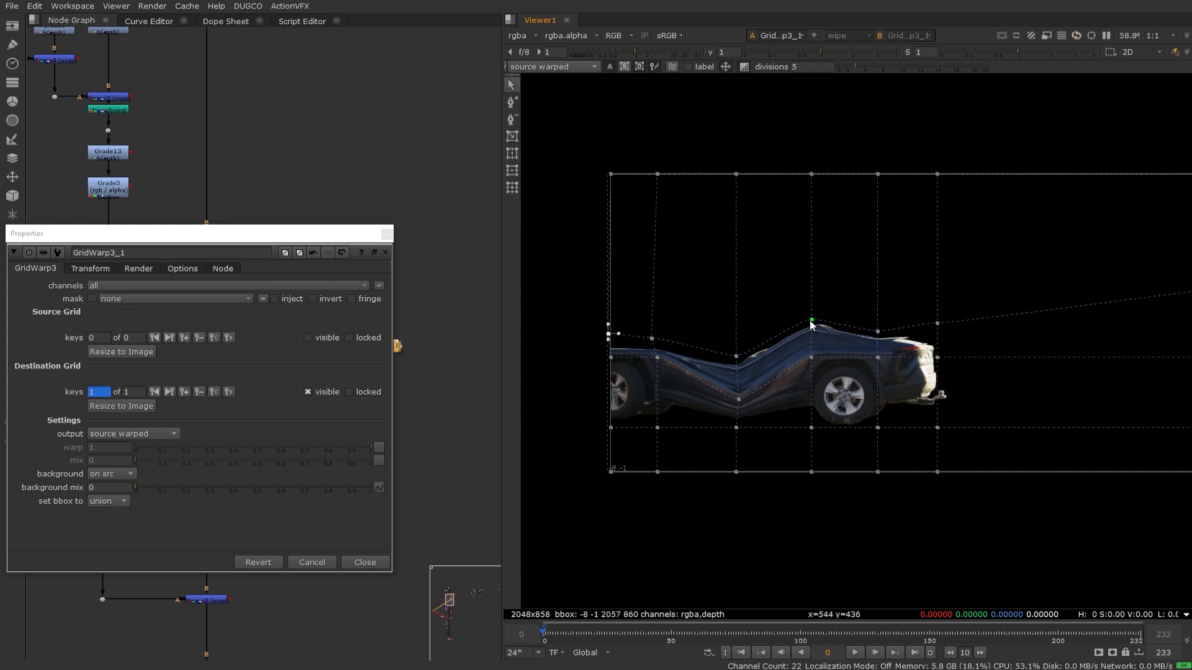
# - Flatten the crushed rear roof by lowering its grid points slightly, and raise the lower front-door point a little
pyautogui.moveTo(811, 320); pyautogui.dragTo(811, 332)
pyautogui.moveTo(736, 399); pyautogui.dragTo(736, 395)
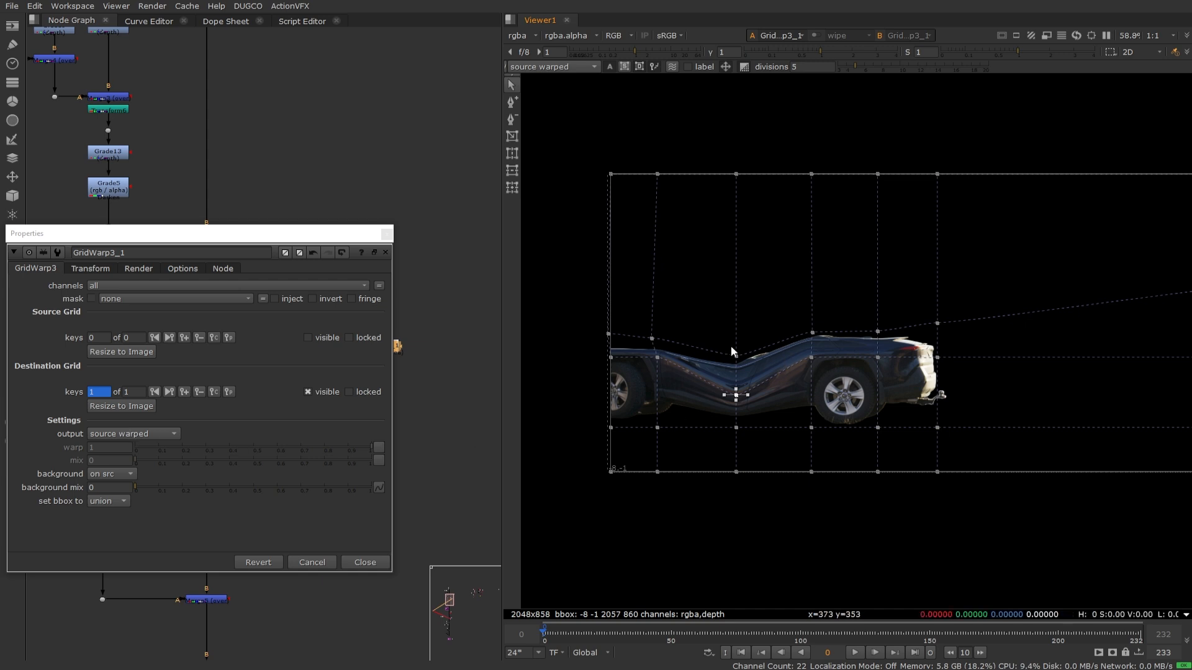
pyautogui.moveTo(937, 323); pyautogui.dragTo(937, 331)
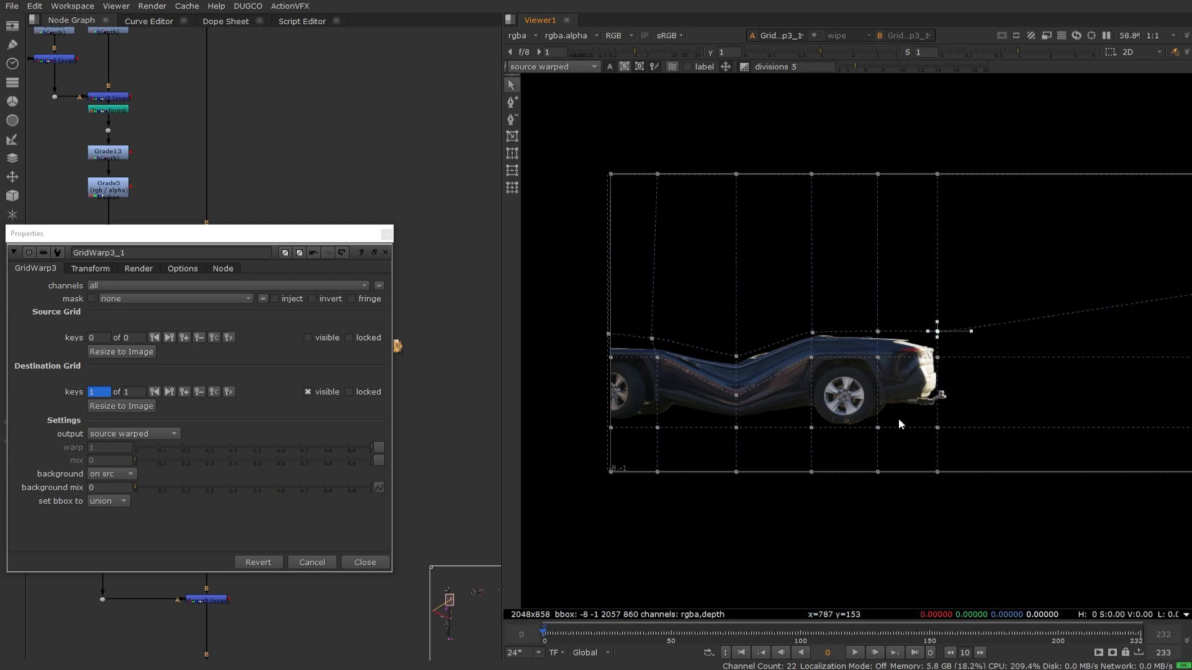
# - Switch the test warp's output to morph and sweep the warp amount, ending at 0 with the car undistorted
pyautogui.click(120, 433)
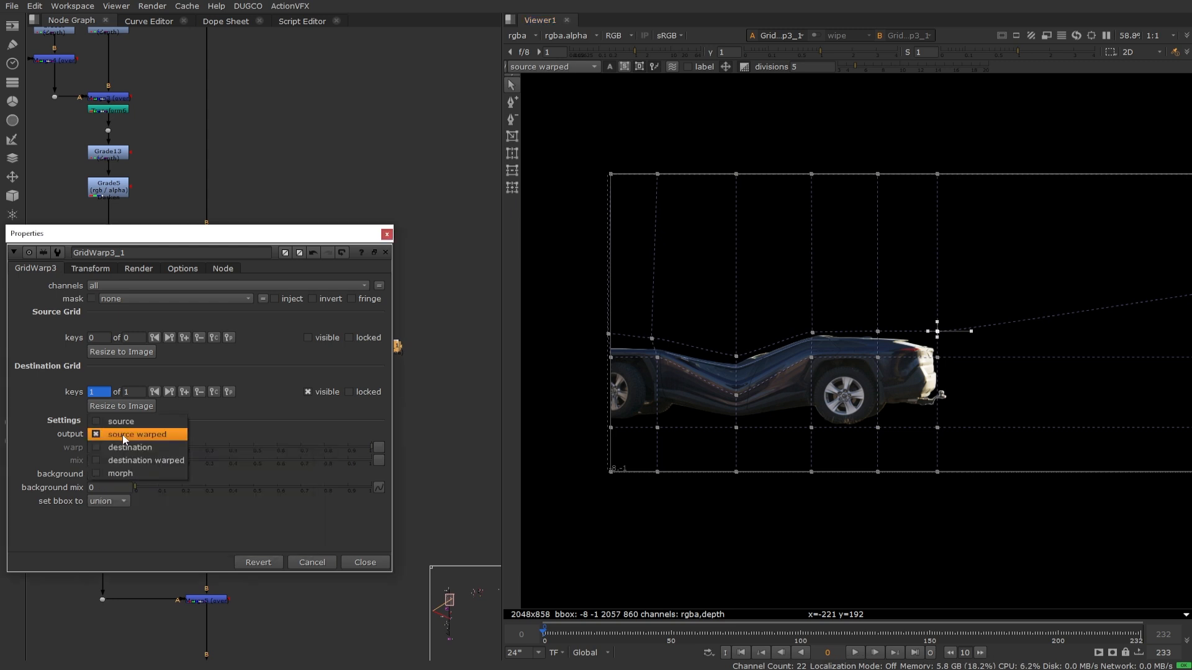
pyautogui.click(137, 474)
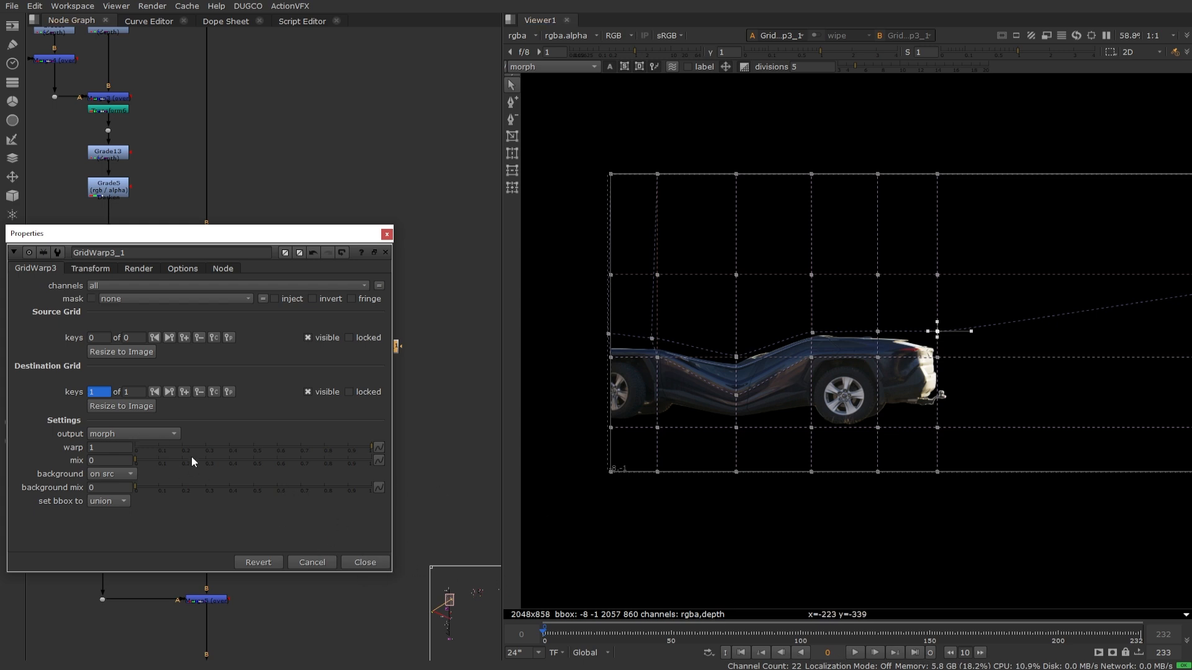
pyautogui.moveTo(360, 444); pyautogui.dragTo(250, 445)
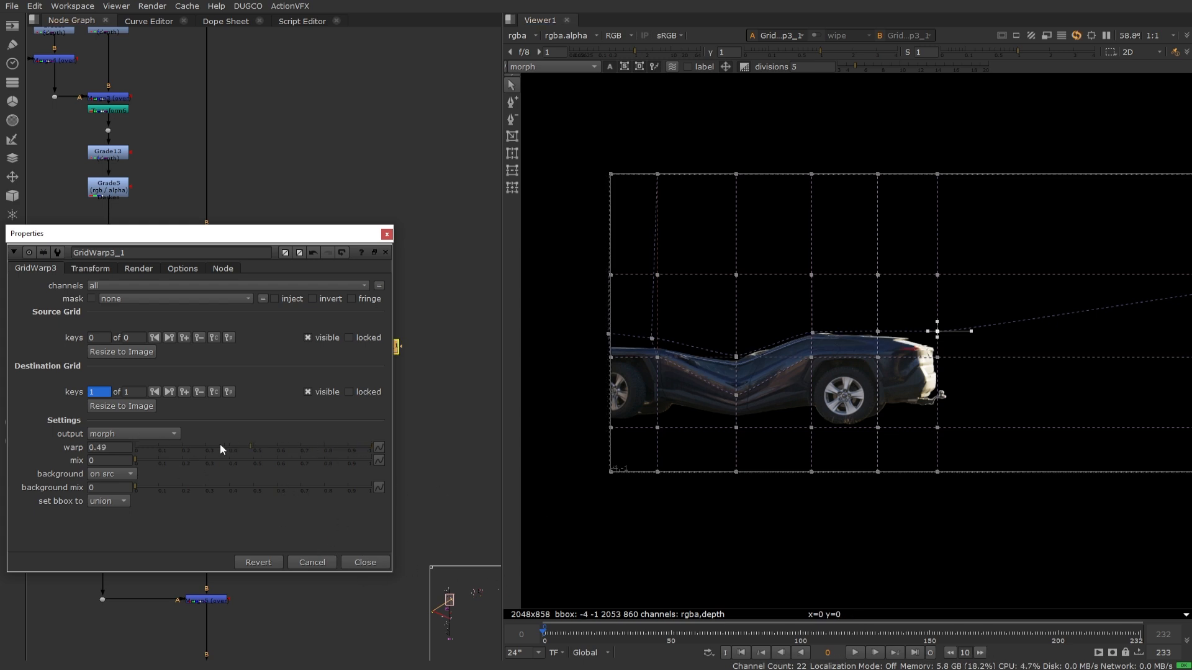
pyautogui.moveTo(159, 448); pyautogui.dragTo(537, 449)
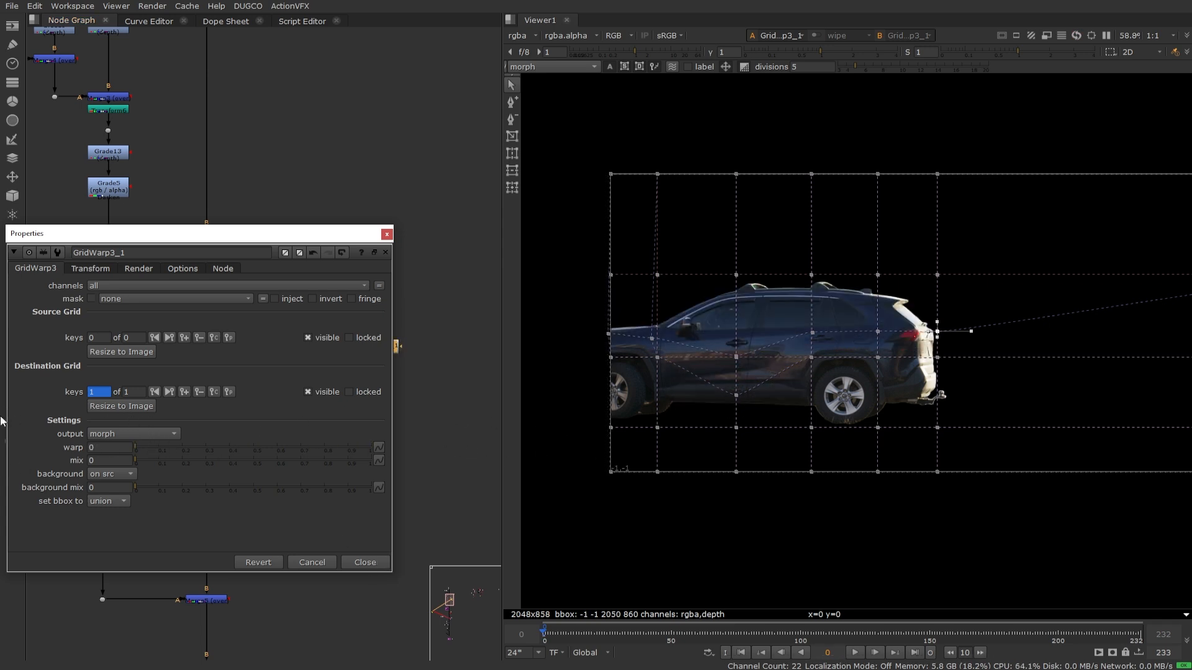
# - Delete the test GridWarp node and show GridWarp3_2 in the viewer again
pyautogui.click(383, 563)
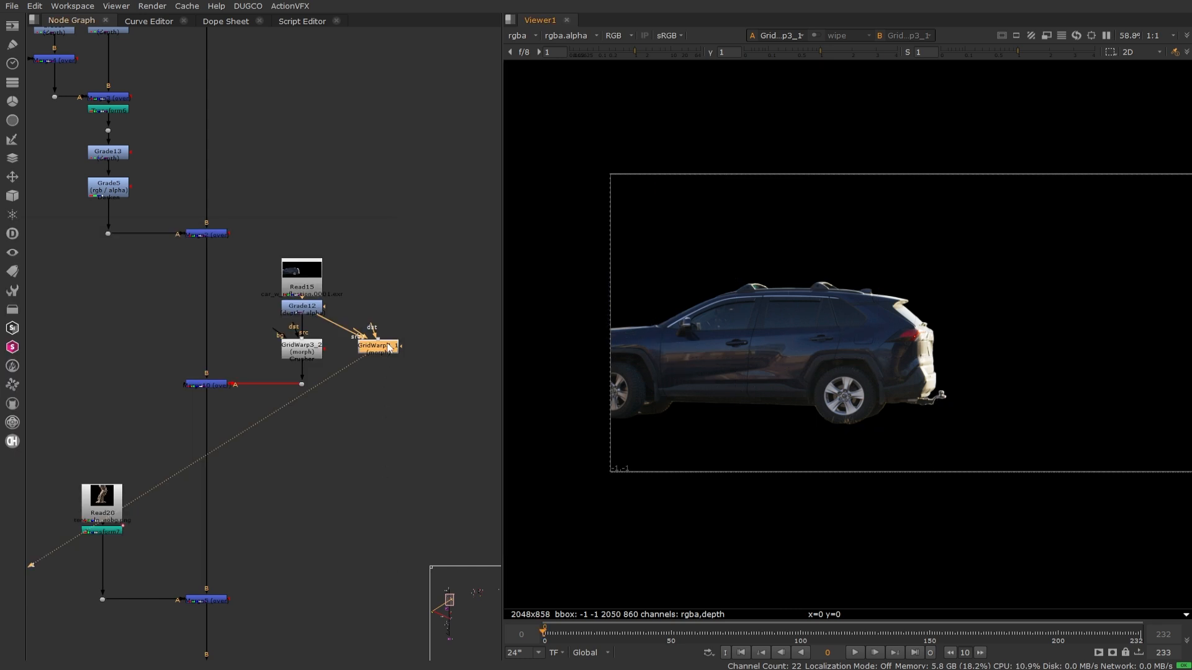
pyautogui.press('Delete')
pyautogui.click(307, 344)
pyautogui.press('1')
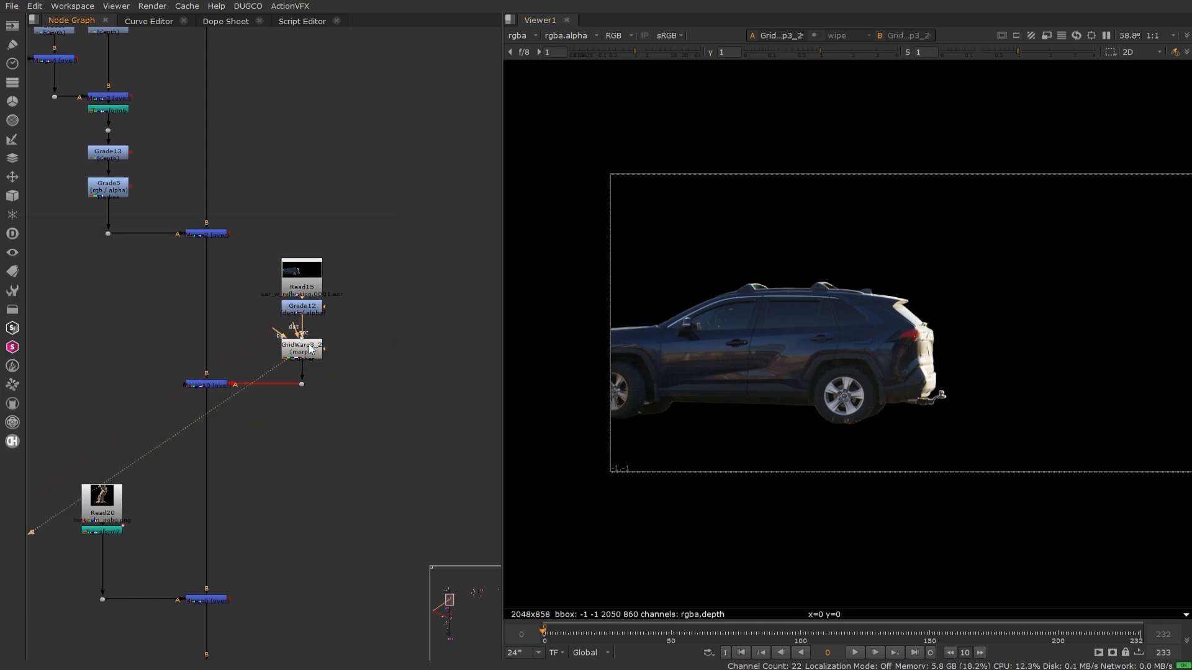
# - Open GridWarp3_2's settings and raise its warp amount to 1 to show the fully crushed car
pyautogui.doubleClick(307, 344)
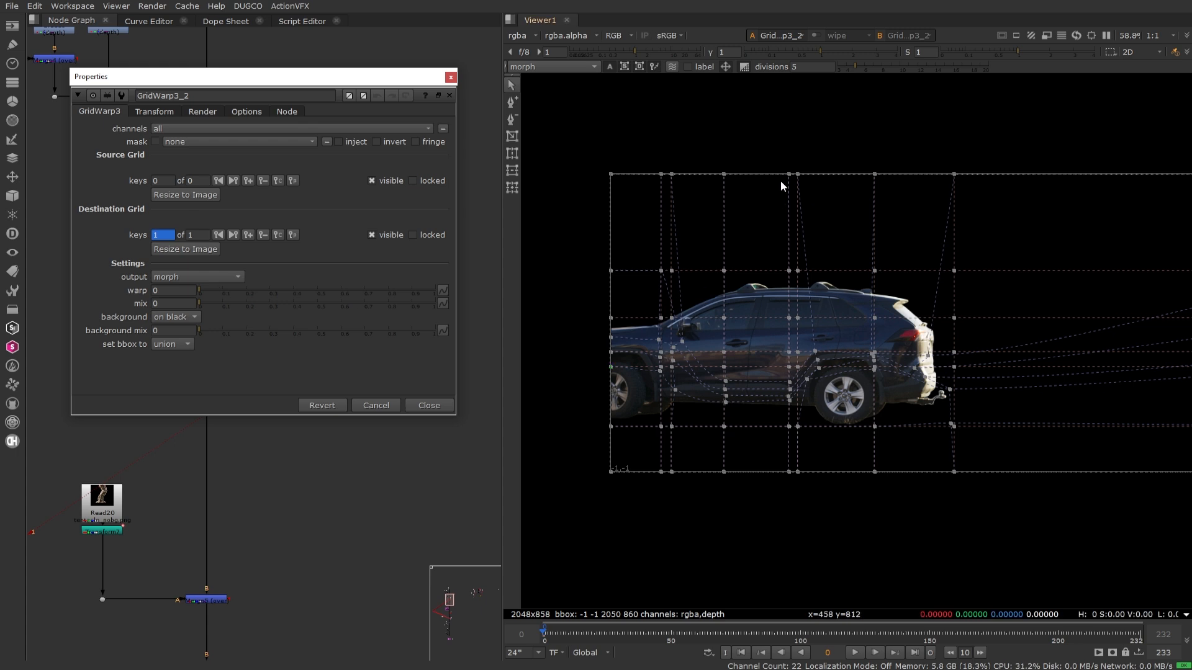
pyautogui.click(792, 167)
pyautogui.press('o')
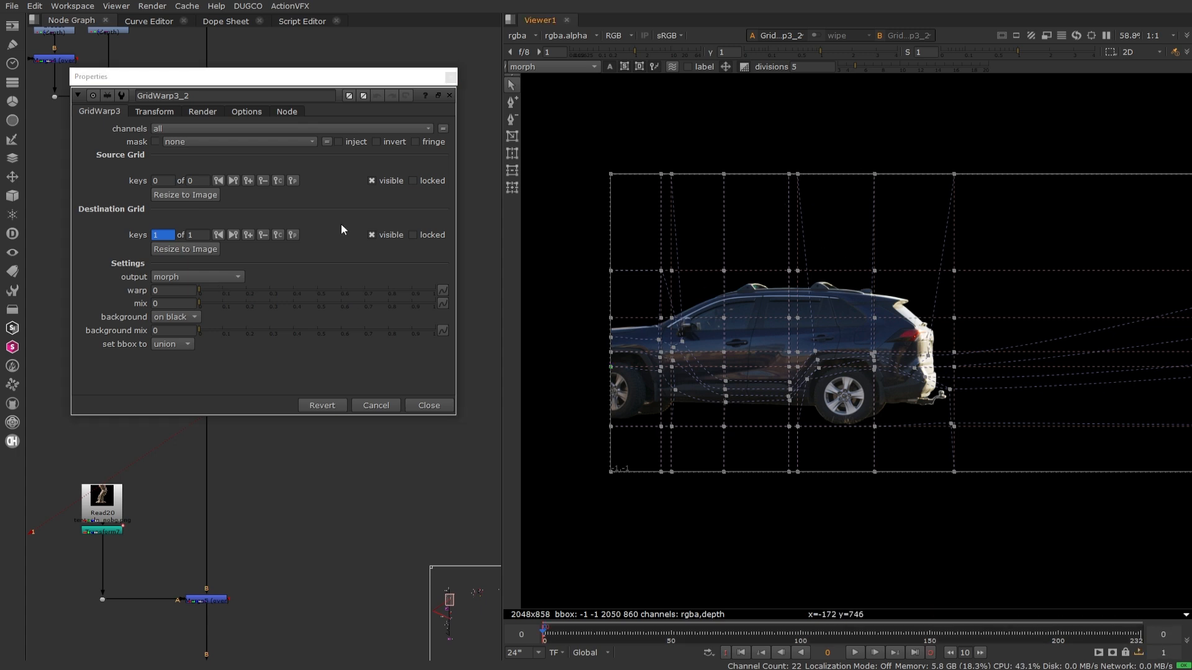
pyautogui.moveTo(216, 289); pyautogui.dragTo(575, 299)
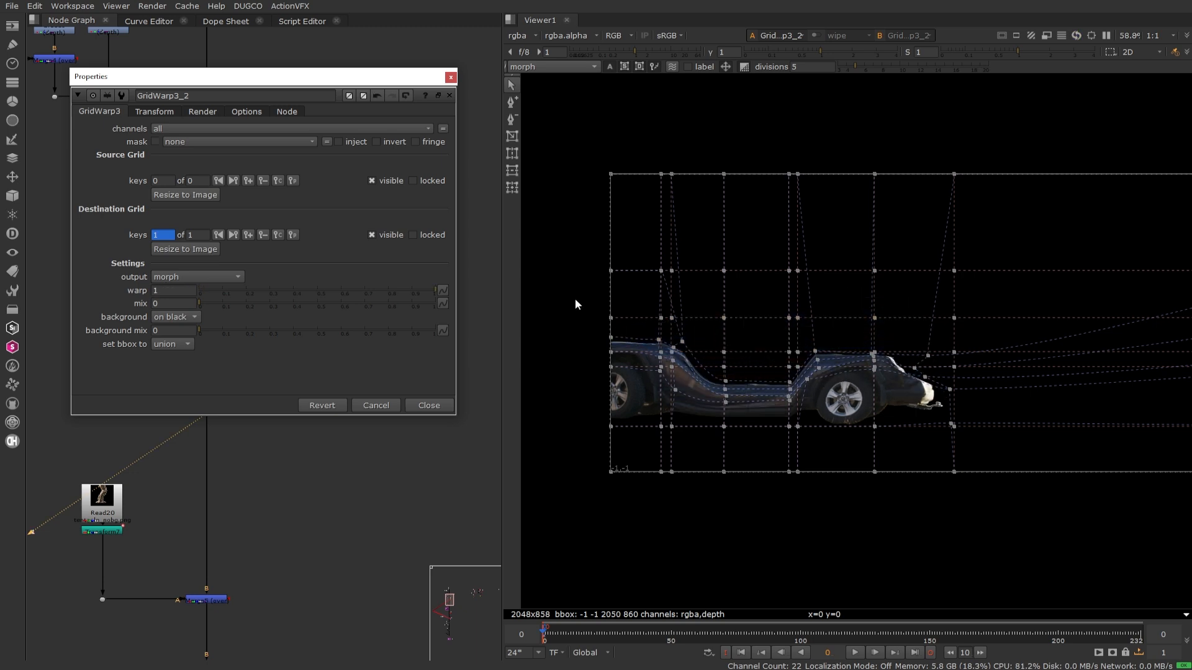
# - Set GridWarp3_2's warp amount to 0 and close its settings
pyautogui.click(430, 406)
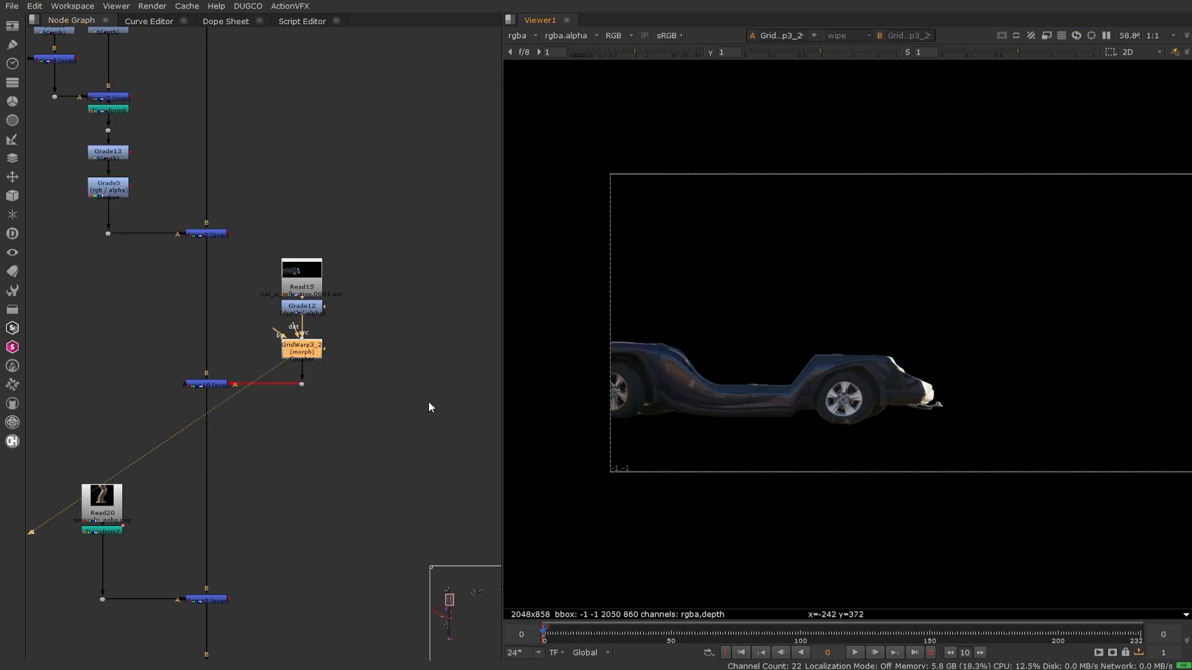
pyautogui.click(303, 289)
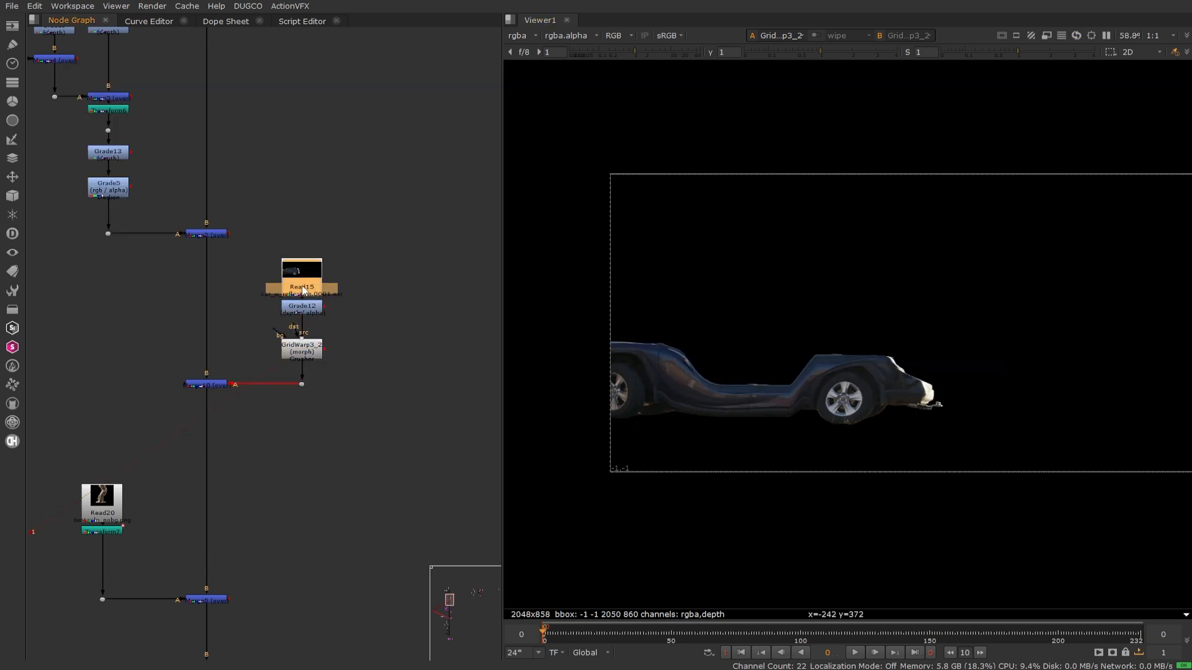
pyautogui.doubleClick(299, 355)
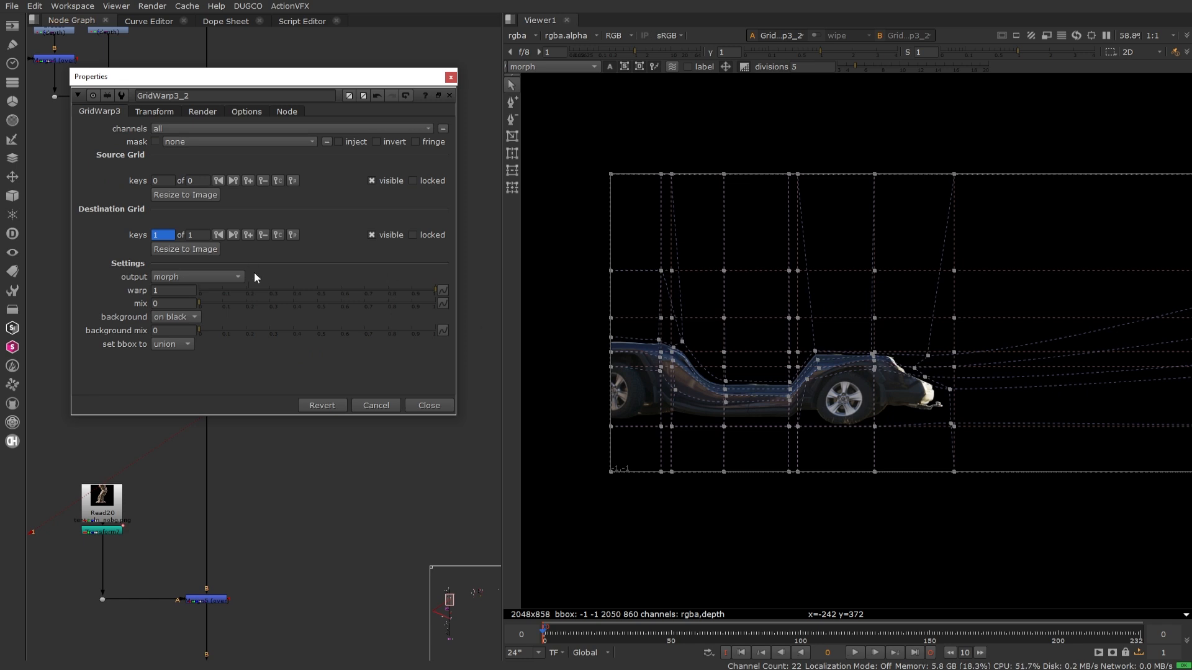
pyautogui.moveTo(203, 291); pyautogui.dragTo(197, 292)
pyautogui.click(429, 410)
# - View the composite at the car merge Merge10, at Merge21 at the end of the fog section, and at Merge1 below it
pyautogui.click(216, 384)
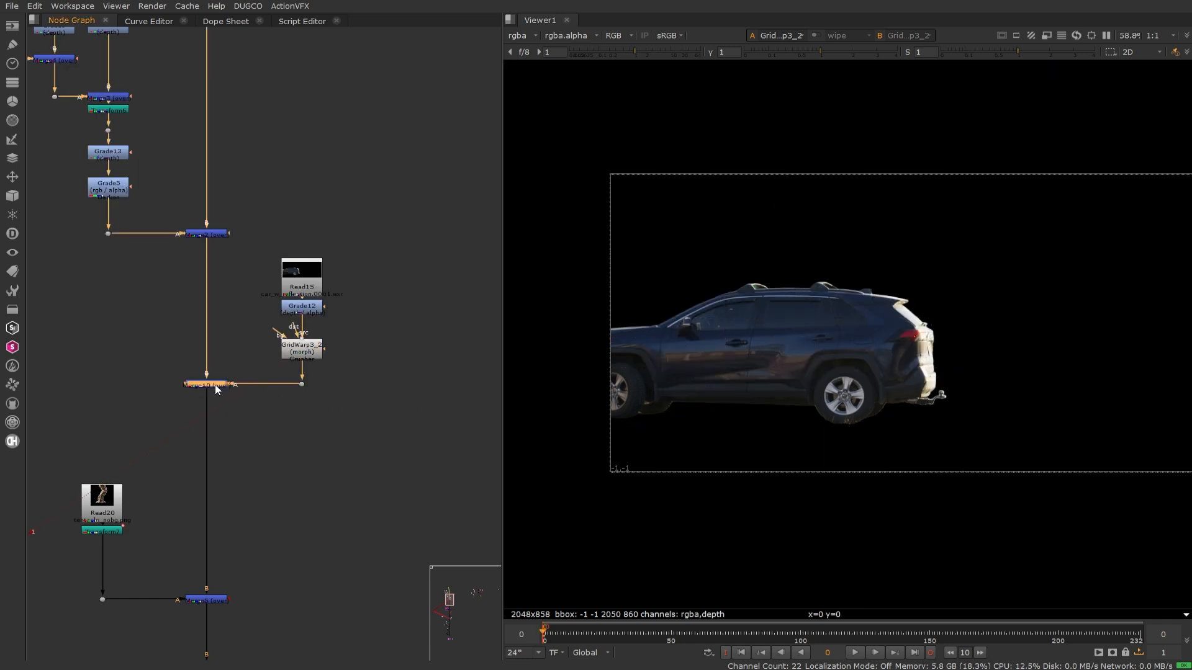
pyautogui.press('1')
pyautogui.scroll(-3, 252, 398)
pyautogui.click(318, 439)
pyautogui.moveTo(317, 438); pyautogui.dragTo(396, 169, button='middle')
pyautogui.moveTo(354, 373); pyautogui.dragTo(350, 165, button='middle')
pyautogui.moveTo(350, 442); pyautogui.dragTo(341, 239, button='middle')
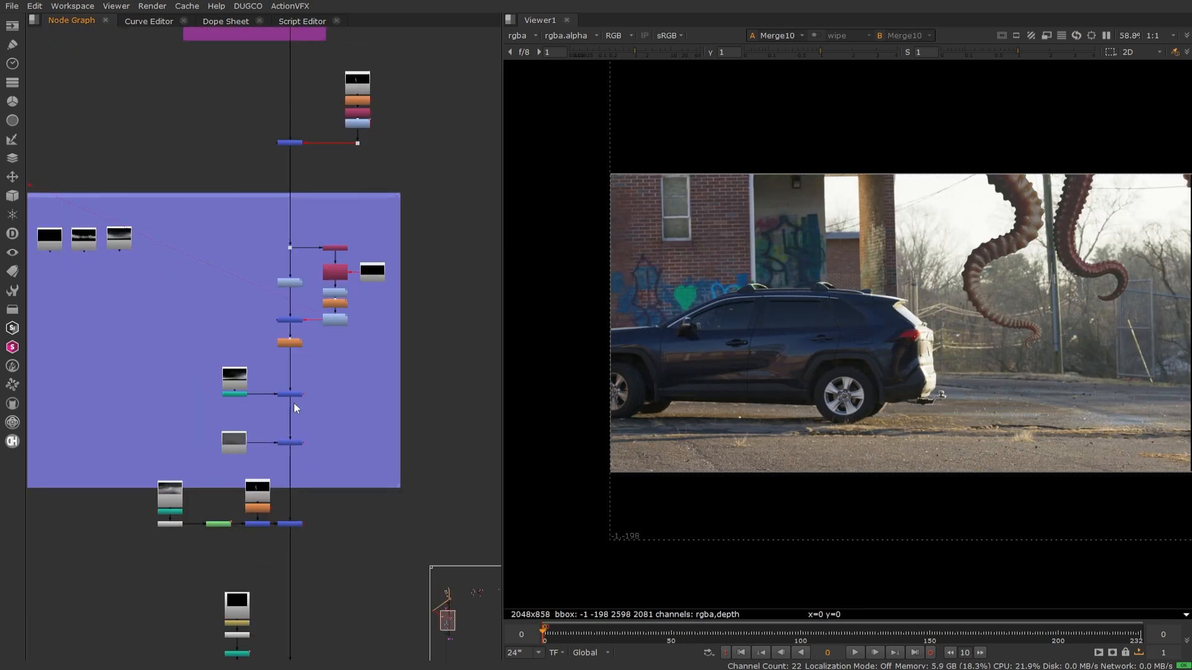
pyautogui.click(293, 444)
pyautogui.press('1')
pyautogui.click(330, 386)
pyautogui.click(285, 523)
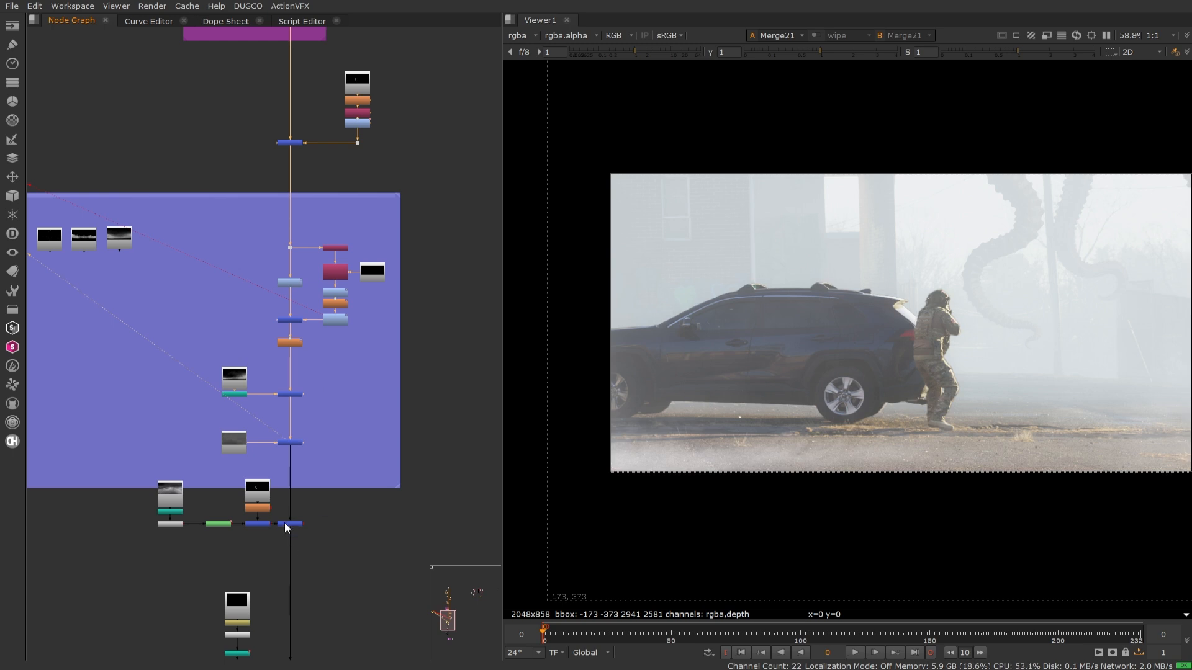
pyautogui.press('1')
pyautogui.click(375, 413)
# - Set GridWarp3_2's warp amount to 1, go to frame 180 in the foggy composite, and close the settings
pyautogui.moveTo(386, 129)
pyautogui.mouseDown(button='middle')
pyautogui.moveTo(347, 396)
pyautogui.moveTo(351, 537)
pyautogui.mouseUp(button='middle')
pyautogui.moveTo(325, 277); pyautogui.dragTo(332, 452, button='middle')
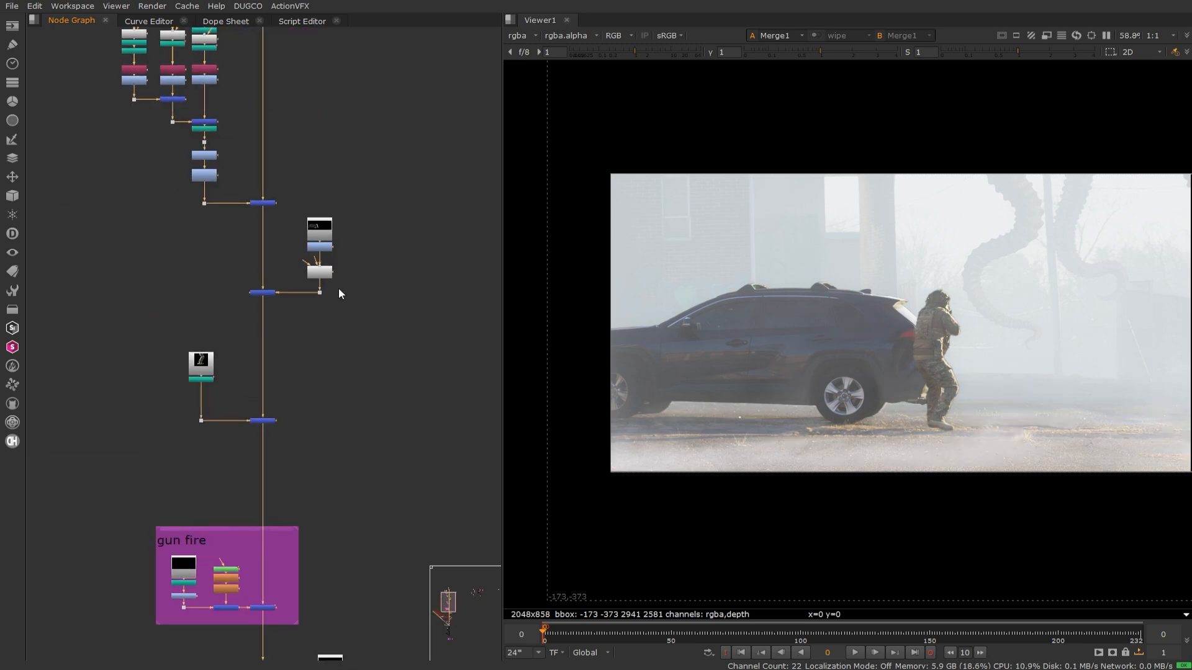
pyautogui.scroll(3, 304, 239)
pyautogui.click(344, 296)
pyautogui.doubleClick(344, 297)
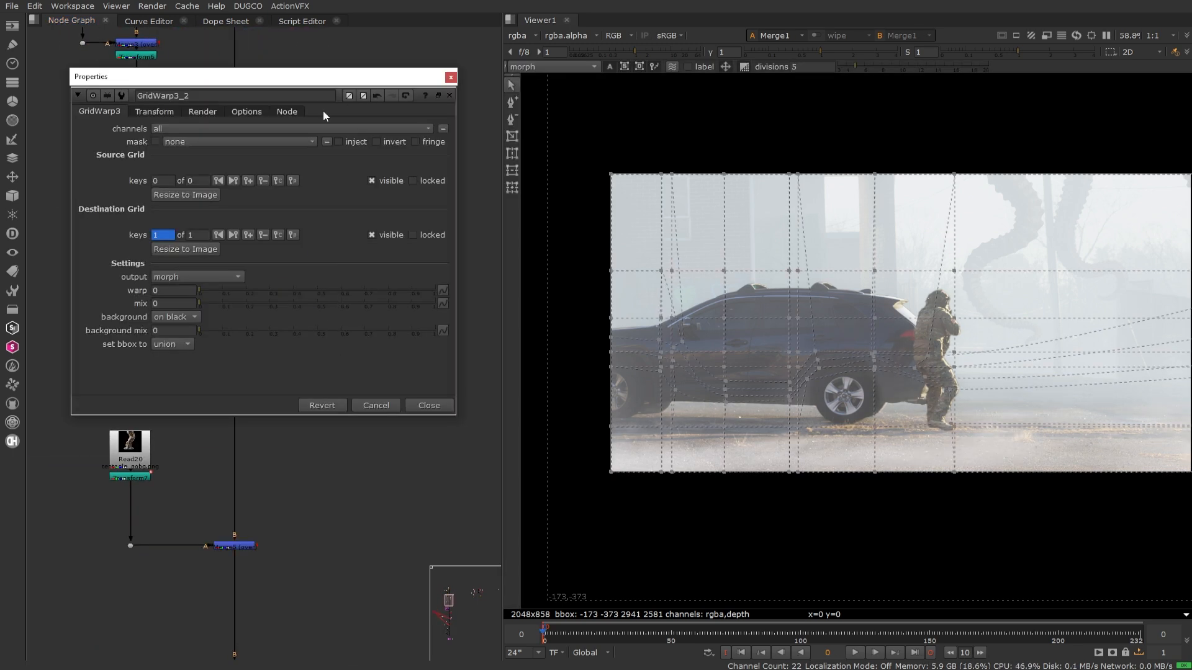
pyautogui.moveTo(206, 291); pyautogui.dragTo(546, 308)
pyautogui.click(1006, 634)
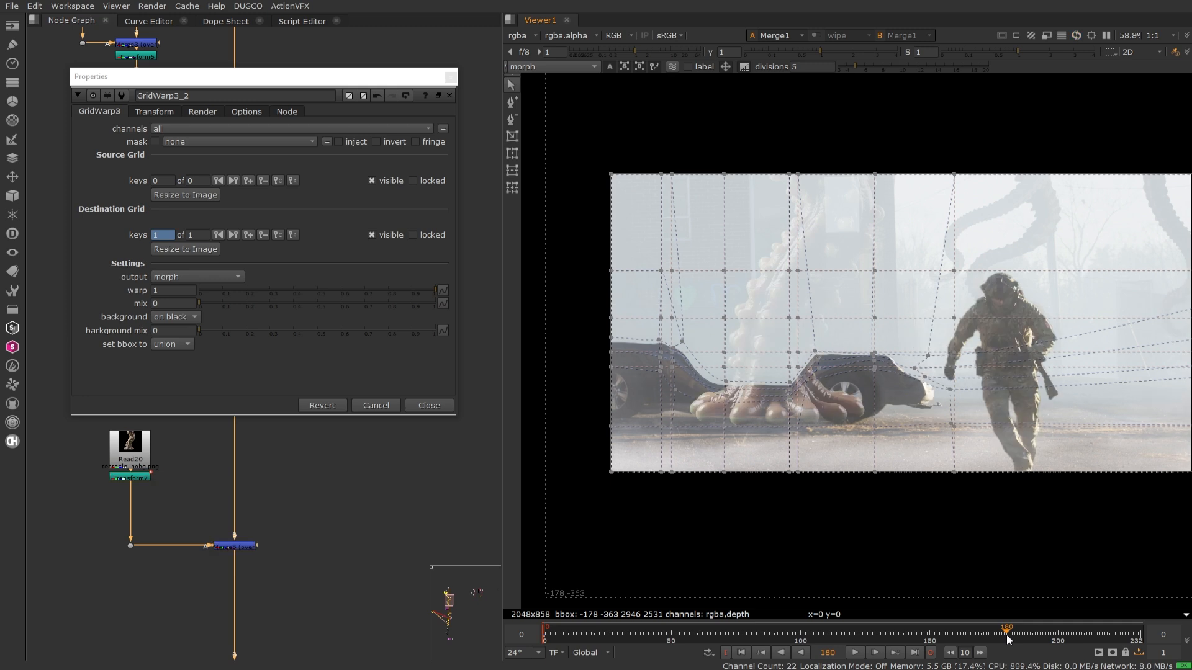
pyautogui.click(429, 405)
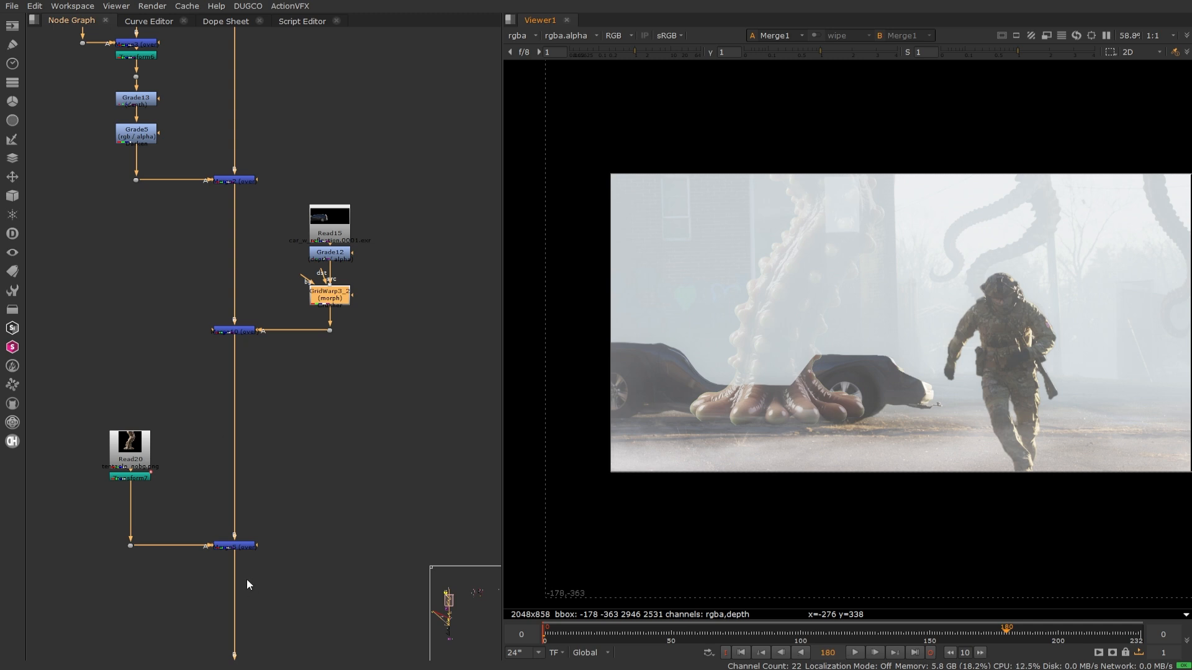
# - Check the image and alpha channel of the Transform7 tentacle and of the Merge5 composite
pyautogui.click(130, 476)
pyautogui.press('1')
pyautogui.press('a')
pyautogui.press('a')
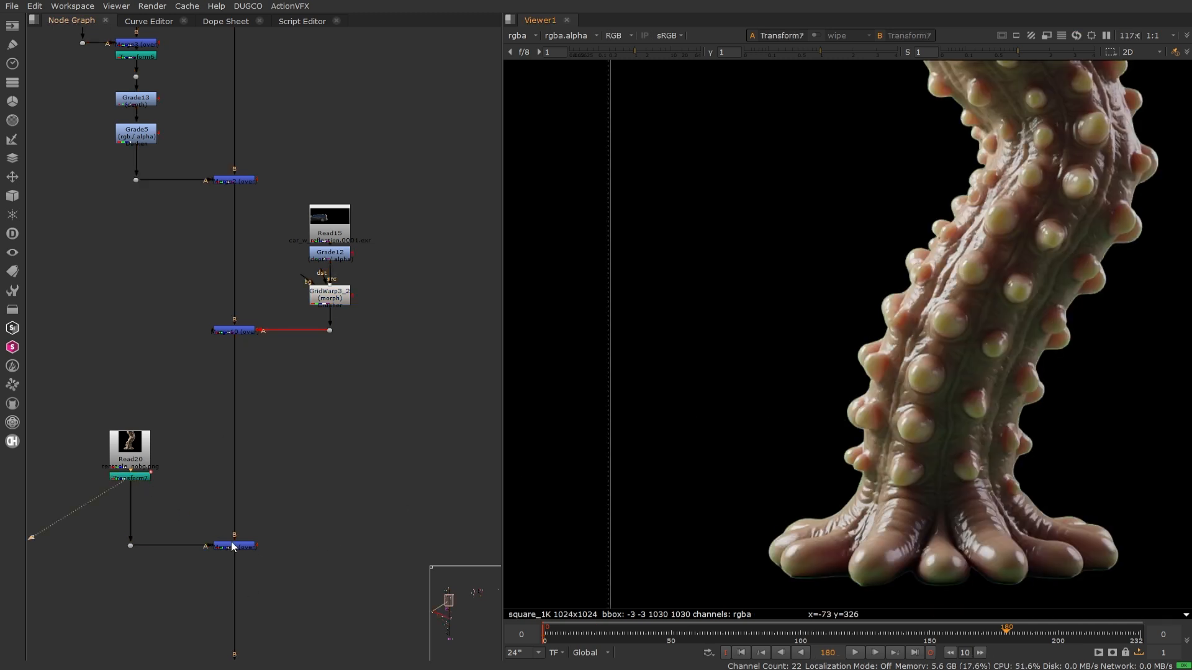
pyautogui.click(234, 546)
pyautogui.press('1')
pyautogui.scroll(-1, 854, 412)
pyautogui.press('a')
pyautogui.press('a')
pyautogui.press('a')
pyautogui.press('a')
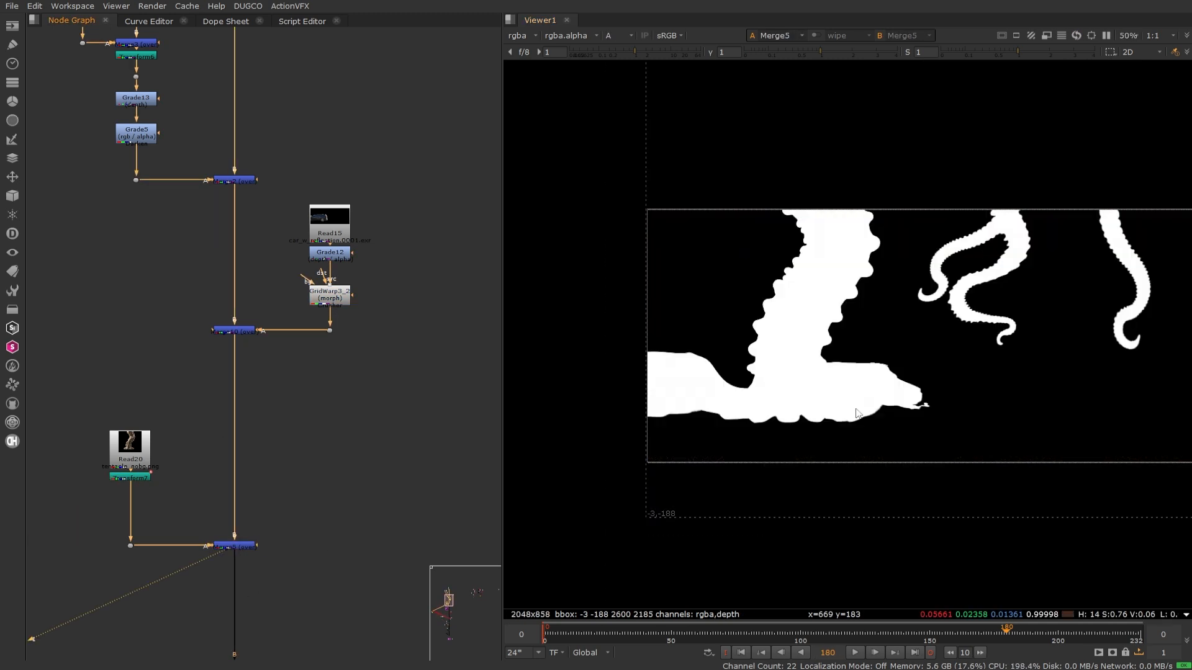
# - Check the alpha channel at Merge10 and Merge2, and show the Read25 background plate in the viewer
pyautogui.click(236, 331)
pyautogui.press('1')
pyautogui.press('a')
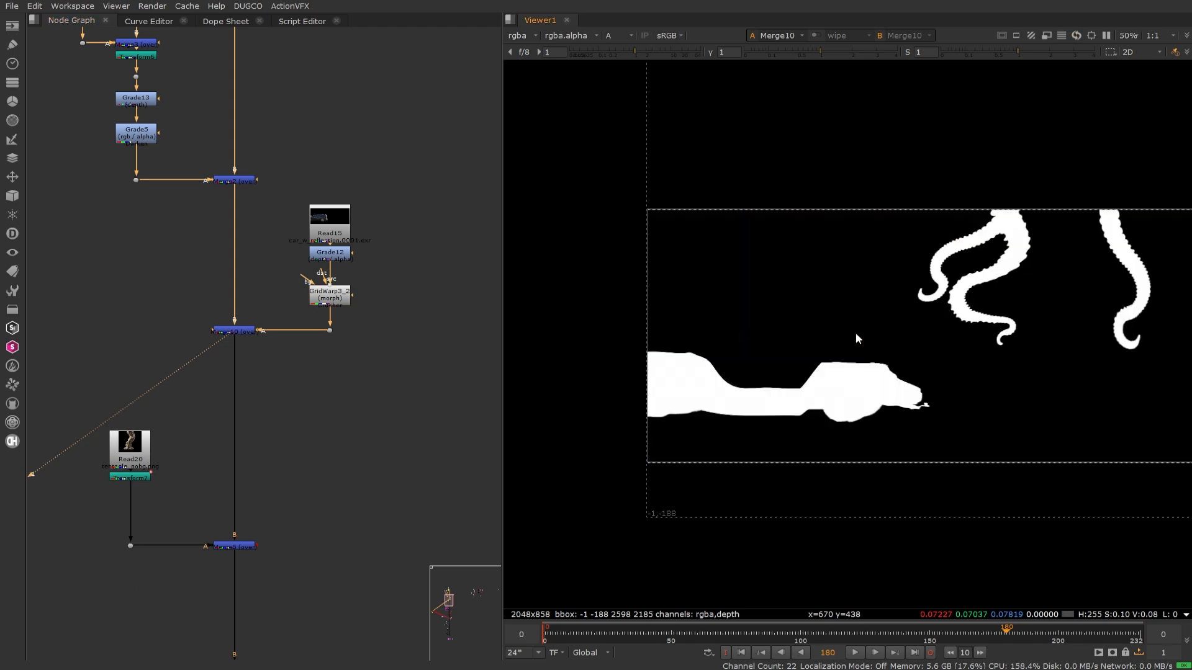
pyautogui.press('a')
pyautogui.click(241, 180)
pyautogui.press('1')
pyautogui.press('a')
pyautogui.press('a')
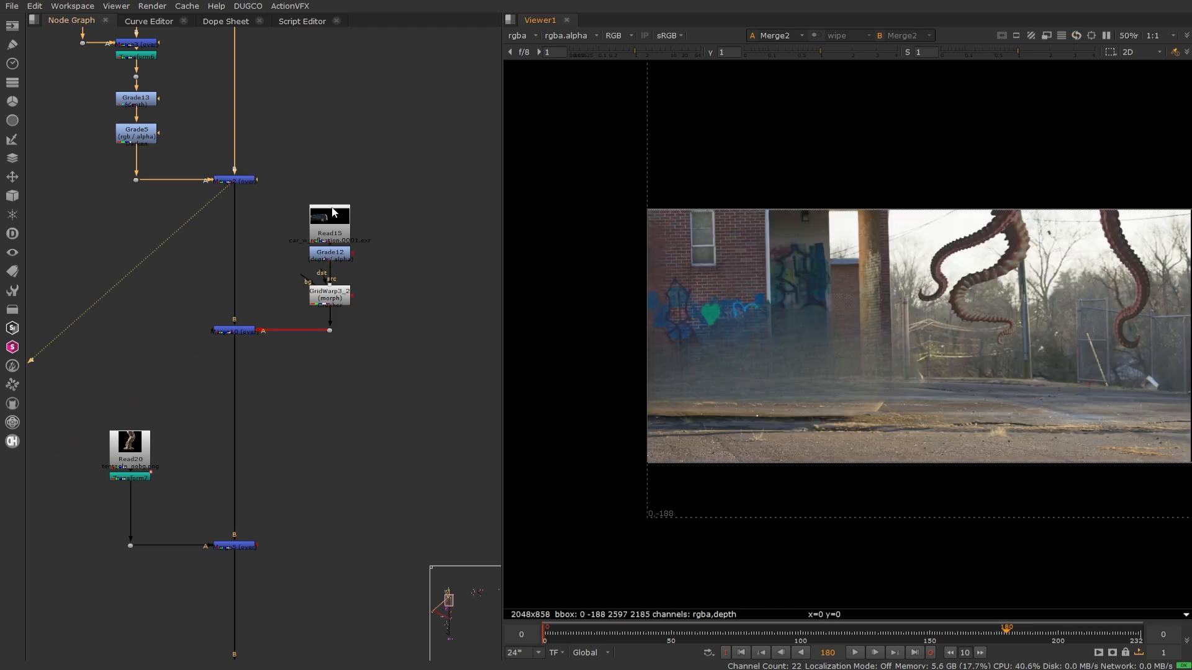
pyautogui.moveTo(264, 106); pyautogui.dragTo(360, 443, button='middle')
pyautogui.click(330, 108)
pyautogui.press('1')
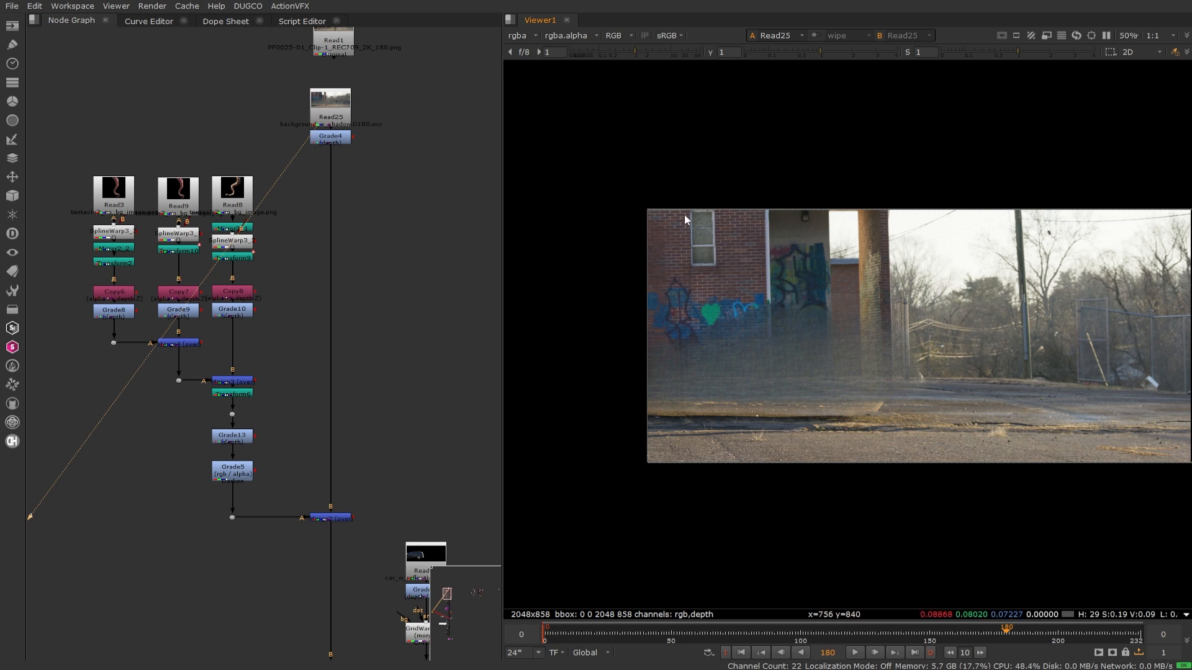
# - Insert a Shuffle node between the Read25 background plate and Grade4
pyautogui.moveTo(334, 119); pyautogui.dragTo(333, 104)
pyautogui.press('Tab')
pyautogui.write('shuf')
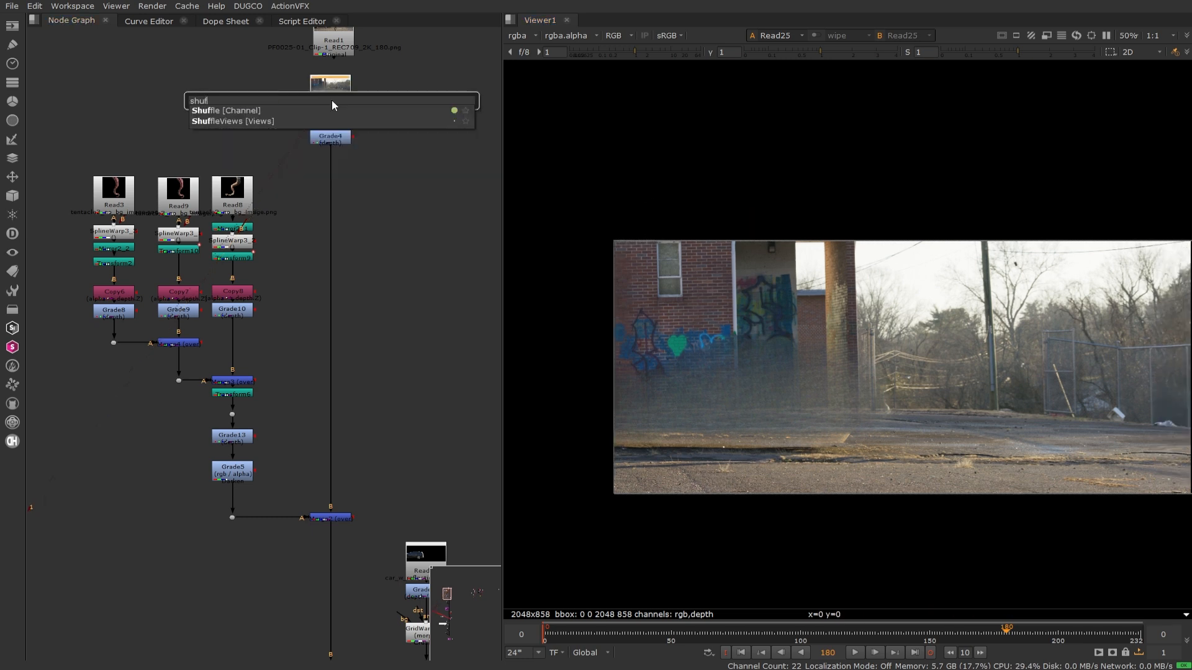
pyautogui.press('Return')
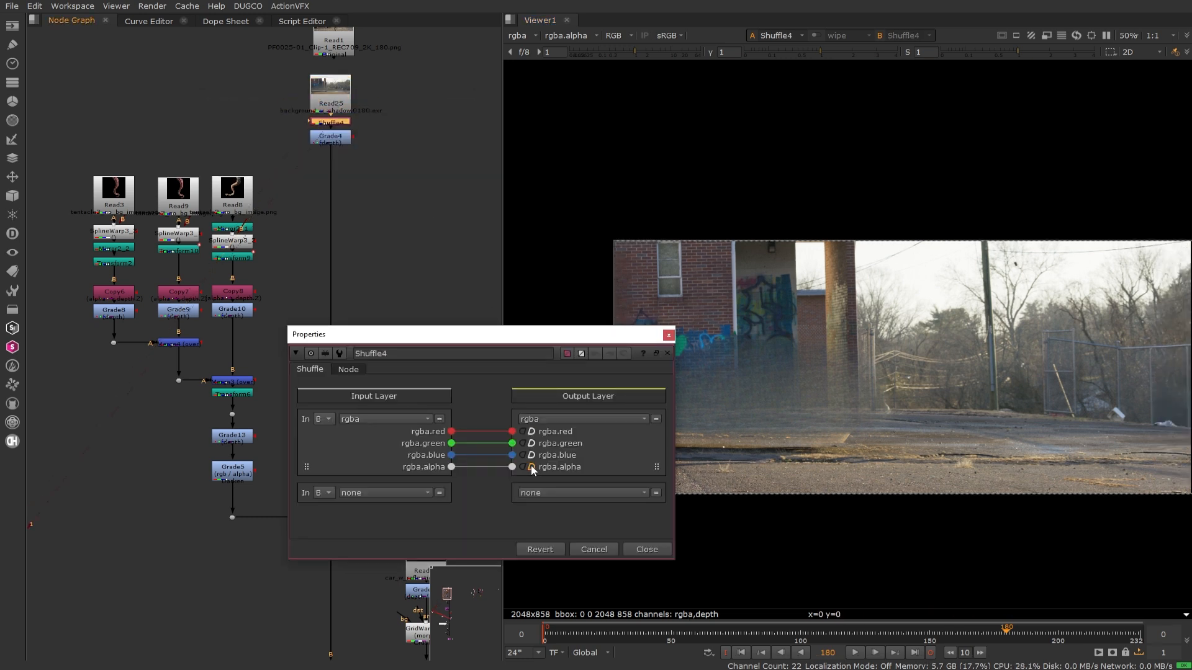
pyautogui.click(642, 547)
# - View the composite at the hanging-tentacle merge, the car merge Merge10 and the large-tentacle merge Merge5
pyautogui.click(329, 517)
pyautogui.press('1')
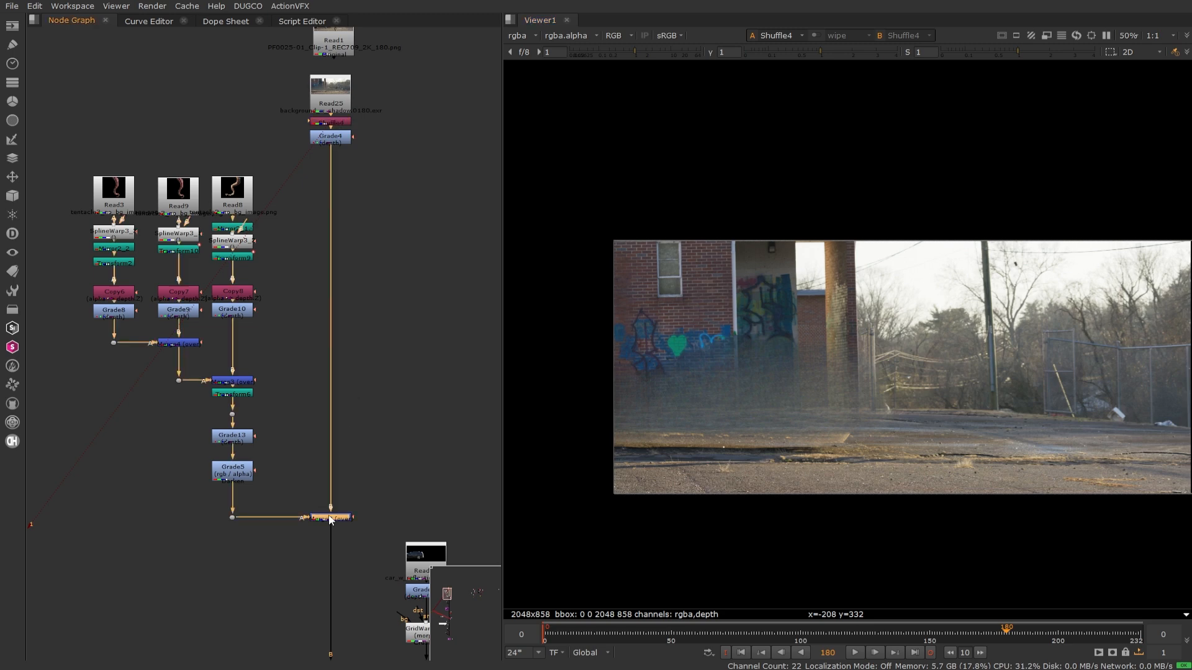
pyautogui.click(372, 537)
pyautogui.moveTo(372, 536); pyautogui.dragTo(347, 199, button='middle')
pyautogui.click(304, 331)
pyautogui.press('1')
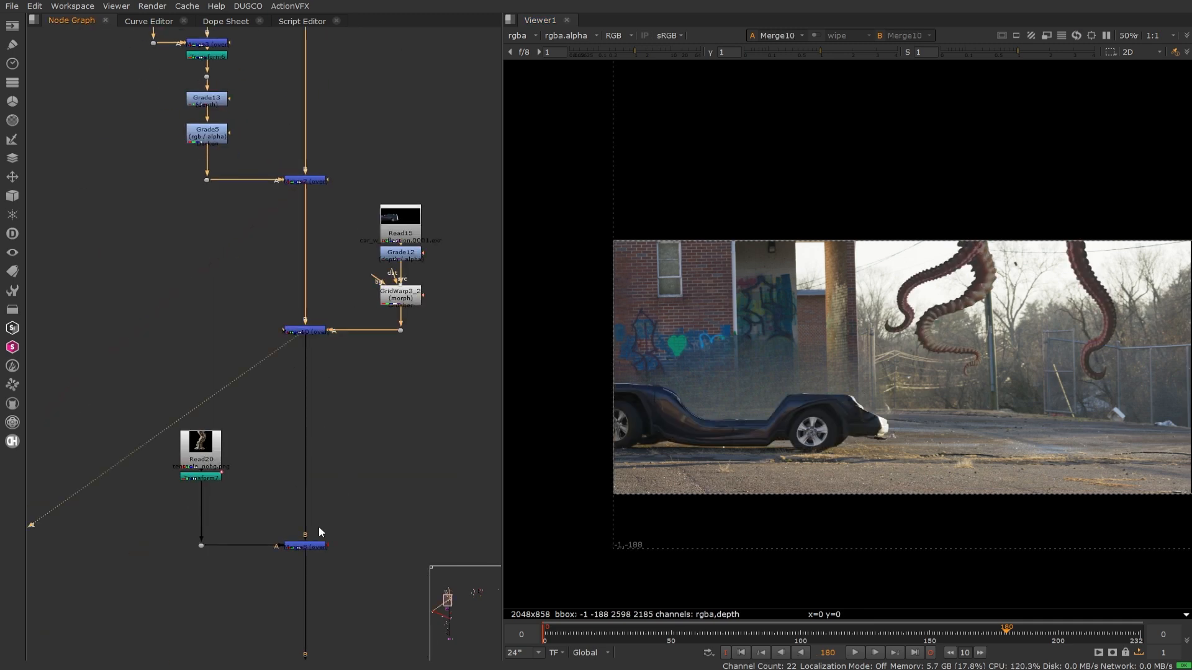
pyautogui.click(314, 546)
pyautogui.press('1')
# - View the composite at the gun-fire merge Merge6 and at Merge17 with the fog and soldier
pyautogui.moveTo(331, 560); pyautogui.dragTo(326, 390, button='middle')
pyautogui.click(304, 566)
pyautogui.press('1')
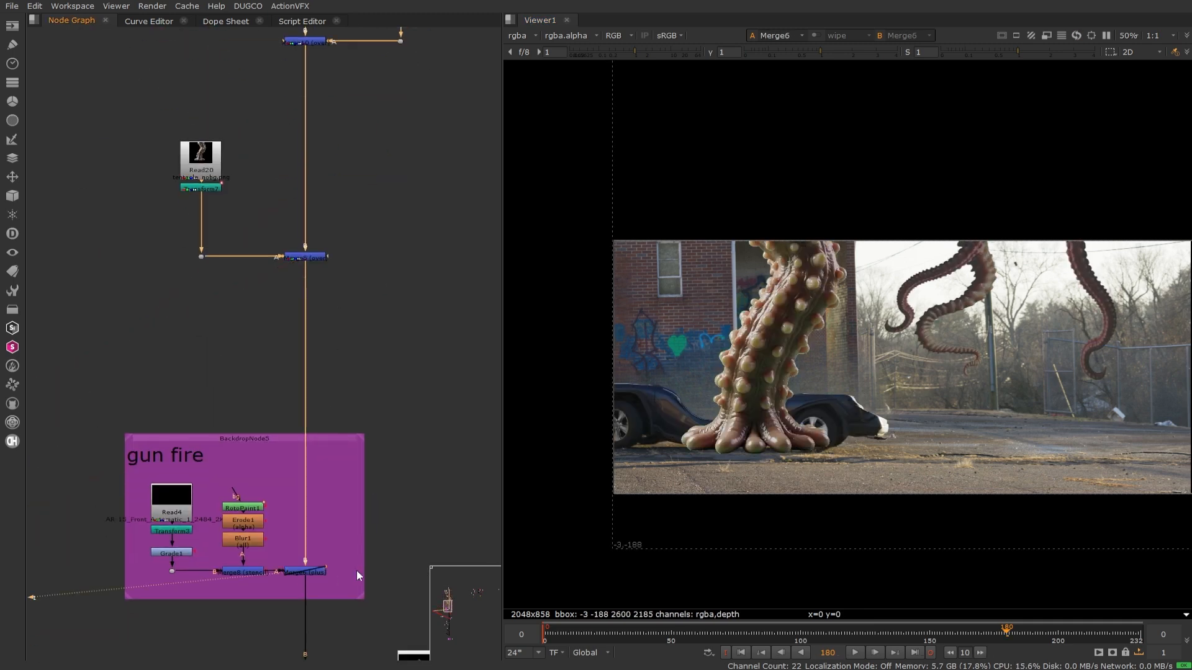
pyautogui.moveTo(356, 571)
pyautogui.mouseDown(button='middle')
pyautogui.moveTo(366, 385)
pyautogui.moveTo(328, 204)
pyautogui.moveTo(360, 542)
pyautogui.mouseUp(button='middle')
pyautogui.click(304, 427)
pyautogui.press('1')
pyautogui.moveTo(344, 318)
pyautogui.mouseDown(button='middle')
pyautogui.moveTo(345, 397)
pyautogui.moveTo(328, 379)
pyautogui.moveTo(334, 515)
pyautogui.mouseUp(button='middle')
pyautogui.moveTo(339, 143); pyautogui.dragTo(347, 313, button='middle')
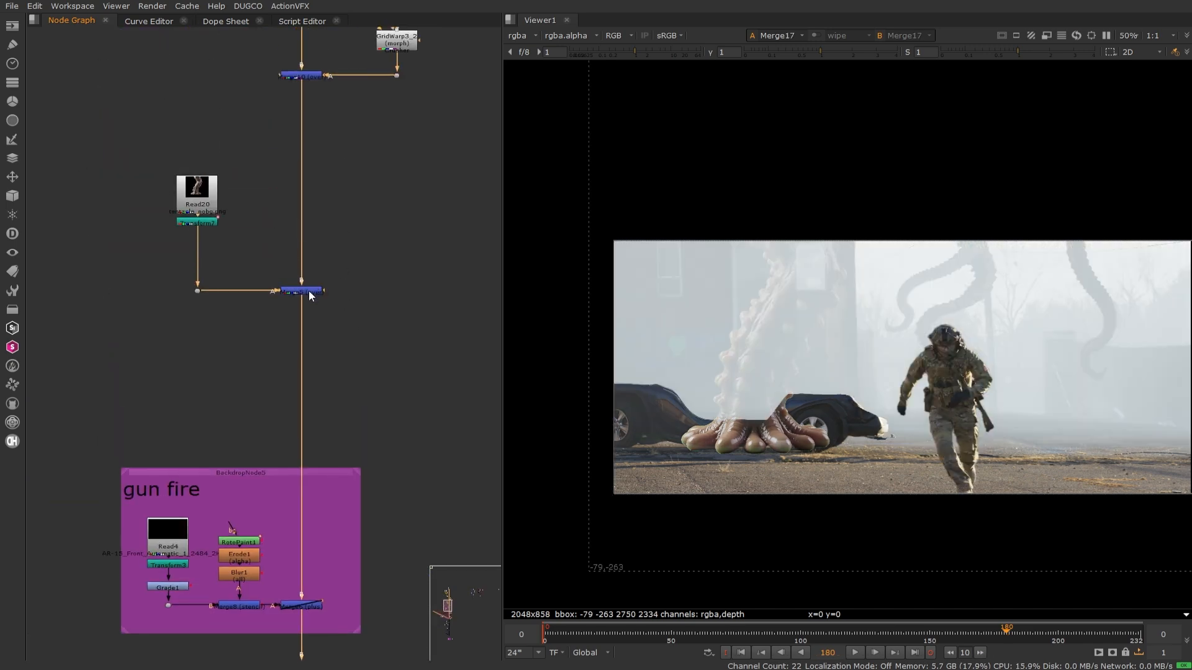
# - Copy the alpha-to-depth Copy node and Grade10 from the Read8 tentacle branch
pyautogui.click(309, 291)
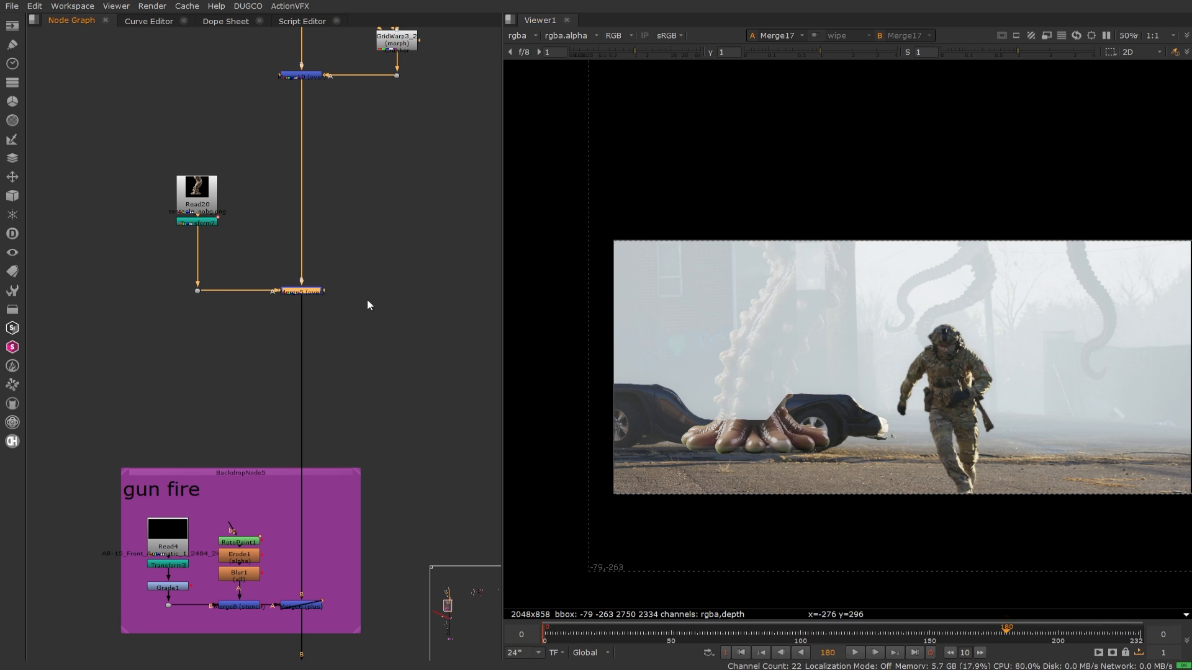
pyautogui.scroll(-3, 366, 299)
pyautogui.scroll(2, 288, 180)
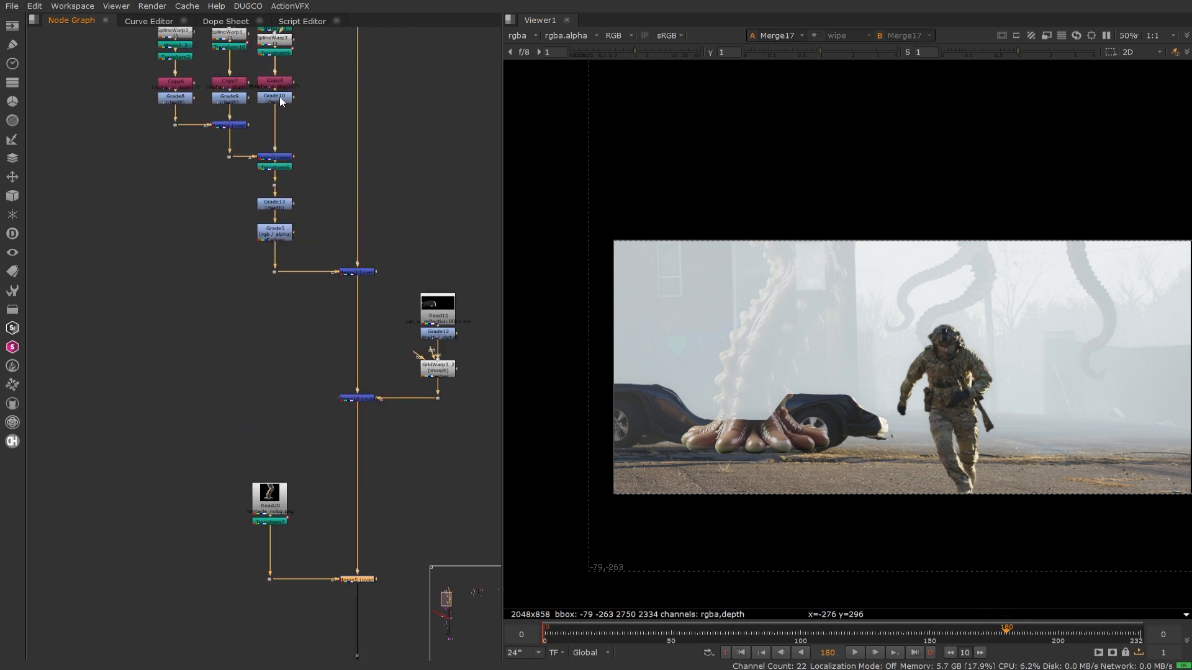
pyautogui.moveTo(310, 69); pyautogui.dragTo(255, 111)
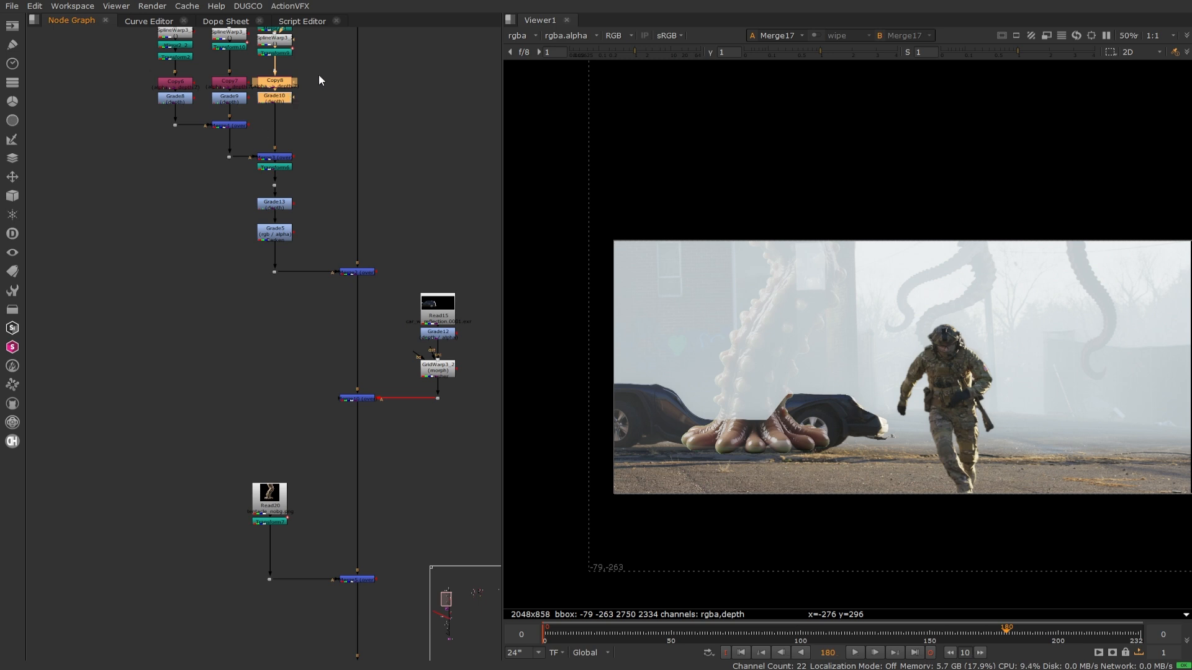
pyautogui.moveTo(320, 72); pyautogui.dragTo(250, 117)
pyautogui.moveTo(334, 500); pyautogui.dragTo(363, 425, button='middle')
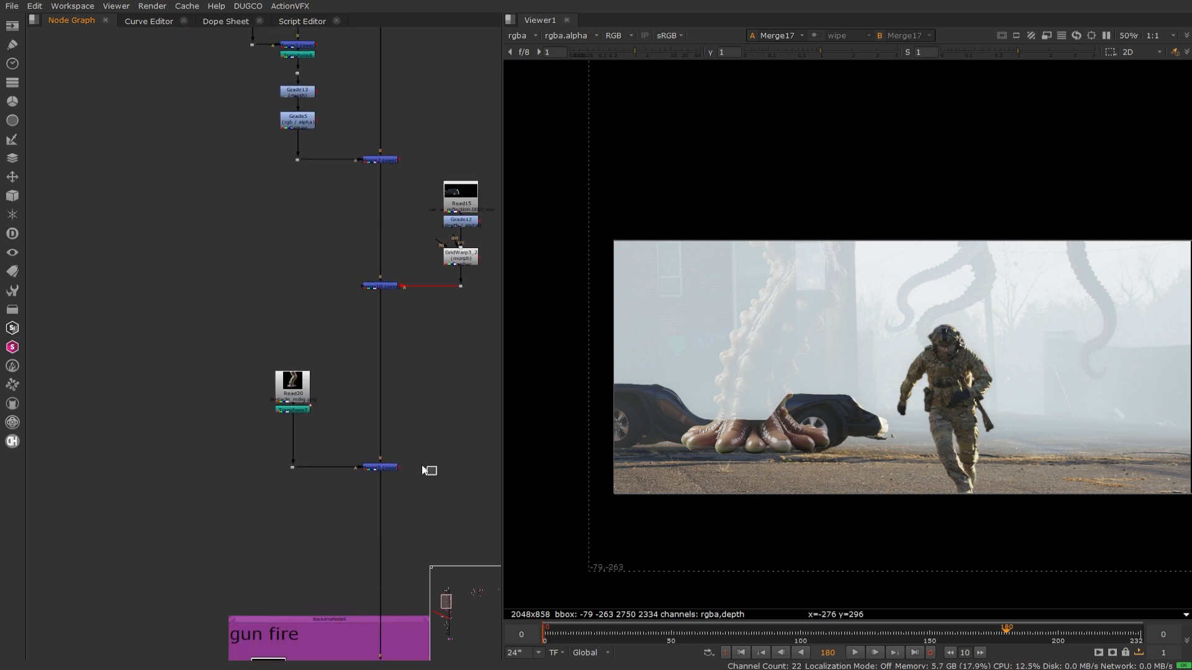
# - Move Merge5 and its input dot lower, paste the Copy and Grade pair, and wire it between Transform7 and Merge5
pyautogui.moveTo(493, 418); pyautogui.dragTo(326, 472)
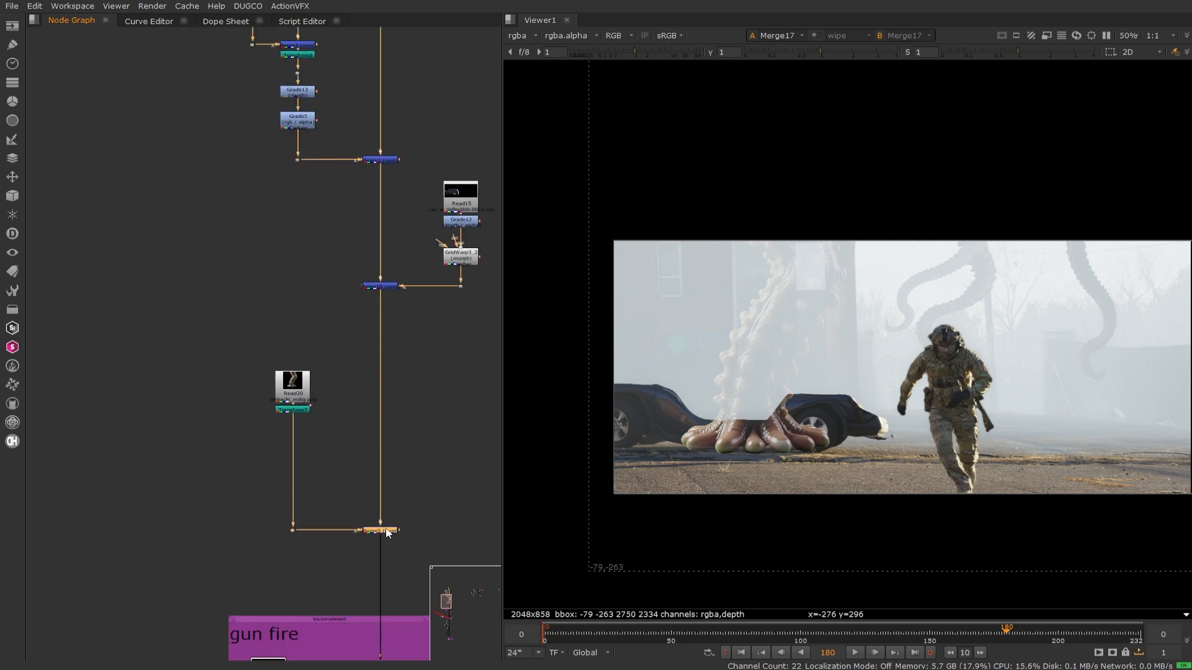
pyautogui.scroll(5, 304, 453)
pyautogui.hotkey('ctrl', 'v')
pyautogui.moveTo(303, 389); pyautogui.dragTo(290, 343)
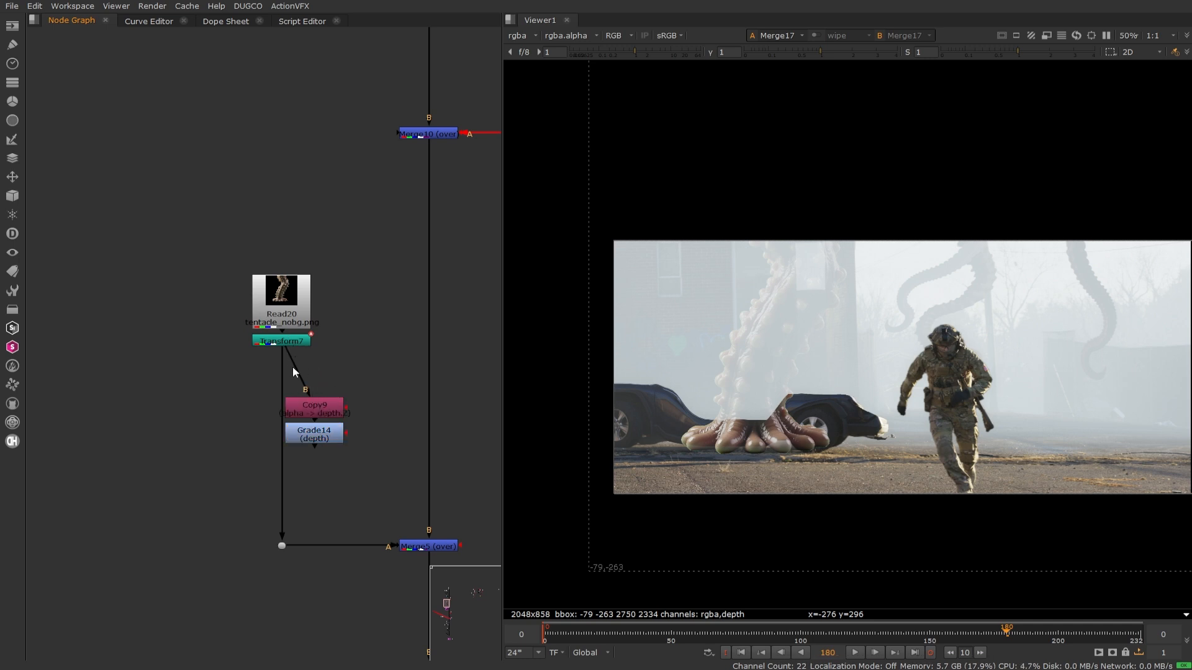
pyautogui.moveTo(287, 361); pyautogui.dragTo(322, 434)
pyautogui.moveTo(379, 380); pyautogui.dragTo(281, 444)
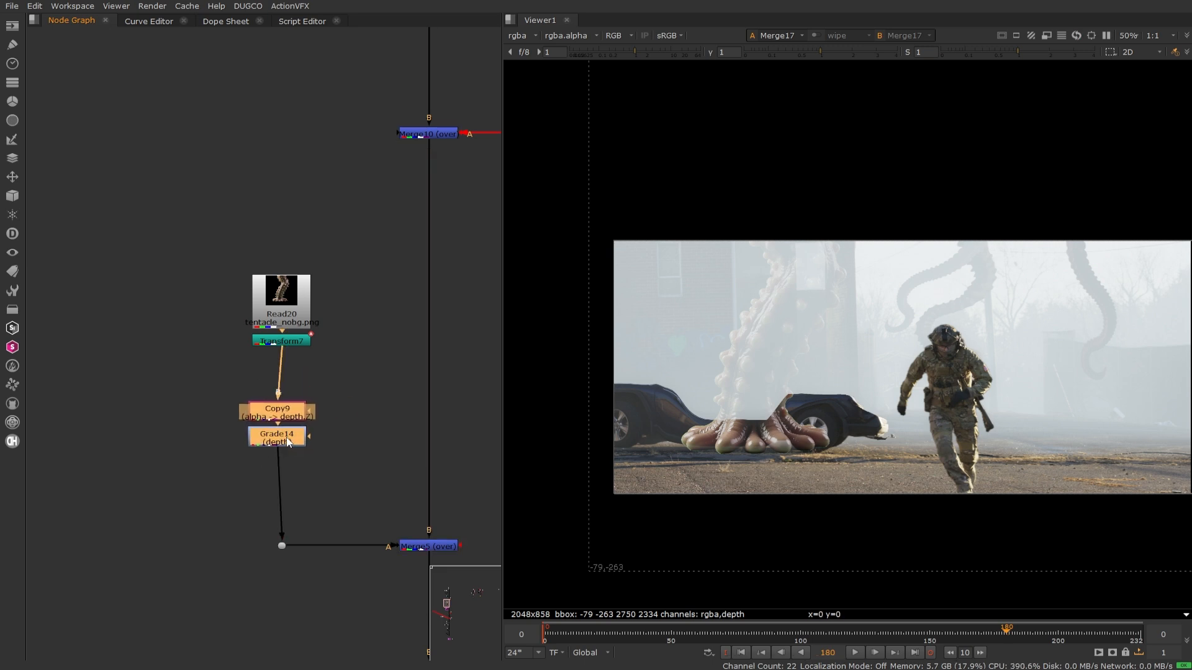
pyautogui.click(397, 502)
# - Check the alpha channel at Copy9 and Grade14, and display Grade14's depth layer in the viewer
pyautogui.click(294, 415)
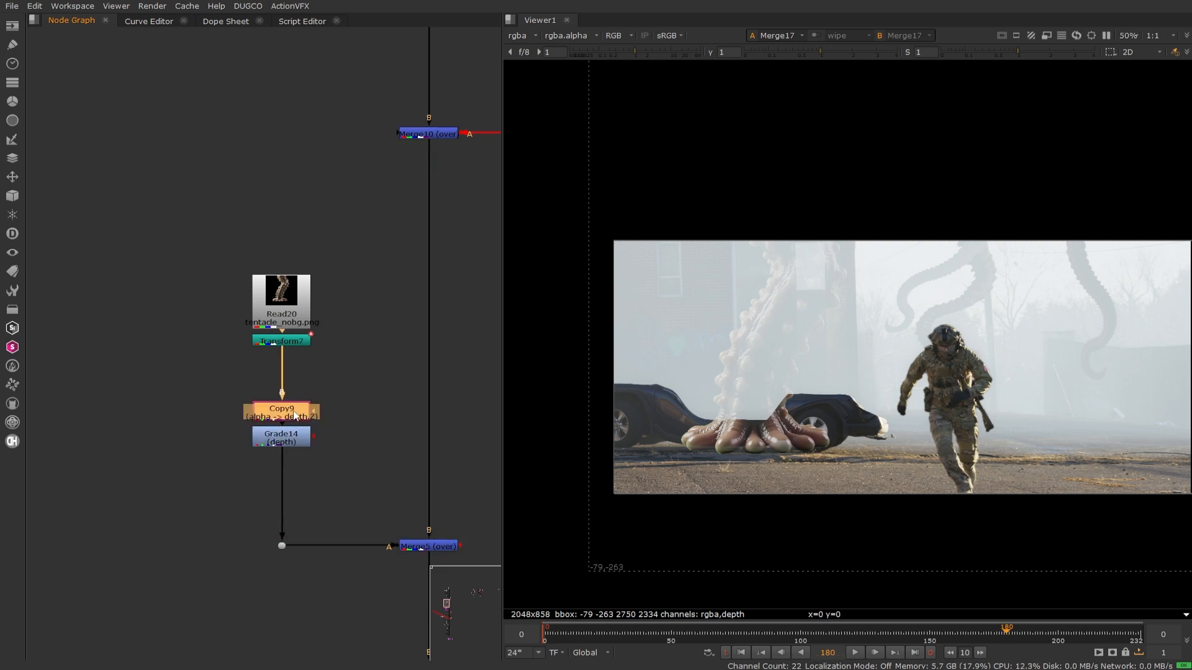
pyautogui.press('1')
pyautogui.press('a')
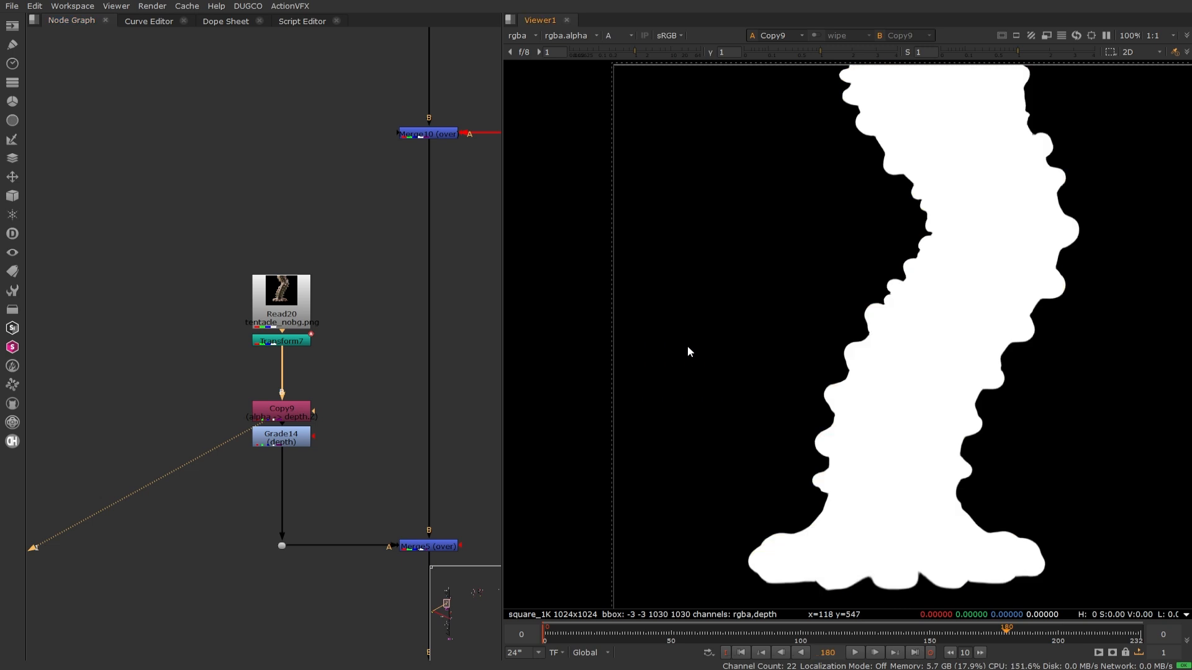
pyautogui.click(294, 441)
pyautogui.press('1')
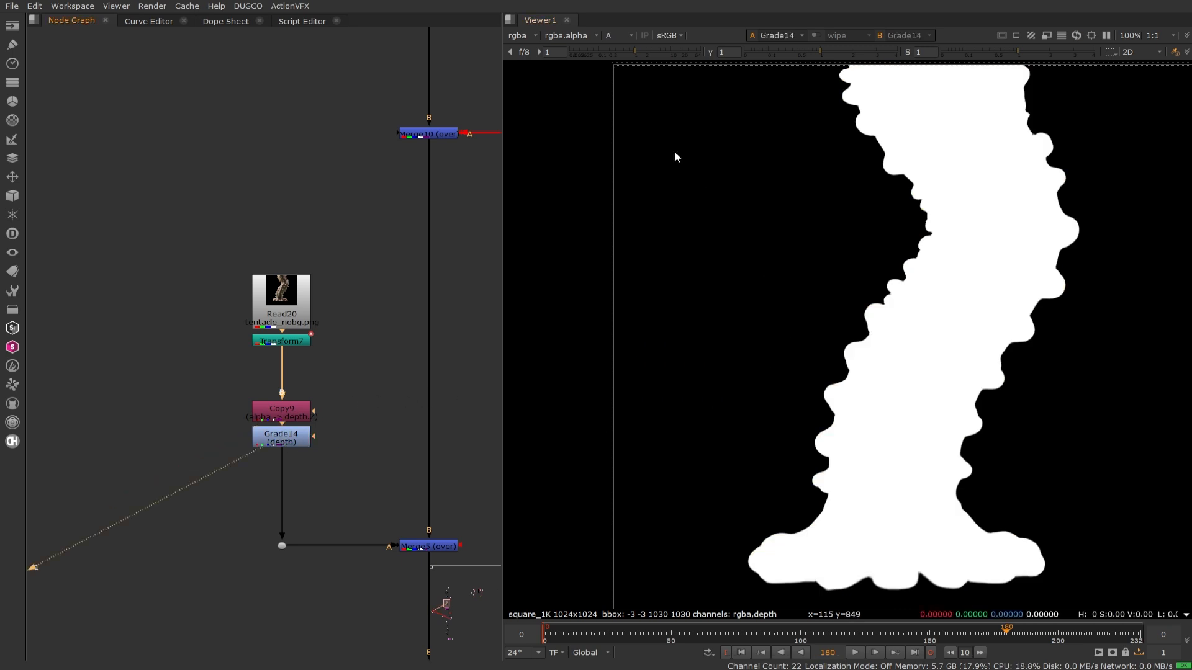
pyautogui.click(525, 36)
pyautogui.click(534, 102)
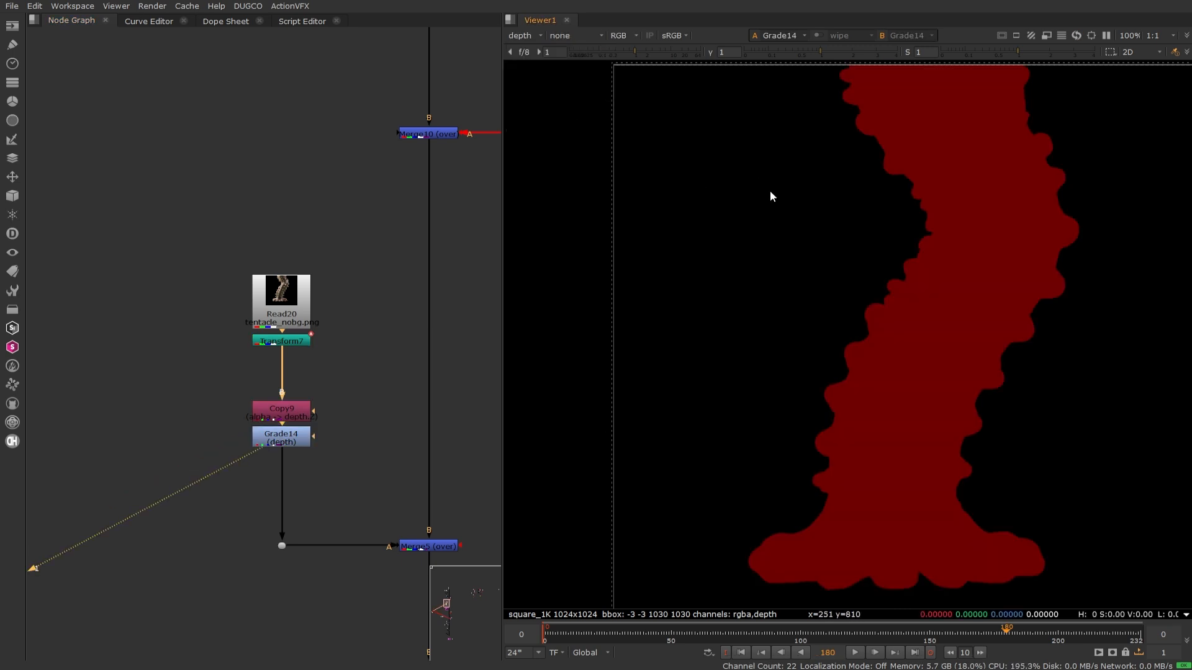
# - Set Merge5 to also merge the large tentacle's depth, and show Merge5's depth layer in the viewer
pyautogui.moveTo(388, 484); pyautogui.dragTo(300, 288, button='middle')
pyautogui.click(351, 349)
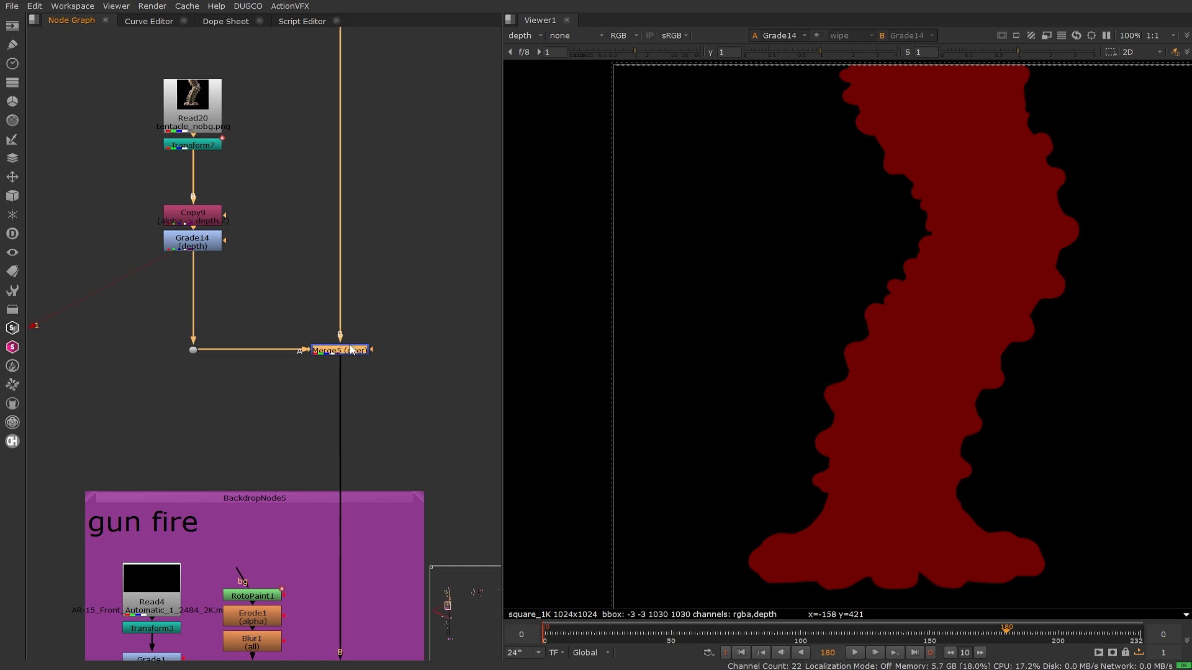
pyautogui.doubleClick(351, 350)
pyautogui.moveTo(565, 358); pyautogui.dragTo(225, 171)
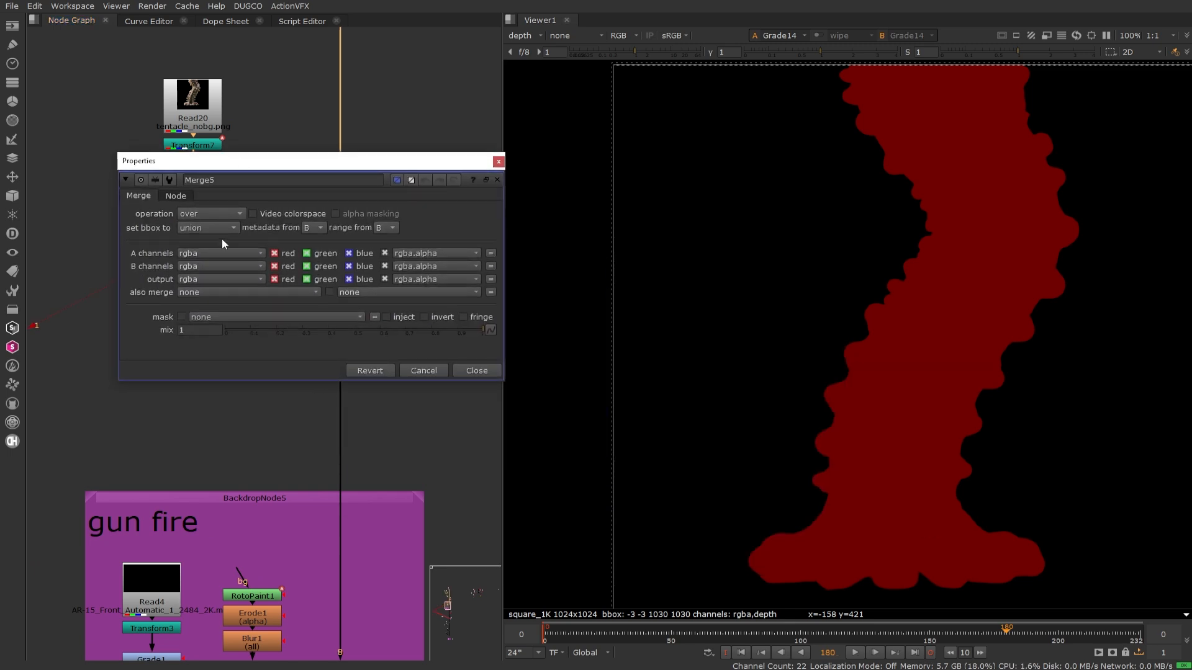
pyautogui.click(207, 292)
pyautogui.click(211, 309)
pyautogui.click(477, 370)
pyautogui.press('1')
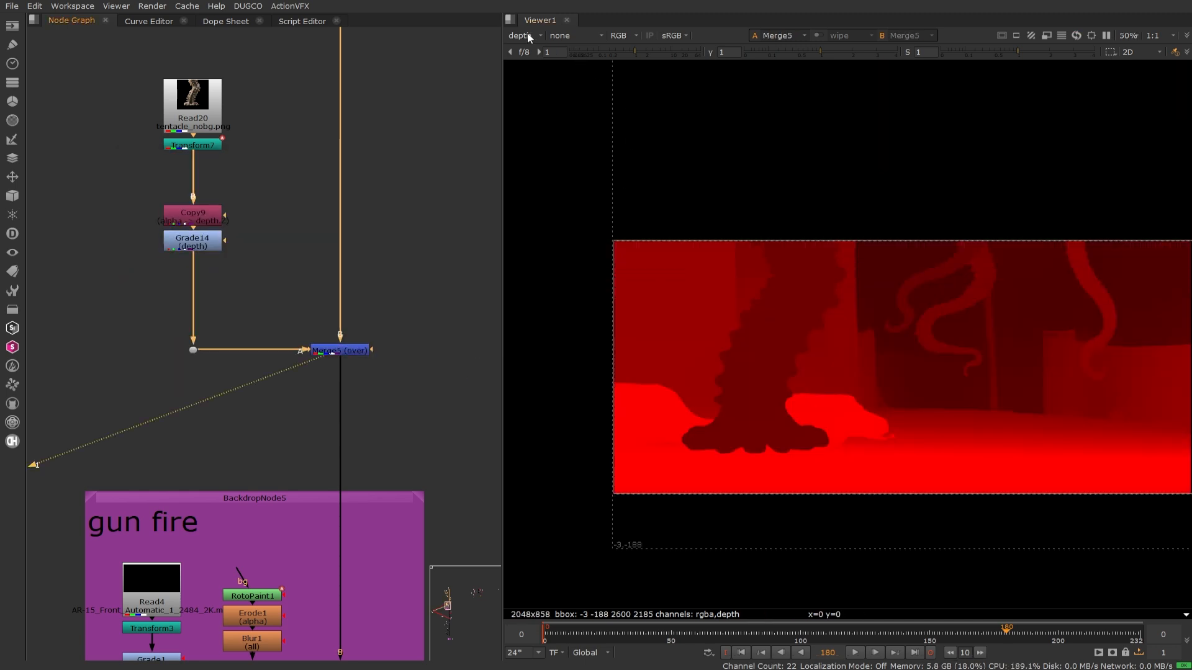
# - Set Grade14's depth multiply to 1.02 for the large tentacle
pyautogui.click(201, 247)
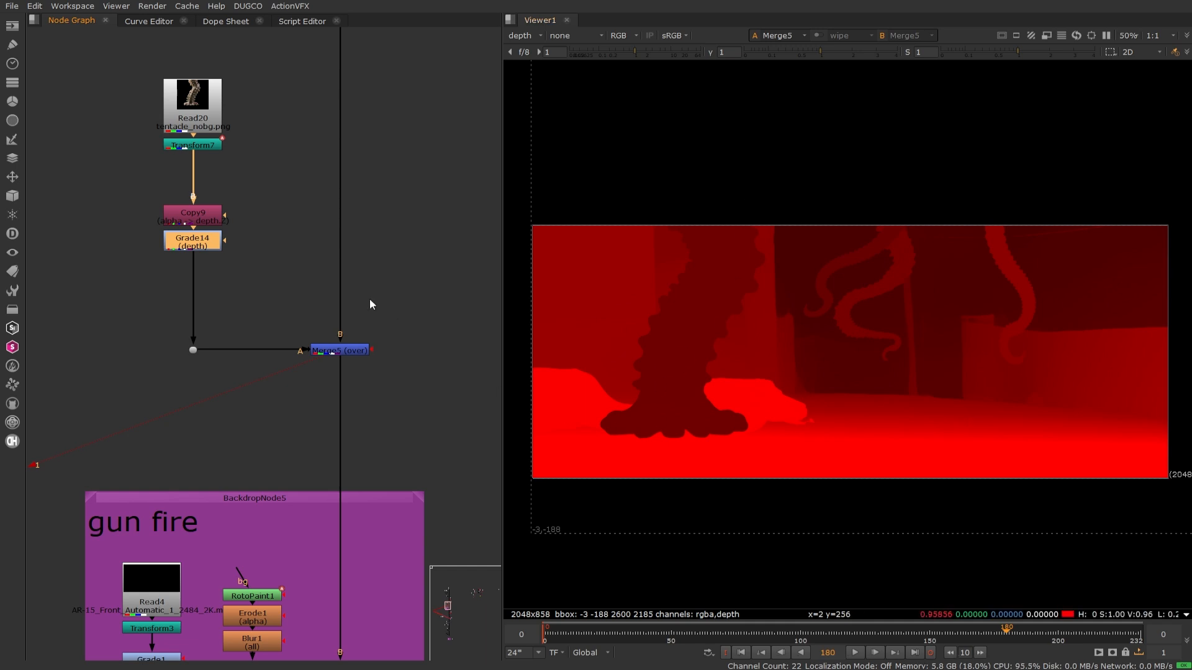
pyautogui.doubleClick(201, 246)
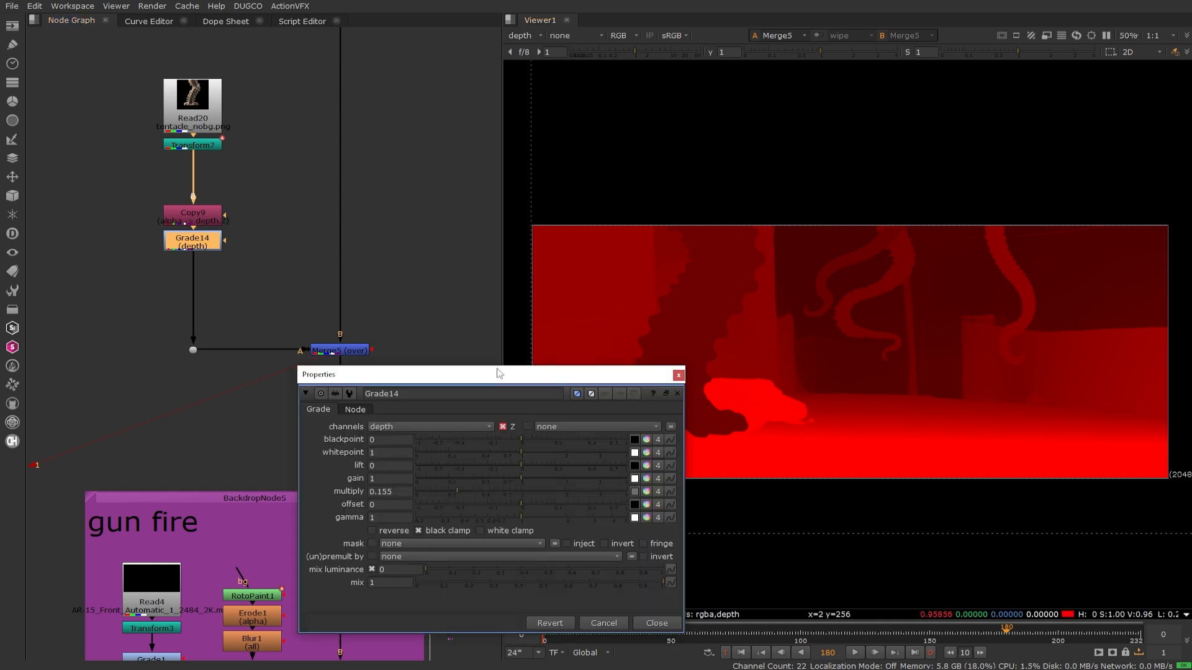
pyautogui.moveTo(501, 379); pyautogui.dragTo(219, 30)
pyautogui.click(178, 142)
pyautogui.moveTo(178, 143); pyautogui.dragTo(240, 144)
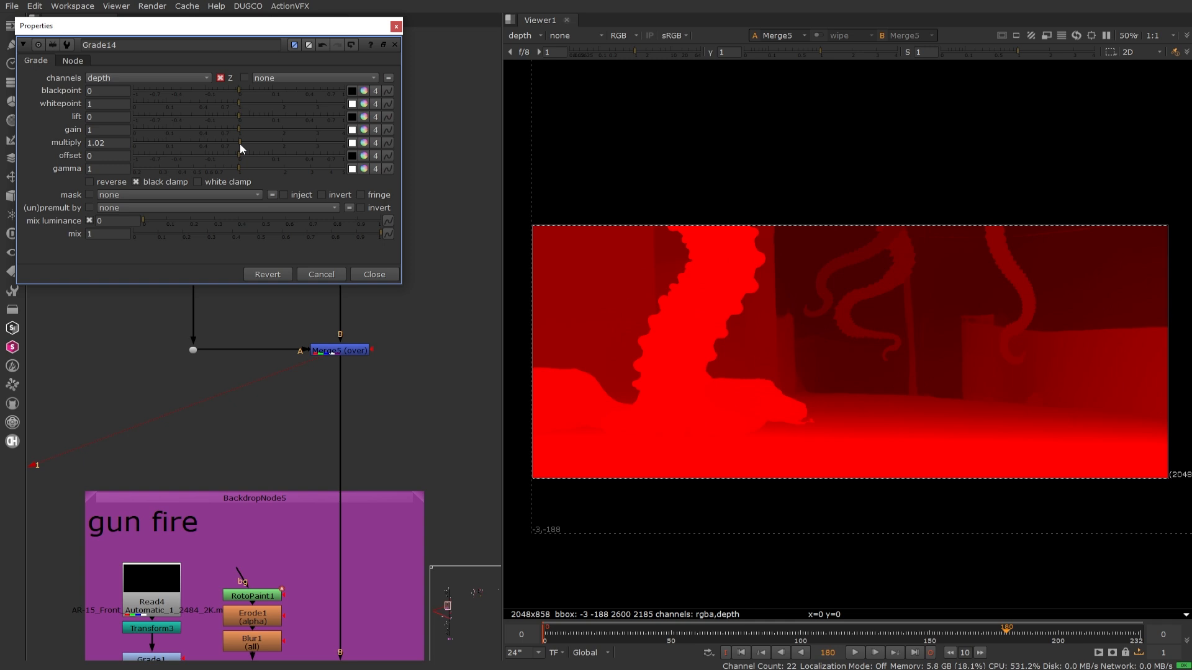
pyautogui.scroll(6, 655, 412)
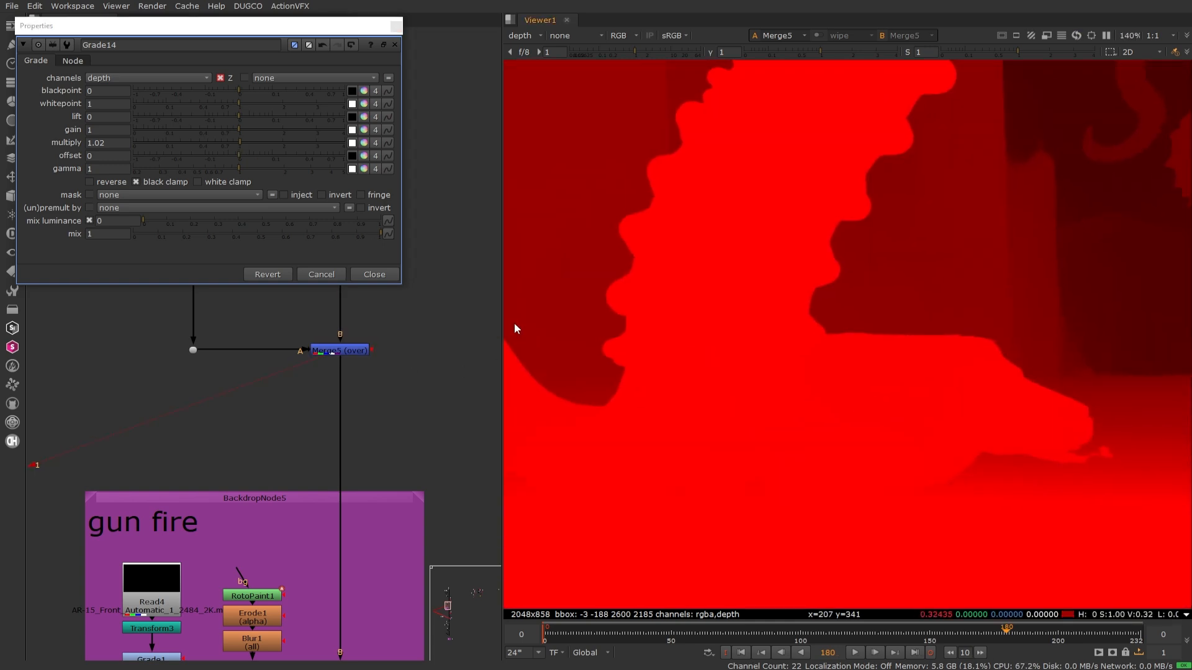
pyautogui.scroll(1, 515, 328)
# - Switch the viewer back to the rgba layer and display Merge17 in the Fog backdrop
pyautogui.click(522, 41)
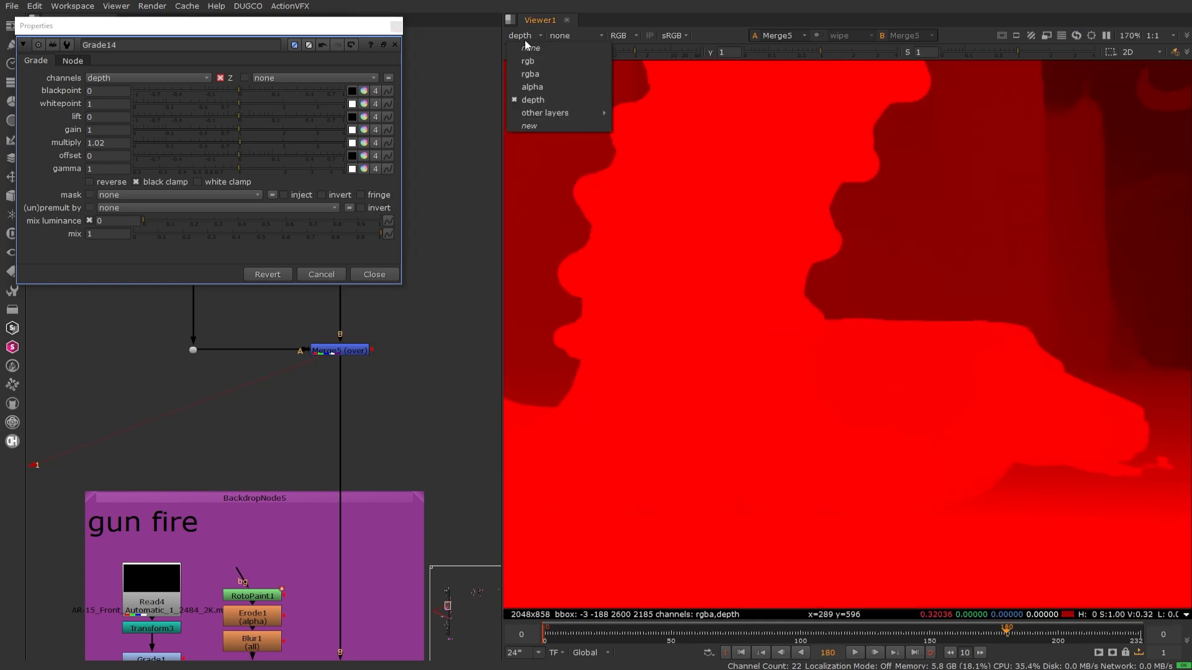
pyautogui.click(536, 70)
pyautogui.click(348, 352)
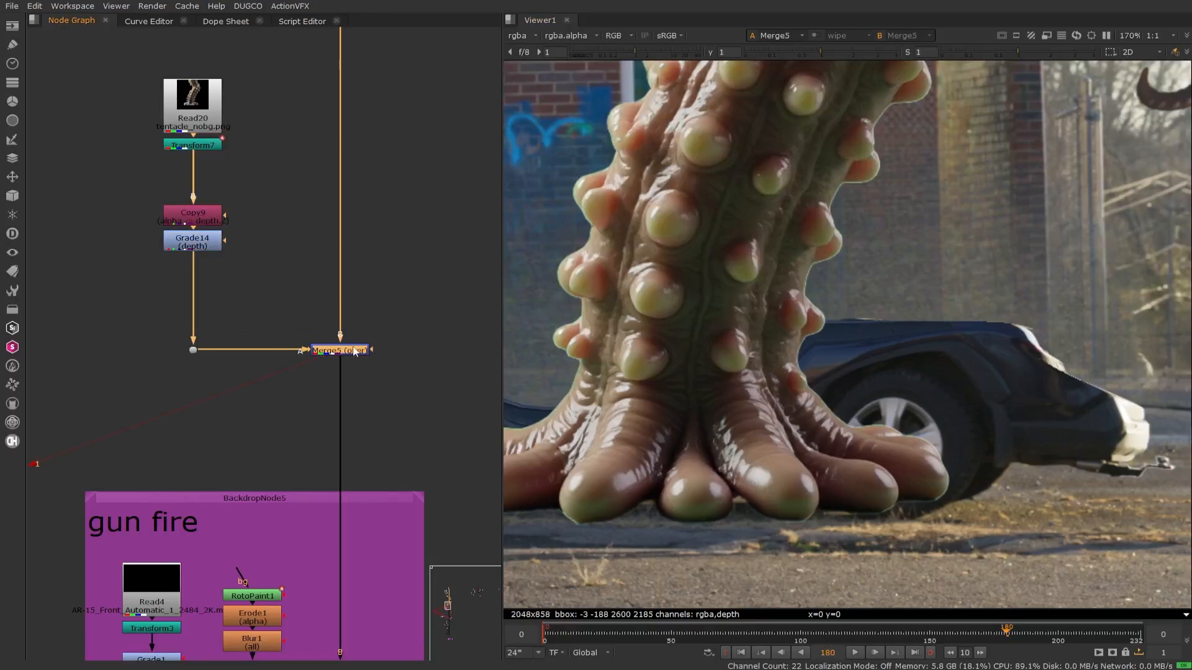
pyautogui.scroll(-5, 376, 333)
pyautogui.scroll(-7, 845, 333)
pyautogui.moveTo(934, 334); pyautogui.dragTo(841, 344, button='middle')
pyautogui.scroll(-3, 370, 411)
pyautogui.moveTo(371, 415); pyautogui.dragTo(321, 226, button='middle')
pyautogui.scroll(6, 327, 474)
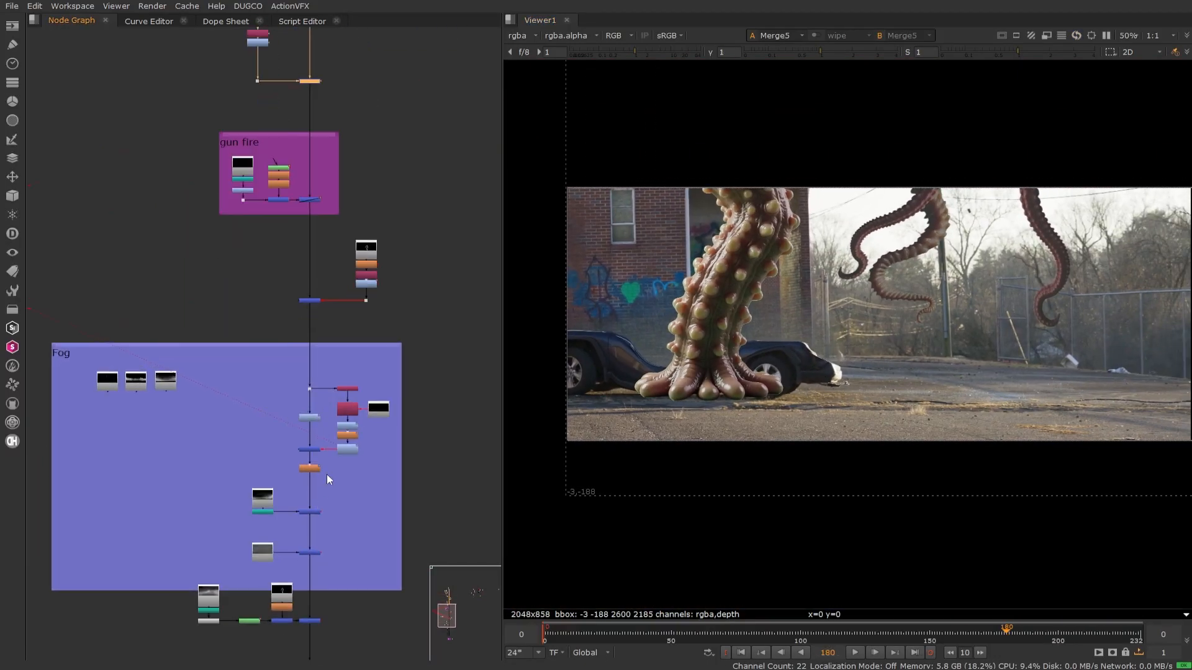
pyautogui.click(324, 350)
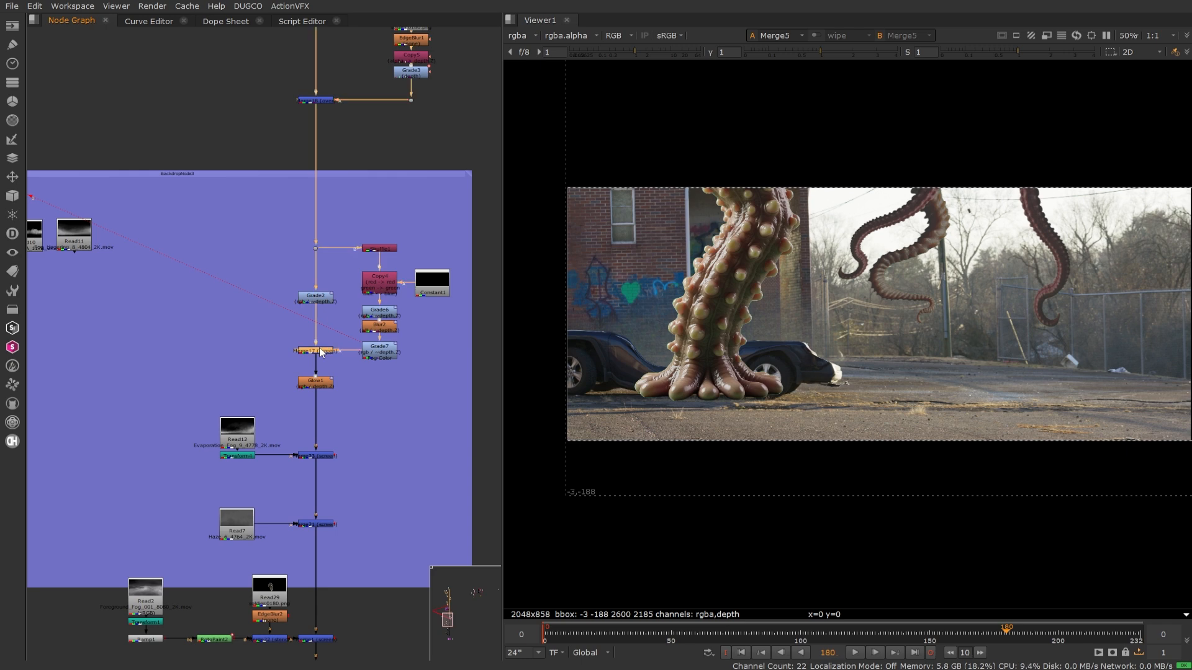
pyautogui.press('1')
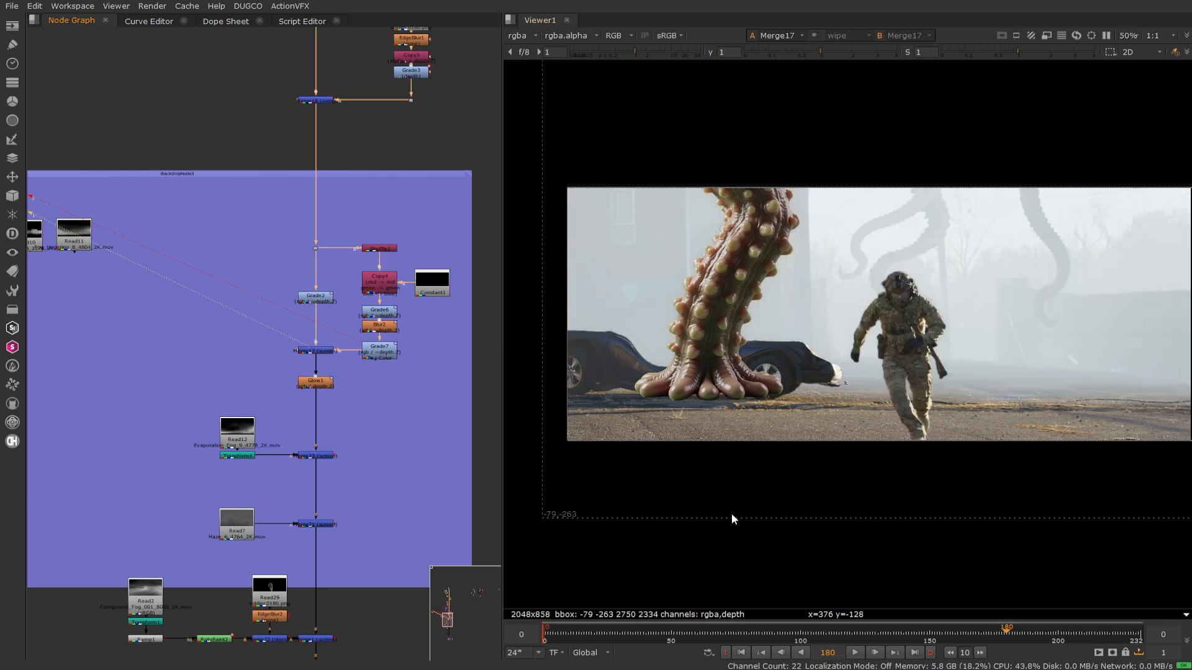
# - Check the composite further down the tree at Merge21 and at Merge1 below the Fog backdrop
pyautogui.click(314, 524)
pyautogui.press('1')
pyautogui.moveTo(339, 575); pyautogui.dragTo(324, 403, button='middle')
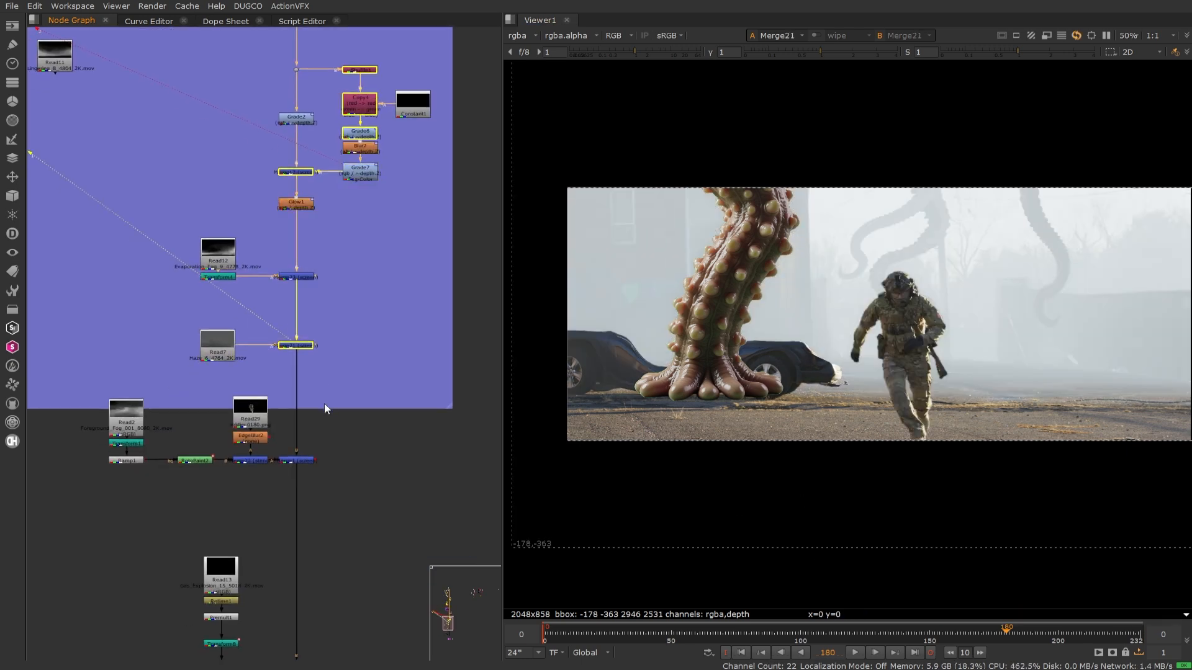
pyautogui.click(297, 460)
pyautogui.press('1')
# - Return to the large tentacle branch and select its Copy9 and Grade14 nodes
pyautogui.moveTo(330, 226); pyautogui.dragTo(347, 589, button='middle')
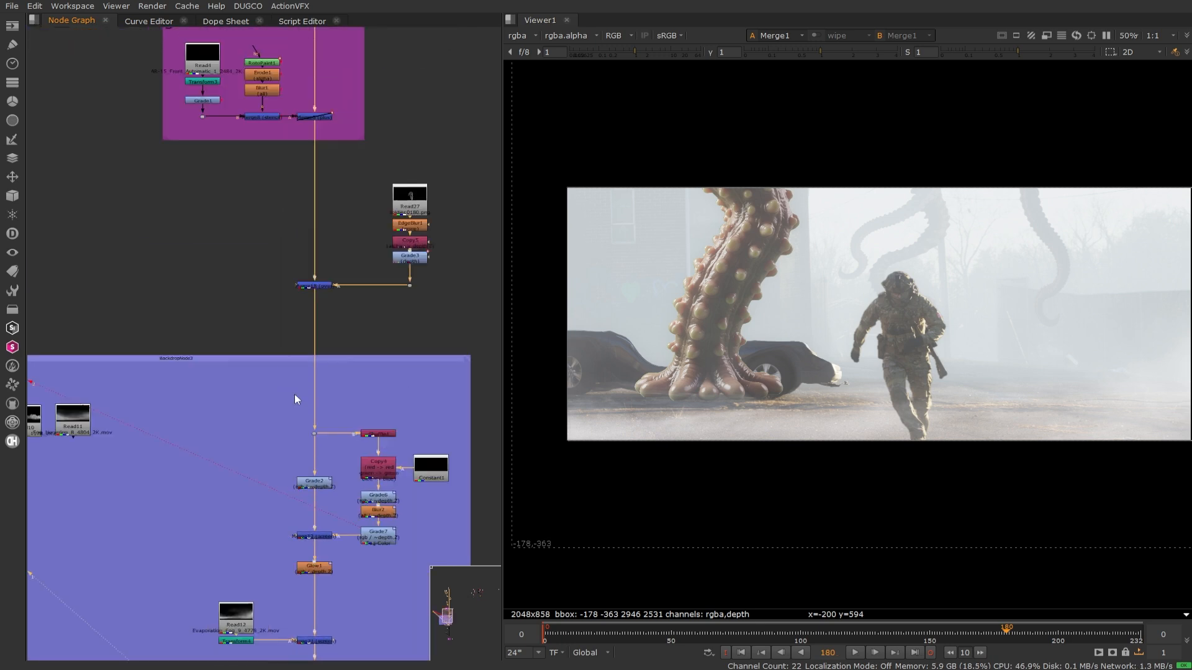
pyautogui.moveTo(293, 236); pyautogui.dragTo(304, 579, button='middle')
pyautogui.moveTo(302, 303); pyautogui.dragTo(322, 441, button='middle')
pyautogui.scroll(3, 279, 340)
pyautogui.click(249, 329)
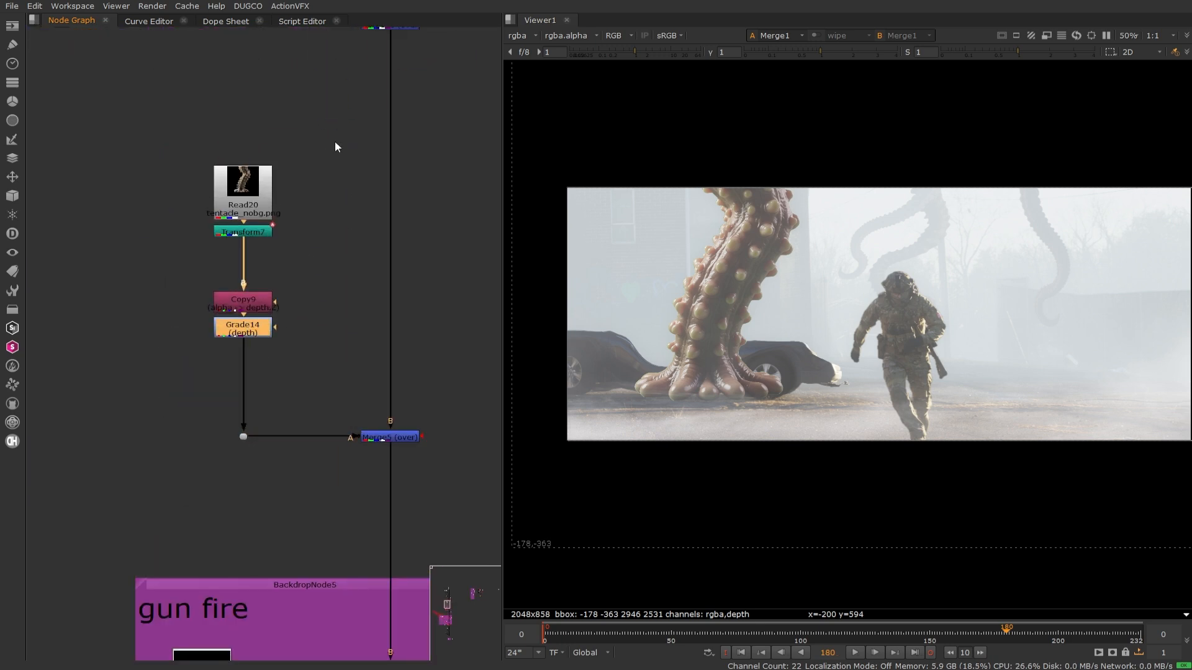
pyautogui.moveTo(316, 265); pyautogui.dragTo(236, 343)
pyautogui.moveTo(245, 352); pyautogui.dragTo(246, 310)
pyautogui.click(247, 334)
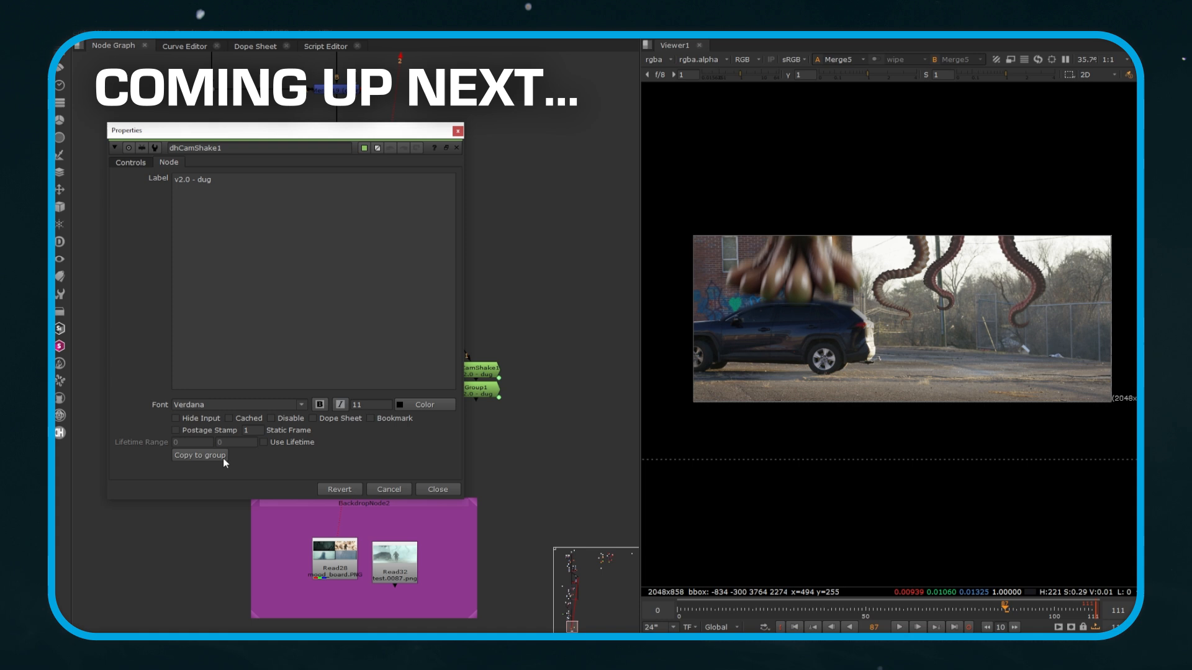
pyautogui.click(489, 368)
pyautogui.press('Delete')
pyautogui.moveTo(486, 400); pyautogui.dragTo(497, 355)
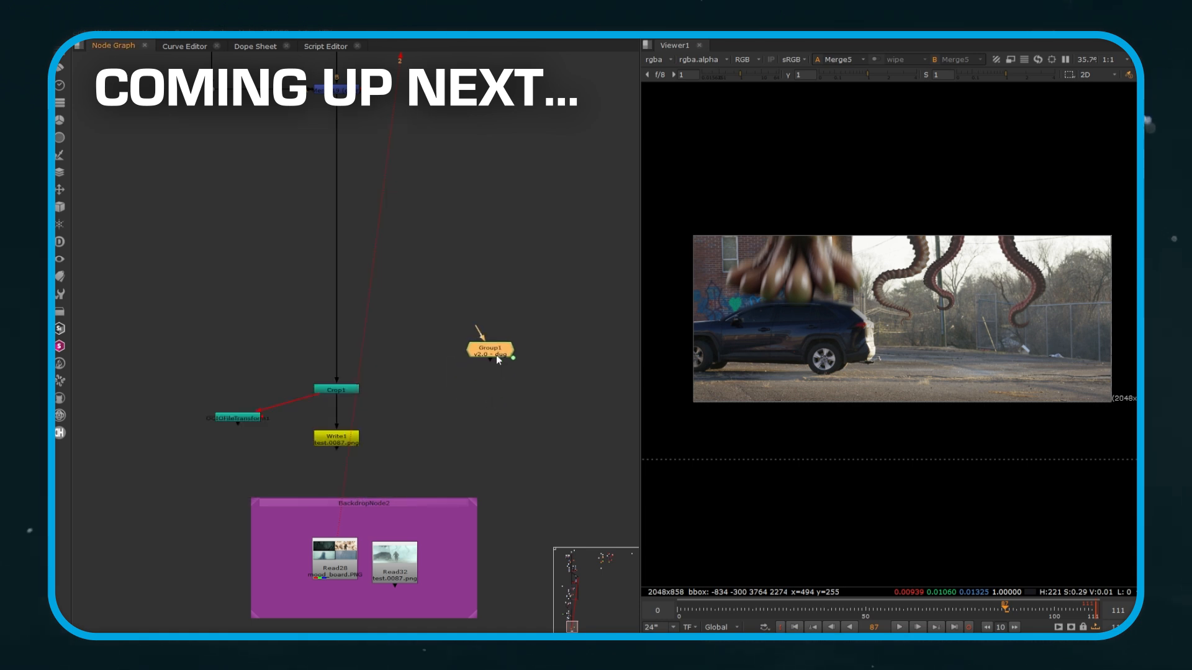
pyautogui.doubleClick(497, 353)
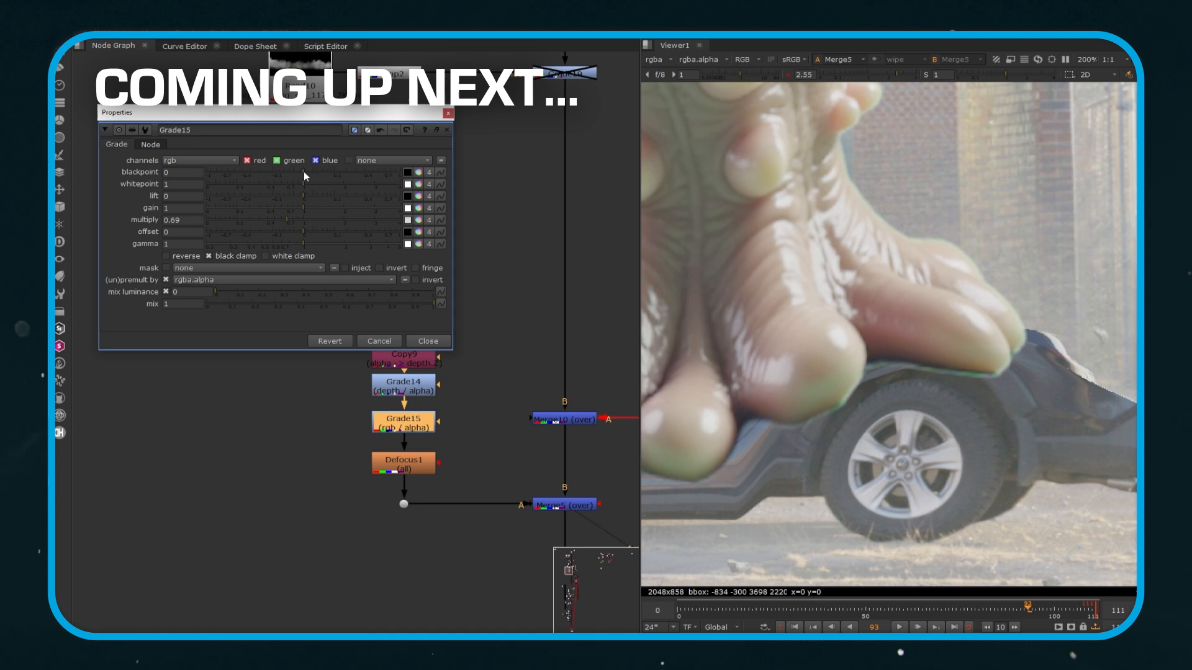
pyautogui.moveTo(304, 171); pyautogui.dragTo(293, 169)
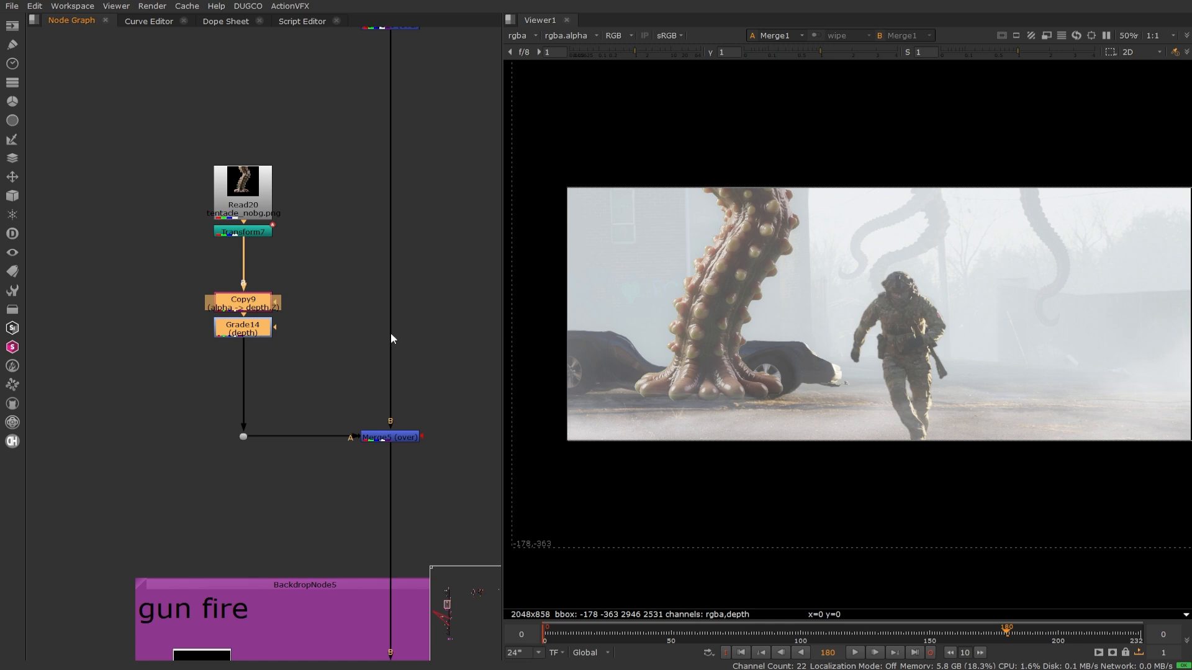
# - Add a Grade node after Grade14 in the large tentacle branch and darken it with a multiply of 0.31
pyautogui.click(281, 368)
pyautogui.press('g')
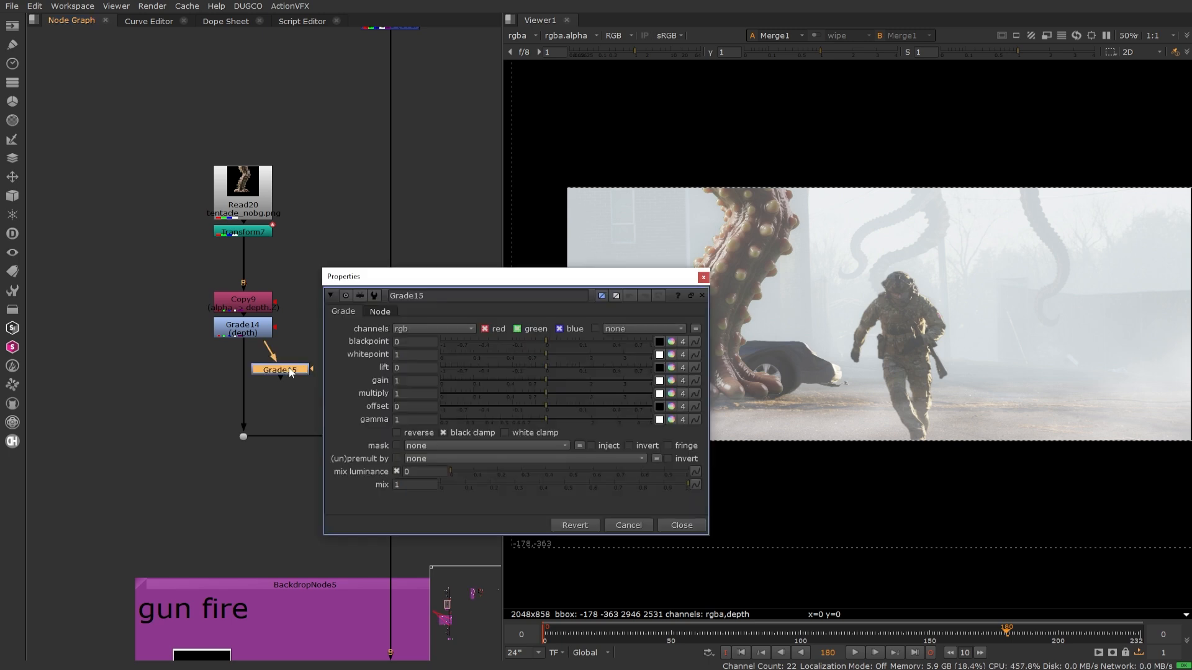
pyautogui.moveTo(544, 396); pyautogui.dragTo(498, 397)
pyautogui.moveTo(559, 283); pyautogui.dragTo(286, 128)
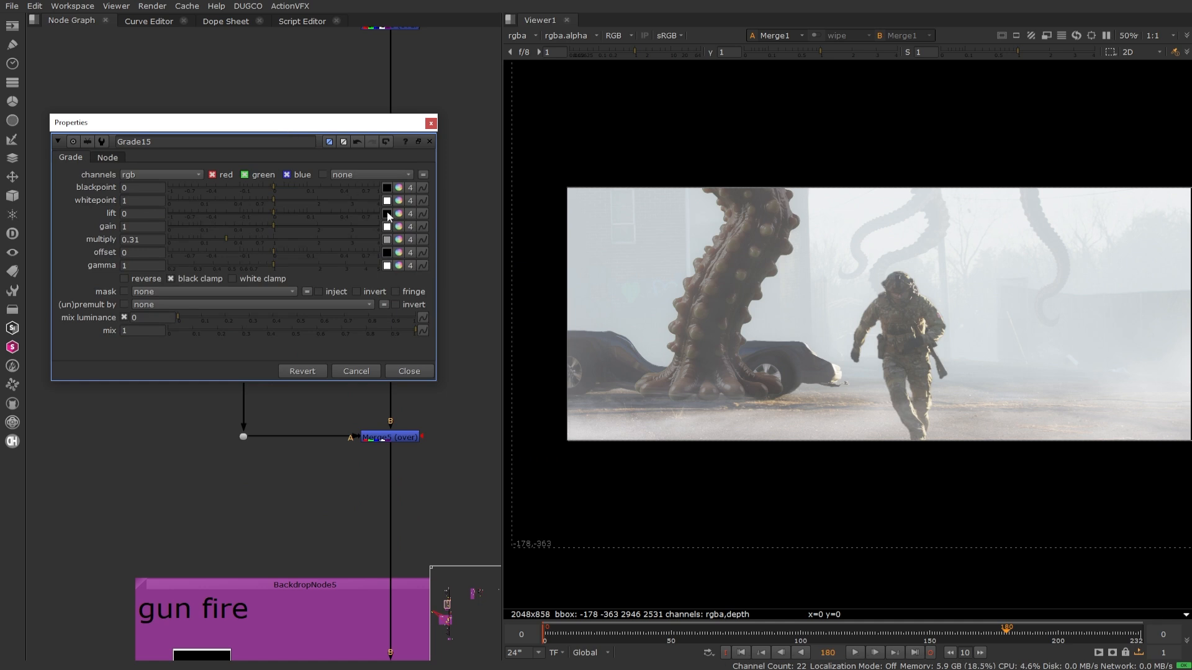
pyautogui.click(420, 370)
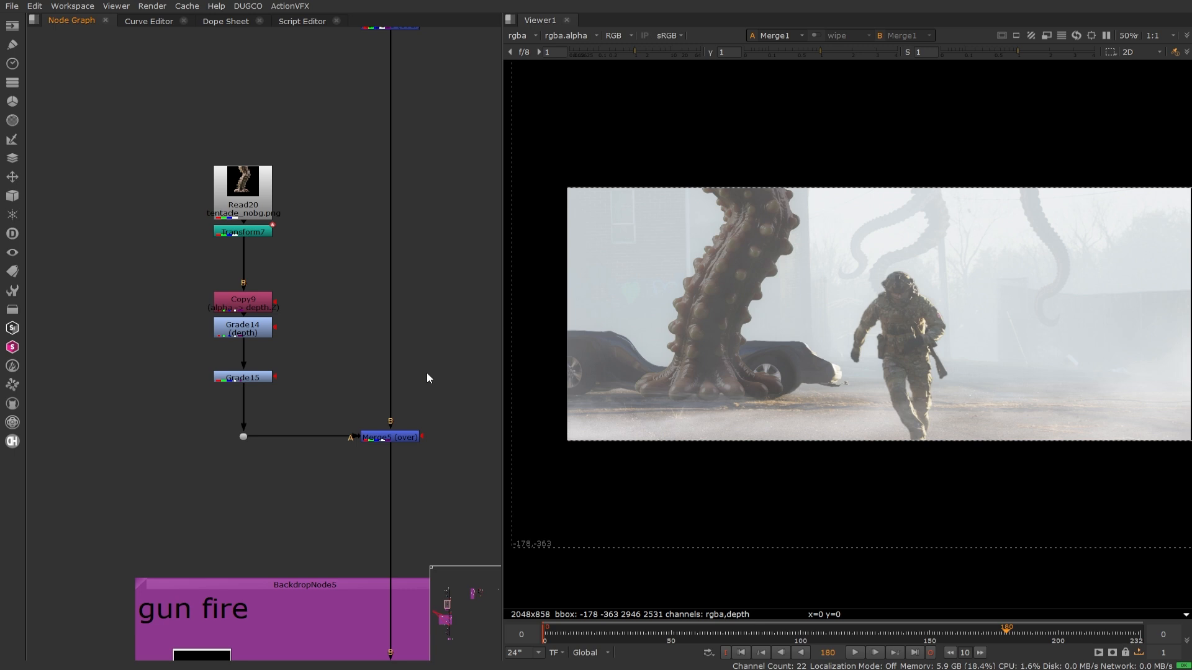
# - Check the large tentacle branch from Transform7 and display the Merge5 composite in the viewer
pyautogui.scroll(-3, 409, 360)
pyautogui.scroll(2, 341, 286)
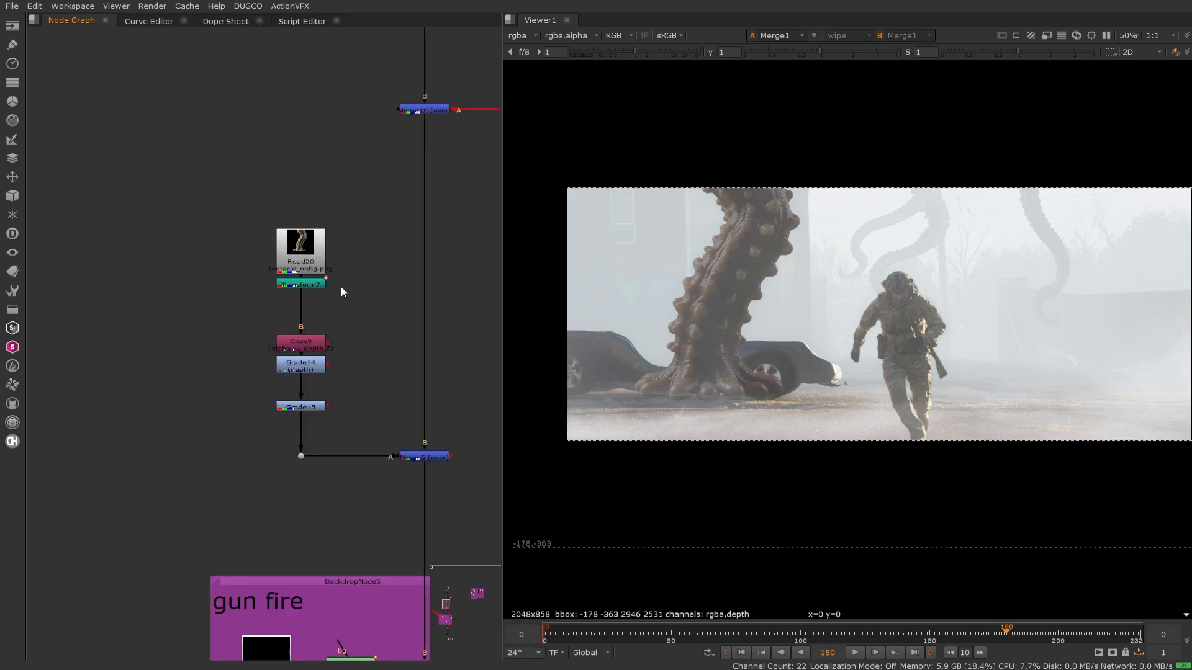
pyautogui.scroll(-2, 458, 342)
pyautogui.moveTo(428, 382); pyautogui.dragTo(317, 236, button='middle')
pyautogui.scroll(2, 243, 199)
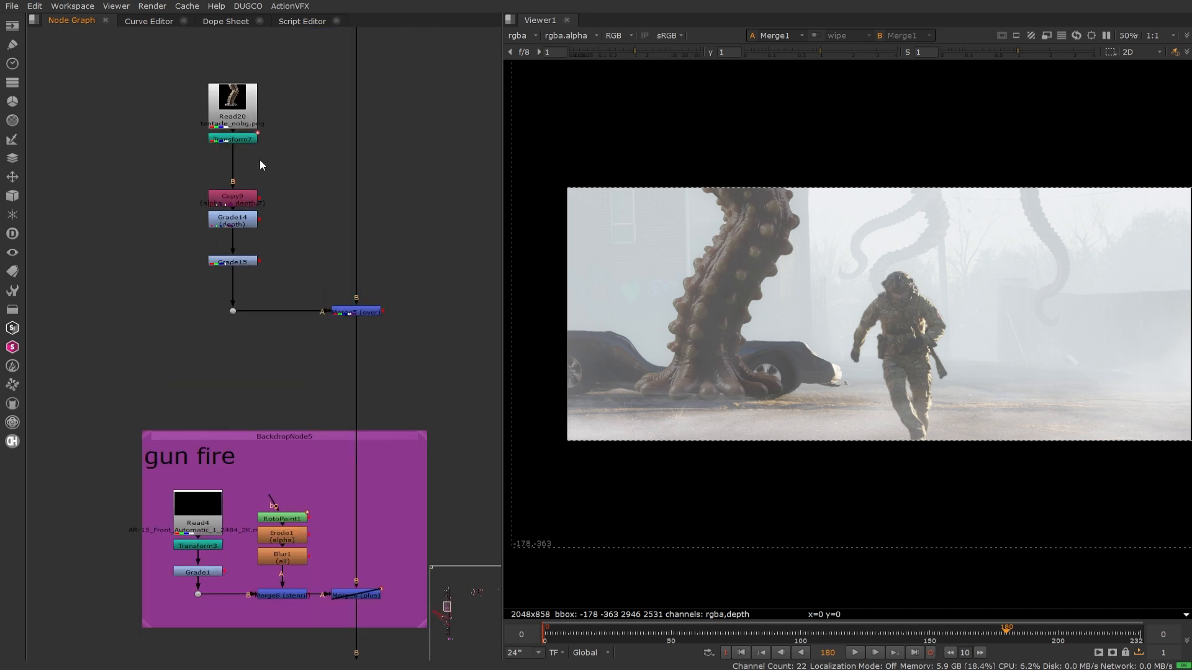
pyautogui.moveTo(259, 160); pyautogui.dragTo(295, 363, button='middle')
pyautogui.click(279, 312)
pyautogui.click(275, 341)
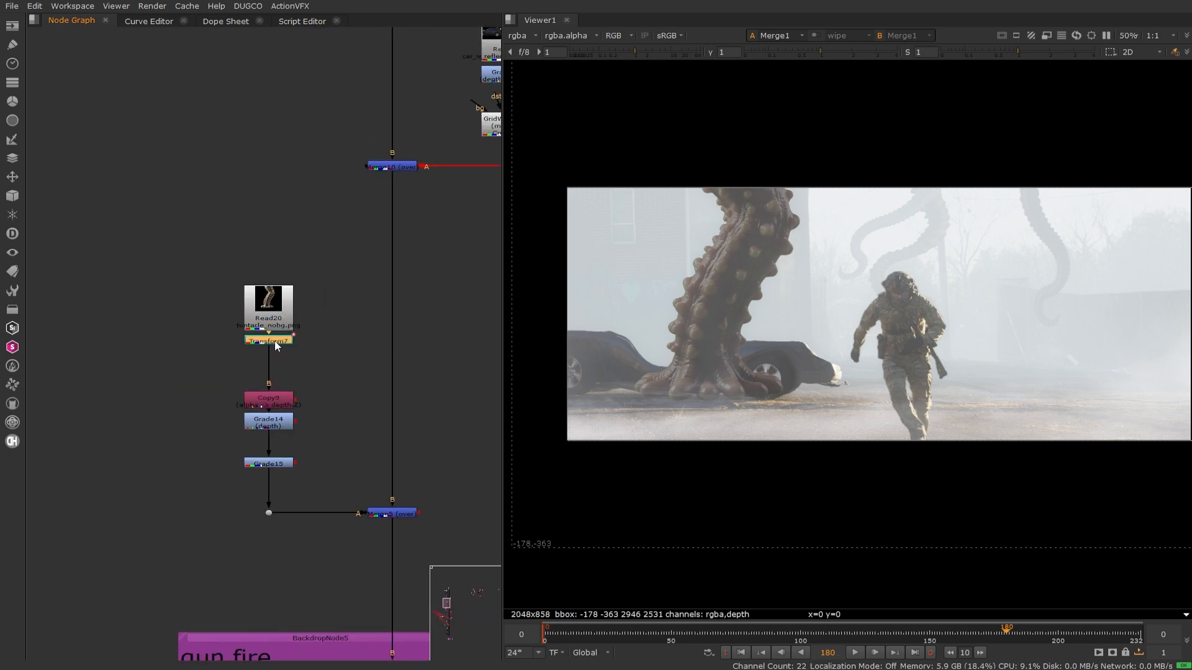
pyautogui.press('1')
pyautogui.click(394, 515)
pyautogui.press('1')
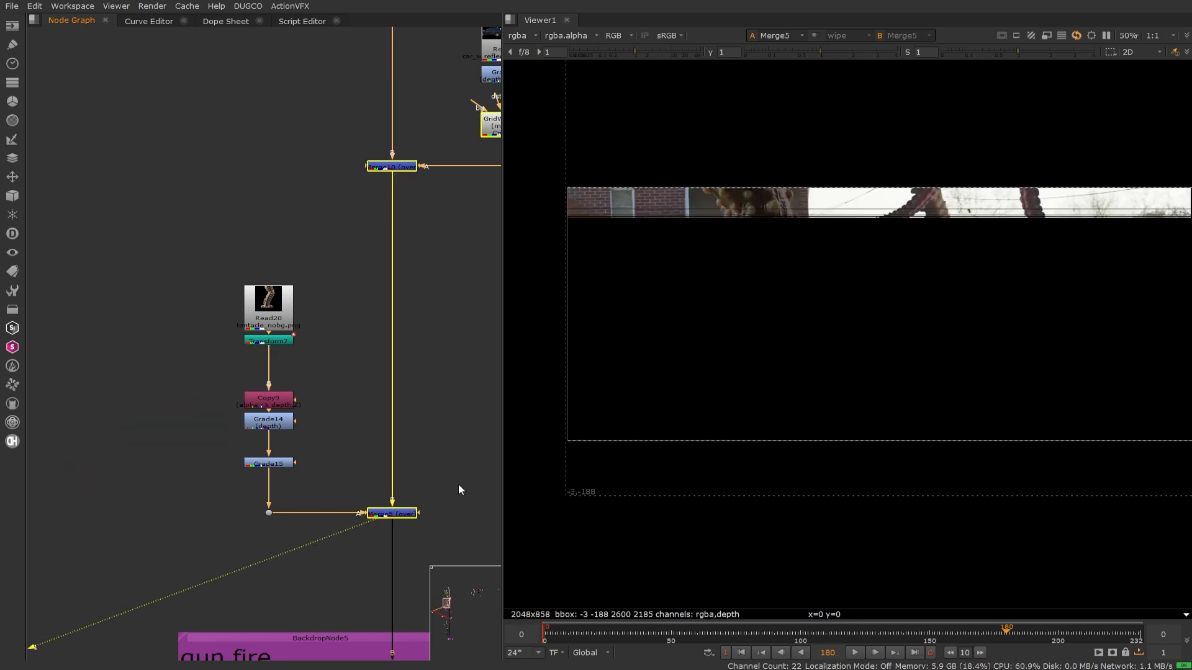
pyautogui.scroll(2, 241, 381)
pyautogui.click(236, 363)
pyautogui.press('Tab')
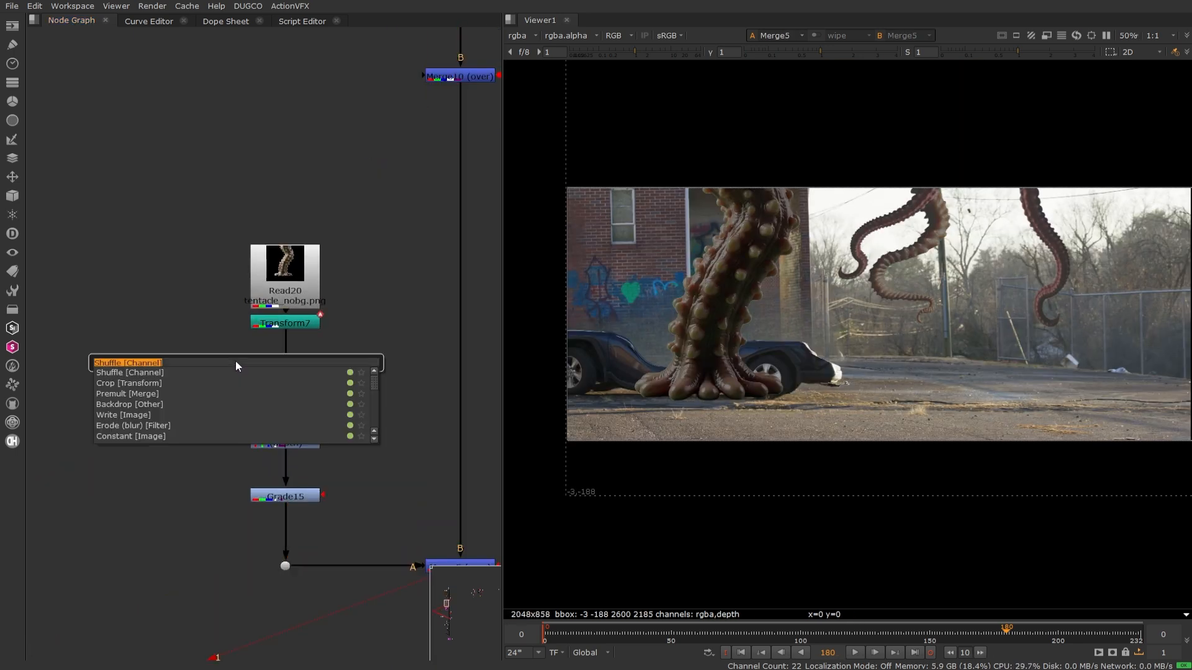
pyautogui.write('grid')
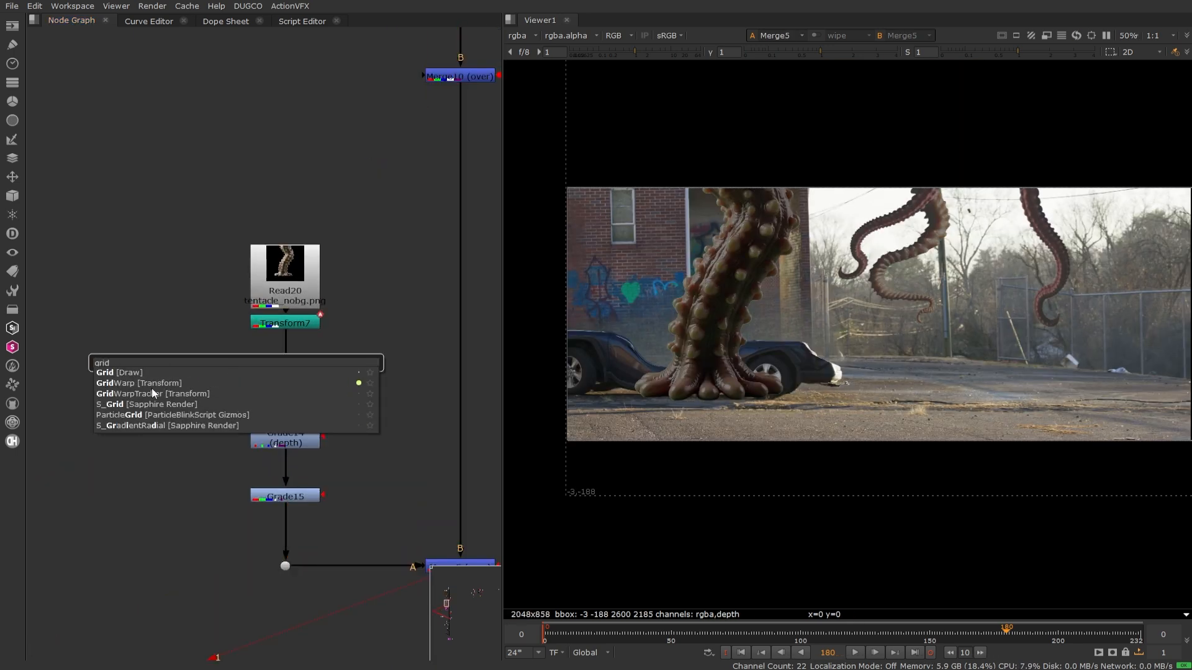
pyautogui.click(152, 389)
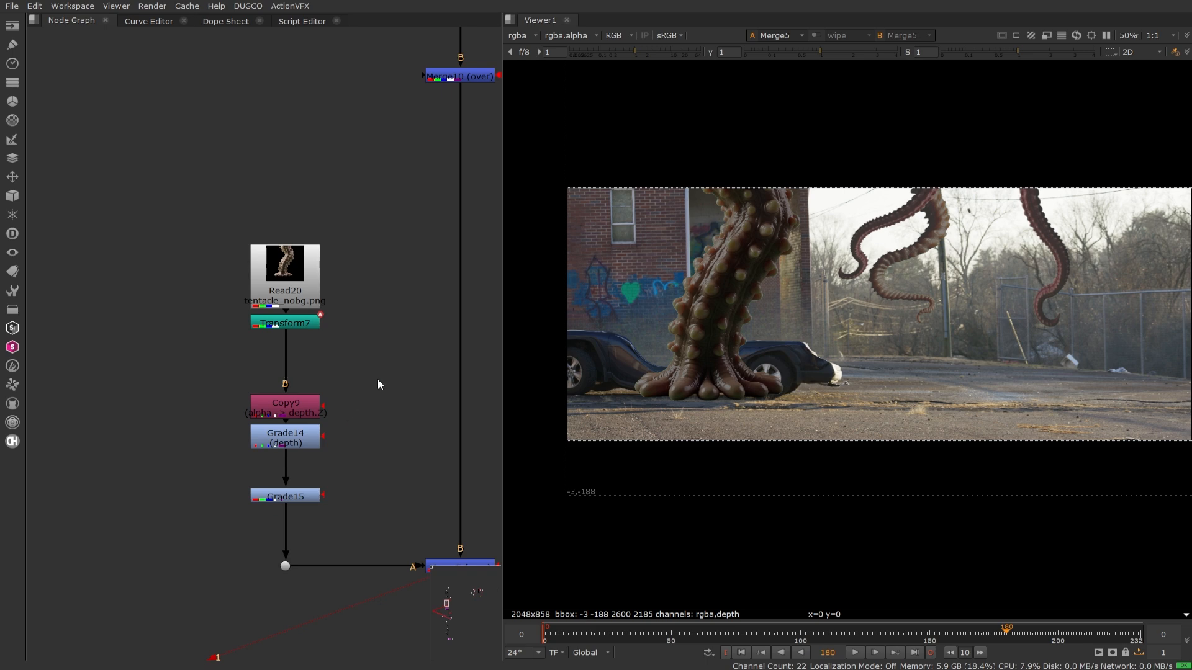
pyautogui.press('Delete')
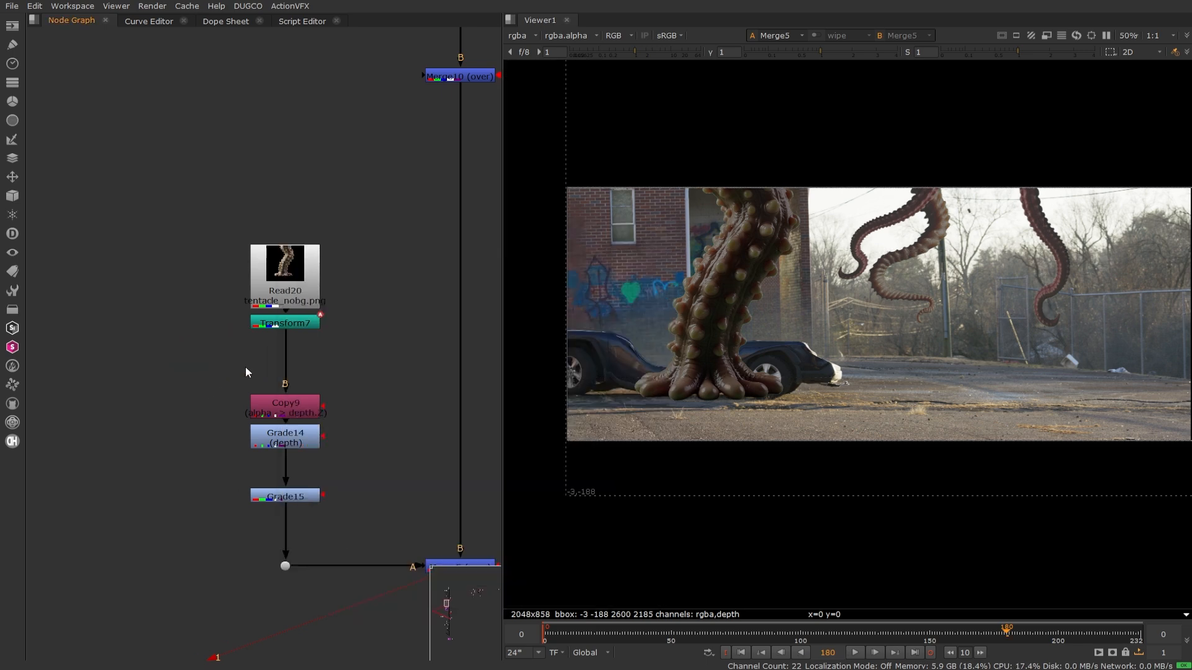
# - Add a GridWarp node between Transform7 and Copy9 in the large tentacle branch and view its output
pyautogui.press('Tab')
pyautogui.write('grid')
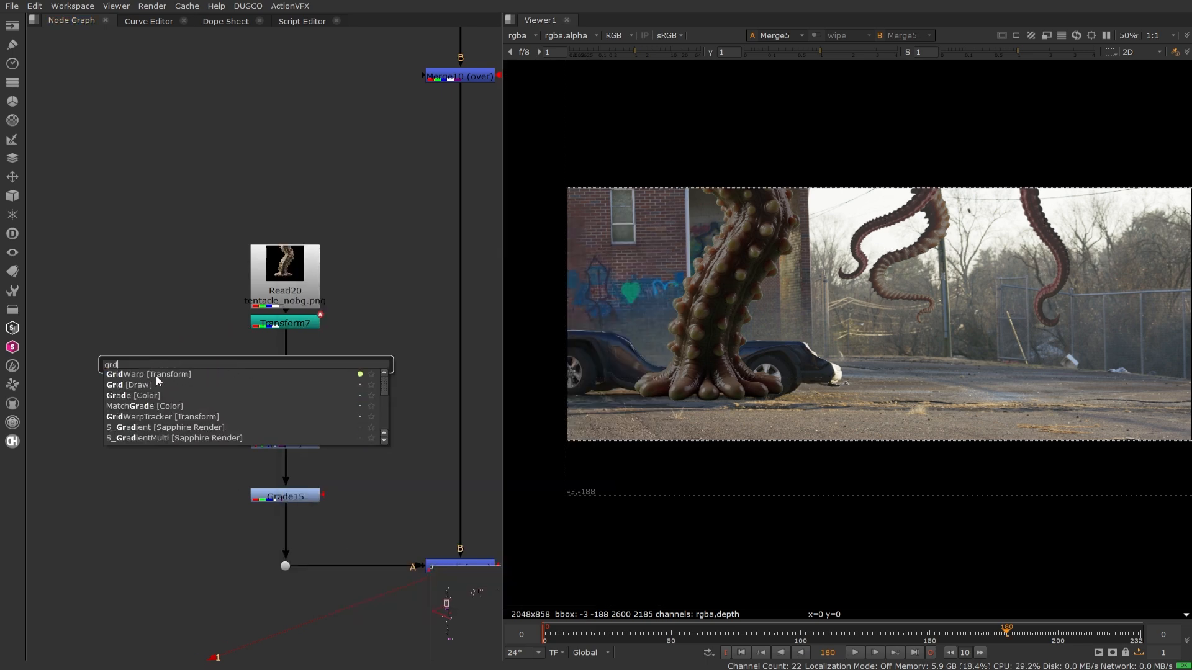
pyautogui.click(155, 375)
pyautogui.click(366, 562)
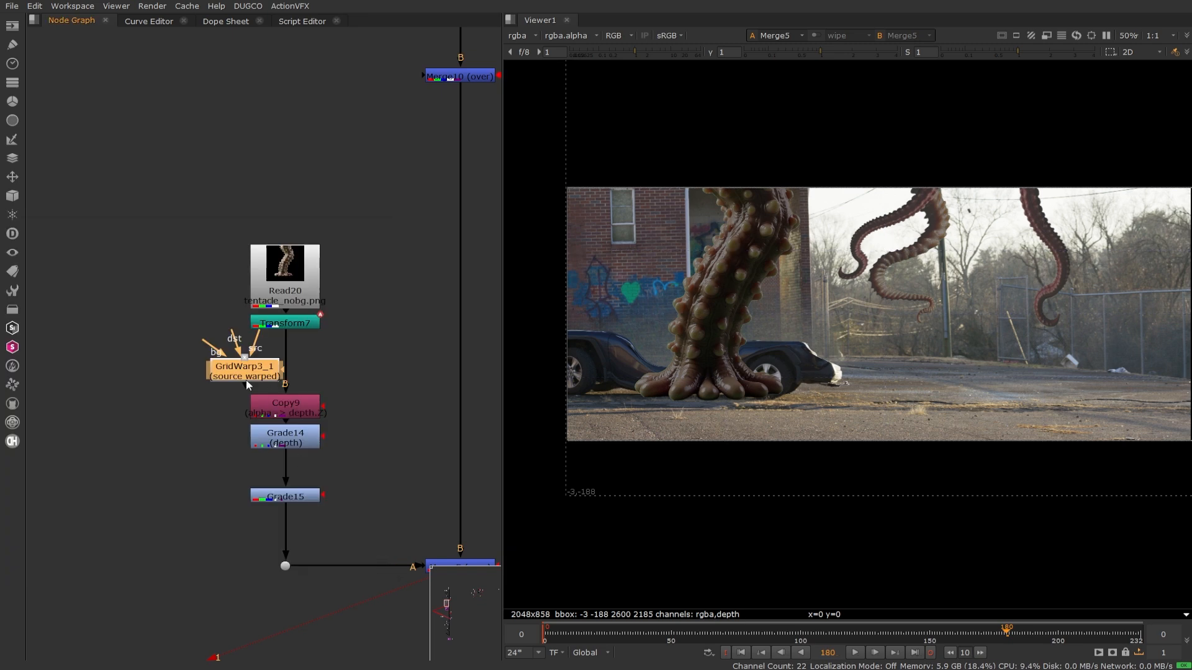
pyautogui.moveTo(245, 379); pyautogui.dragTo(290, 376)
pyautogui.press('1')
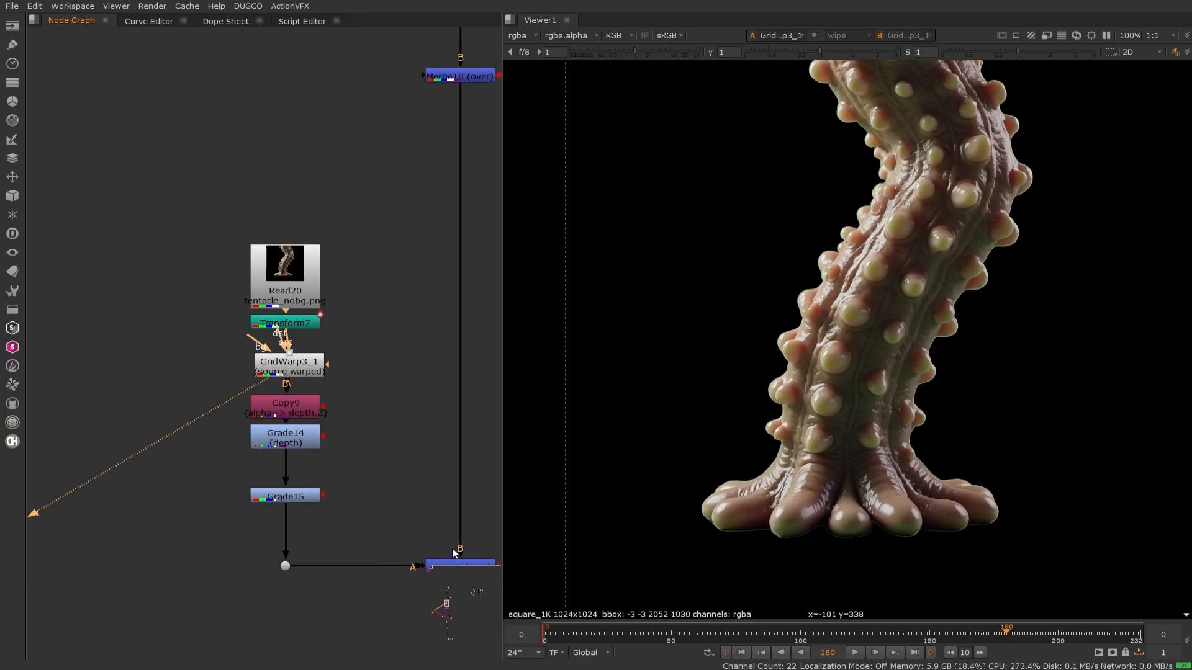
# - Display Merge5 in the viewer and delete the three inner vertical lines from the new GridWarp's destination grid
pyautogui.moveTo(457, 561); pyautogui.dragTo(383, 471, button='middle')
pyautogui.click(385, 478)
pyautogui.press('1')
pyautogui.doubleClick(215, 277)
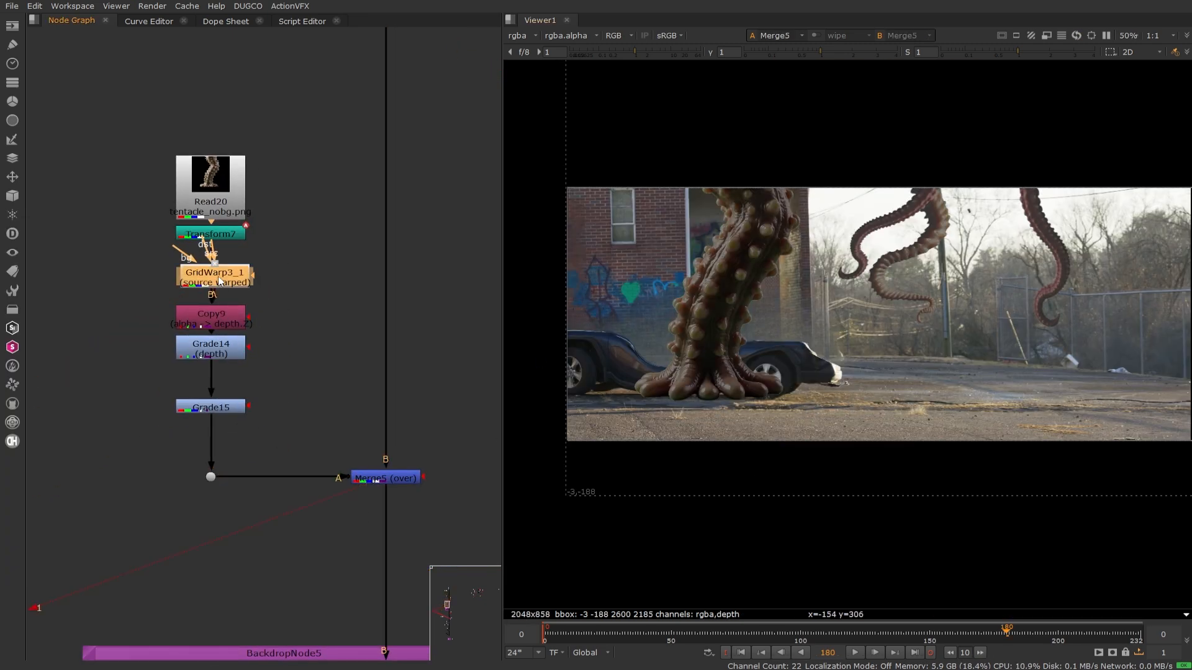
pyautogui.click(512, 116)
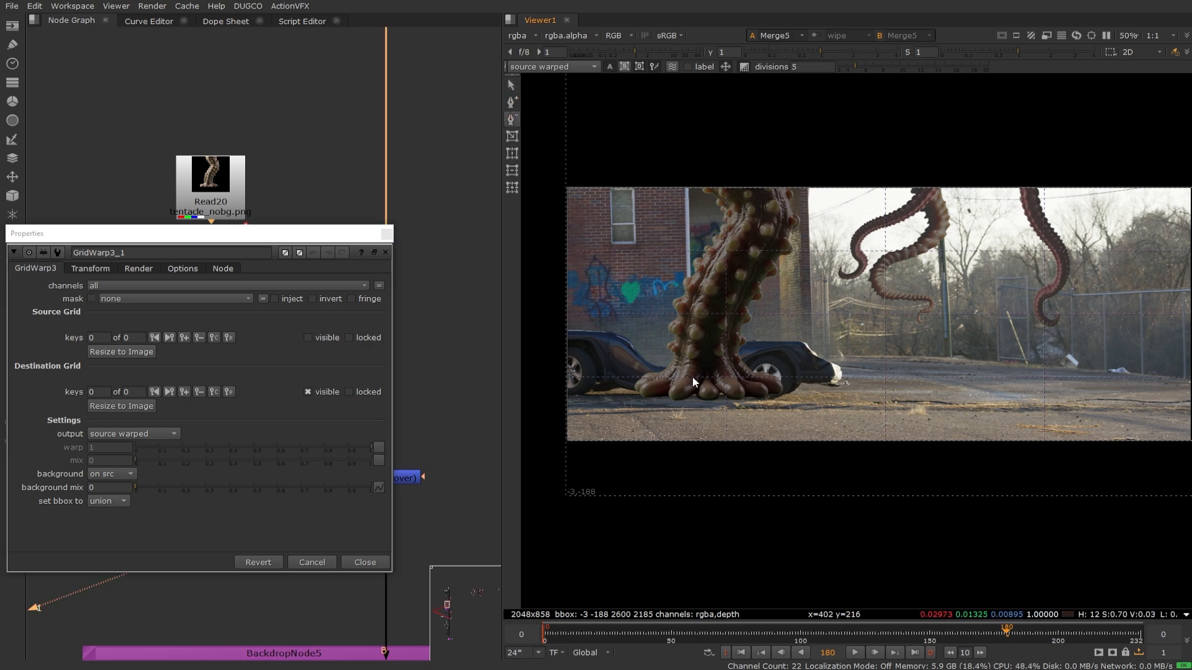
pyautogui.click(725, 350)
pyautogui.click(883, 338)
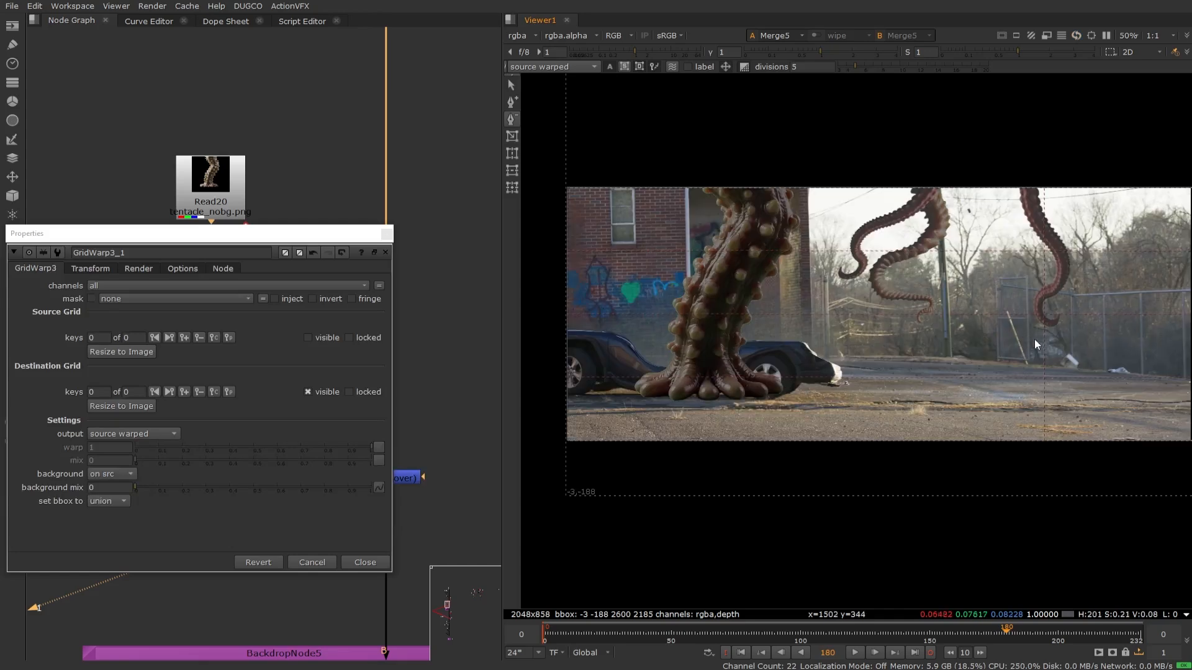
pyautogui.click(1042, 339)
# - Insert two vertical lines into the GridWarp's grid, one on each side of the large tentacle's foot
pyautogui.click(511, 102)
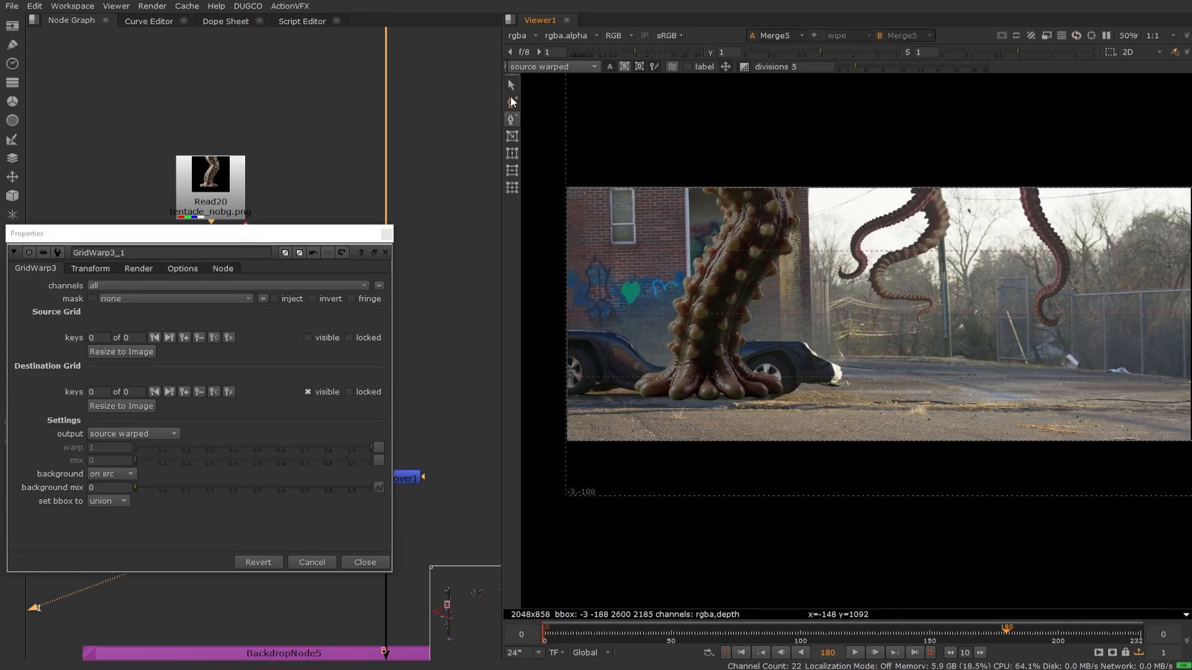
pyautogui.click(788, 379)
pyautogui.click(628, 375)
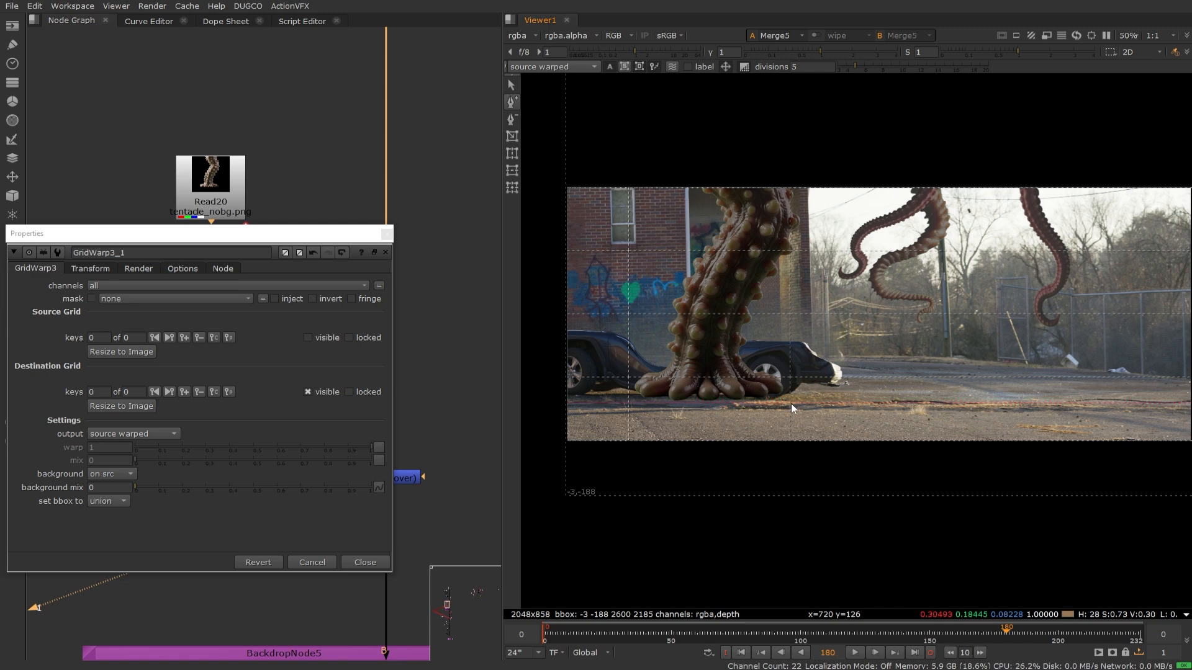
# - Insert two horizontal lines into the GridWarp's grid around the large tentacle's foot and return to the selection tool
pyautogui.click(792, 404)
pyautogui.click(707, 376)
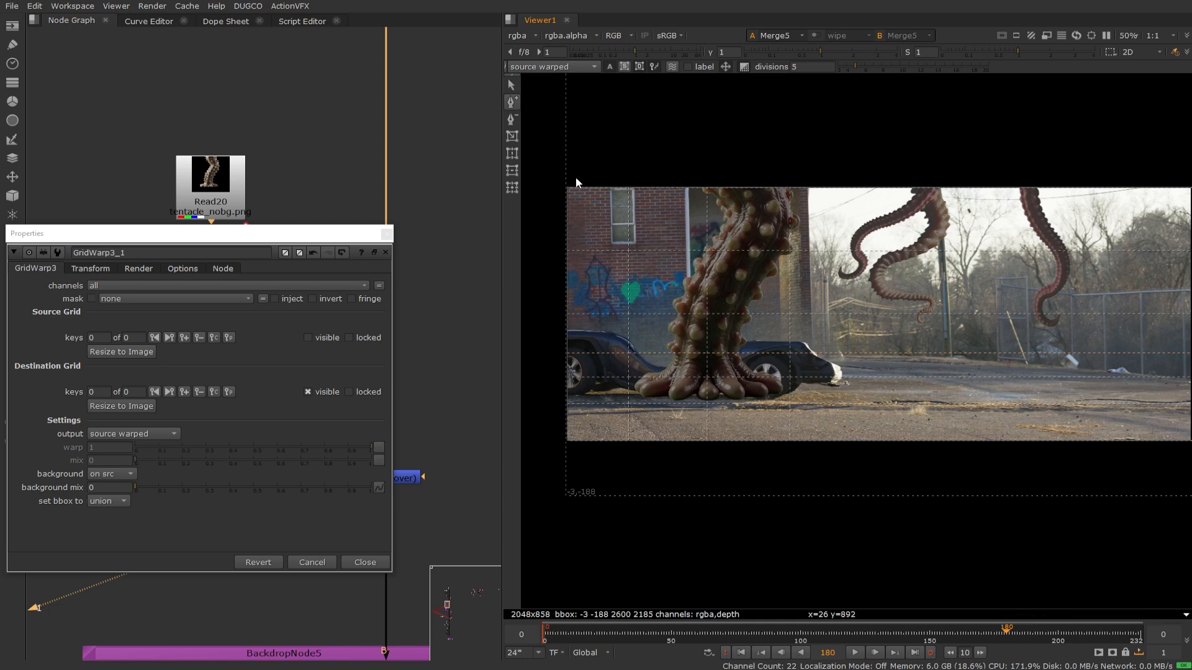
pyautogui.click(511, 84)
pyautogui.scroll(2, 705, 381)
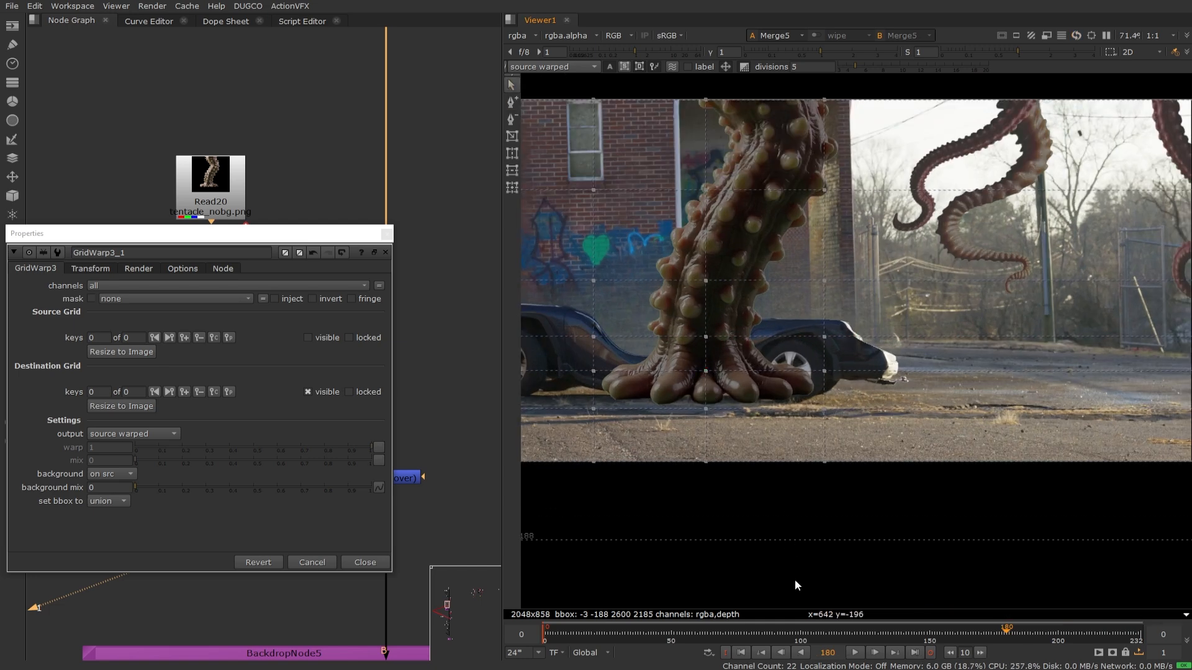
# - Step back from frame 180 to frame 169 to examine the tentacle standing on the crushed car, and close the GridWarp's properties
pyautogui.press('Left')
pyautogui.press('Left')
pyautogui.press('Left')
pyautogui.press('Left')
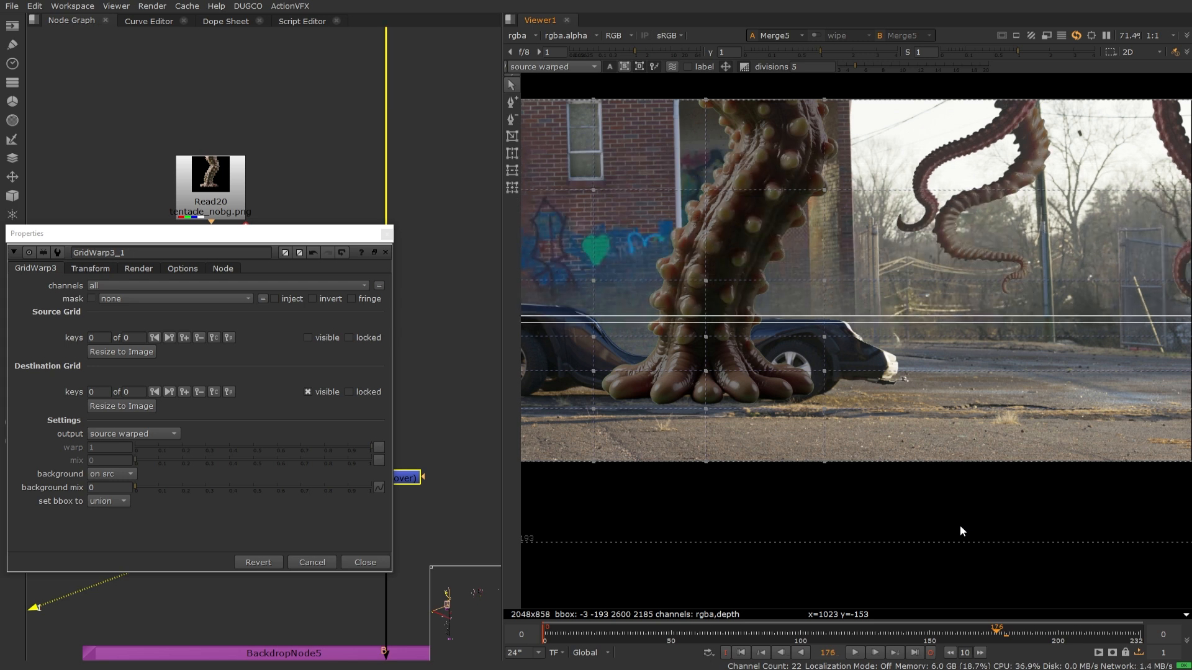
pyautogui.press('Left')
pyautogui.press('Left')
pyautogui.press('Left')
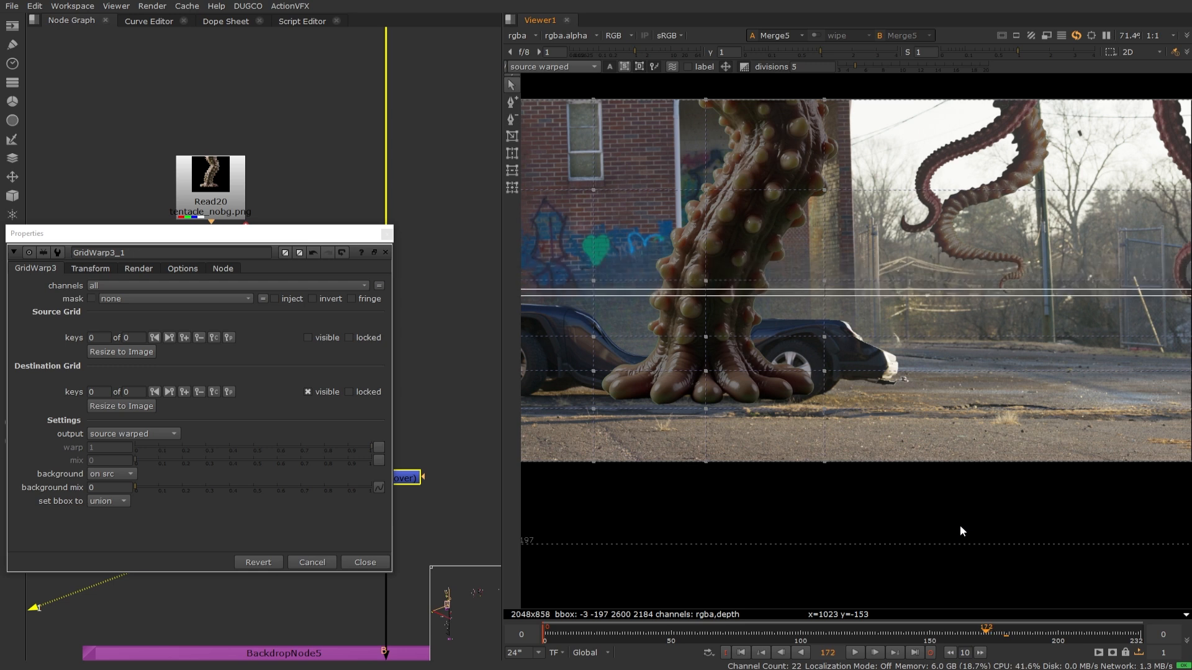
pyautogui.press('Left')
pyautogui.press('Left')
pyautogui.press('Left')
pyautogui.press('Left')
pyautogui.click(386, 253)
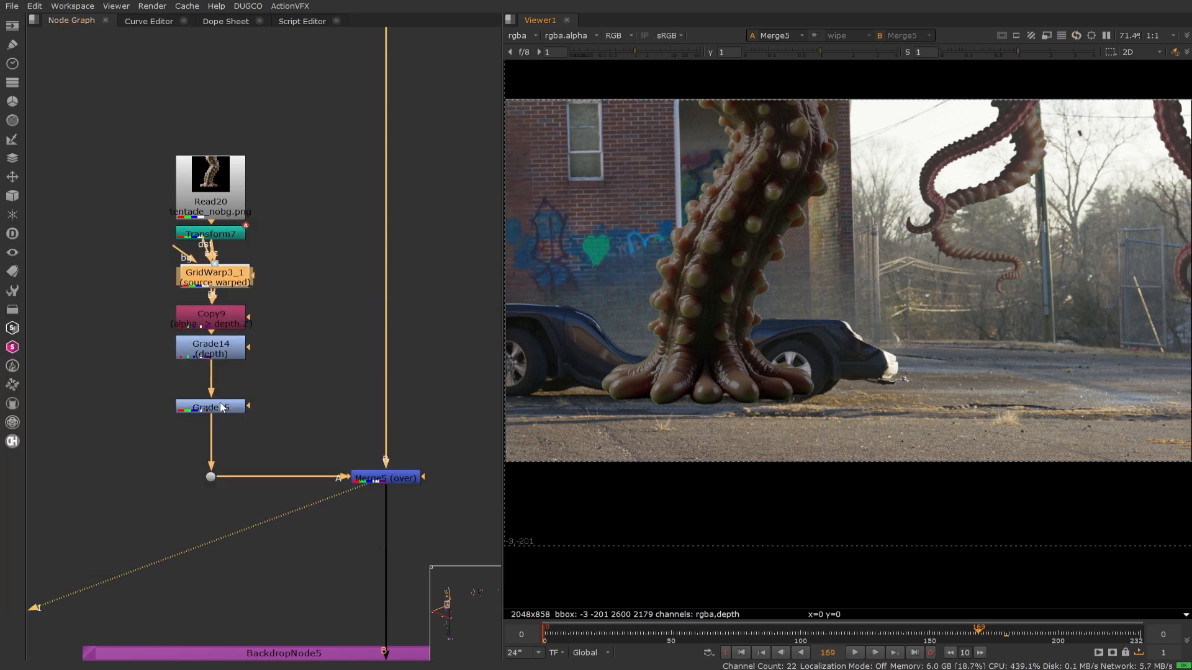
# - Check Transform7's translate animation at frames 165 and 164, where the large tentacle comes down on the car
pyautogui.doubleClick(213, 234)
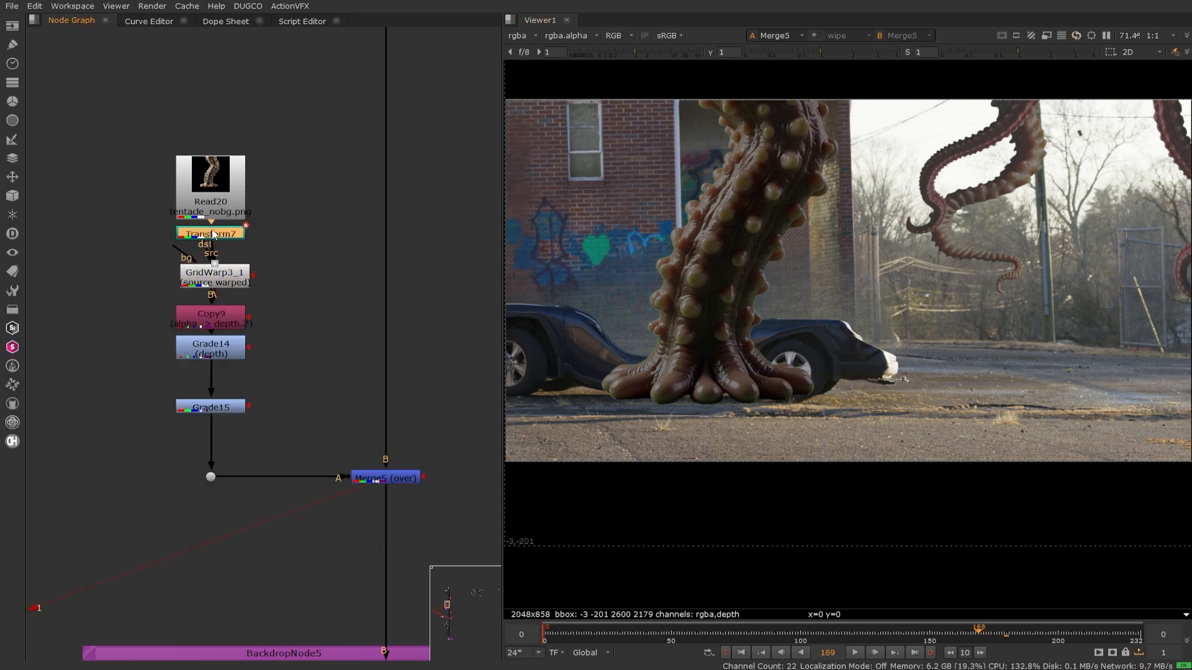
pyautogui.click(967, 631)
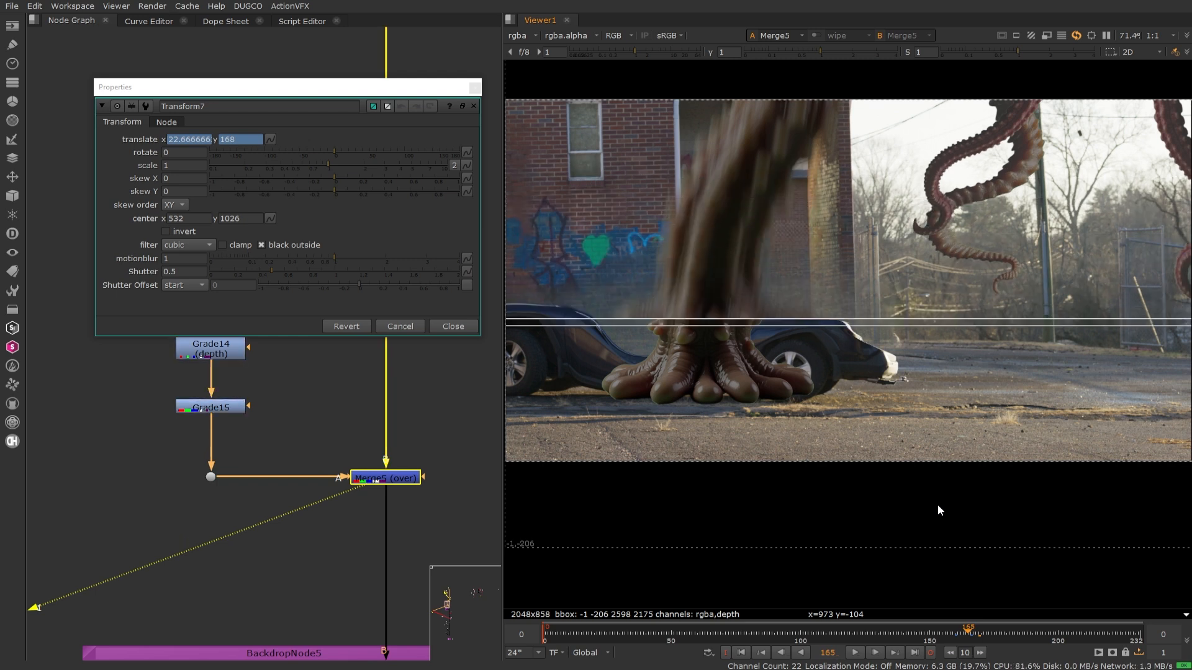
pyautogui.press('Left')
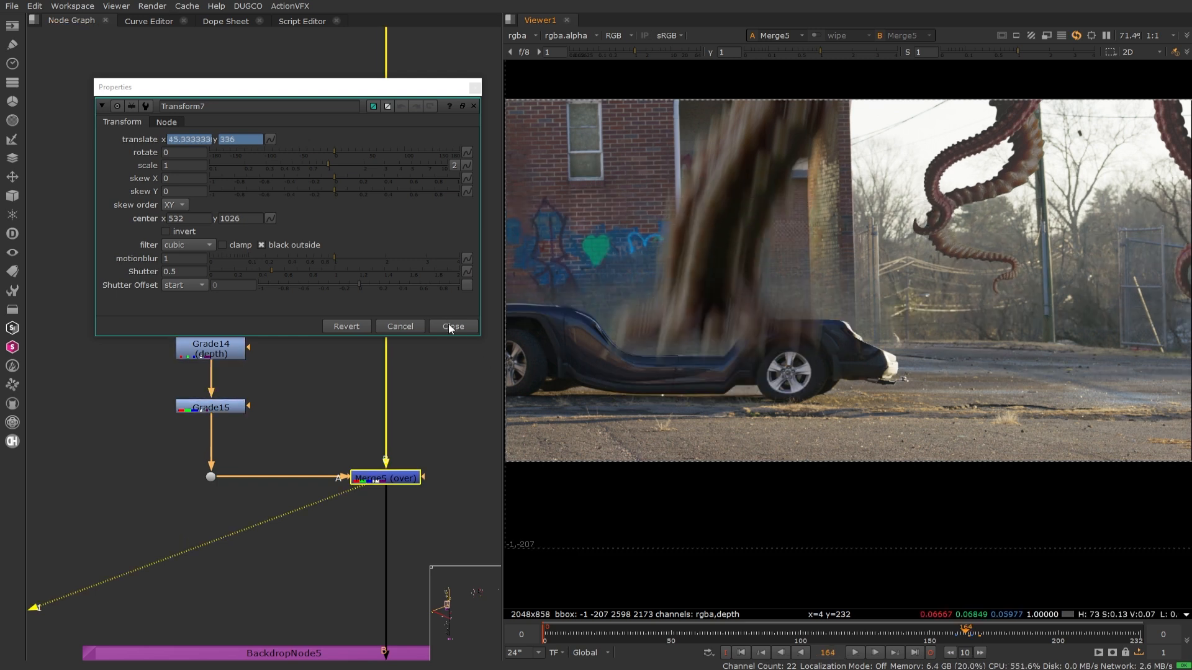
pyautogui.click(449, 326)
# - In the car's GridWarp3_2 node, set warp to 0.285 and keyframe it at frame 164
pyautogui.scroll(-3, 439, 355)
pyautogui.moveTo(439, 350); pyautogui.dragTo(372, 512, button='middle')
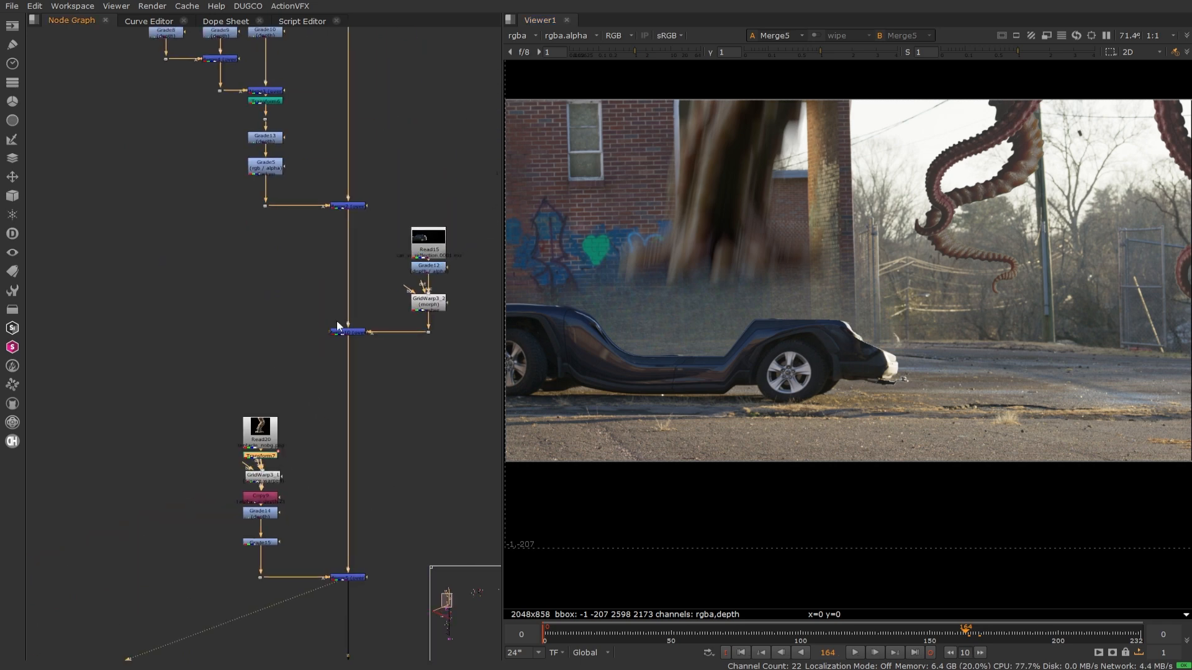
pyautogui.scroll(3, 404, 300)
pyautogui.click(441, 305)
pyautogui.doubleClick(441, 305)
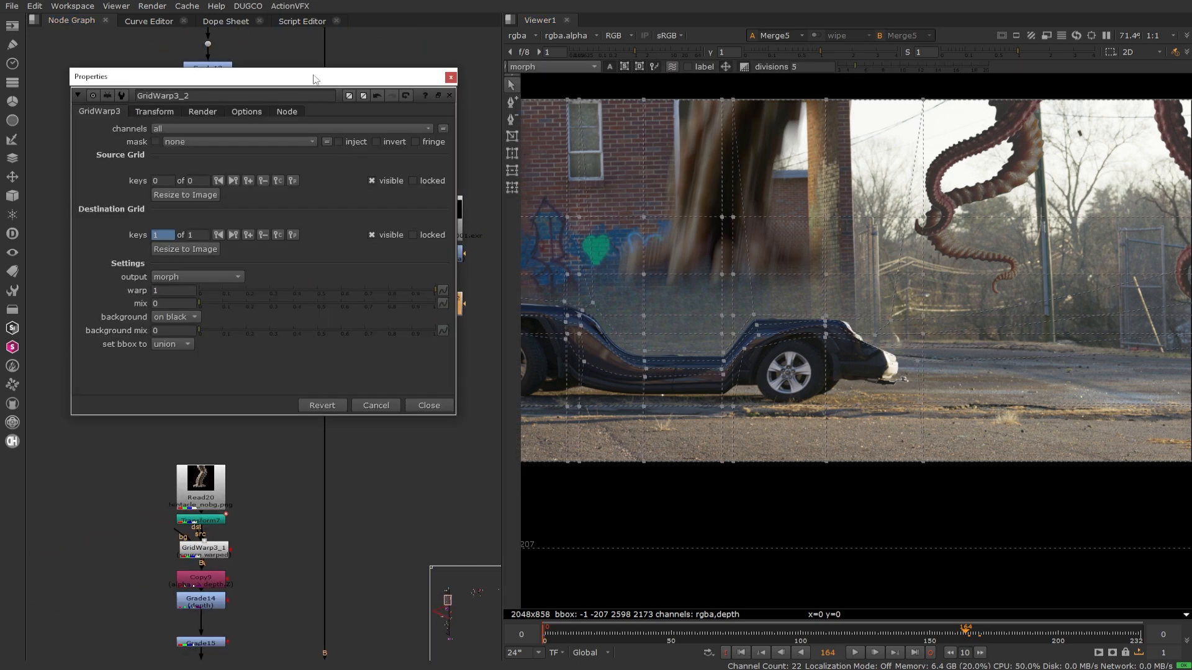
pyautogui.moveTo(382, 268); pyautogui.dragTo(234, 269)
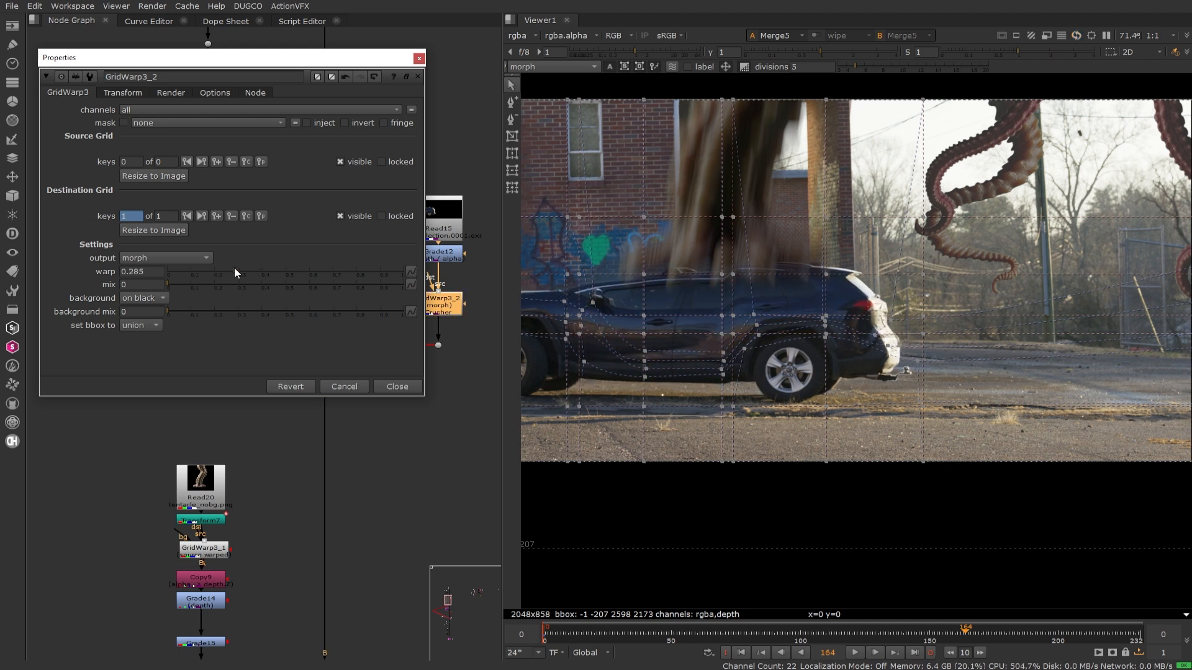
pyautogui.rightClick(134, 271)
pyautogui.click(149, 279)
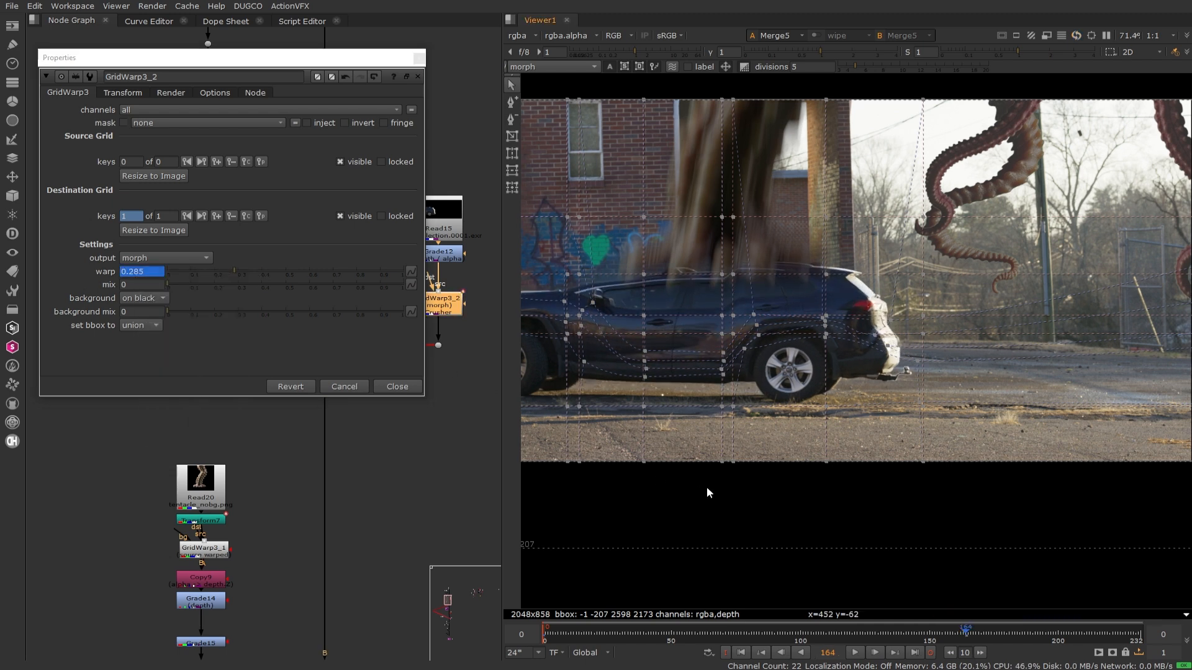
# - Keyframe GridWarp3_2's warp at 0.845 on frame 165 and at 1 on frame 166
pyautogui.press('Right')
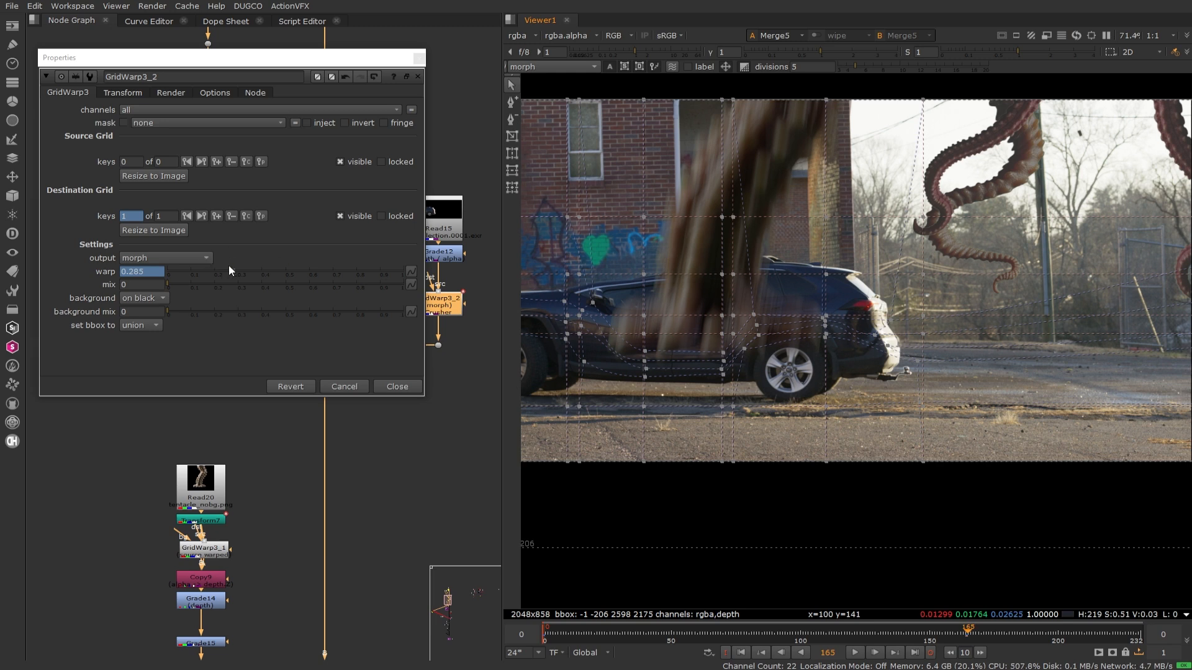
pyautogui.moveTo(234, 271); pyautogui.dragTo(366, 277)
pyautogui.press('Right')
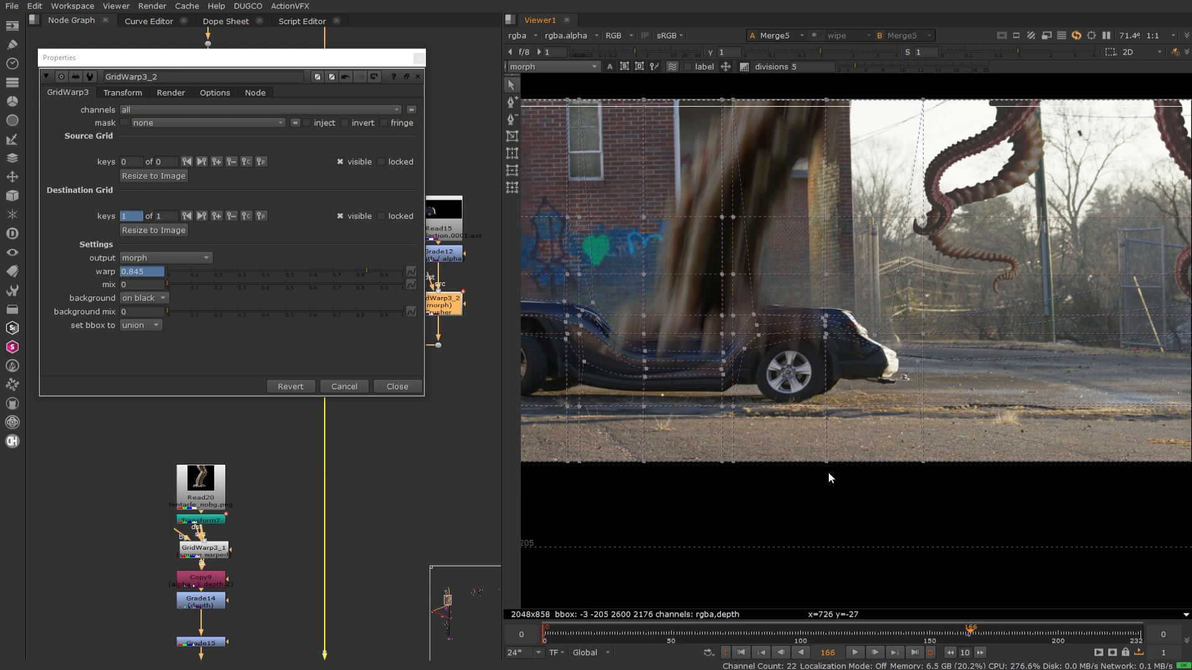
pyautogui.moveTo(373, 271); pyautogui.dragTo(415, 270)
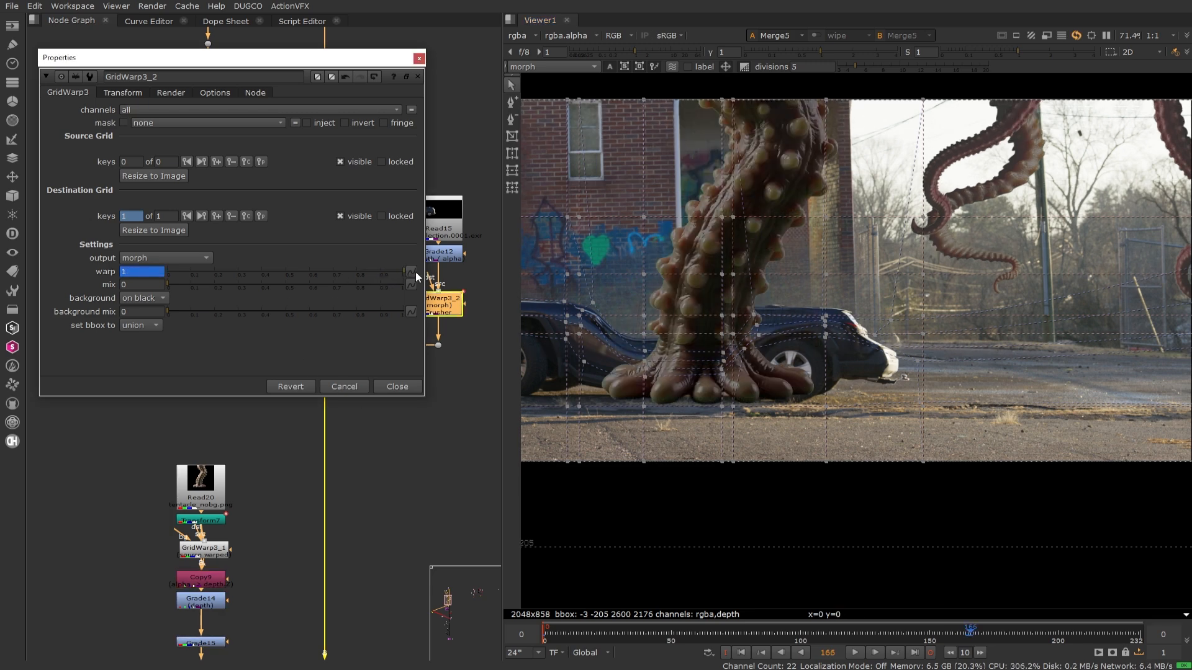
# - Keyframe GridWarp3_2's warp at 0.08 on frame 163, check the crush through frame 165, and close its properties
pyautogui.click(777, 495)
pyautogui.press('Left')
pyautogui.press('Left')
pyautogui.press('Left')
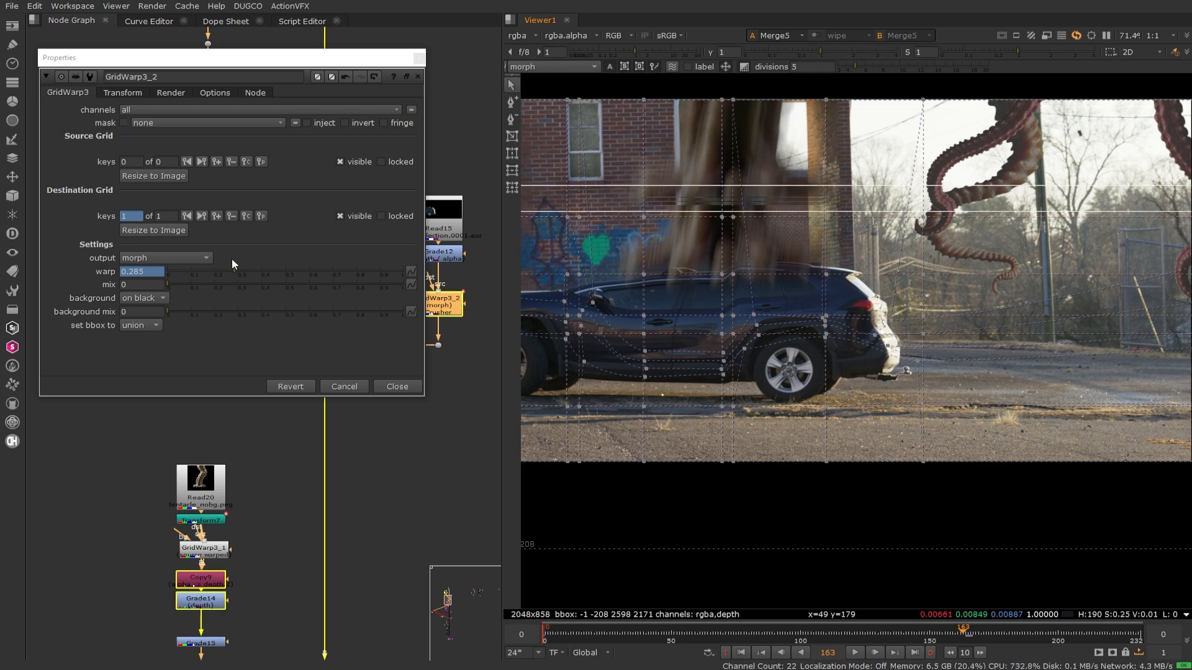
pyautogui.moveTo(219, 270); pyautogui.dragTo(185, 271)
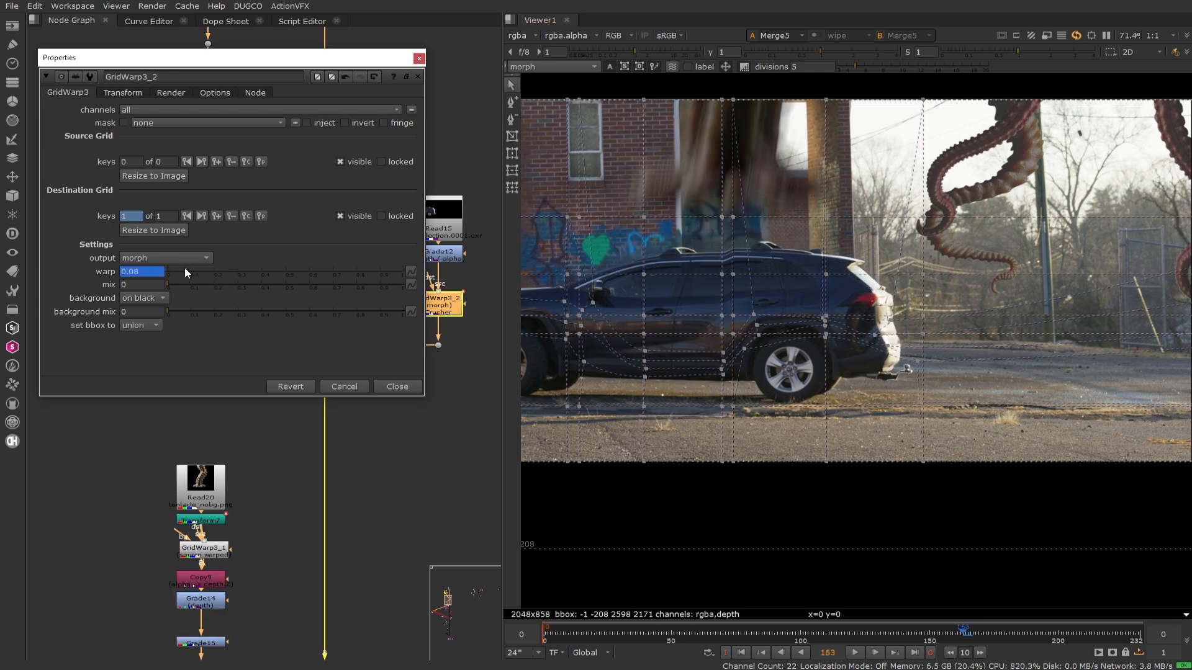
pyautogui.click(753, 472)
pyautogui.press('Right')
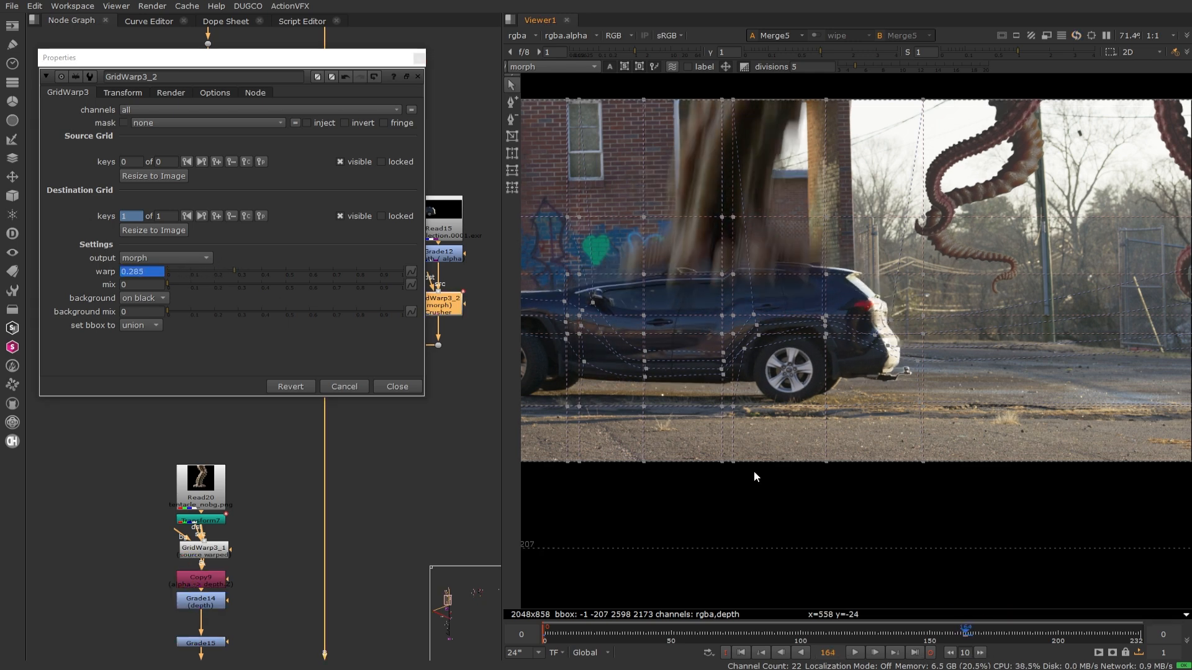
pyautogui.press('Right')
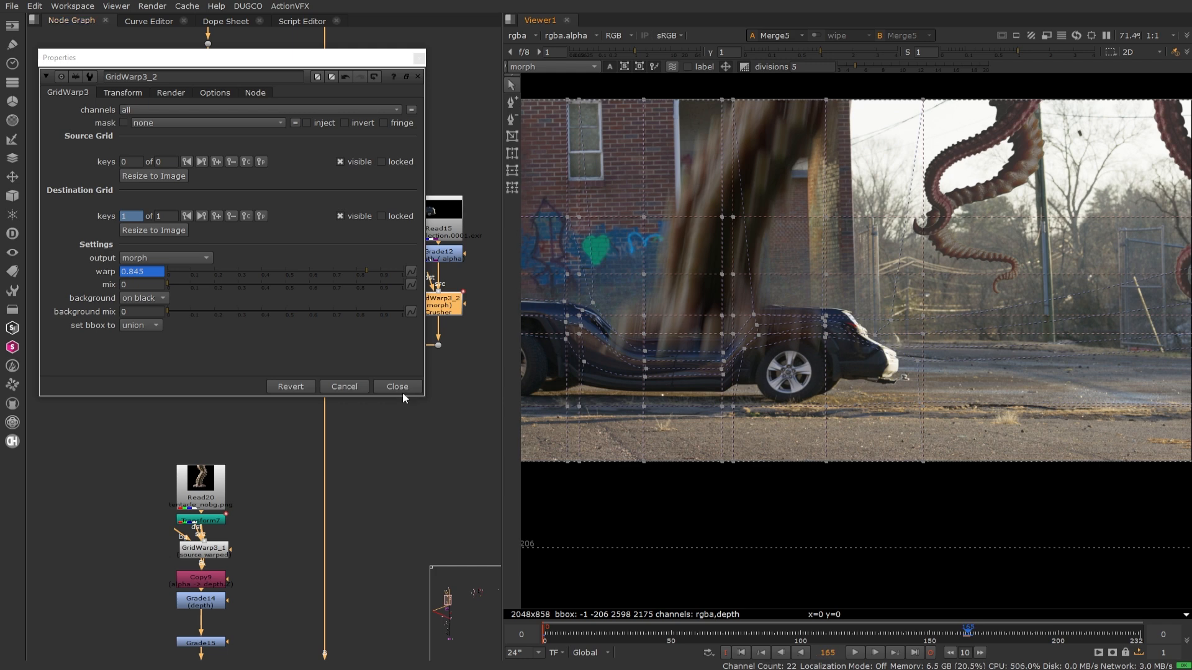
pyautogui.click(403, 389)
# - Set Transform7's motion blur to 0 in the large tentacle branch
pyautogui.moveTo(376, 509); pyautogui.dragTo(411, 336, button='middle')
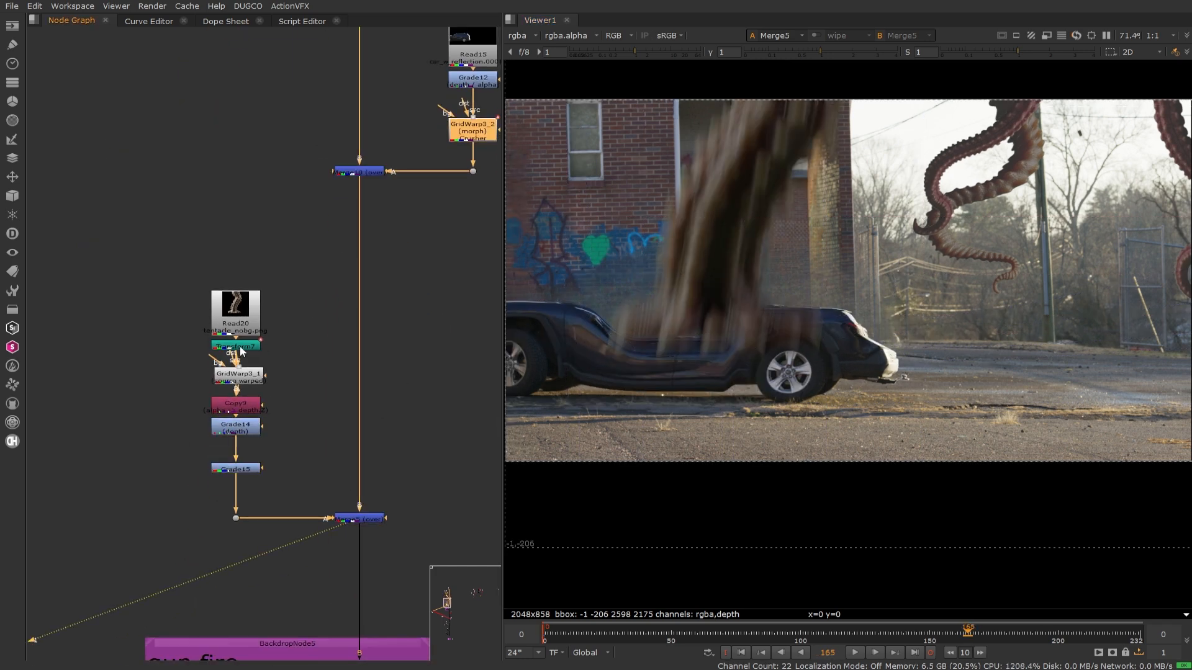
pyautogui.doubleClick(240, 348)
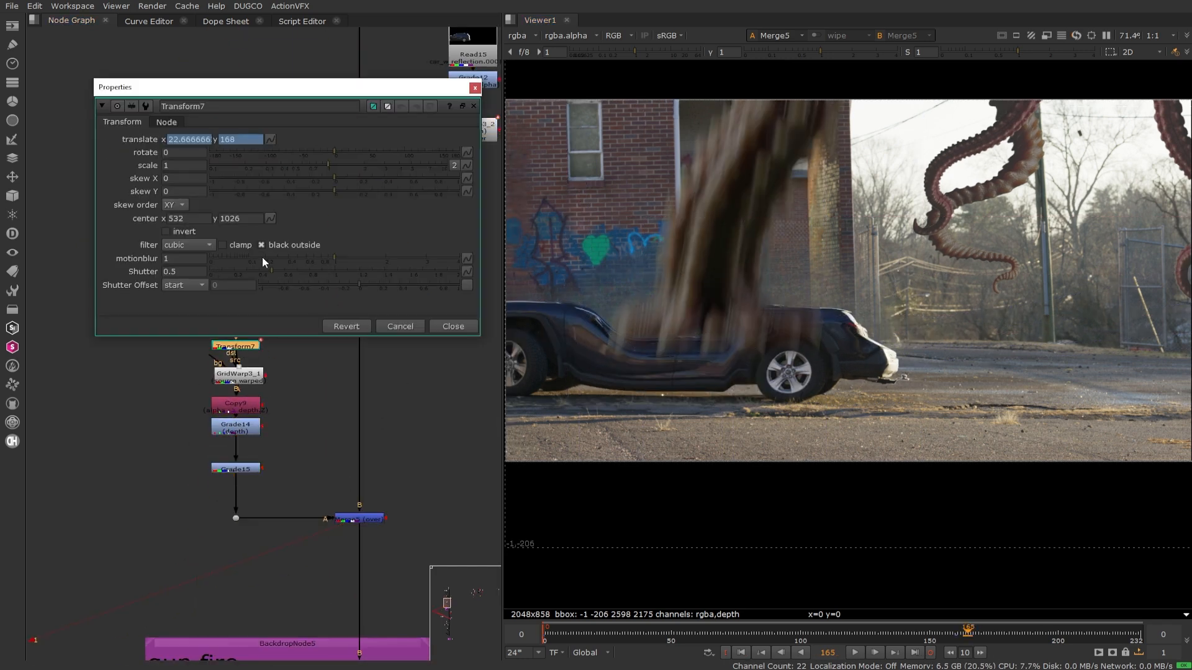
pyautogui.moveTo(273, 257); pyautogui.dragTo(159, 261)
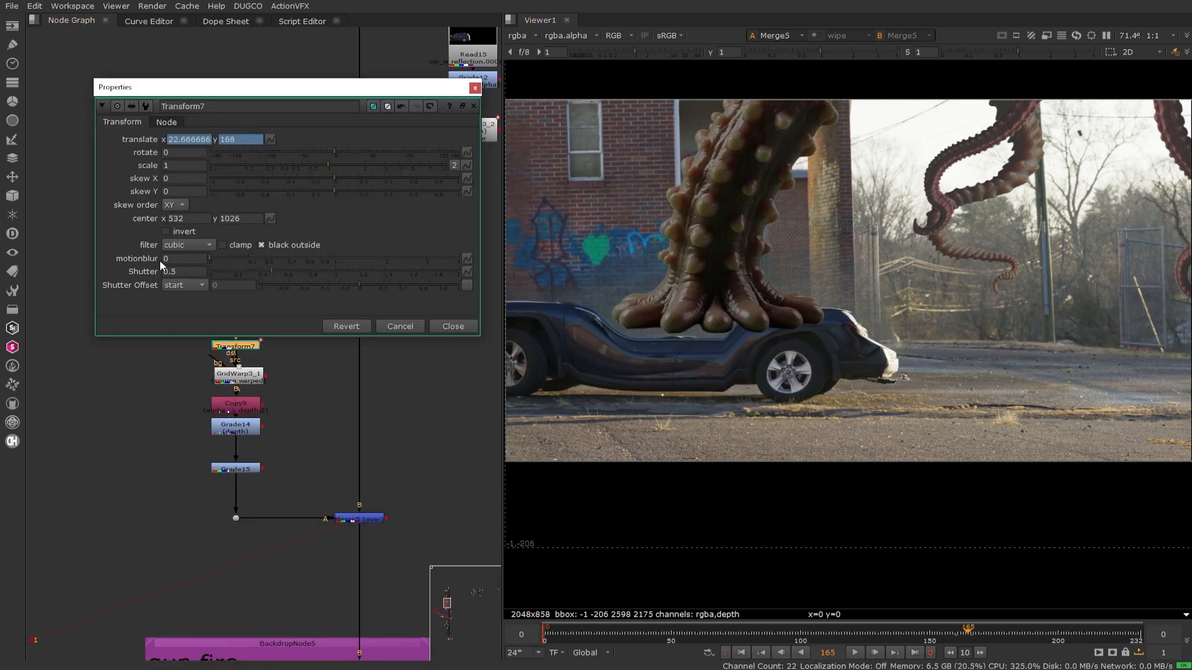
pyautogui.click(454, 327)
# - Try pulling GridWarp3_1's central grid points around the tentacle's foot downward at frame 165, undoing each move
pyautogui.click(245, 376)
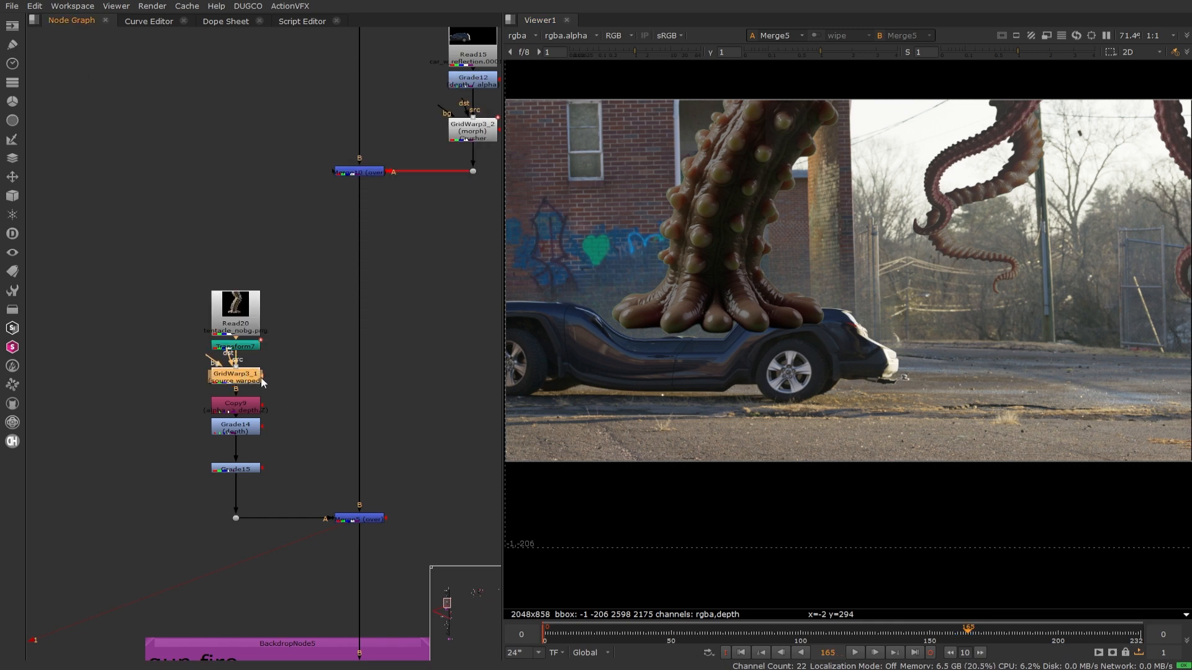
pyautogui.doubleClick(246, 379)
pyautogui.scroll(3, 714, 333)
pyautogui.moveTo(736, 334); pyautogui.dragTo(736, 360)
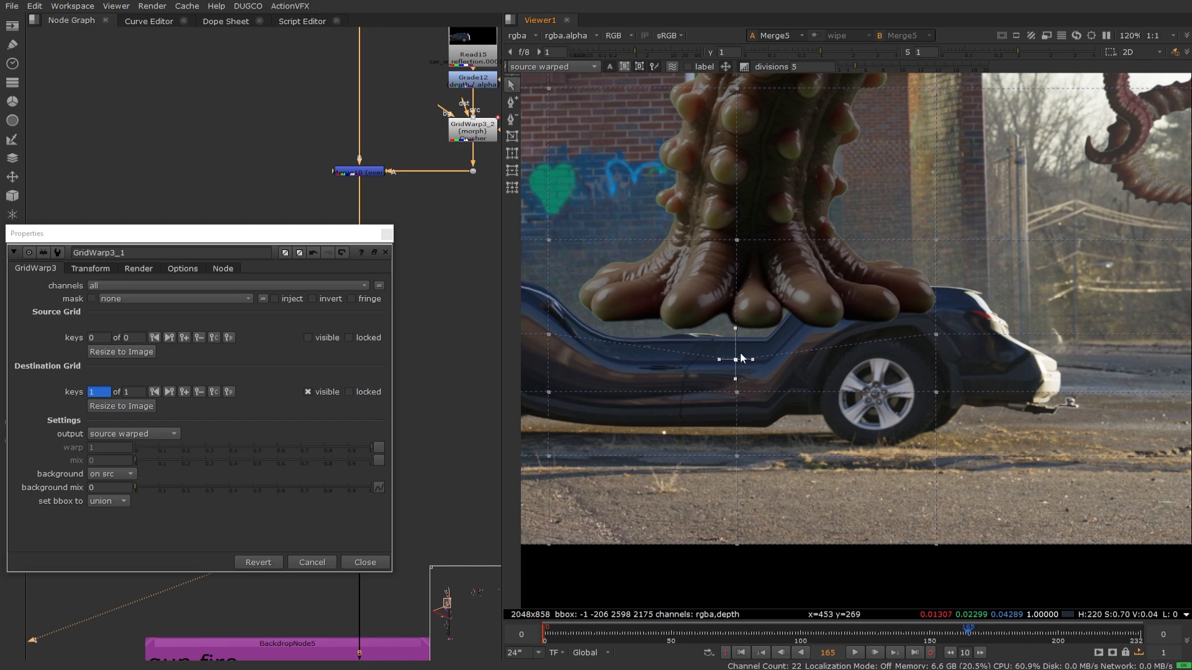
pyautogui.hotkey('ctrl', 'z')
pyautogui.click(381, 565)
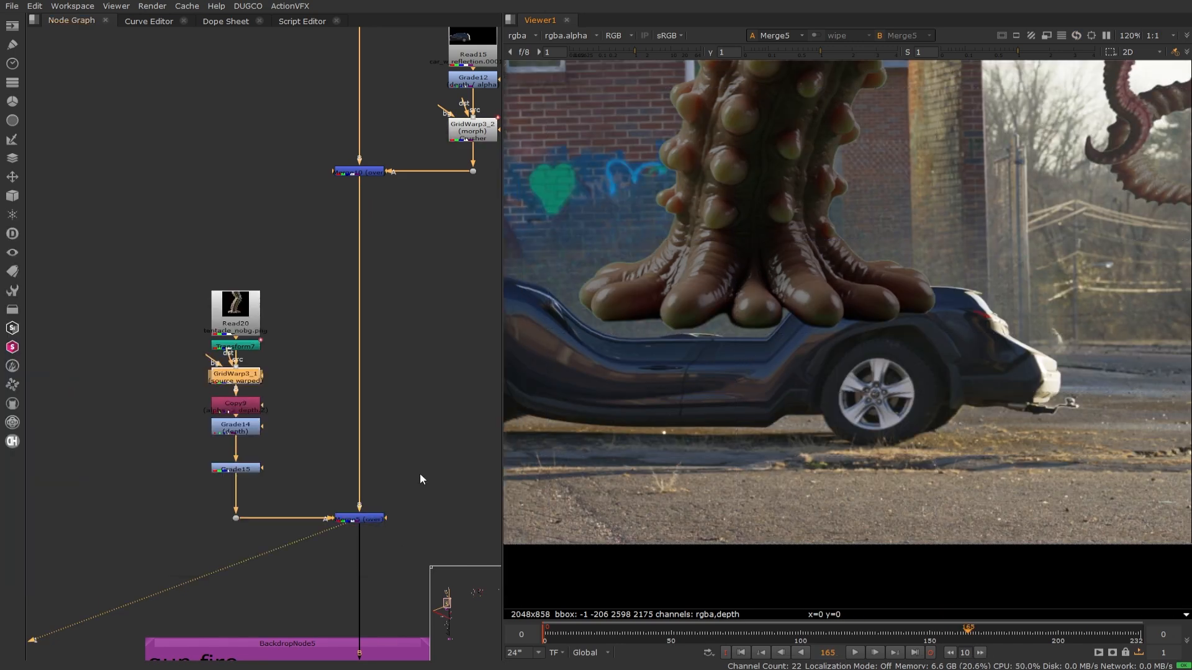
pyautogui.click(420, 475)
pyautogui.doubleClick(244, 382)
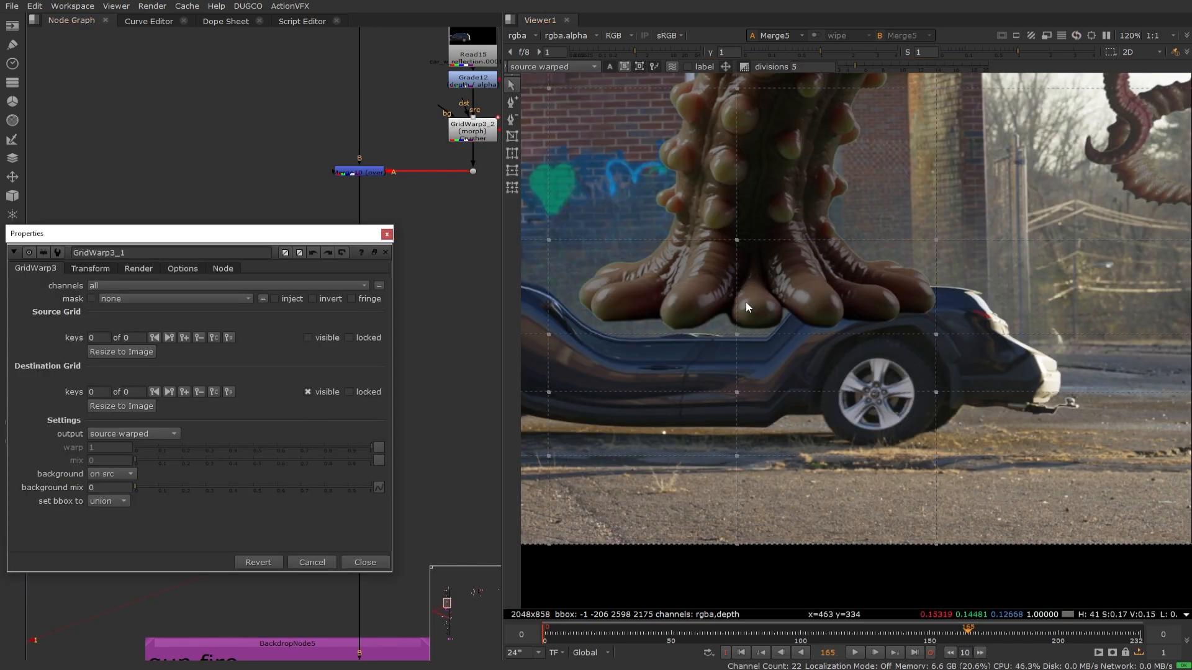
pyautogui.moveTo(736, 239); pyautogui.dragTo(736, 273)
pyautogui.hotkey('ctrl', 'z')
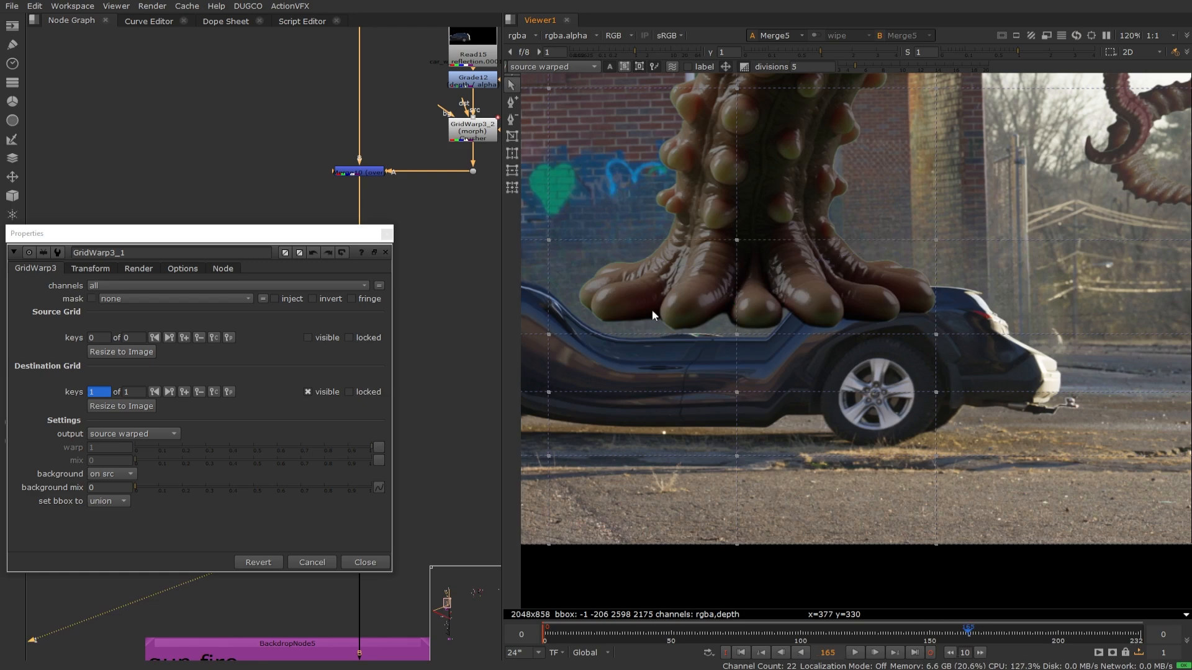
# - Try resizing GridWarp3_1's destination grid to the image and lowering the grid point at the tentacle's foot
pyautogui.click(130, 410)
pyautogui.moveTo(784, 306); pyautogui.dragTo(783, 348)
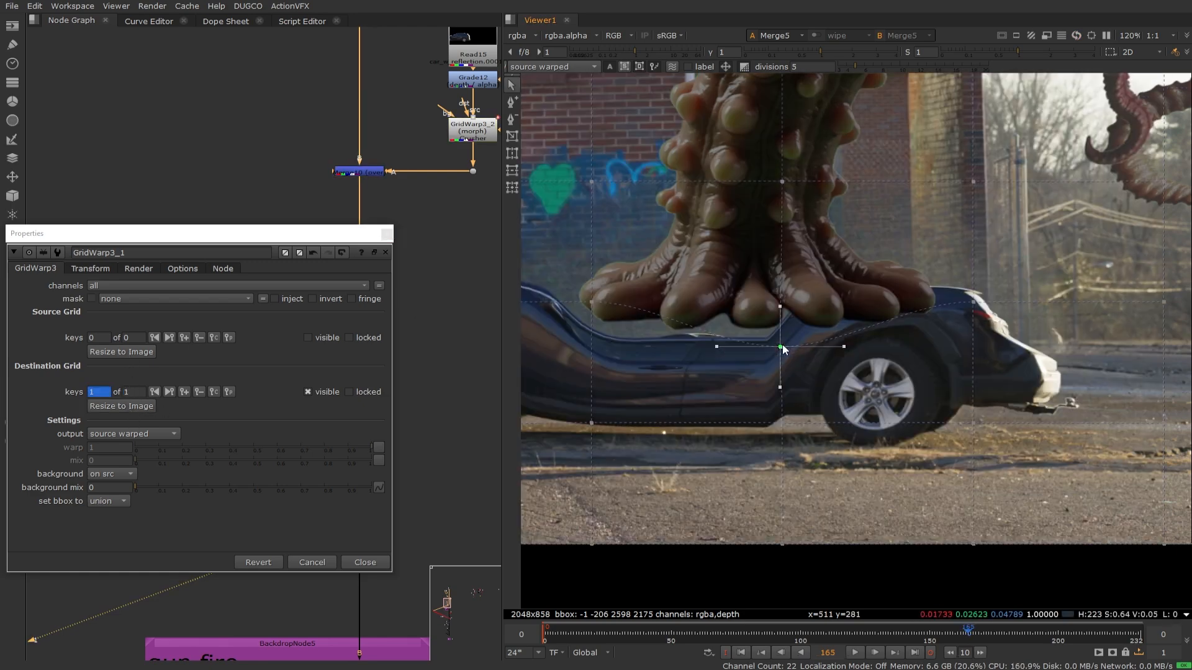
pyautogui.click(368, 563)
# - Display Copy9 in the viewer and step through the undo history of GridWarp3_1 to restore its customized grid
pyautogui.click(255, 410)
pyautogui.press('1')
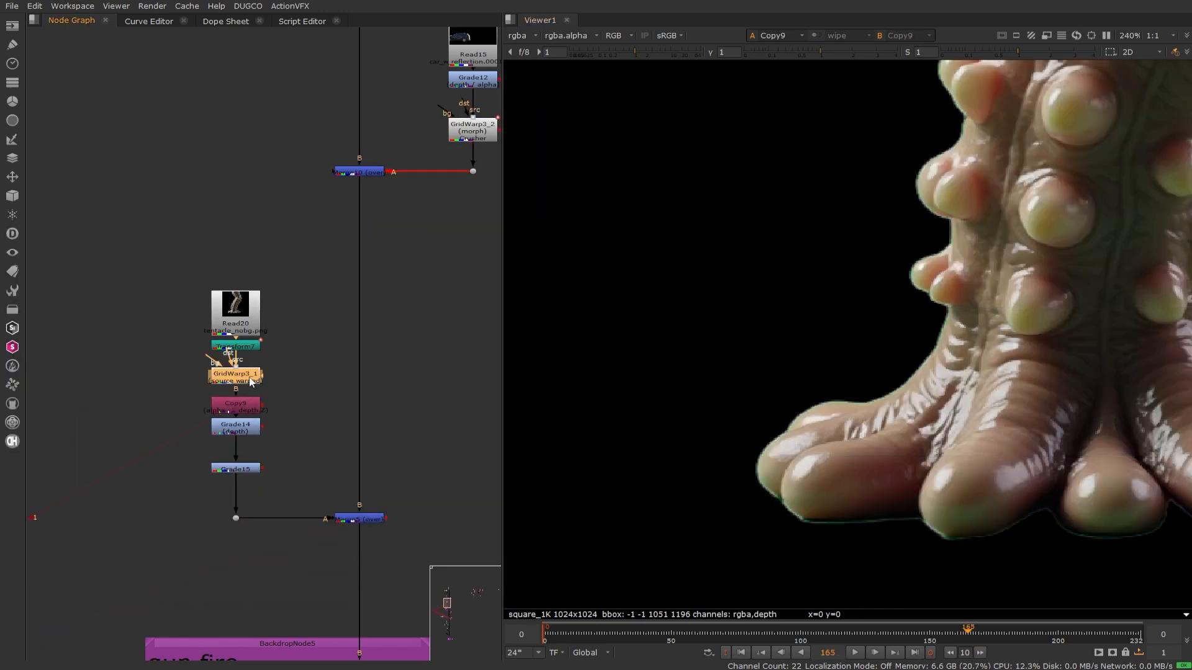
pyautogui.doubleClick(237, 375)
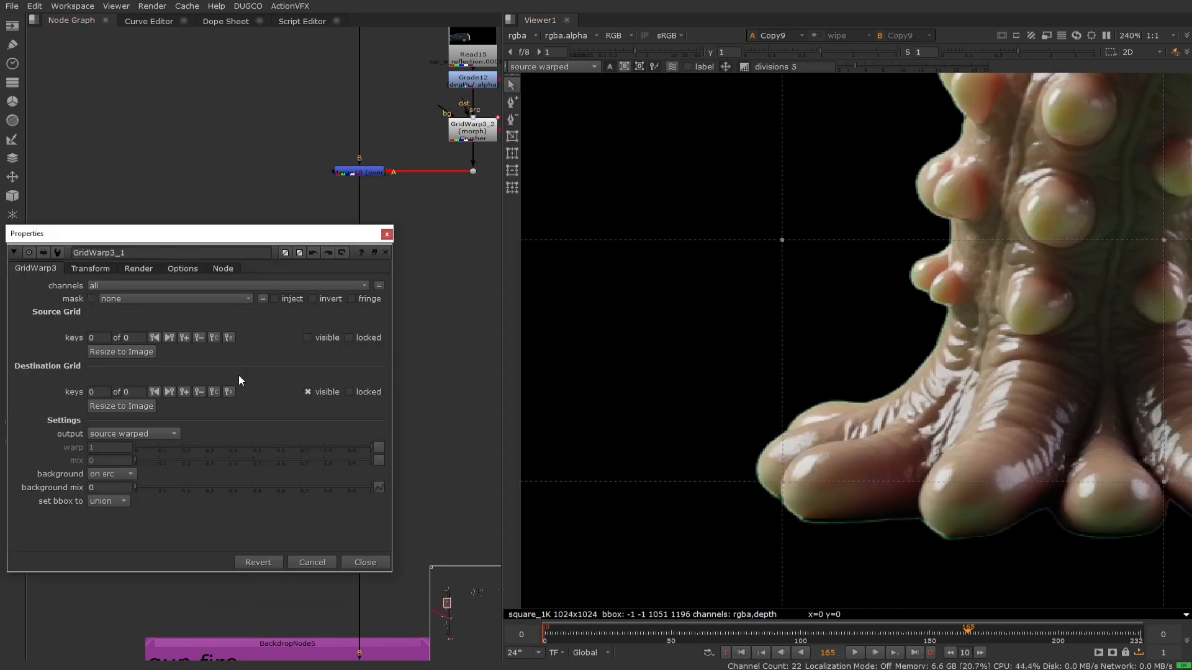
pyautogui.click(317, 252)
pyautogui.click(329, 252)
pyautogui.scroll(-1, 953, 315)
pyautogui.scroll(-1, 844, 338)
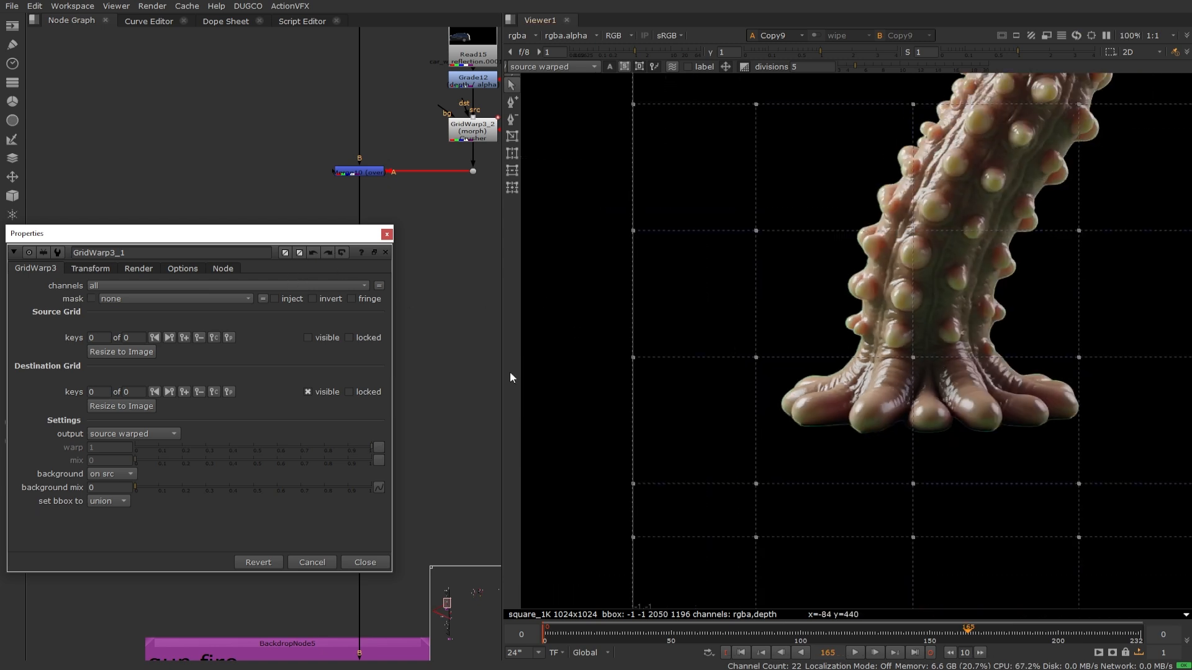
# - Reinsert GridWarp3_1 between Transform7 and Copy9 and display the Merge5 composite in the viewer
pyautogui.click(367, 562)
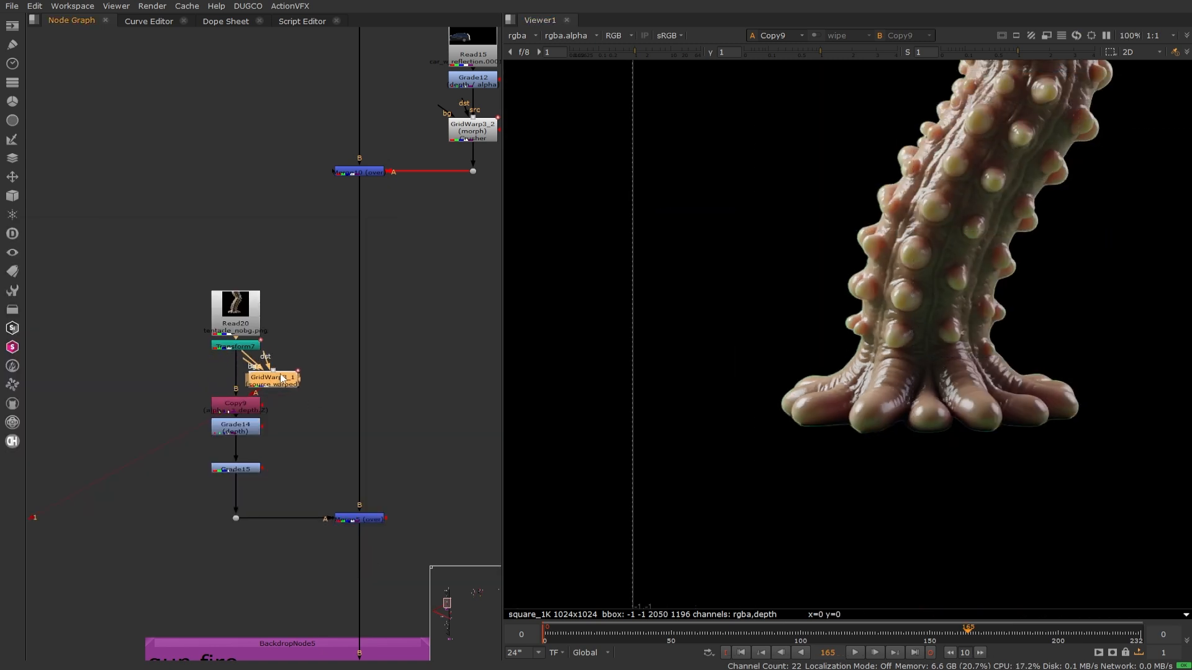
pyautogui.moveTo(281, 379); pyautogui.dragTo(216, 370)
pyautogui.click(250, 370)
pyautogui.click(366, 519)
pyautogui.press('1')
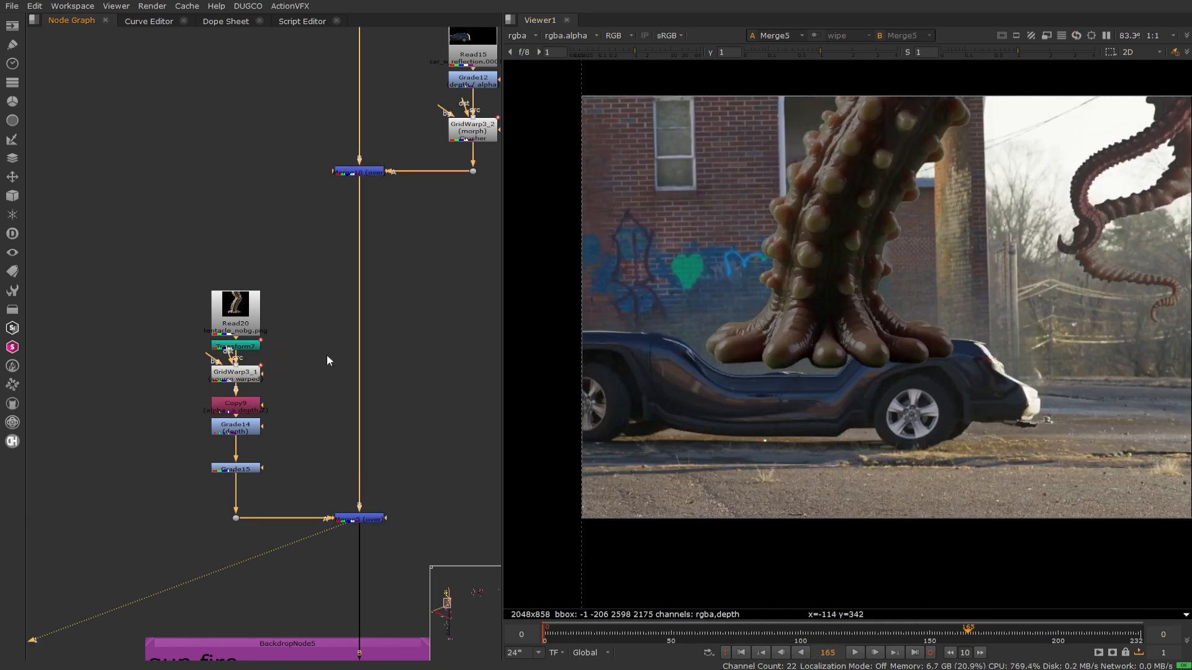
pyautogui.click(255, 376)
pyautogui.doubleClick(254, 375)
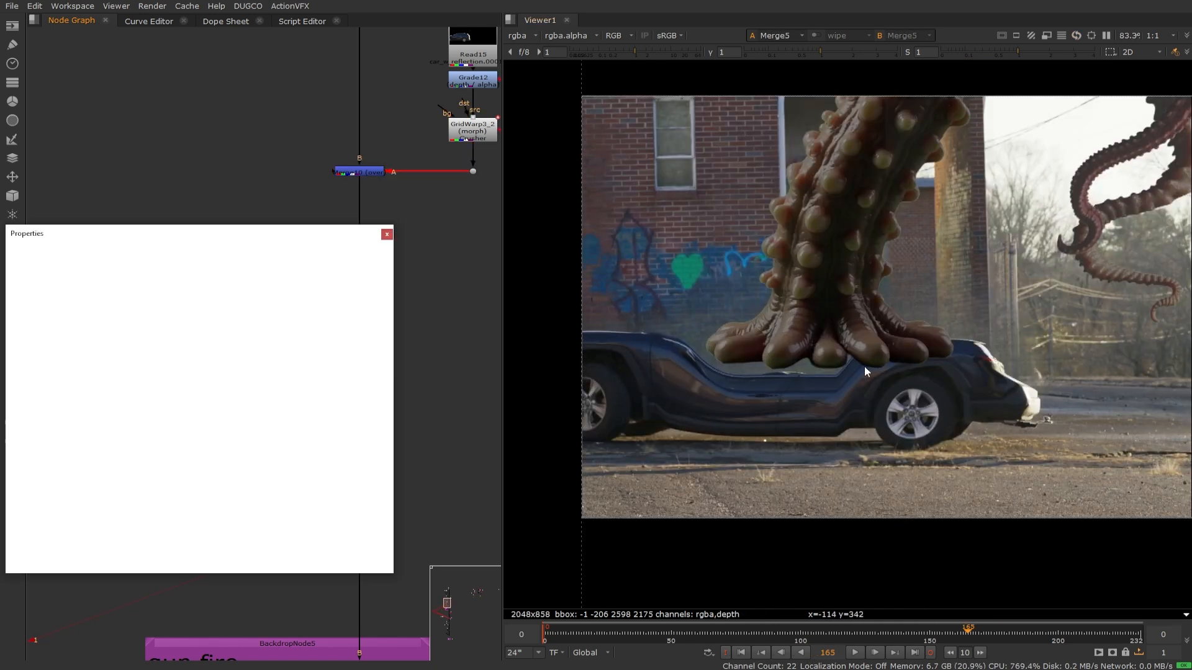
pyautogui.scroll(2, 791, 348)
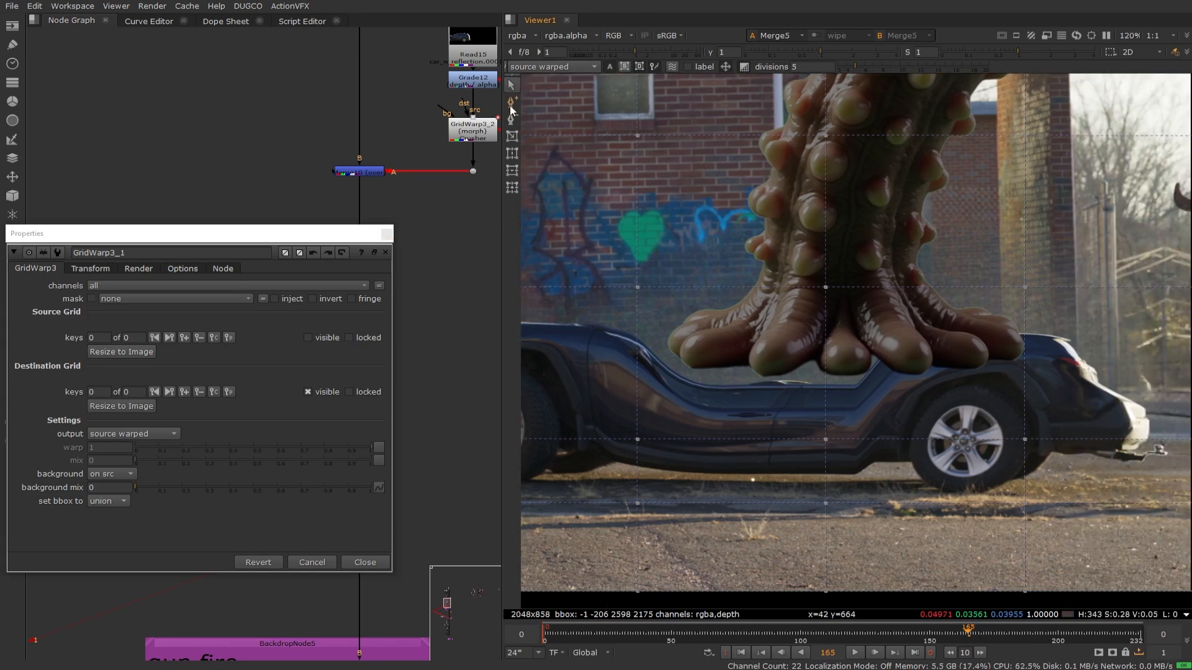
pyautogui.click(510, 104)
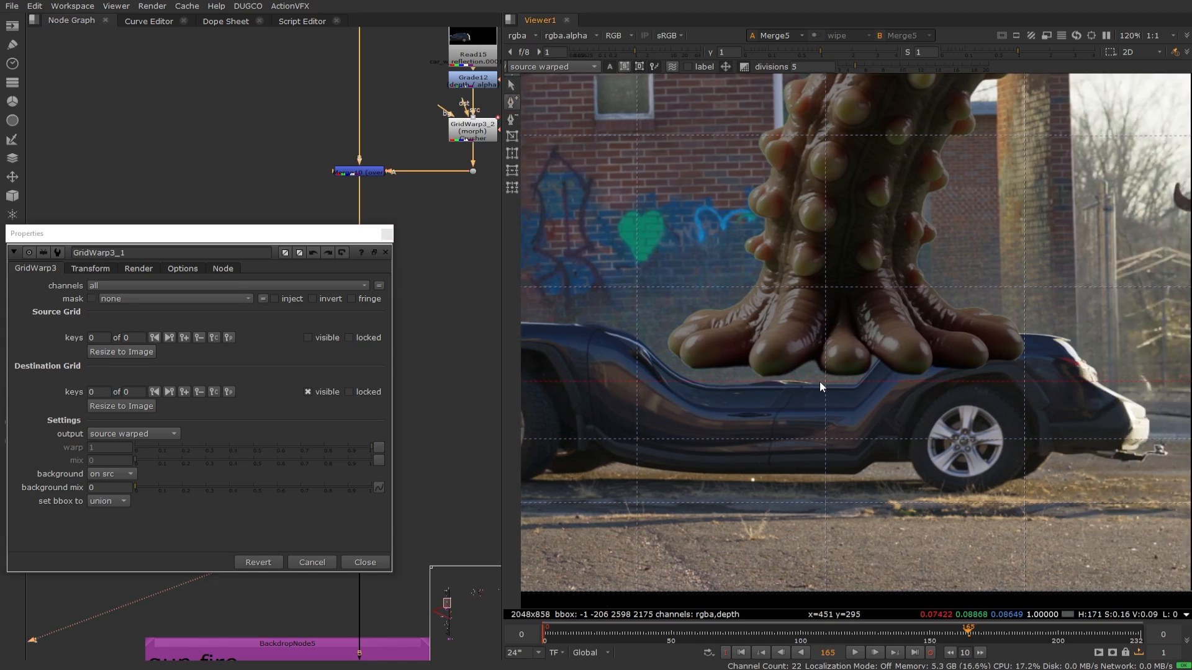
pyautogui.click(358, 564)
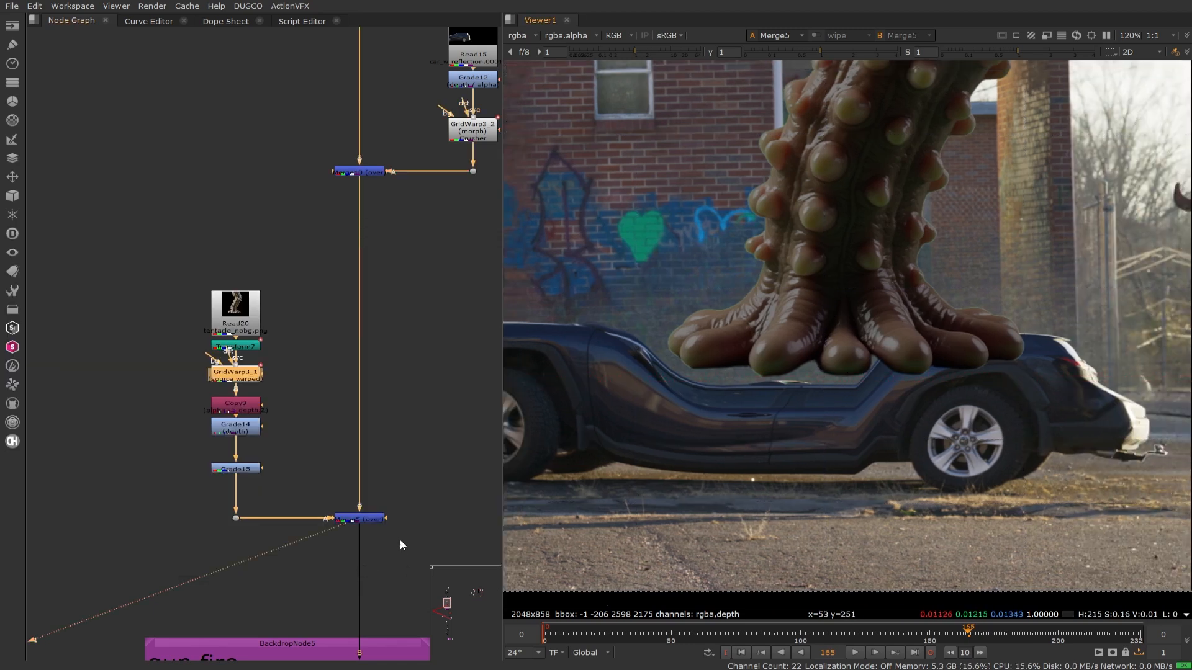
# - Reorder the tentacle branch so Transform7 sits between GridWarp3_1 and Copy9, with GridWarp3_1 directly below the Read node
pyautogui.click(245, 343)
pyautogui.hotkey('ctrl', 'x')
pyautogui.moveTo(246, 376); pyautogui.dragTo(246, 351)
pyautogui.hotkey('ctrl', 'v')
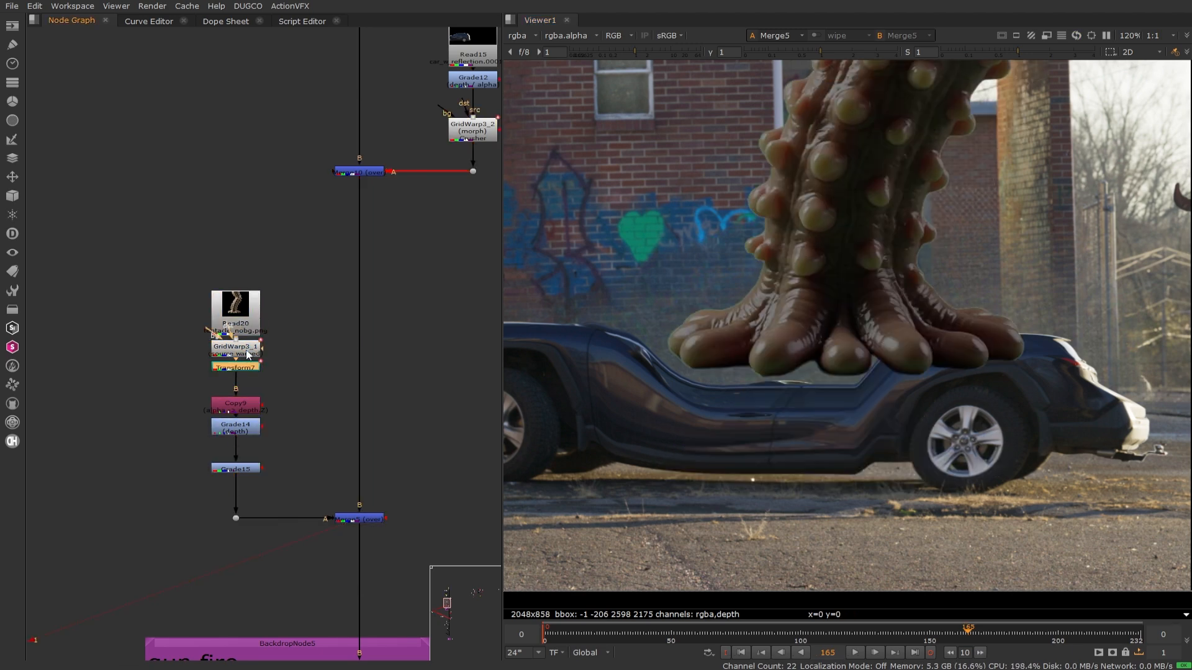
pyautogui.doubleClick(238, 353)
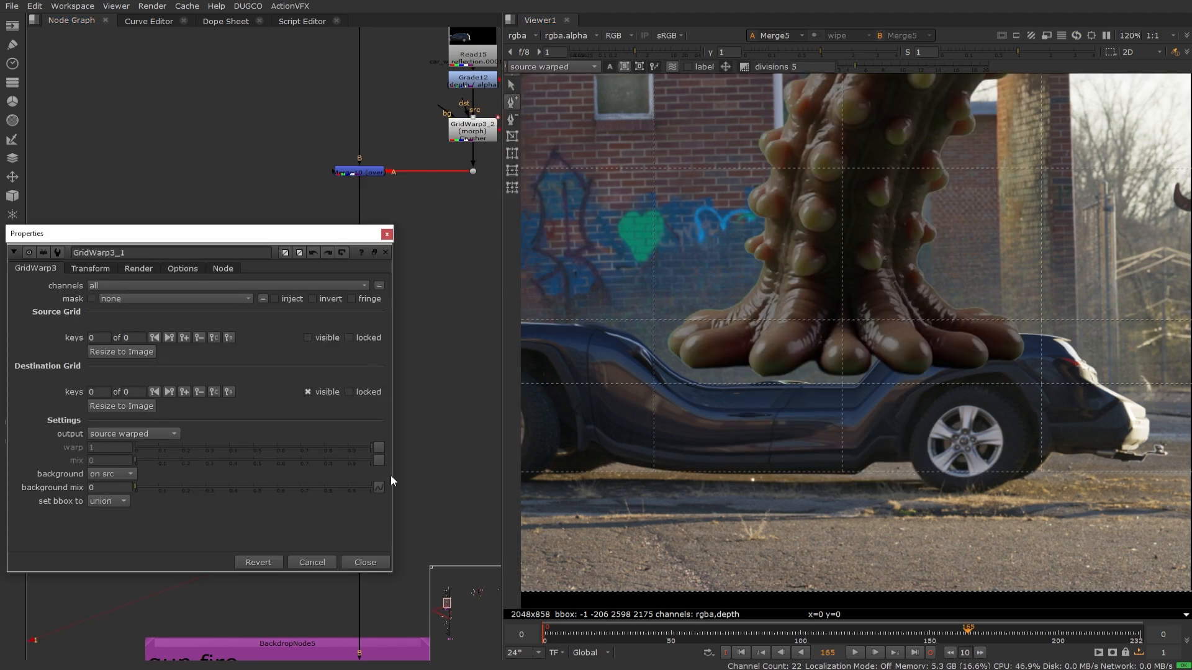
pyautogui.click(361, 566)
pyautogui.moveTo(240, 368)
pyautogui.mouseDown()
pyautogui.moveTo(241, 379)
pyautogui.moveTo(238, 352)
pyautogui.mouseUp()
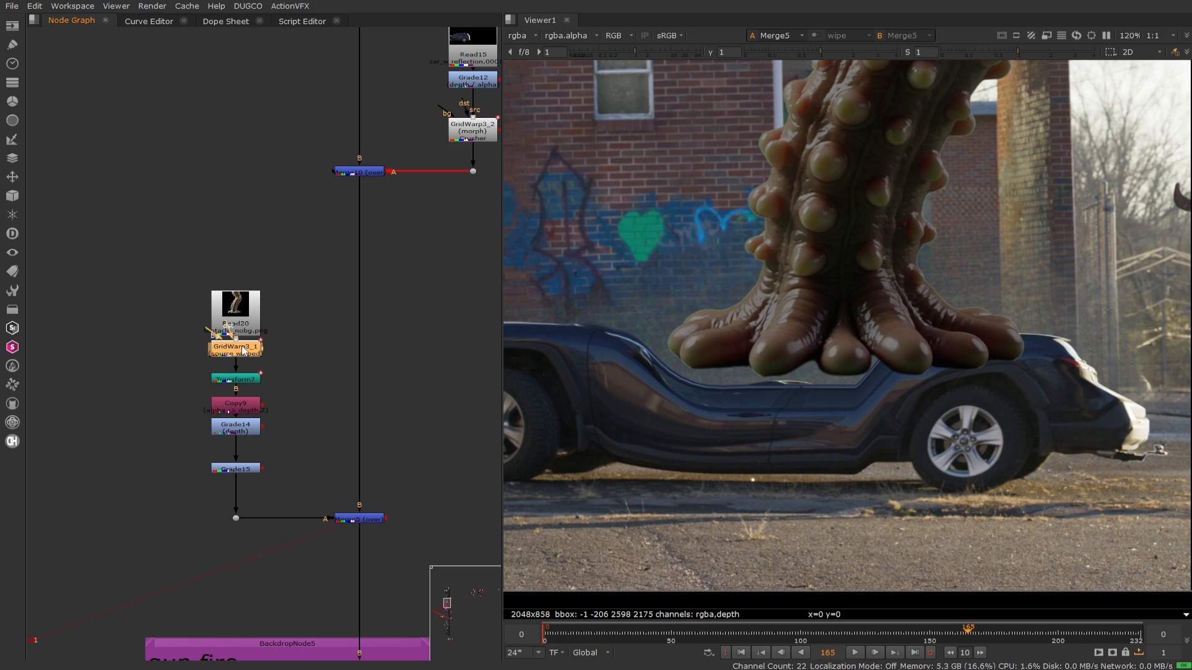
# - At frame 165, reshape GridWarp3_1's destination grid around the tentacle's foot so its toes follow the dented car
pyautogui.doubleClick(246, 351)
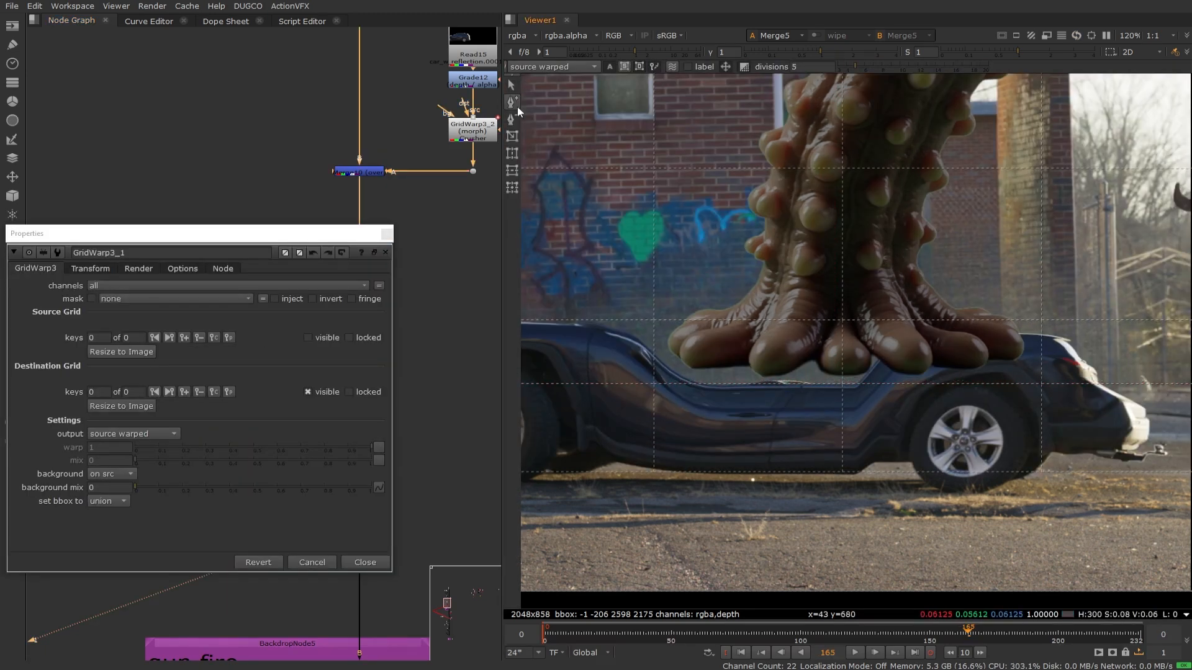
pyautogui.moveTo(843, 384); pyautogui.dragTo(842, 415)
pyautogui.moveTo(842, 321); pyautogui.dragTo(842, 342)
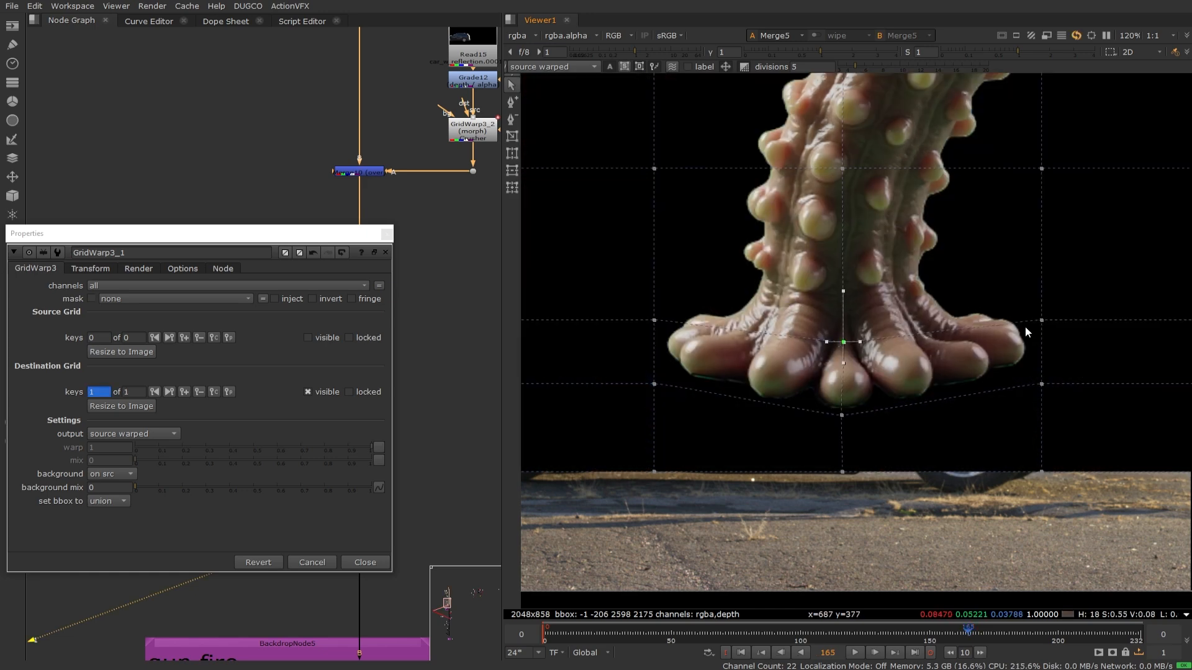
pyautogui.click(1040, 319)
pyautogui.moveTo(1042, 322); pyautogui.dragTo(1030, 346)
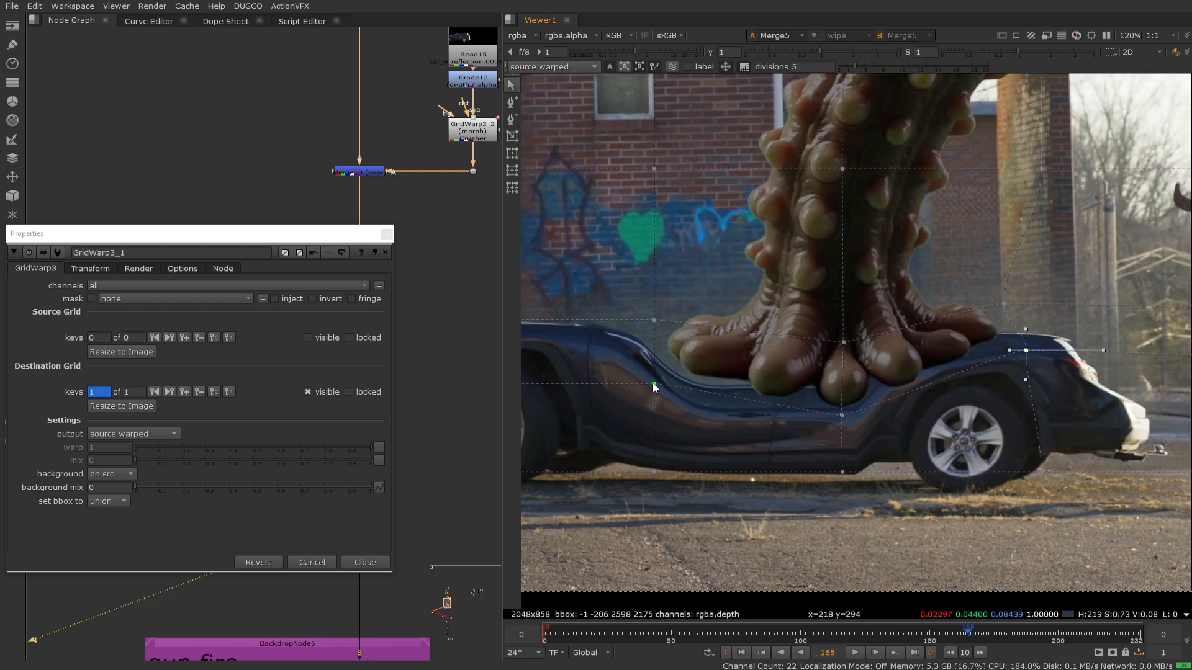
pyautogui.moveTo(654, 386); pyautogui.dragTo(602, 352)
pyautogui.moveTo(842, 342); pyautogui.dragTo(843, 356)
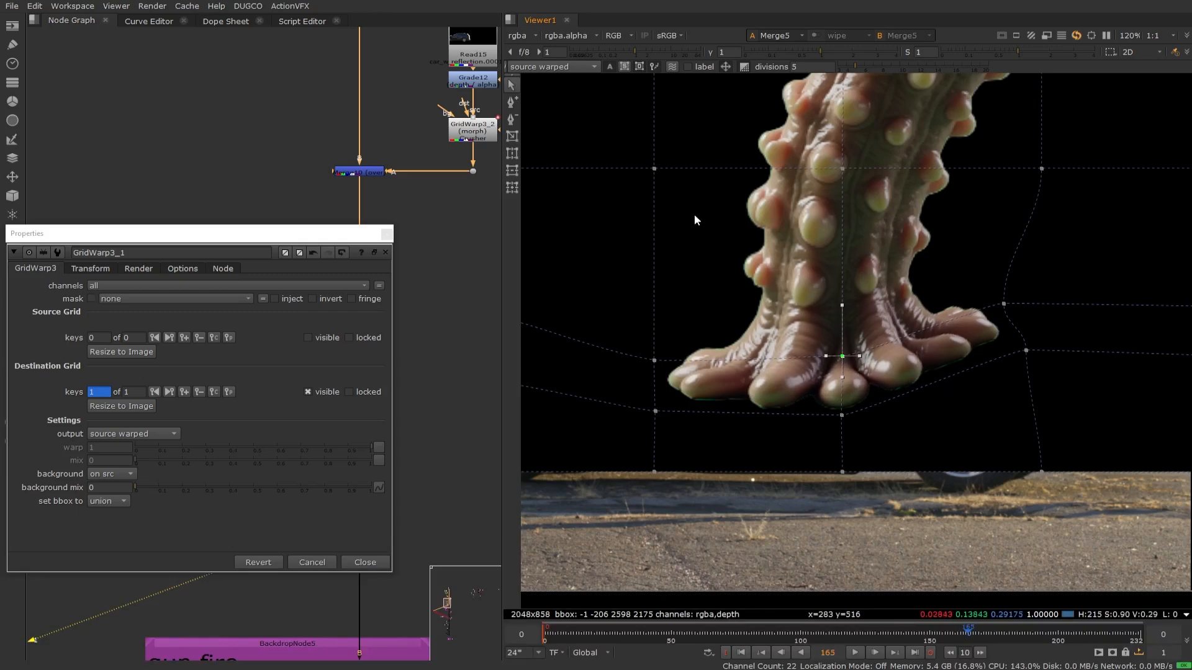
pyautogui.scroll(-3, 839, 280)
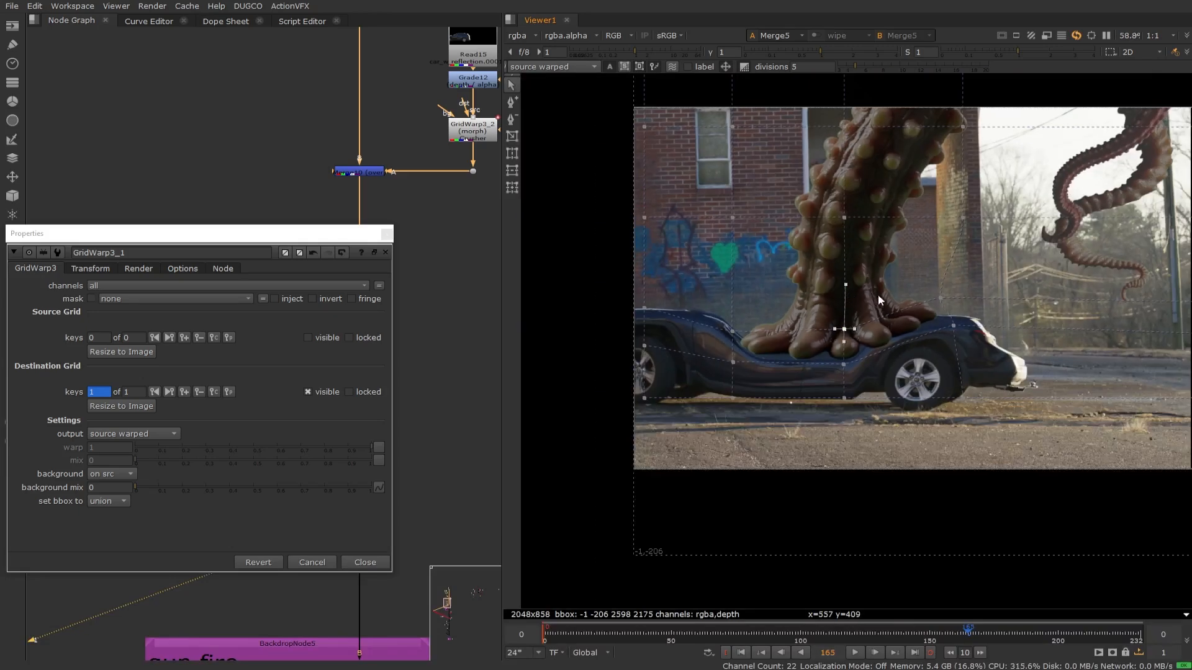
pyautogui.scroll(2, 828, 348)
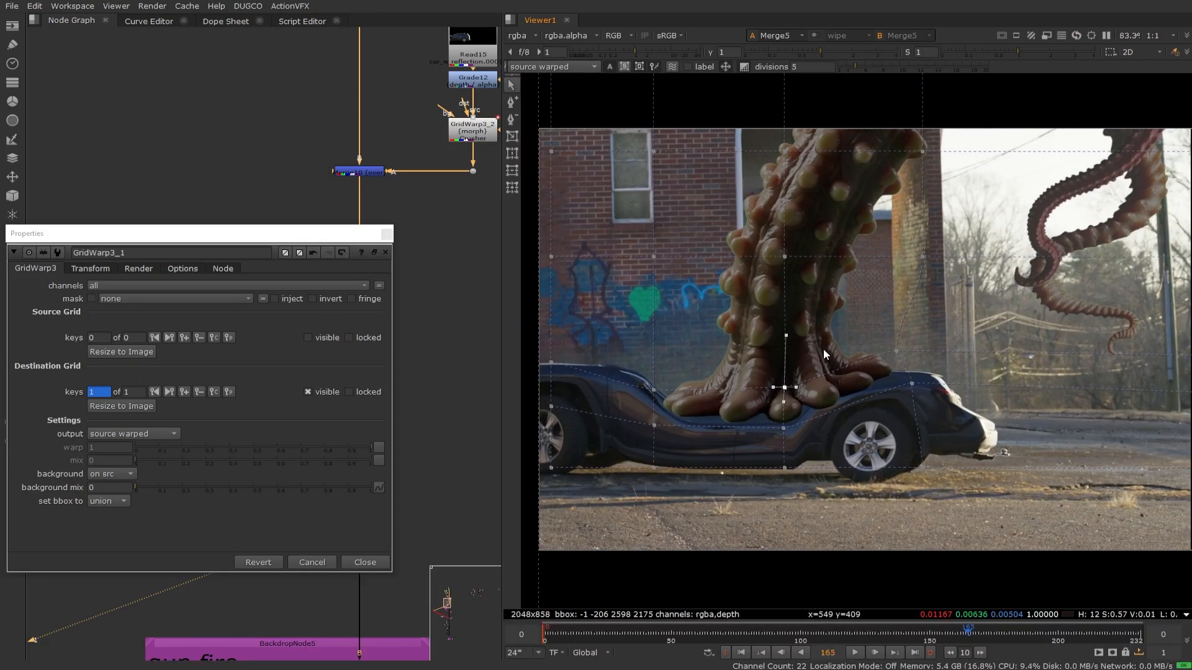
# - At frame 166, raise GridWarp3_1's destination grid points beneath the foot's centre and left toes toward the crushed car
pyautogui.press('Right')
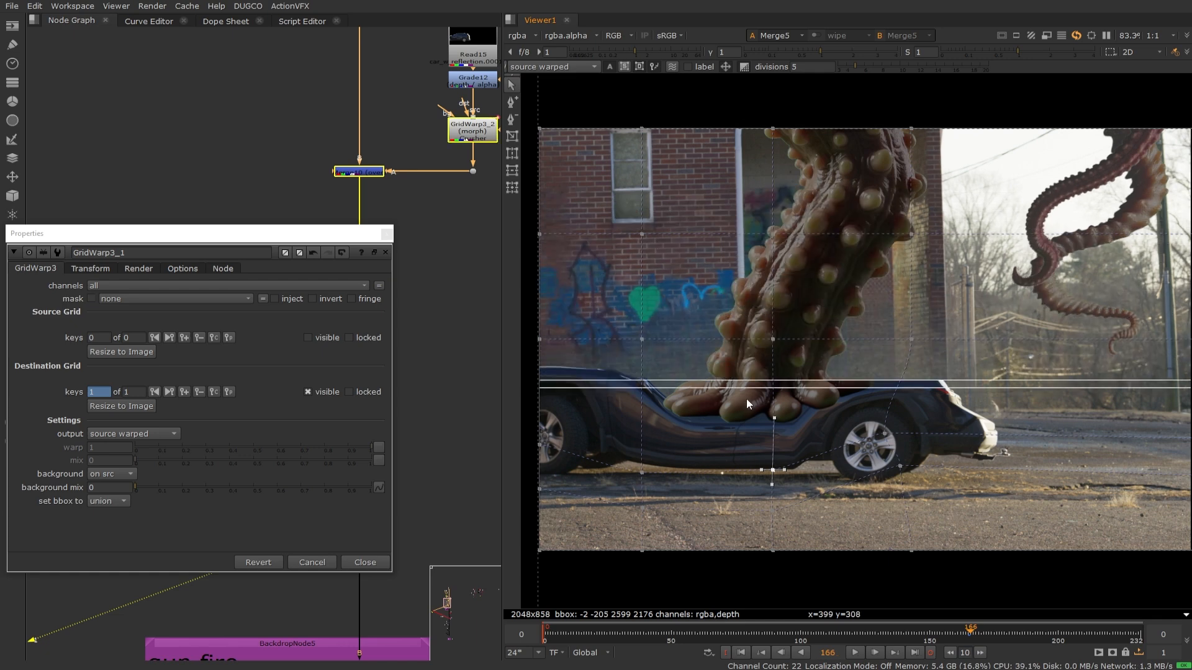
pyautogui.moveTo(773, 472); pyautogui.dragTo(773, 445)
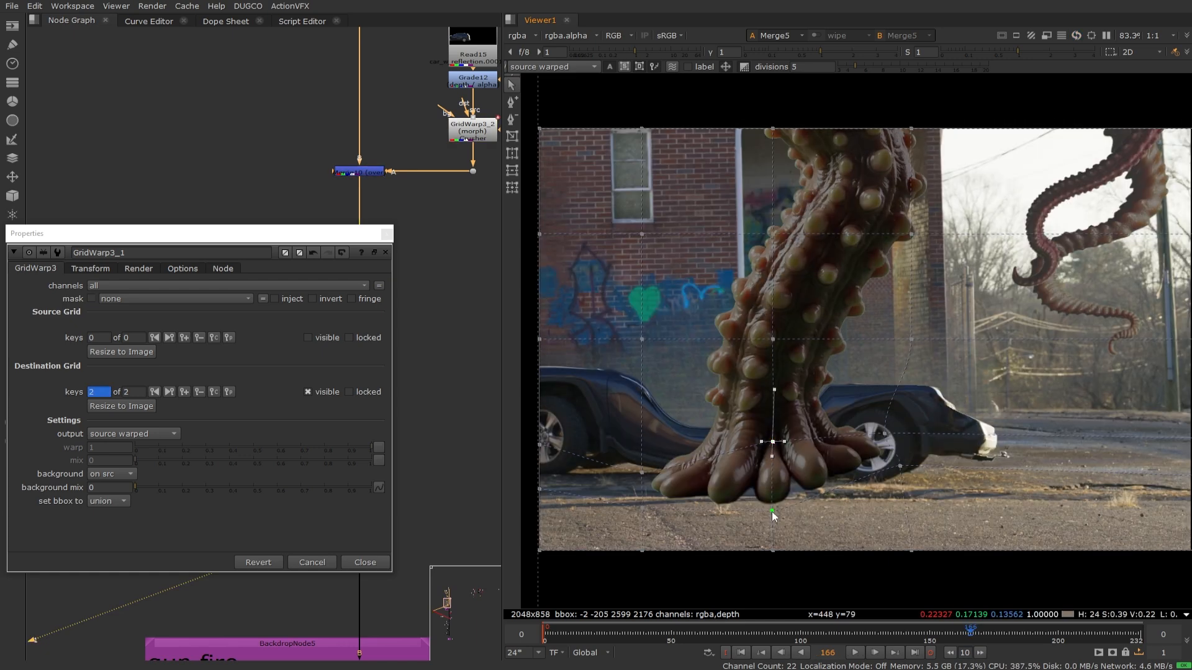
pyautogui.moveTo(772, 511); pyautogui.dragTo(771, 479)
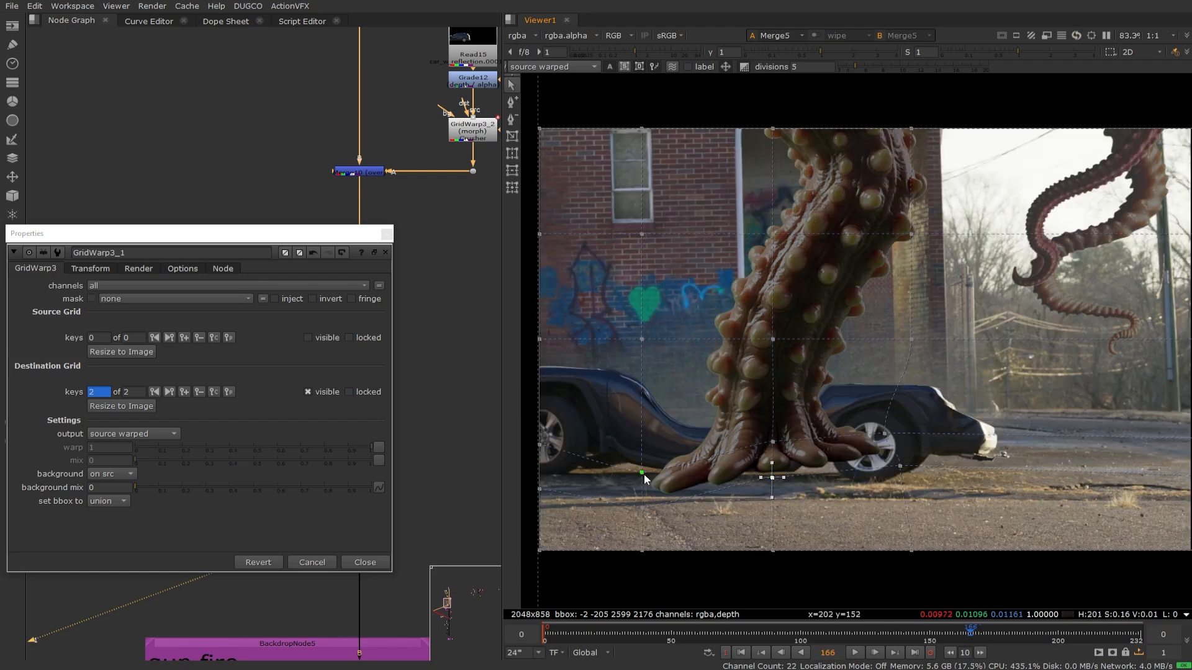
pyautogui.moveTo(643, 473); pyautogui.dragTo(645, 430)
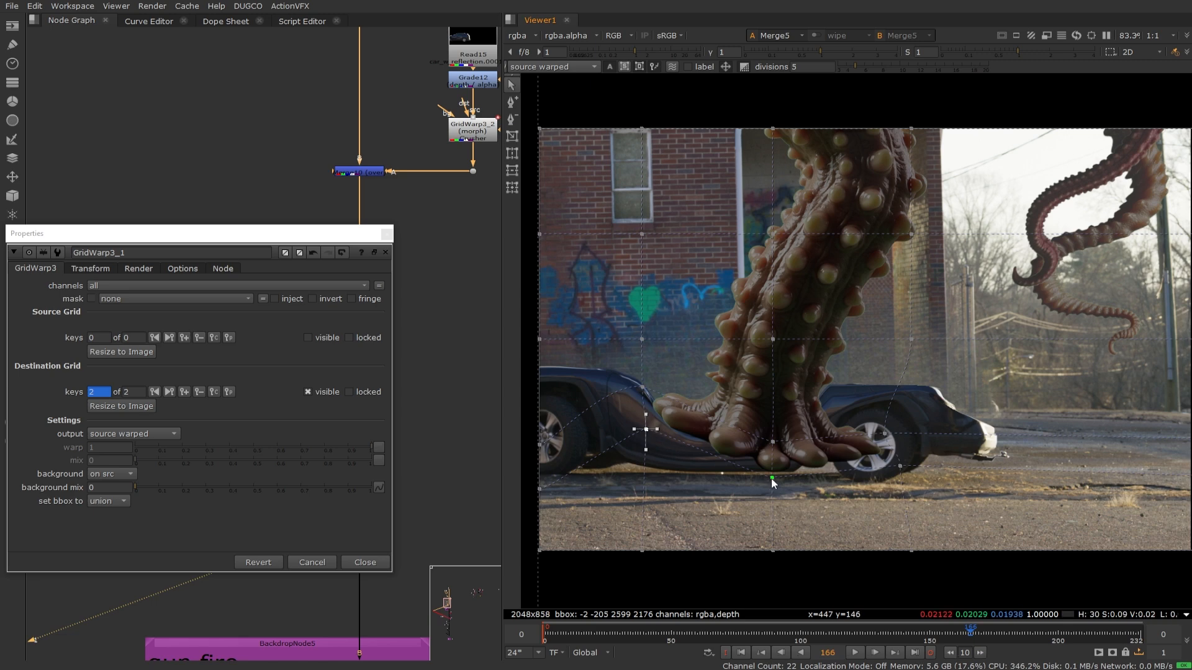
pyautogui.moveTo(772, 477); pyautogui.dragTo(773, 469)
# - Pull the grid points beside the foot's right toes up and inward above the rear wheel, and nudge the lower leg's central point
pyautogui.moveTo(884, 433); pyautogui.dragTo(871, 387)
pyautogui.moveTo(900, 466); pyautogui.dragTo(869, 426)
pyautogui.moveTo(871, 386); pyautogui.dragTo(851, 380)
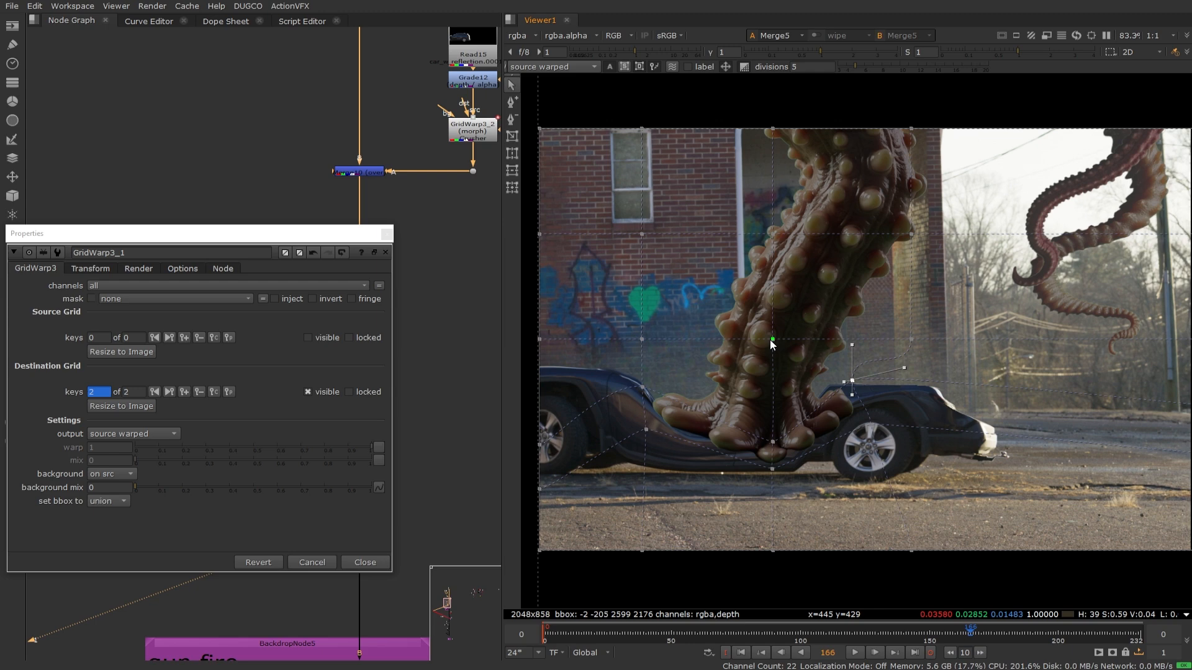
pyautogui.moveTo(771, 339); pyautogui.dragTo(764, 349)
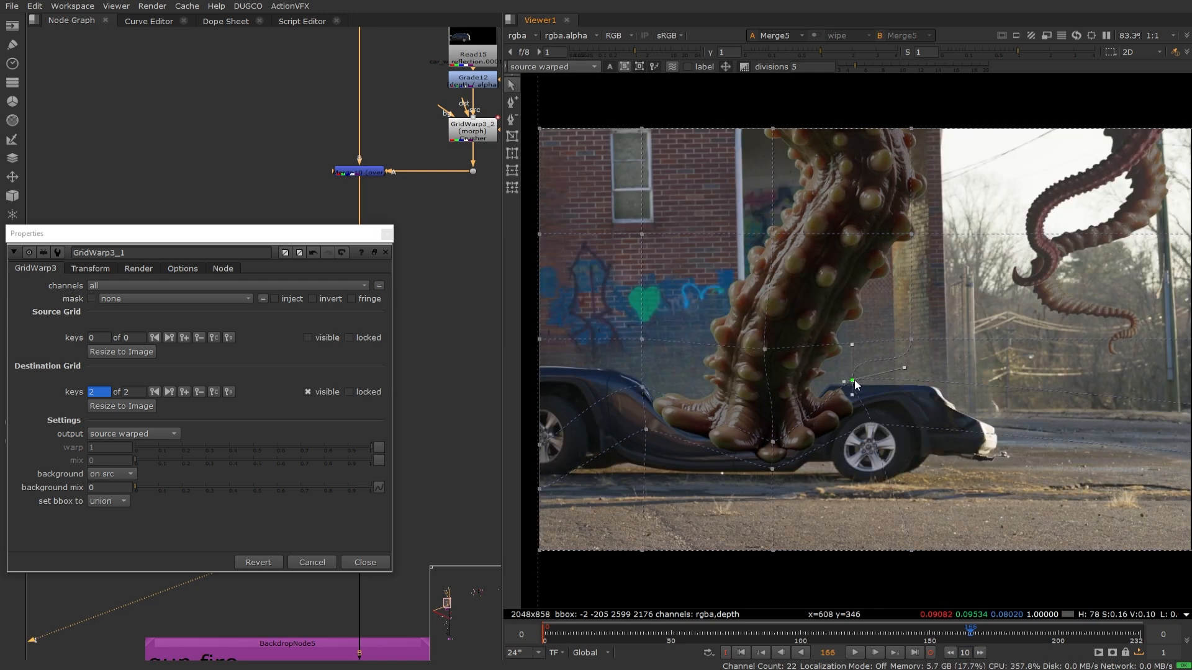
pyautogui.moveTo(854, 380); pyautogui.dragTo(845, 377)
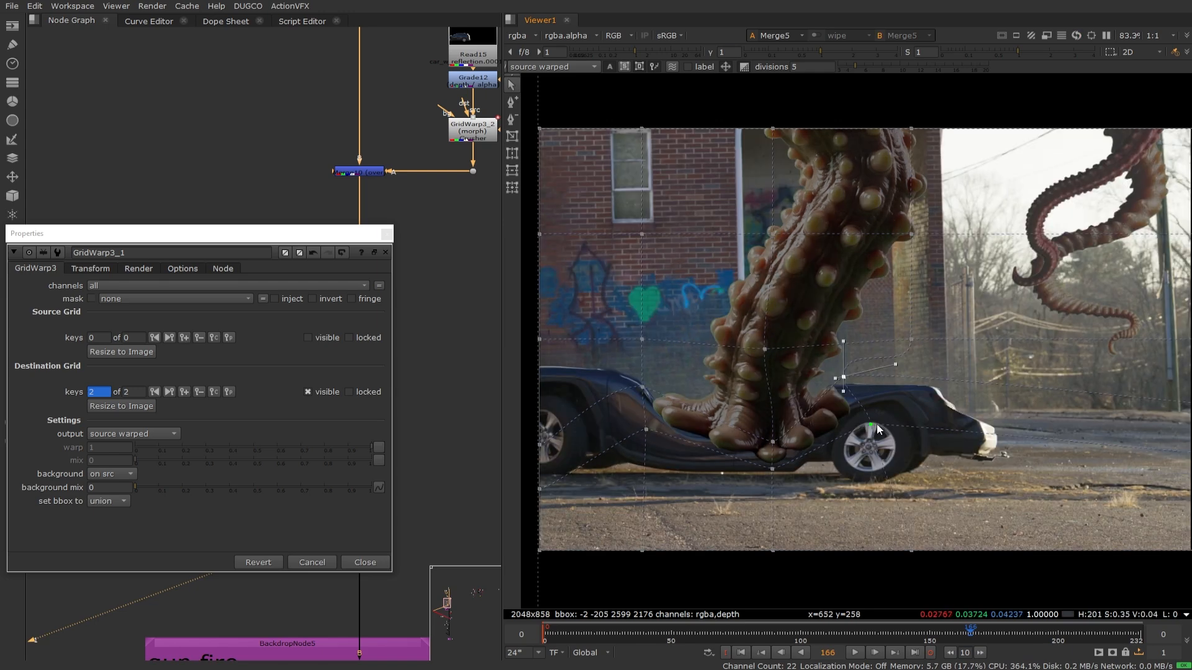
pyautogui.moveTo(875, 424); pyautogui.dragTo(863, 411)
# - Widen the central foot point's tangents and raise that point, then lower the upper grid point beside the right toes
pyautogui.moveTo(772, 442); pyautogui.dragTo(728, 431)
pyautogui.moveTo(773, 468); pyautogui.dragTo(769, 429)
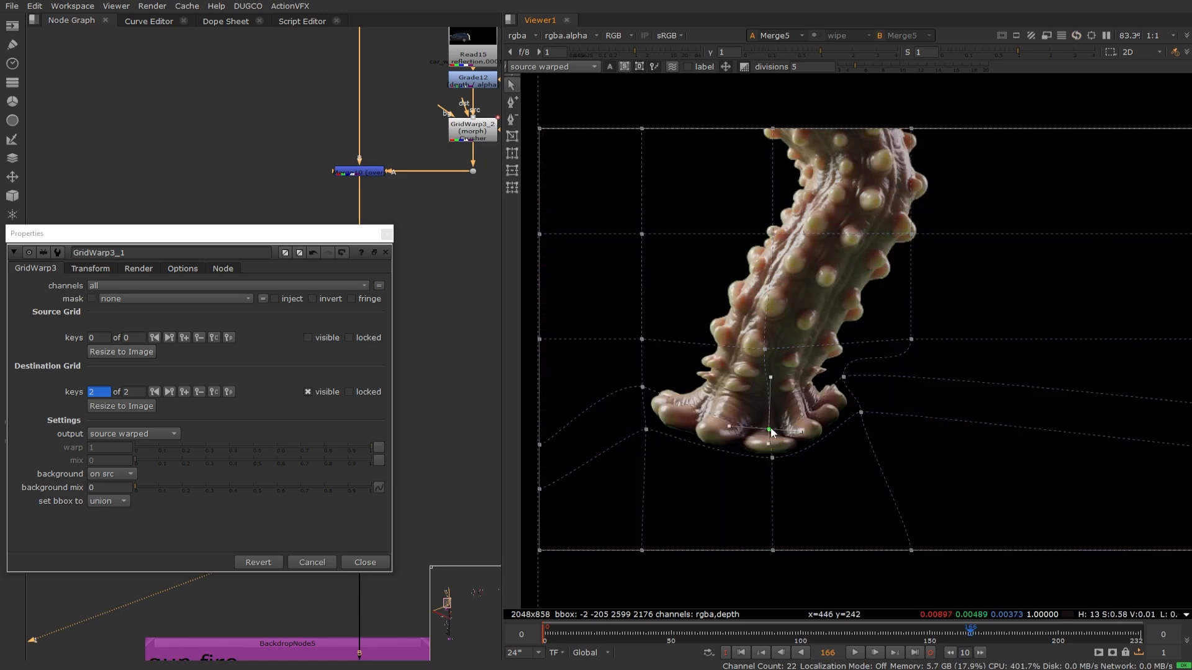
pyautogui.moveTo(844, 378); pyautogui.dragTo(851, 406)
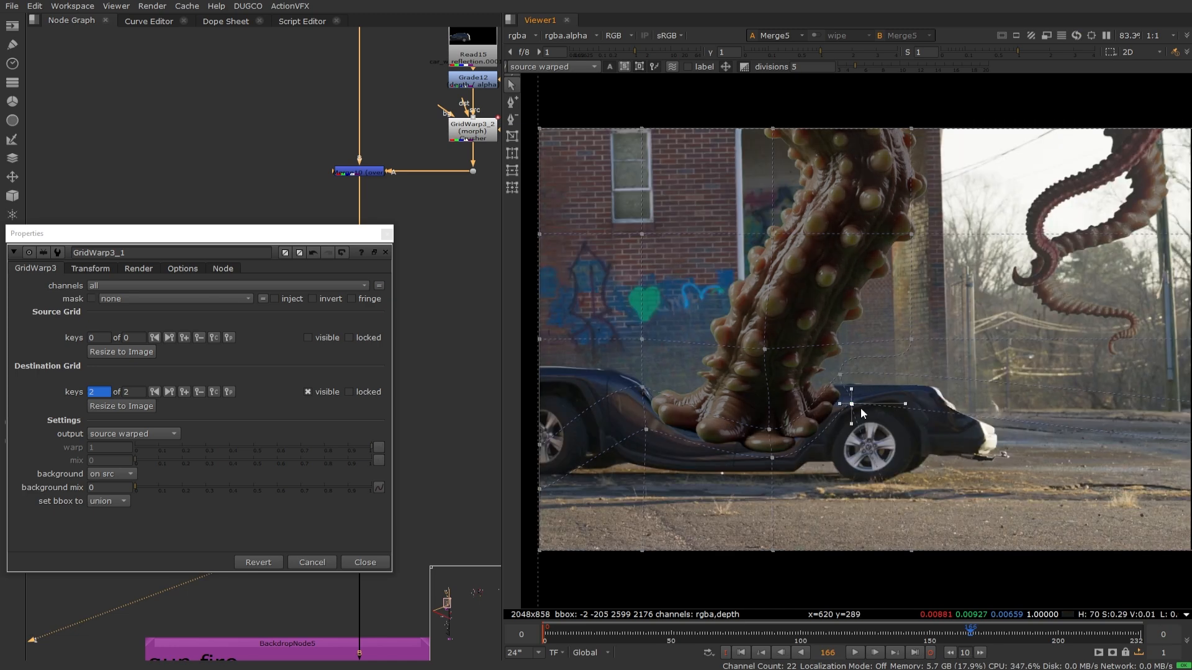
# - At frame 164, lower the grid points on both sides of the foot so the toes rest along the intact car roof
pyautogui.press('Left')
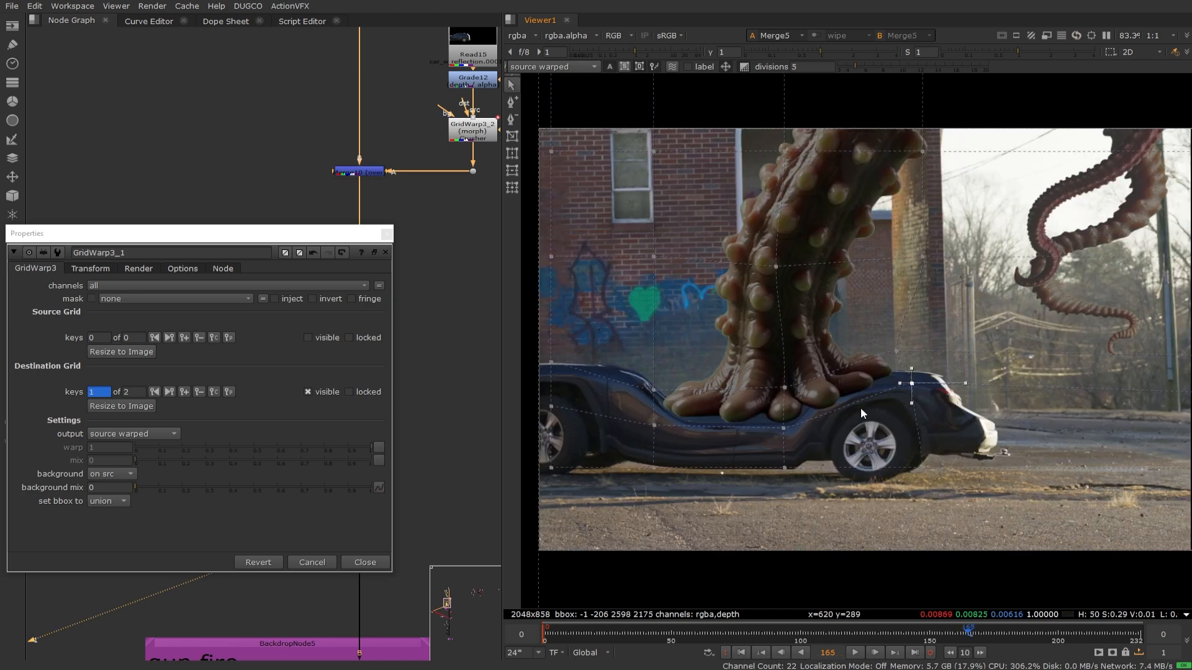
pyautogui.press('Left')
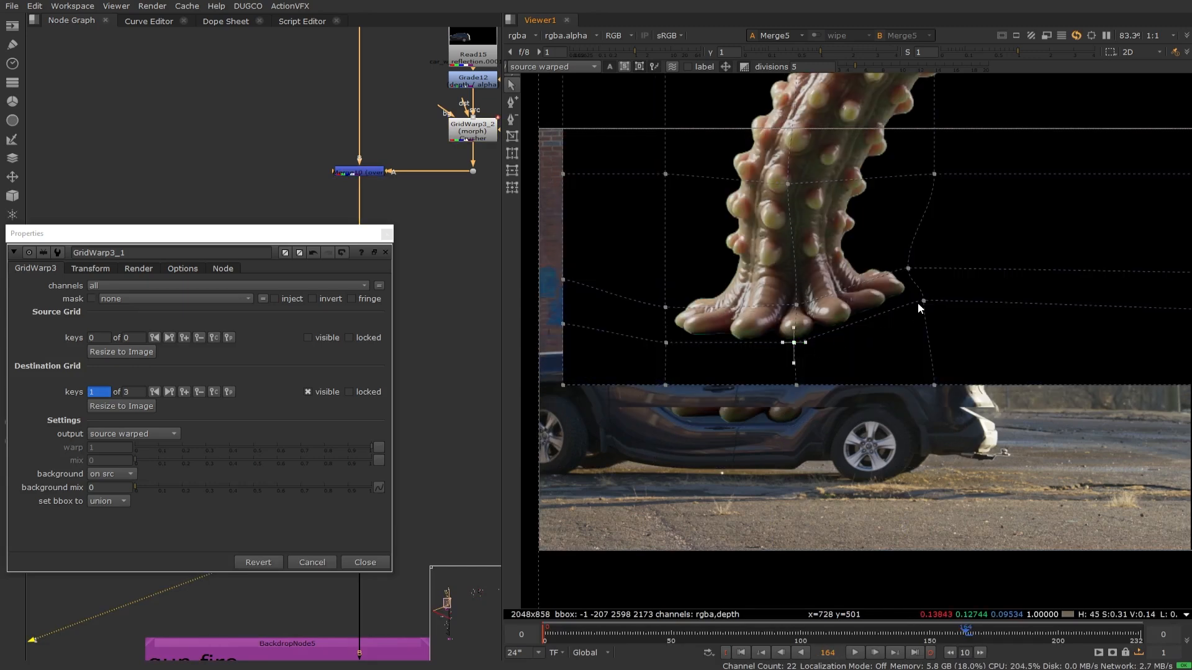
pyautogui.moveTo(918, 303); pyautogui.dragTo(920, 335)
pyautogui.moveTo(908, 269); pyautogui.dragTo(911, 301)
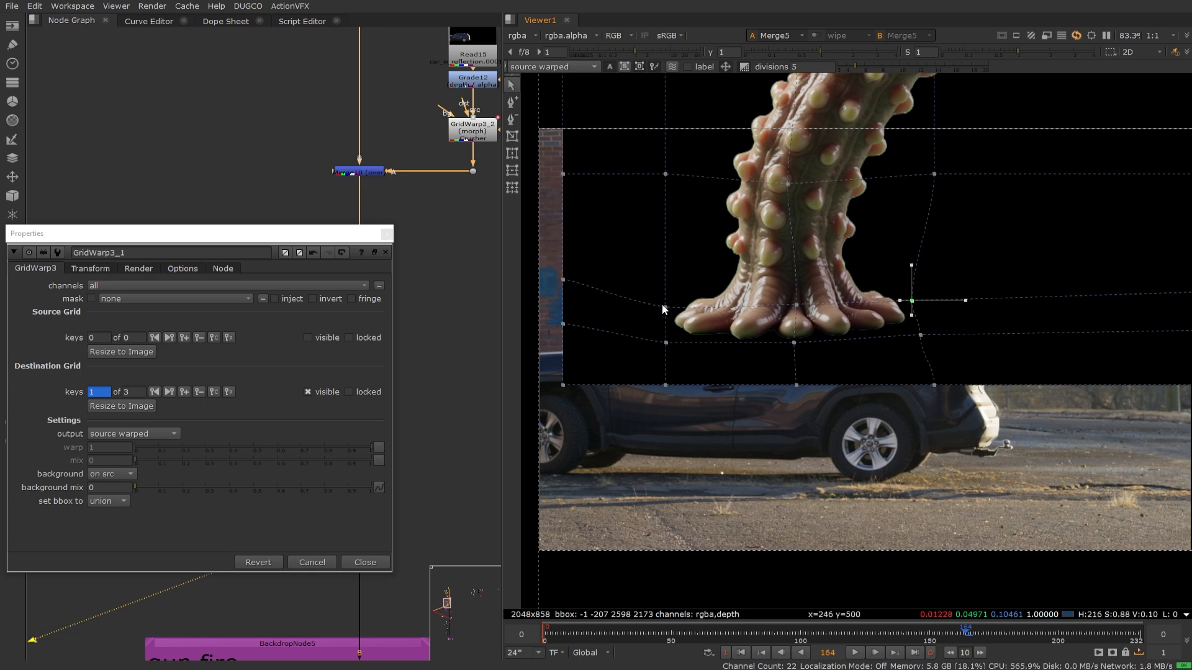
pyautogui.moveTo(666, 343); pyautogui.dragTo(666, 352)
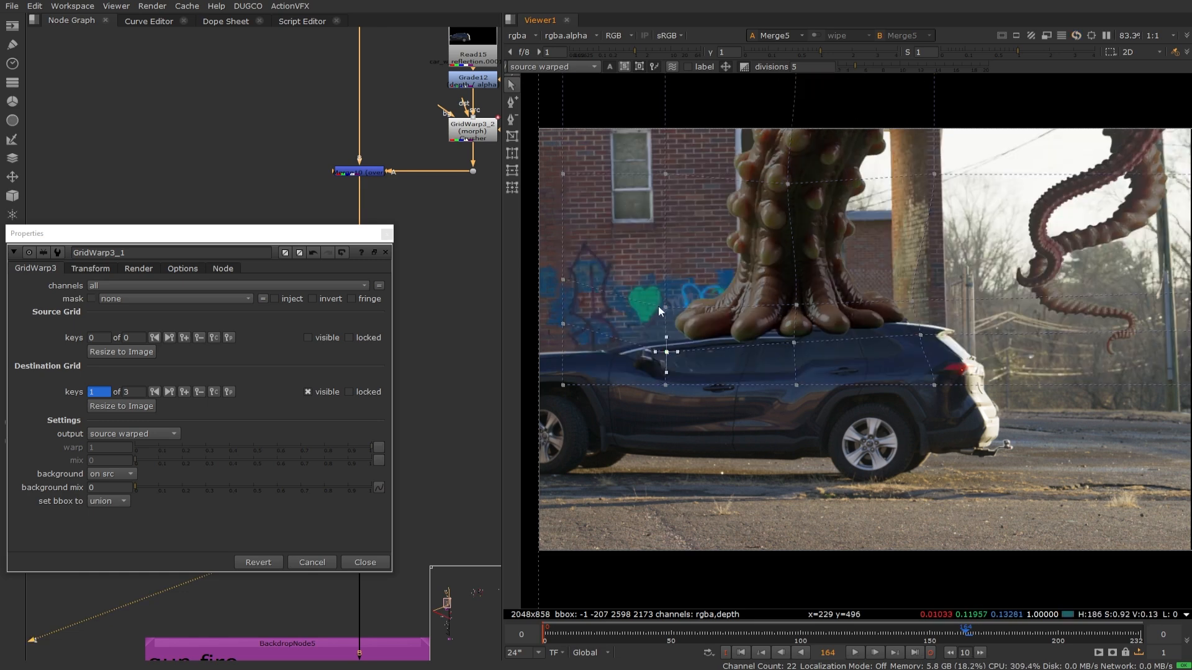
pyautogui.moveTo(665, 307)
pyautogui.mouseDown()
pyautogui.moveTo(667, 333)
pyautogui.moveTo(666, 319)
pyautogui.mouseUp()
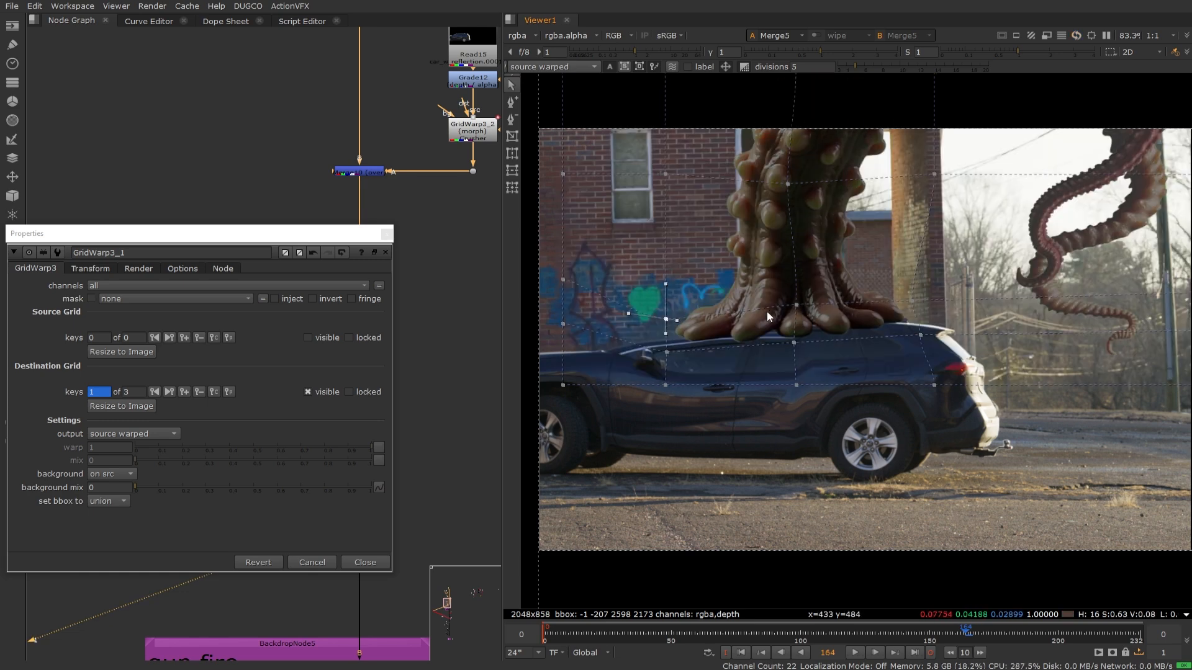
pyautogui.moveTo(796, 305); pyautogui.dragTo(796, 309)
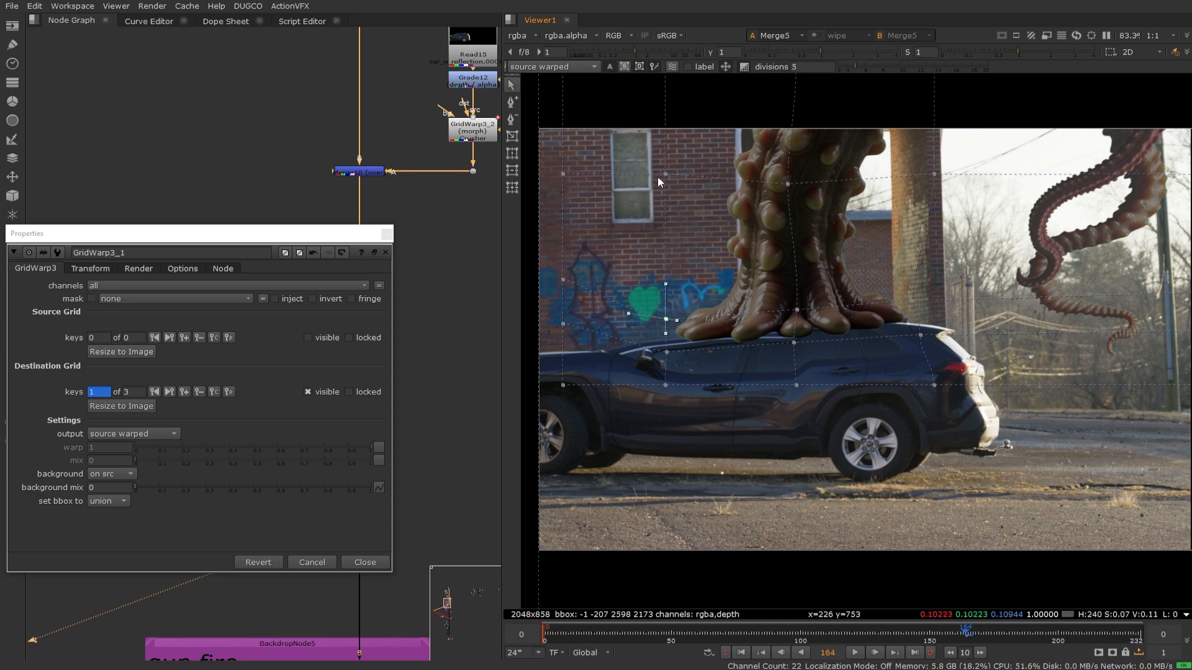
# - Adjust the grid row across the tentacle's leg and lower the right and central foot points at frame 164
pyautogui.moveTo(665, 174); pyautogui.dragTo(666, 195)
pyautogui.moveTo(787, 184); pyautogui.dragTo(789, 187)
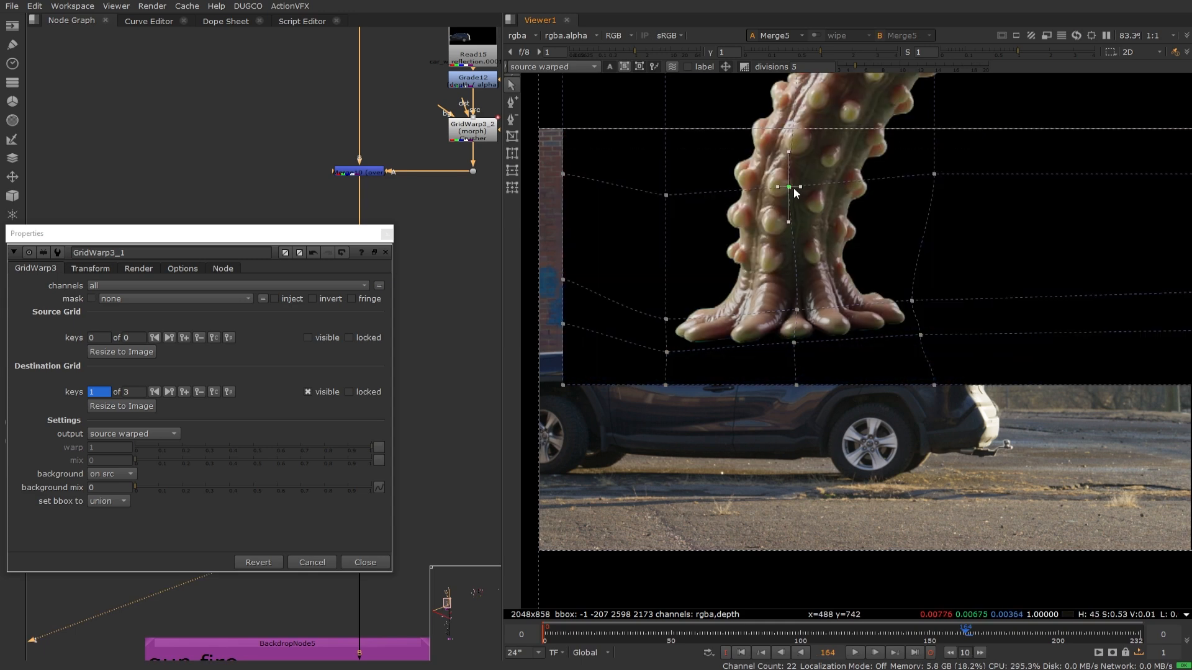
pyautogui.moveTo(934, 174); pyautogui.dragTo(926, 174)
pyautogui.moveTo(912, 301); pyautogui.dragTo(919, 342)
pyautogui.moveTo(794, 343)
pyautogui.mouseDown()
pyautogui.moveTo(772, 351)
pyautogui.moveTo(826, 349)
pyautogui.moveTo(759, 352)
pyautogui.moveTo(828, 349)
pyautogui.moveTo(796, 347)
pyautogui.mouseUp()
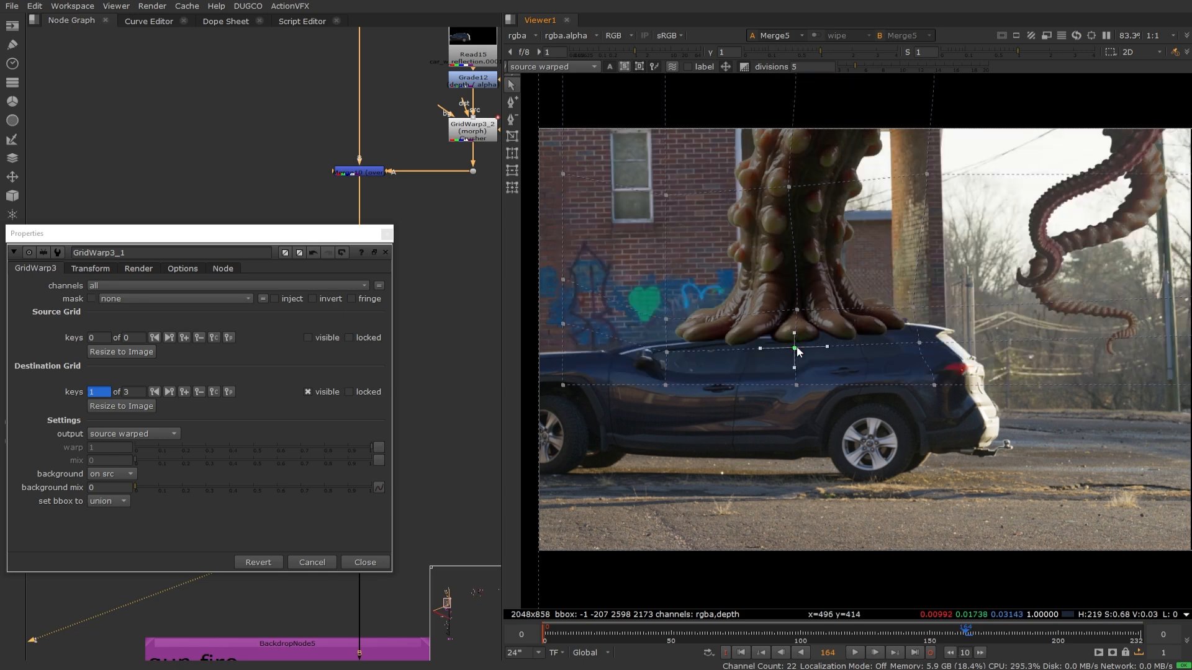
# - At frame 163, raise the upper row of grid points around the foot to stretch the toes before impact
pyautogui.press('Right')
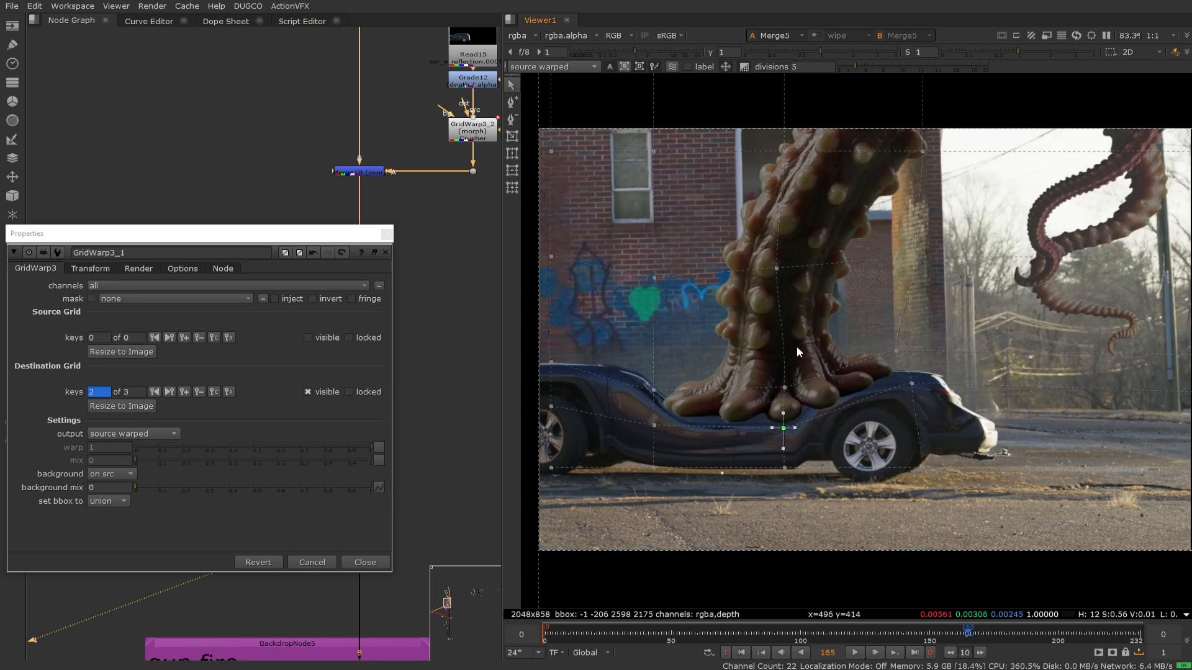
pyautogui.press('Left')
pyautogui.press('Left')
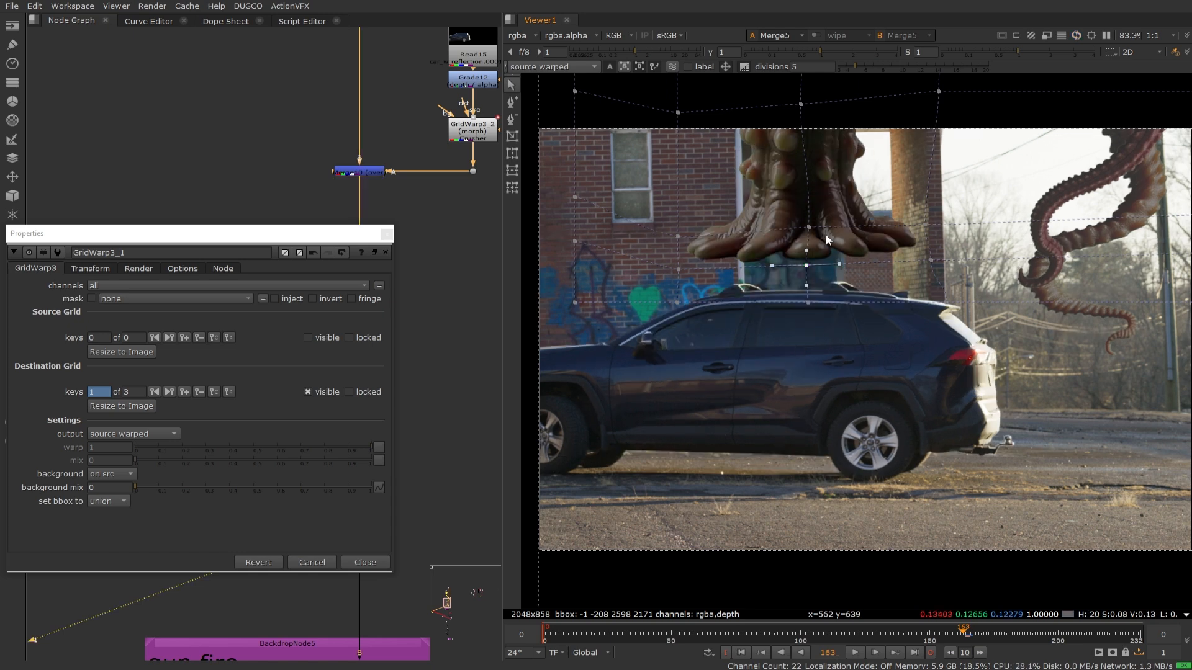
pyautogui.moveTo(806, 265); pyautogui.dragTo(804, 177)
pyautogui.moveTo(677, 237); pyautogui.dragTo(681, 194)
pyautogui.moveTo(926, 224); pyautogui.dragTo(926, 183)
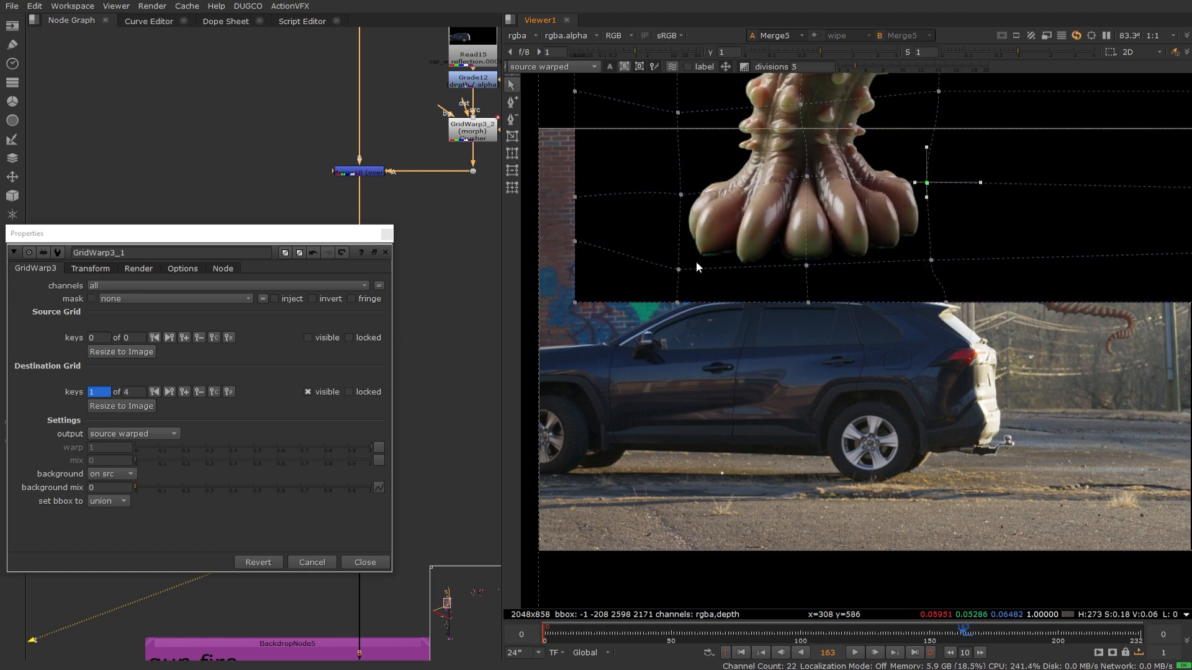
# - At frame 163, lower the left, central and right grid points around the foot to stretch the toes toward the car roof
pyautogui.moveTo(678, 270); pyautogui.dragTo(678, 293)
pyautogui.moveTo(681, 195); pyautogui.dragTo(682, 225)
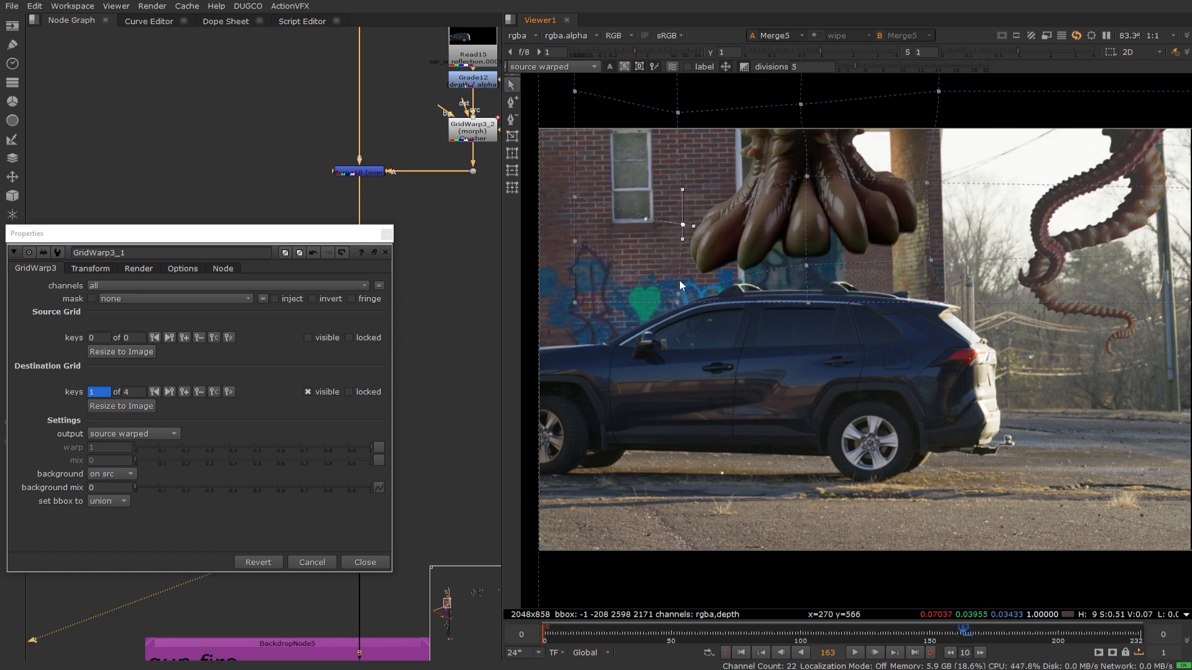
pyautogui.moveTo(678, 294); pyautogui.dragTo(679, 281)
pyautogui.moveTo(806, 266); pyautogui.dragTo(807, 281)
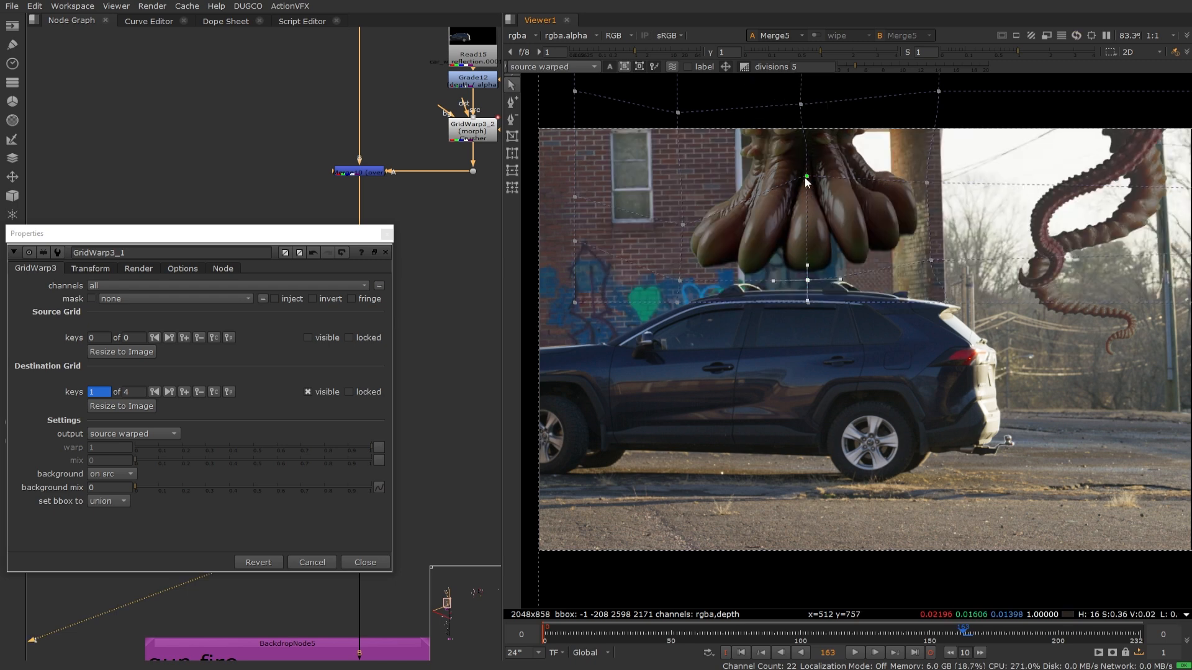
pyautogui.moveTo(807, 177); pyautogui.dragTo(807, 189)
pyautogui.moveTo(931, 261); pyautogui.dragTo(931, 280)
pyautogui.moveTo(926, 183); pyautogui.dragTo(931, 196)
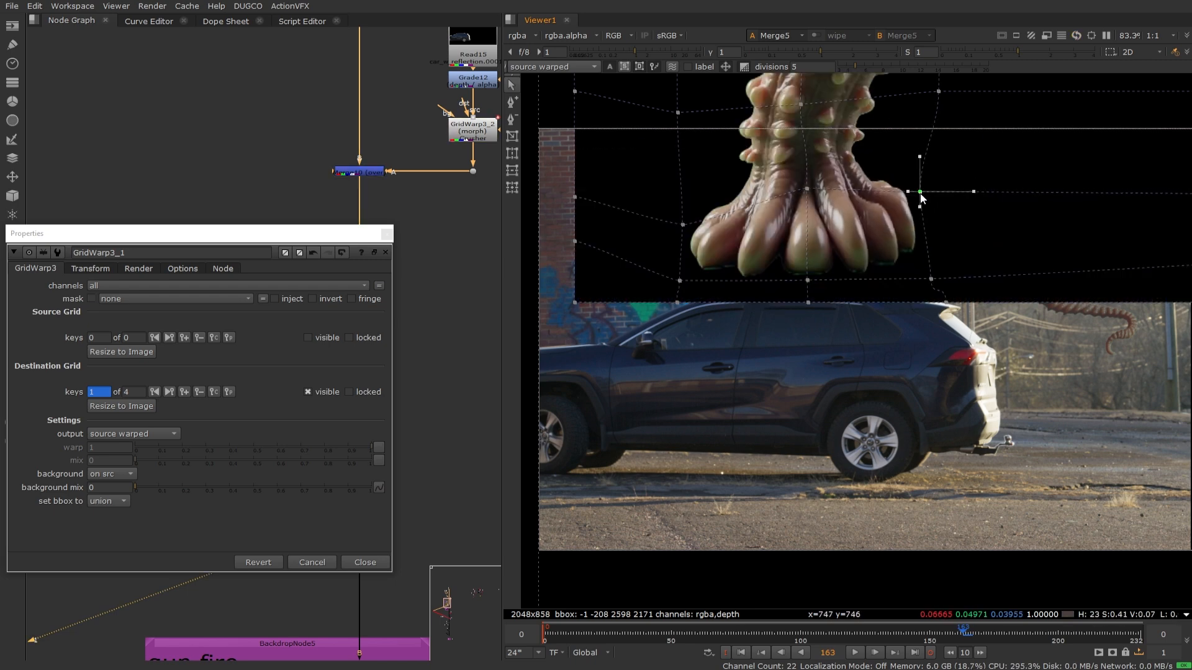
# - Slightly lower the central and right grid points in the row across the tentacle's leg at frame 163
pyautogui.moveTo(801, 105); pyautogui.dragTo(803, 110)
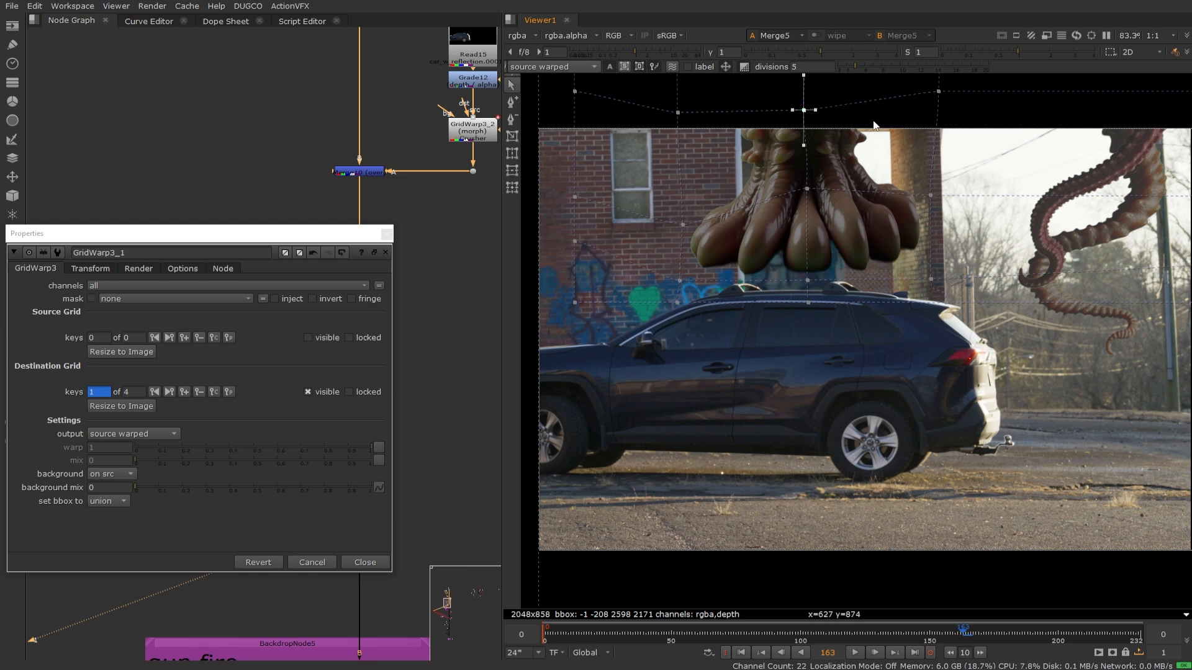
pyautogui.click(938, 92)
pyautogui.moveTo(936, 95); pyautogui.dragTo(940, 103)
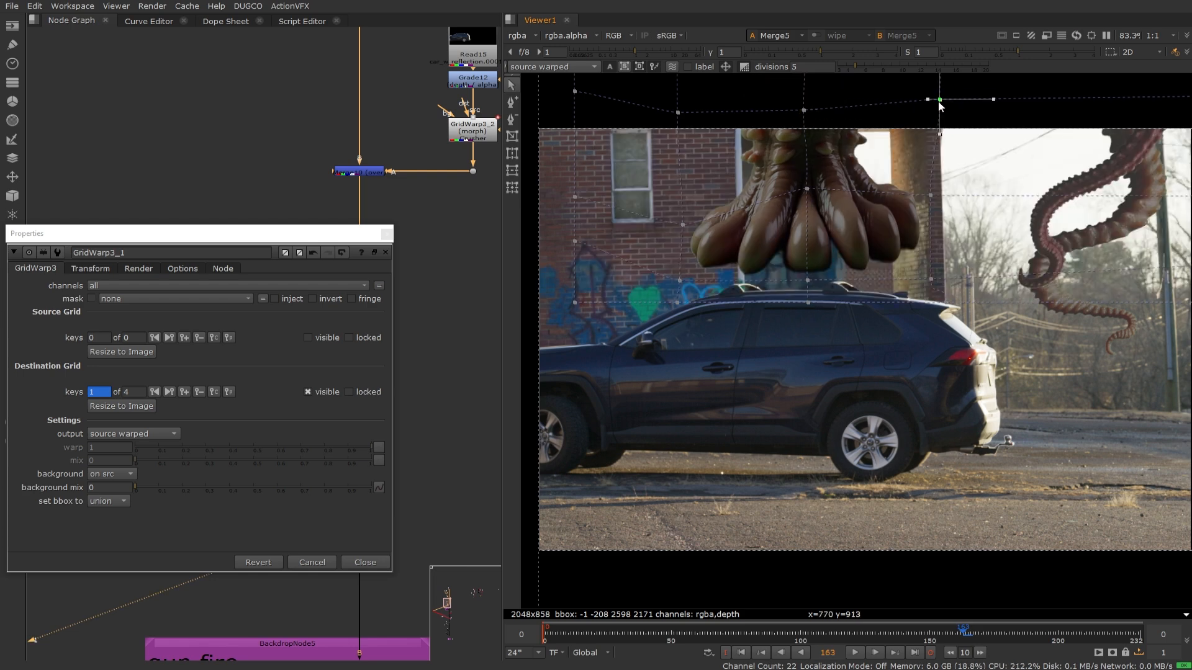
# - At frame 162, lower the central and left foot points and adjust the grid row above them across the leg
pyautogui.press('Left')
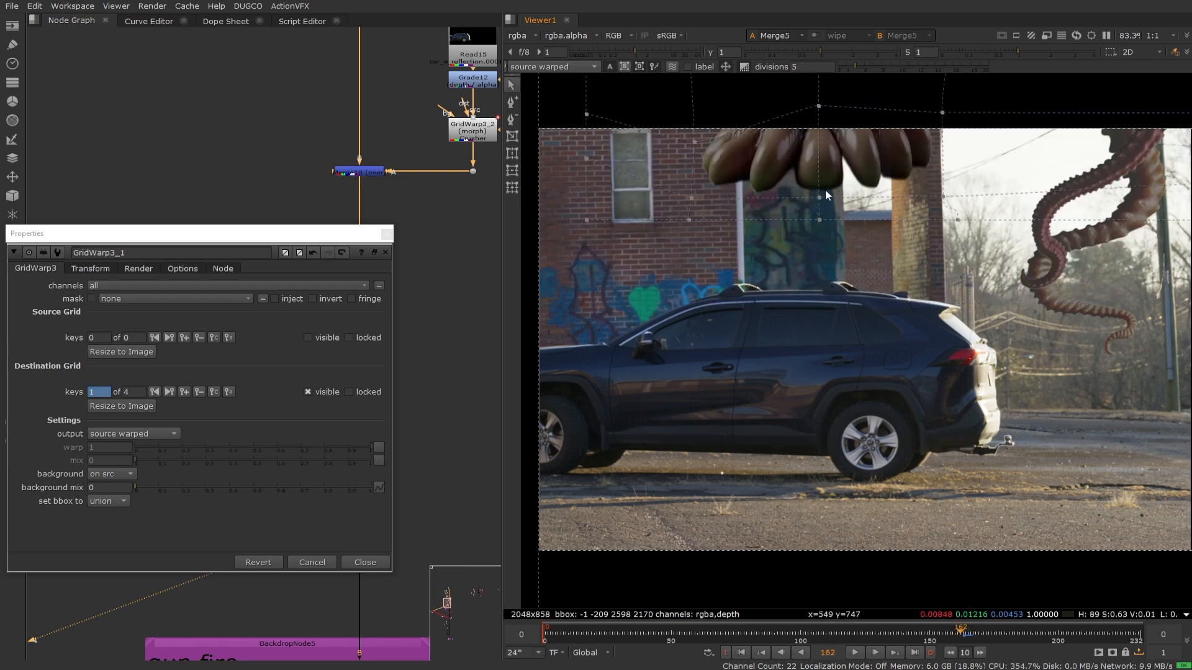
pyautogui.moveTo(818, 197); pyautogui.dragTo(816, 233)
pyautogui.moveTo(689, 219); pyautogui.dragTo(688, 227)
pyautogui.moveTo(695, 142); pyautogui.dragTo(689, 134)
pyautogui.moveTo(818, 107); pyautogui.dragTo(820, 105)
pyautogui.moveTo(942, 113); pyautogui.dragTo(943, 126)
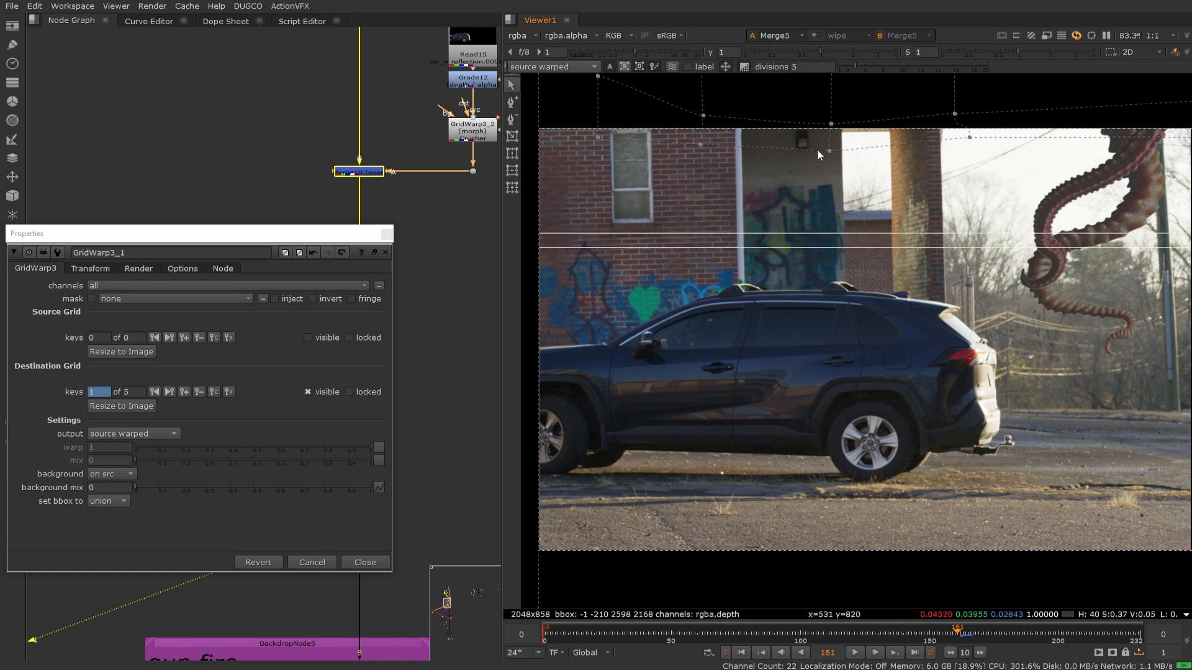
# - At frame 164, close the grid warp and set Grade15's multiply to 0.49 and gamma to 1.06
pyautogui.press('Right')
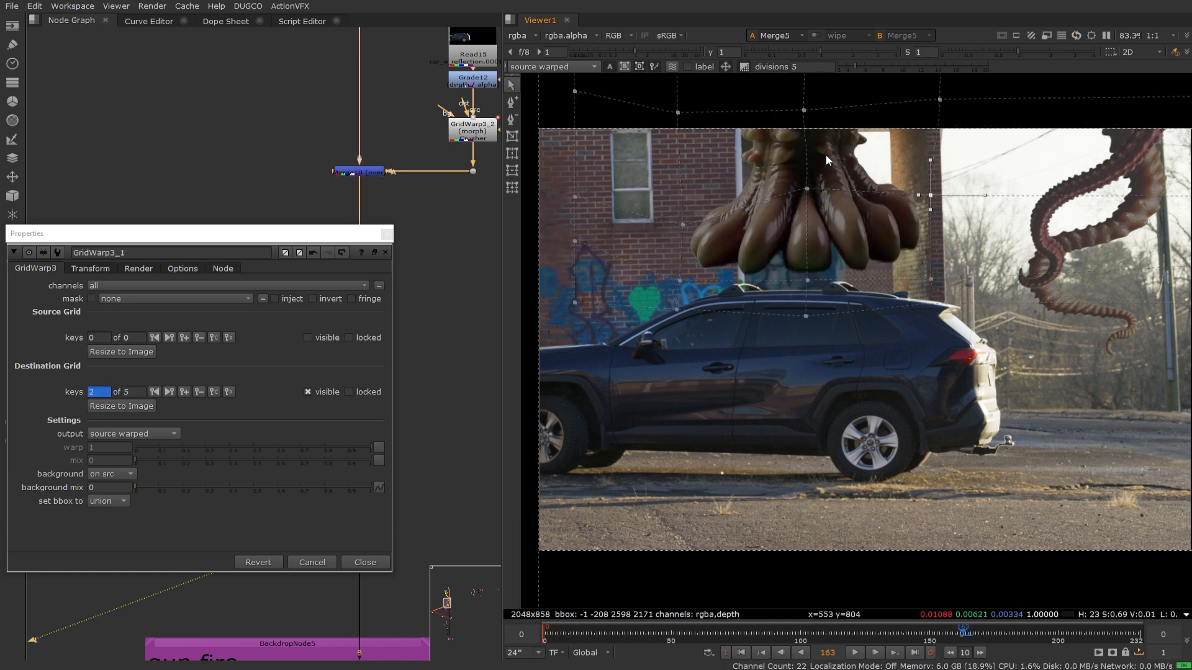
pyautogui.press('Right')
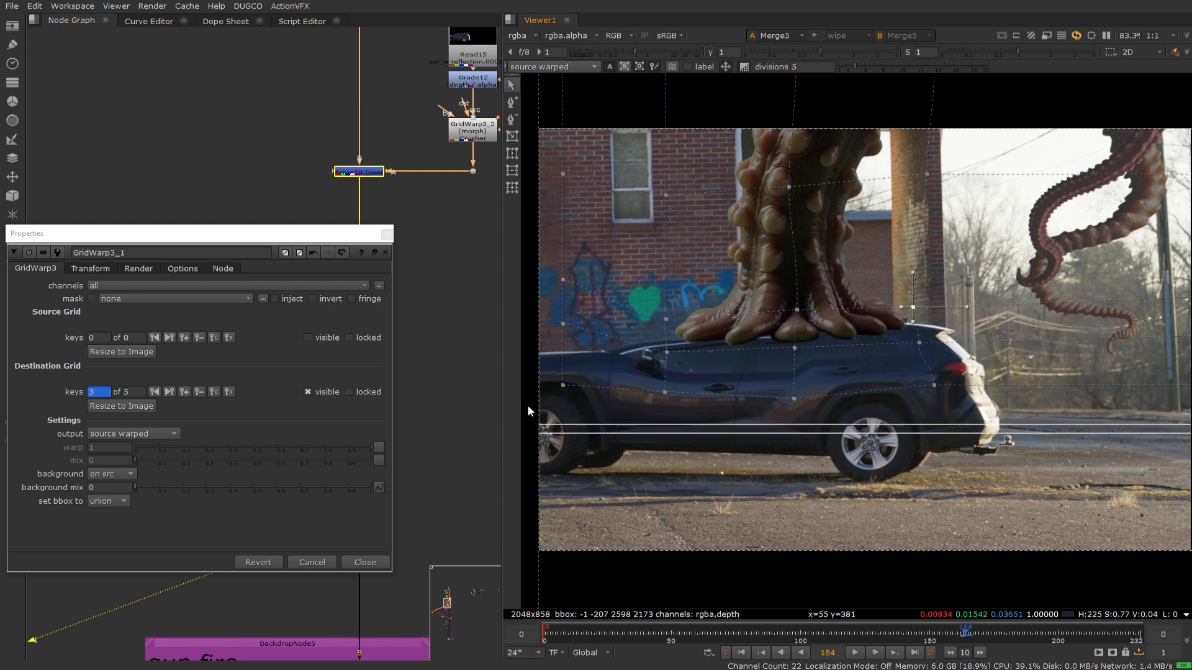
pyautogui.click(364, 562)
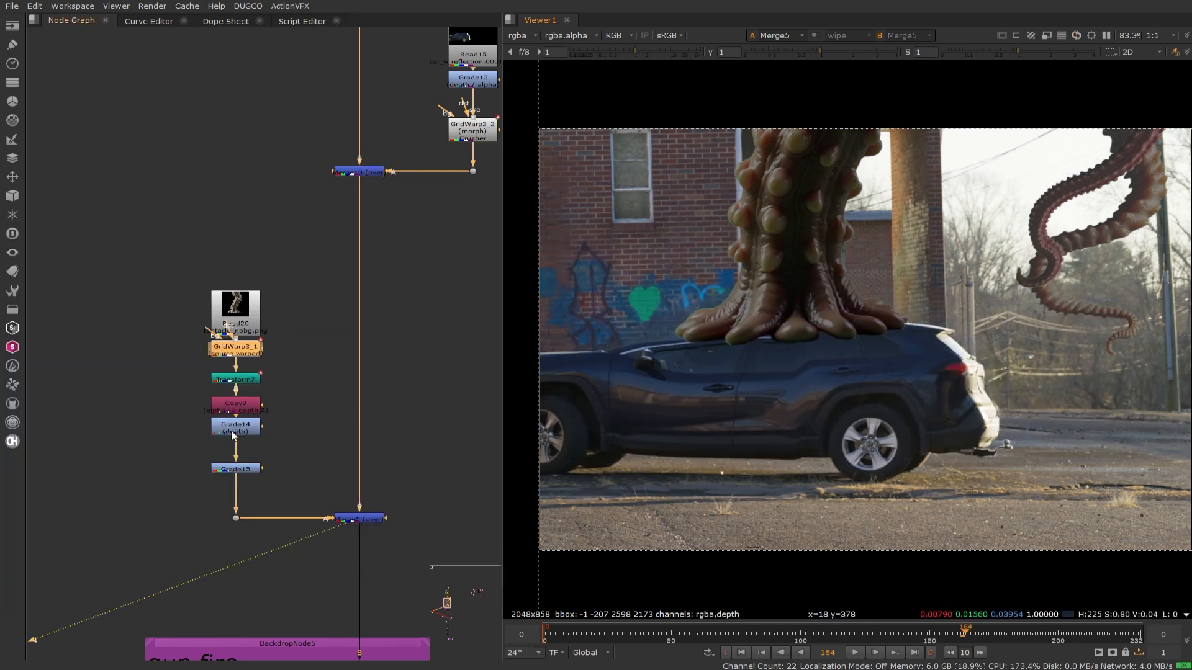
pyautogui.doubleClick(232, 470)
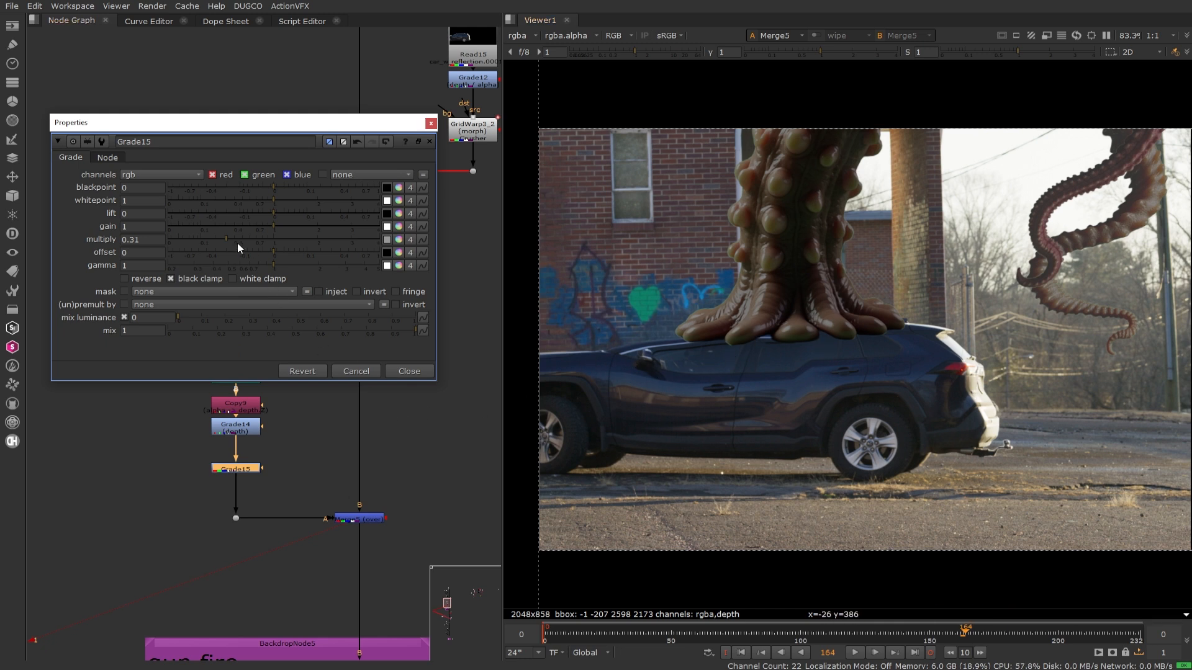
pyautogui.moveTo(227, 238)
pyautogui.mouseDown()
pyautogui.moveTo(251, 241)
pyautogui.moveTo(241, 241)
pyautogui.mouseUp()
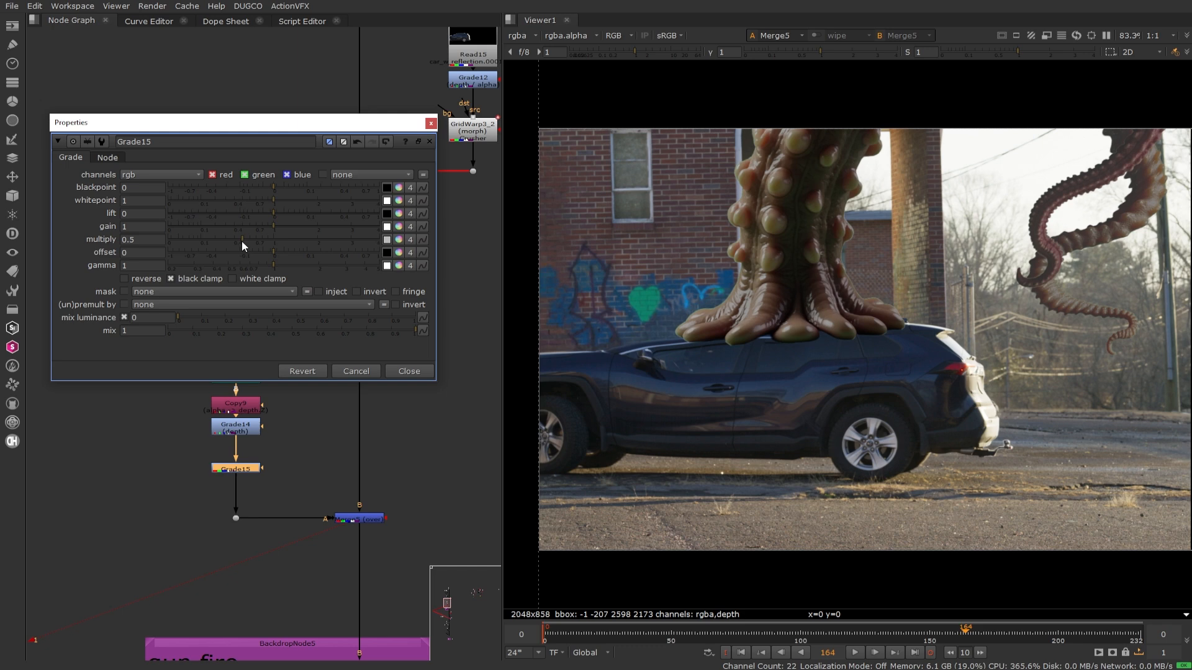
pyautogui.click(279, 265)
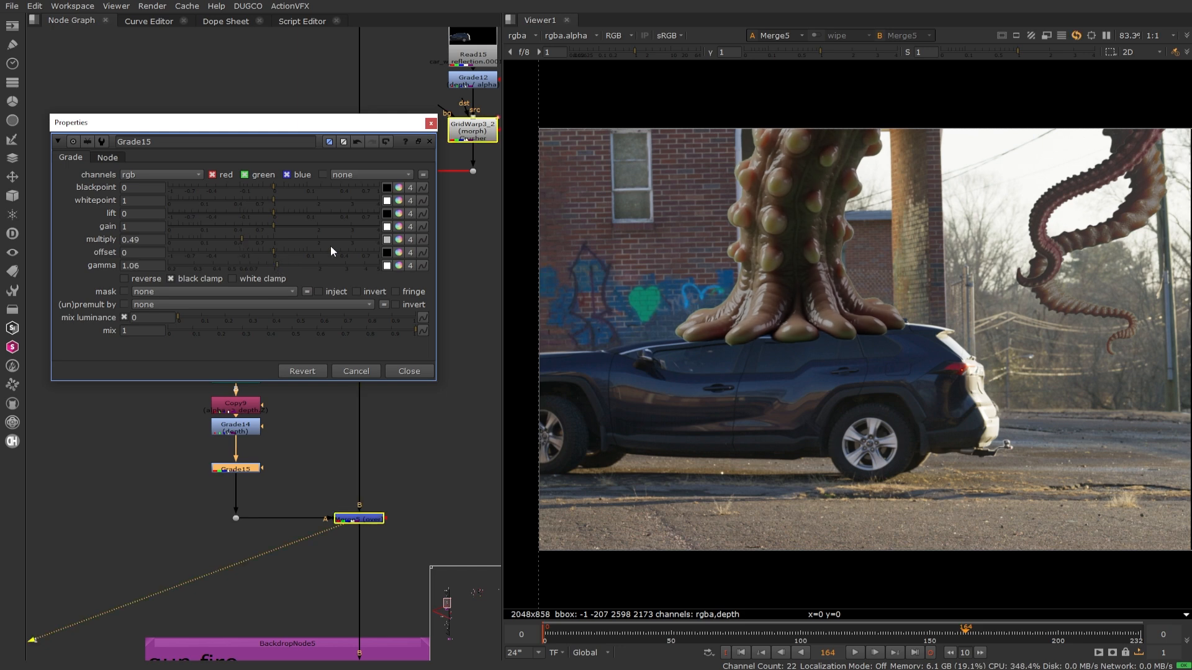
# - Test the viewer's gamma and gain, then raise the viewer gamma to 4 to compare the tentacle's blacks with the car's
pyautogui.click(807, 52)
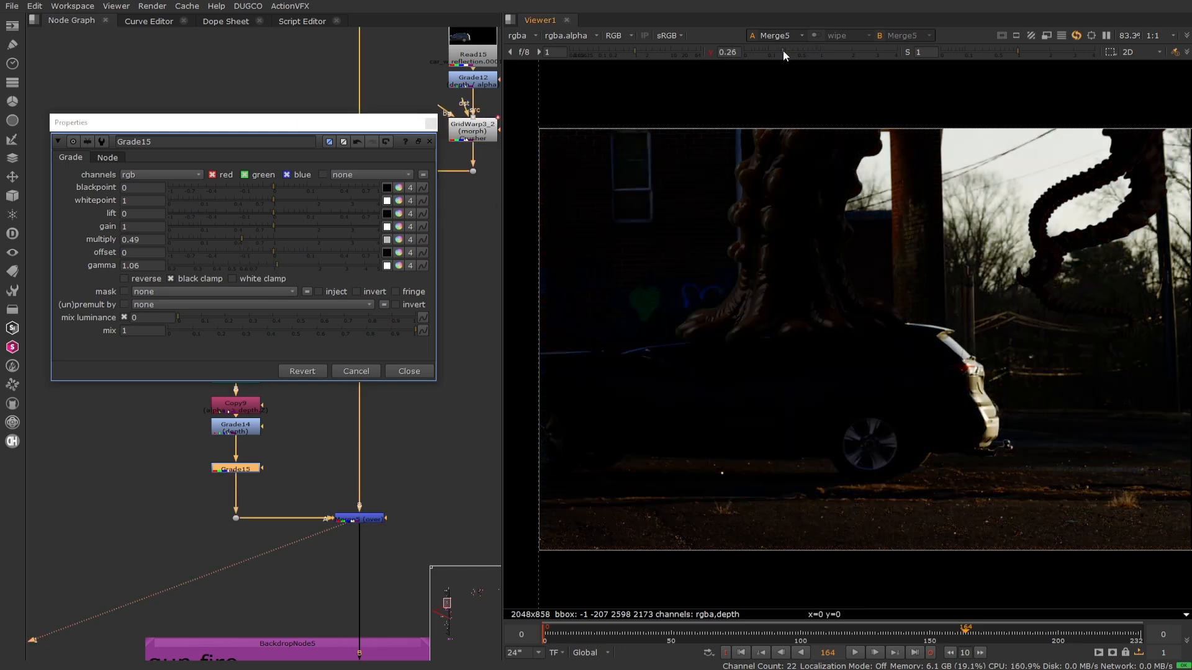
pyautogui.click(711, 50)
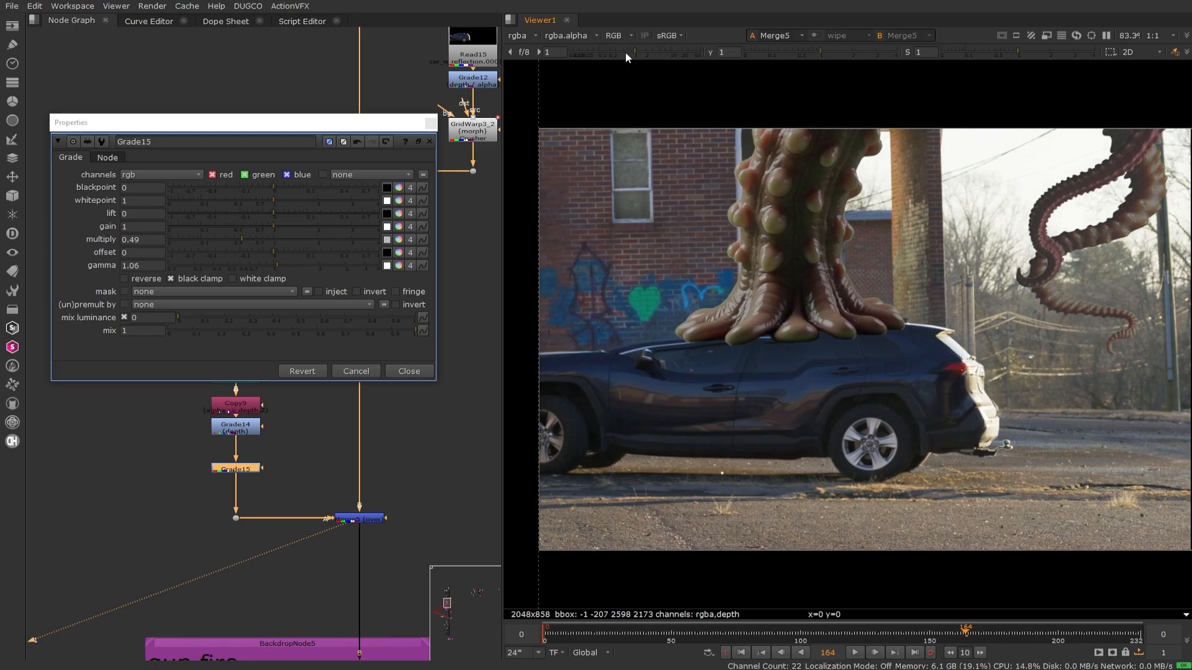
pyautogui.moveTo(625, 51); pyautogui.dragTo(653, 53)
pyautogui.click(524, 52)
pyautogui.moveTo(856, 53); pyautogui.dragTo(916, 55)
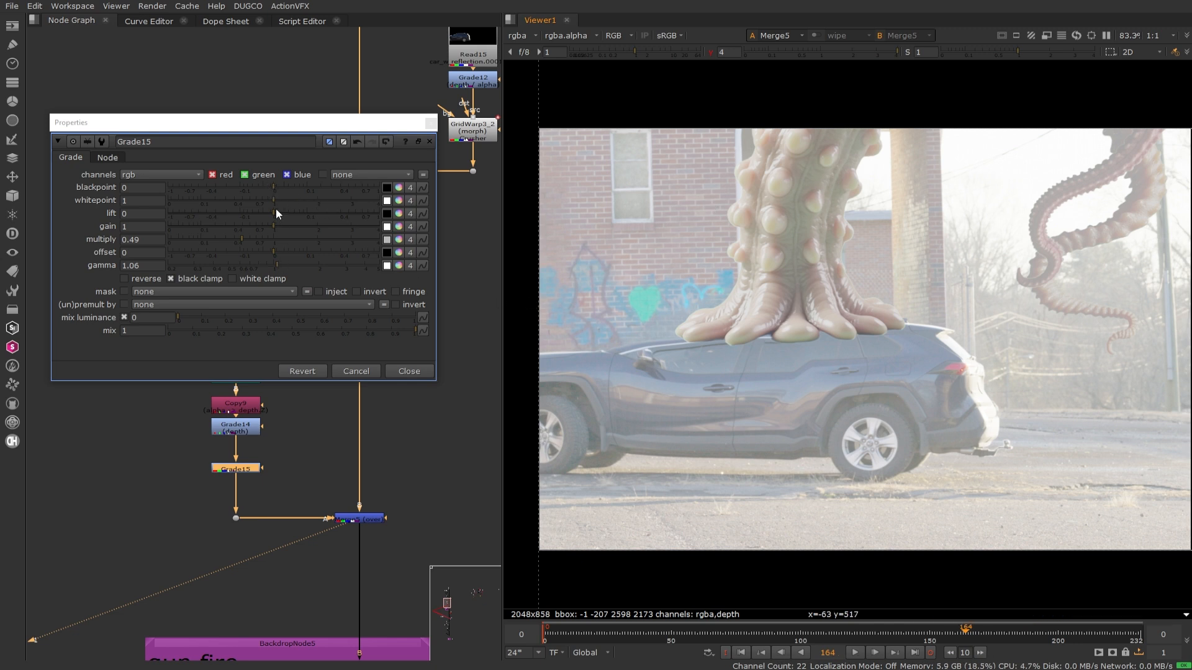
# - Set Grade15's blackpoint to -0.005 and have the grade (un)premultiply by rgba.alpha
pyautogui.click(273, 186)
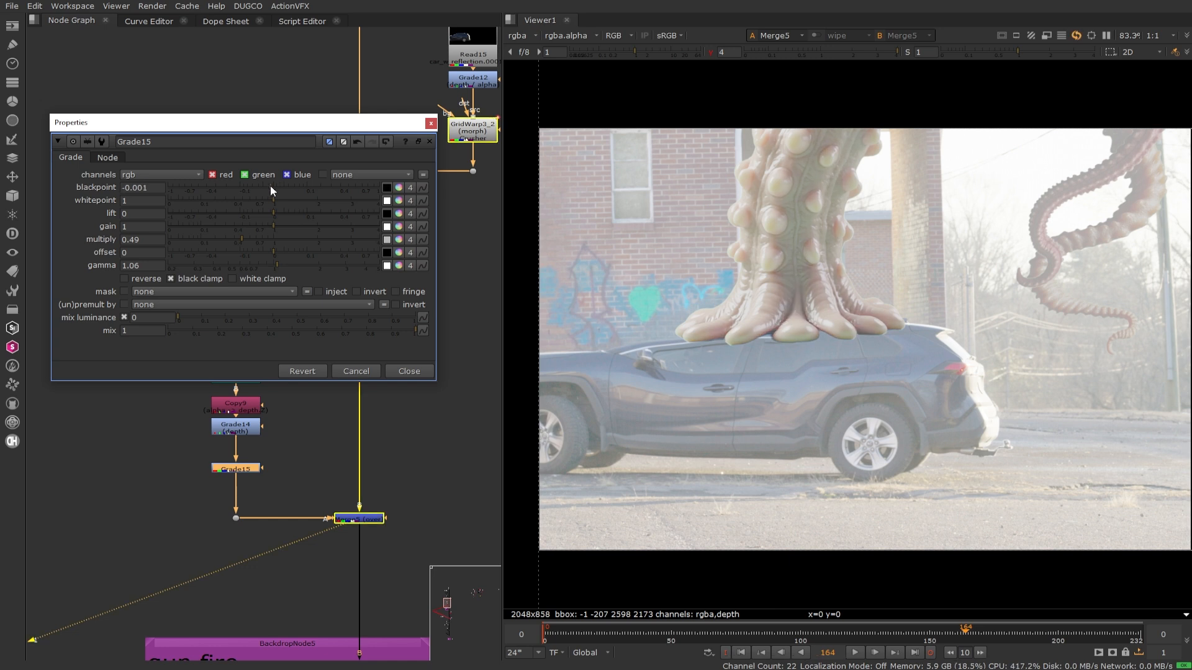
pyautogui.click(236, 305)
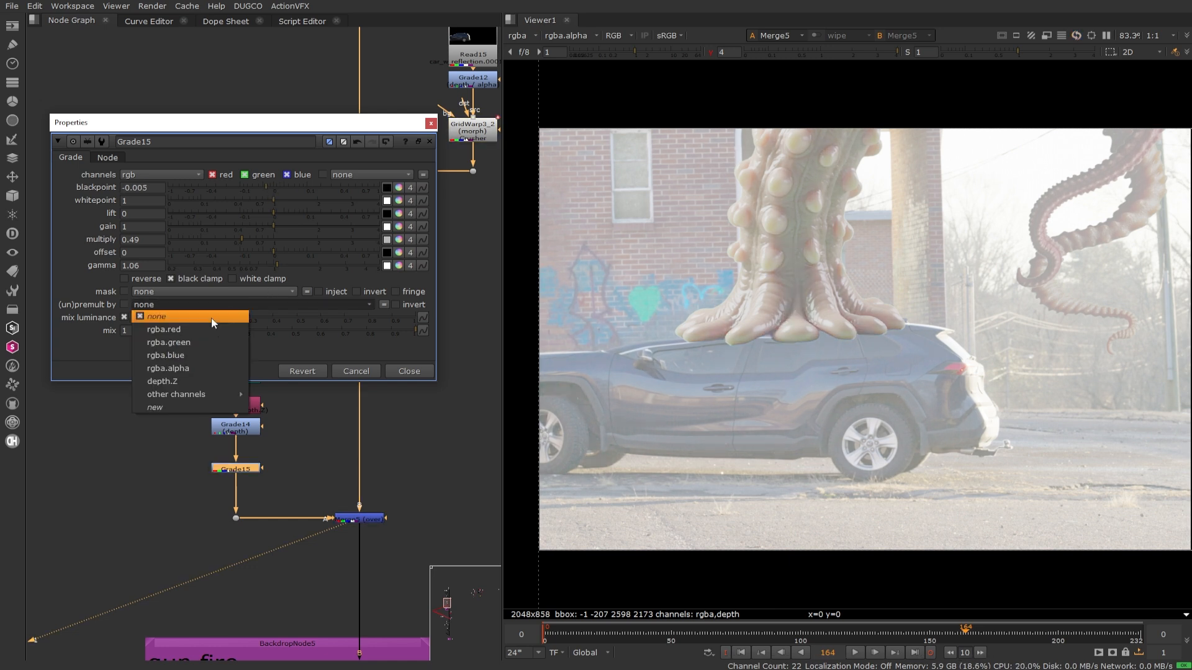
pyautogui.click(197, 368)
pyautogui.click(265, 185)
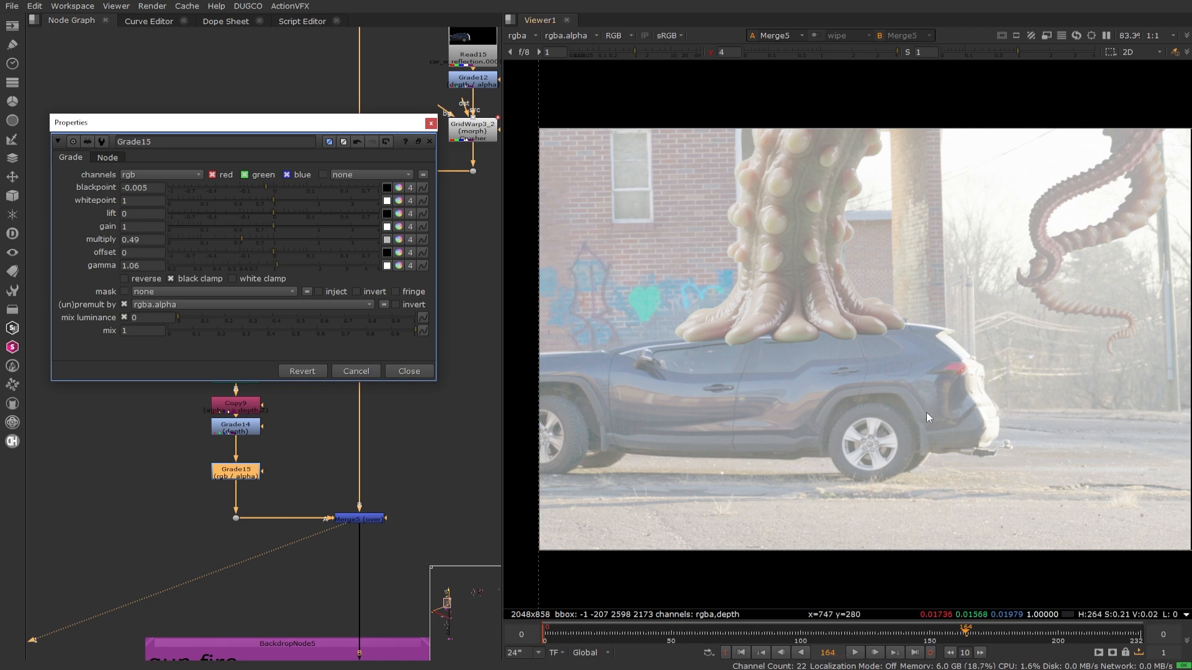
# - Compare the toes with the car up close and set Grade15's blackpoint to -0.002
pyautogui.scroll(3, 795, 326)
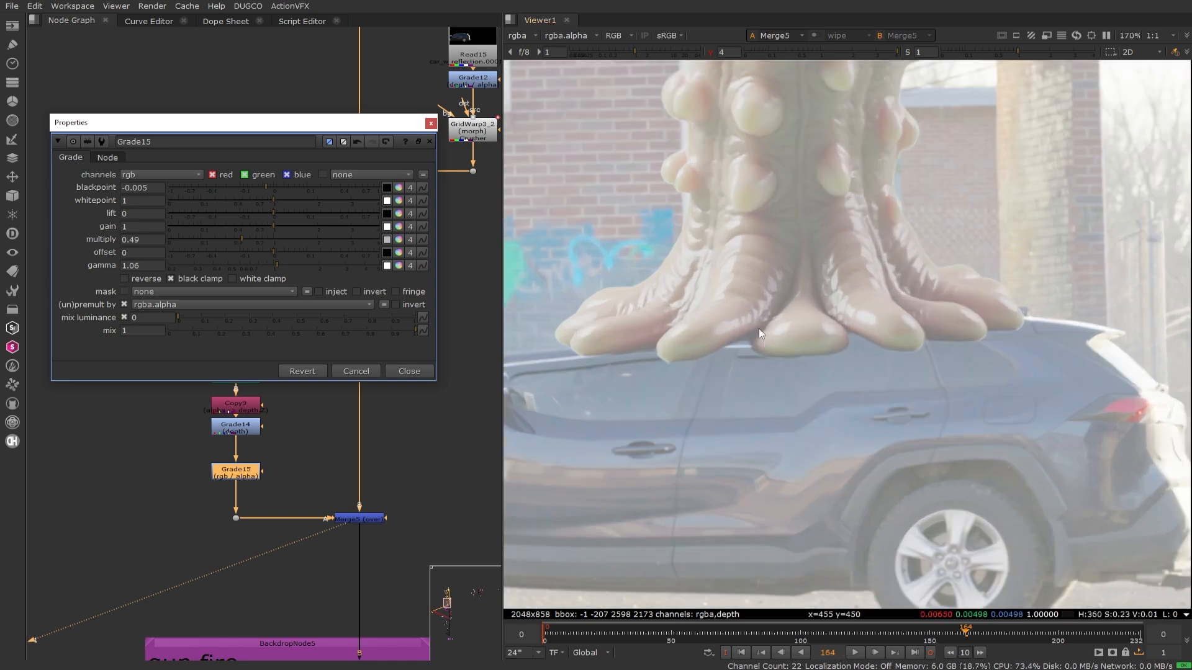
pyautogui.moveTo(267, 188)
pyautogui.mouseDown()
pyautogui.moveTo(318, 195)
pyautogui.moveTo(284, 184)
pyautogui.mouseUp()
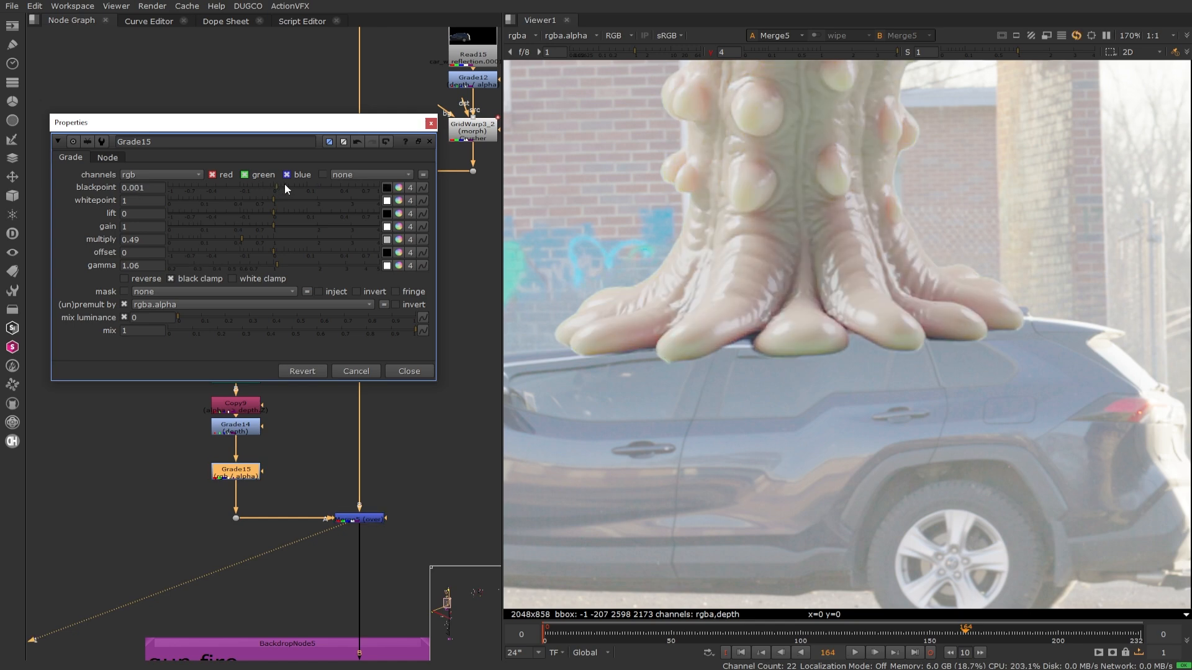
pyautogui.scroll(3, 921, 341)
pyautogui.moveTo(999, 497); pyautogui.dragTo(970, 340, button='middle')
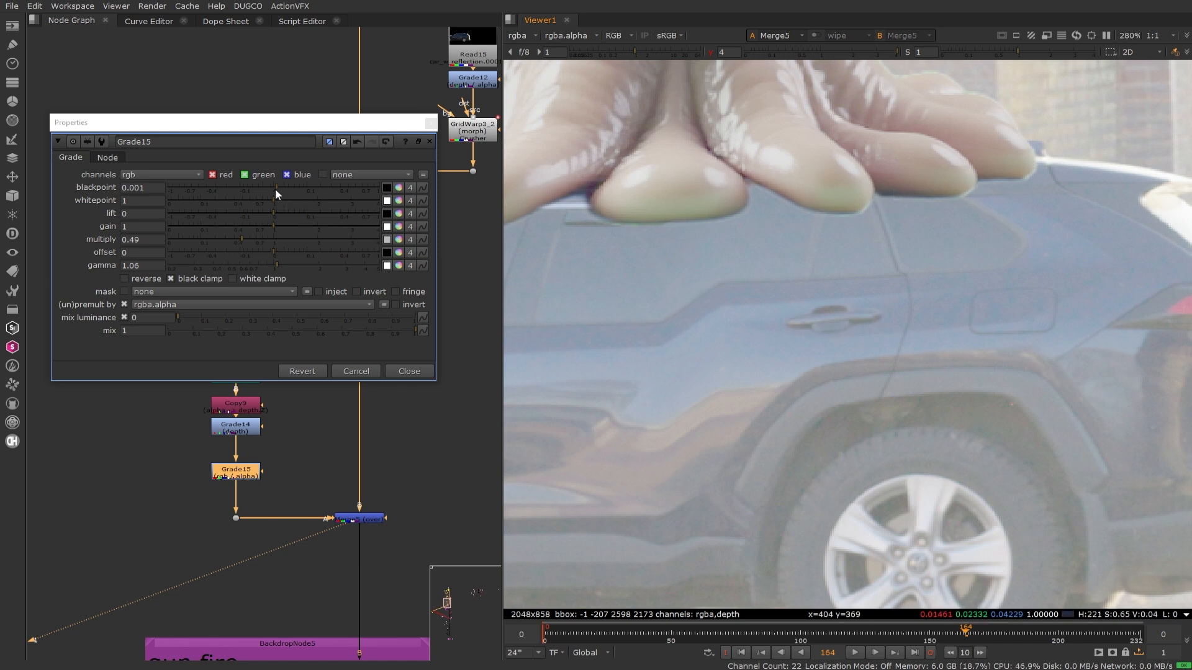
pyautogui.moveTo(276, 190); pyautogui.dragTo(270, 187)
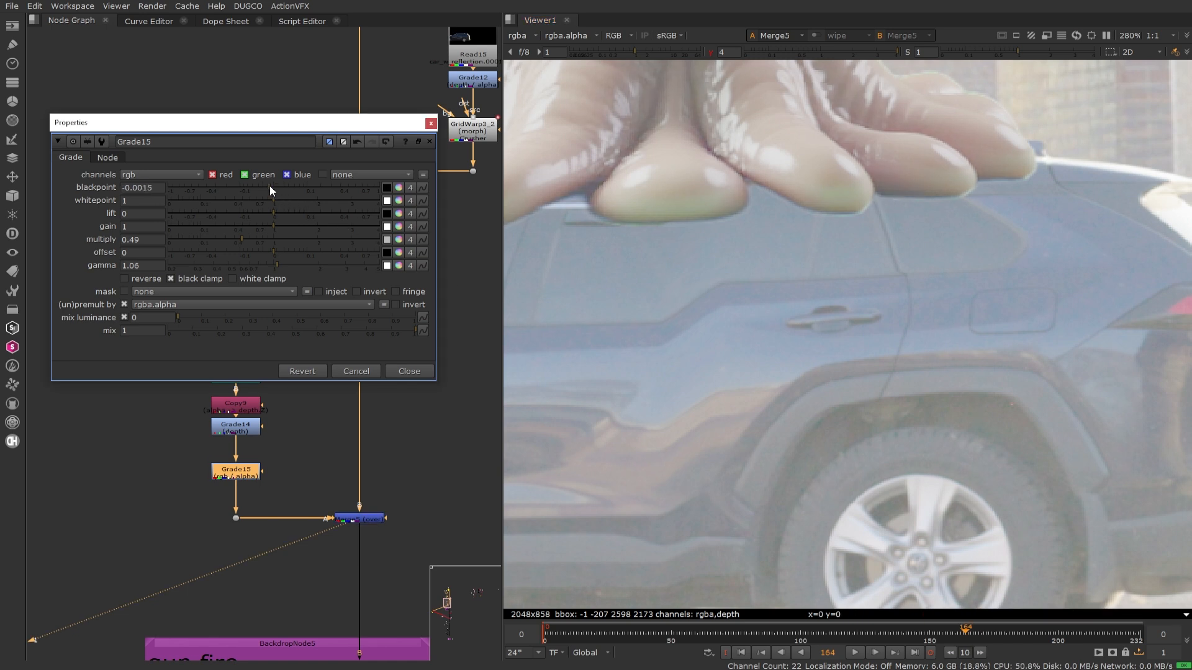
pyautogui.moveTo(270, 186); pyautogui.dragTo(268, 186)
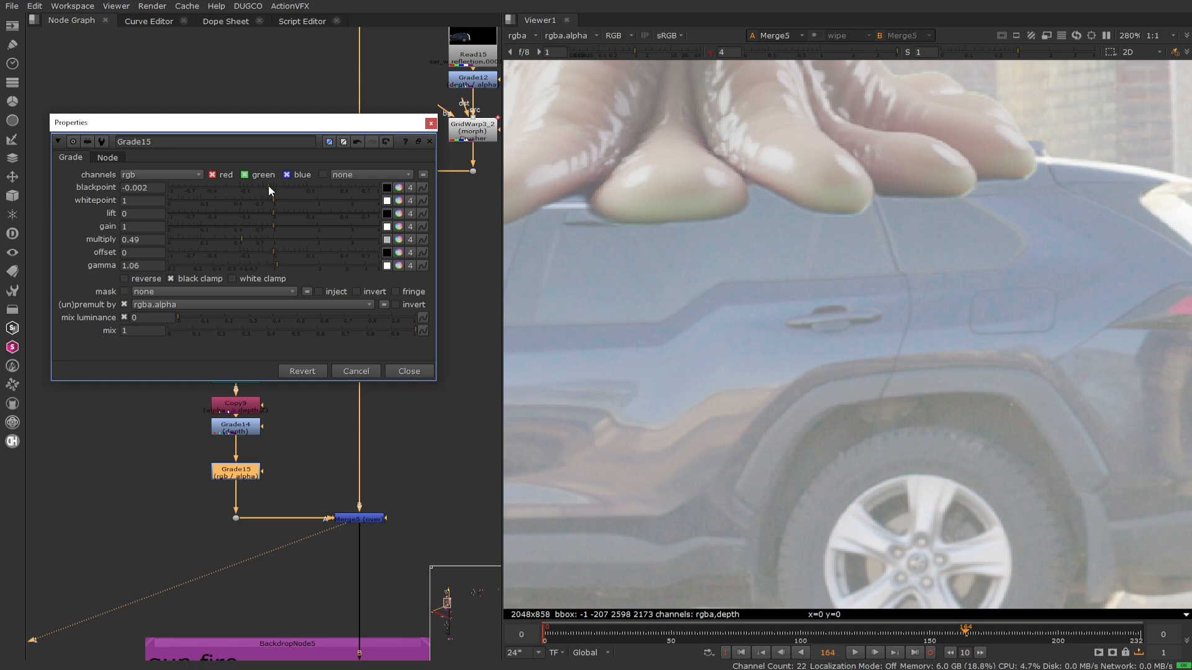
# - Checking individual color channels, set Grade15's red blackpoint to -0.006 and its green blackpoint to -0.008
pyautogui.press('r')
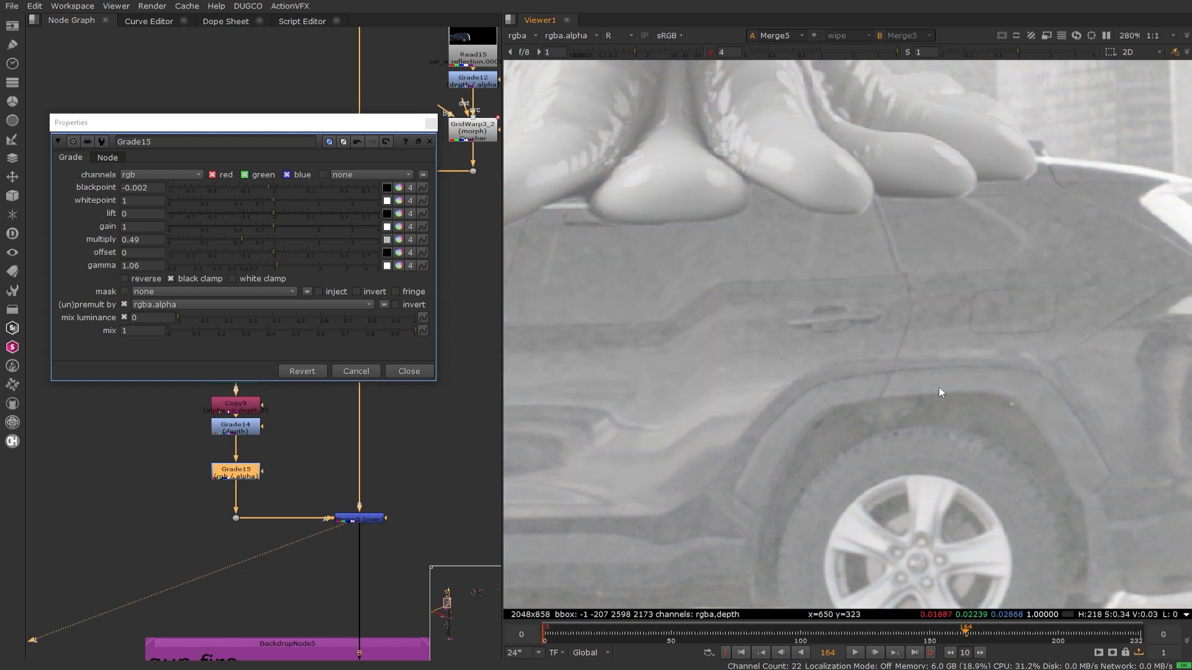
pyautogui.click(386, 187)
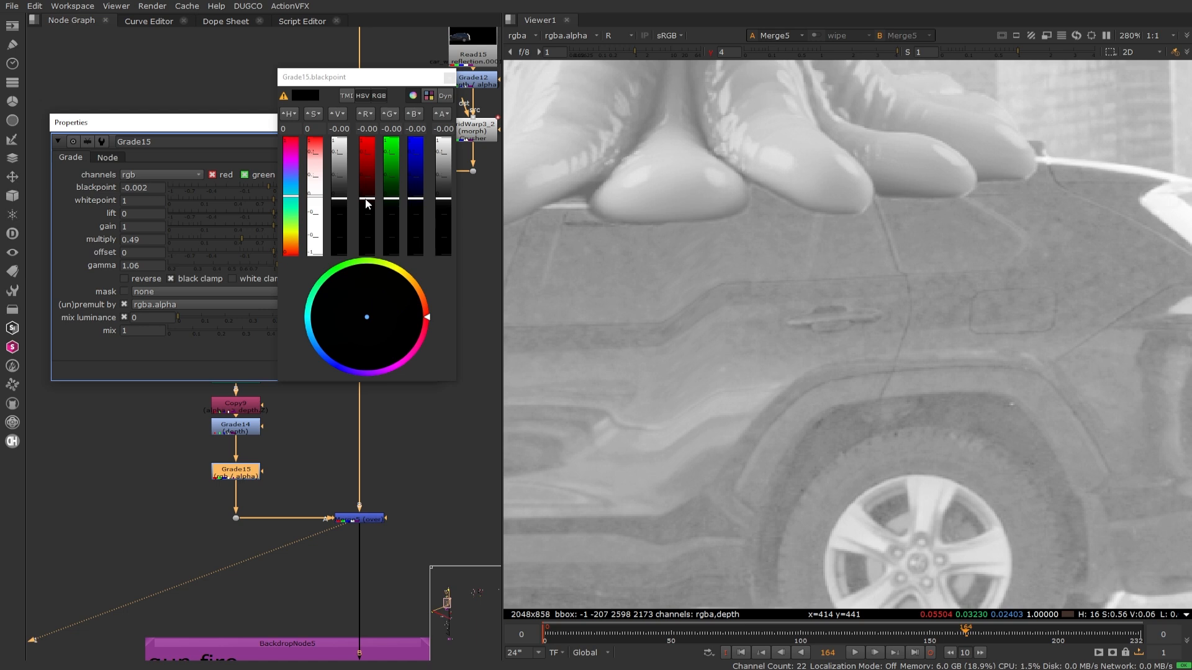
pyautogui.moveTo(367, 204); pyautogui.dragTo(368, 205)
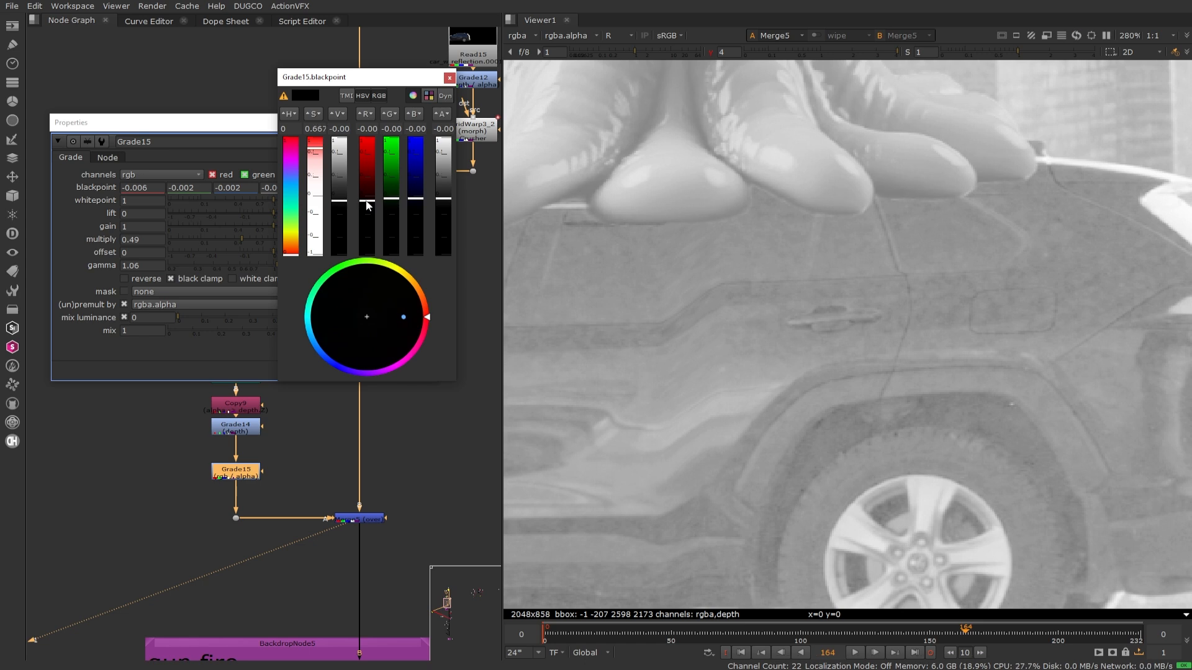
pyautogui.press('g')
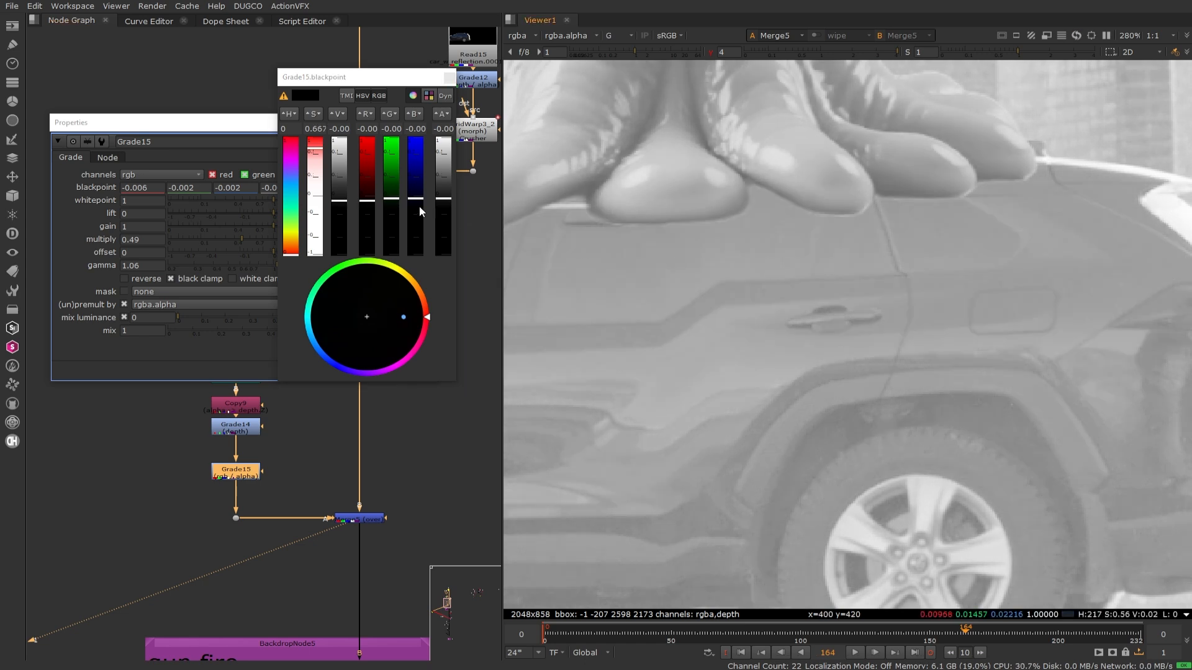
pyautogui.moveTo(397, 203); pyautogui.dragTo(415, 202)
pyautogui.press('b')
pyautogui.press('b')
# - Reset the viewer gamma to 1 and close the blackpoint color picker and Grade15's properties
pyautogui.scroll(-3, 777, 248)
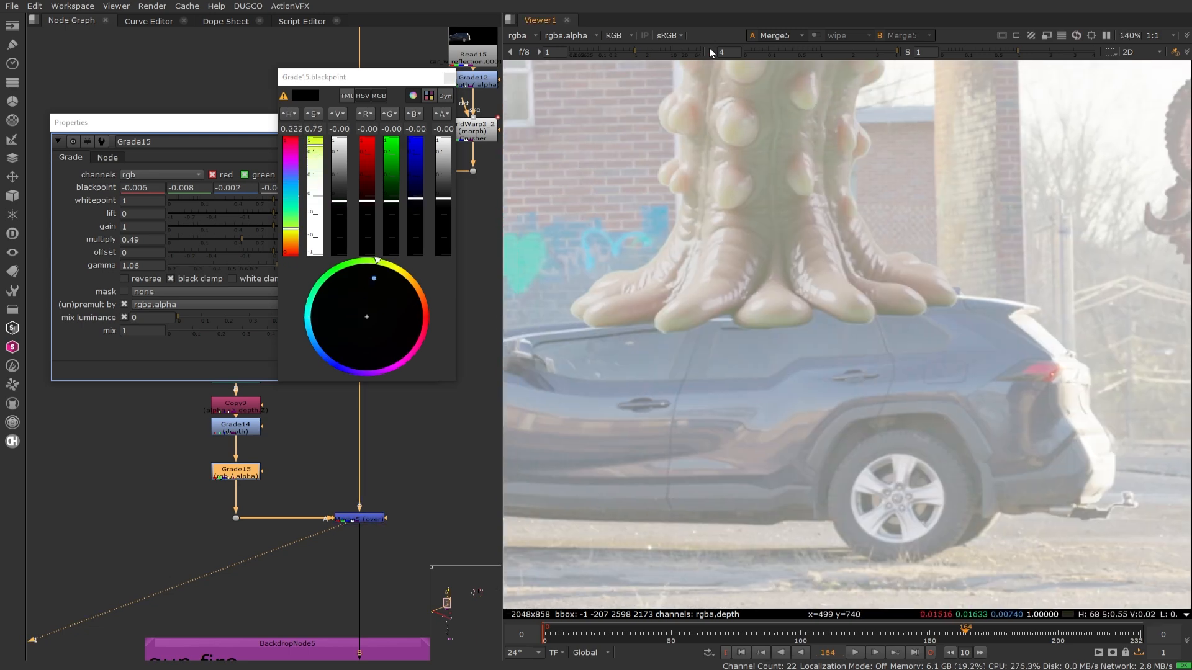
pyautogui.click(710, 51)
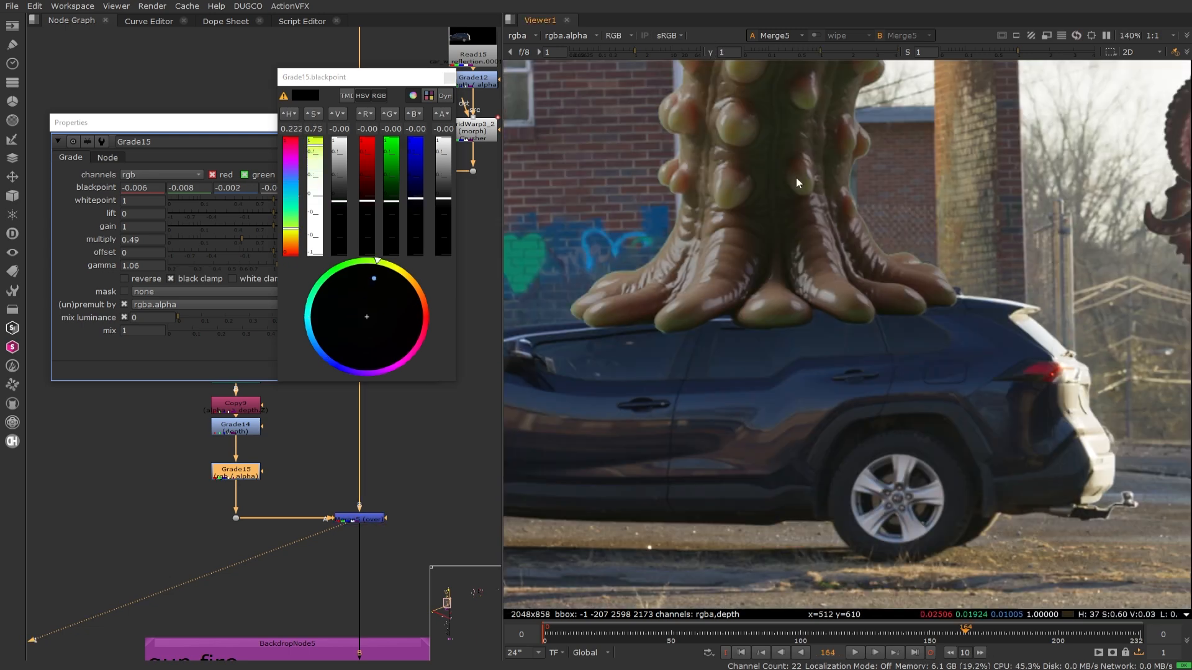
pyautogui.scroll(-2, 824, 244)
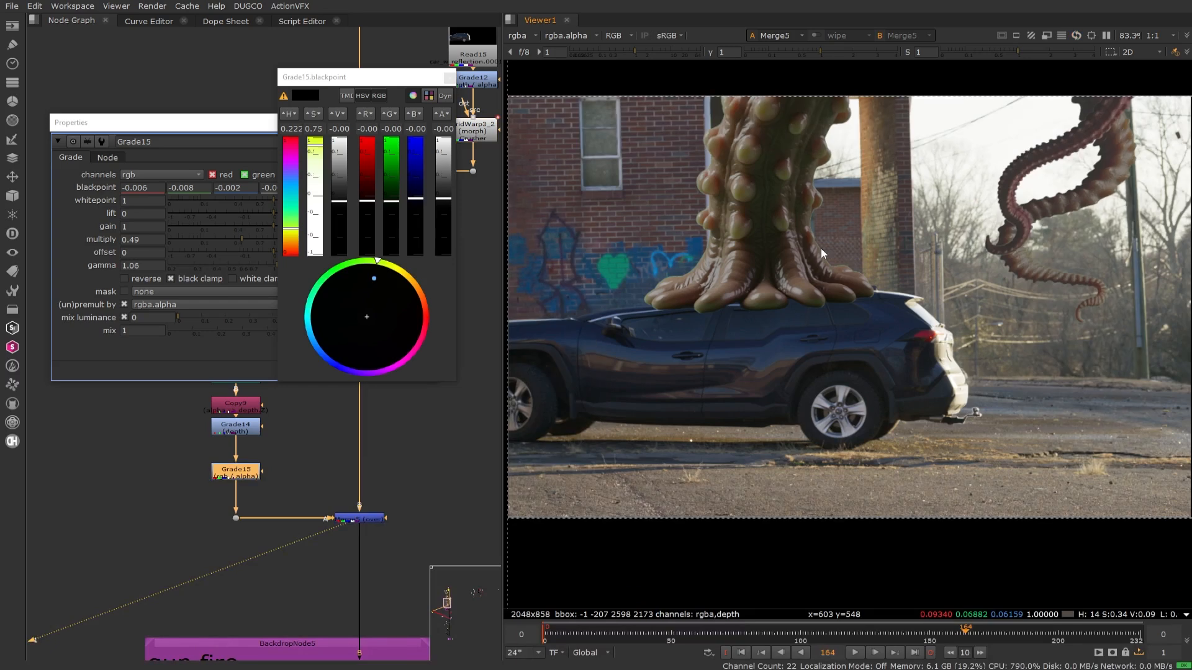
pyautogui.click(449, 77)
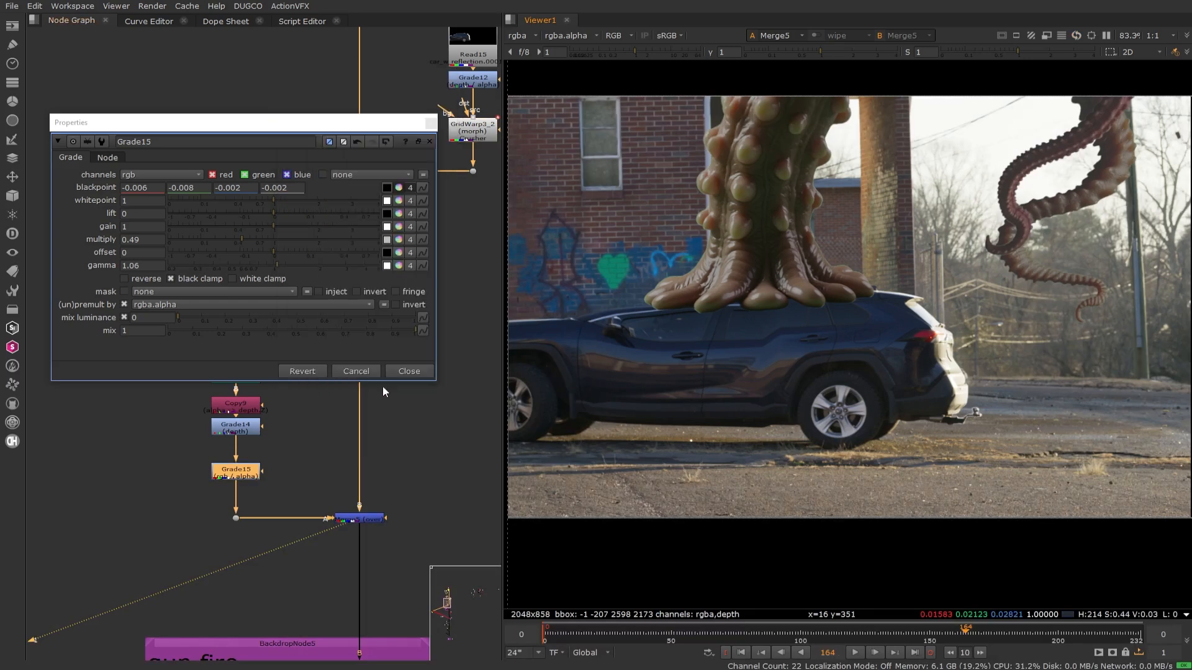
pyautogui.click(422, 372)
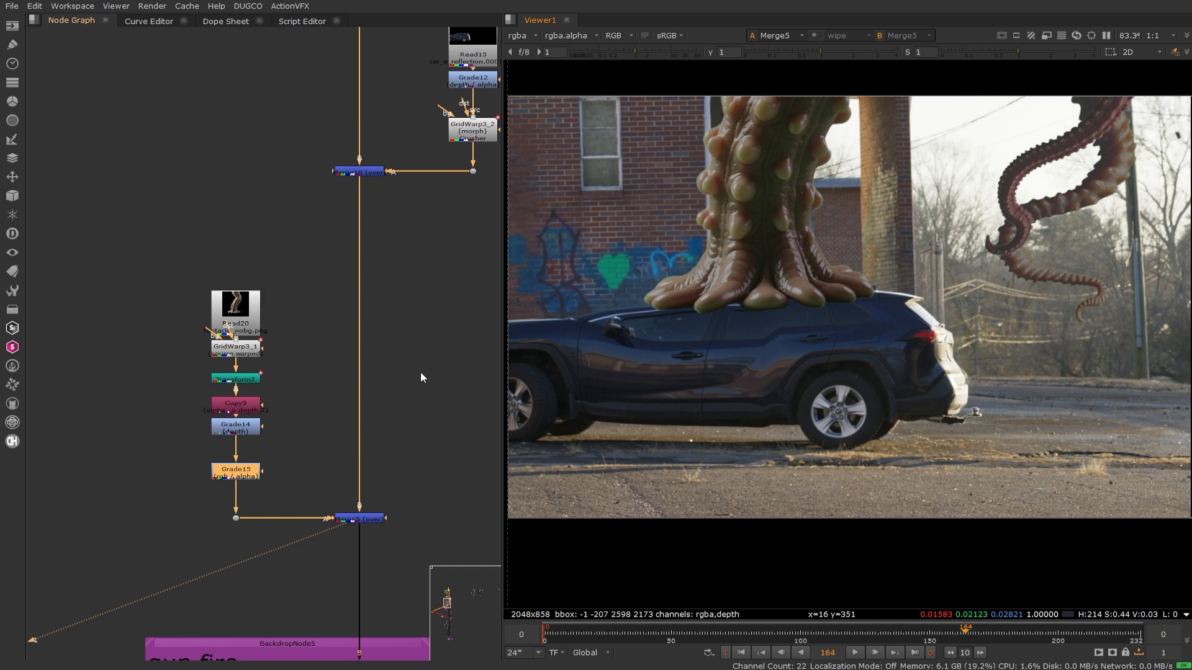
# - Reopen GridWarp3_1 and insert an extra vertical grid line through the left toes at frame 164
pyautogui.doubleClick(236, 346)
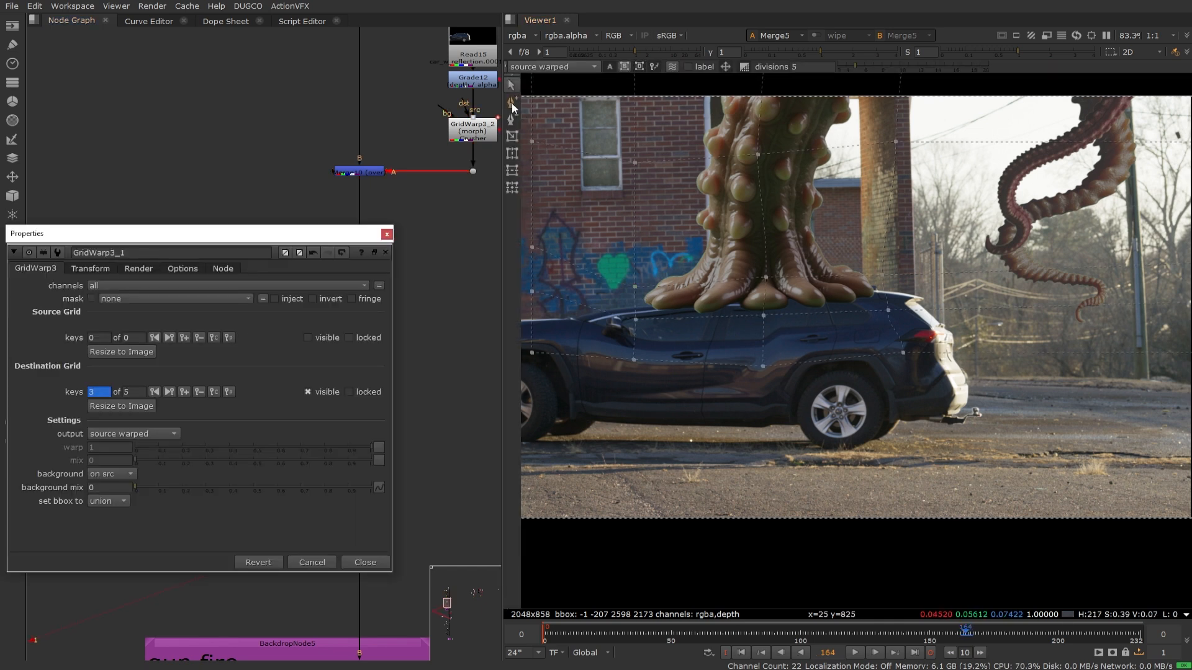
pyautogui.click(511, 103)
pyautogui.click(680, 286)
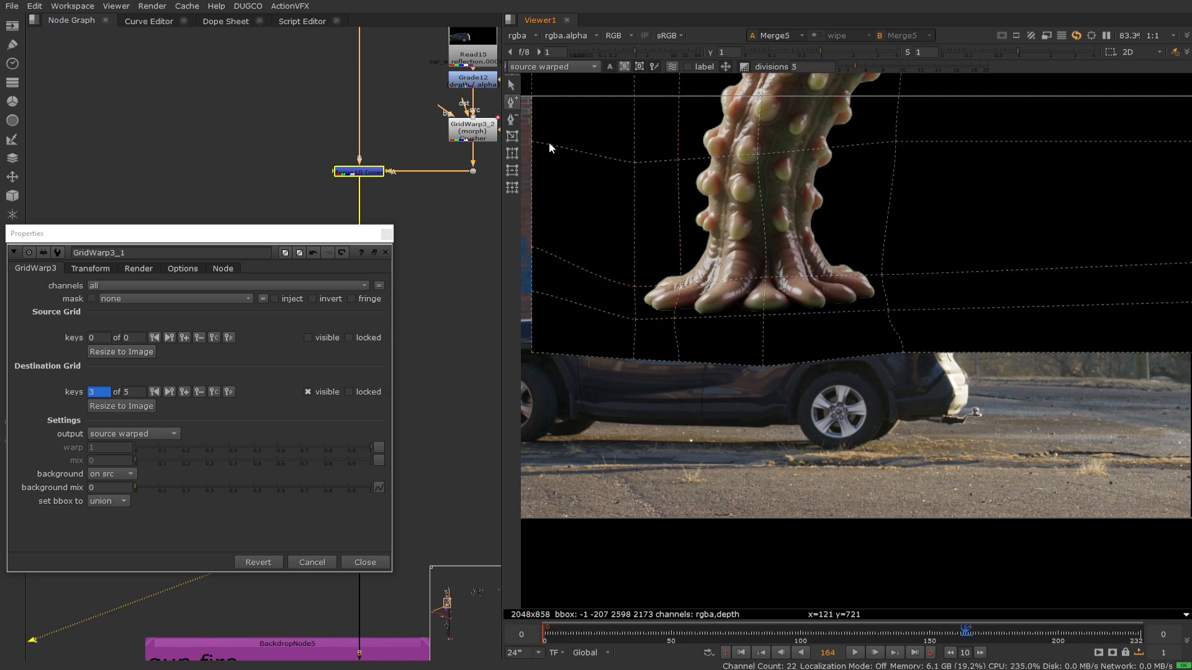
# - Reshape GridWarp3_1's grid point and tangents at the left toes so the toes flatten onto the car roof at frame 164
pyautogui.click(511, 85)
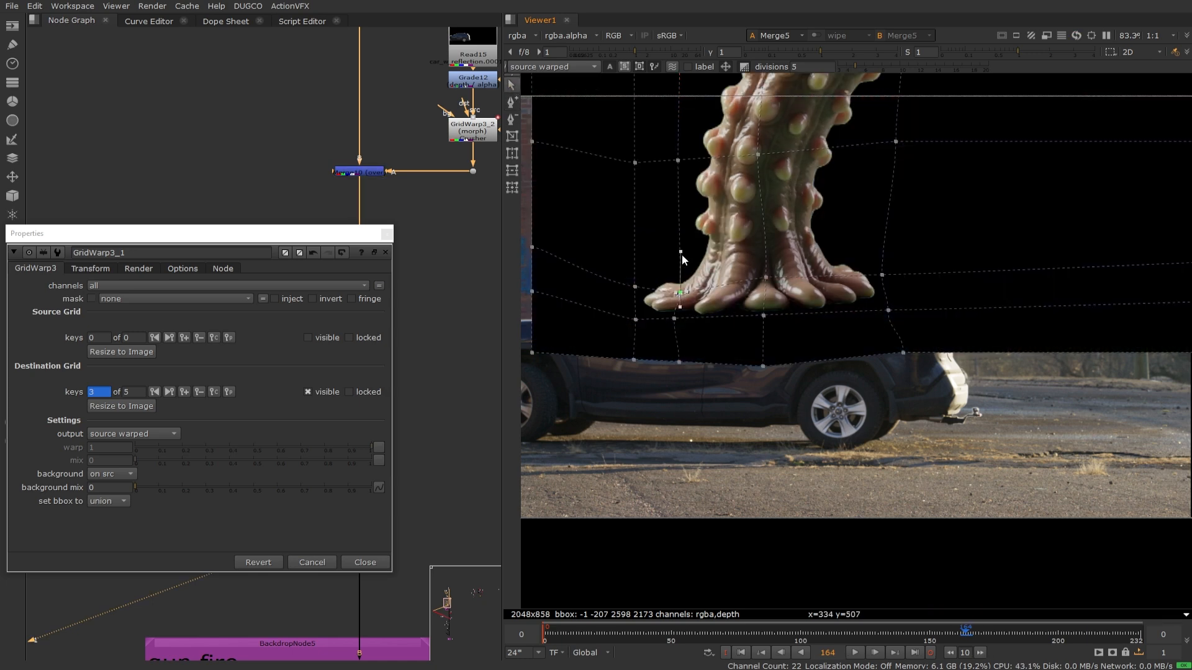
pyautogui.click(680, 250)
pyautogui.moveTo(680, 250); pyautogui.dragTo(676, 313)
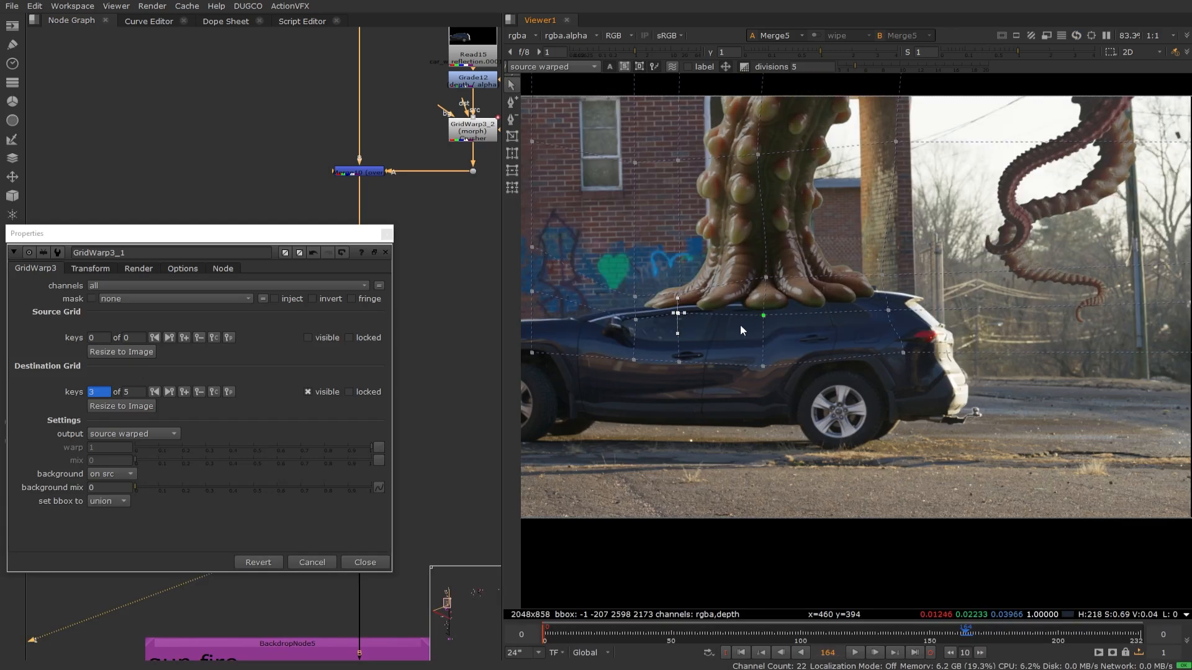
pyautogui.moveTo(686, 314); pyautogui.dragTo(722, 315)
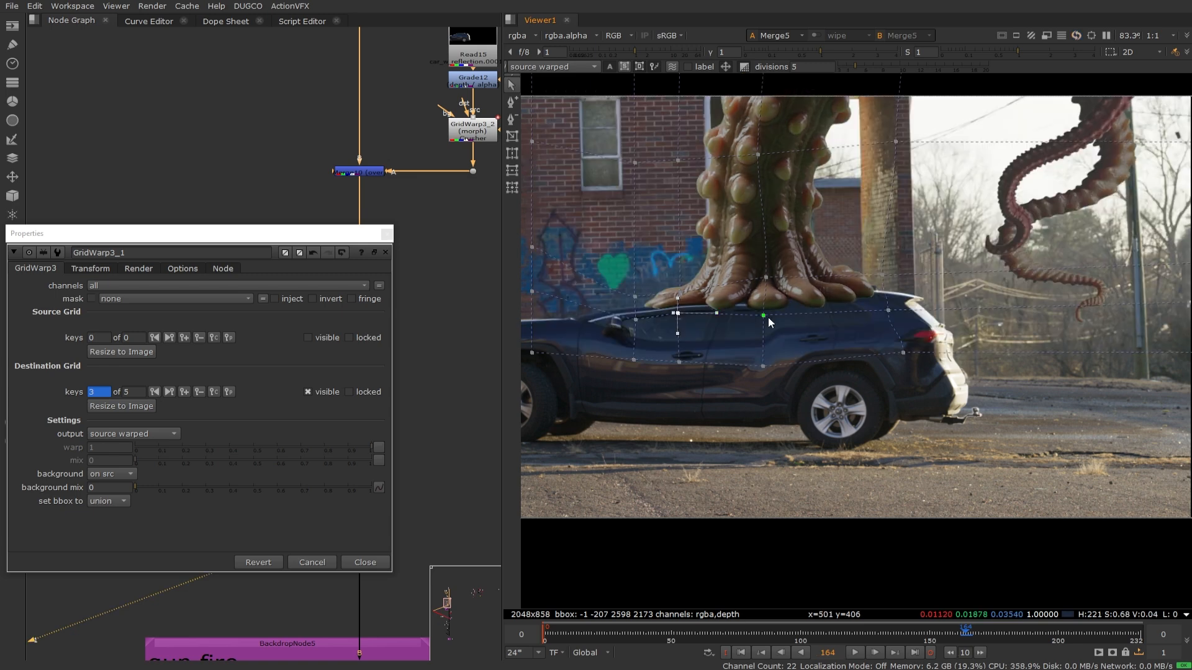
pyautogui.click(887, 311)
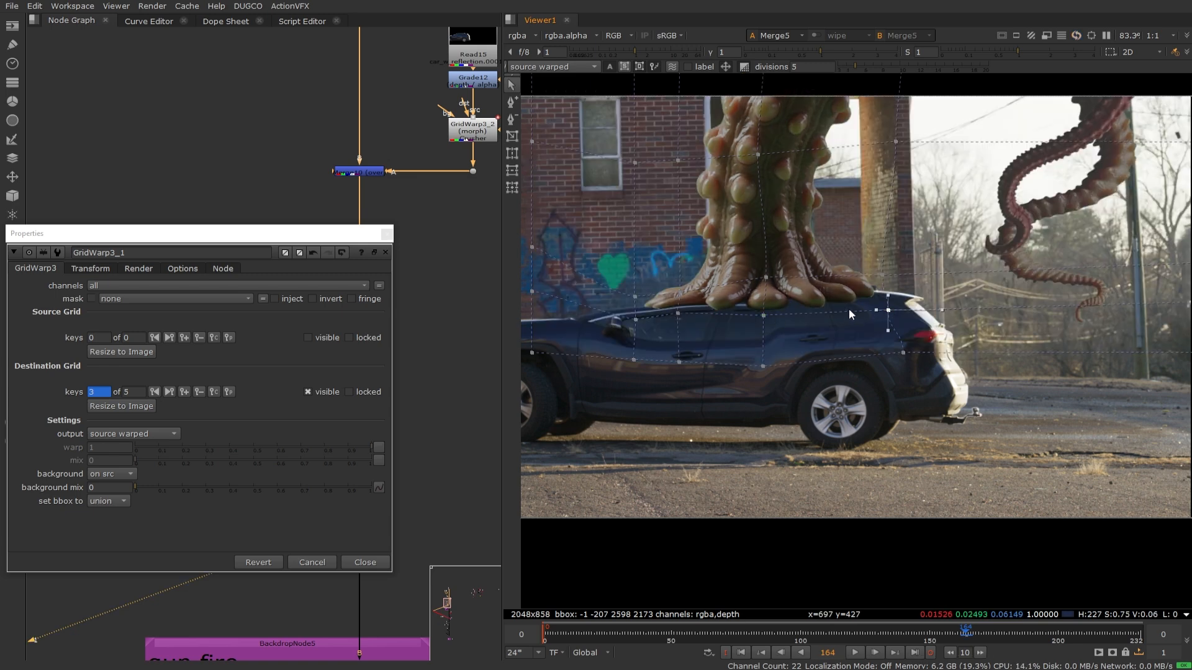
# - Tilt the upper tangents of the two centre-line grid points slightly left to bend the tentacle's leg, and close GridWarp3_1's properties
pyautogui.click(766, 277)
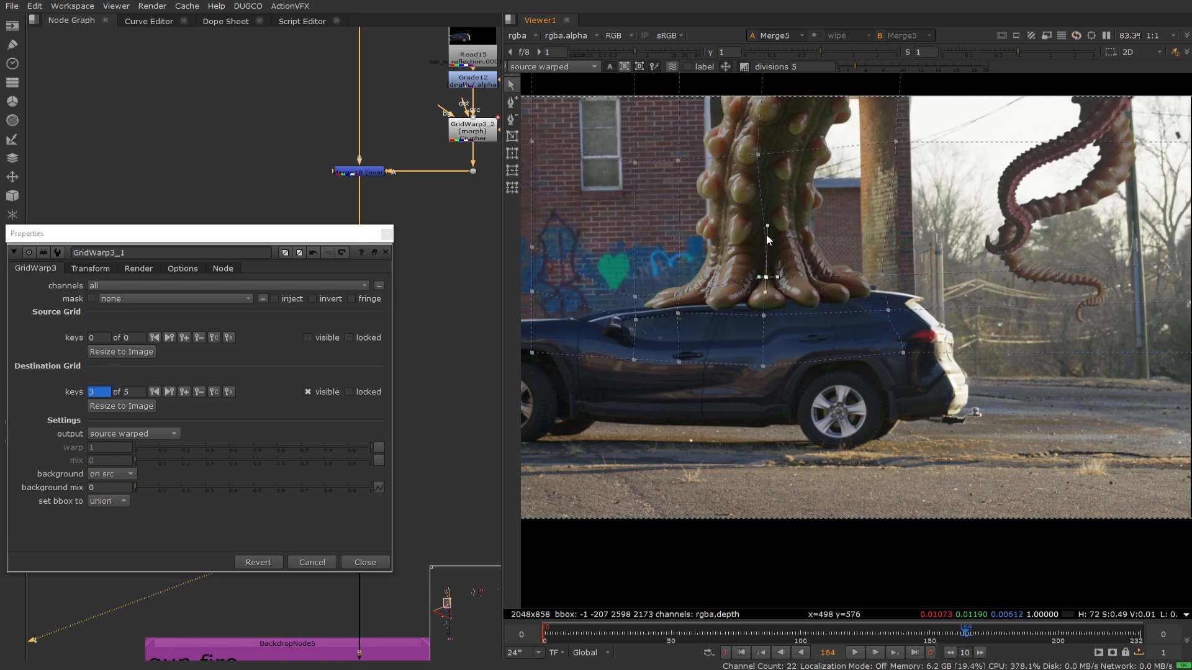
pyautogui.moveTo(767, 226); pyautogui.dragTo(756, 221)
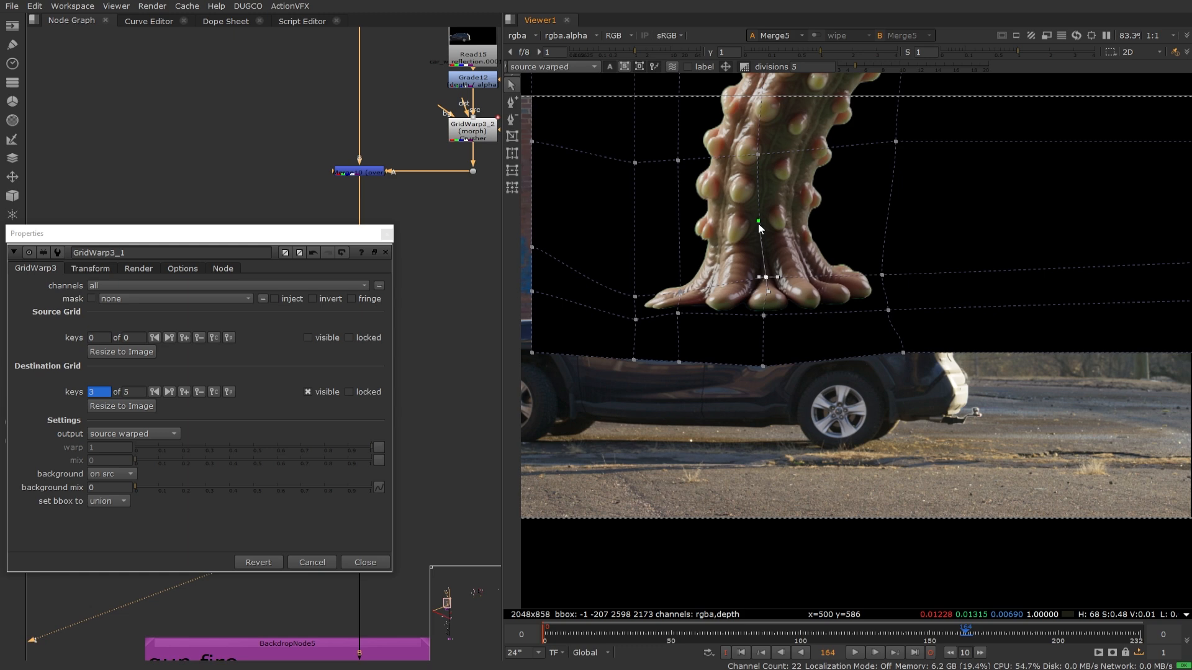
pyautogui.click(758, 154)
pyautogui.moveTo(761, 118); pyautogui.dragTo(756, 116)
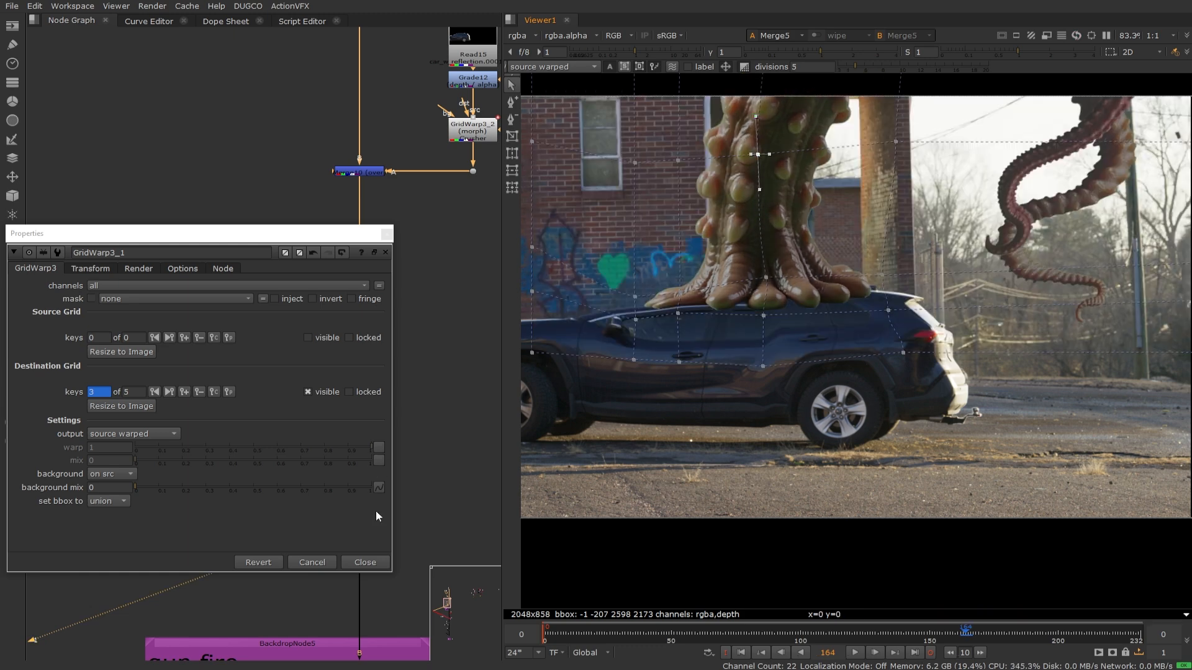
pyautogui.click(371, 564)
# - Step through frames 161 to 166 to check the warped tentacle's motion around the impact on the car
pyautogui.press('Right')
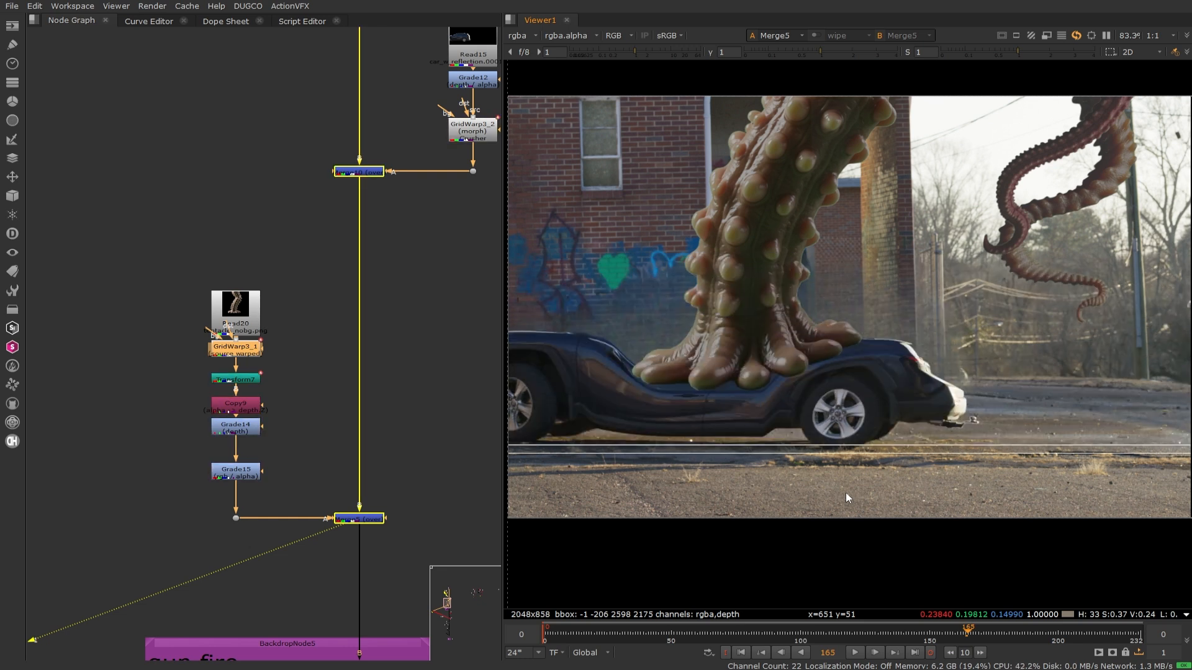
pyautogui.press('Right')
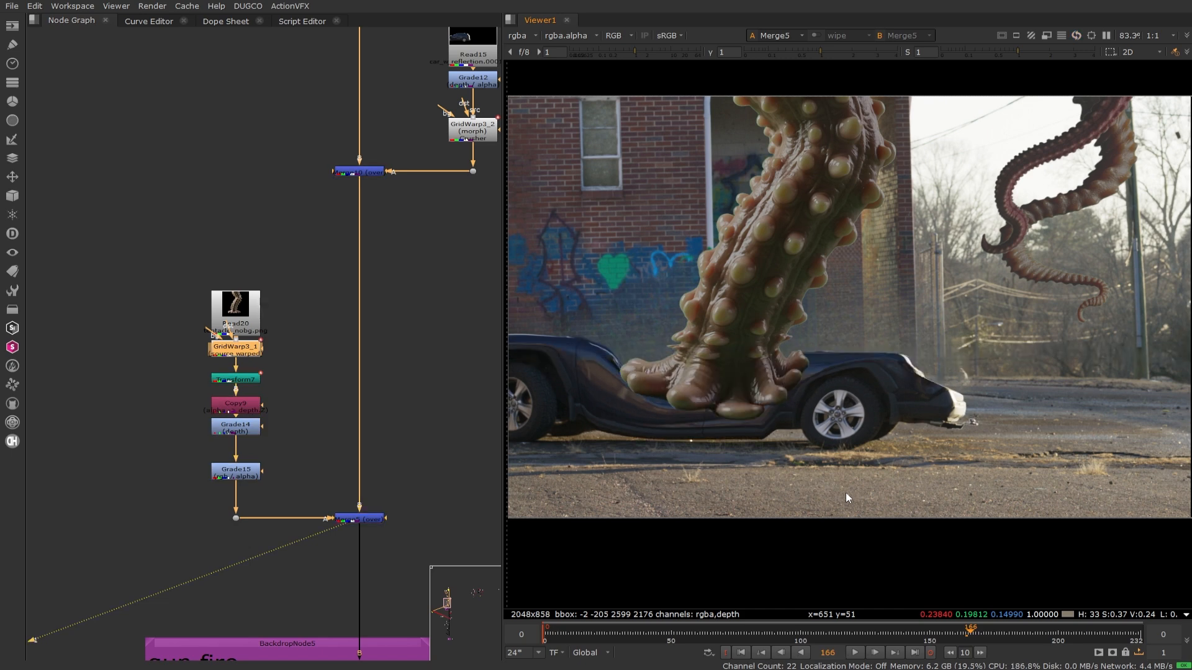
pyautogui.press('Left')
pyautogui.press('Left')
pyautogui.press('Left')
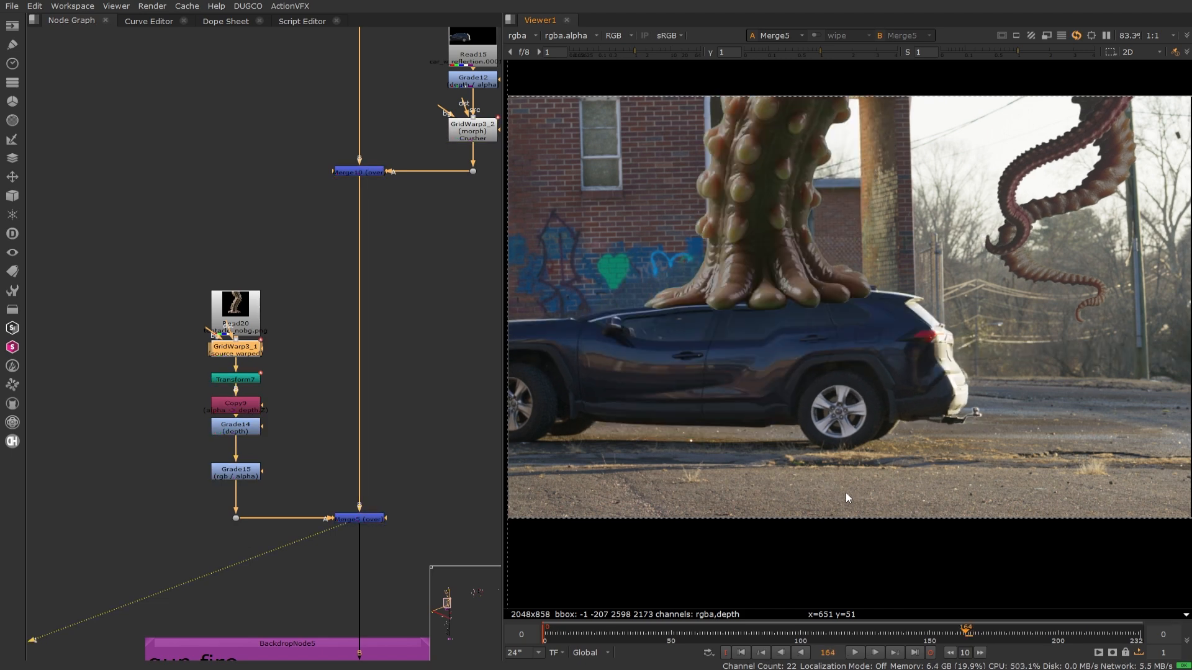
pyautogui.press('Left')
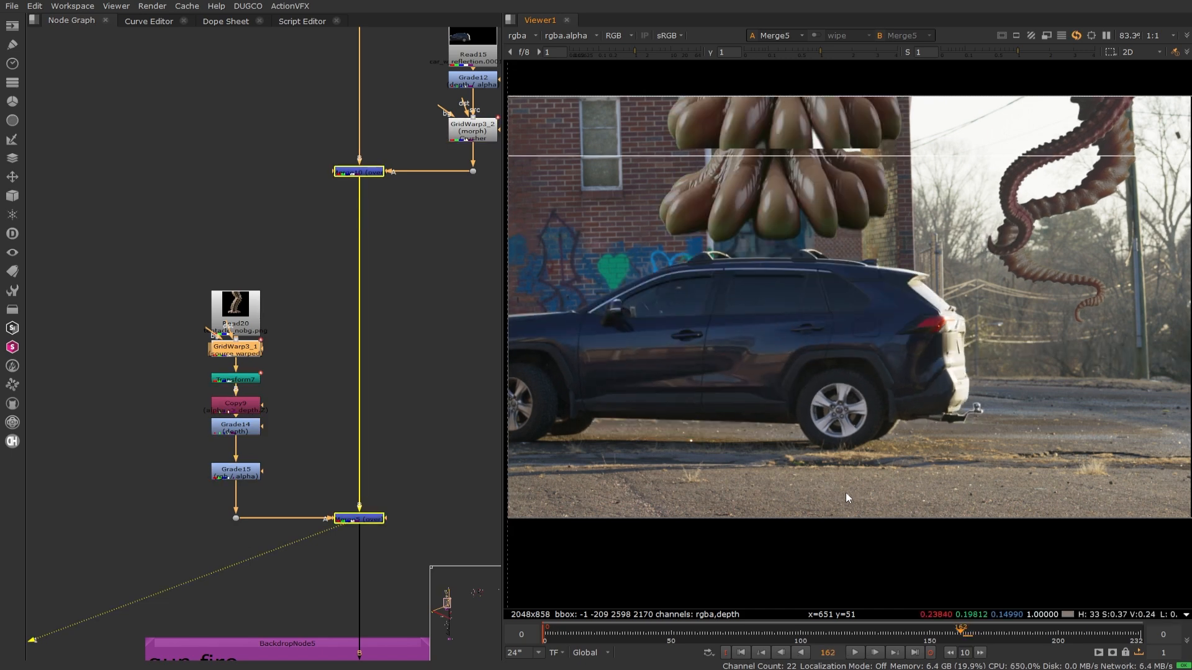
pyautogui.press('Left')
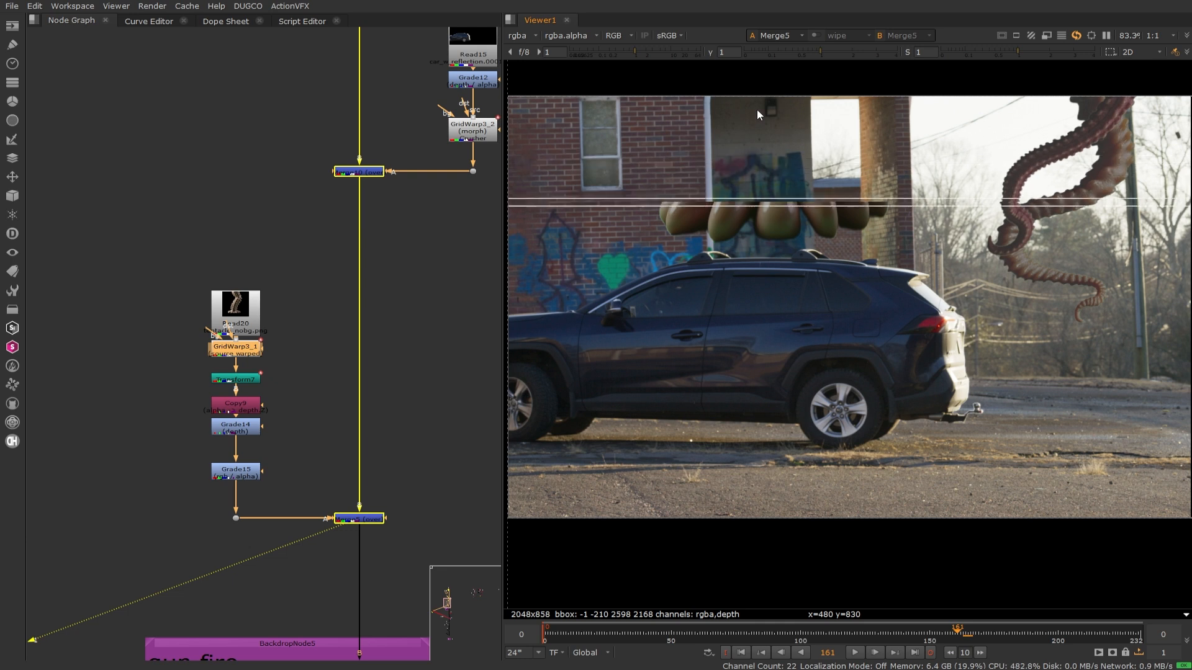
# - Set Transform7's motionblur to 1 for the large tentacle
pyautogui.doubleClick(235, 379)
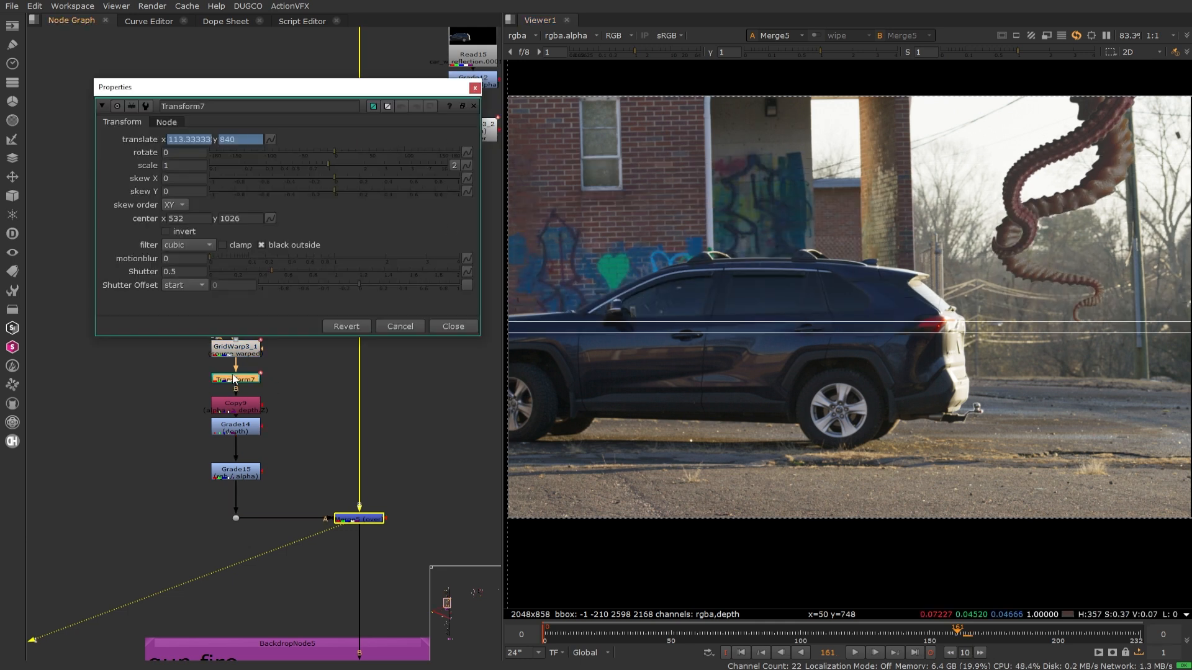
pyautogui.click(186, 259)
pyautogui.write('1')
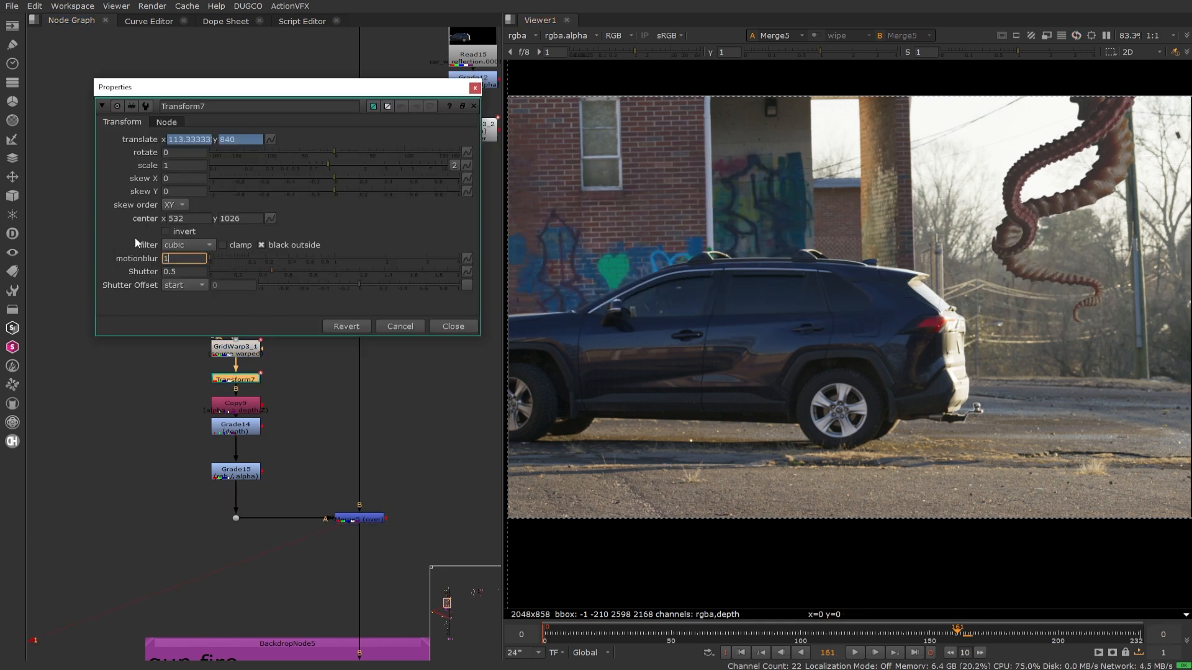
pyautogui.press('Return')
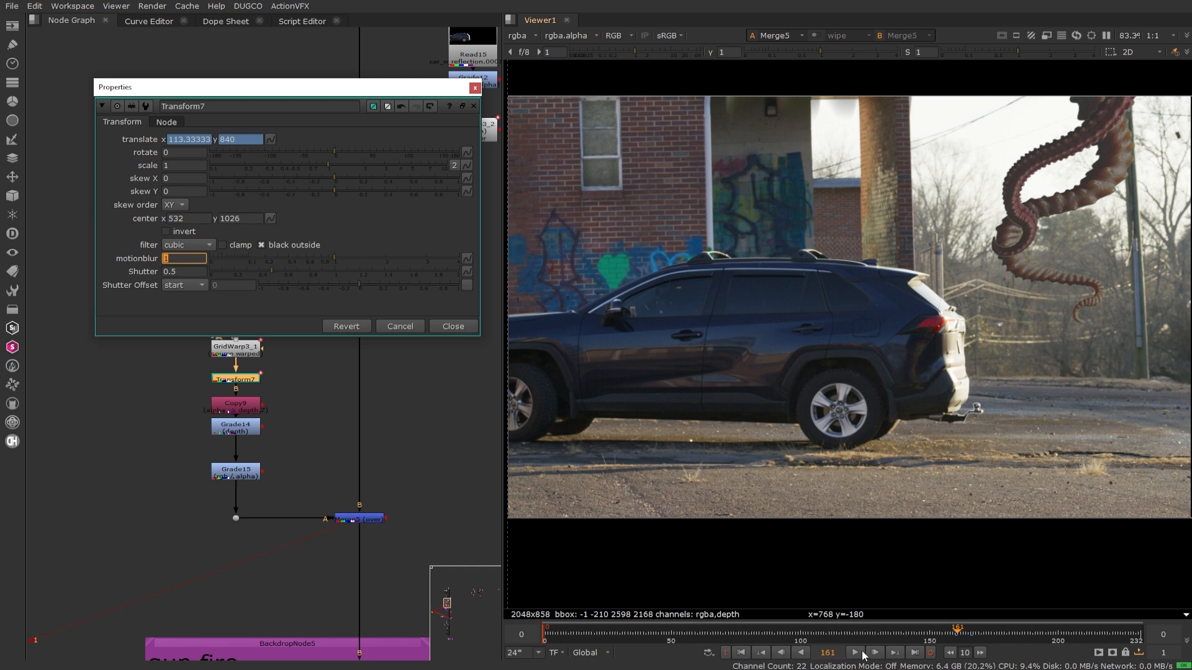
# - Play and scrub the impact frames up to 170 to examine the tentacle's motion blur, and close Transform7's properties
pyautogui.click(859, 654)
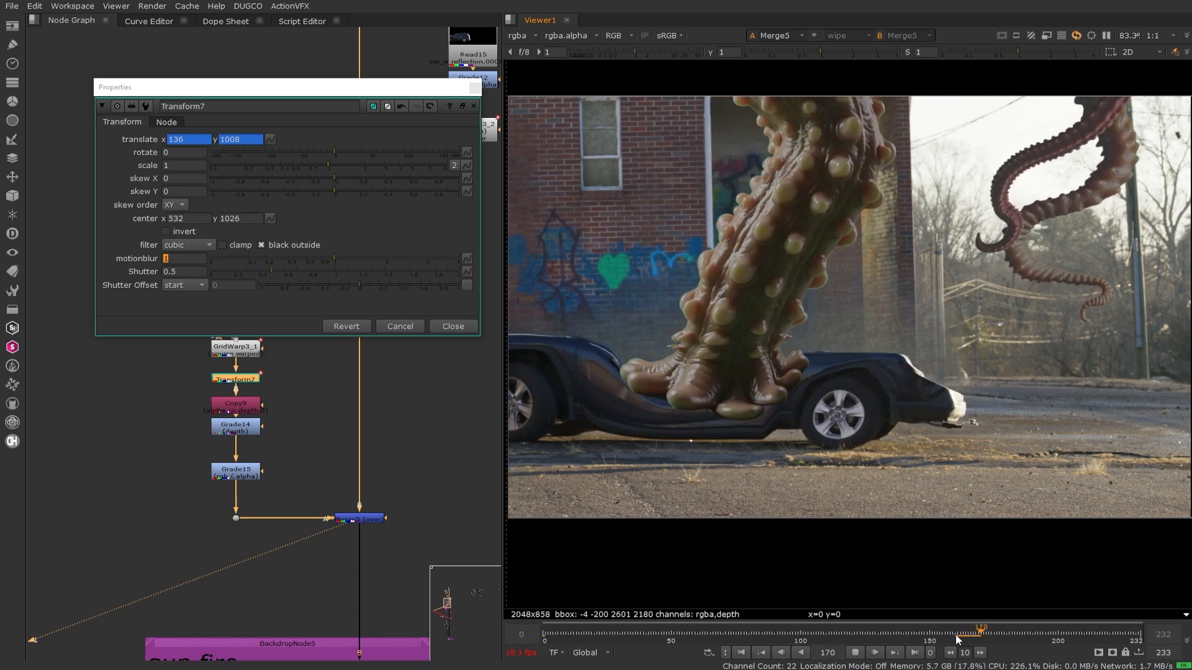
pyautogui.moveTo(956, 634); pyautogui.dragTo(969, 637)
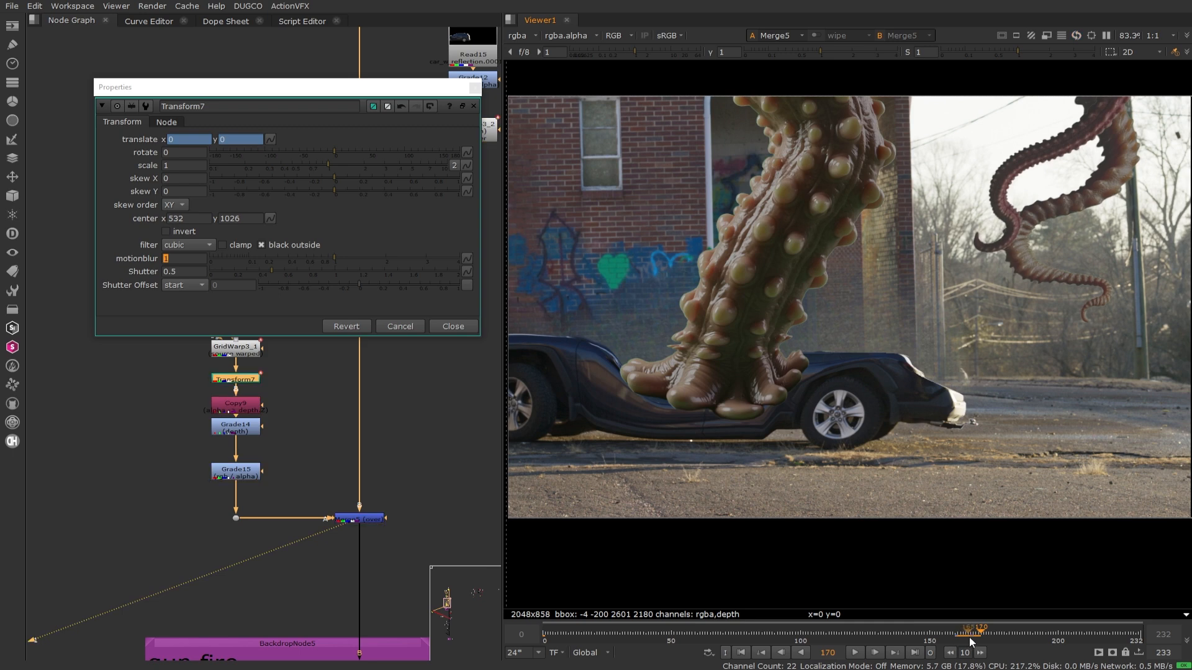
pyautogui.moveTo(962, 635); pyautogui.dragTo(966, 635)
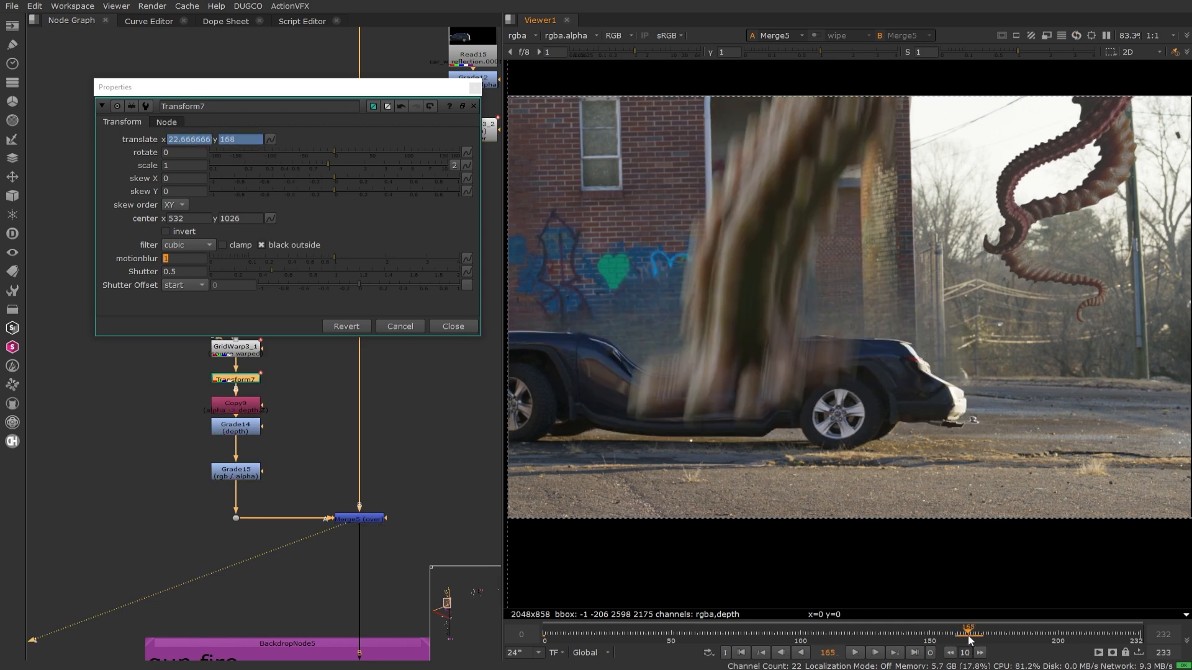
pyautogui.click(453, 327)
# - With the comp viewed at Merge1, extend the fog backdrop to enclose the foreground fog and soldier nodes
pyautogui.click(370, 519)
pyautogui.scroll(-3, 874, 315)
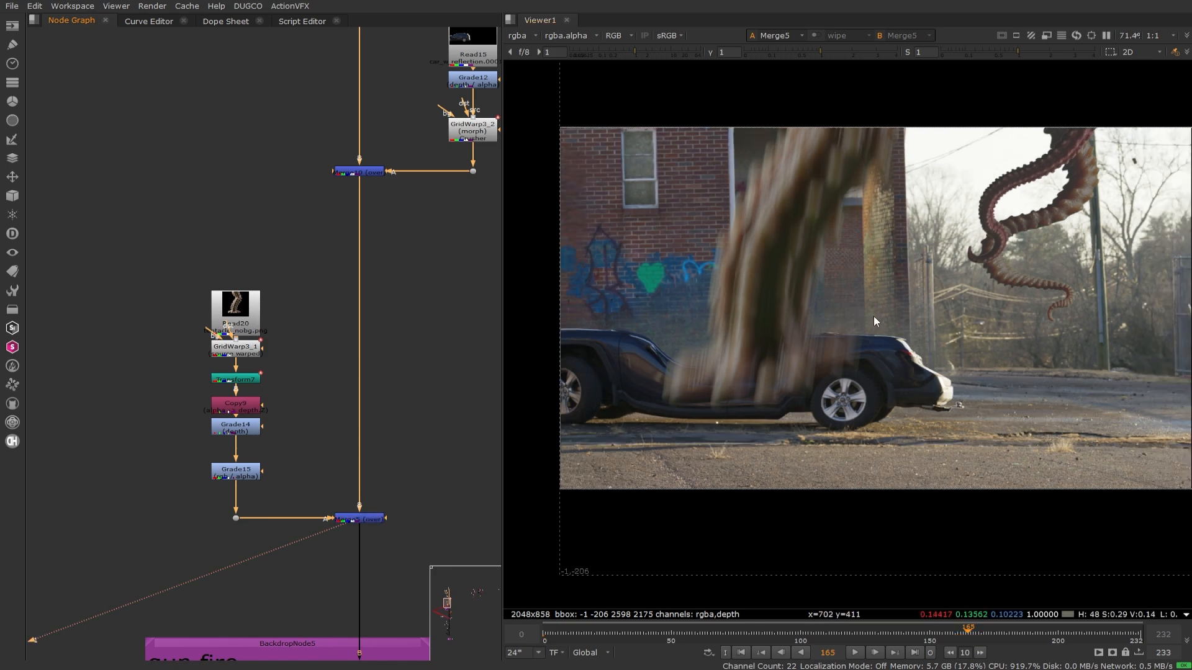
pyautogui.scroll(-2, 833, 322)
pyautogui.moveTo(835, 316); pyautogui.dragTo(768, 316, button='middle')
pyautogui.scroll(1, 826, 315)
pyautogui.moveTo(422, 525); pyautogui.dragTo(345, 389, button='middle')
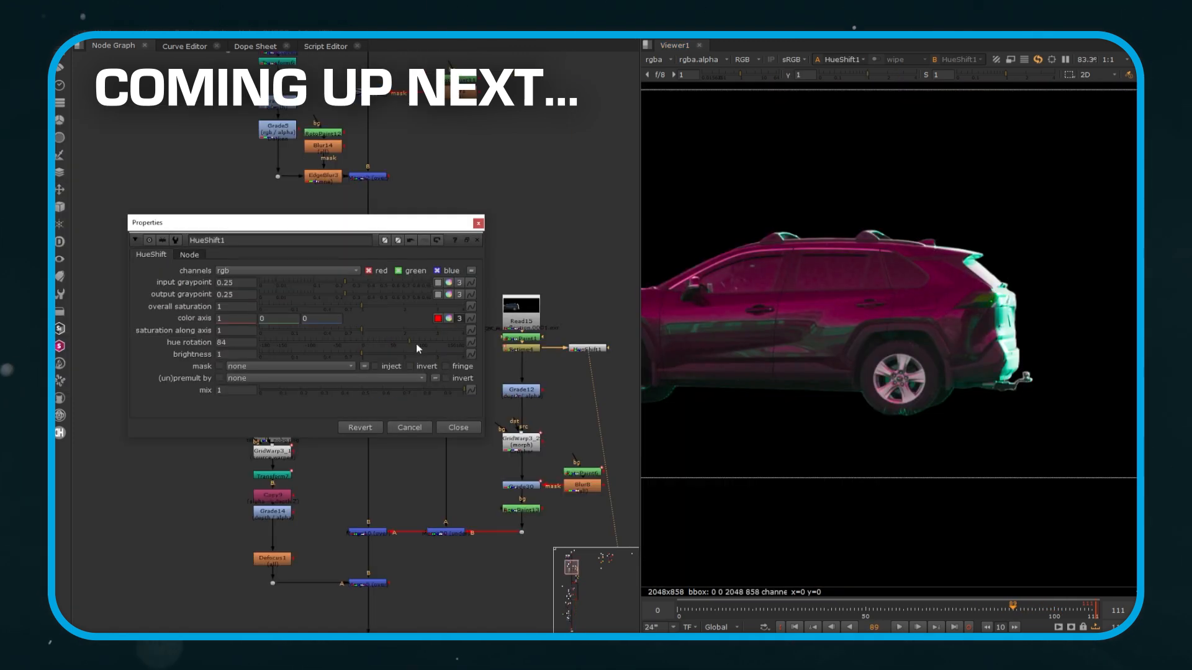
pyautogui.moveTo(417, 346); pyautogui.dragTo(393, 344)
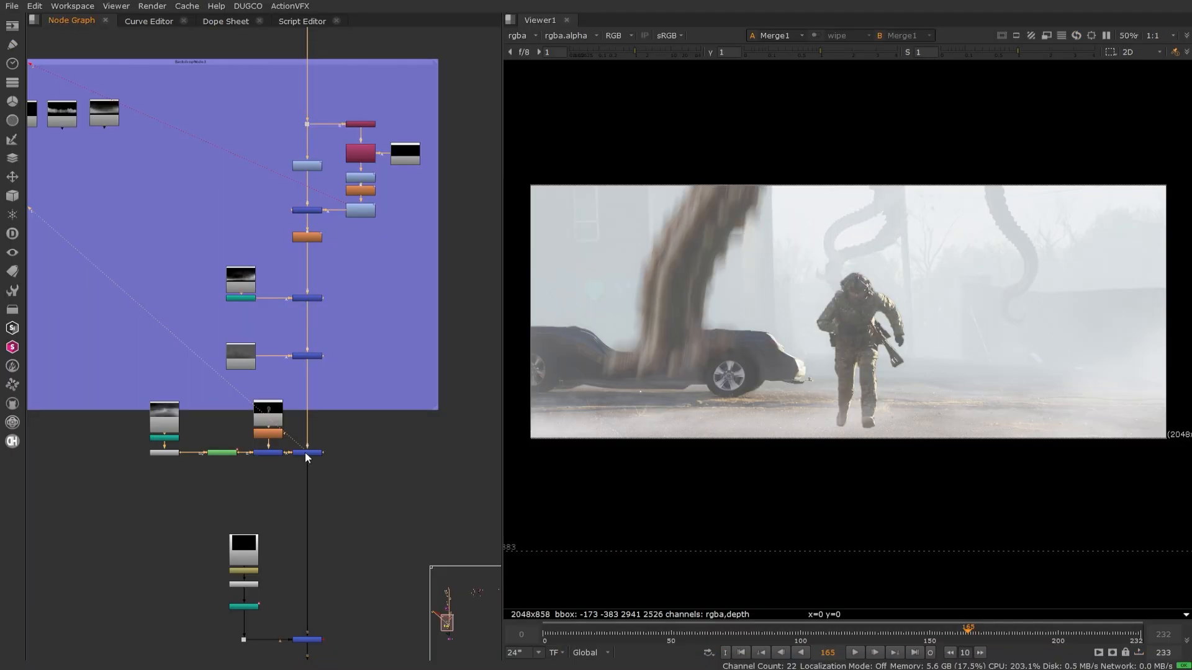
pyautogui.moveTo(440, 409); pyautogui.dragTo(448, 476)
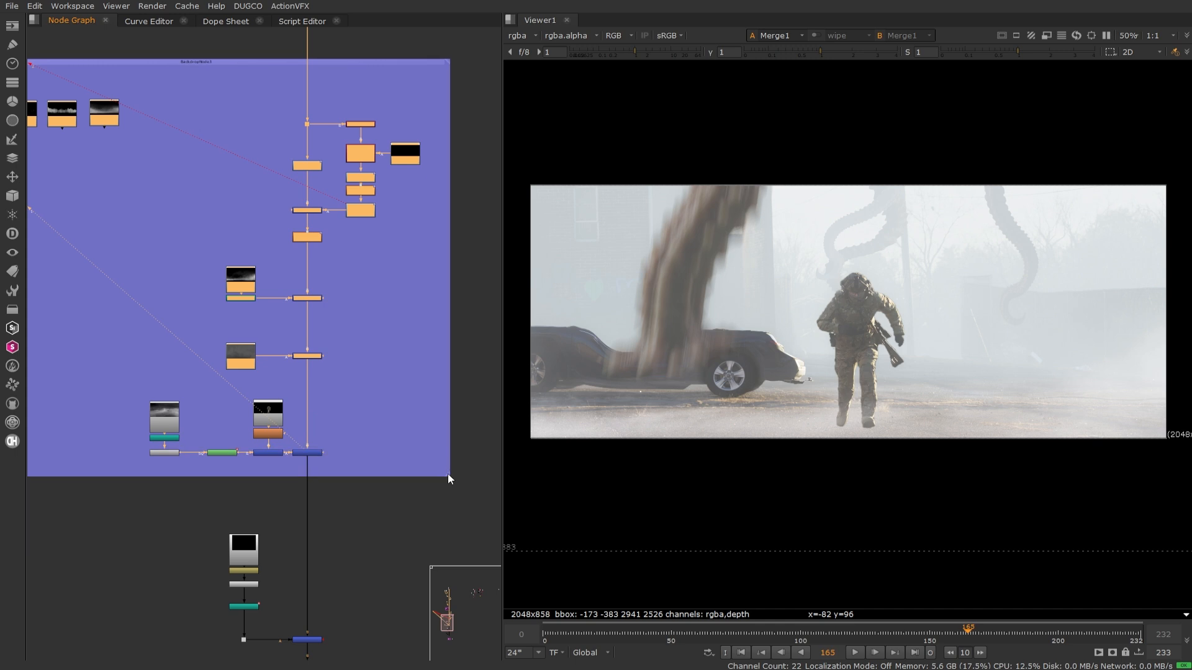
# - View Merge7 and scrub between frames 159 and 181 to examine how the gas explosion plays over the tentacle's impact
pyautogui.moveTo(369, 546); pyautogui.dragTo(375, 372, button='middle')
pyautogui.scroll(3, 294, 475)
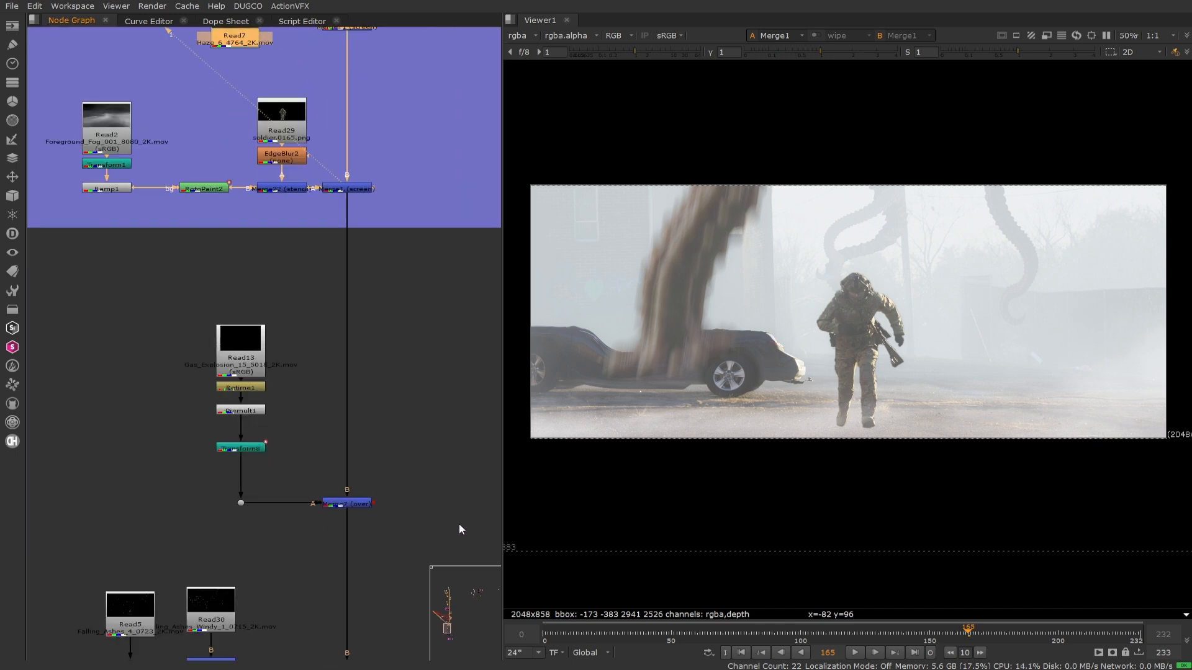
pyautogui.click(347, 505)
pyautogui.press('1')
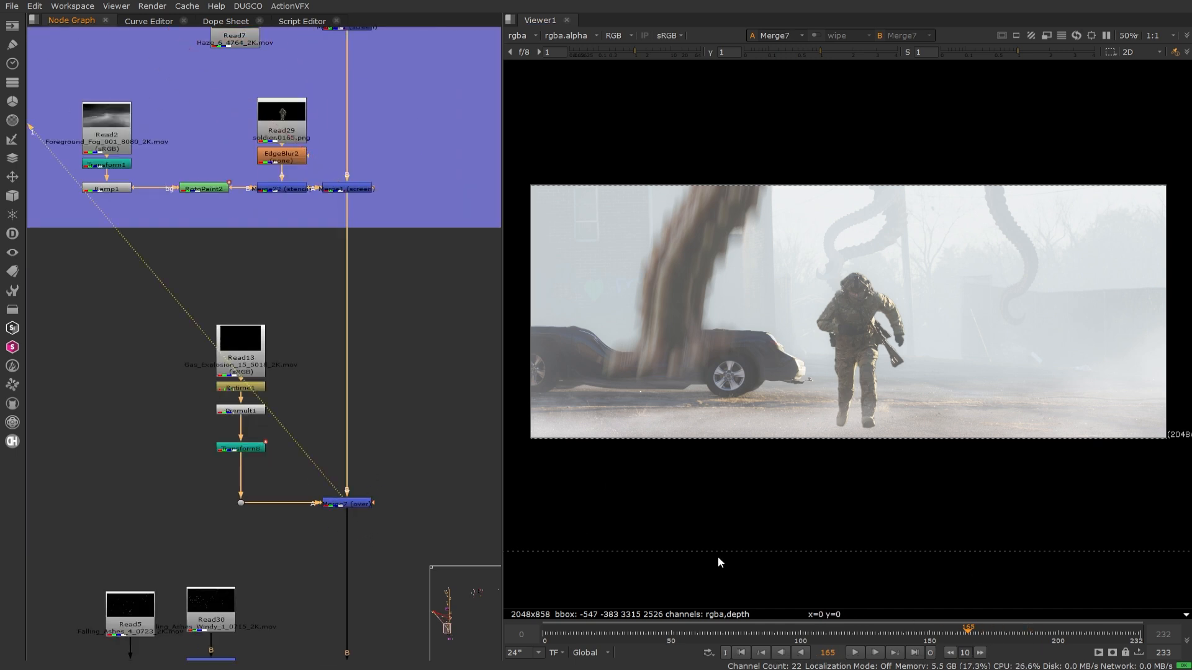
pyautogui.click(984, 636)
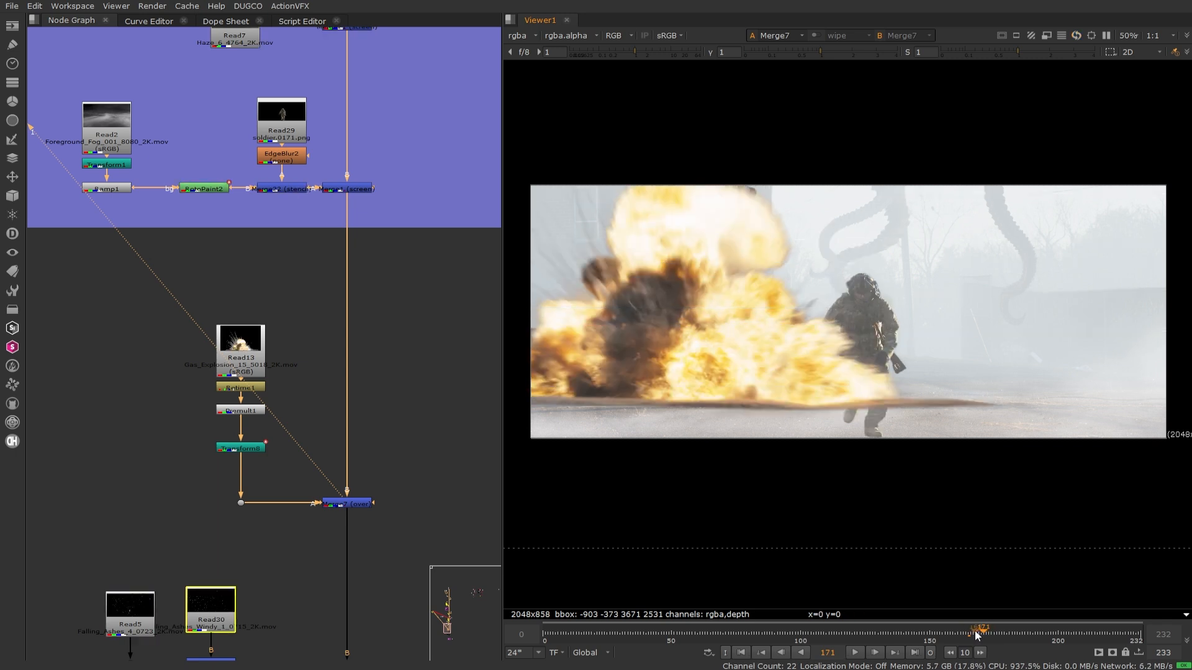
pyautogui.click(975, 631)
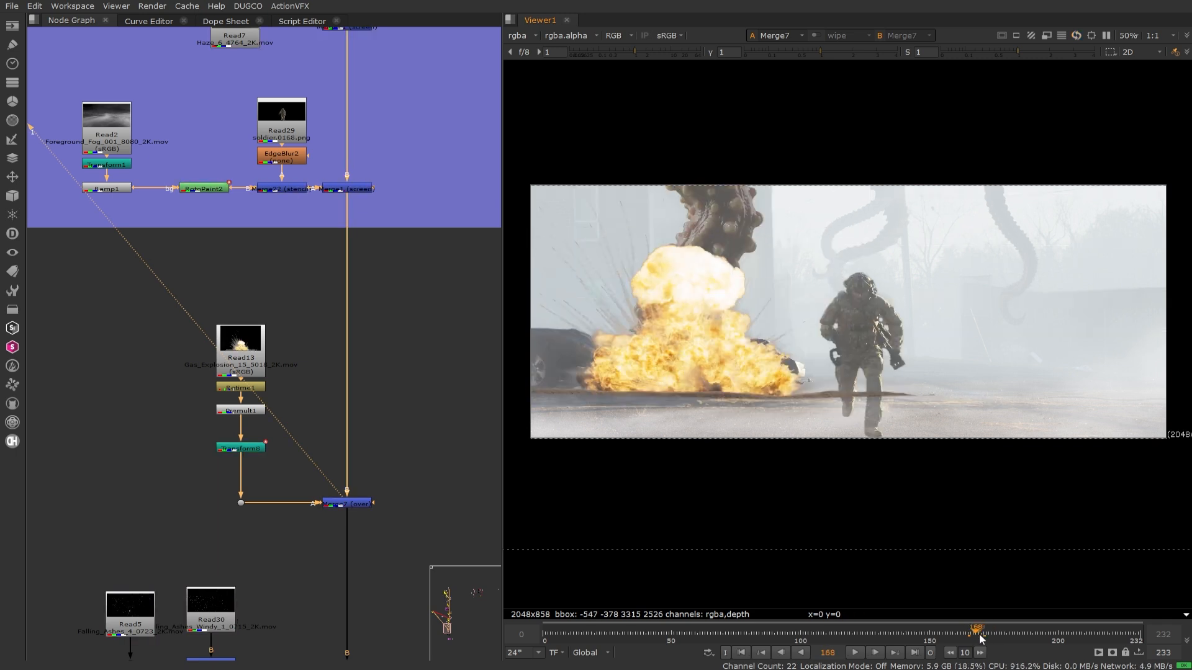
pyautogui.click(978, 633)
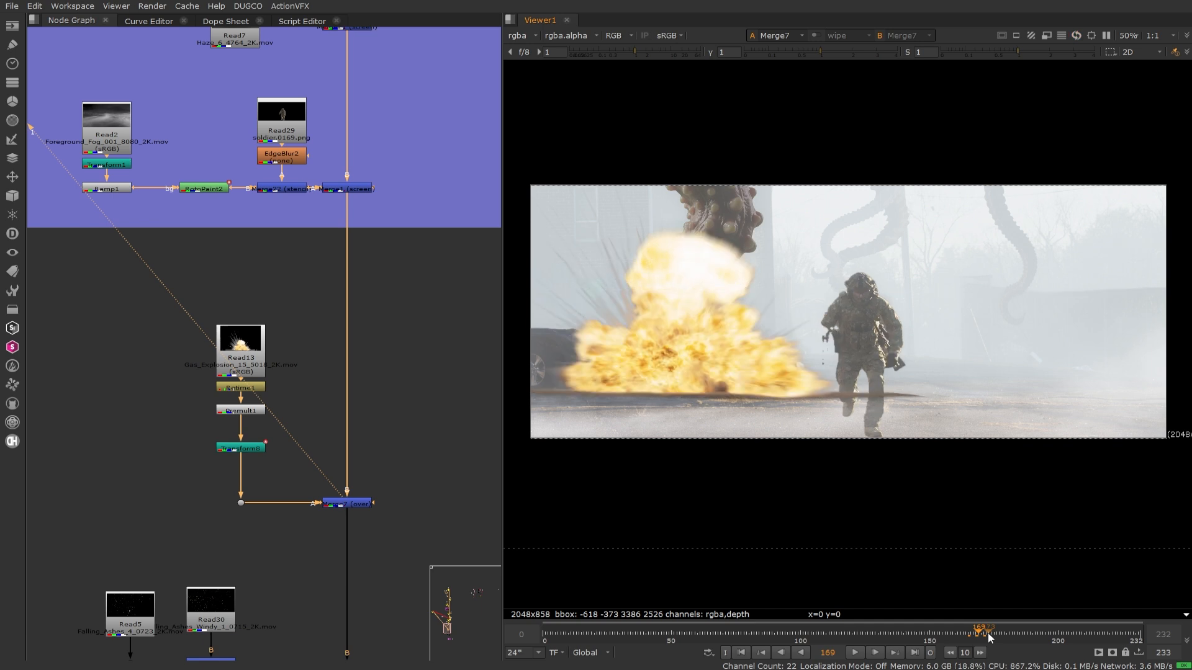
pyautogui.click(988, 632)
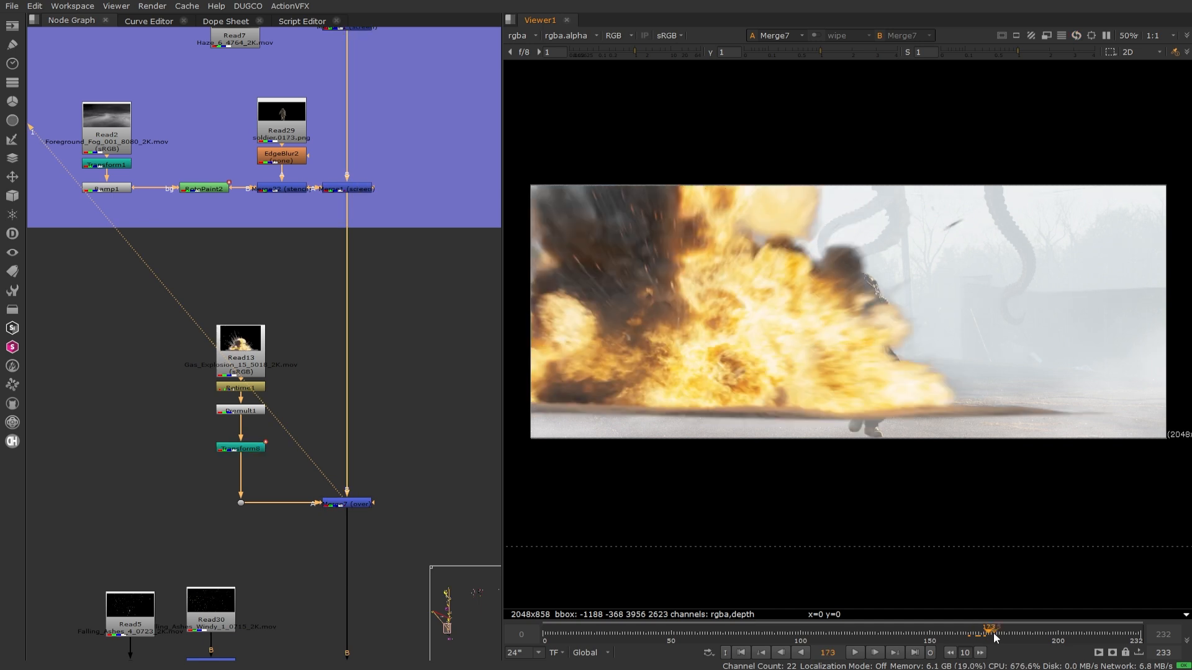
pyautogui.click(1011, 632)
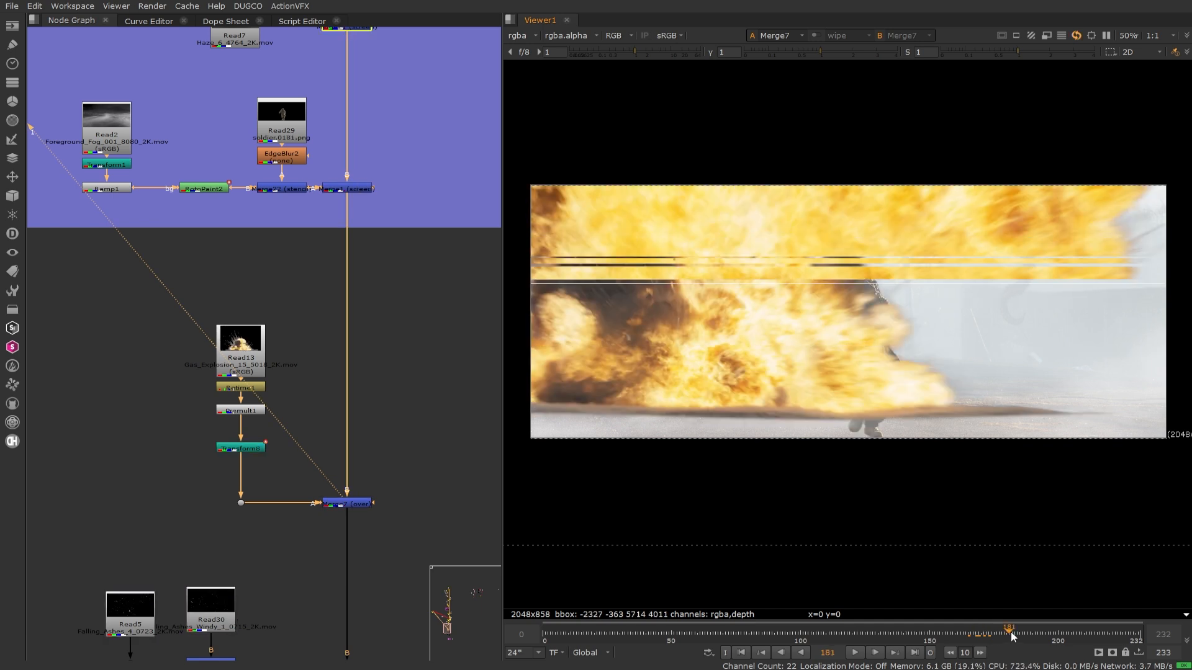
pyautogui.click(966, 631)
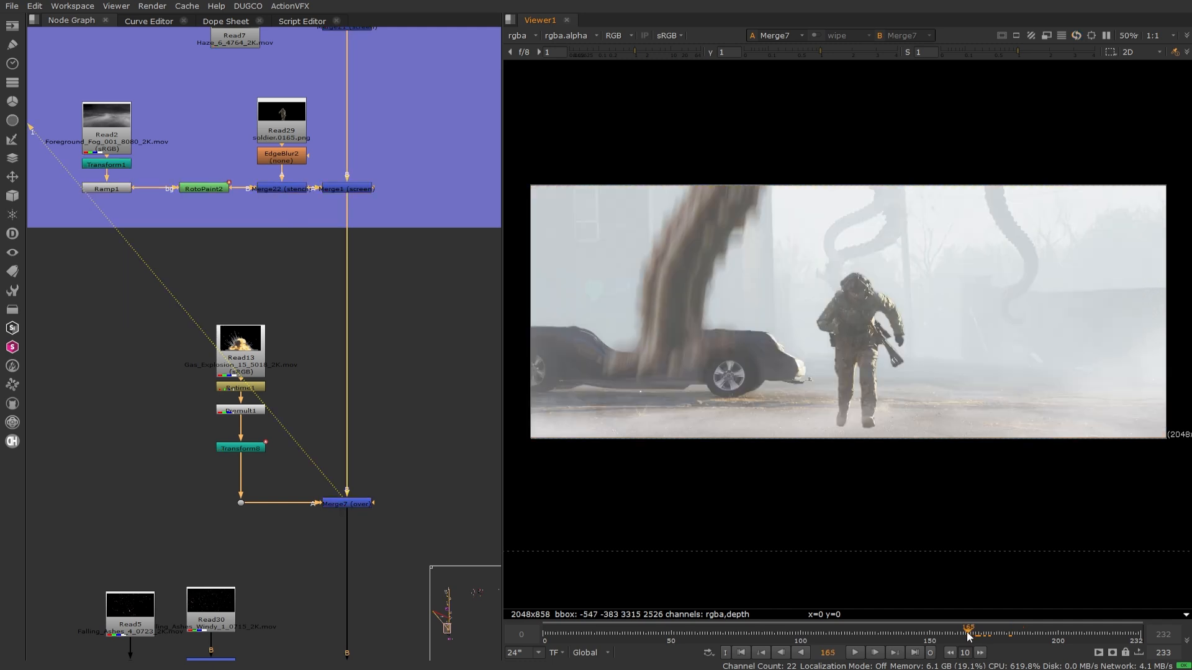
pyautogui.click(952, 631)
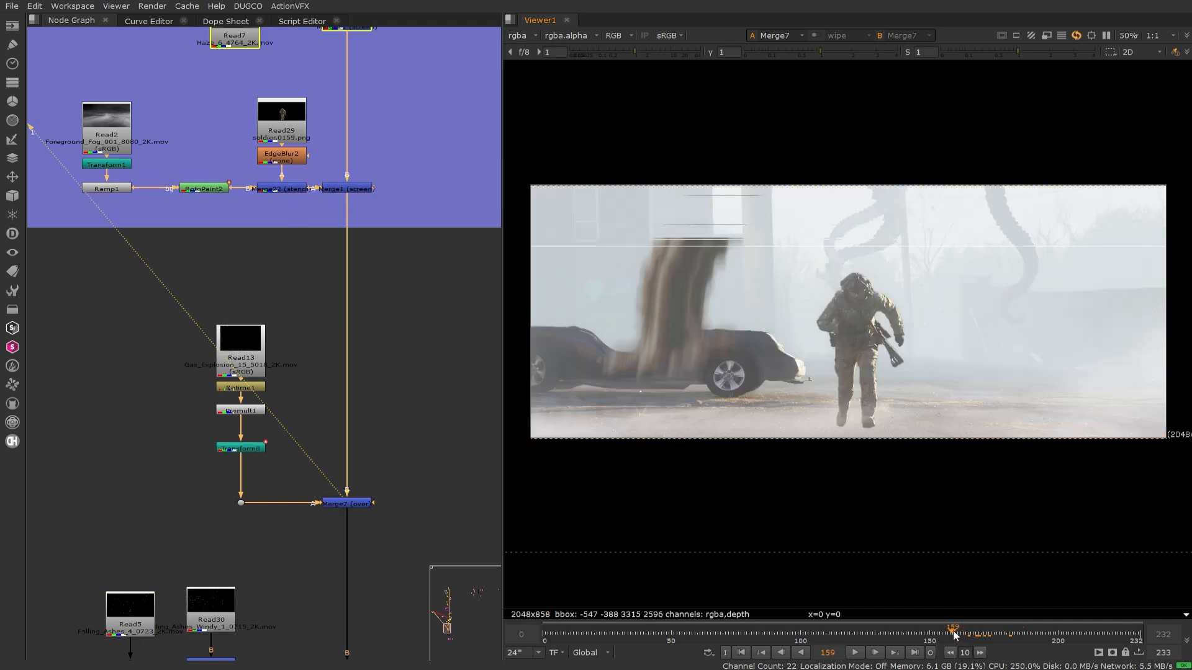